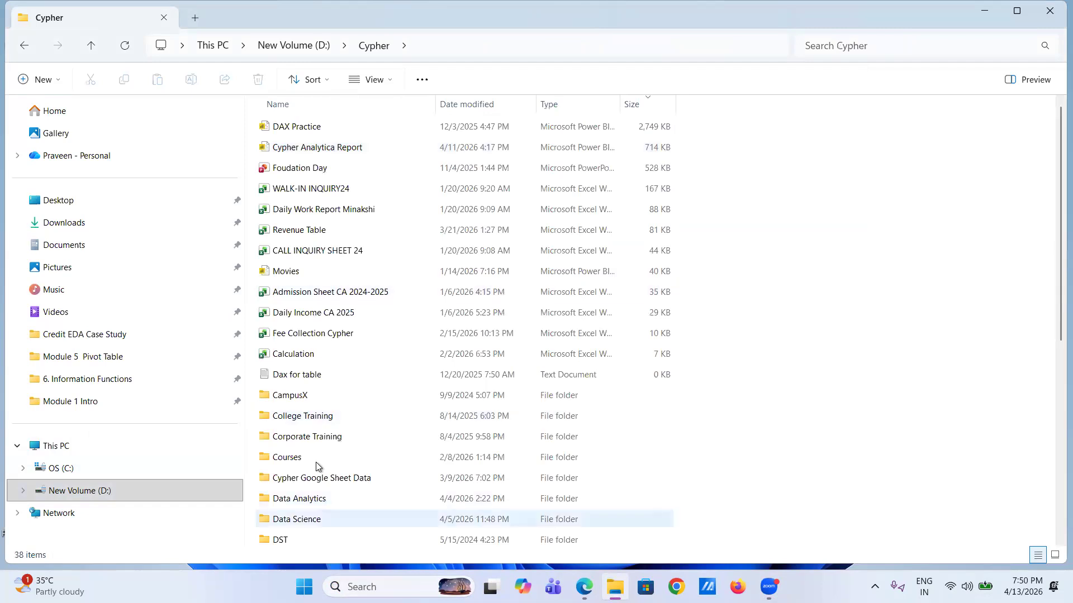
- Browse Data Analytics > Excel > Excel > Module 2 Basic Excel > 7. Go to Special and open the ctrl+g workbook
double_click(313, 498)
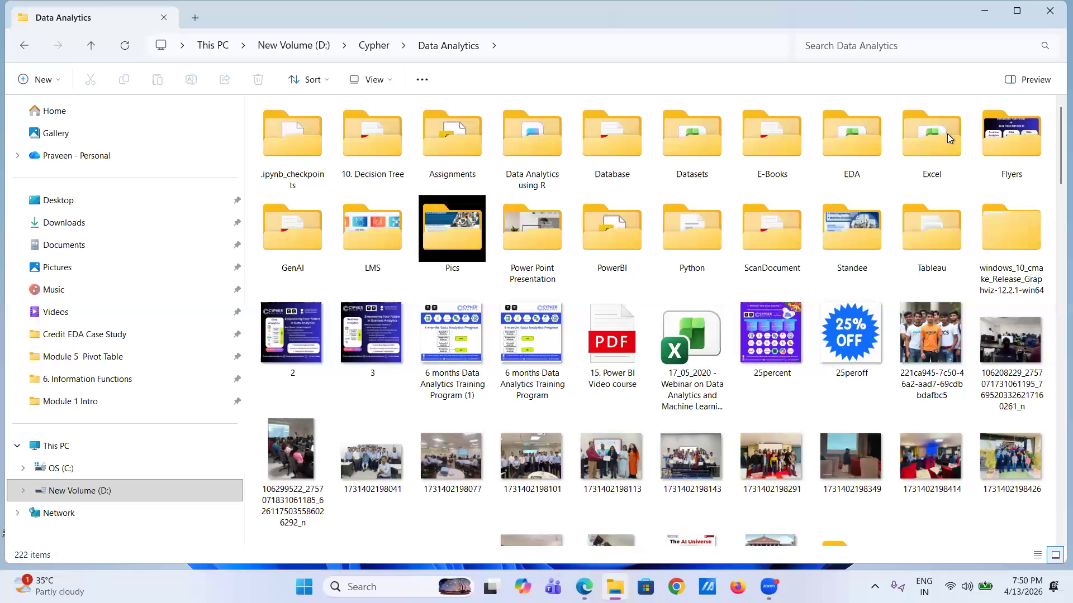
double_click(942, 149)
double_click(336, 129)
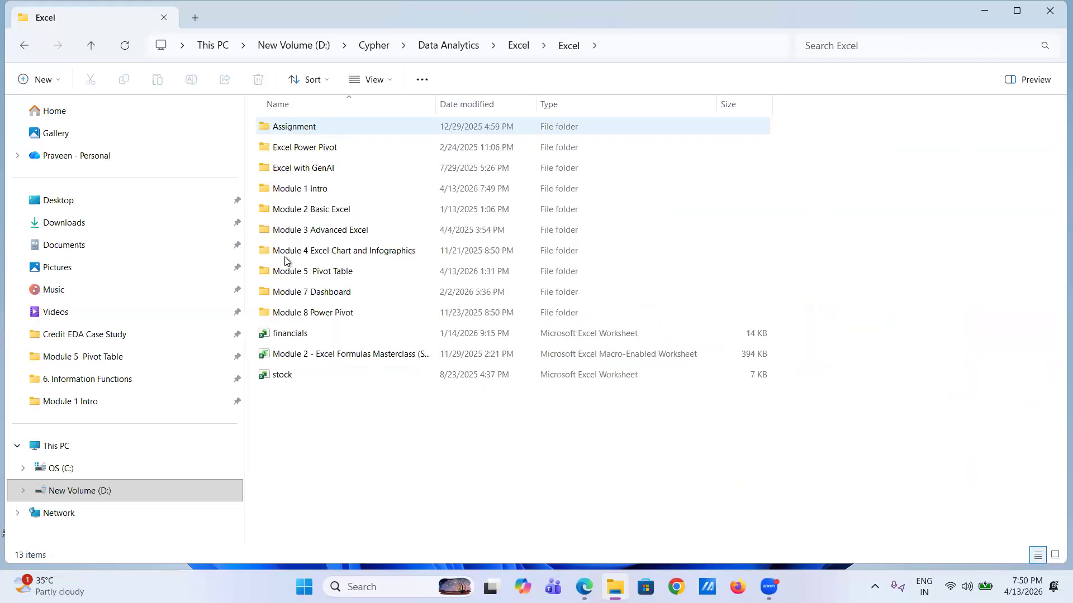
click(338, 218)
double_click(339, 218)
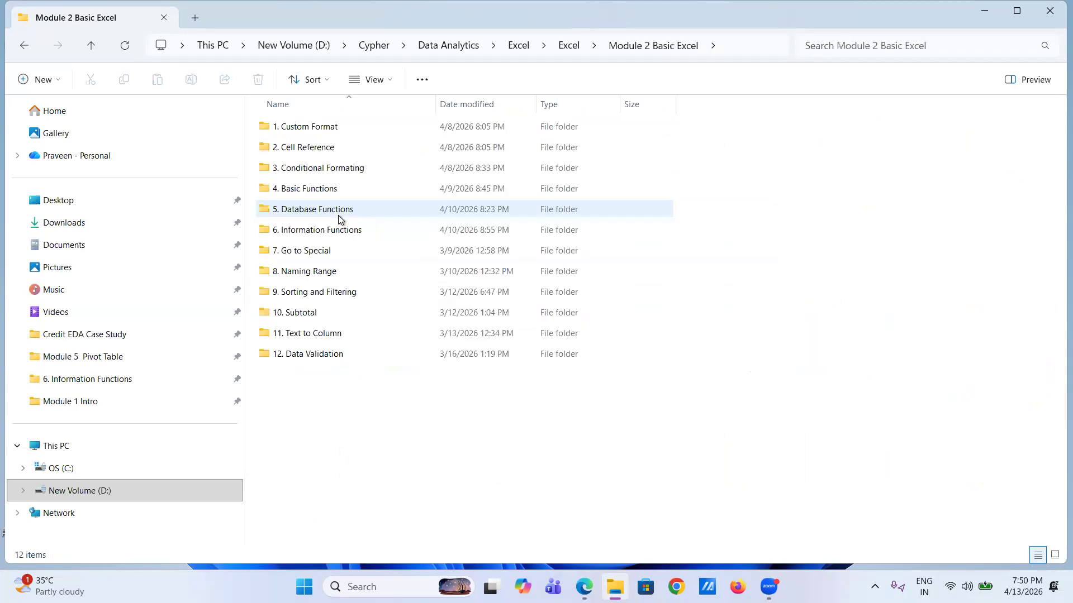
click(316, 213)
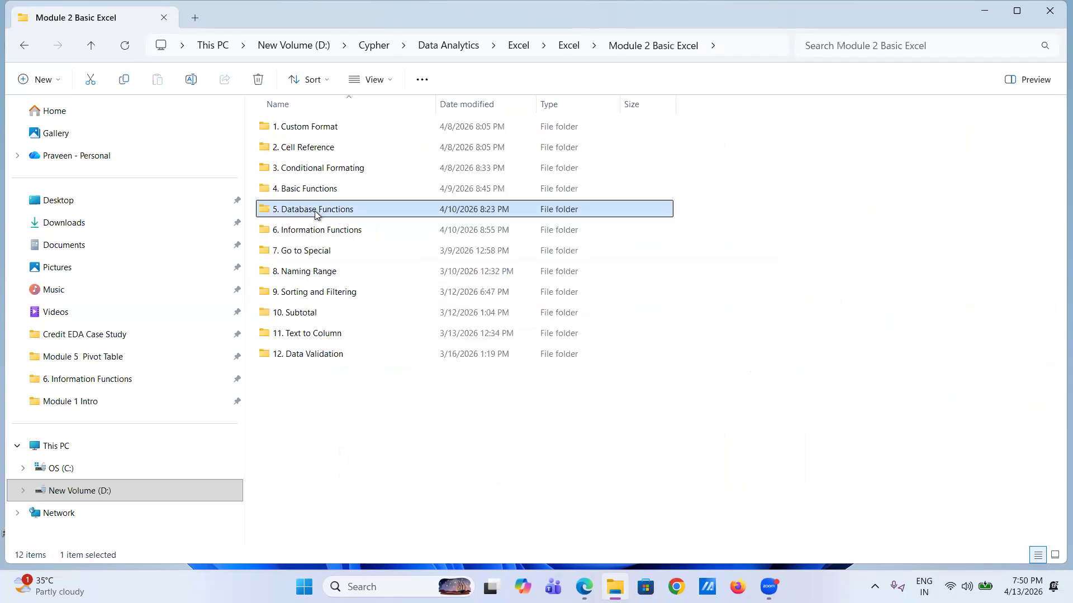
click(301, 234)
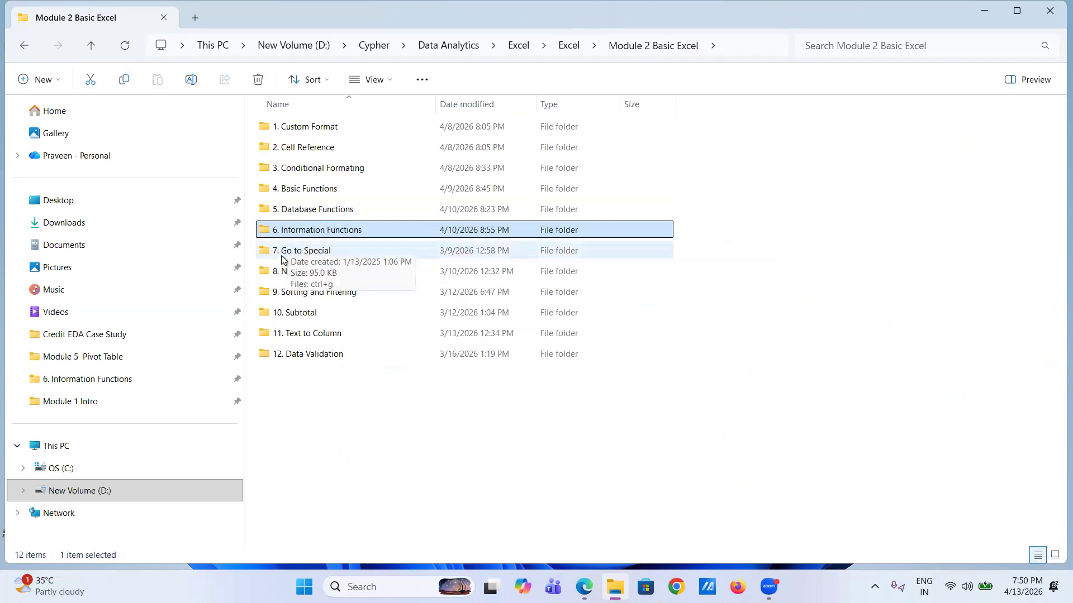
double_click(286, 252)
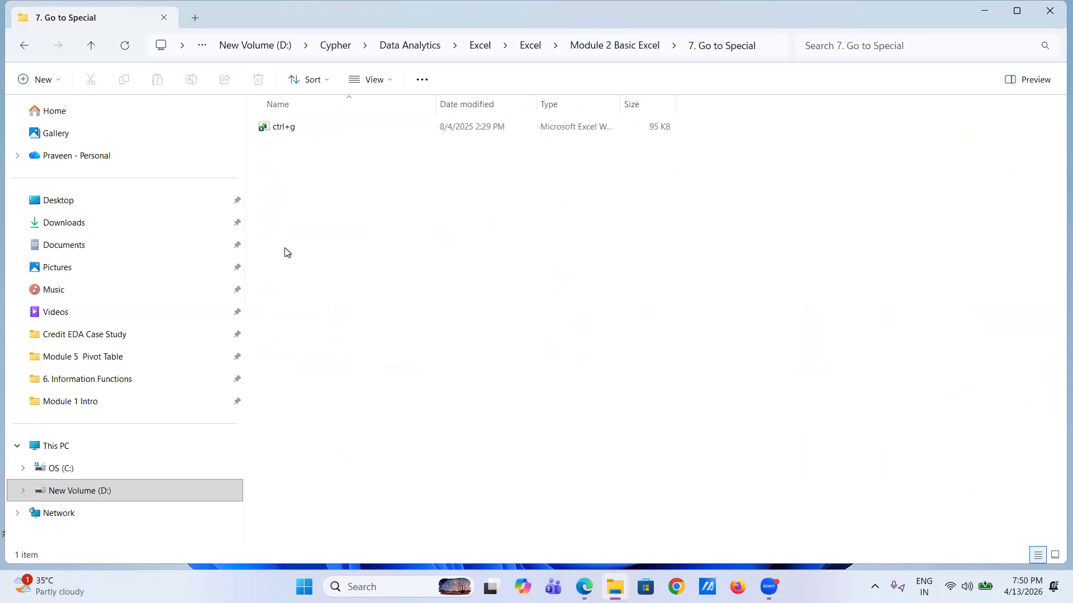
double_click(307, 132)
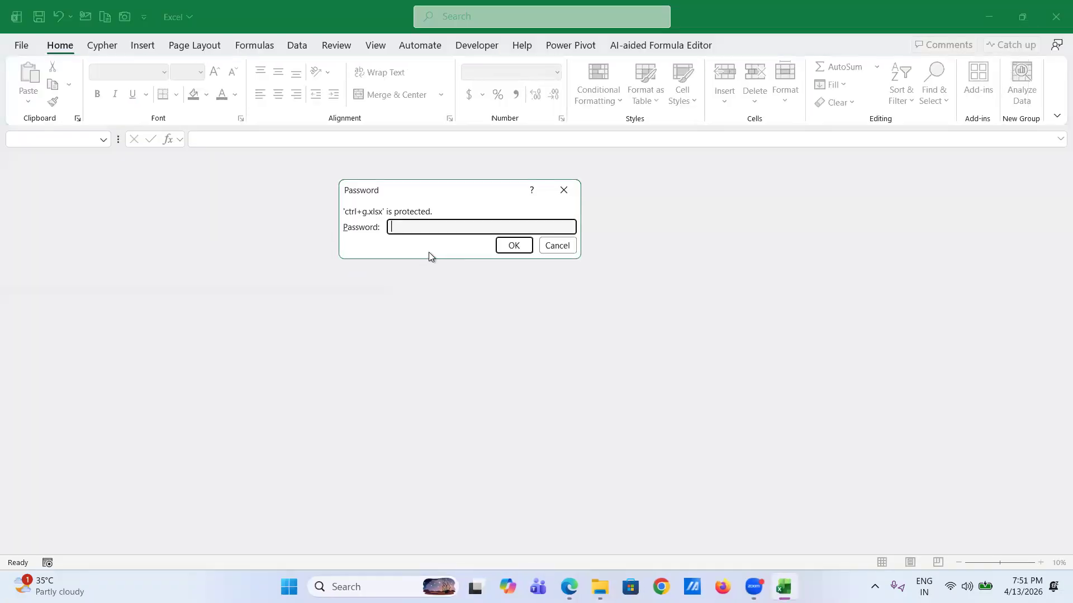
- Enter the workbook password, review the ctrl+g sheet's Go To Special list, then go to the Comment sheet
text(123)
click(509, 247)
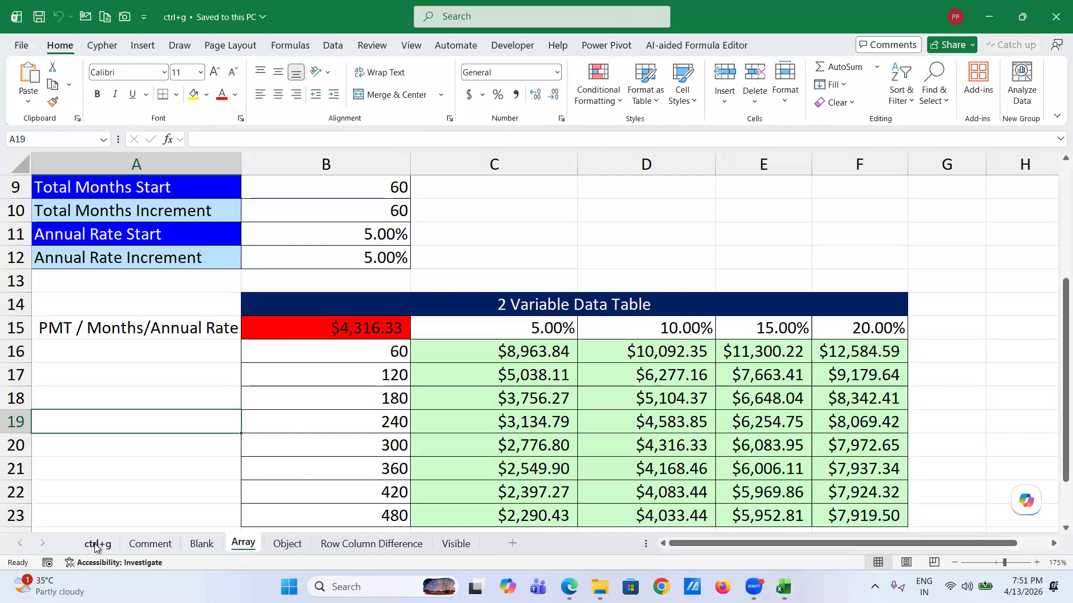
click(95, 547)
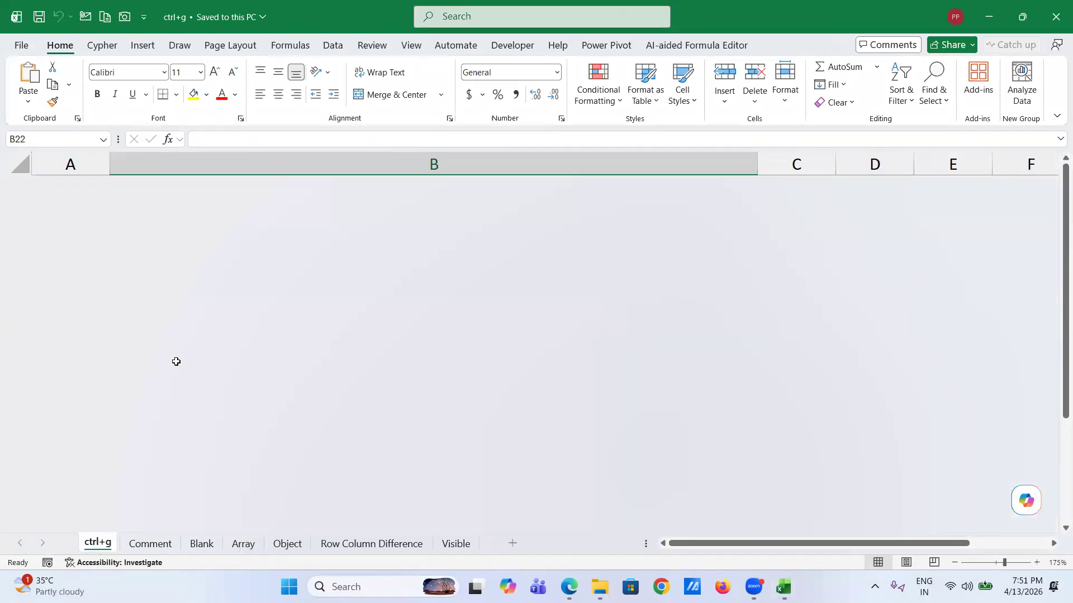
scroll(176, 361, down, 5)
scroll(176, 362, up, 3)
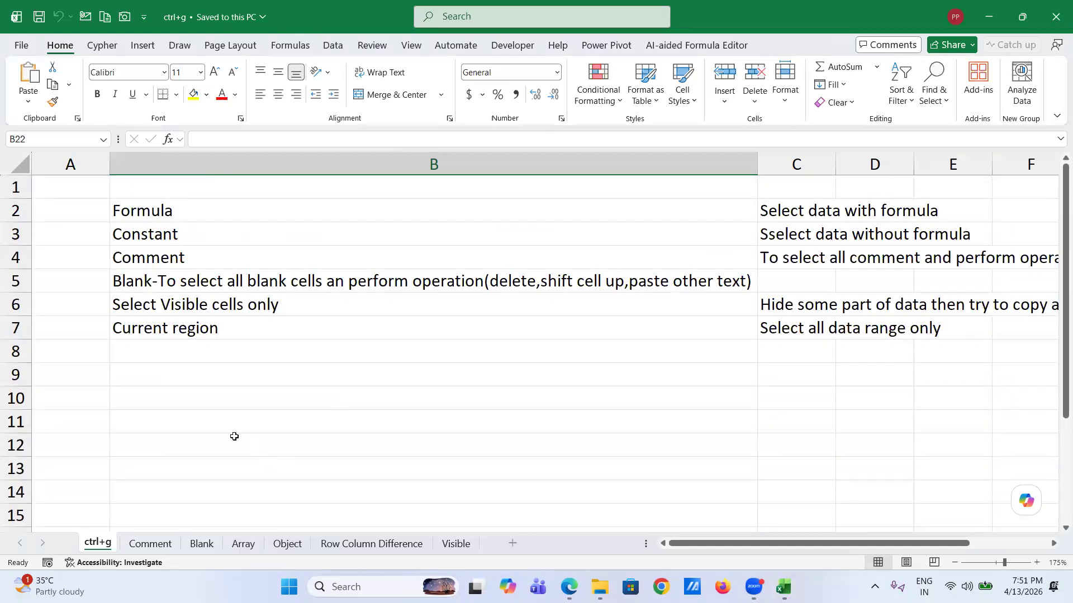
click(146, 544)
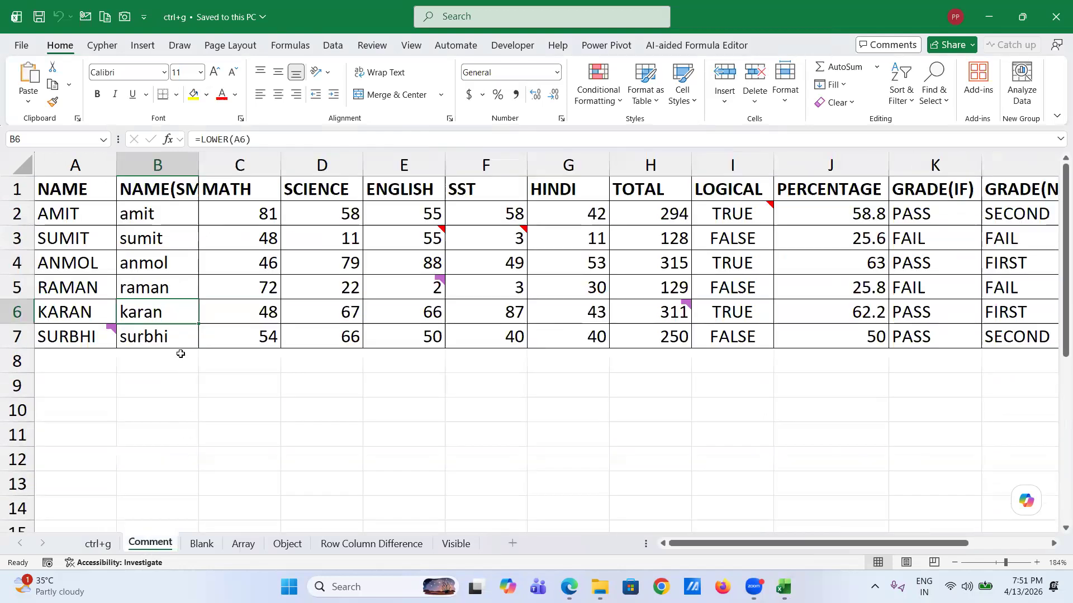
- View the notes and comments on cells A7, E3 and F3 of the marks table
click(89, 336)
click(416, 239)
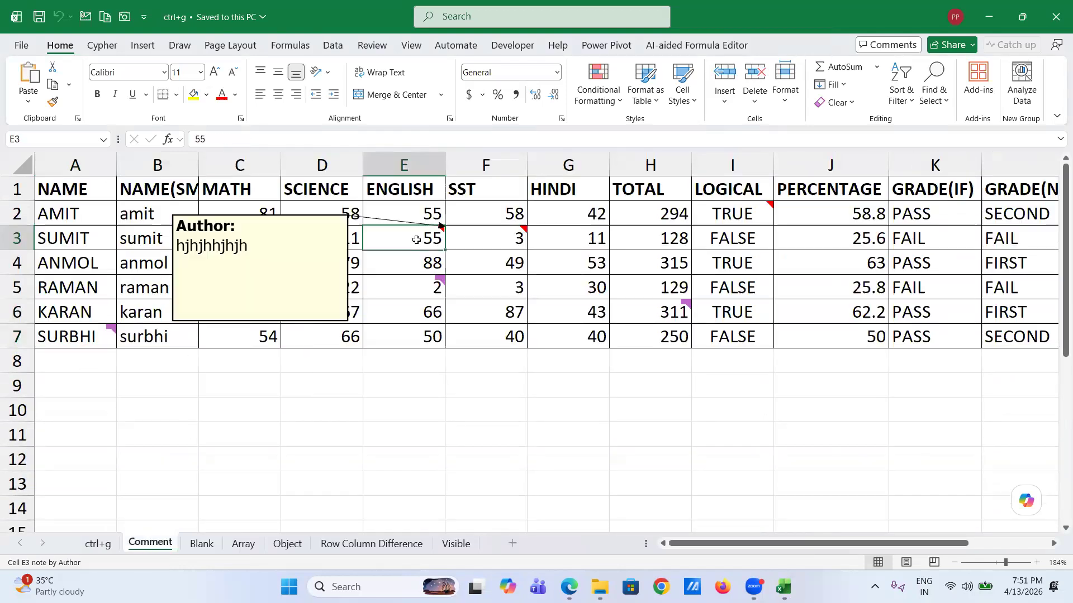
click(505, 243)
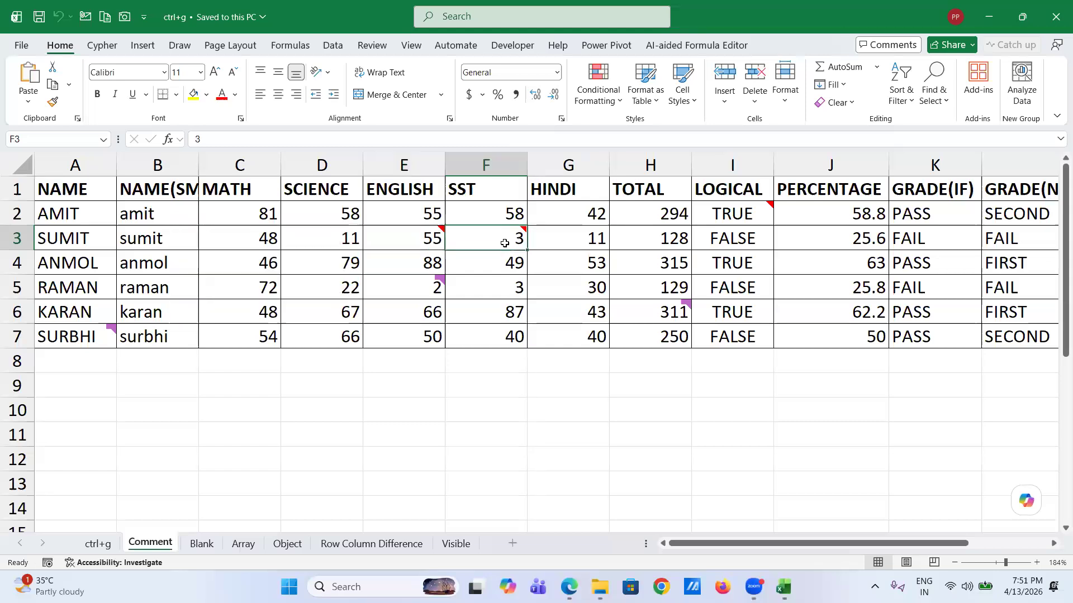
mouse_move(451, 295)
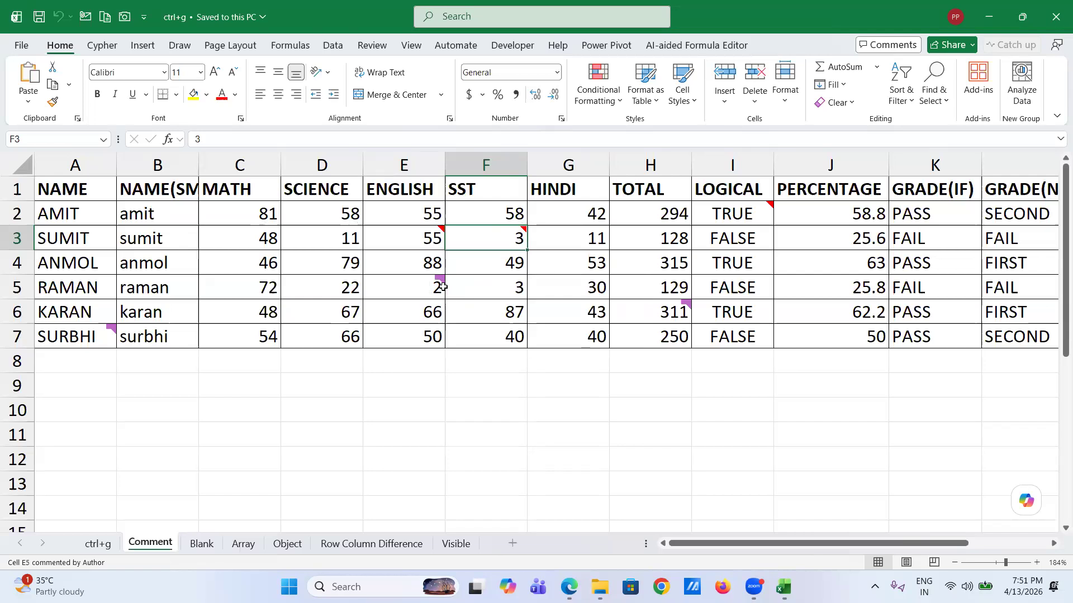
- Select the whole marks table from A1 to L7
click(96, 194)
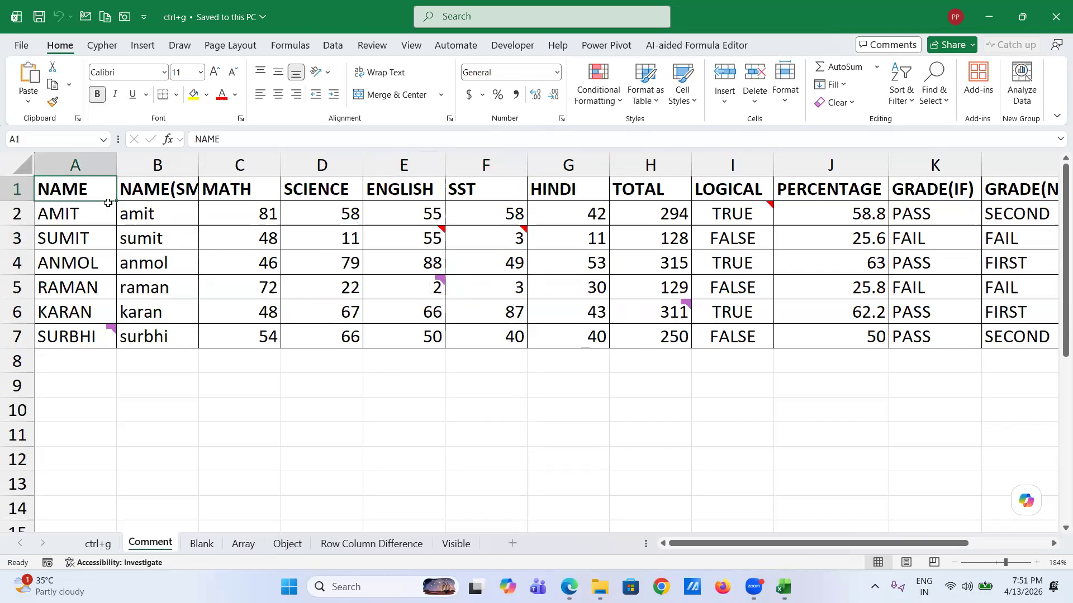
scroll(529, 287, right, 3)
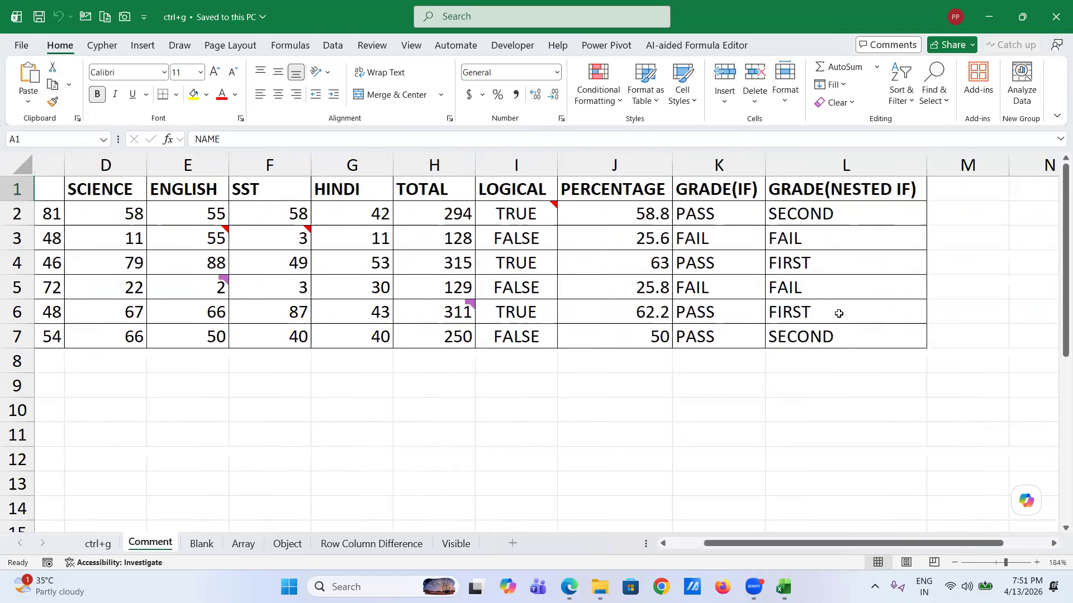
shift+click(847, 335)
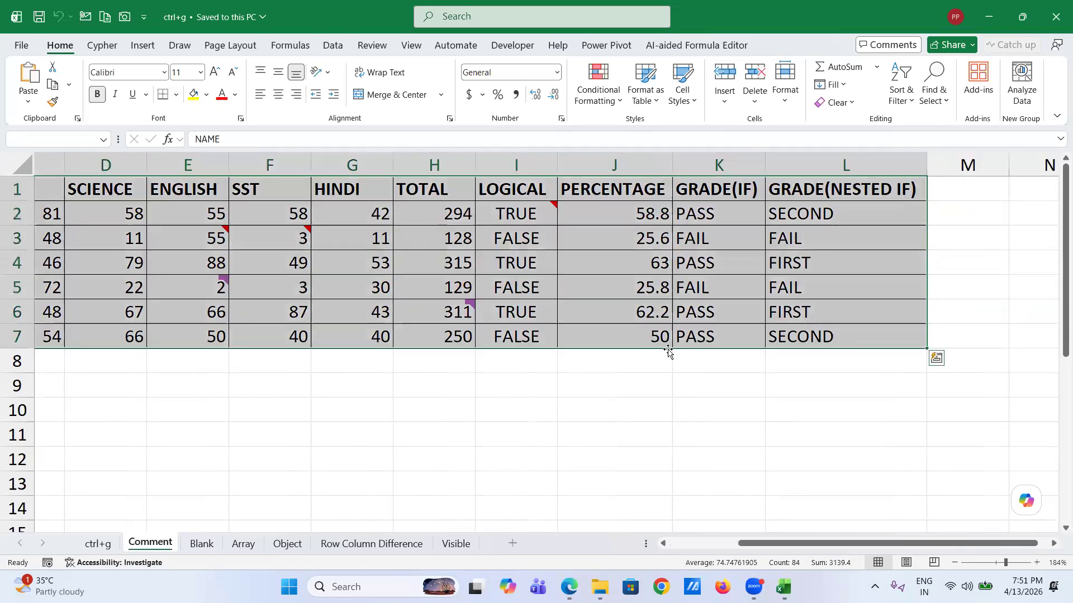
- Use Find & Select > Go To Special with Notes to select the noted cells I2, E3 and F3
key(ctrl+g)
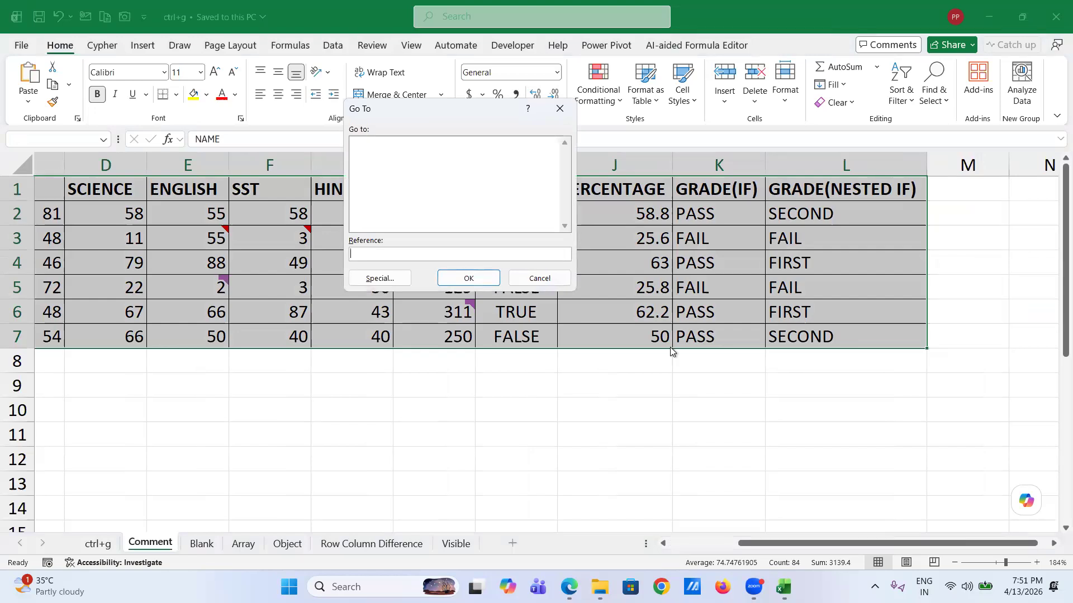
click(536, 282)
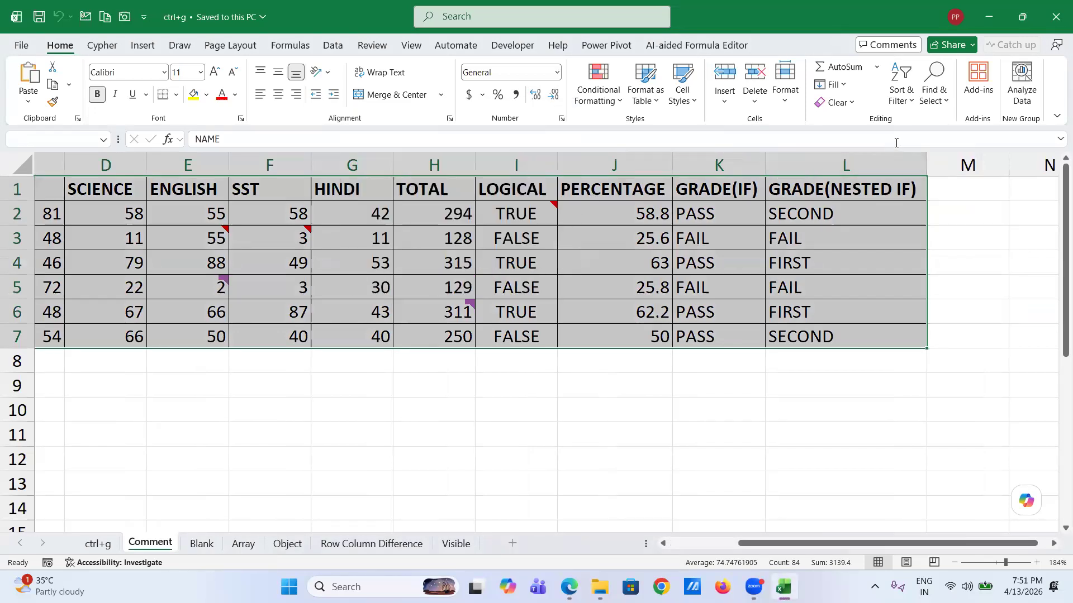
click(944, 99)
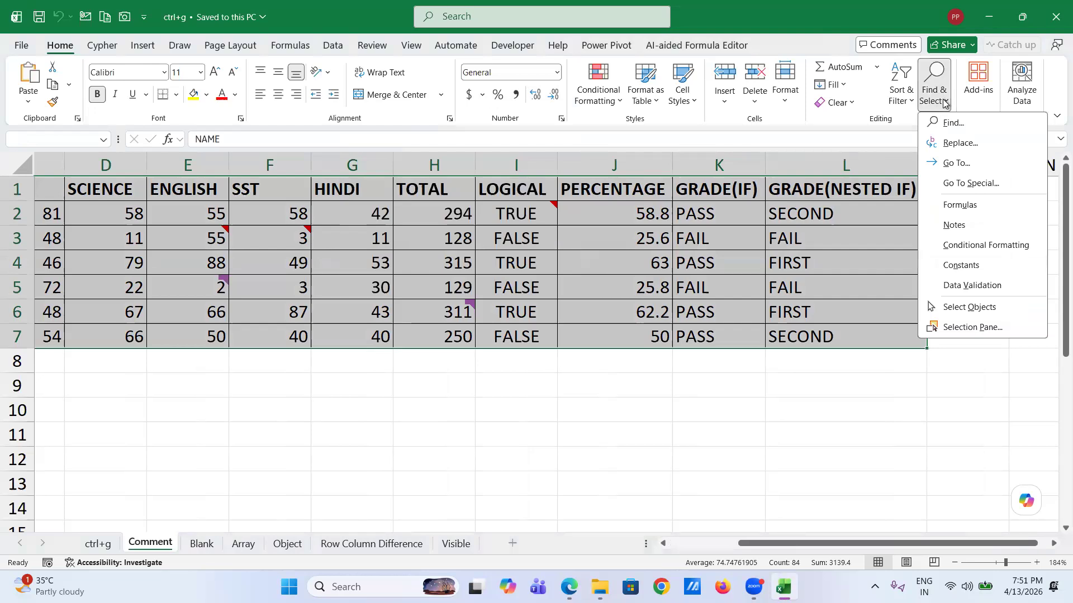
click(951, 186)
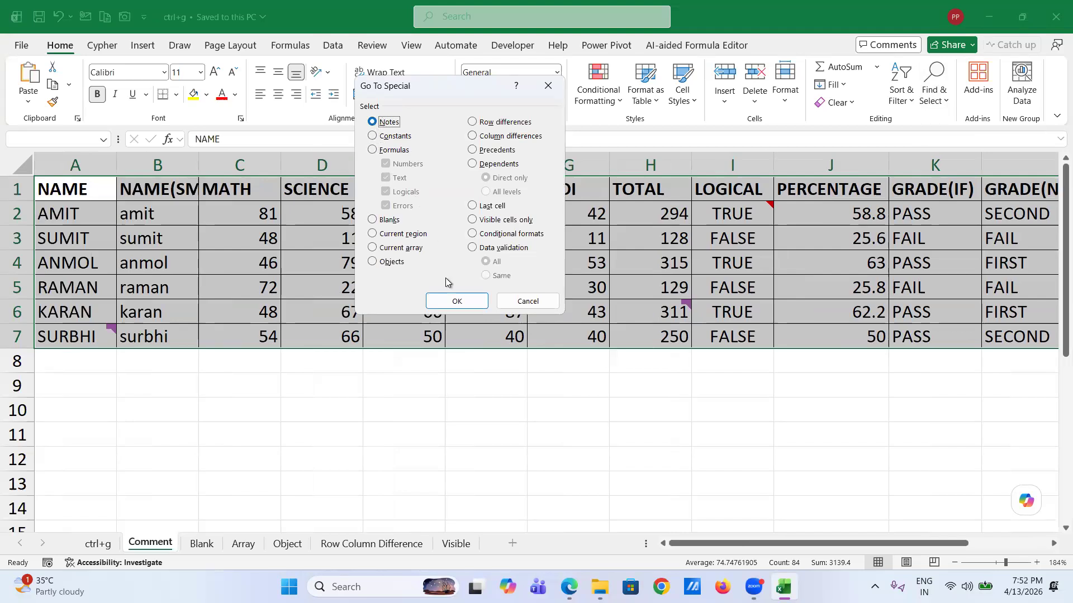
click(455, 301)
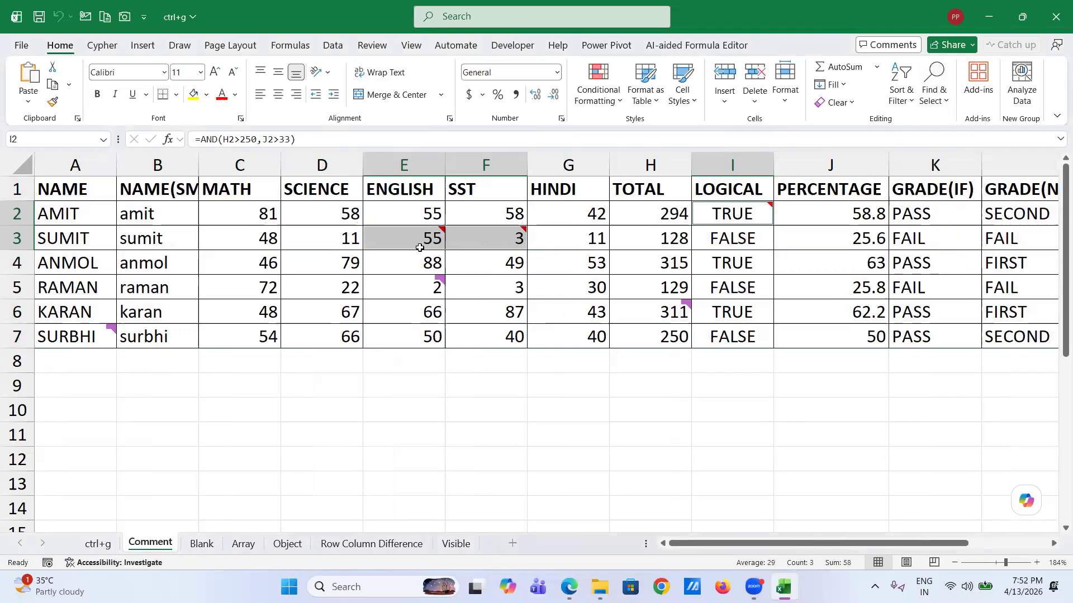
mouse_move(699, 217)
scroll(401, 260, left, 1)
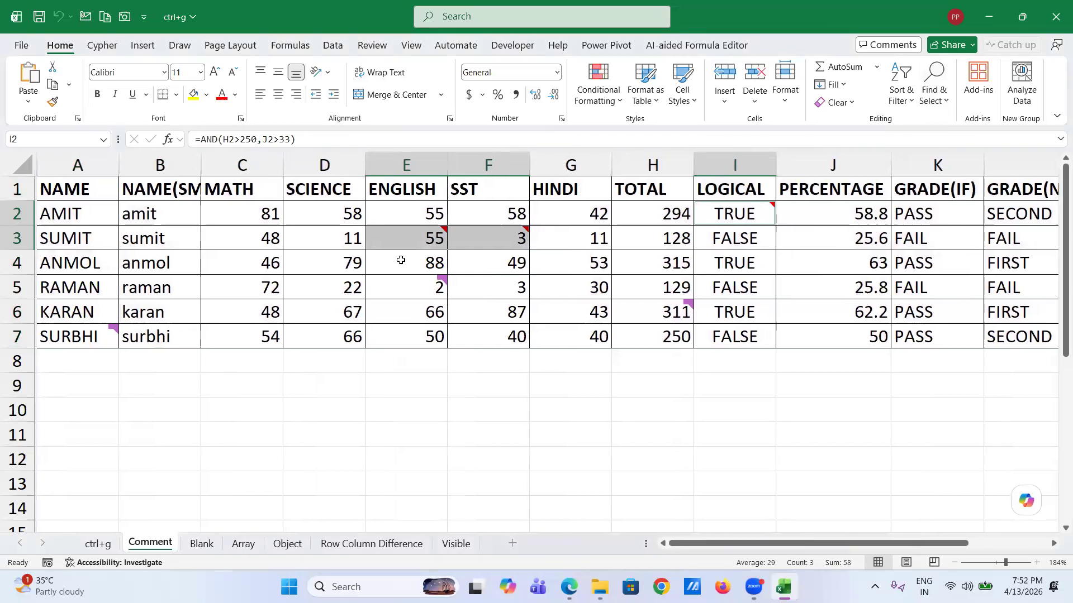
mouse_move(424, 280)
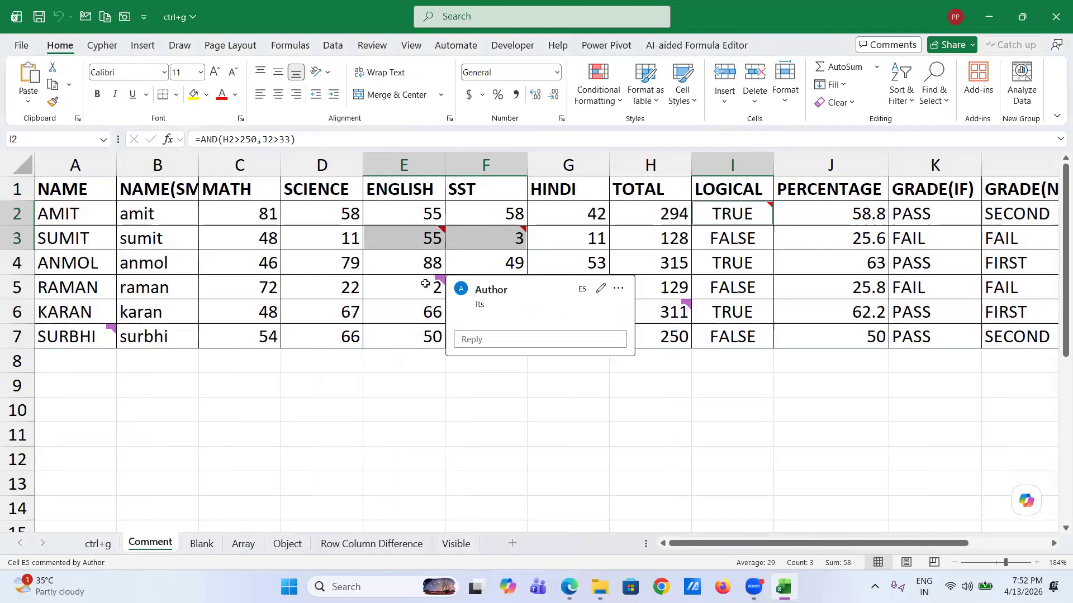
click(422, 239)
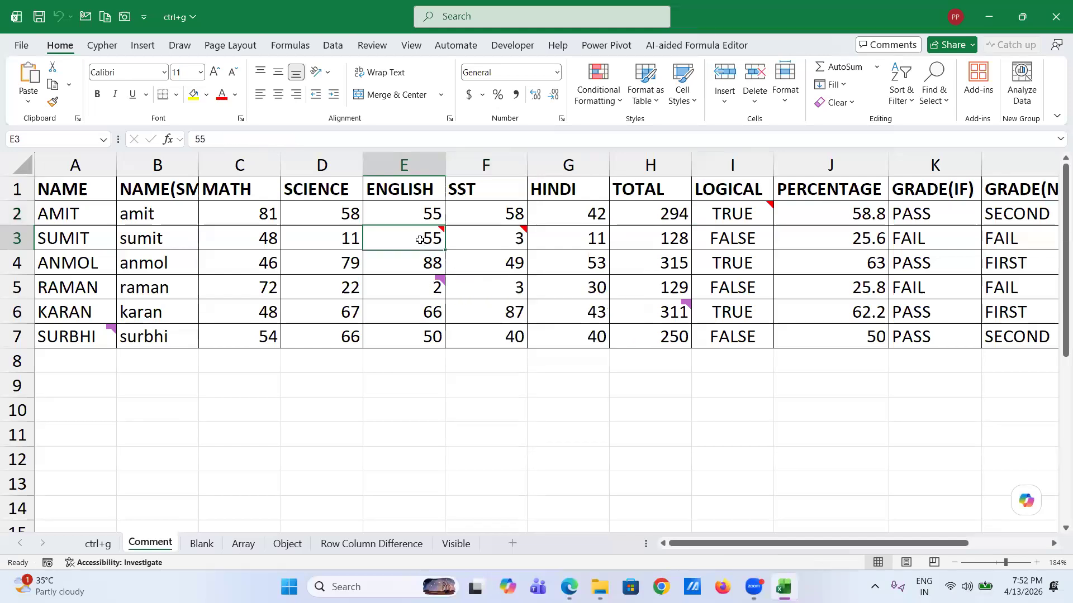
mouse_move(420, 240)
click(231, 434)
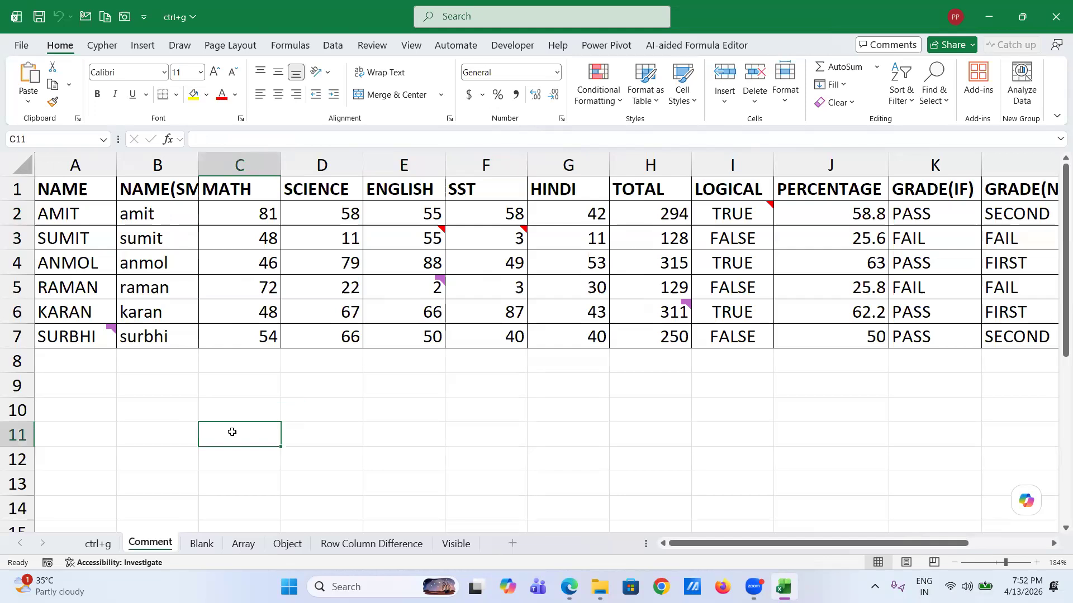
click(94, 196)
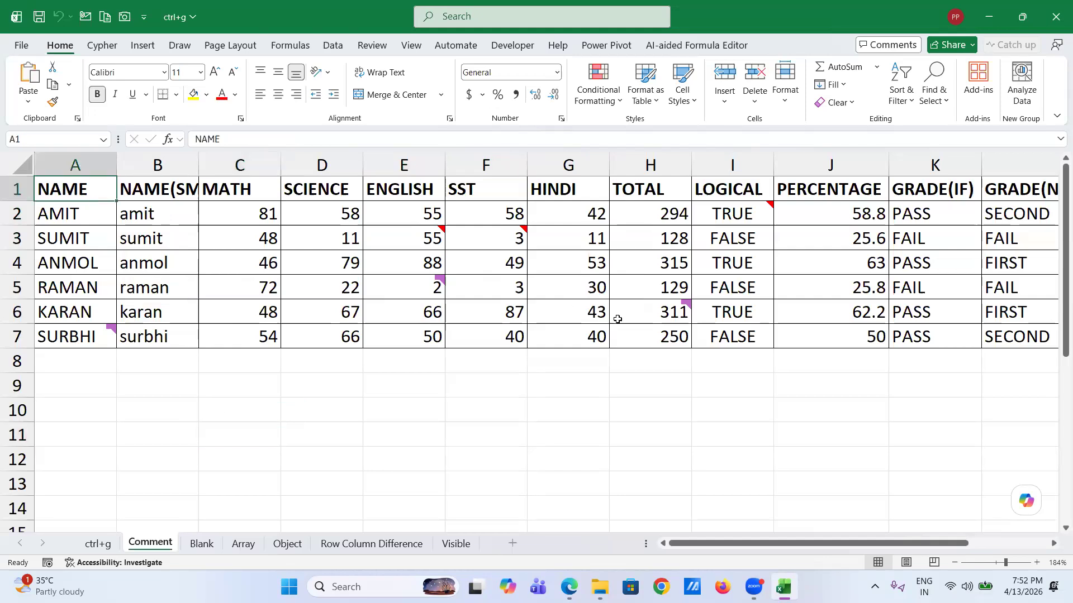
- On the Blank sheet, select the whole student table A1:K10
click(206, 547)
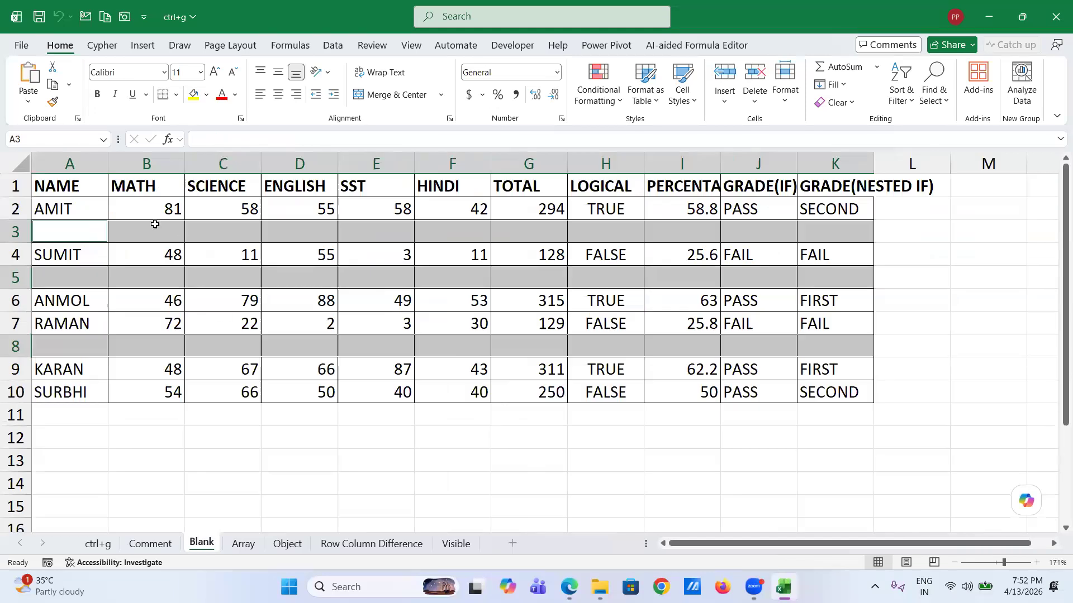
click(155, 225)
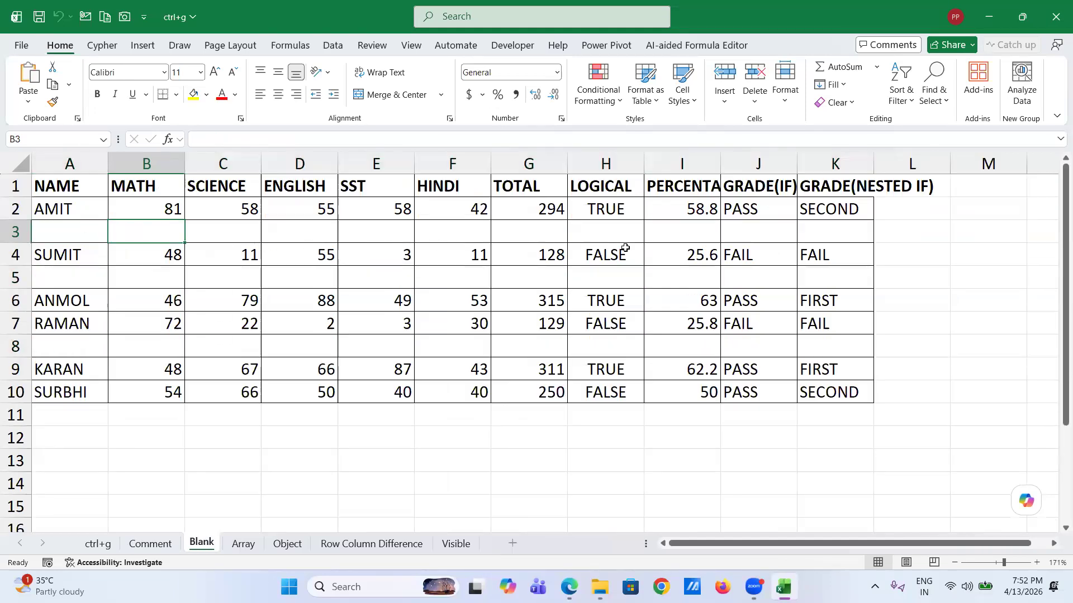
click(79, 186)
shift+click(850, 397)
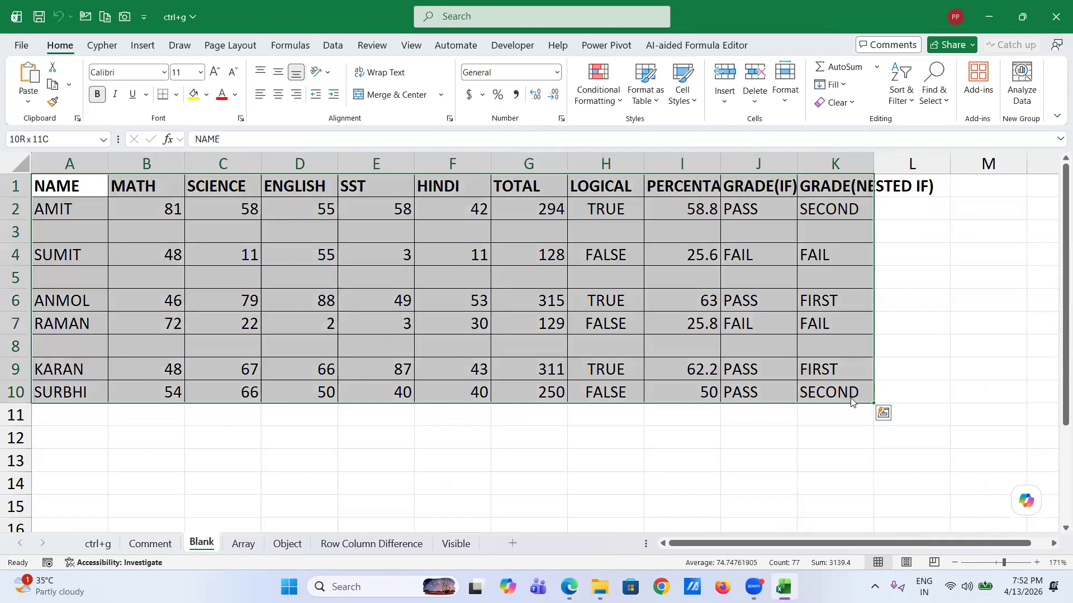
- Select all empty cells in the table via Go To Special > Blanks, then view the Array sheet
key(ctrl+g)
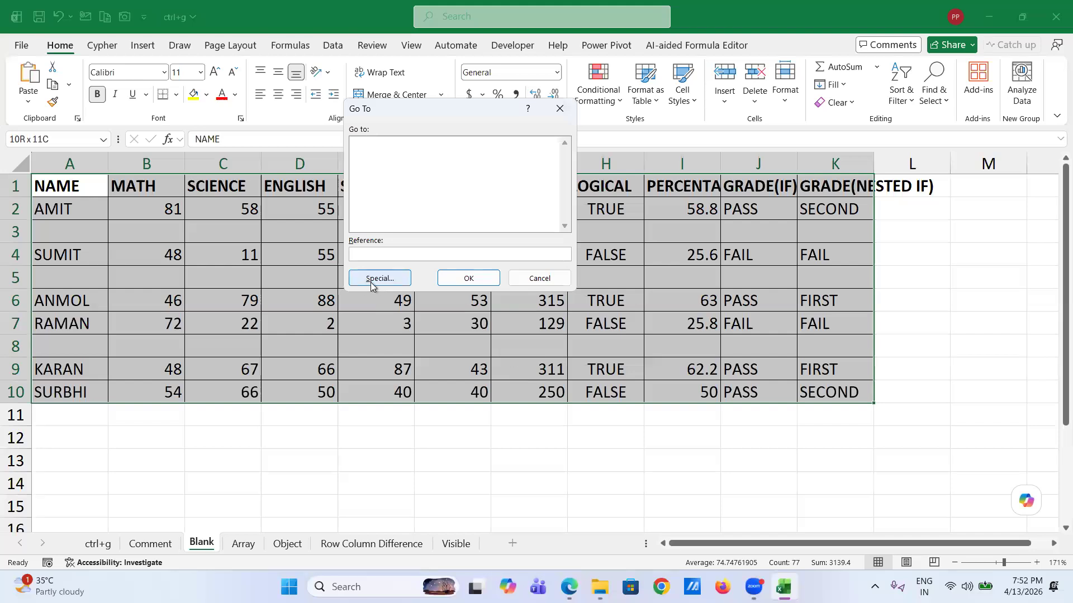
click(371, 278)
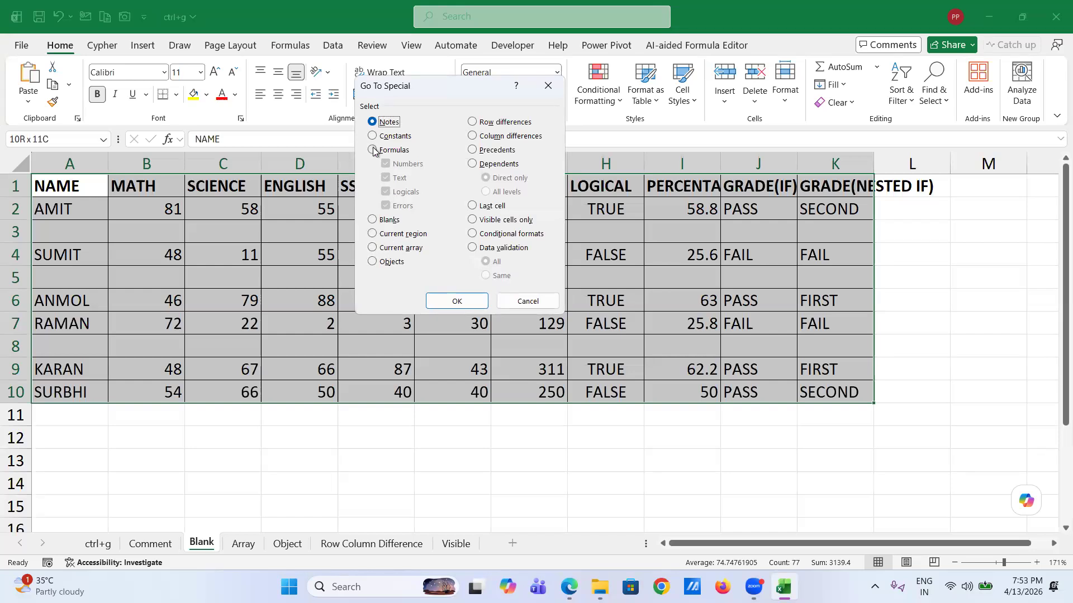
click(372, 220)
click(464, 302)
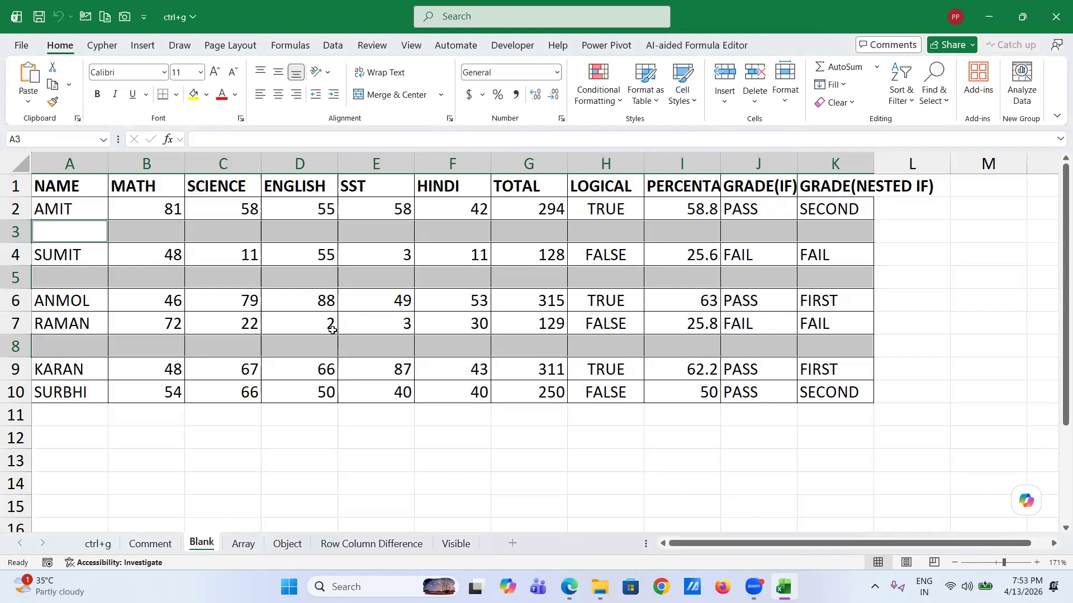
click(244, 544)
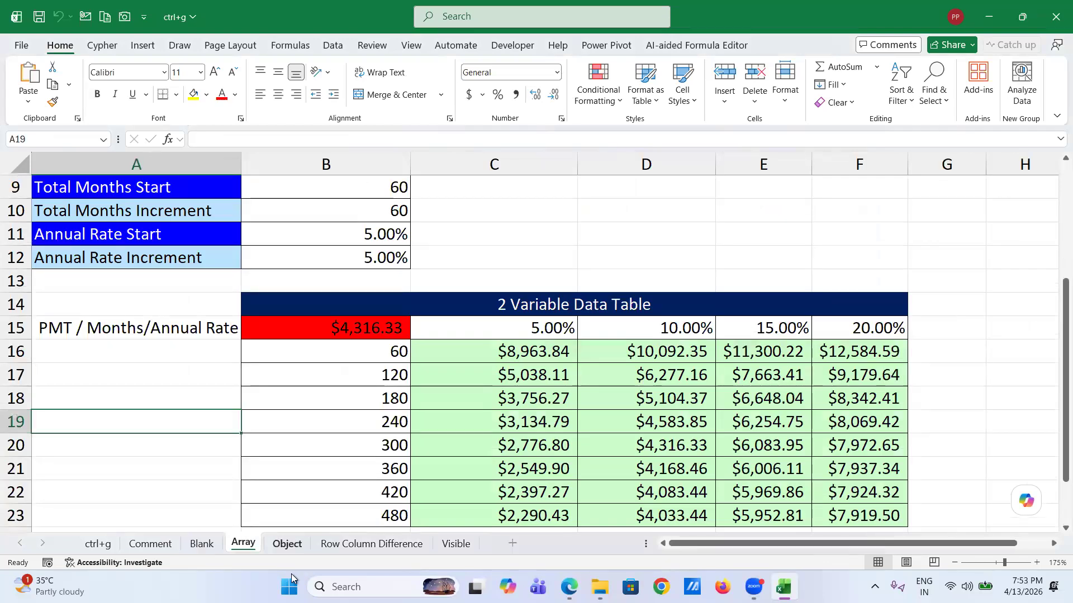
- On the Comment sheet, inspect the name in A2 and the LOWER formula in B2
click(287, 544)
click(150, 544)
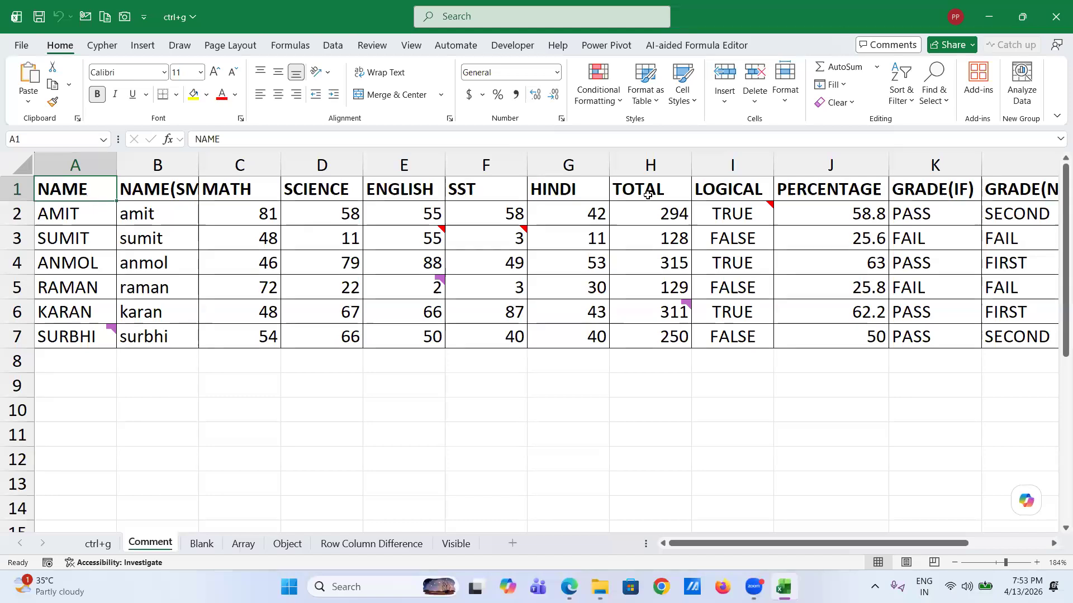
key(ctrl+a)
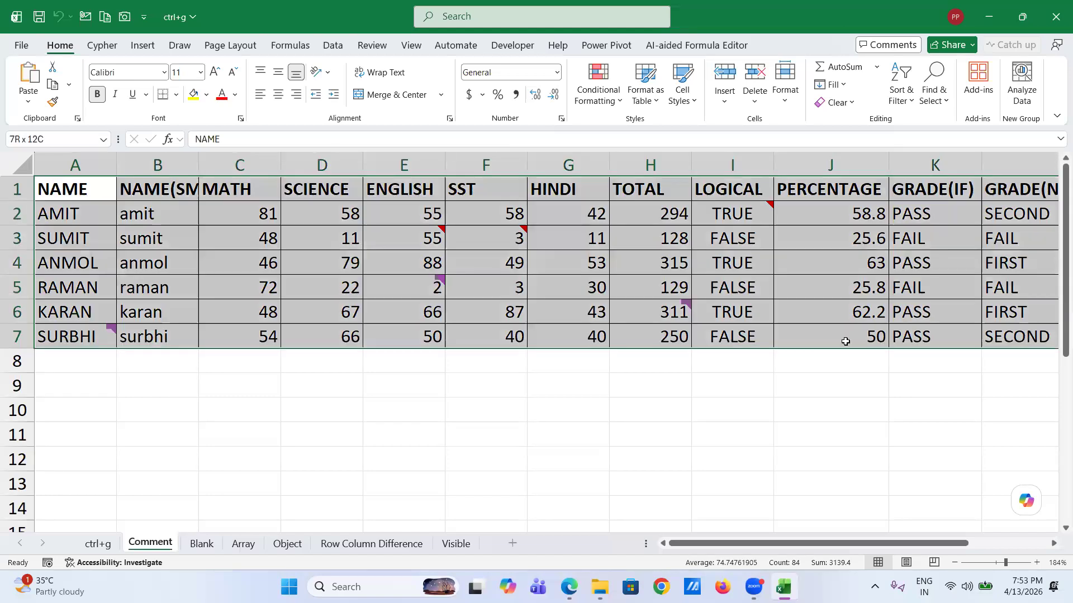
click(208, 321)
click(44, 211)
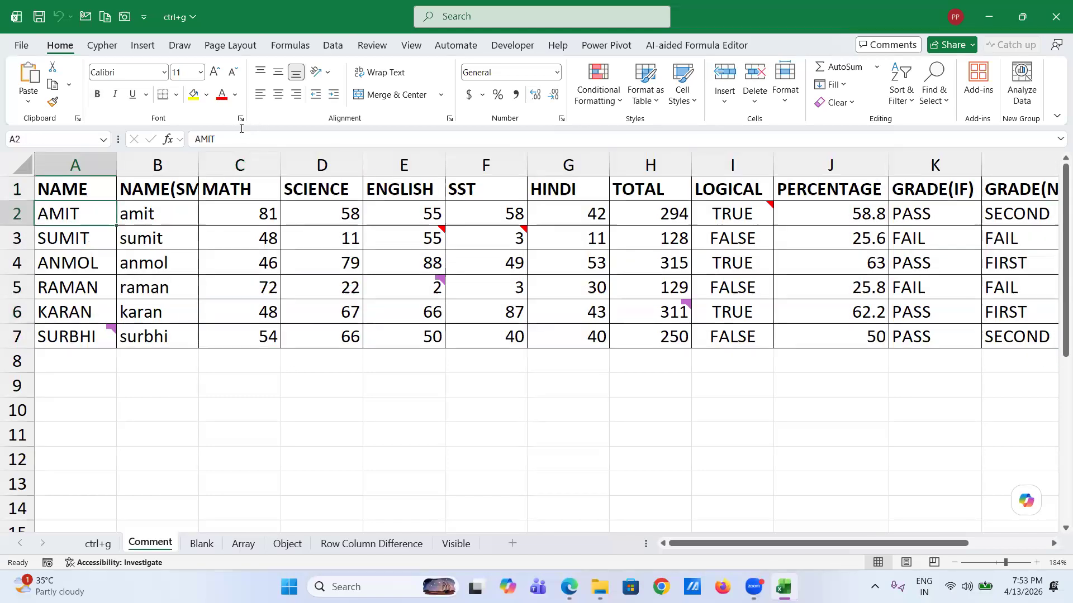
click(219, 139)
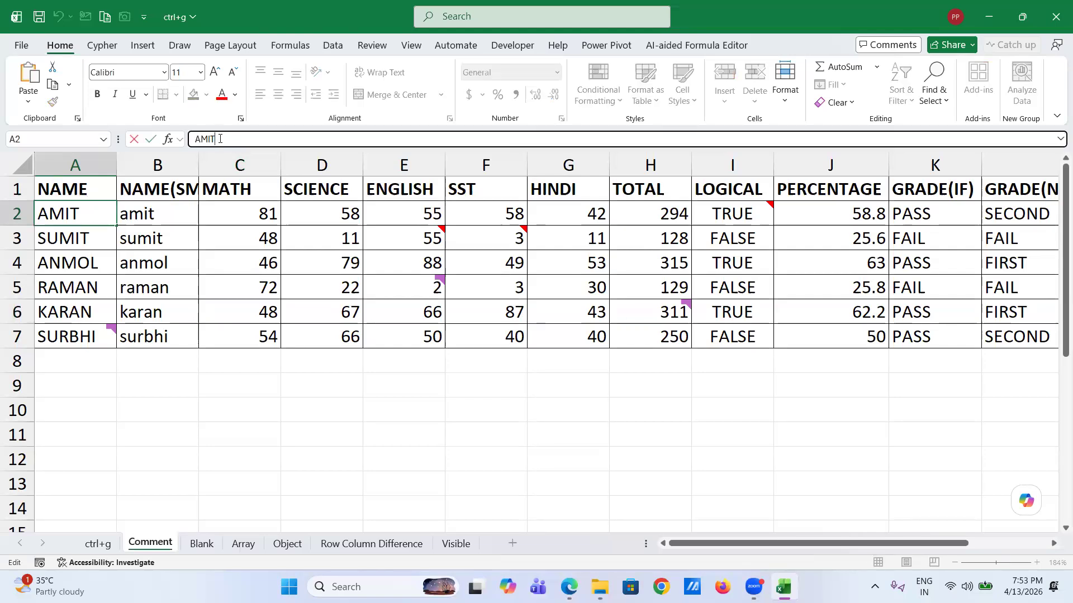
key(Tab)
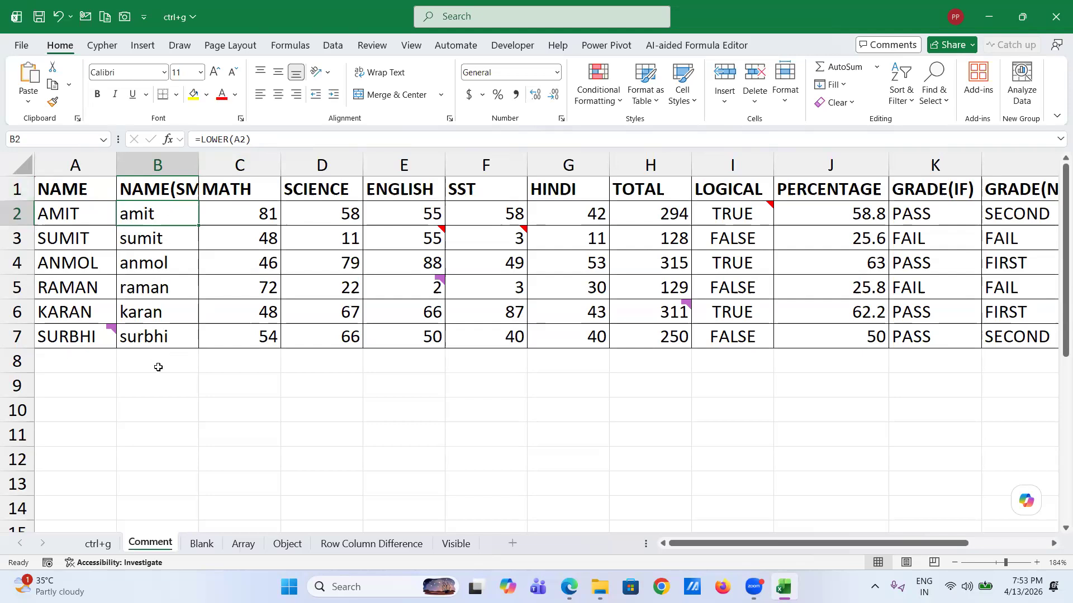
- Review the subject marks and the SUM, AND, PERCENTAGE, IF and nested IF grade formulas
click(250, 221)
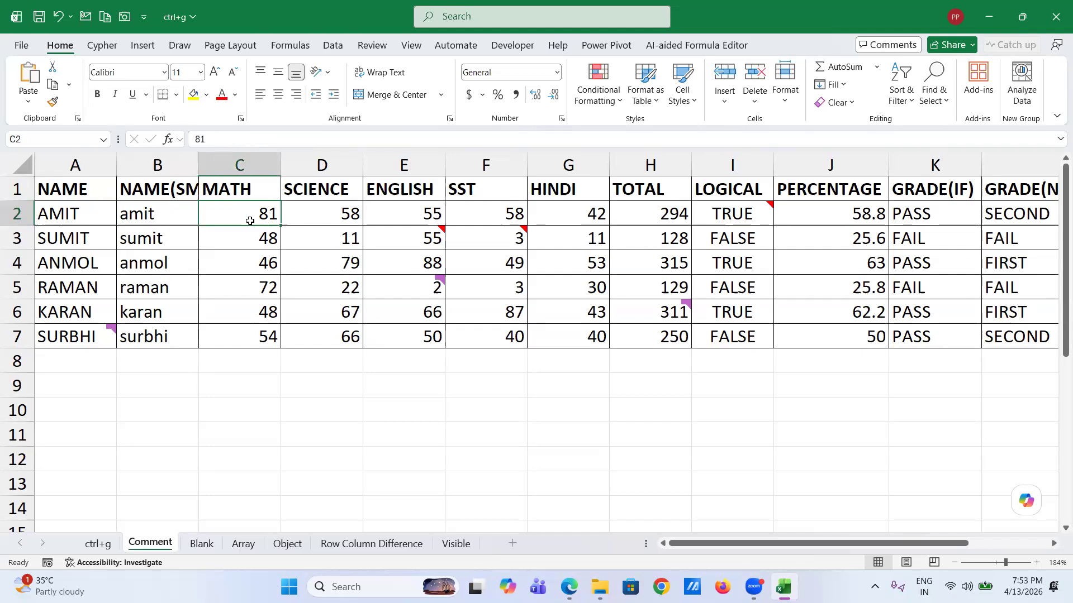
click(333, 214)
click(436, 217)
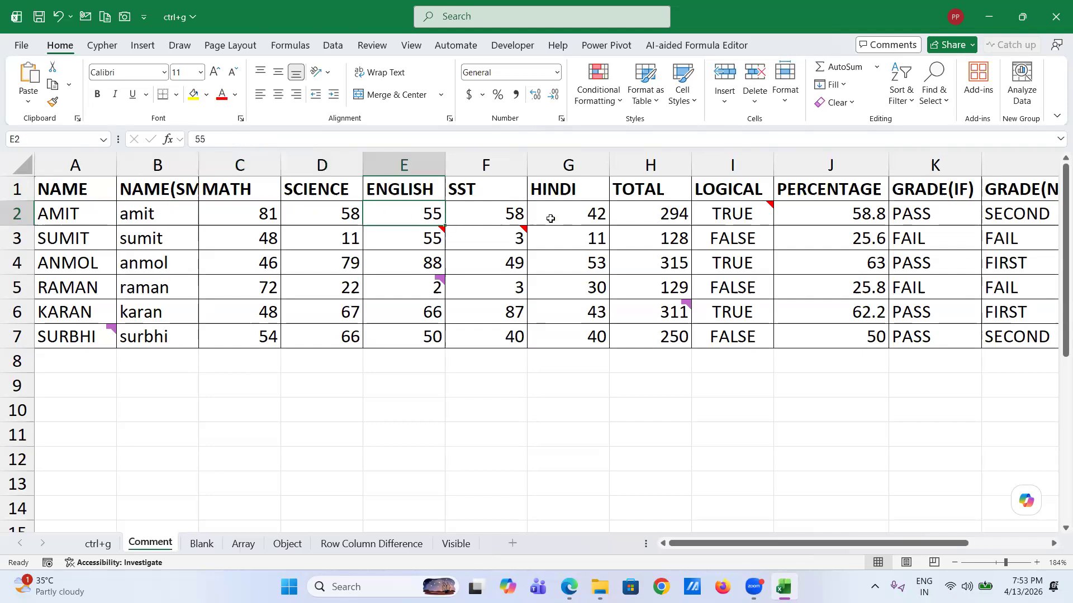
click(551, 214)
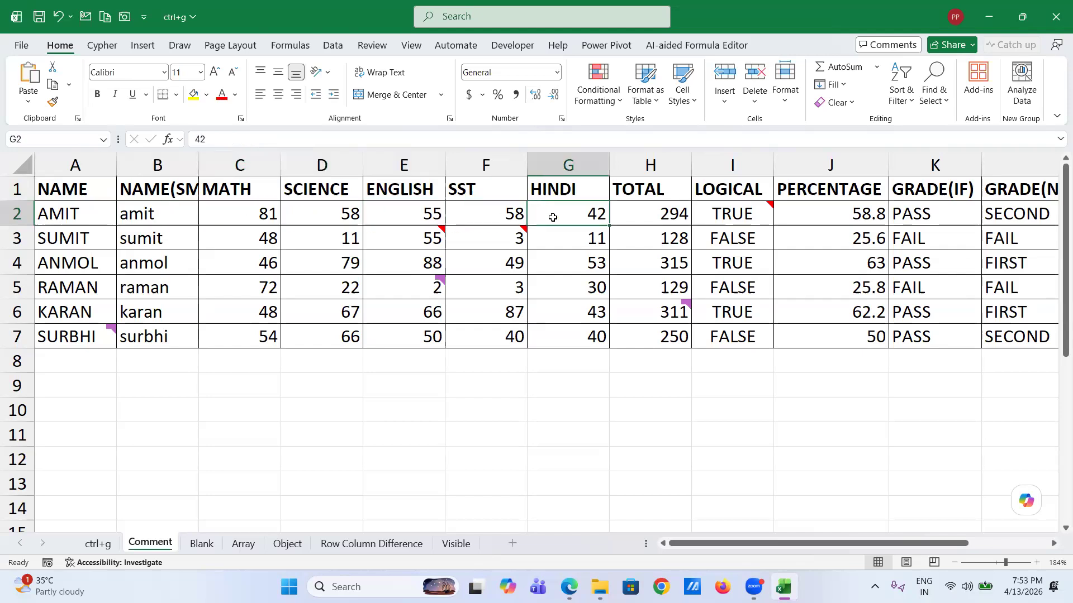
click(639, 213)
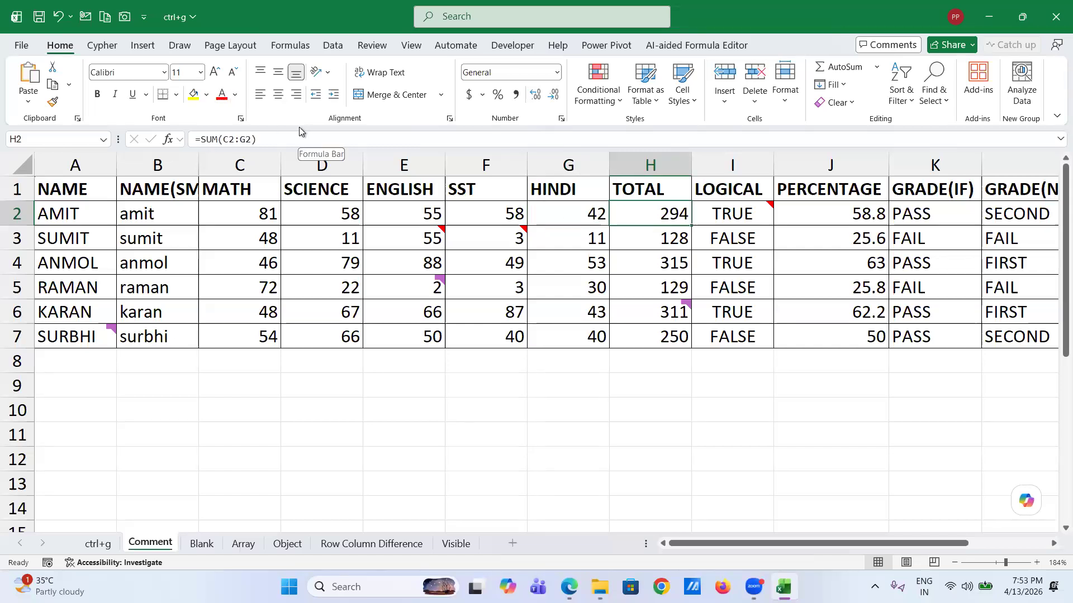
click(720, 215)
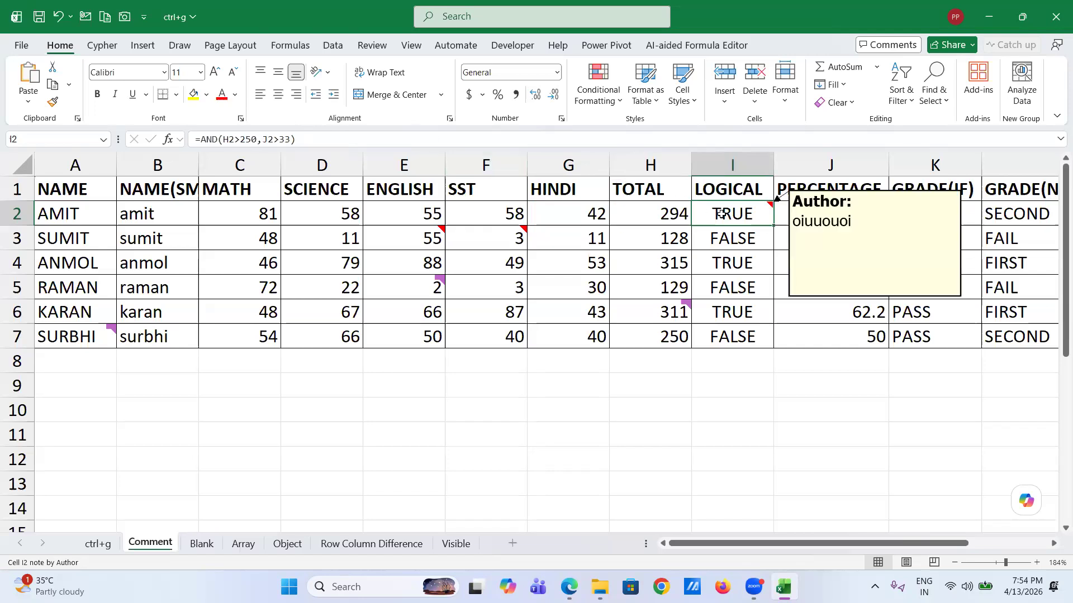
click(794, 329)
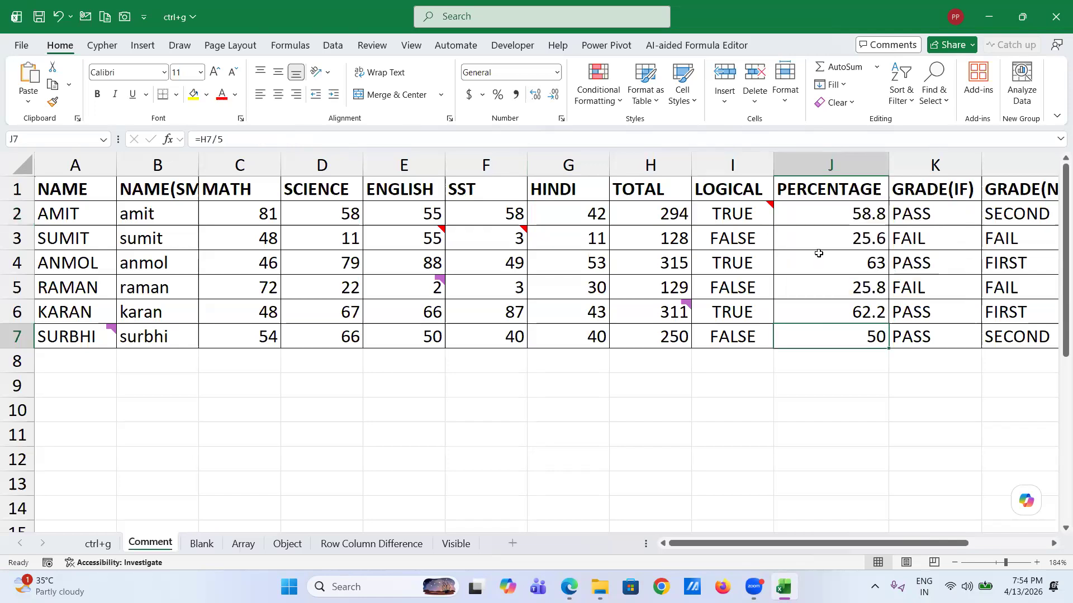
click(915, 216)
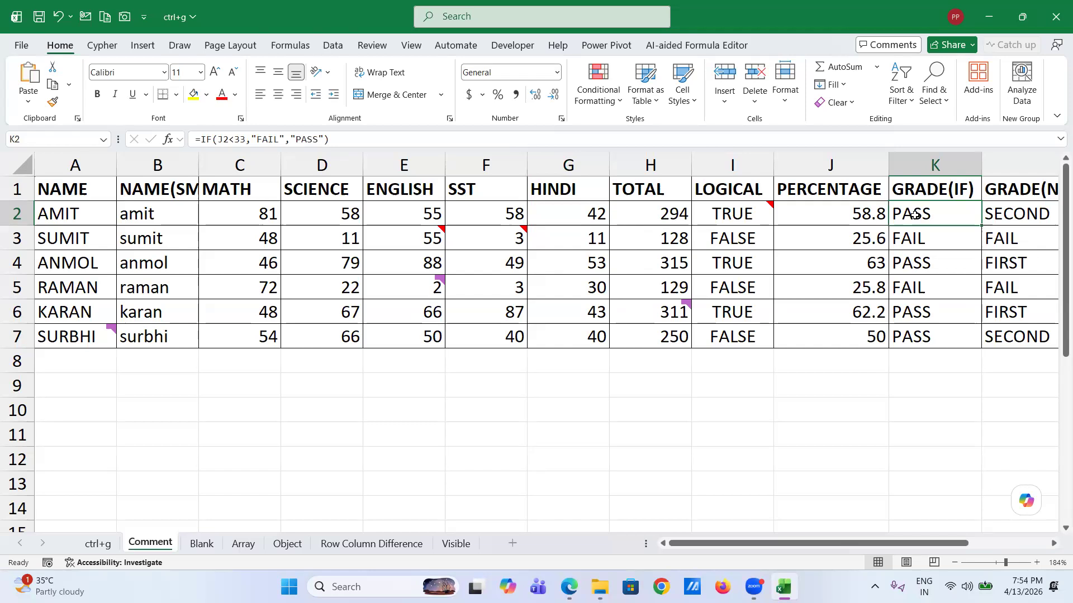
click(1019, 219)
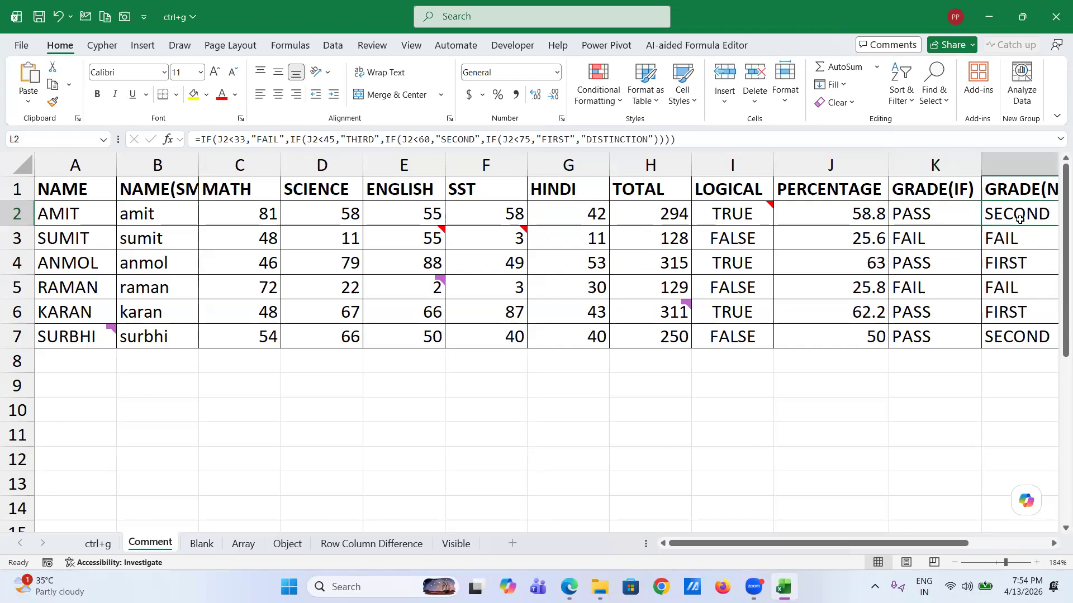
scroll(1020, 219, right, 3)
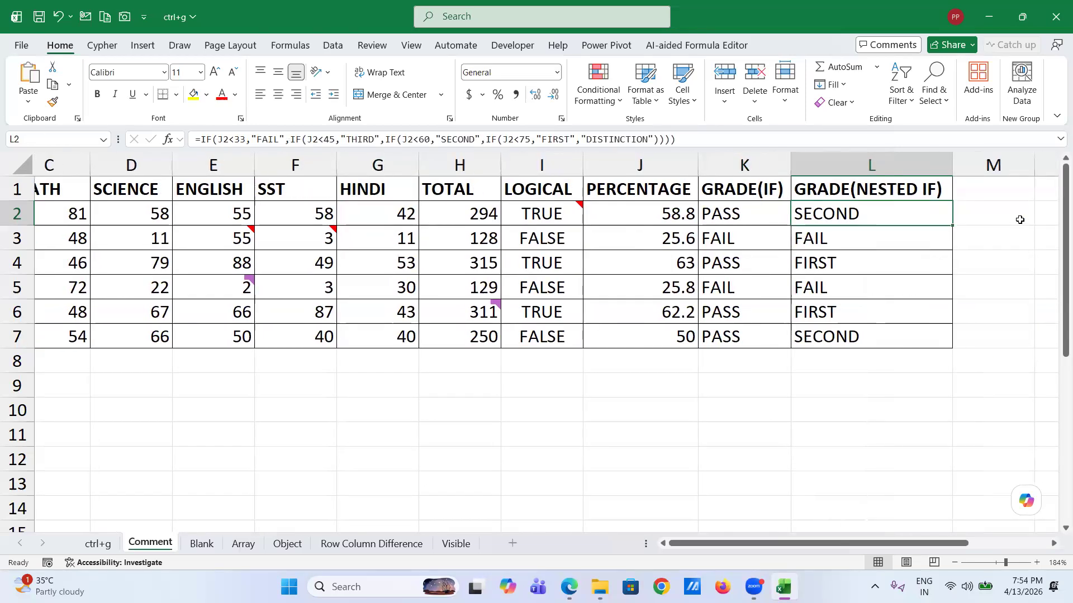
scroll(1019, 219, left, 3)
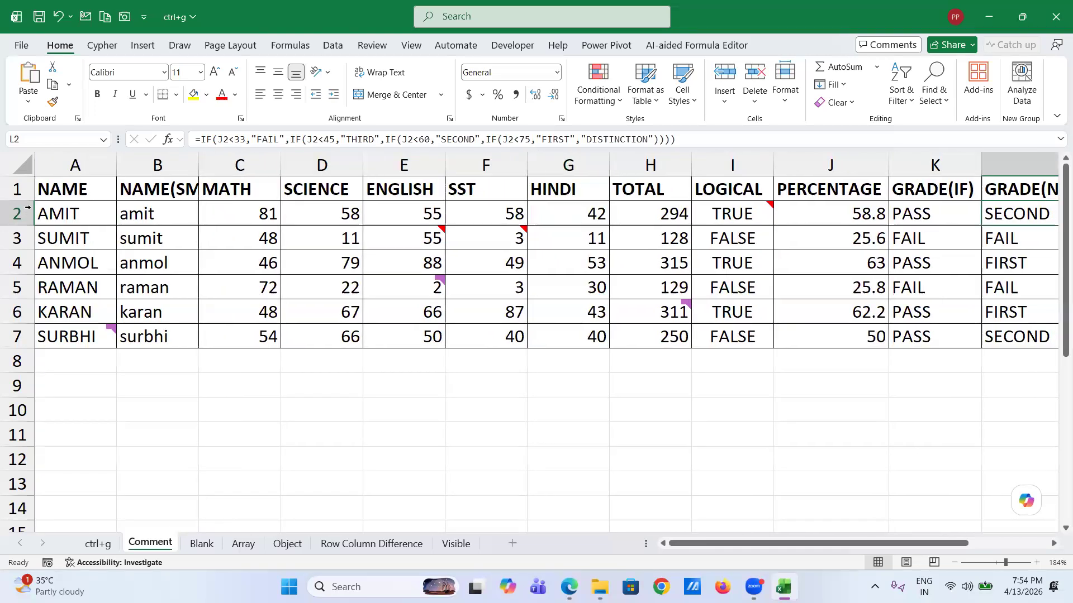
click(64, 213)
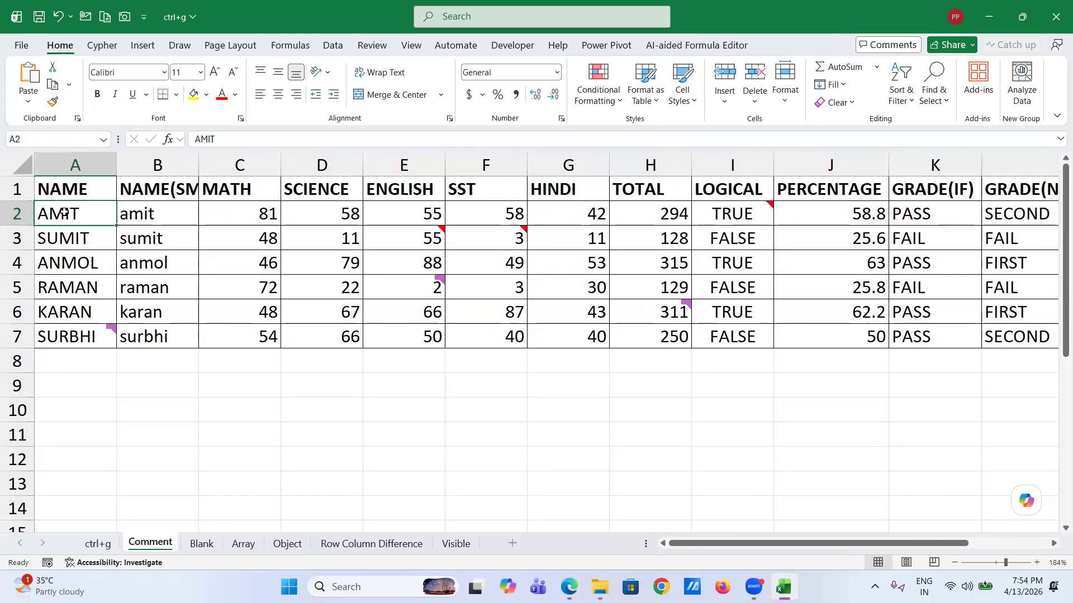
- Select A2:L7 and use Go To Special Constants, Numbers only, to pick the typed marks C2:G7
shift+click(1022, 344)
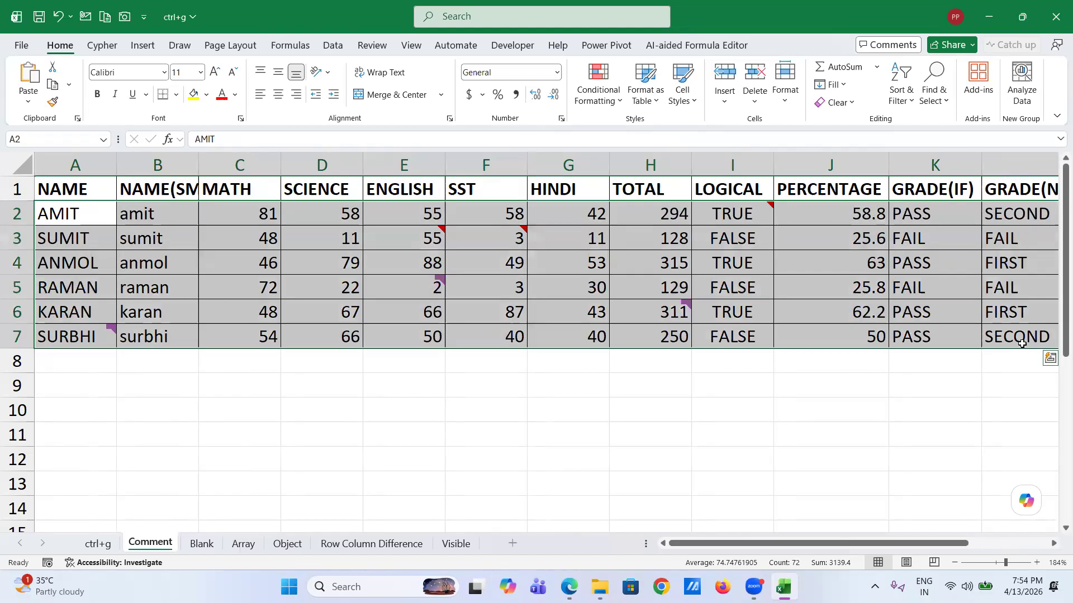
key(ctrl+g)
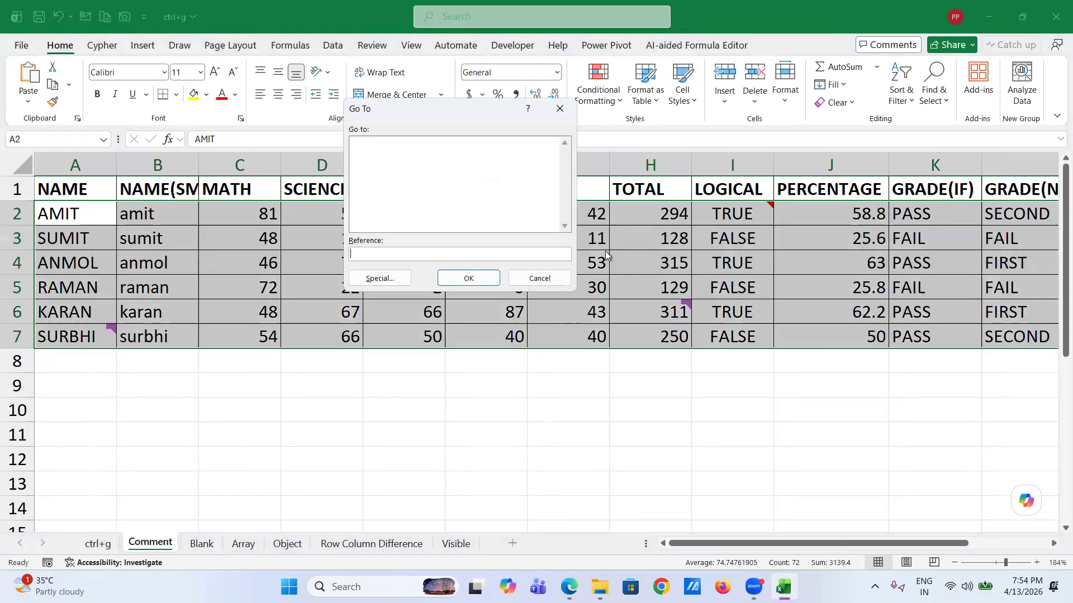
click(377, 279)
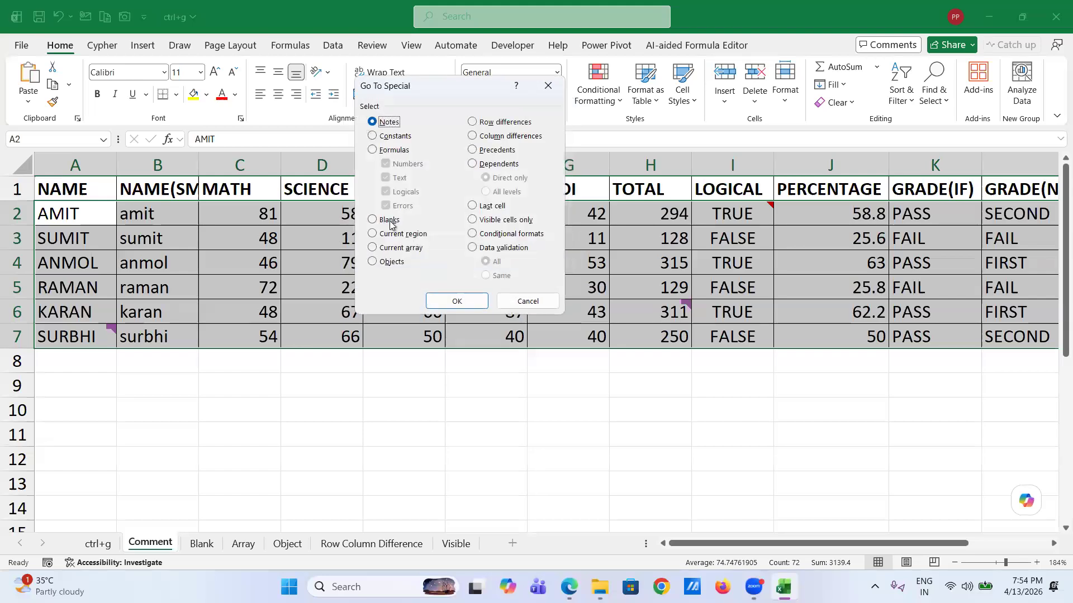
click(373, 137)
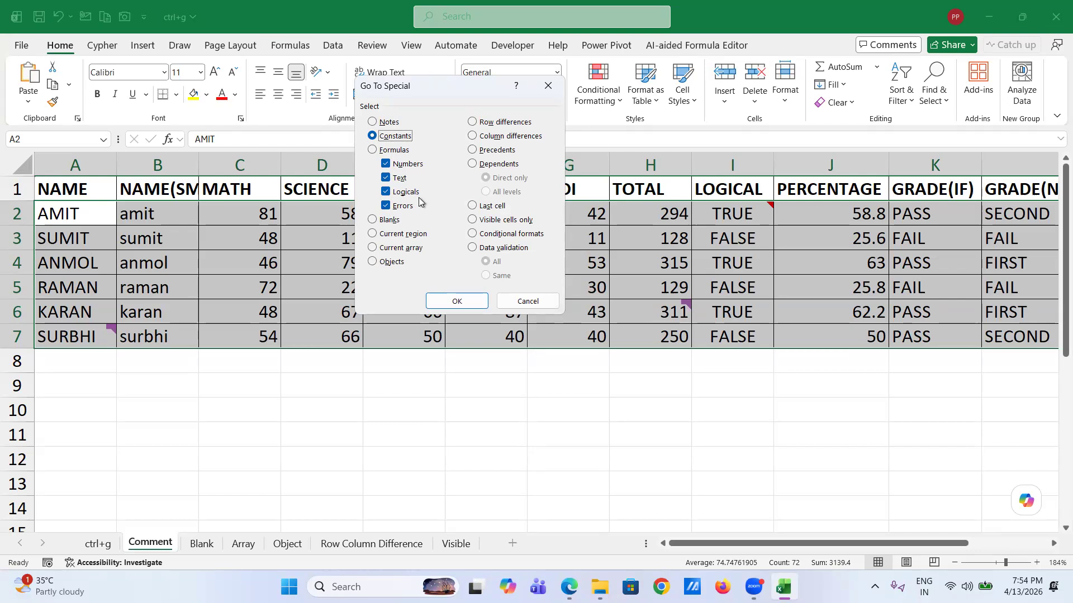
click(386, 178)
click(386, 191)
click(386, 205)
click(436, 301)
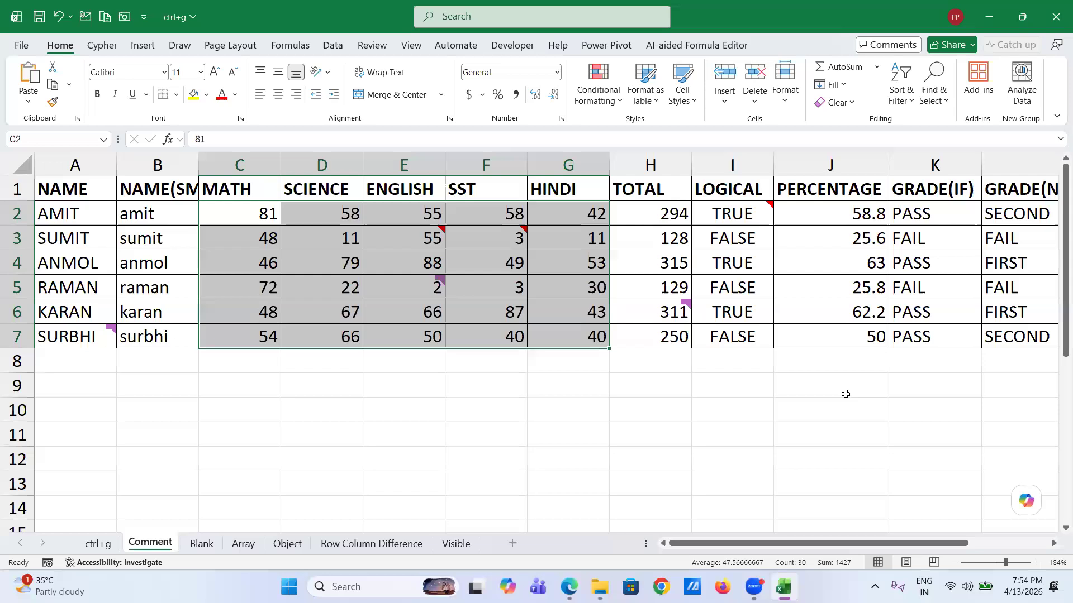
key(ctrl+g)
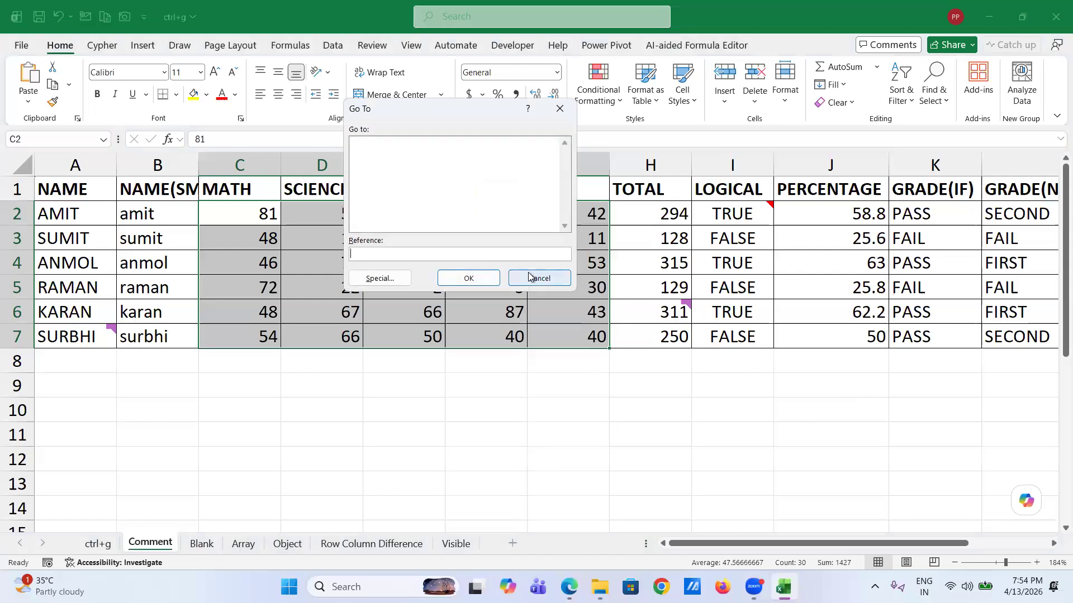
- Select A2:L7 and set Go To Special to Formulas with only Text and Logicals ticked
click(529, 278)
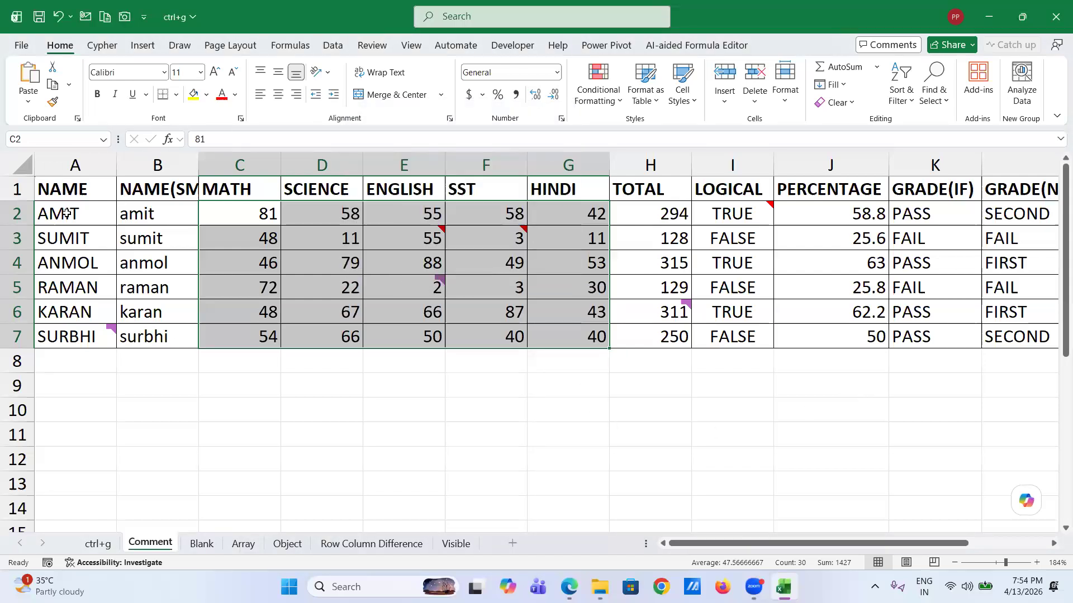
click(66, 213)
shift+click(1018, 333)
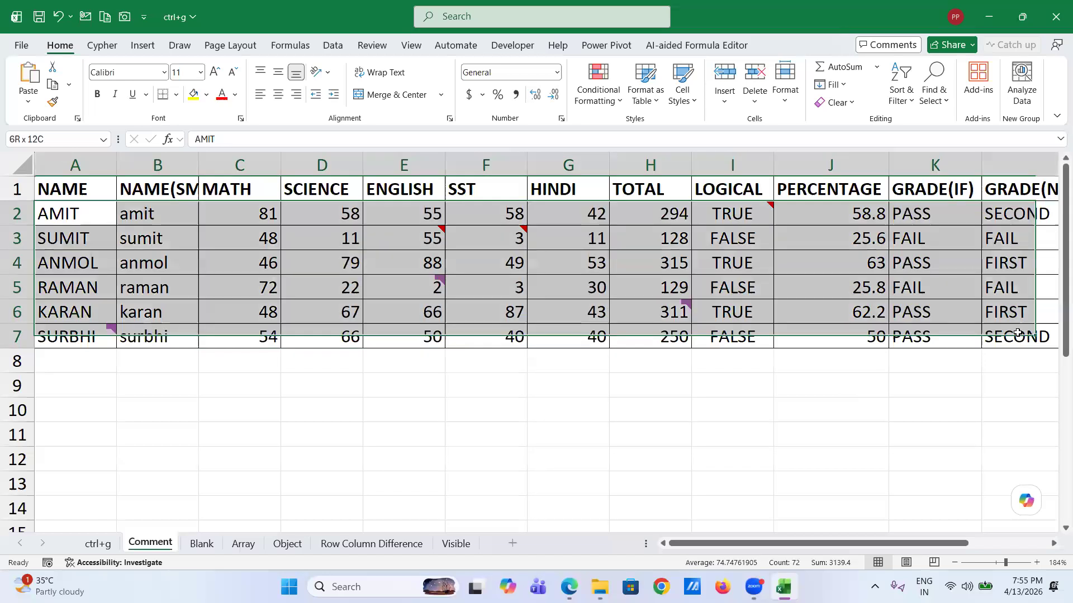
key(ctrl+g)
click(395, 279)
click(372, 151)
click(386, 163)
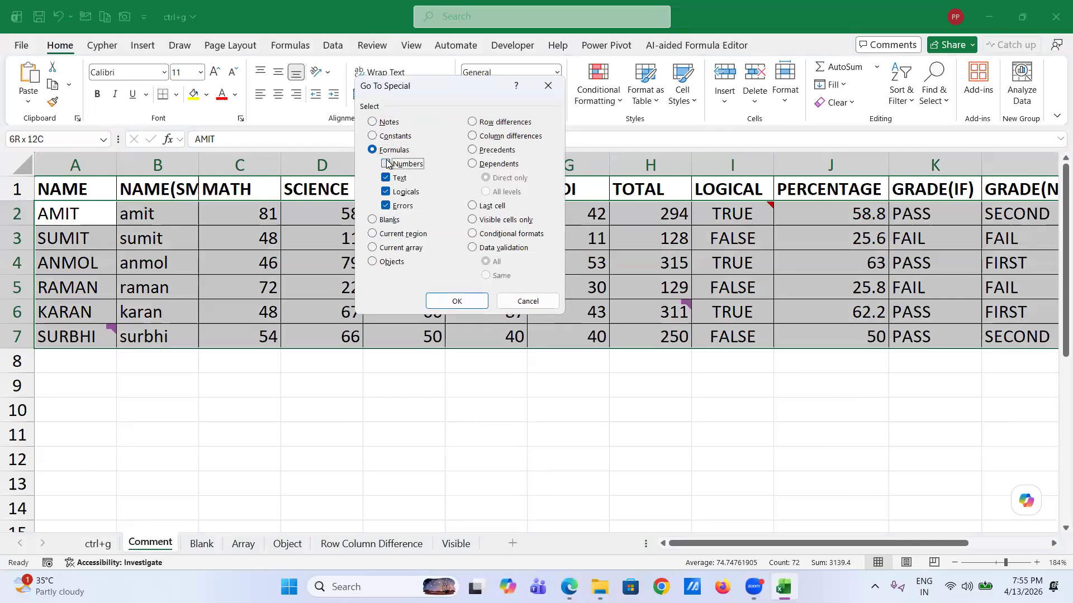
click(385, 192)
click(385, 192)
click(387, 207)
click(759, 578)
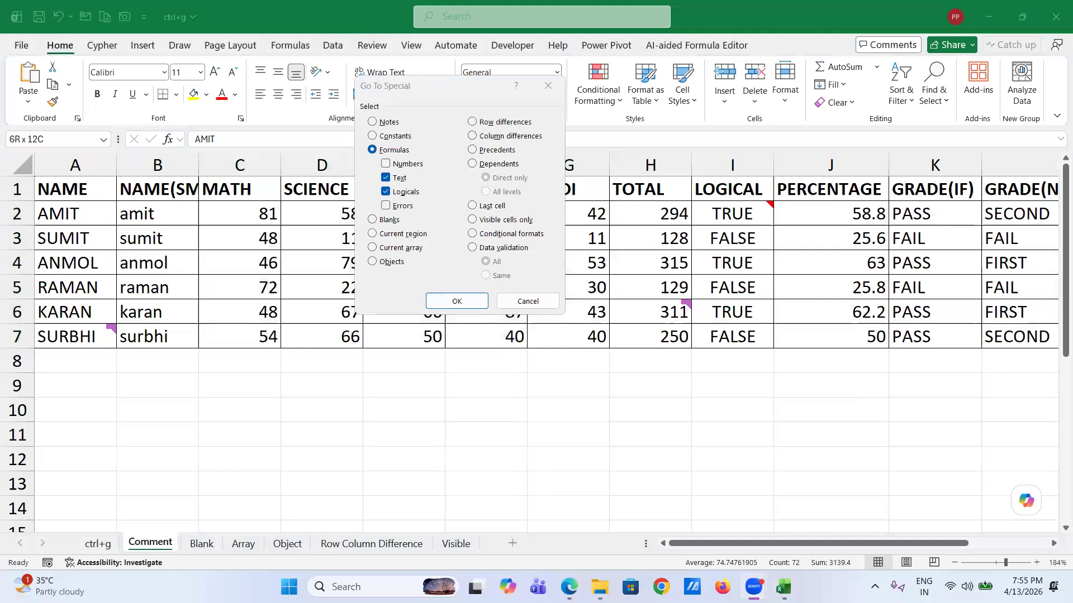
- Confirm Go To Special to select the text and logical formula cells B2:B7, I2:I7 and K2:L7
click(746, 575)
click(784, 587)
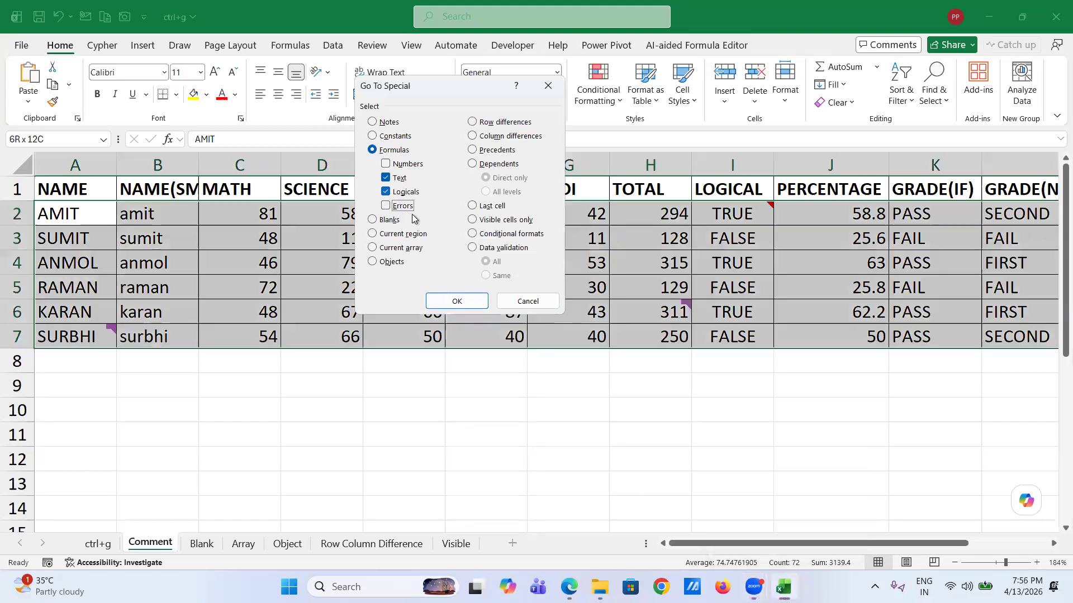
click(455, 302)
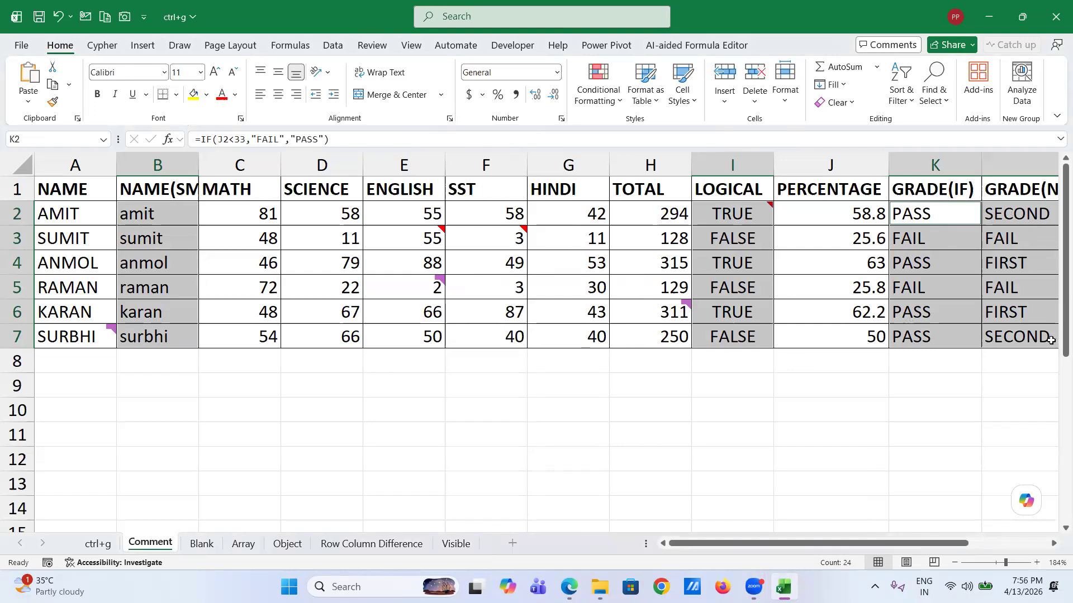
- Select A2:L7 and open Go To Special, then cancel without selecting anything
click(57, 213)
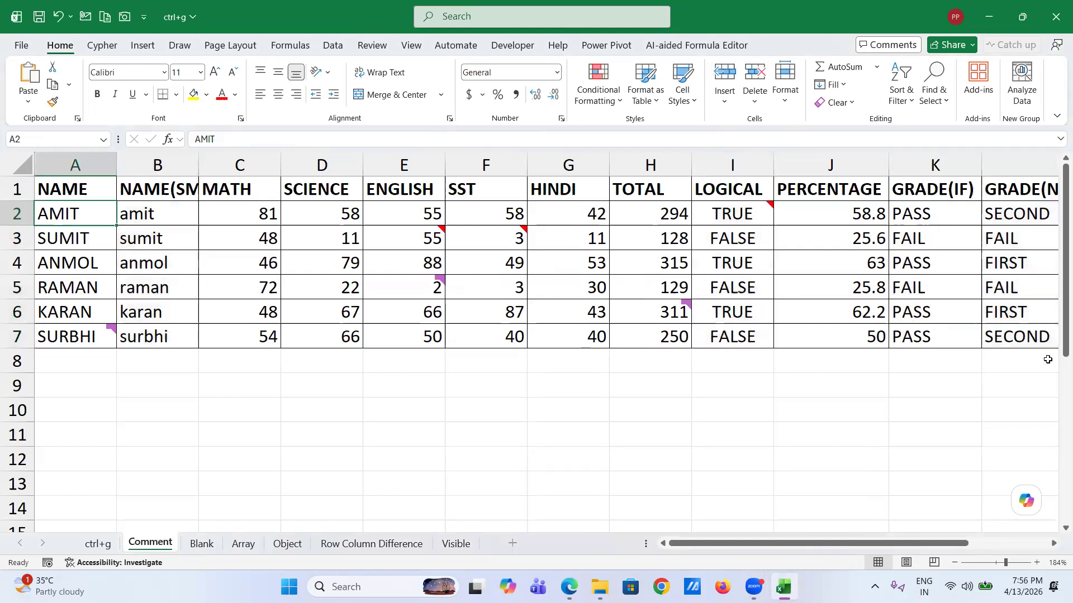
shift+click(1029, 338)
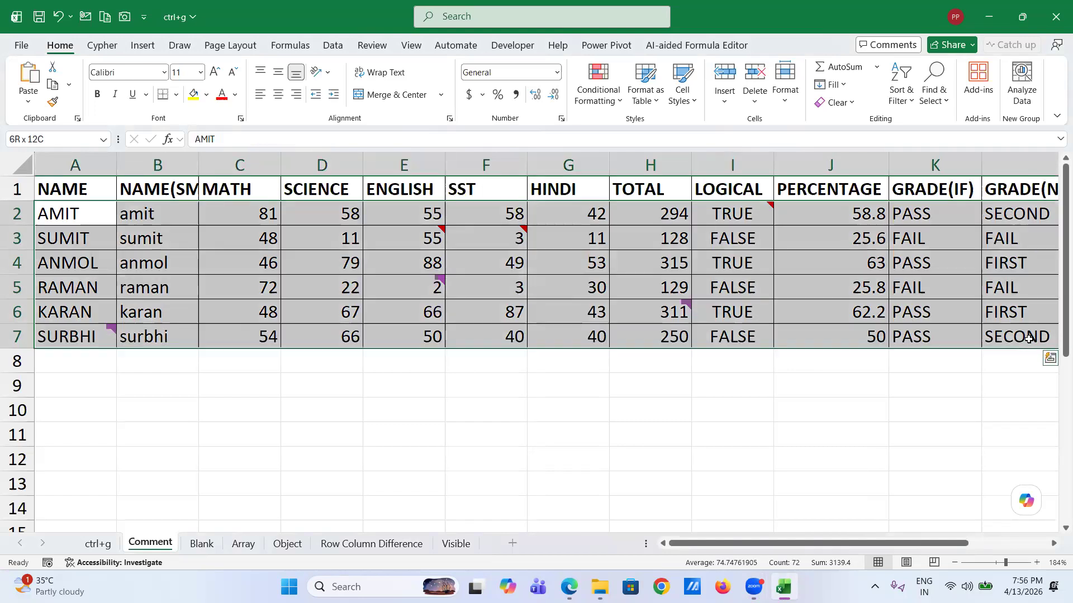
key(ctrl+g)
click(373, 279)
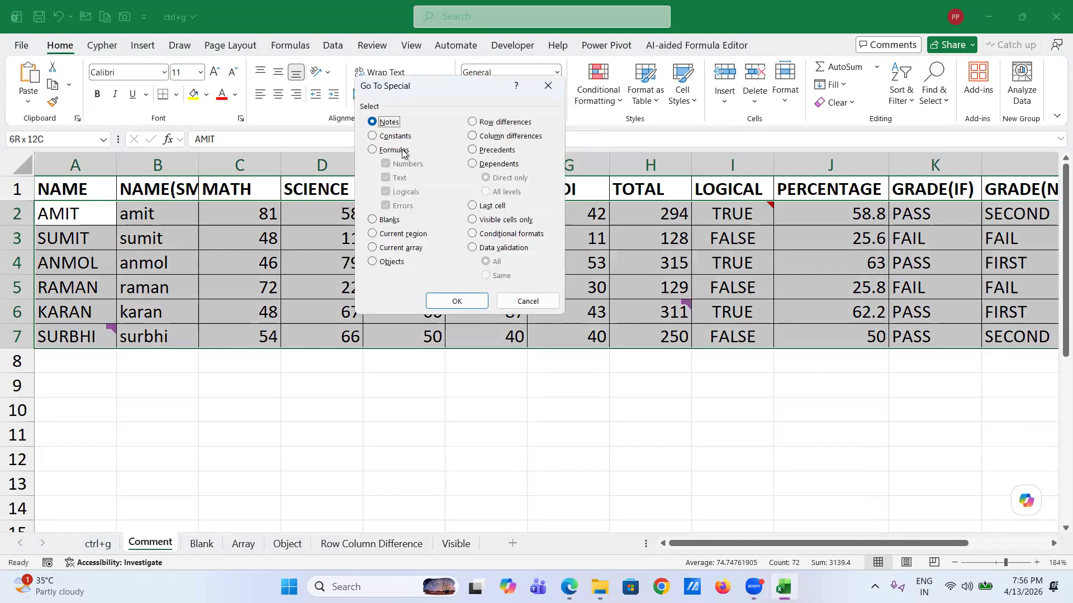
click(512, 302)
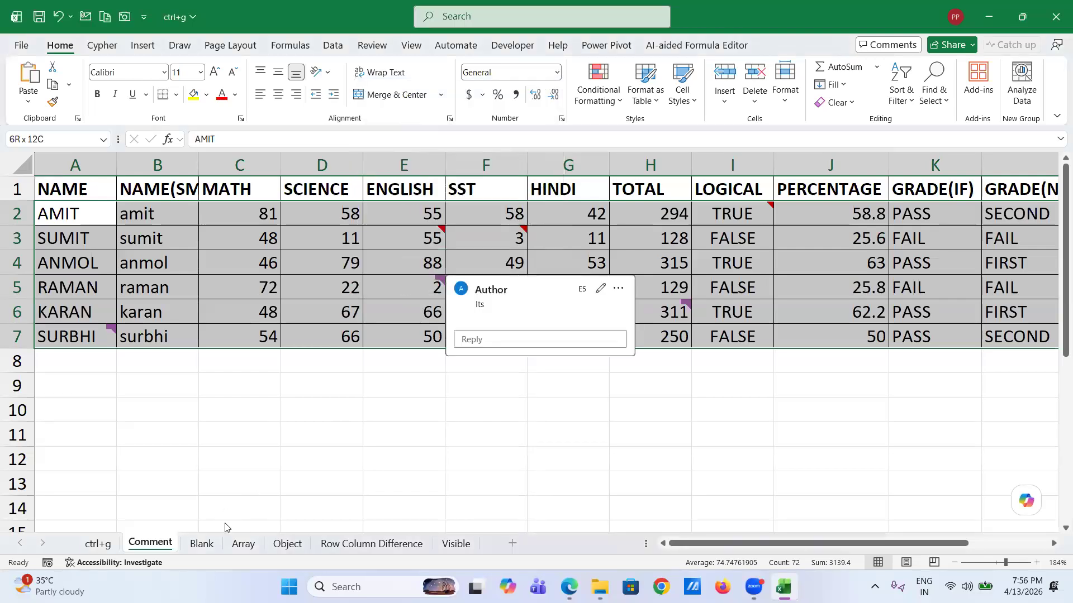
- Browse the Array sheet's 2 Variable Data Table, then move on to the Object sheet
click(244, 543)
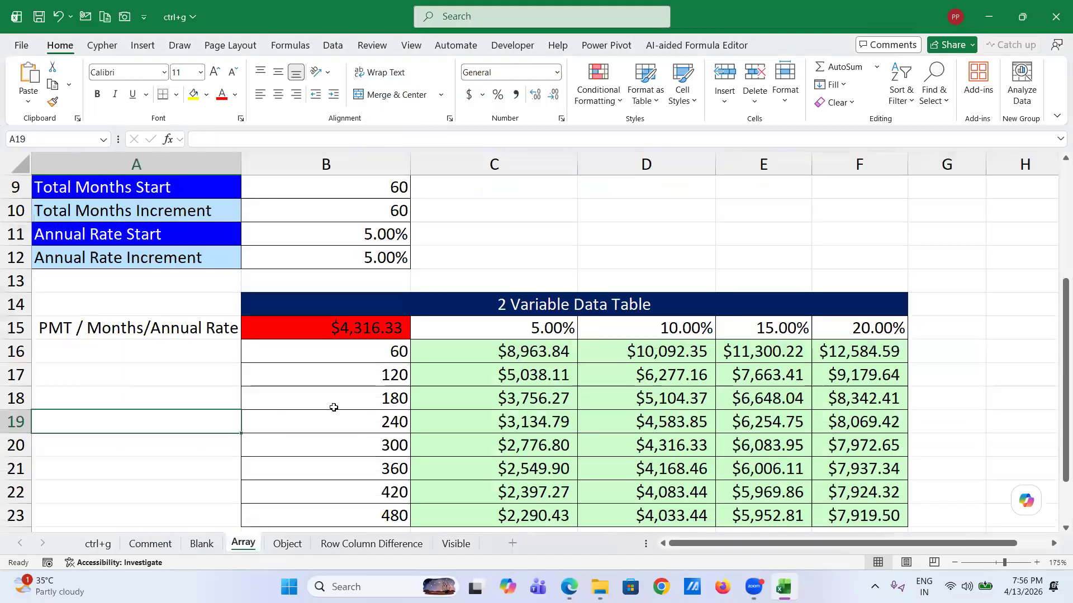
scroll(333, 407, down, 5)
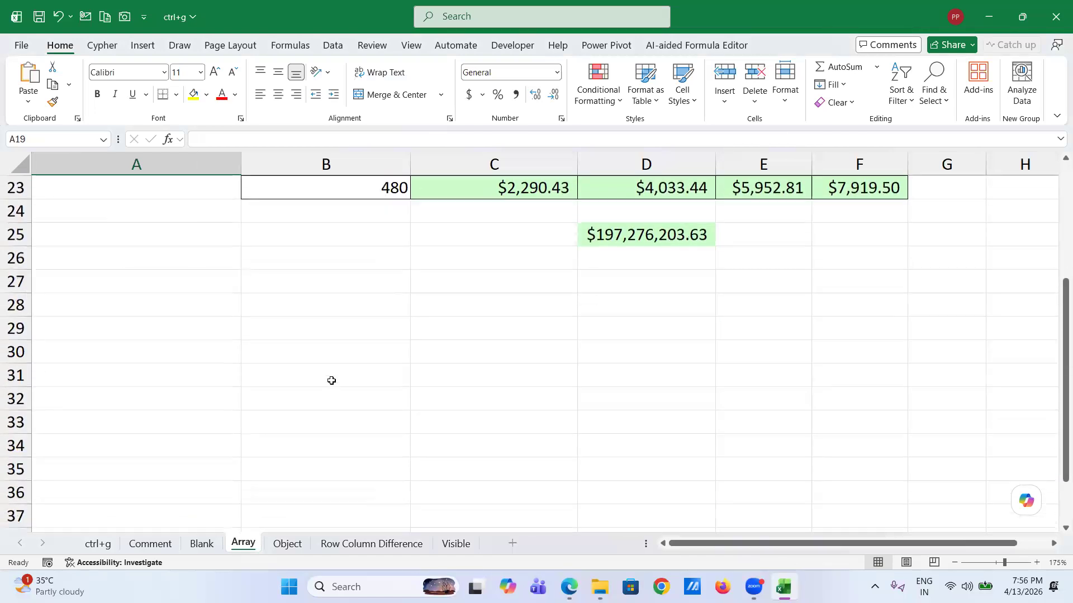
scroll(332, 380, up, 7)
scroll(330, 378, down, 3)
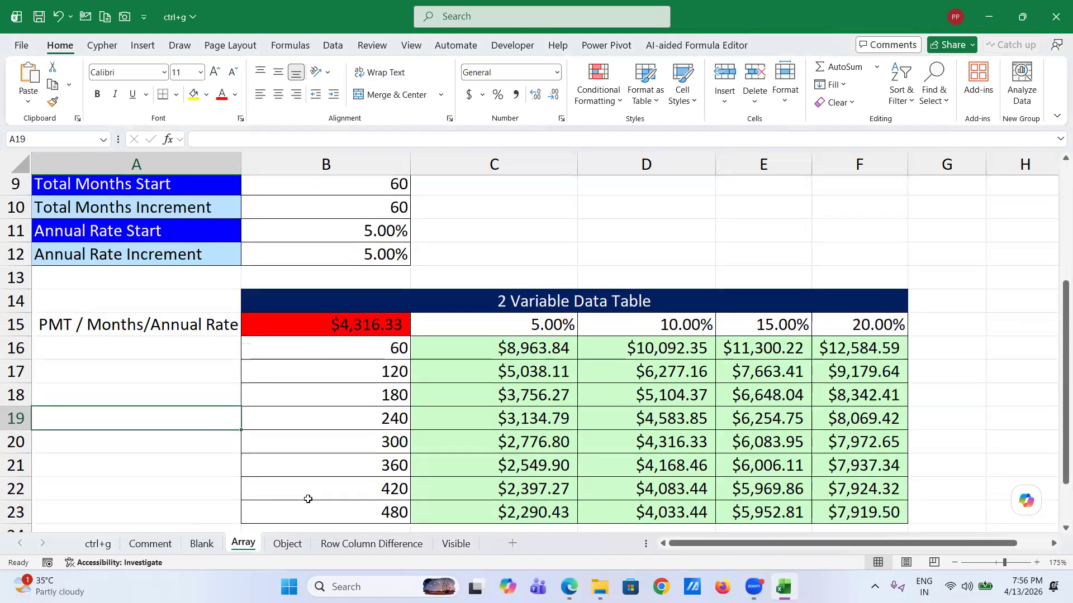
click(286, 545)
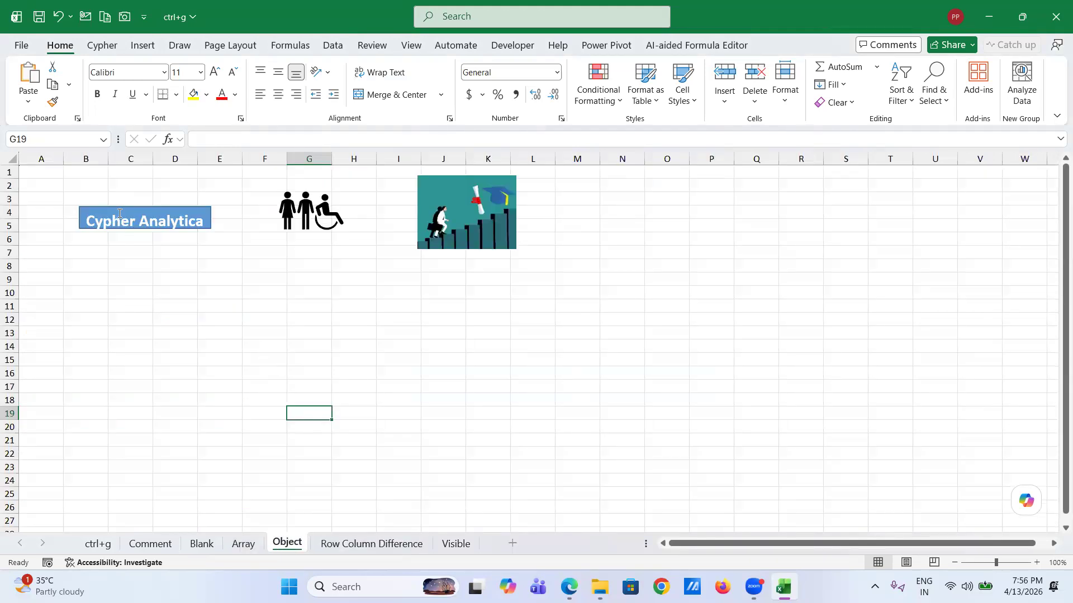
- Nudge the Cypher Analytica box, select all three objects with Go To Special Objects, then move to Row Column Difference
drag(119, 226, 118, 215)
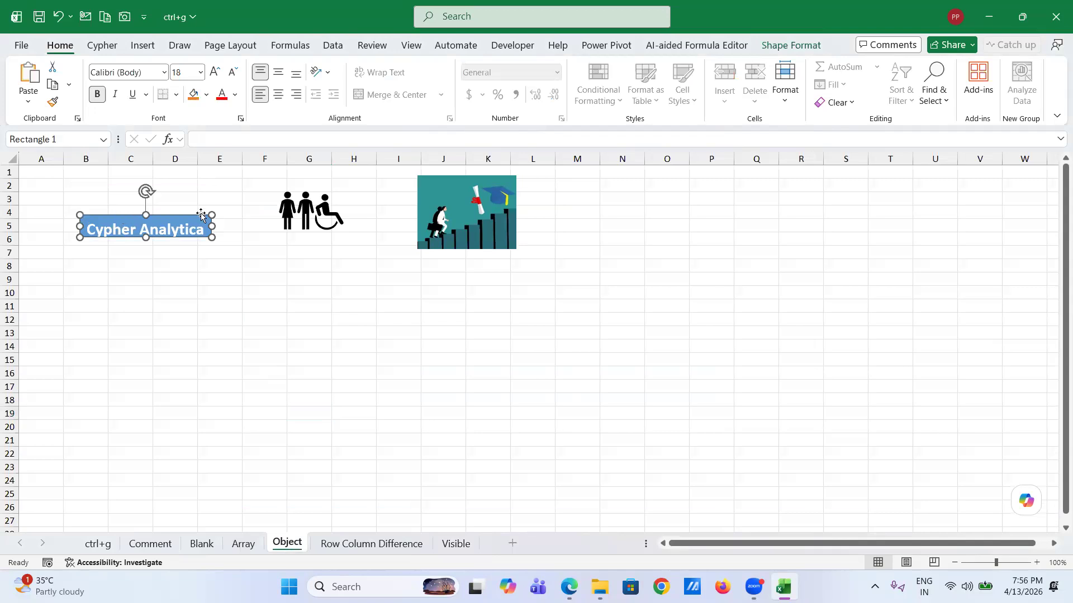
click(244, 319)
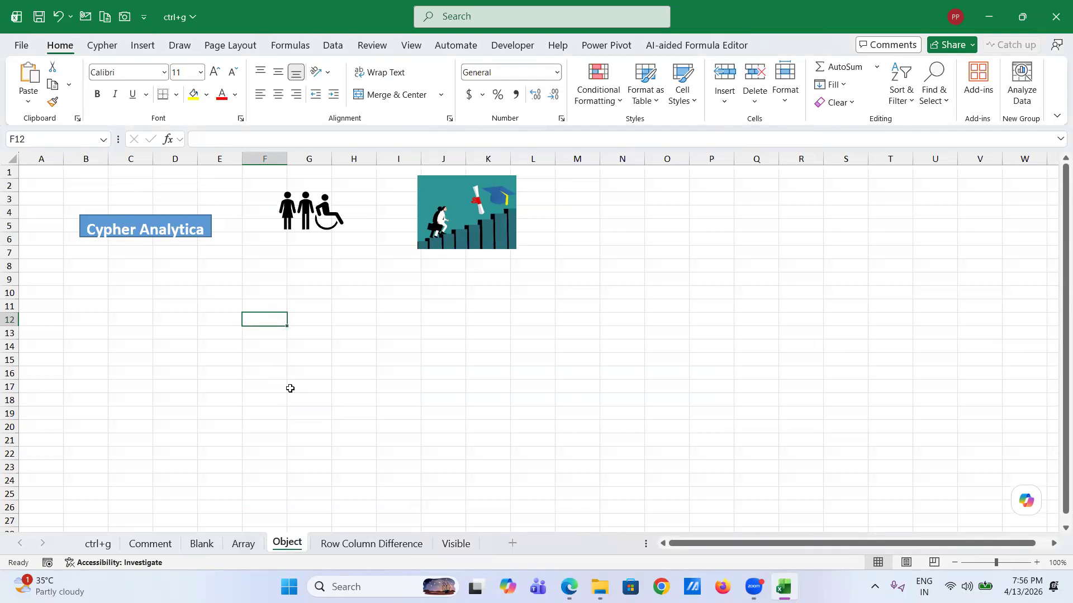
key(ctrl+g)
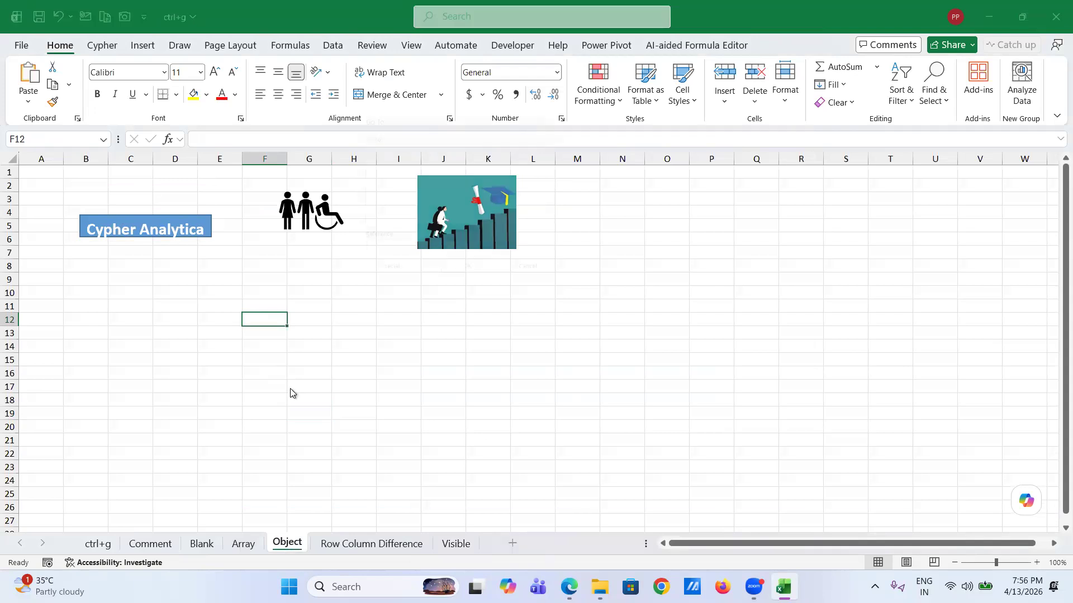
click(378, 279)
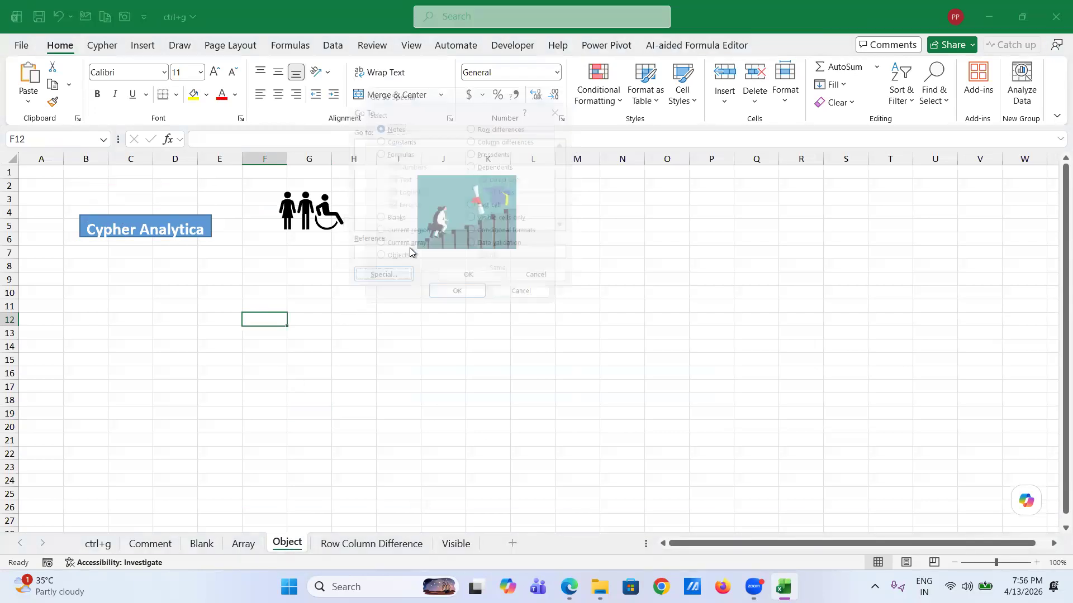
click(375, 261)
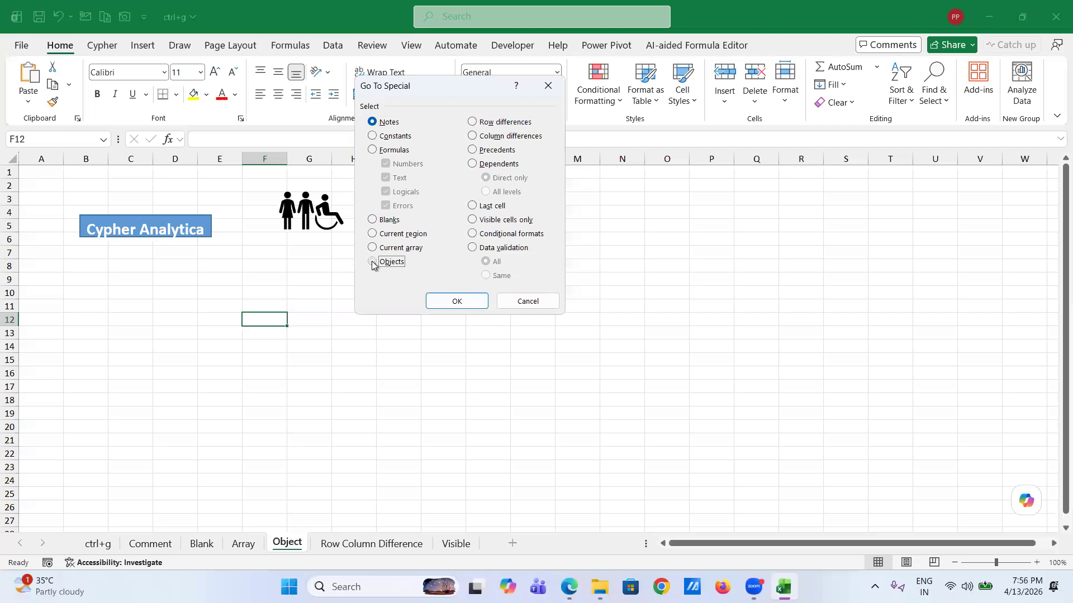
click(456, 302)
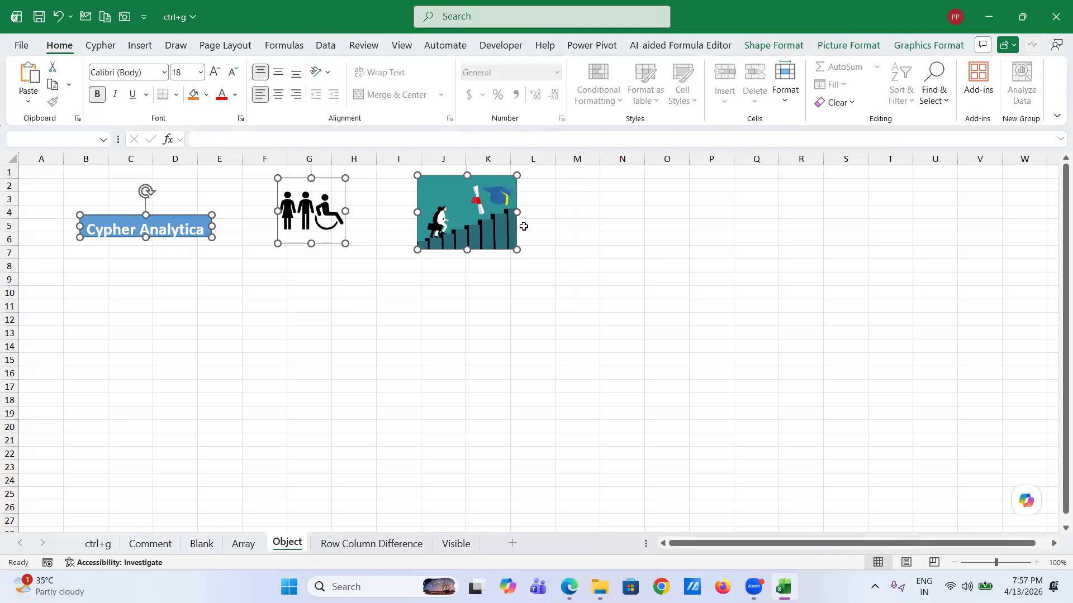
click(338, 292)
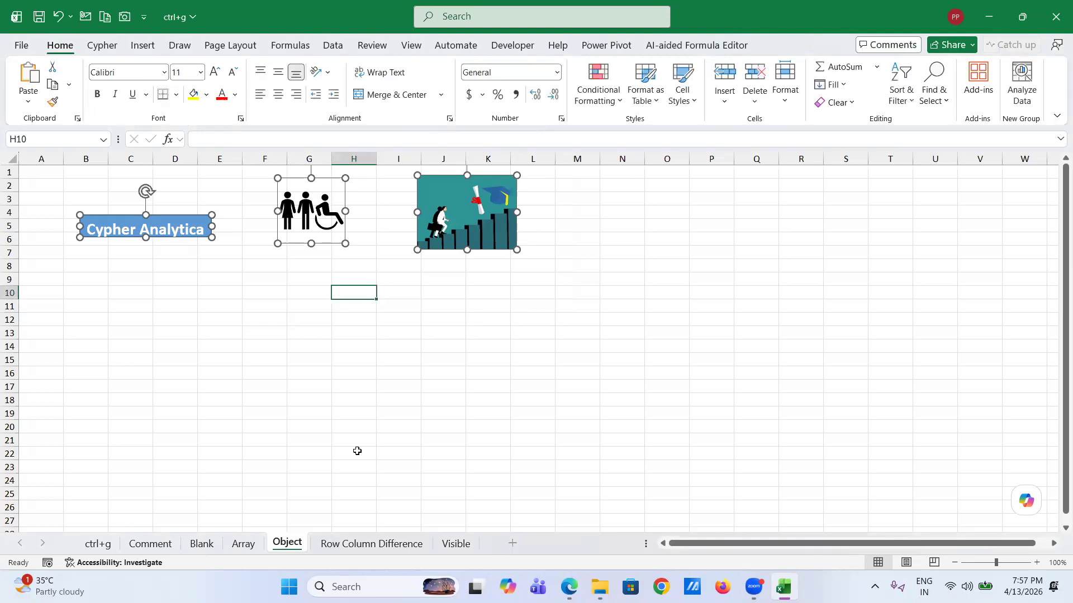
key(ctrl+Page_Down)
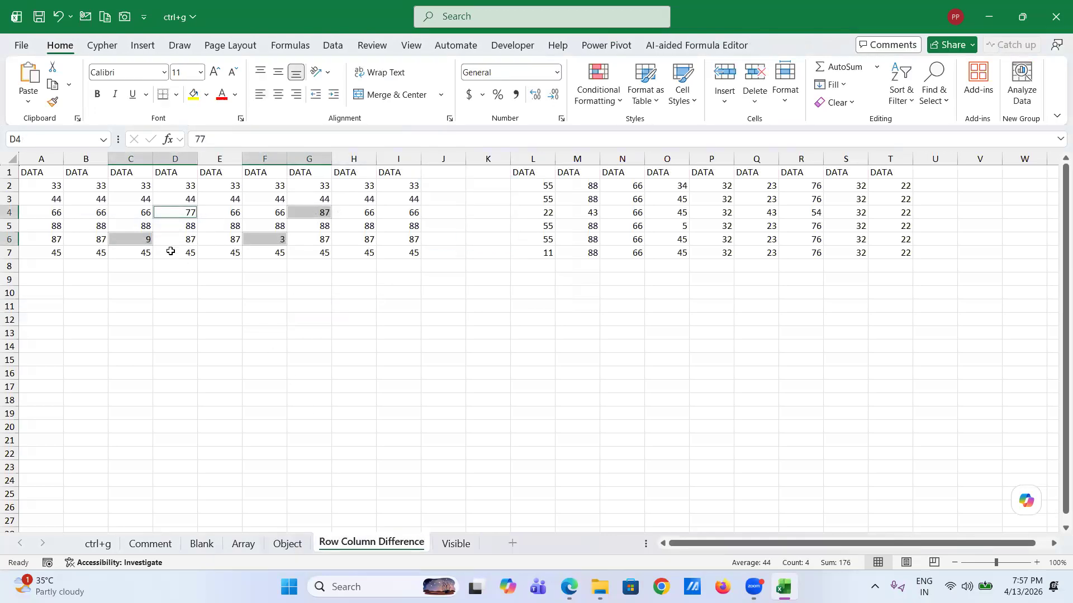
click(161, 251)
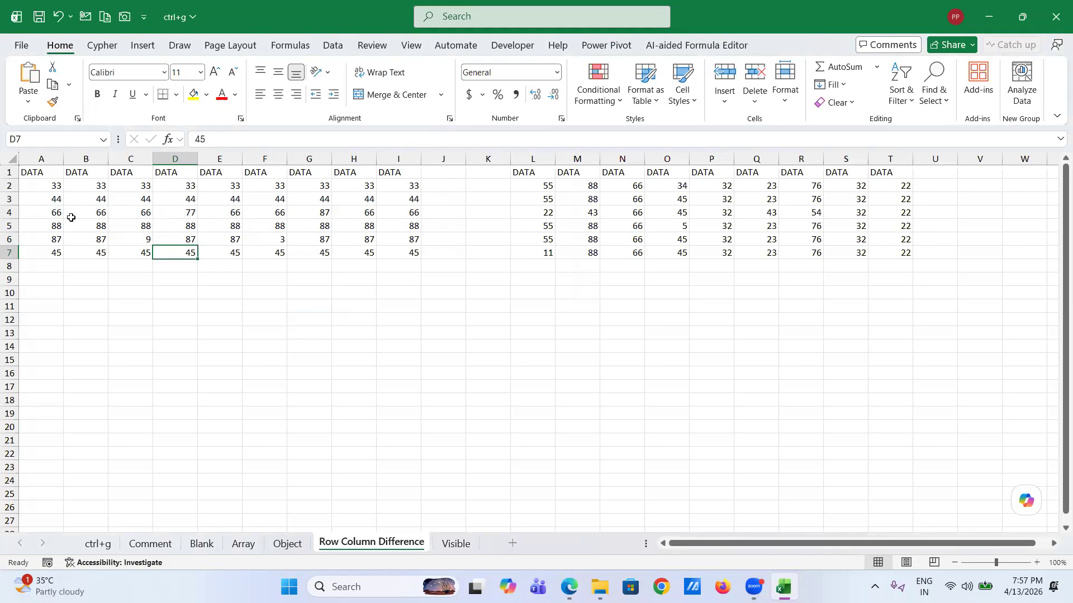
click(183, 220)
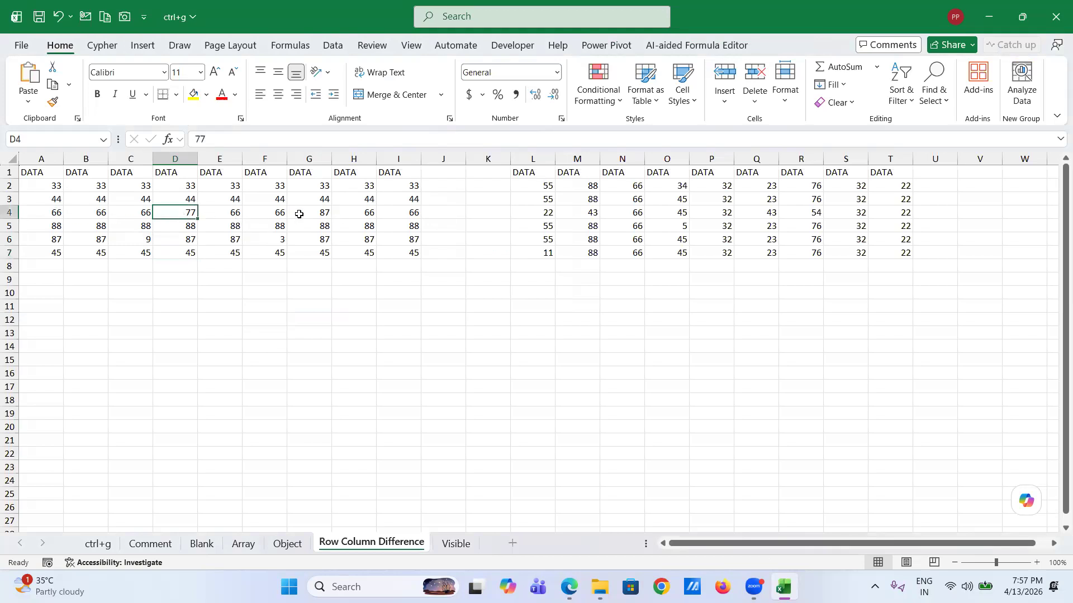
click(327, 213)
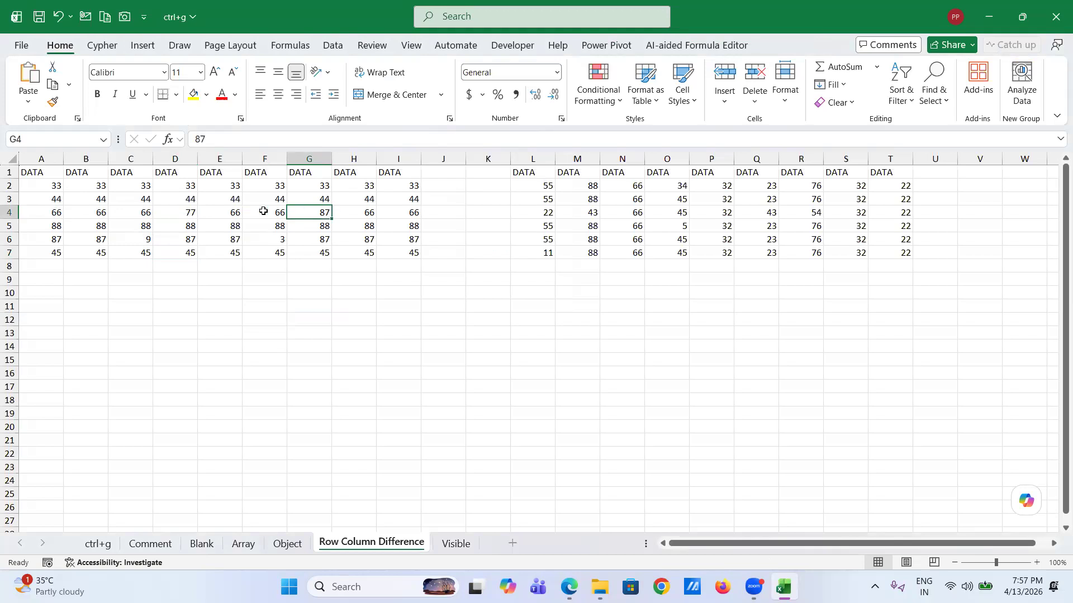
- Select A2:I7 and use Go To Special Row differences to flag D4, G4, C6 and F6
click(48, 188)
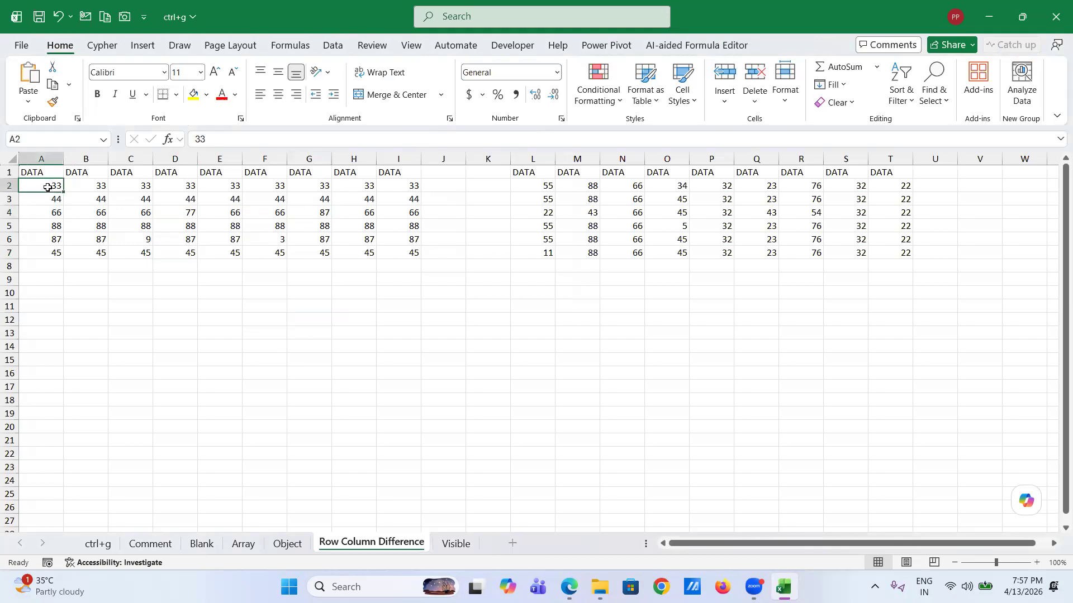
shift+click(400, 255)
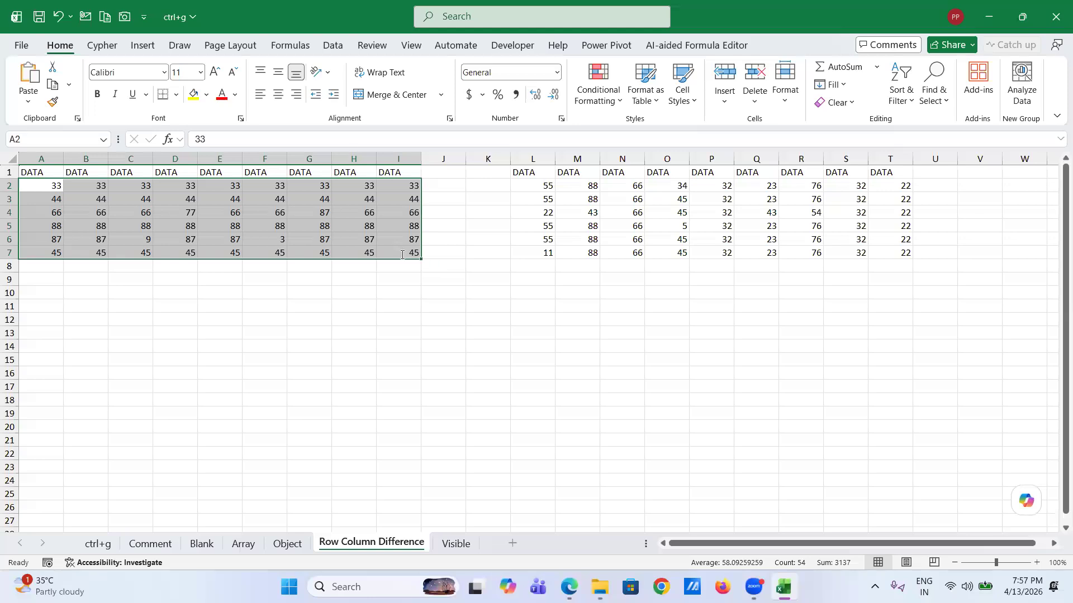
key(ctrl+g)
click(394, 278)
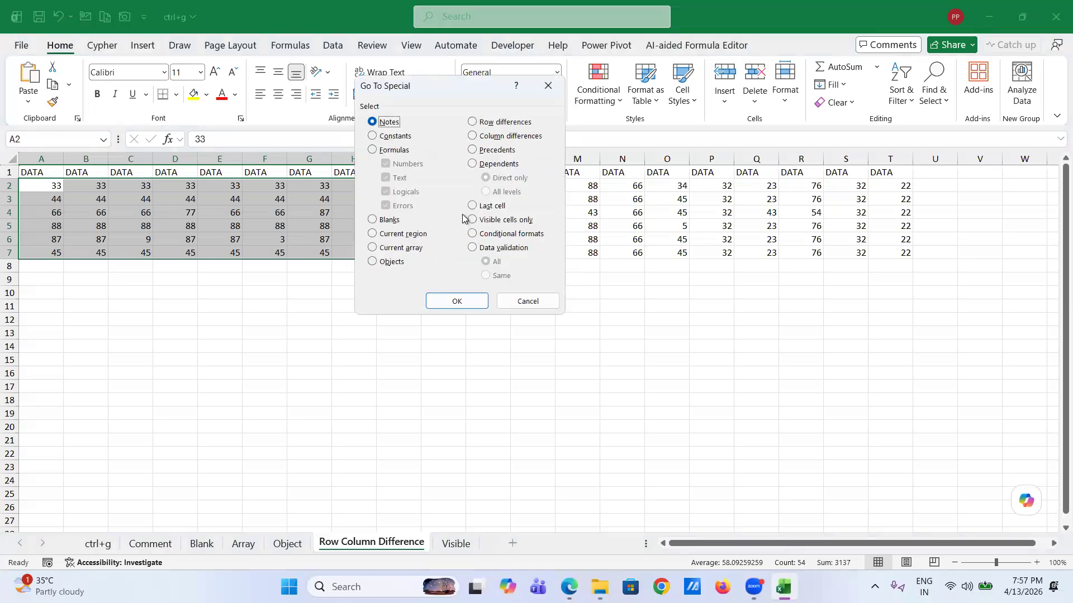
click(473, 122)
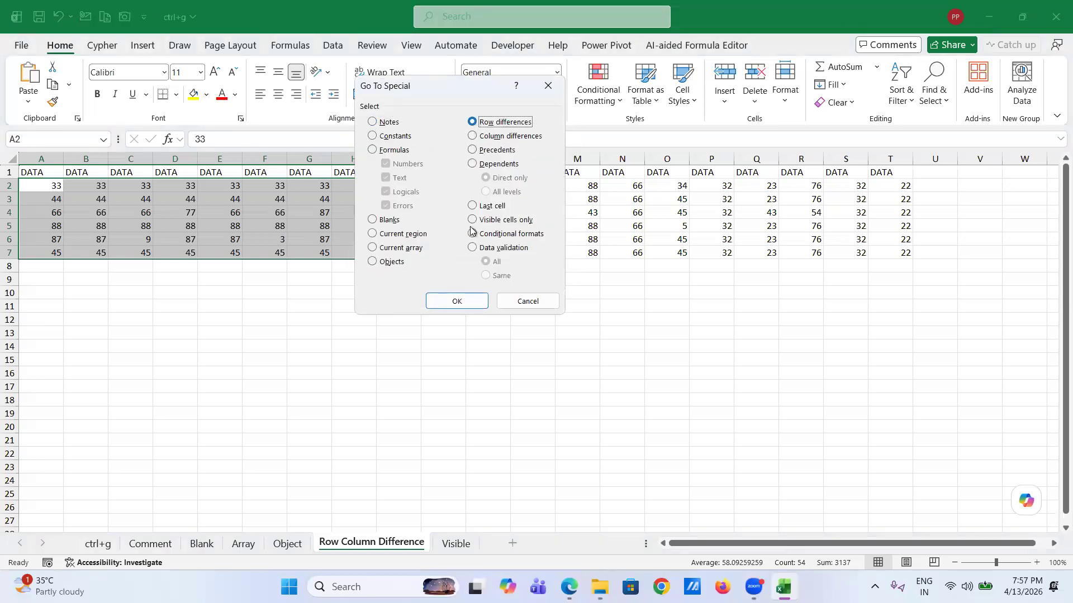
click(457, 302)
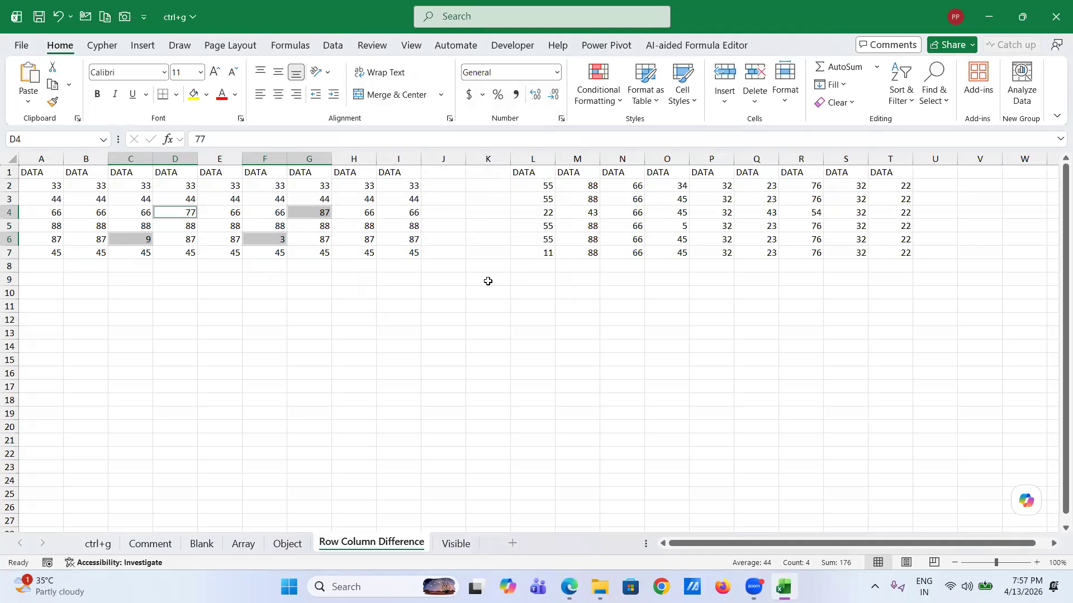
click(540, 186)
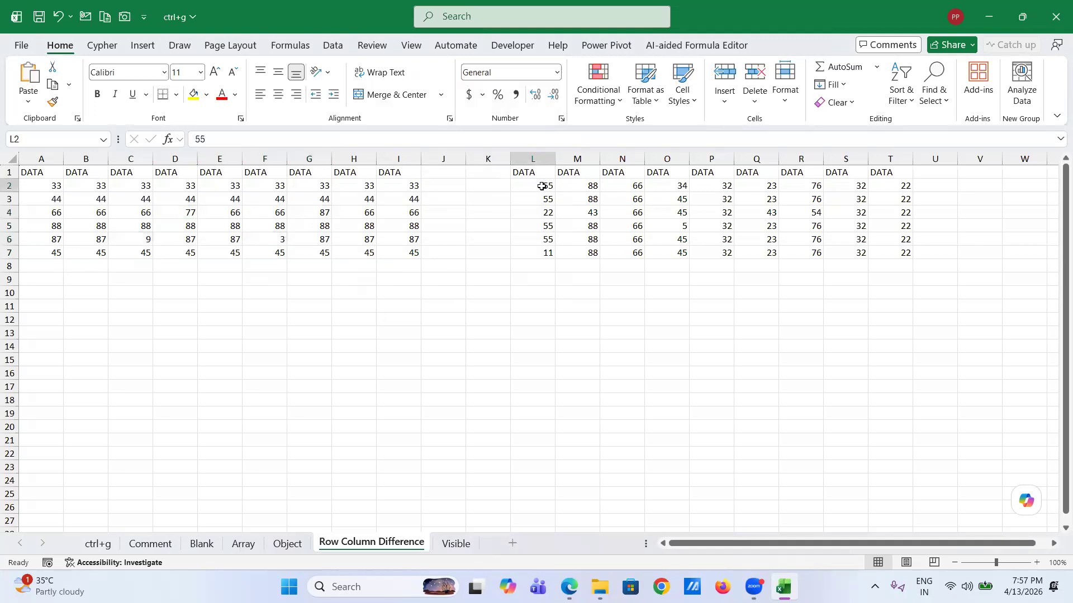
- Select L2:T7, flag its ten column-difference cells with Go To Special, then switch to the Visible sheet
shift+click(898, 253)
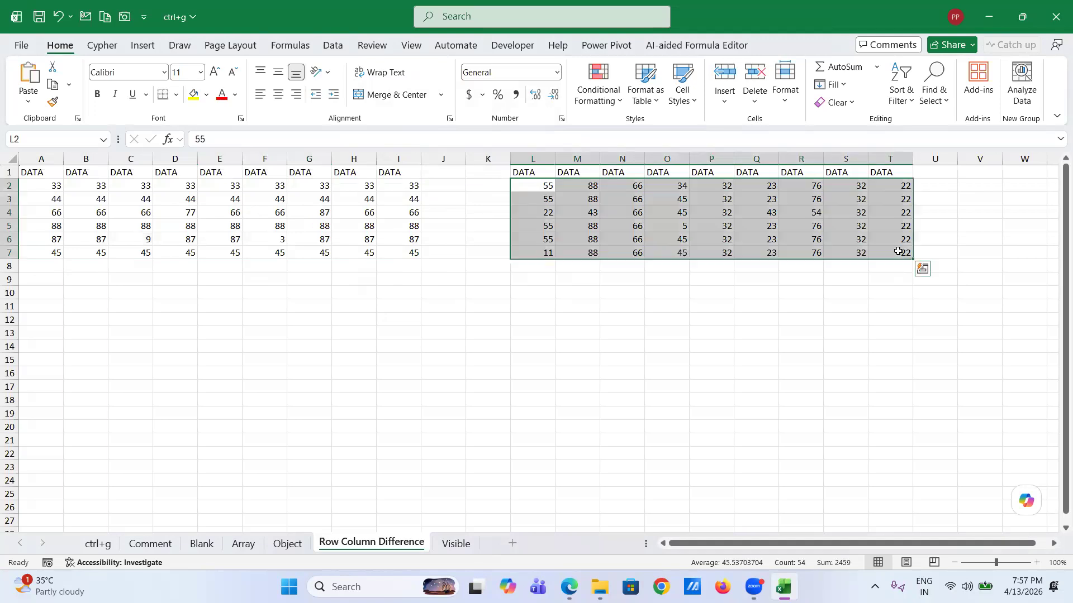
key(ctrl+g)
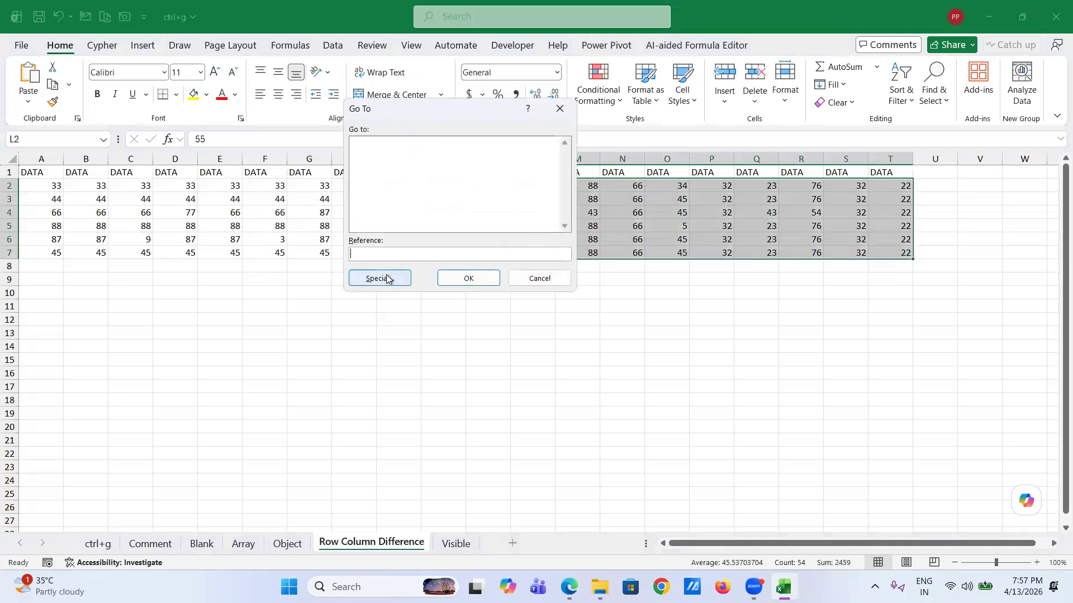
click(386, 279)
click(474, 136)
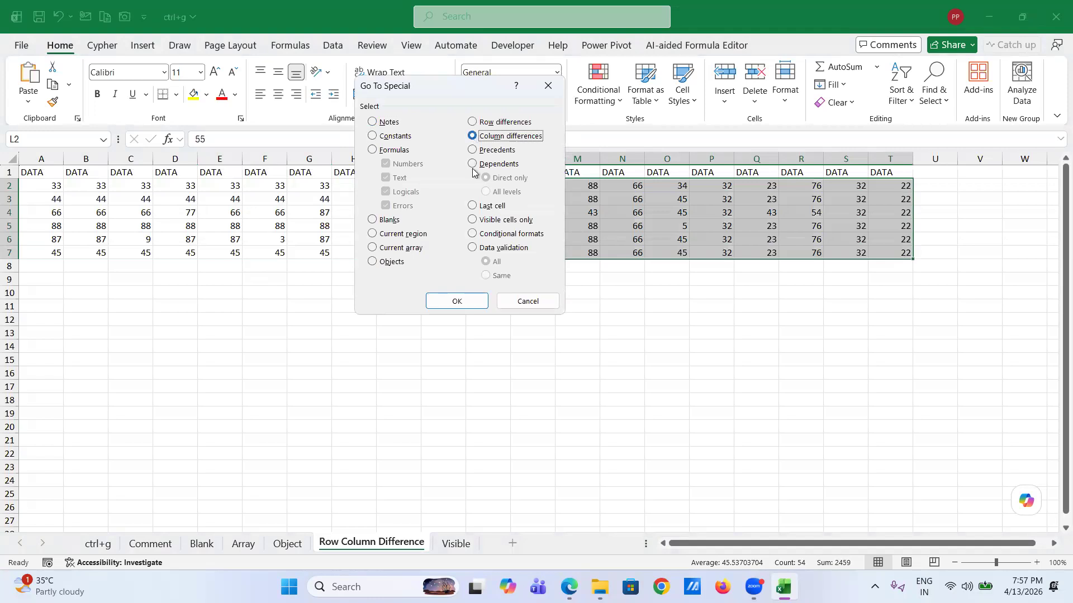
click(471, 301)
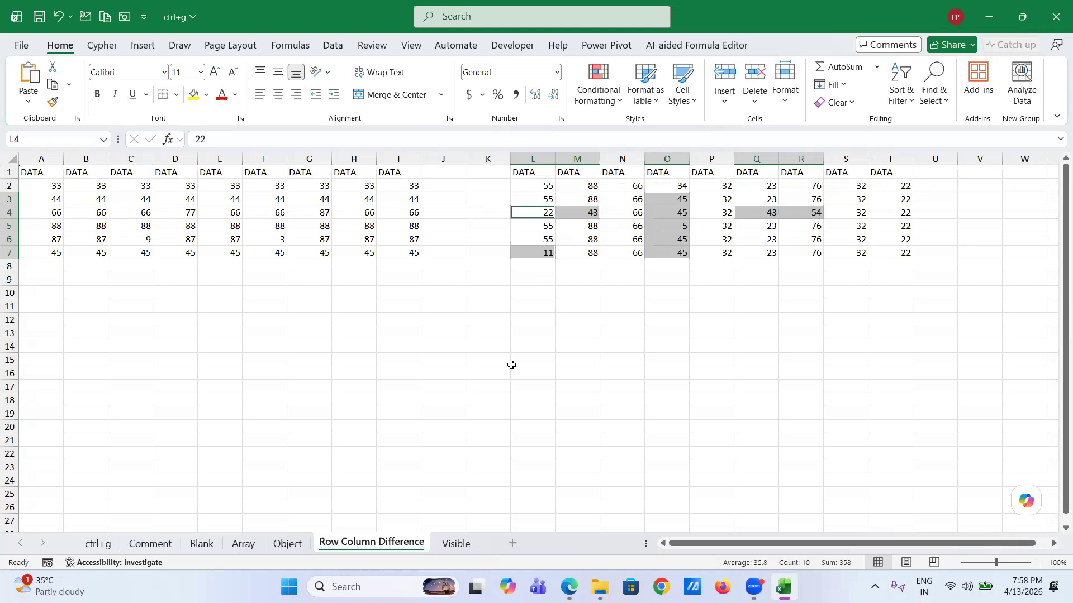
click(456, 543)
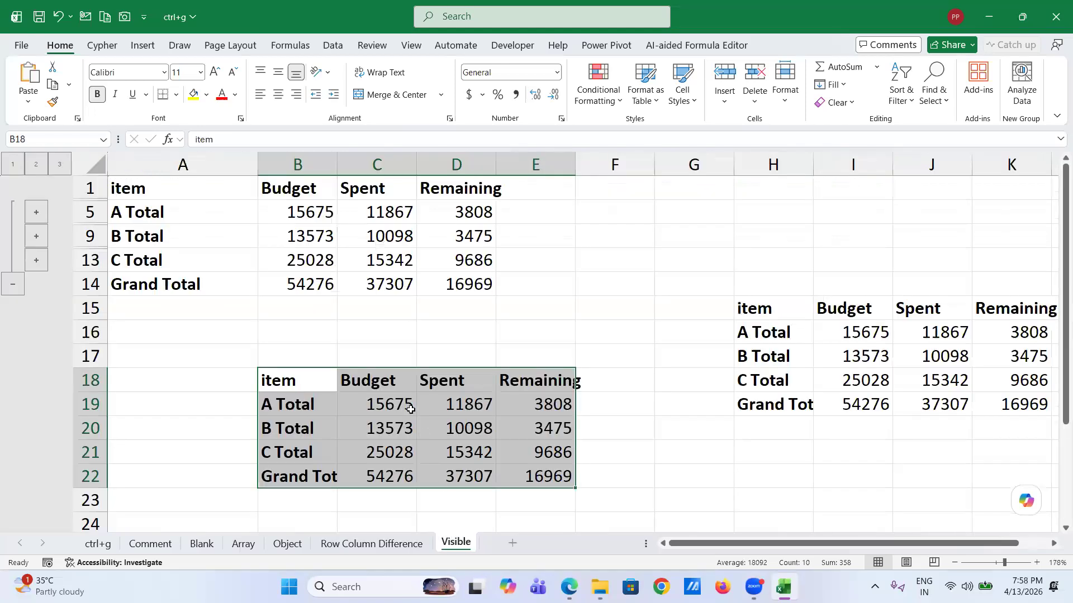
- Expand the budget outline fully and check the Budget, Spent and Remaining values in B2:D2
click(371, 337)
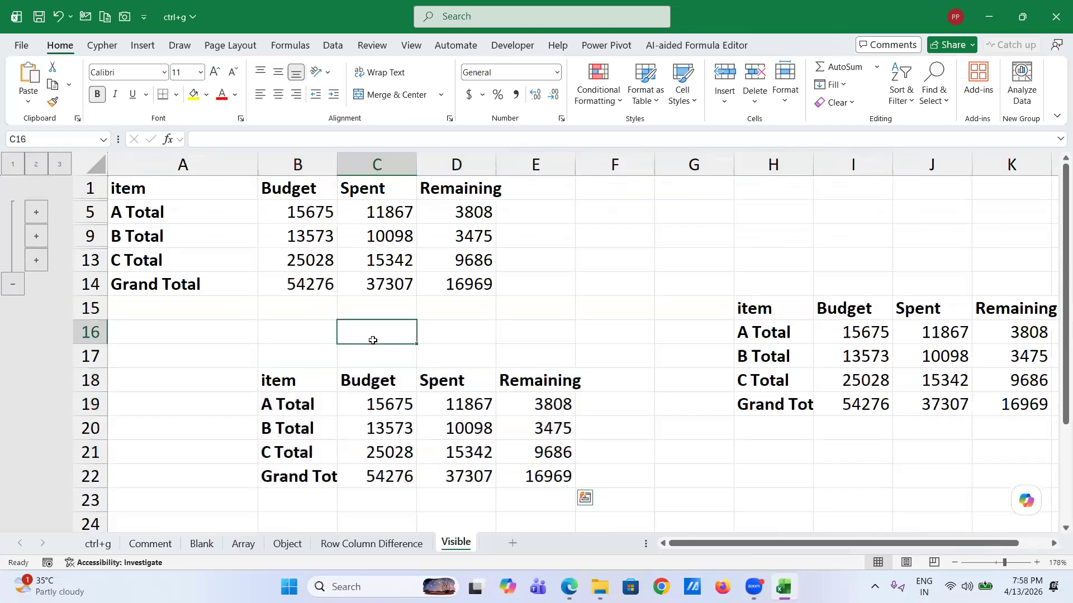
click(60, 164)
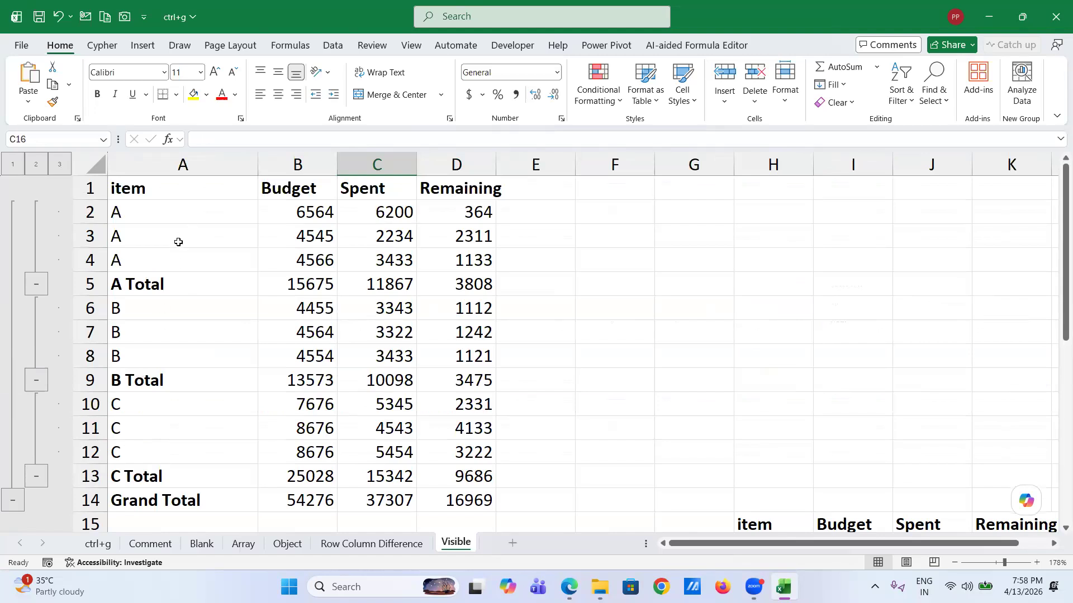
scroll(180, 372, down, 1)
scroll(179, 373, up, 1)
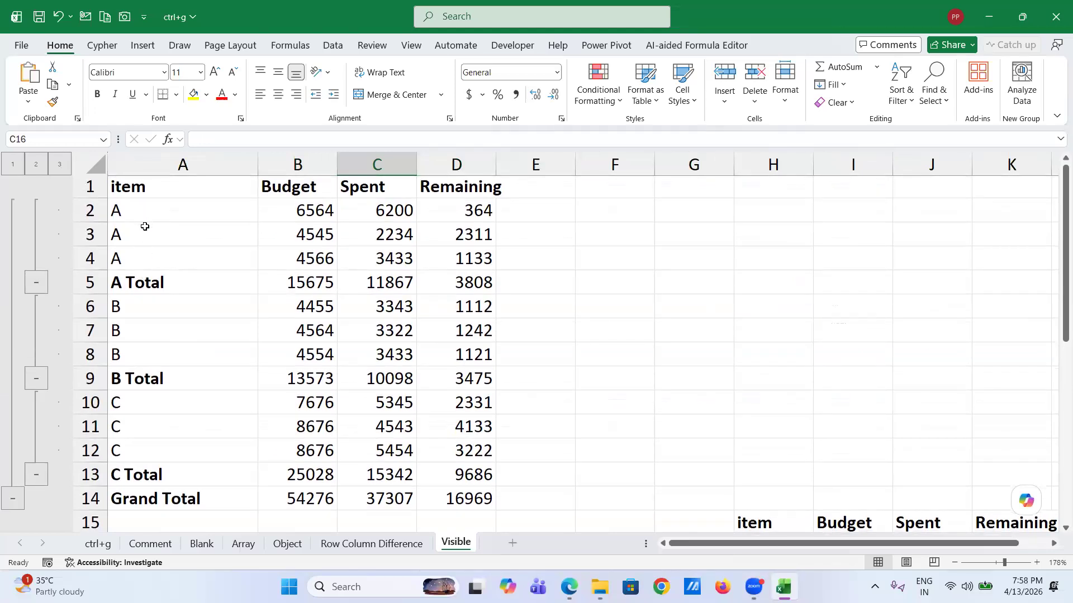
click(301, 212)
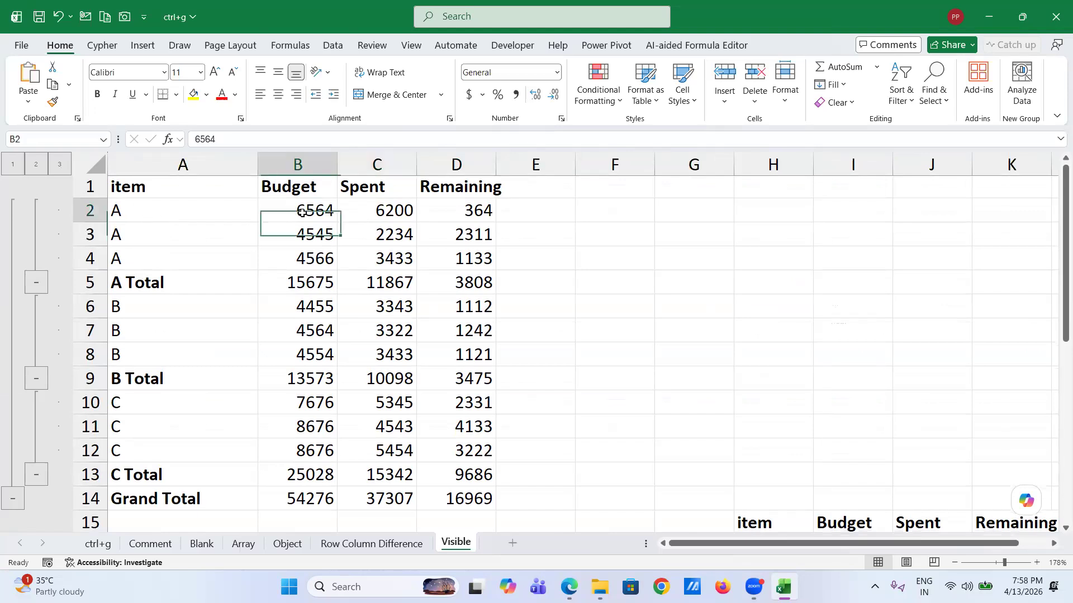
click(390, 209)
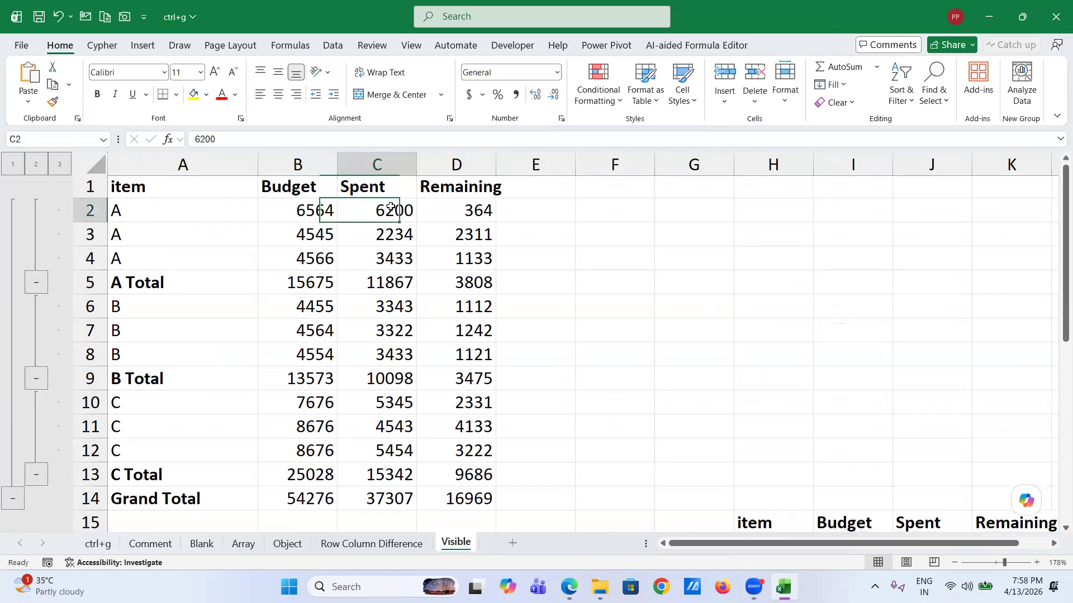
click(468, 210)
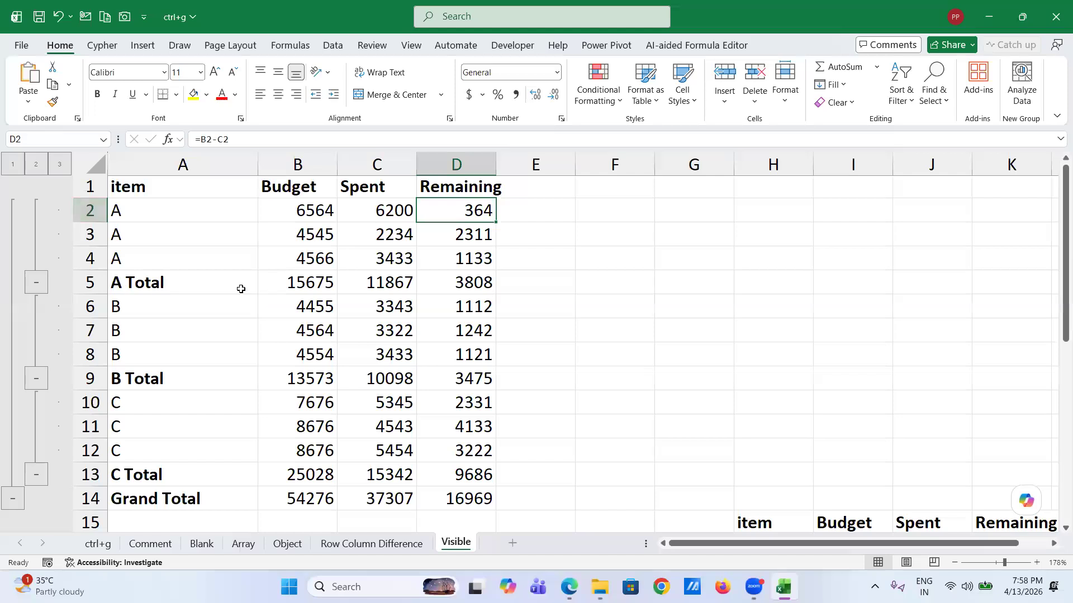
- Check the SUBTOTAL formulas behind the A and B totals, then collapse the outline to level 2
click(309, 288)
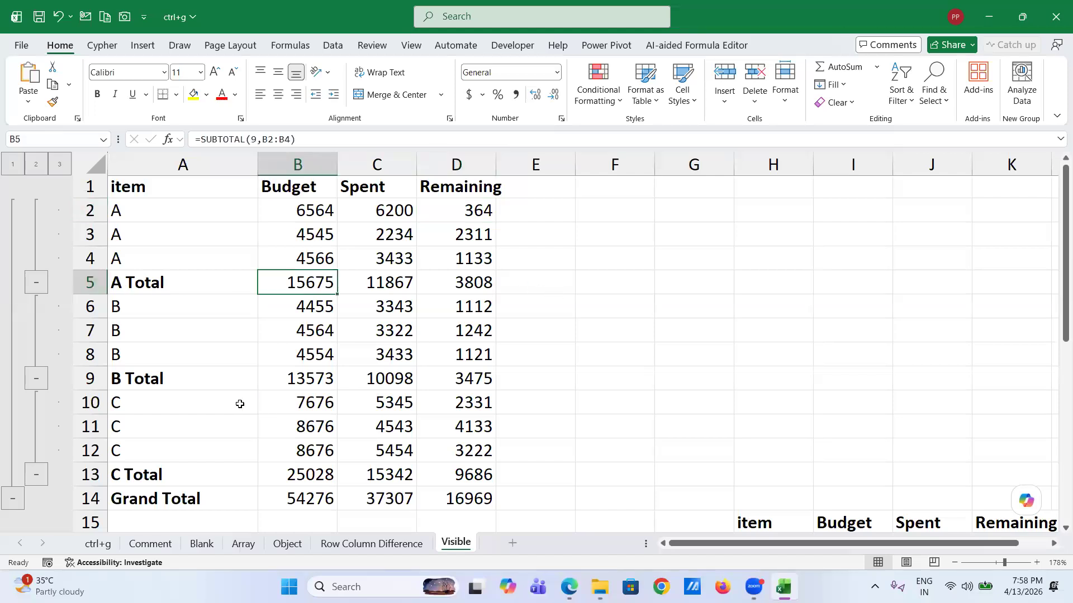
click(342, 386)
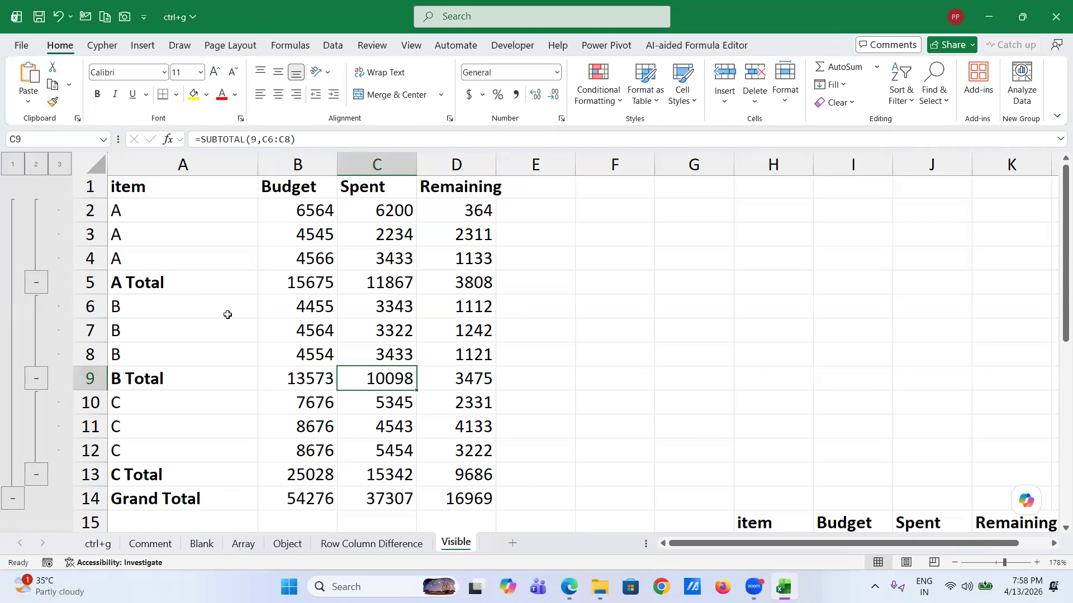
click(36, 166)
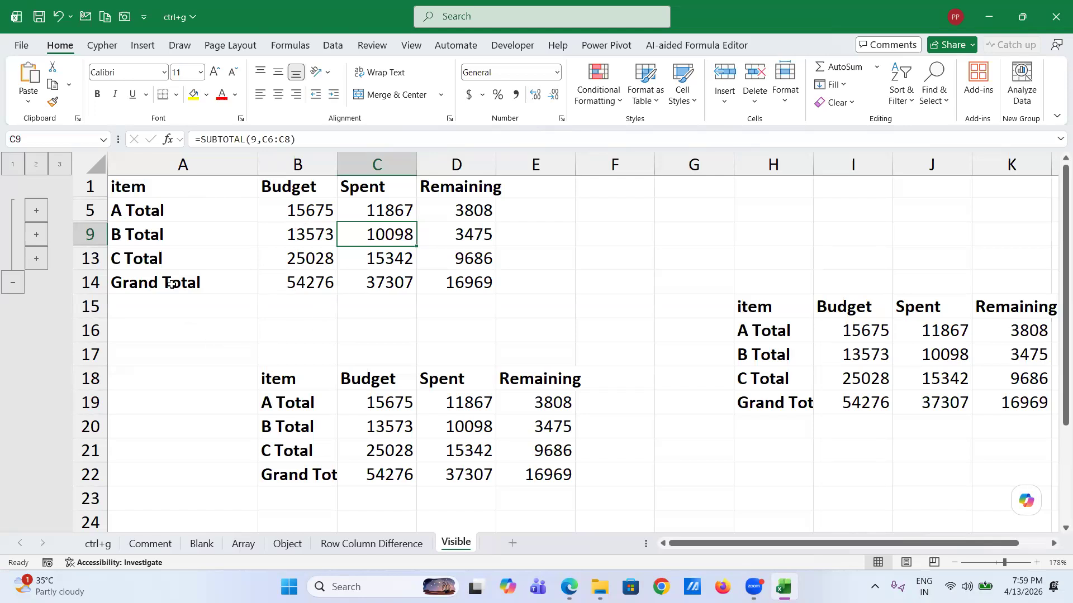
- Collapse the outline to the level 1 Grand Total, then expand through levels 2 and 3
click(11, 166)
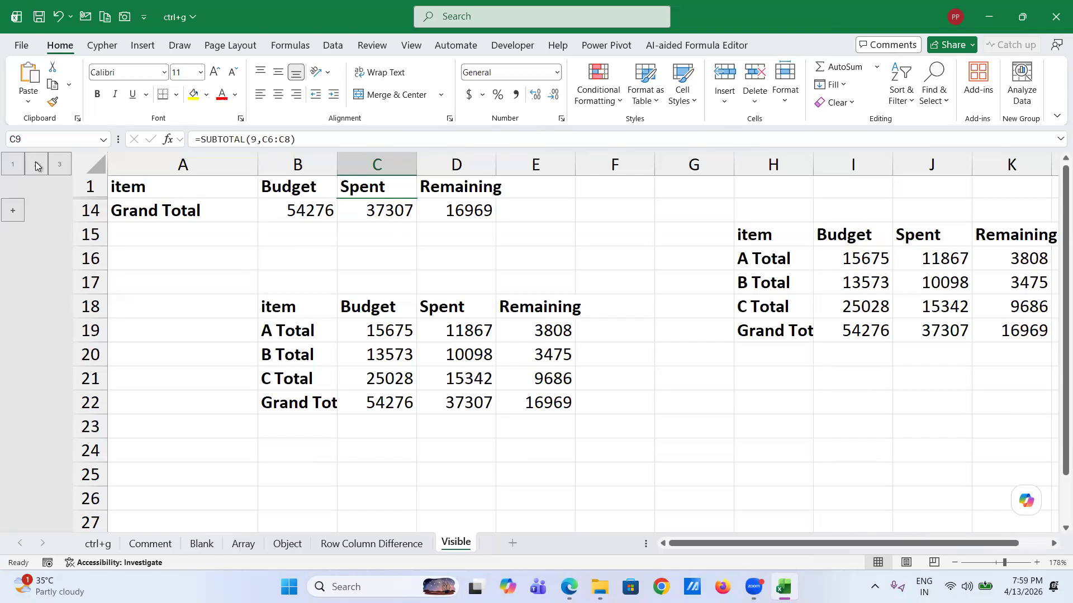
click(36, 166)
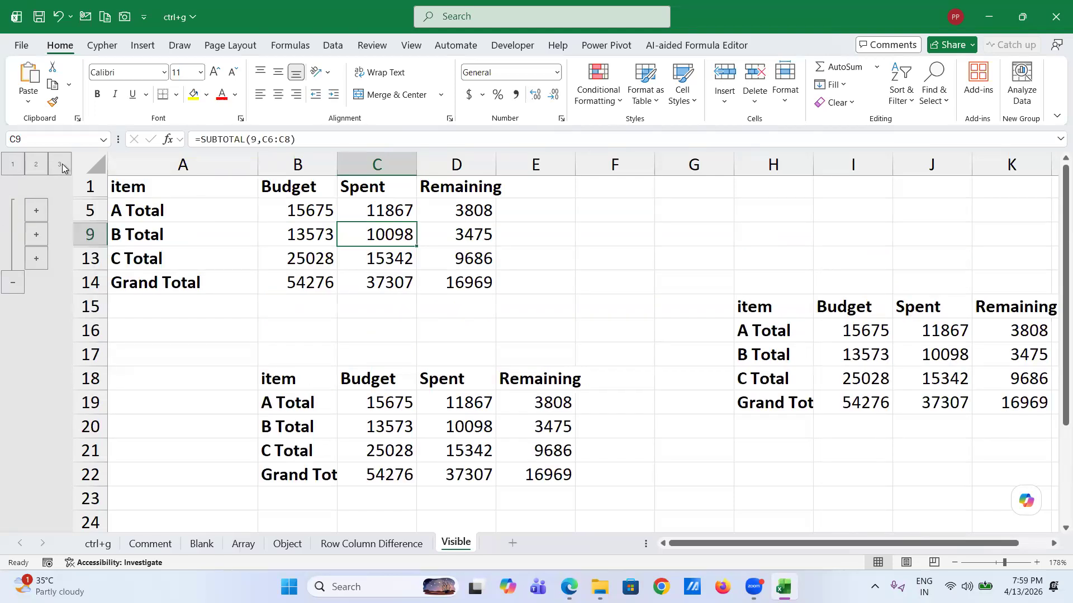
click(62, 165)
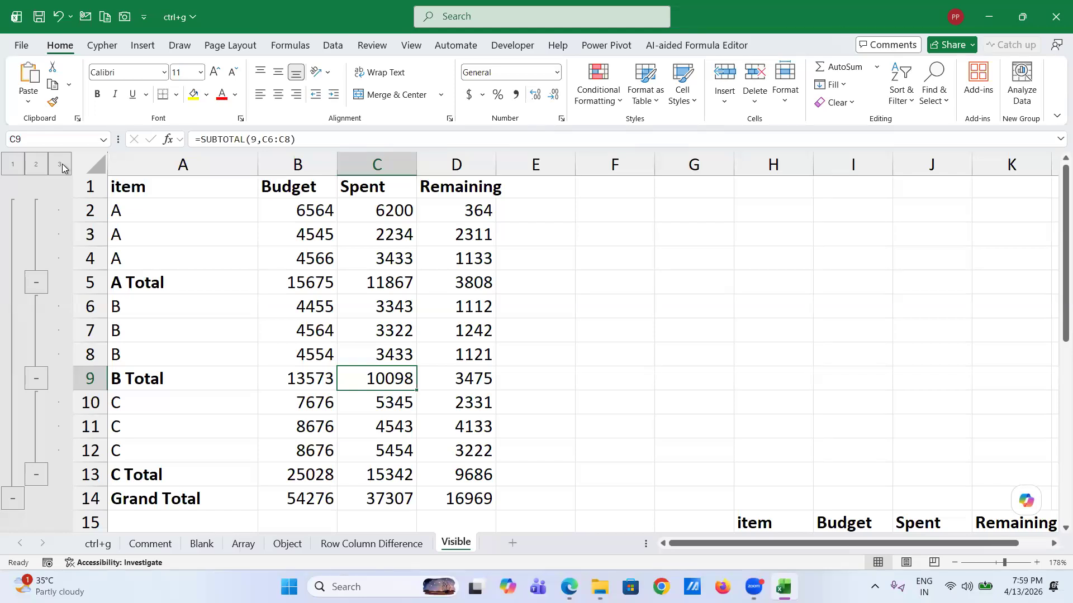
scroll(62, 163, down, 4)
- Clear the old summary copies in B18:E22 and H15:K19
drag(283, 291, 556, 388)
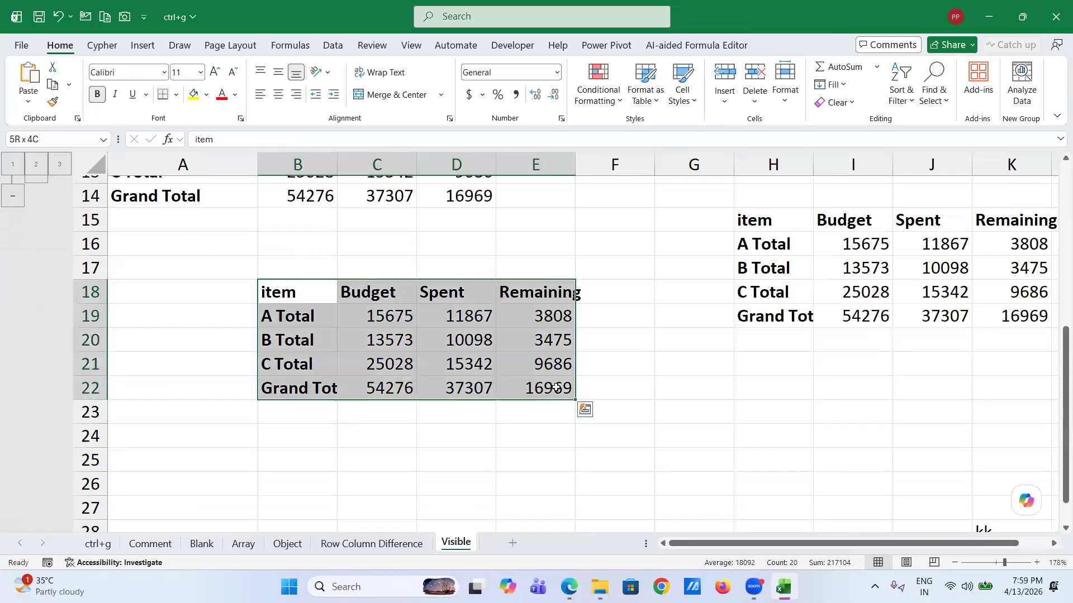
key(Delete)
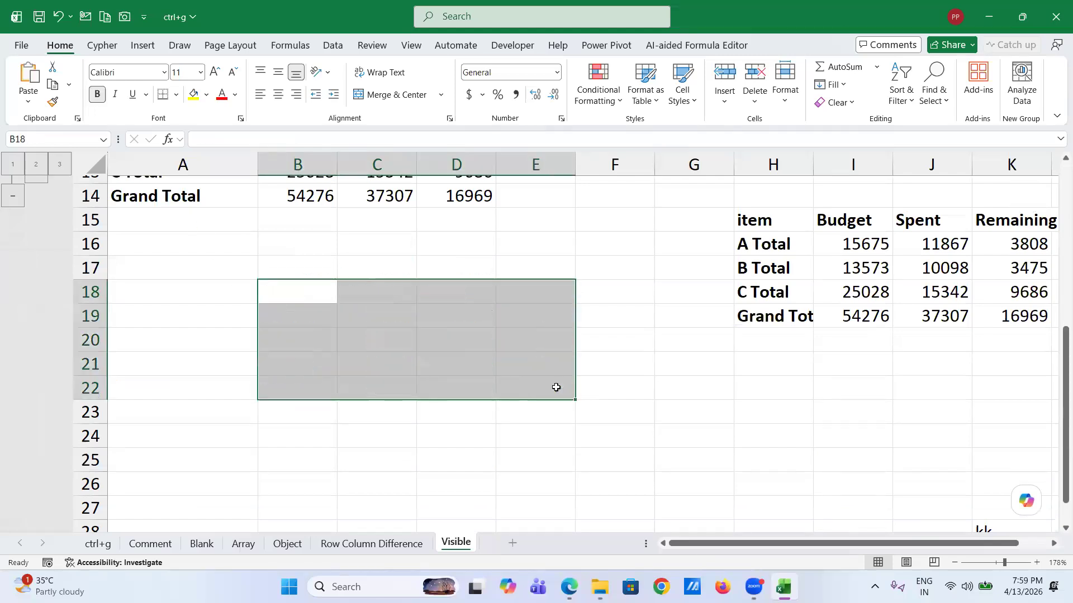
click(752, 220)
scroll(752, 220, right, 3)
shift+click(683, 316)
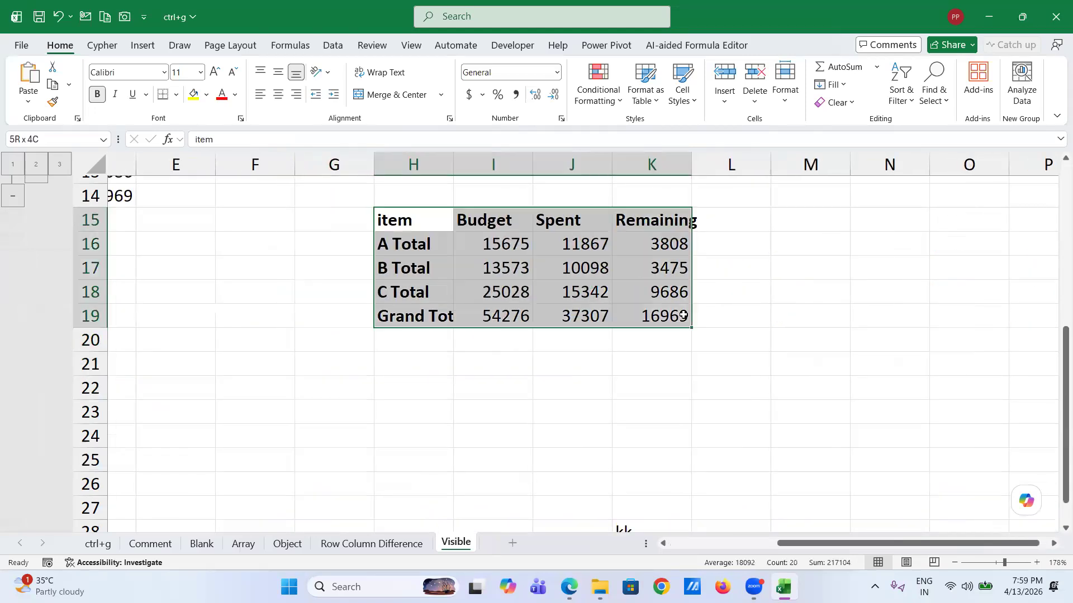
key(Delete)
scroll(390, 328, left, 3)
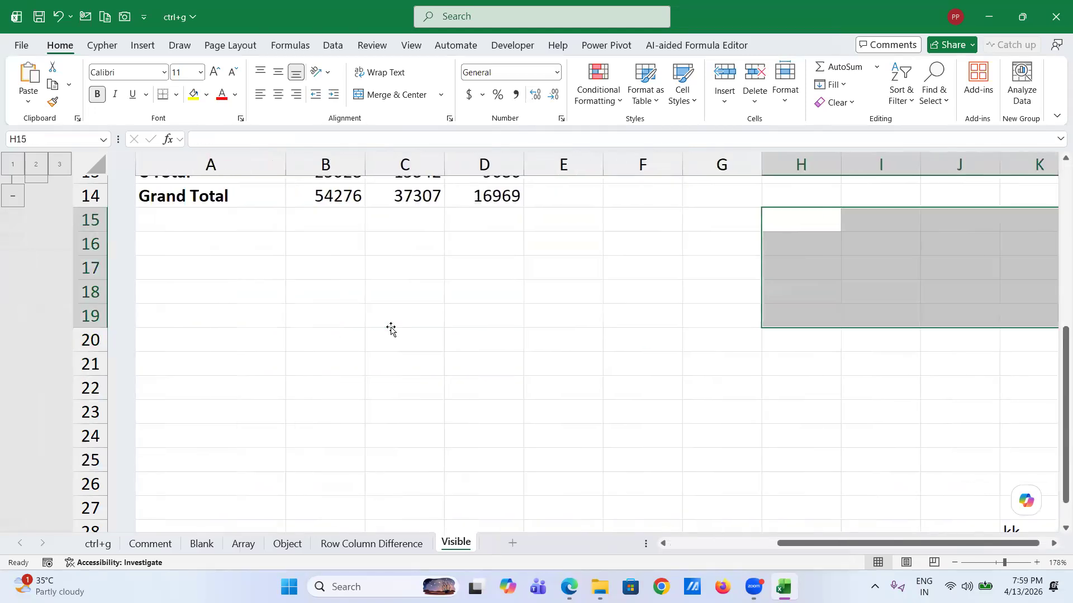
scroll(375, 323, up, 2)
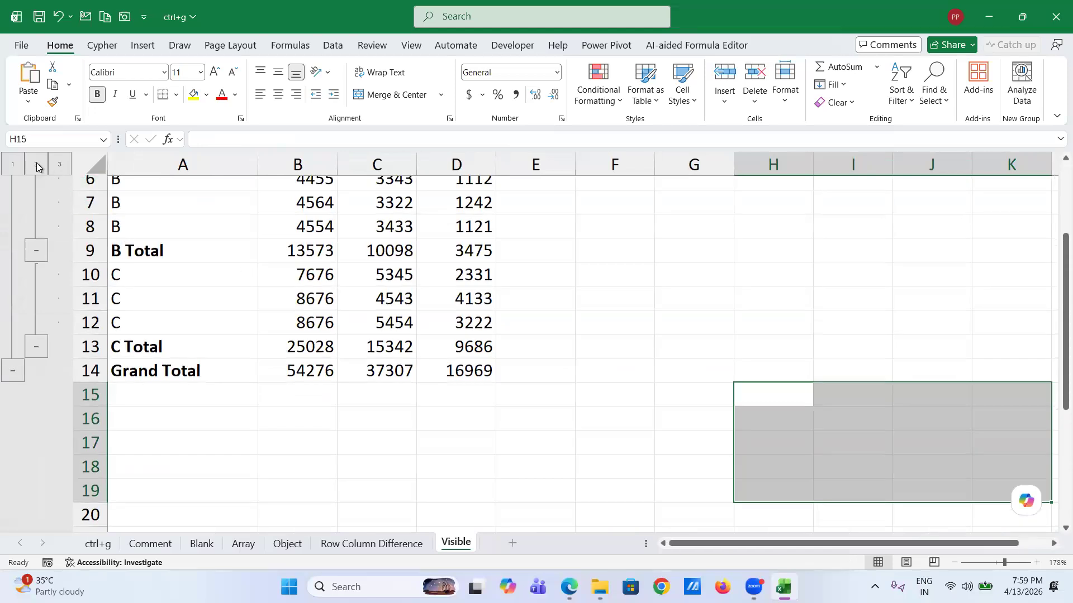
- Collapse the outline to level 2 and copy the table A1:D14
click(36, 163)
scroll(214, 247, up, 2)
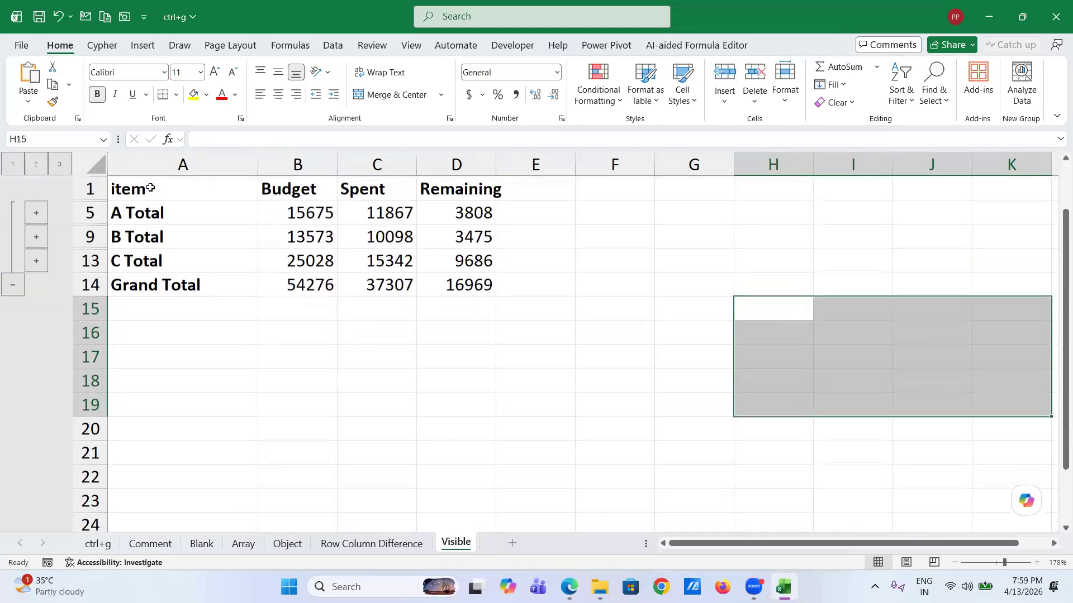
click(149, 188)
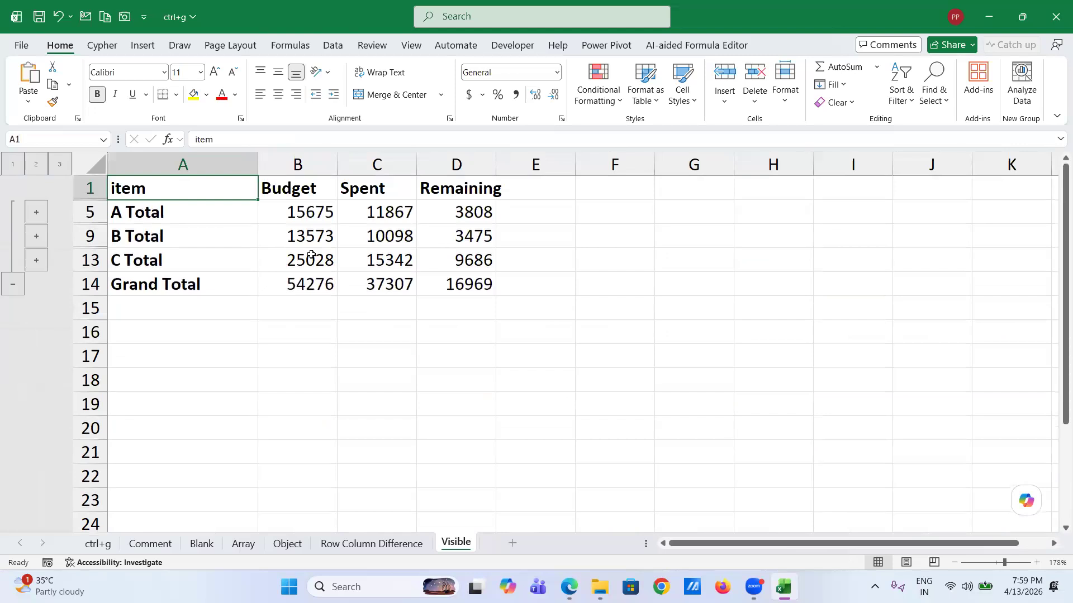
shift+click(468, 284)
key(ctrl+c)
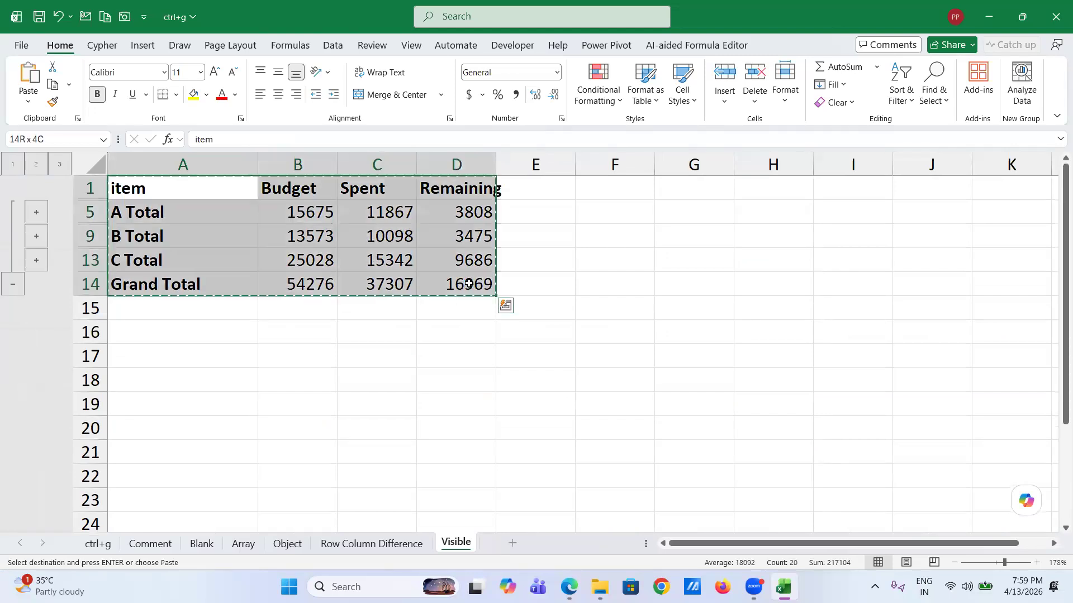
- Paste the copied table at F18, where the hidden A and B detail rows come along too
click(620, 377)
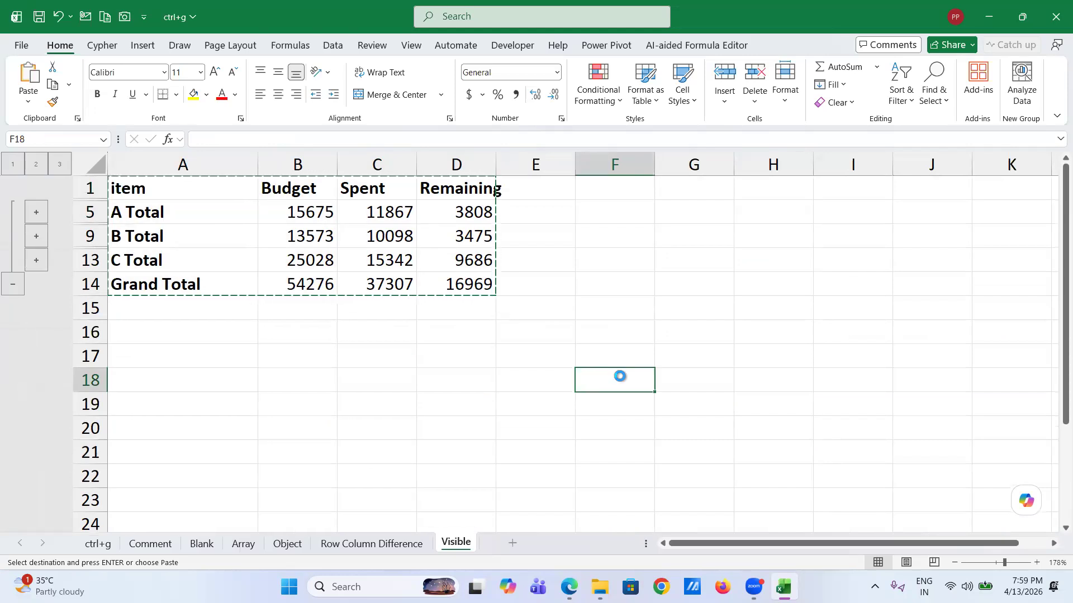
key(Return)
scroll(620, 377, down, 3)
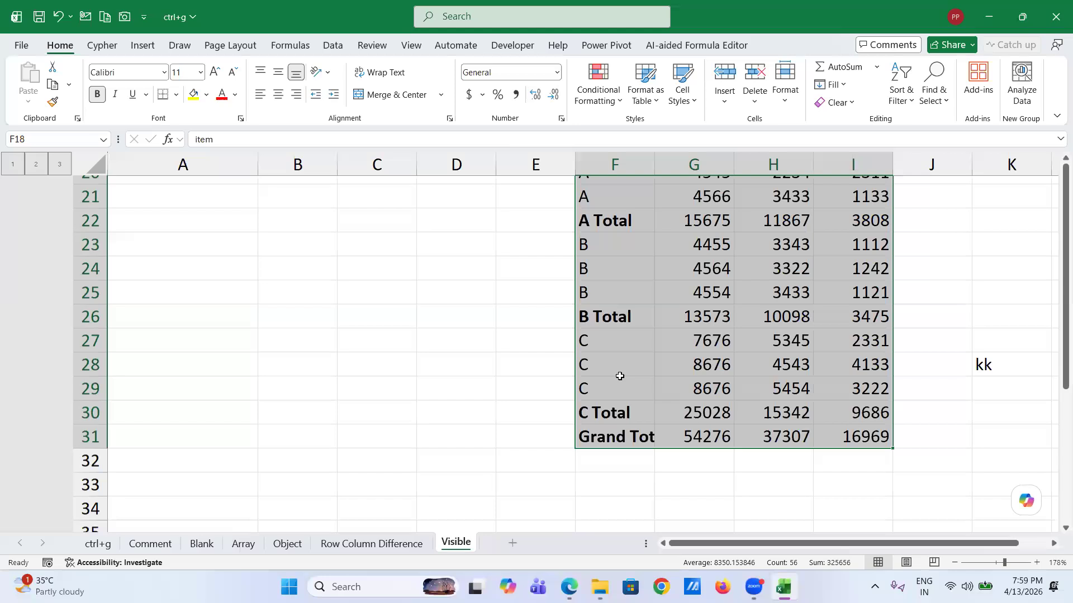
scroll(621, 376, up, 3)
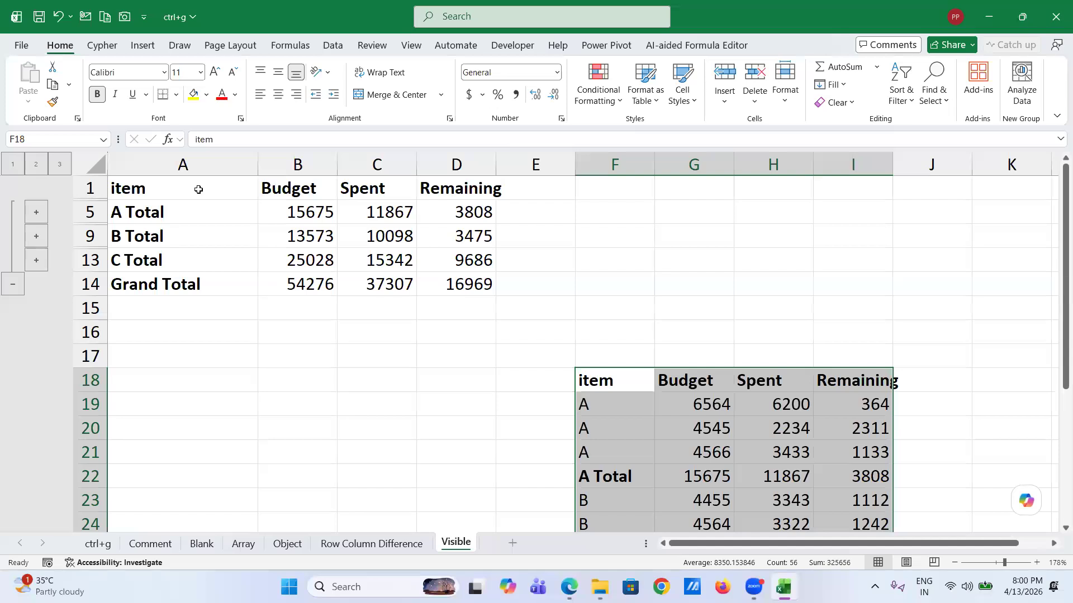
- Copy only the visible total rows of A1:D14 via Go To Special Visible cells and paste at A19
click(143, 186)
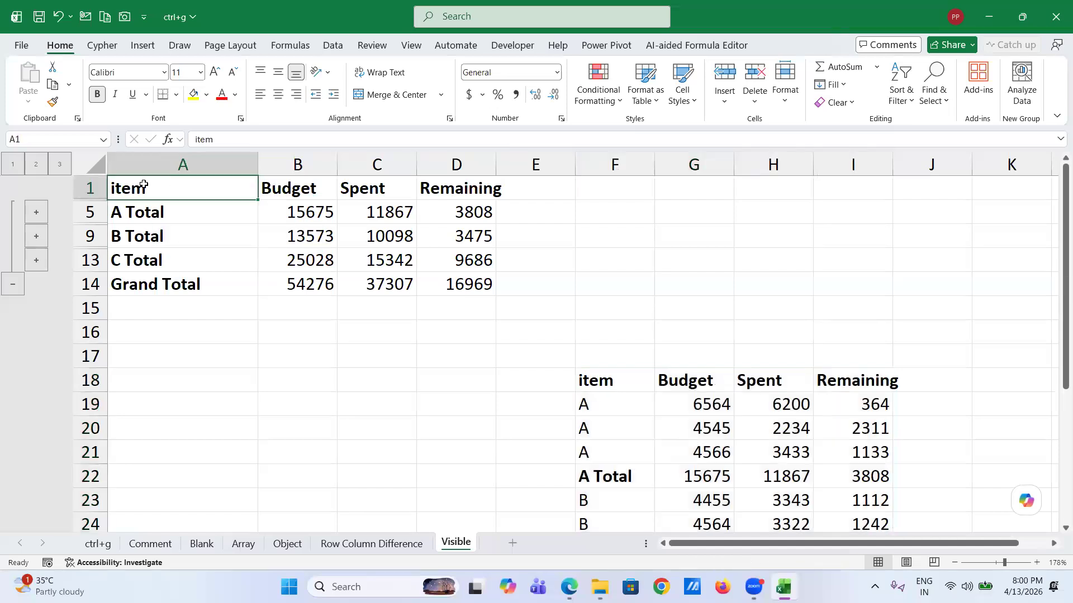
shift+click(485, 287)
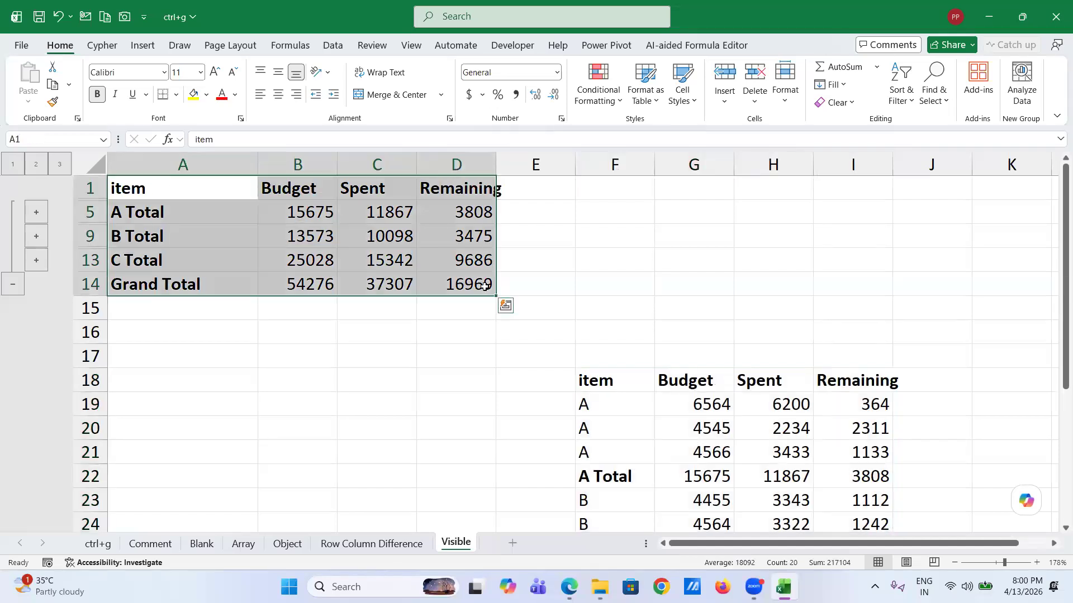
key(ctrl+g)
click(390, 280)
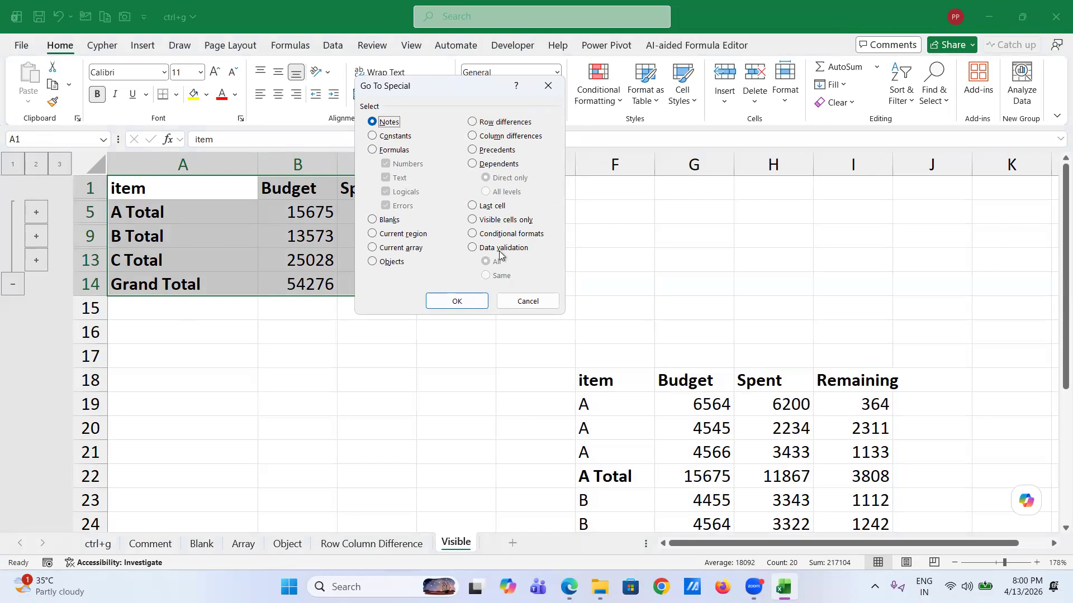
click(472, 221)
click(469, 300)
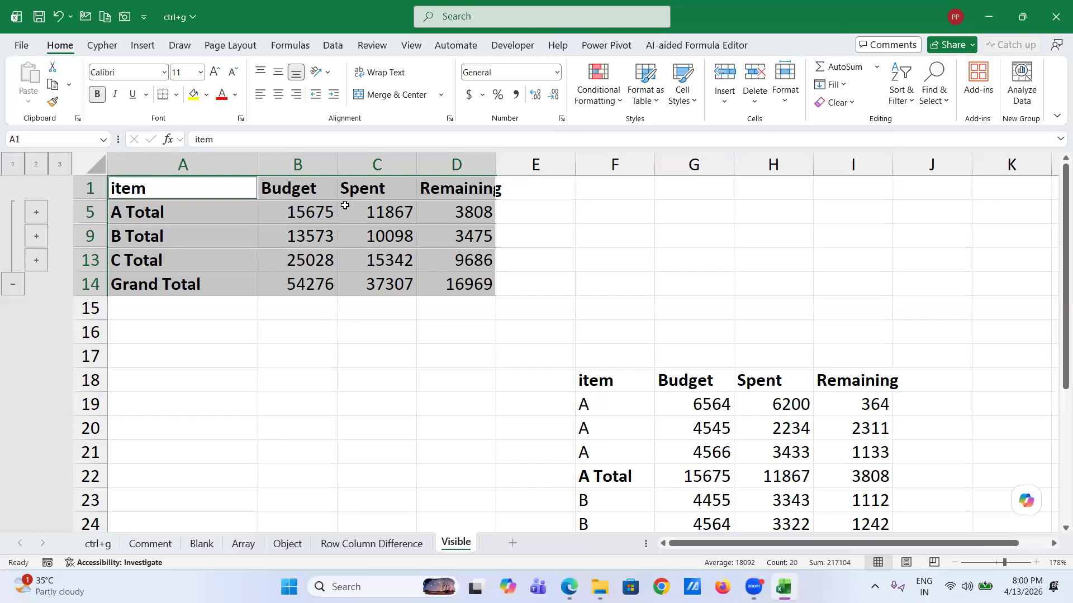
key(ctrl+c)
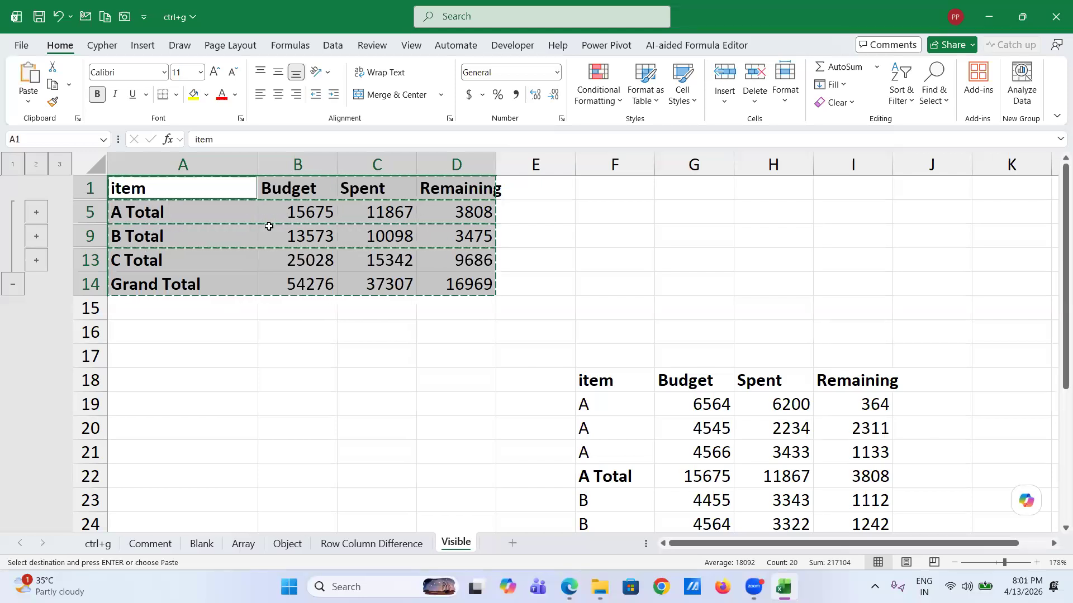
click(177, 408)
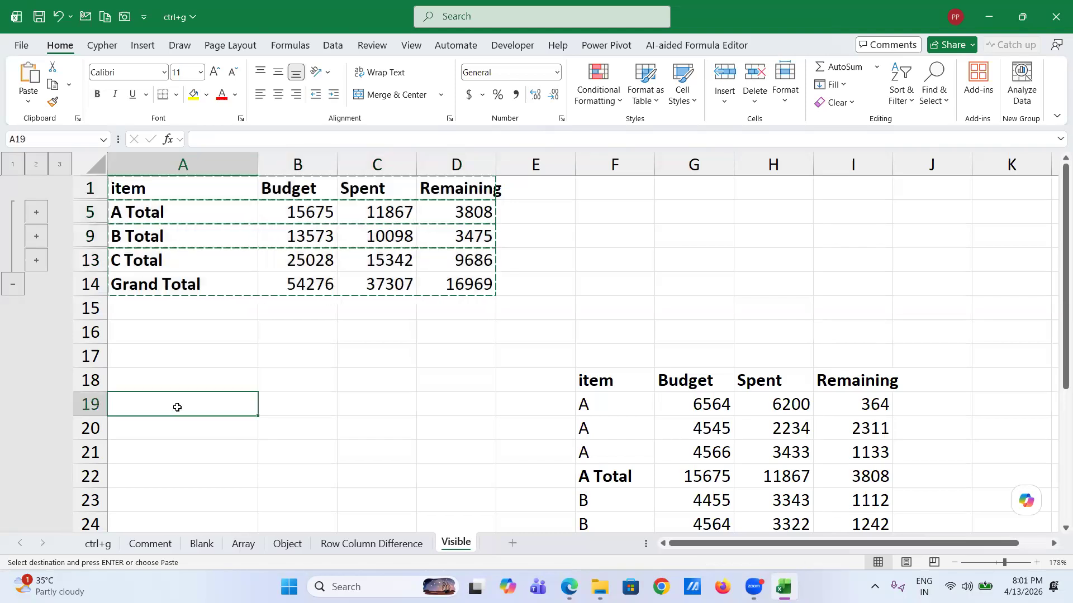
key(Return)
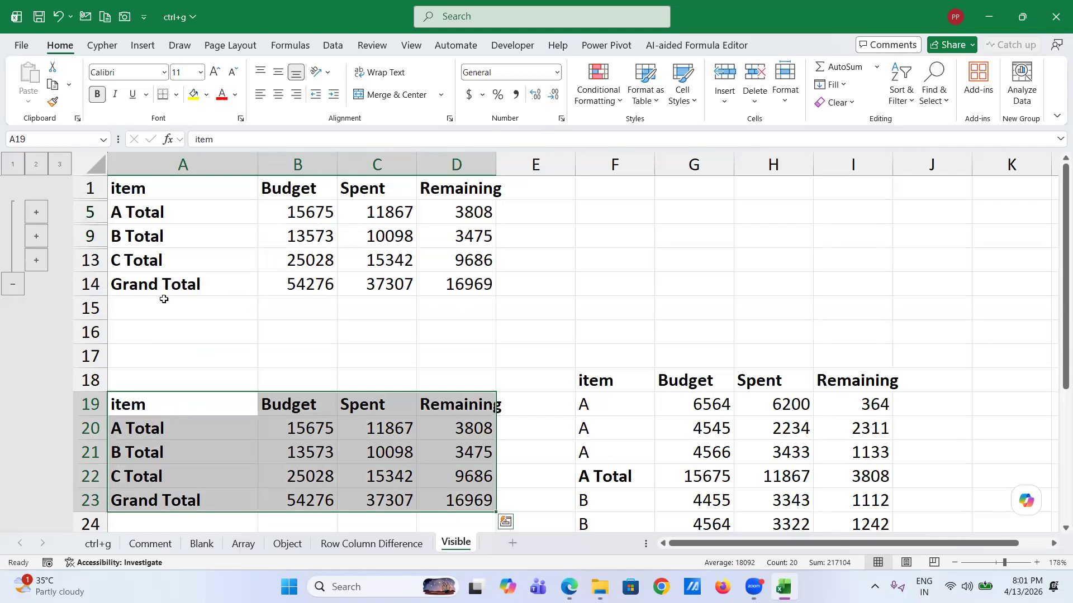
- Reselect A1:D14, restrict it to visible cells with Alt+;, copy, and trial-paste at F1 before undoing
click(141, 188)
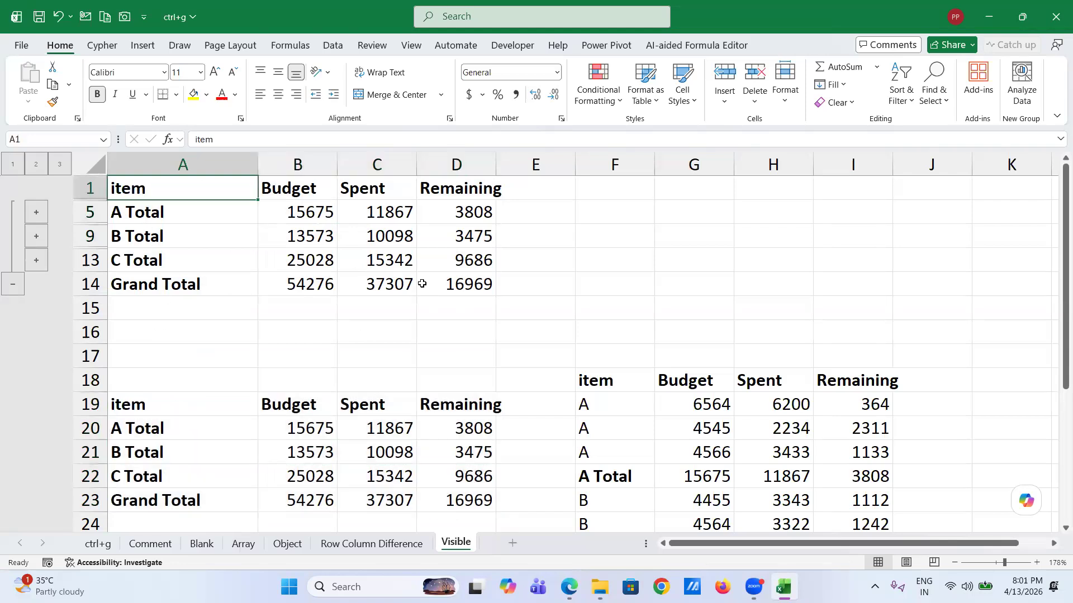
shift+click(471, 282)
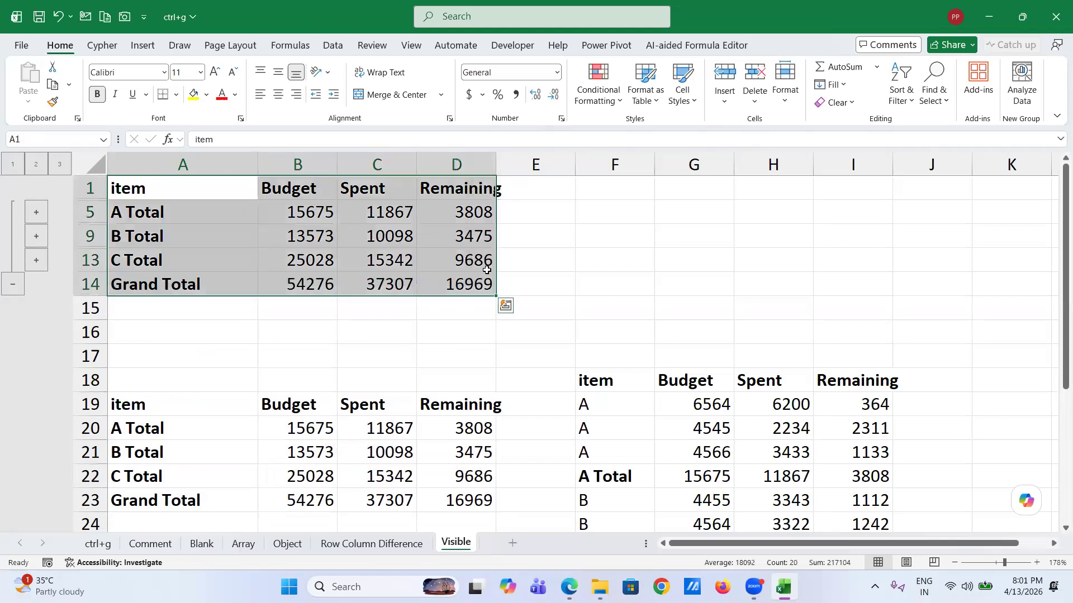
key(alt+semicolon)
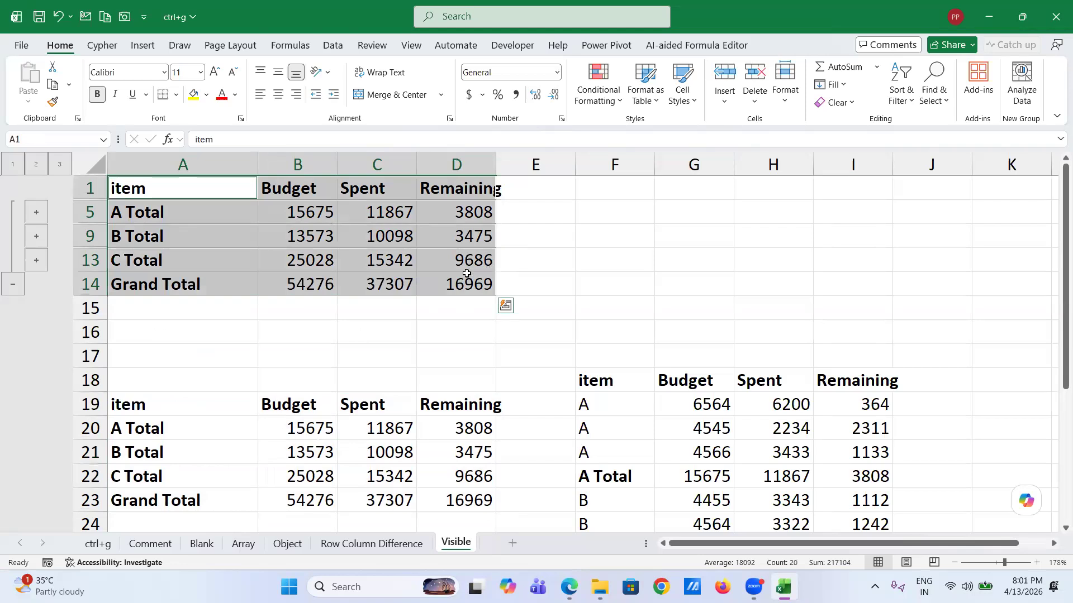
key(ctrl+c)
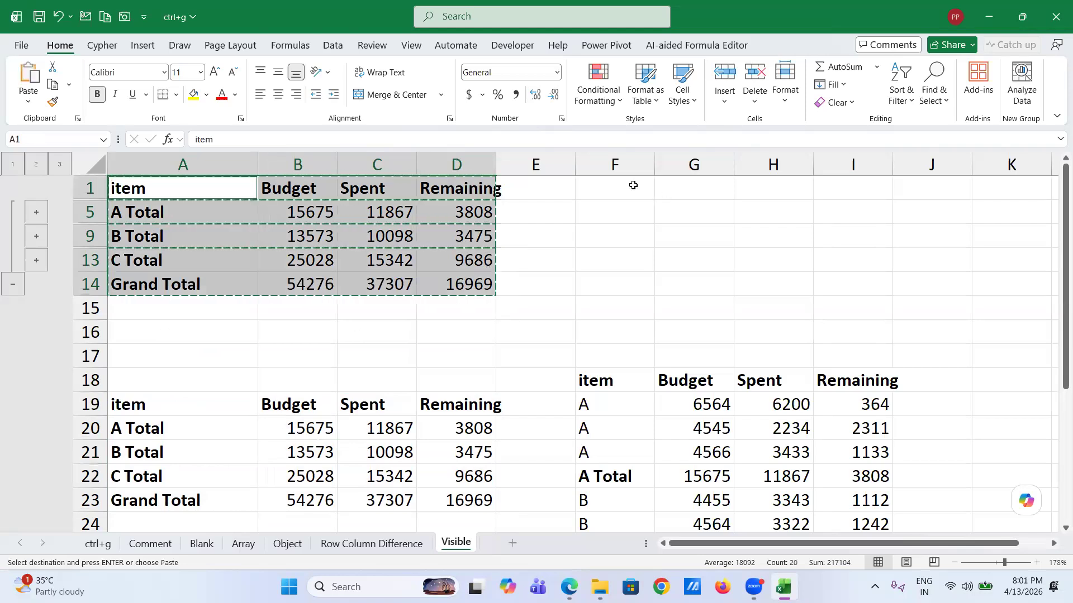
click(633, 185)
key(Return)
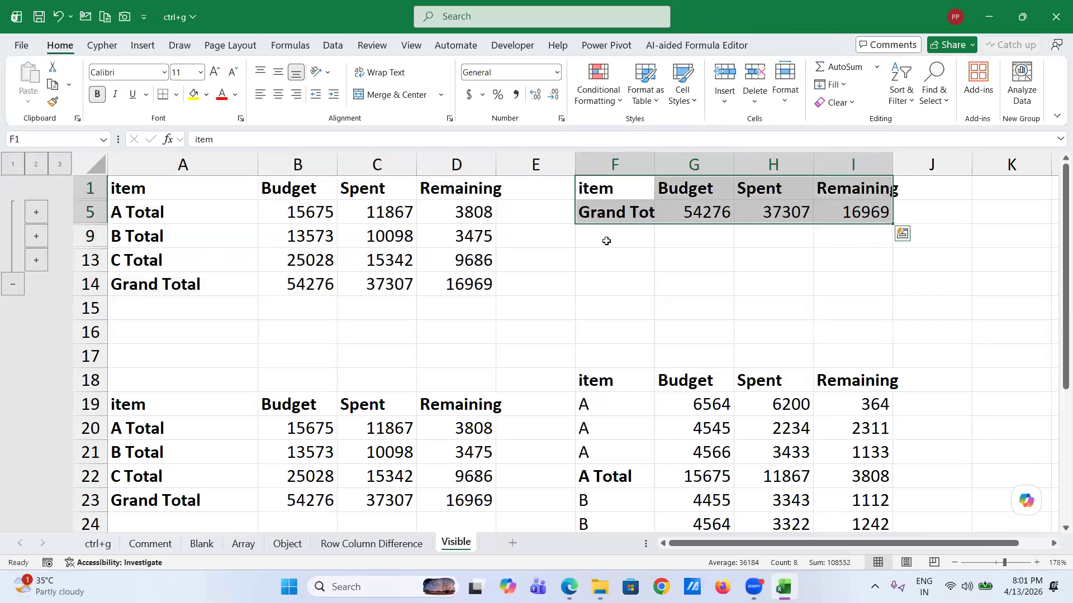
key(ctrl+z)
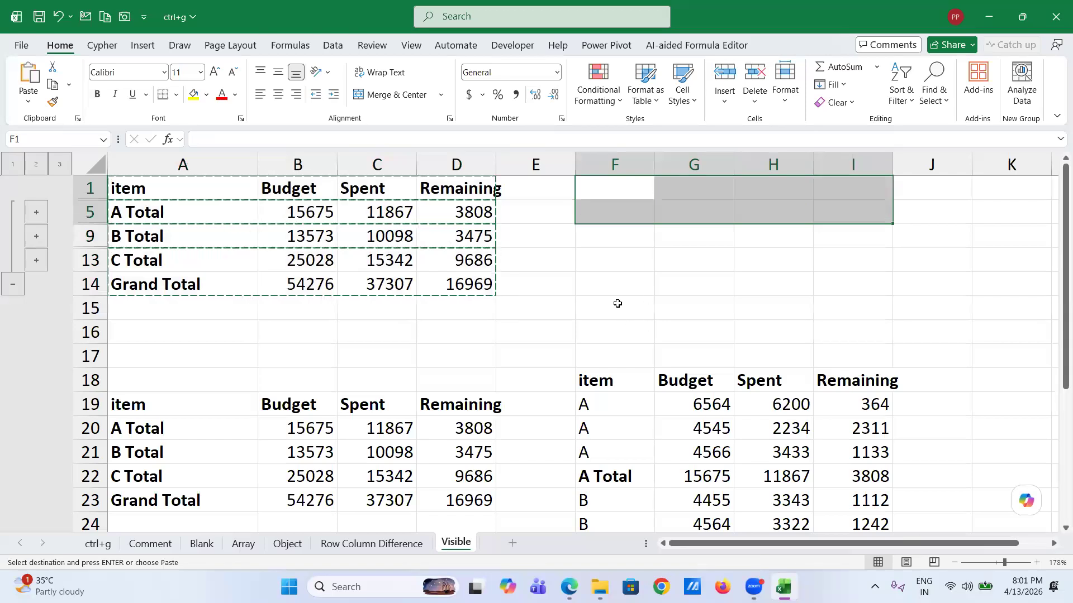
- Paste the visible total rows at A33:D37, then go to the ctrl+g sheet
scroll(582, 313, down, 3)
scroll(581, 315, down, 1)
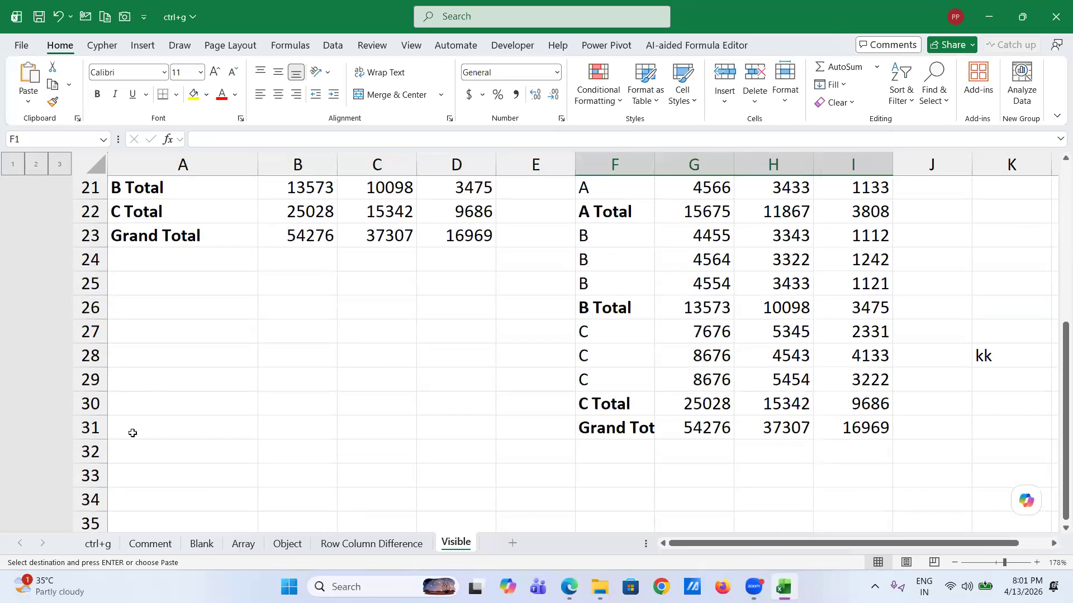
click(138, 474)
key(Return)
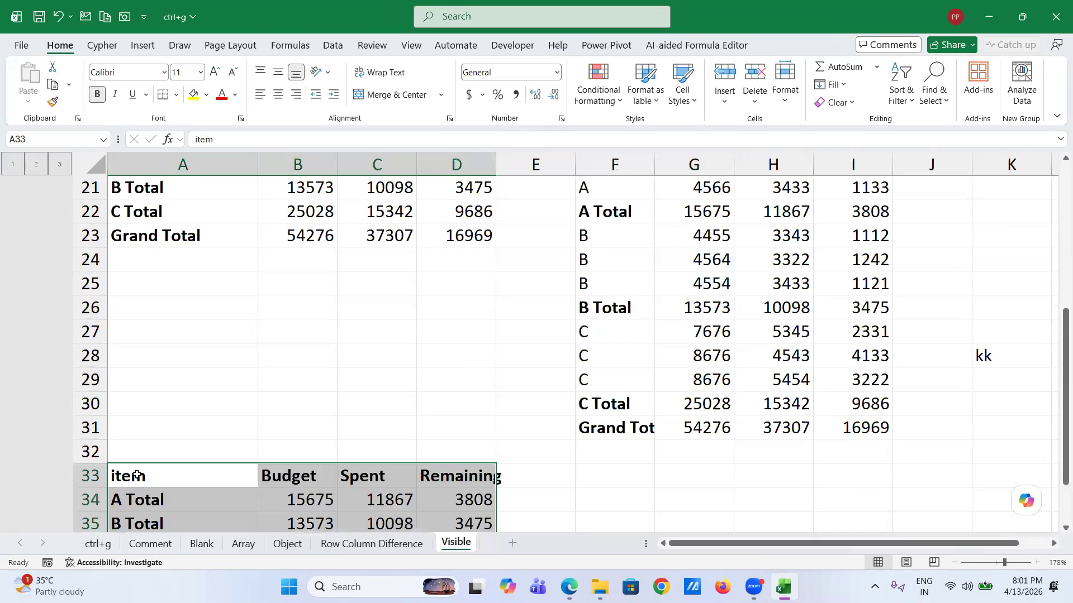
scroll(137, 475, down, 3)
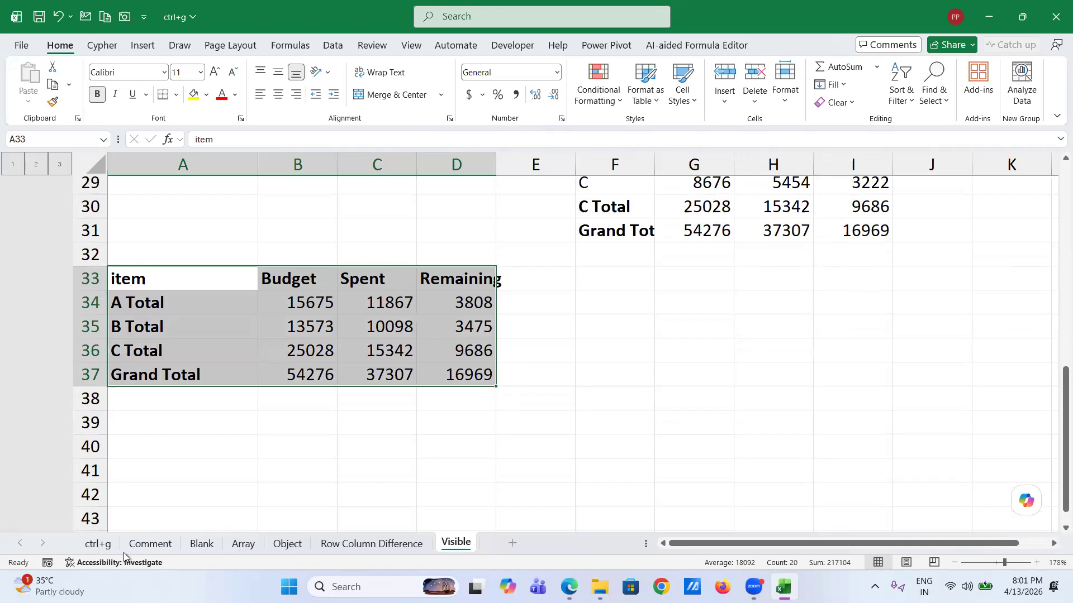
click(106, 545)
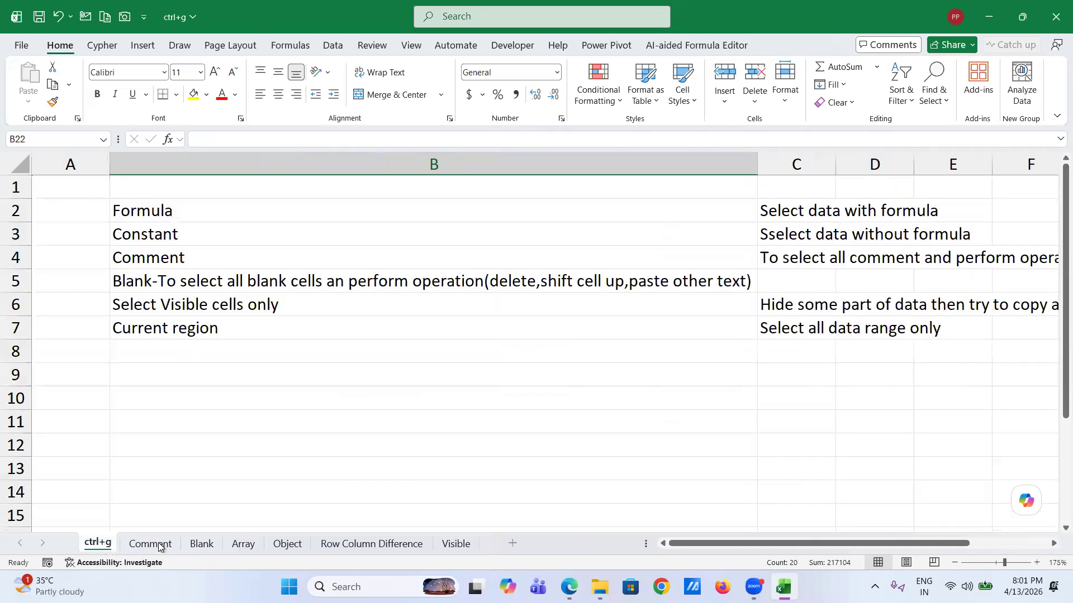
- On the Comment sheet, select H2's precedent marks C2:G2 with Go To Special Precedents
click(150, 543)
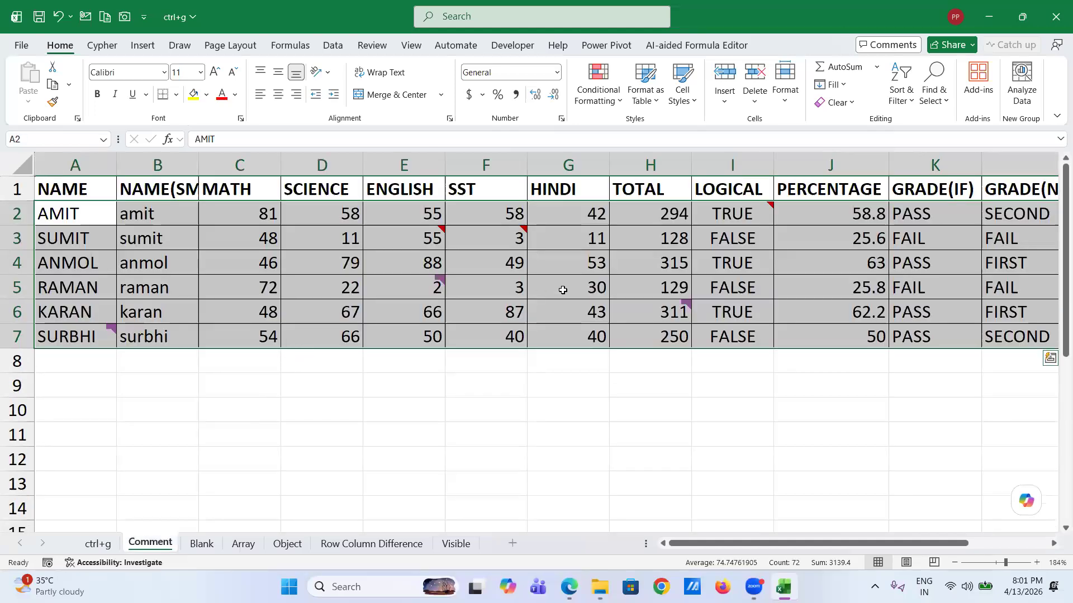
click(643, 218)
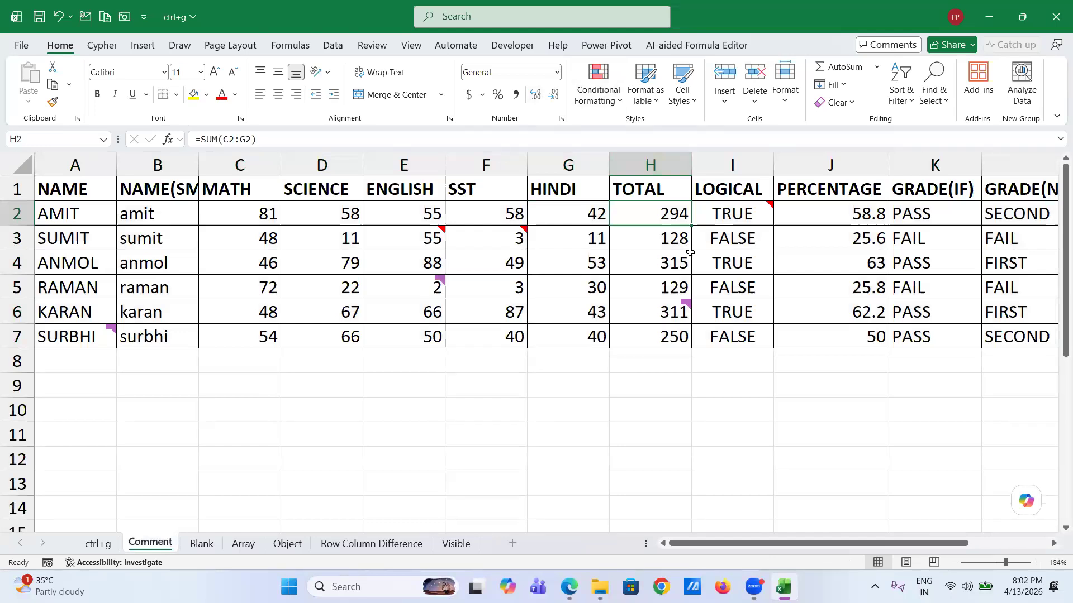
key(ctrl+g)
click(379, 279)
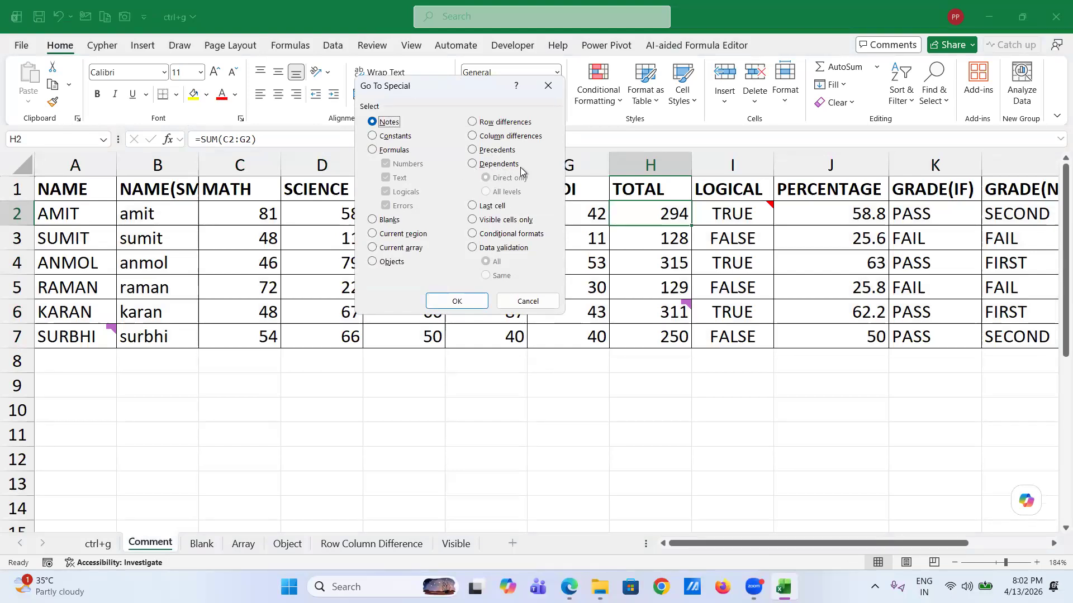
click(473, 149)
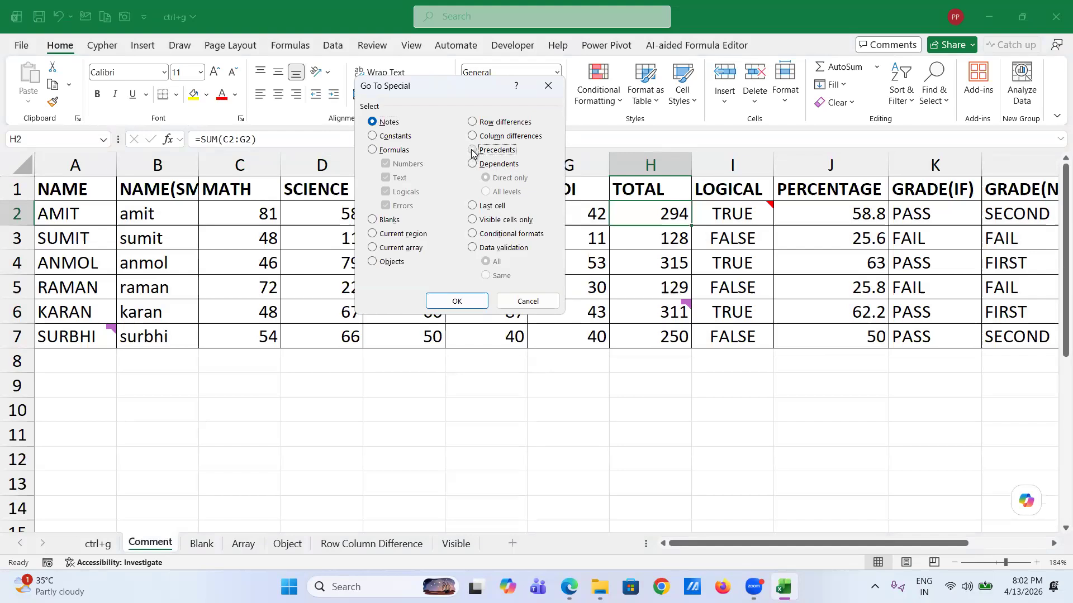
click(458, 301)
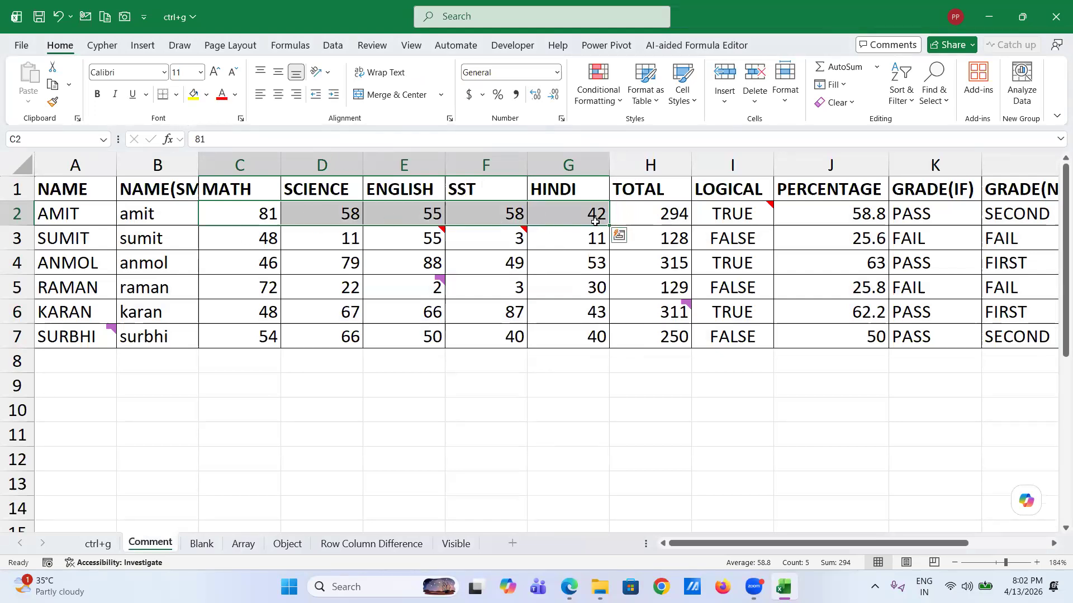
click(650, 217)
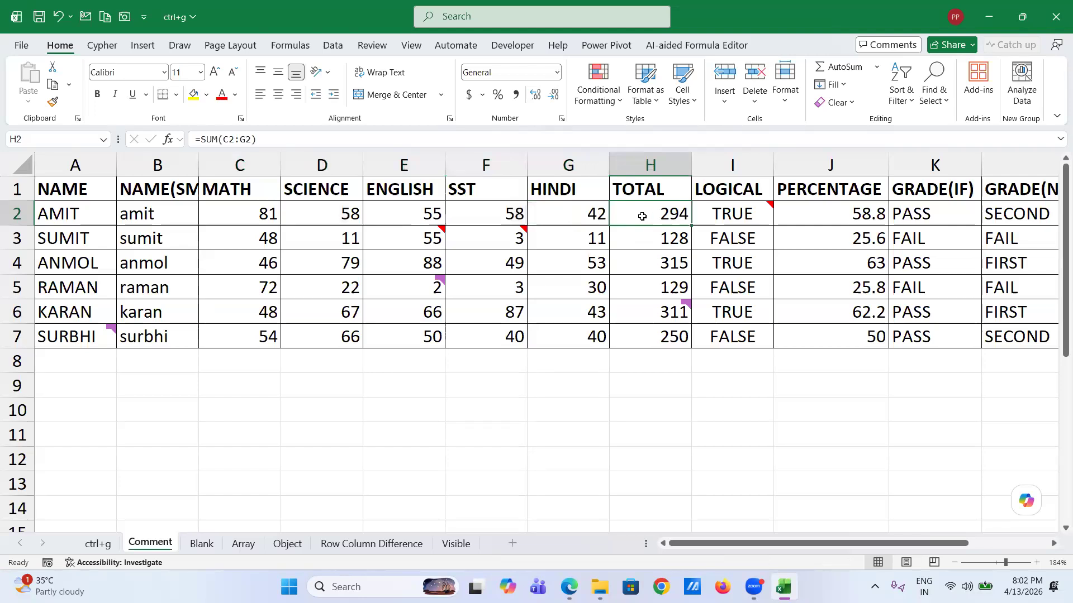
key(ctrl+g)
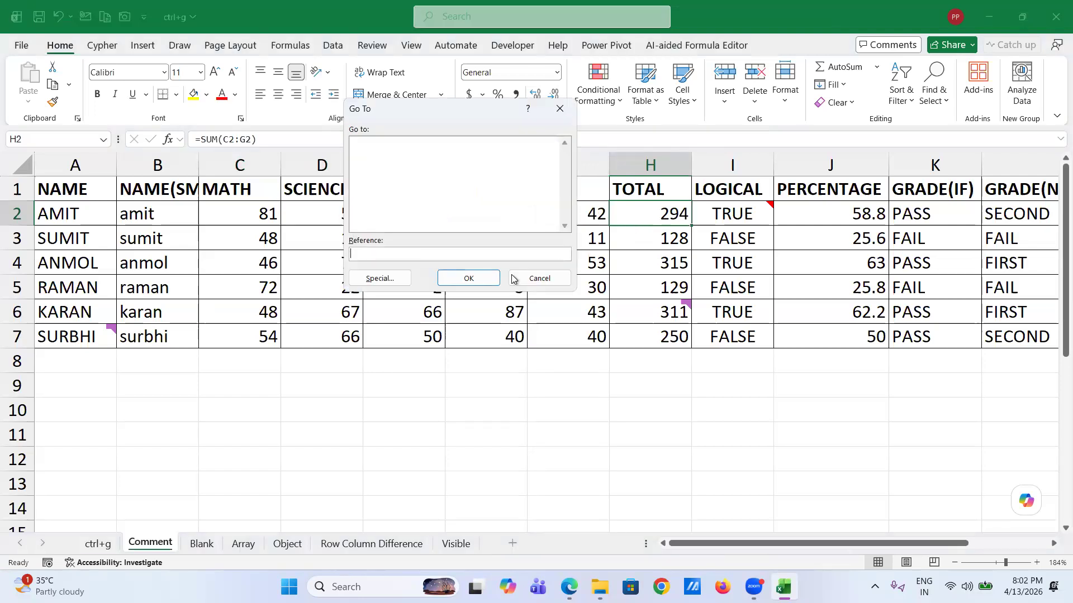
click(397, 287)
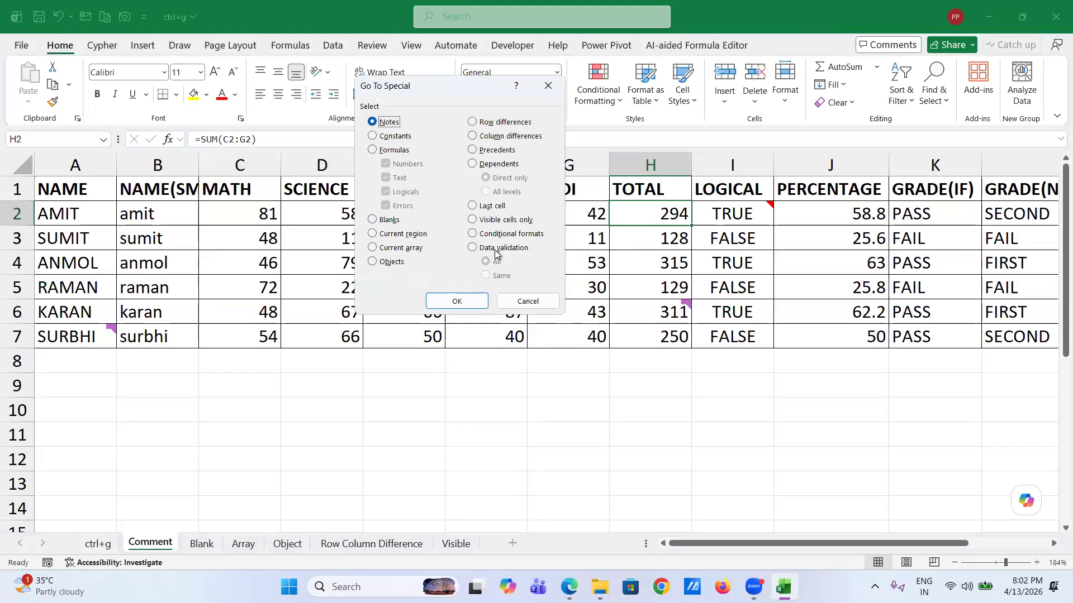
click(475, 165)
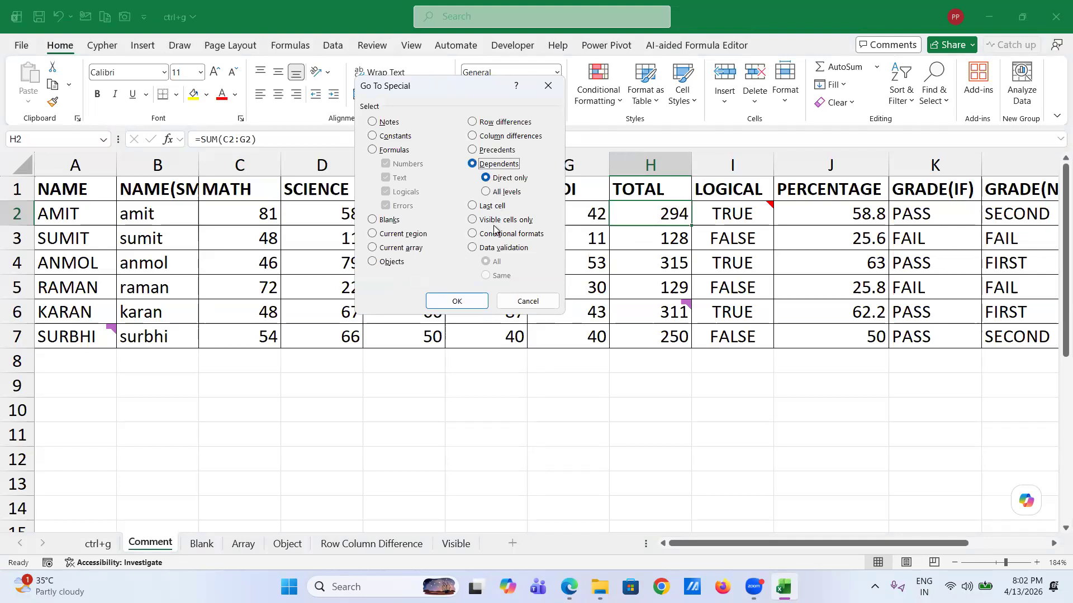
click(457, 301)
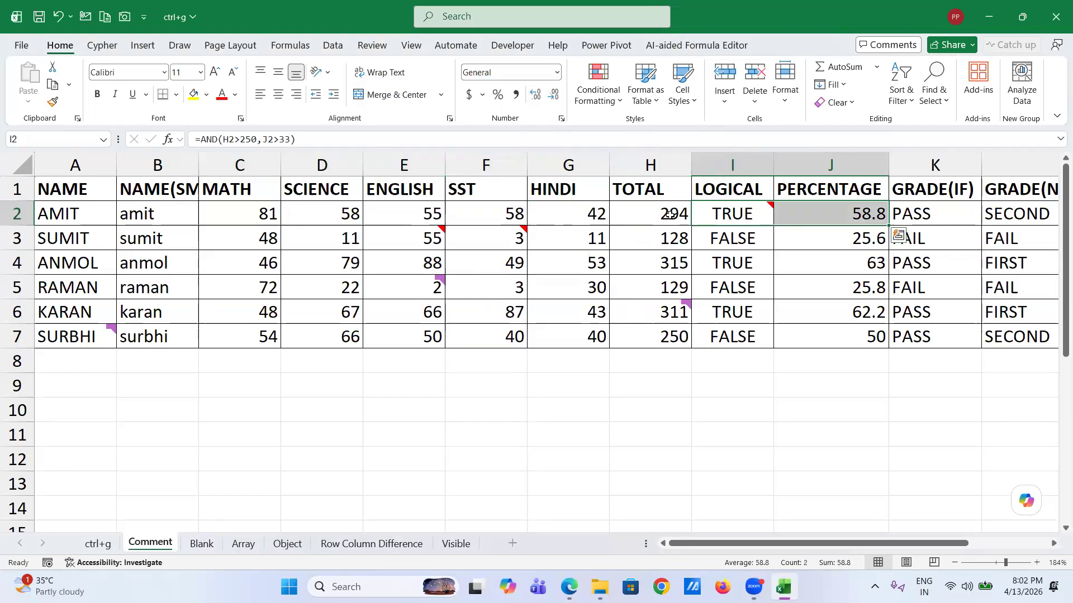
mouse_move(728, 215)
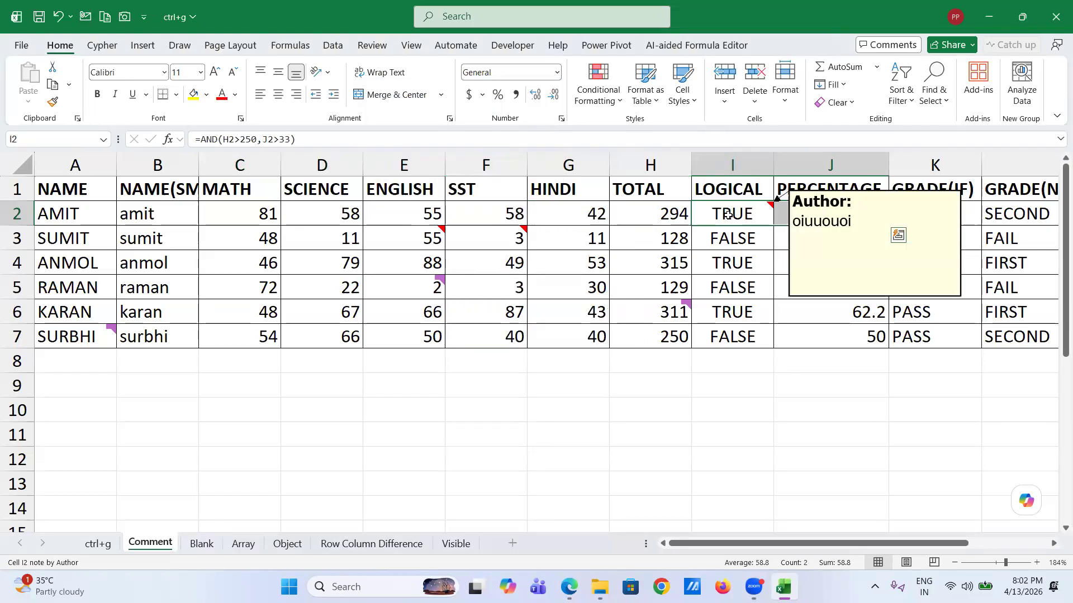
click(781, 212)
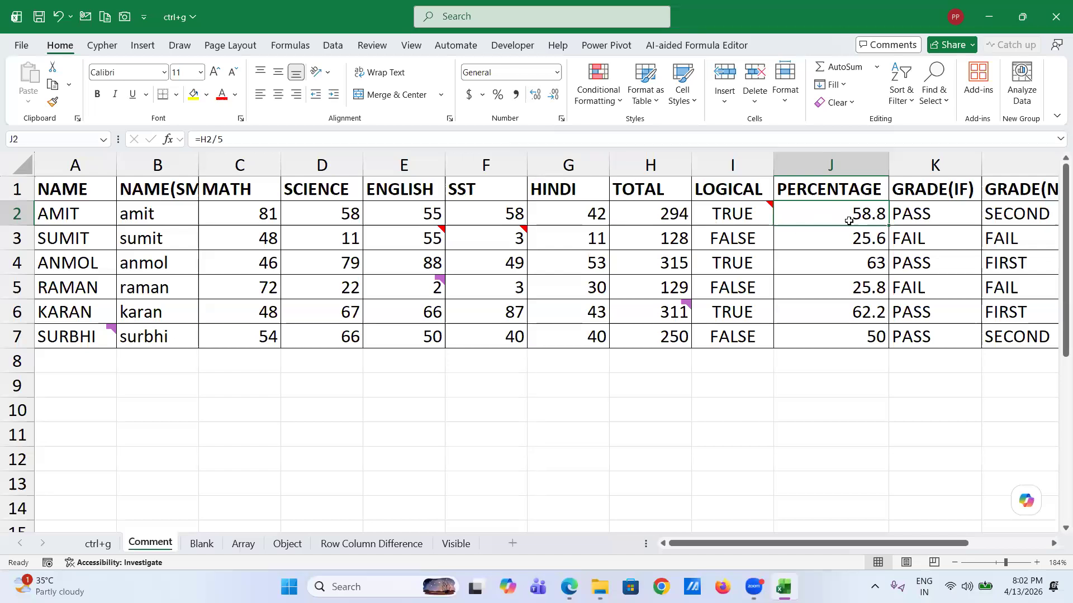
click(640, 212)
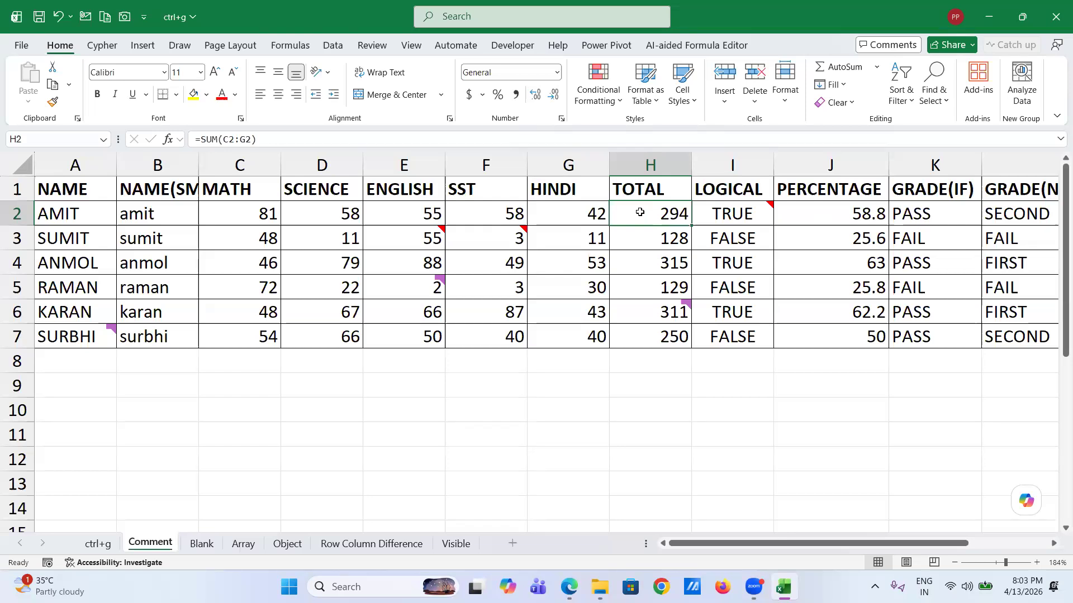
key(ctrl+g)
click(375, 281)
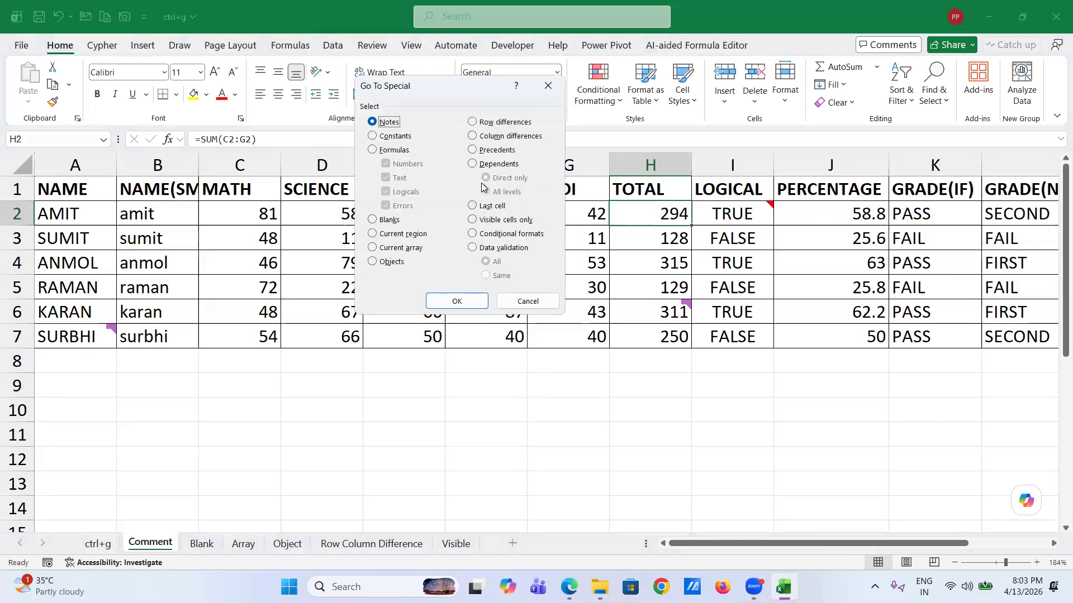
click(473, 150)
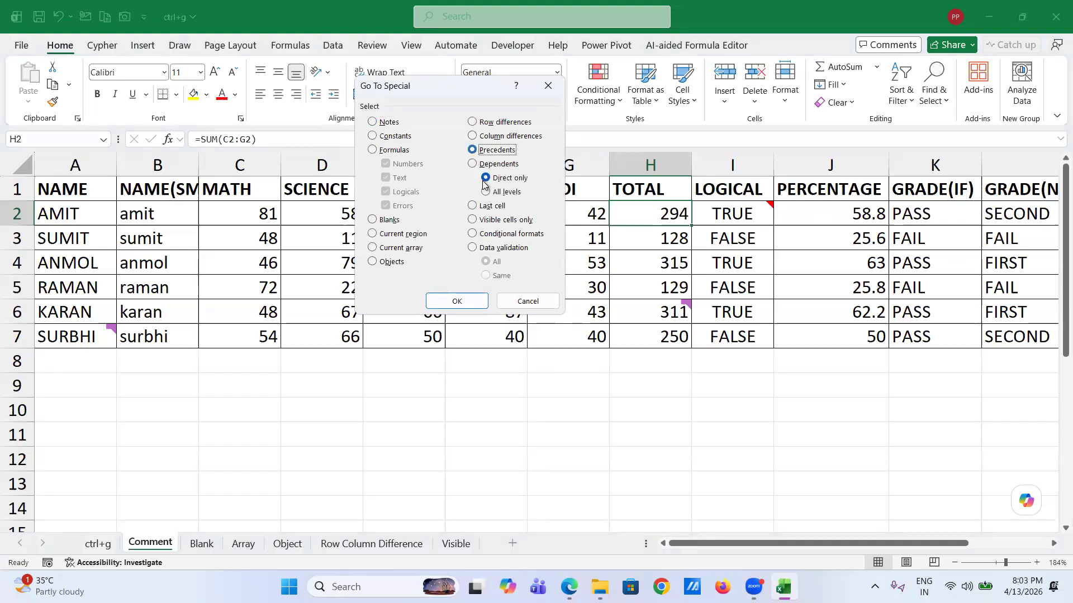
click(485, 193)
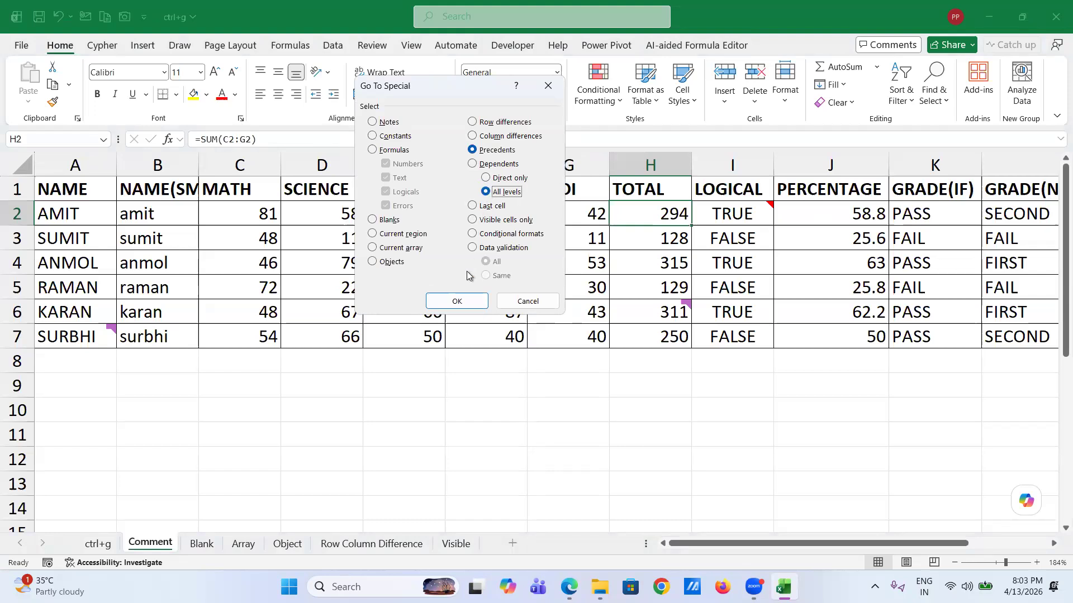
click(457, 302)
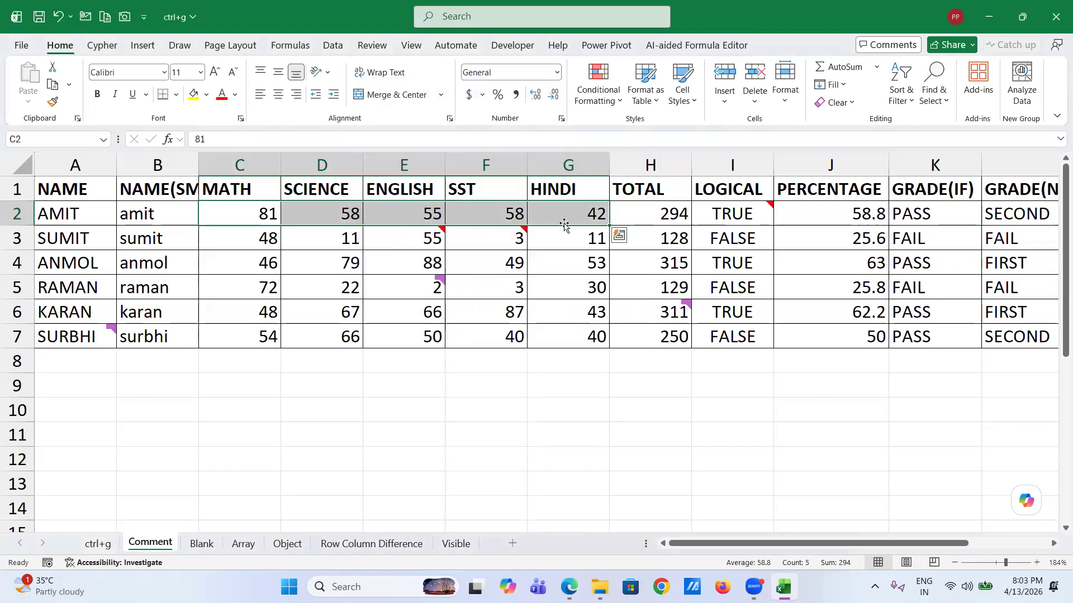
click(668, 217)
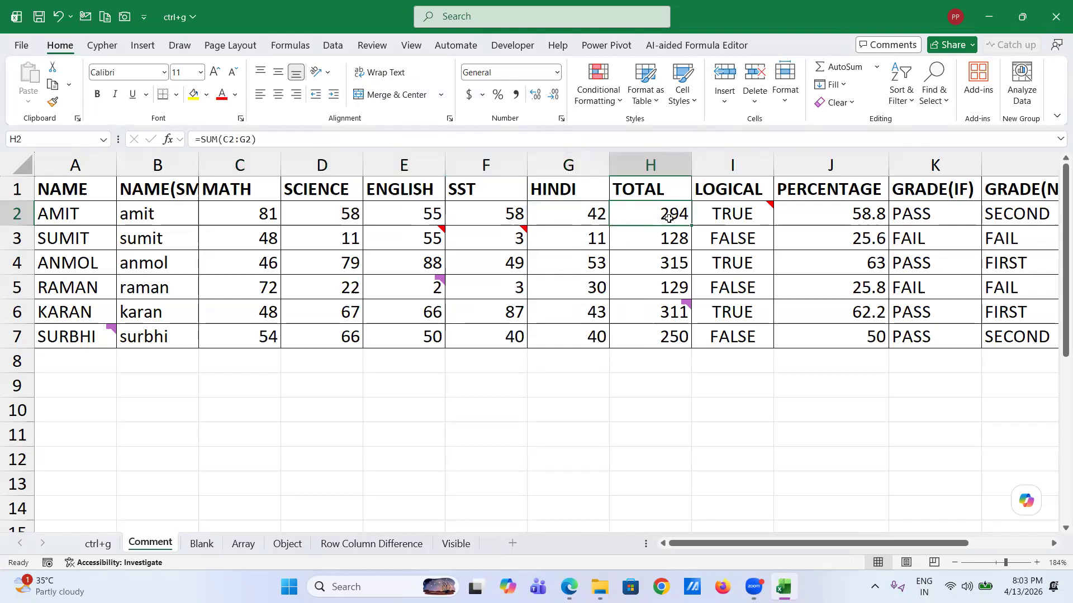
key(ctrl+g)
click(383, 278)
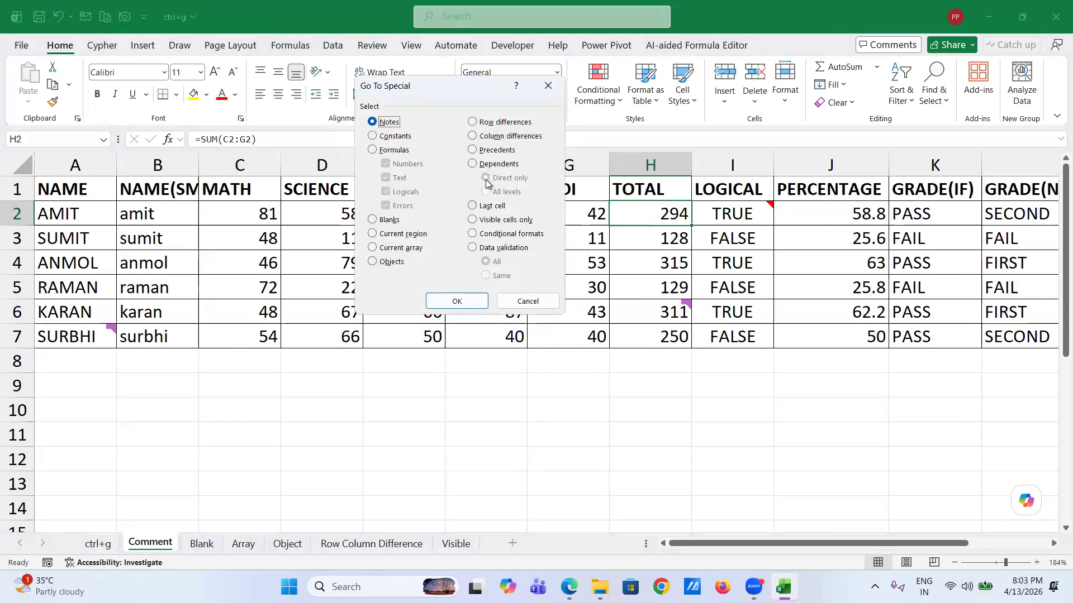
click(473, 163)
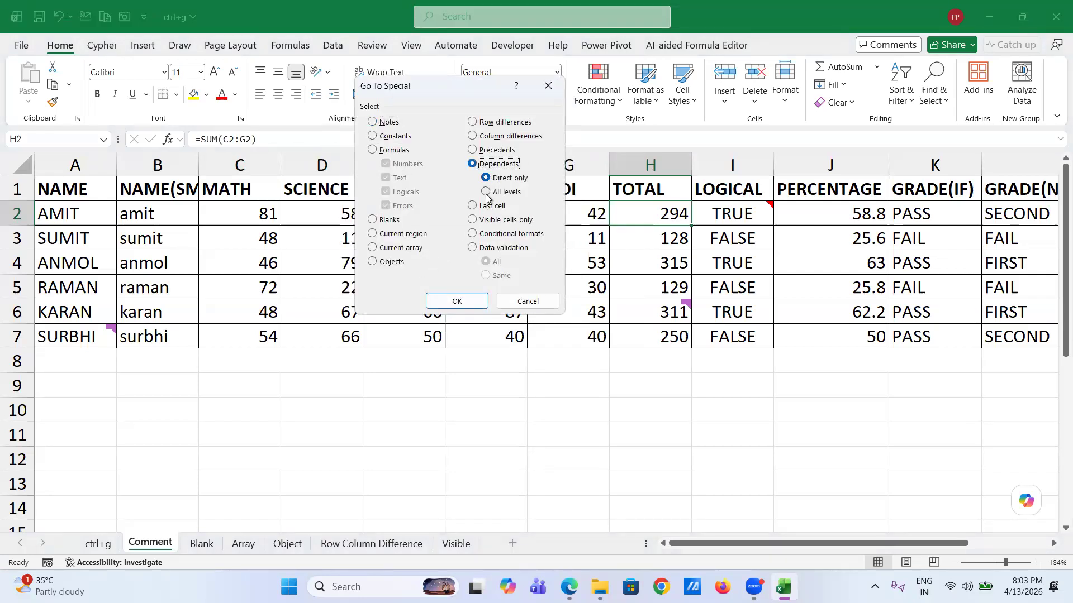
click(486, 193)
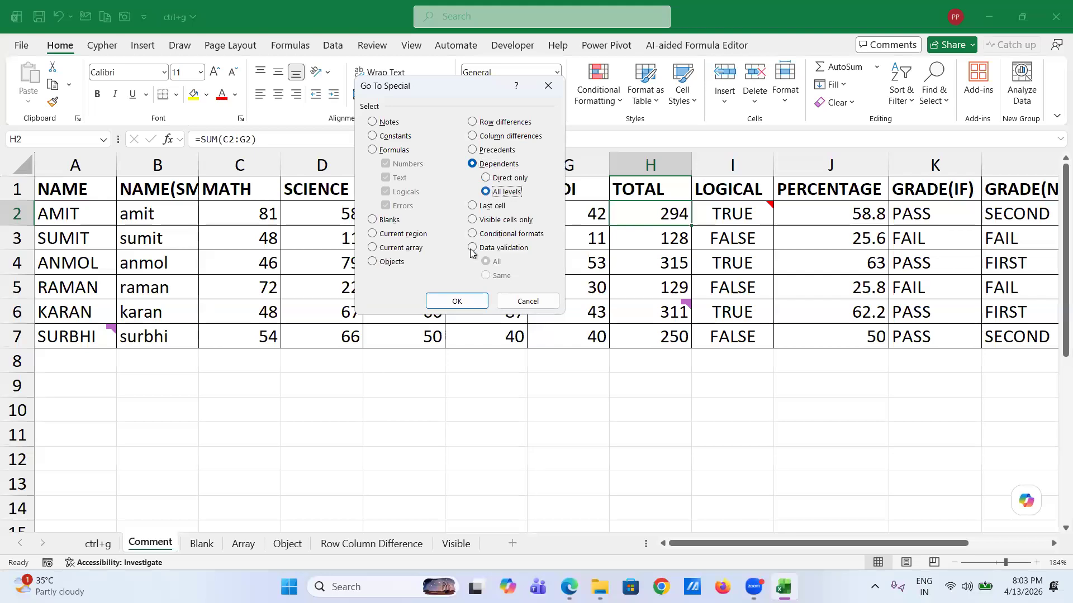
click(458, 302)
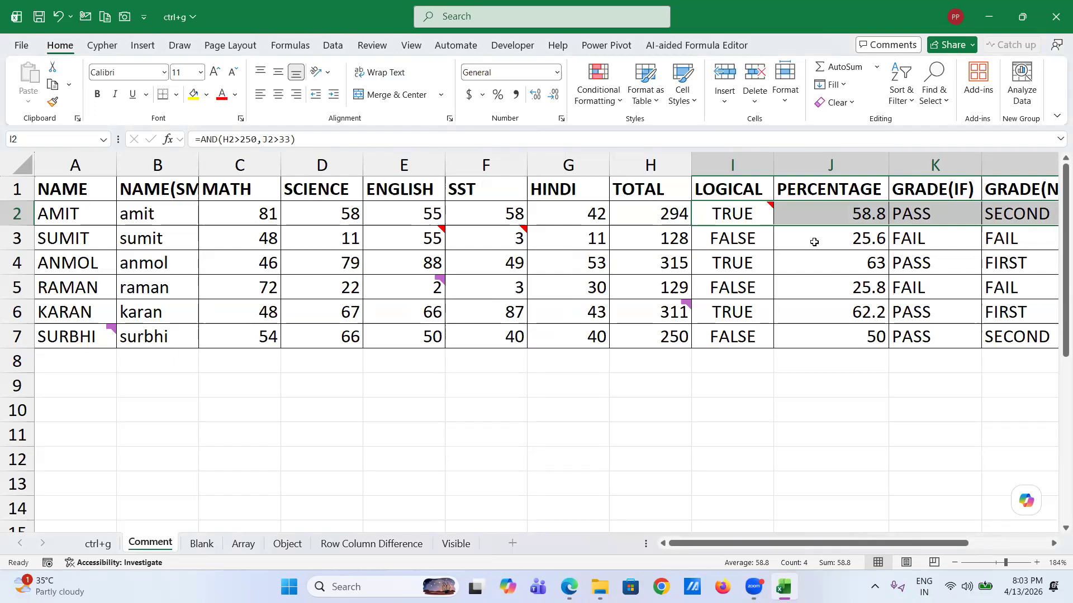
click(671, 214)
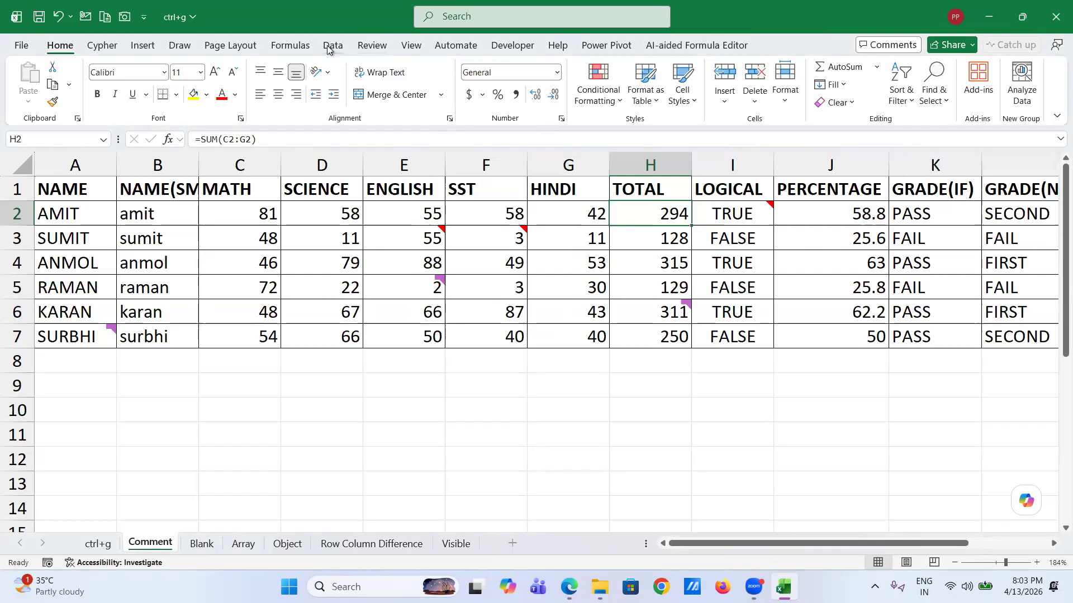
- Trace the precedents and then the dependents of the H2 total, removing the arrows after each
click(305, 47)
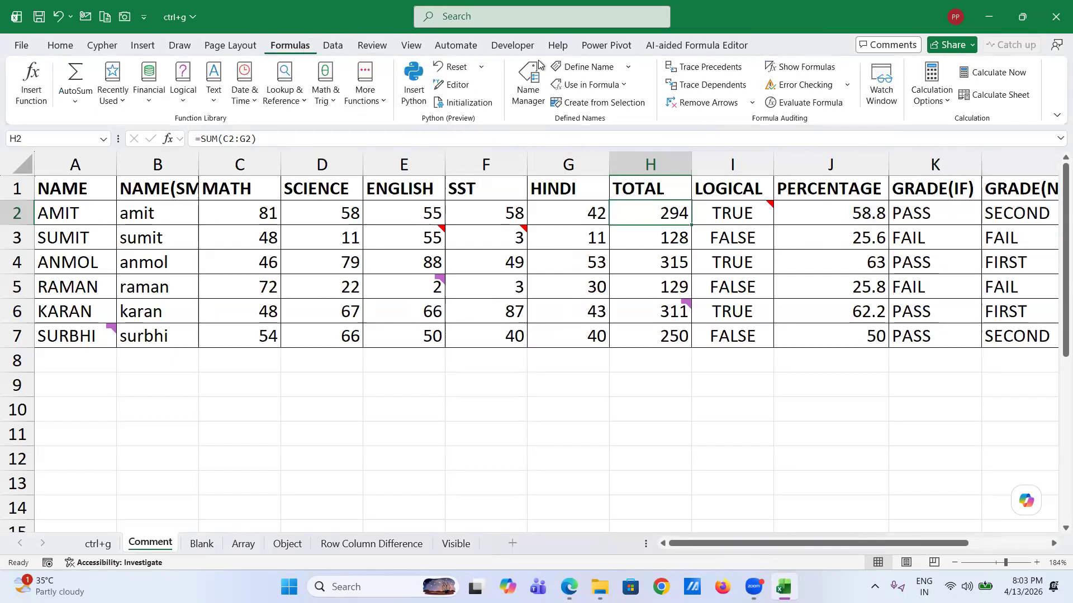
click(712, 70)
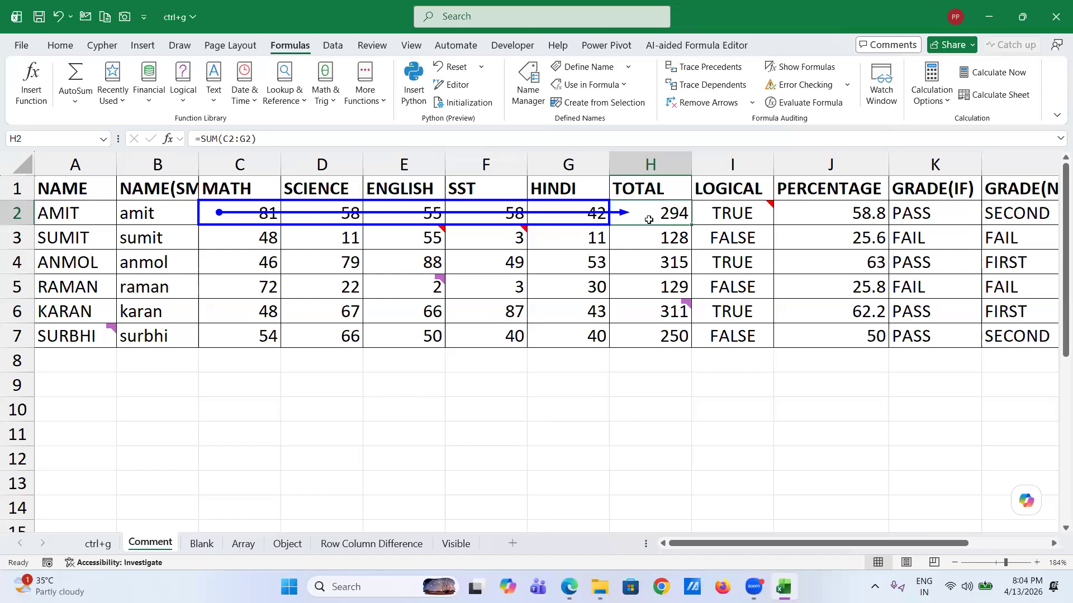
click(683, 104)
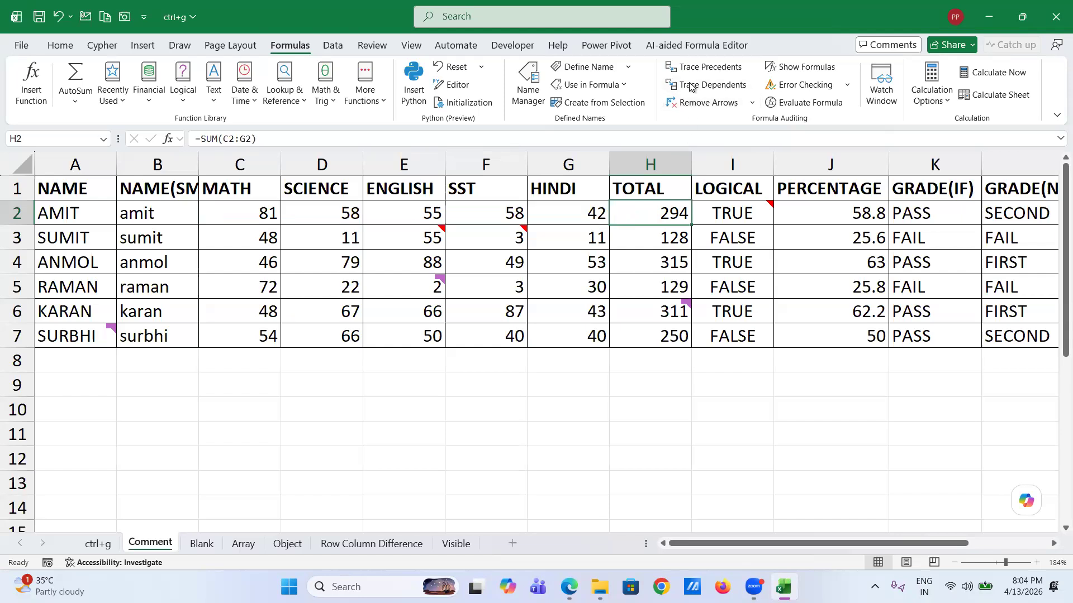
click(691, 85)
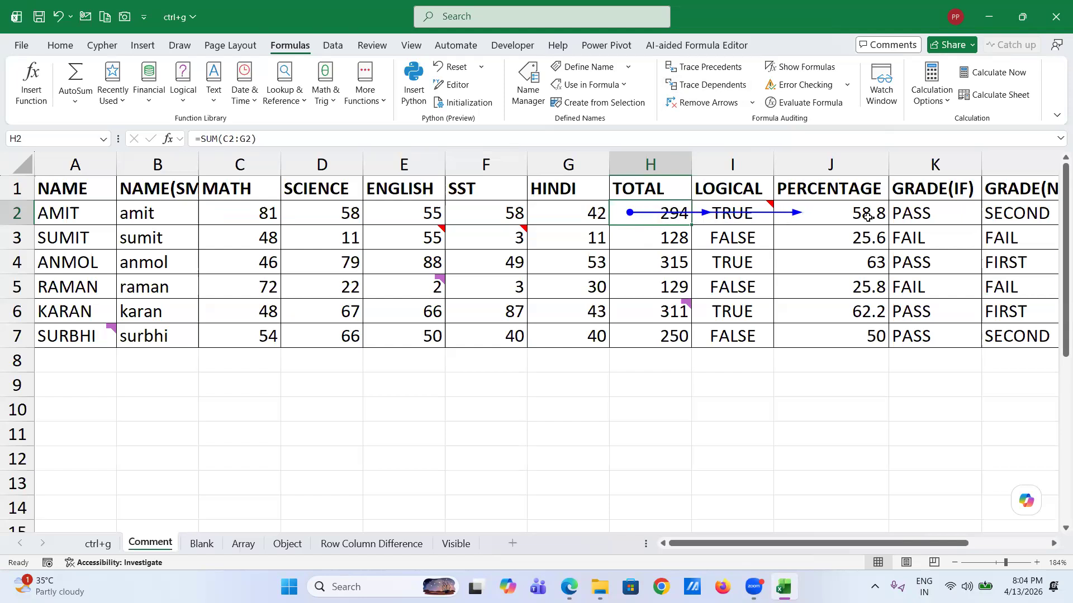
click(692, 105)
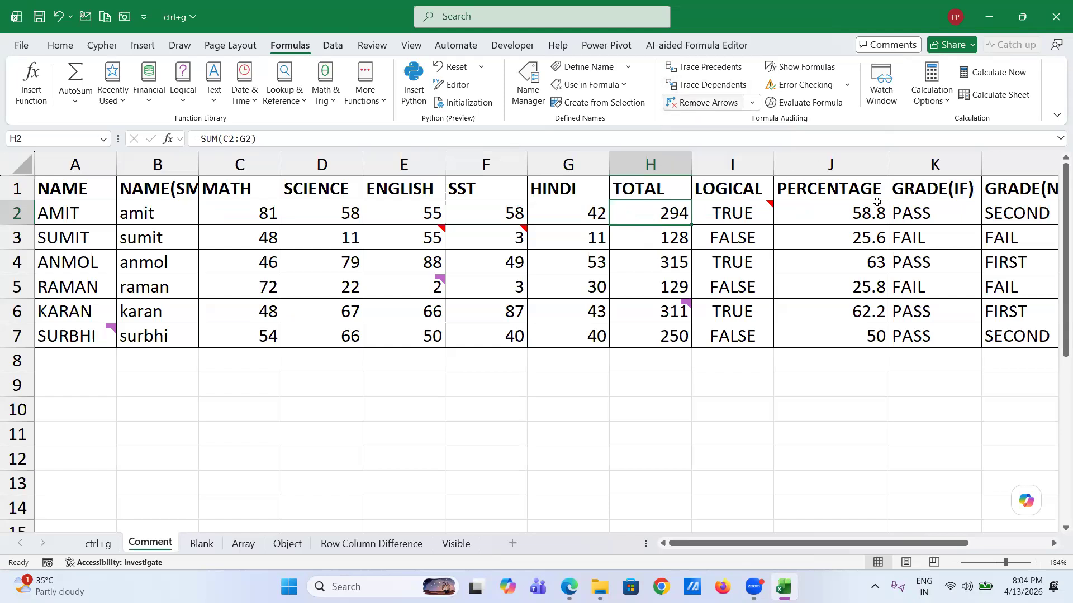
- Trace the L2 grade's precedent J2, remove the arrow, and close the ctrl+g workbook
click(1009, 212)
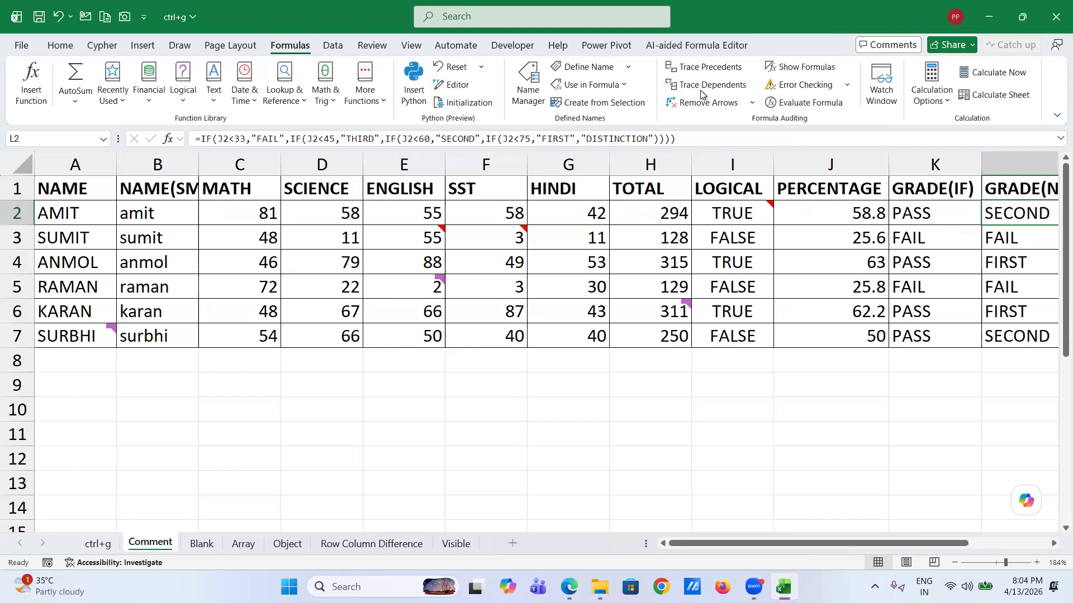
click(697, 67)
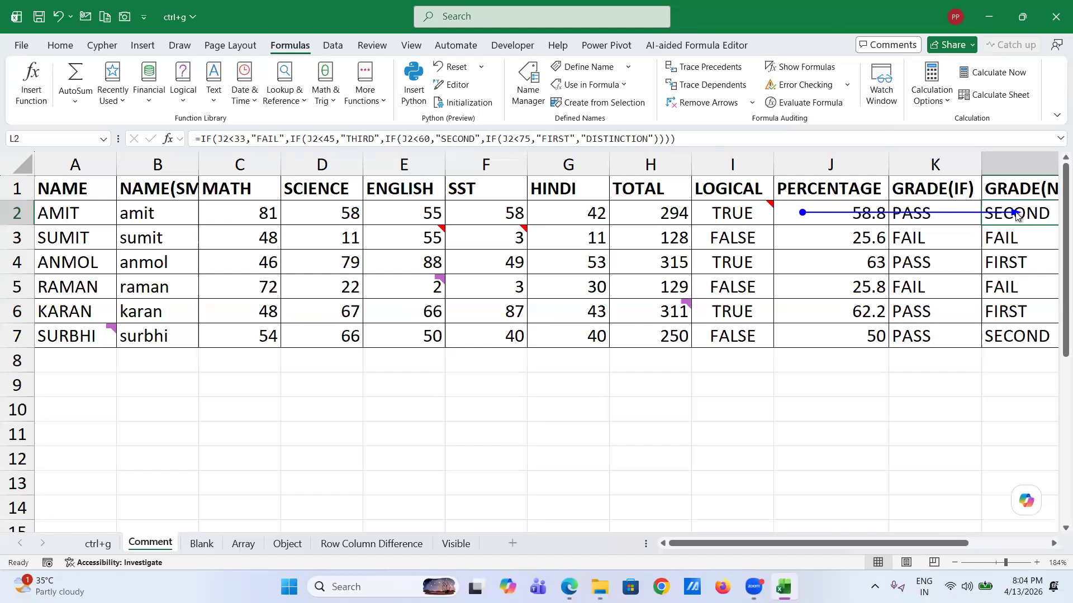
scroll(1015, 215, right, 4)
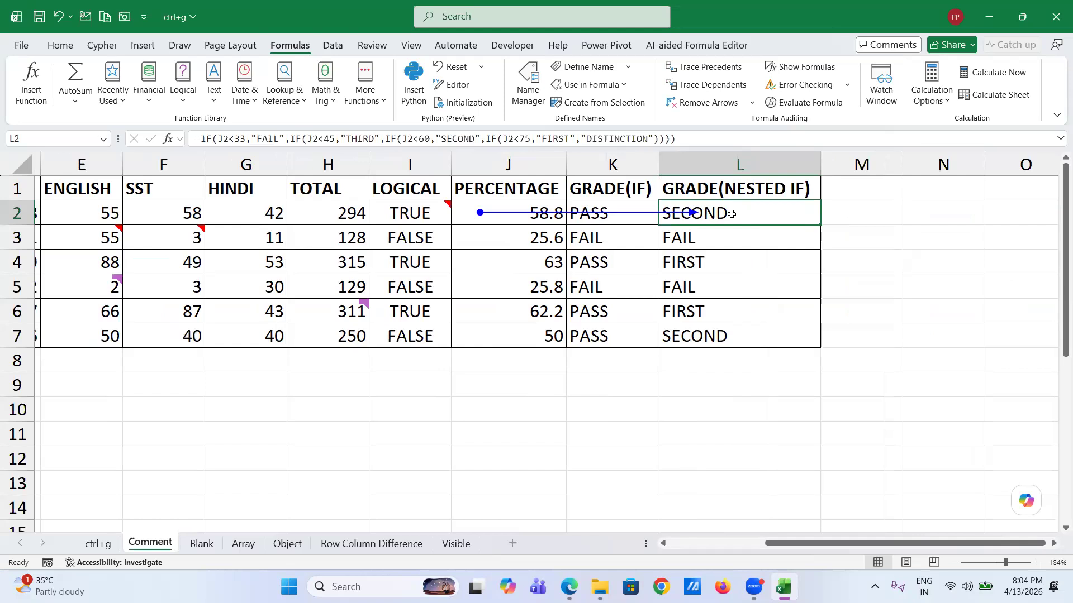
click(695, 106)
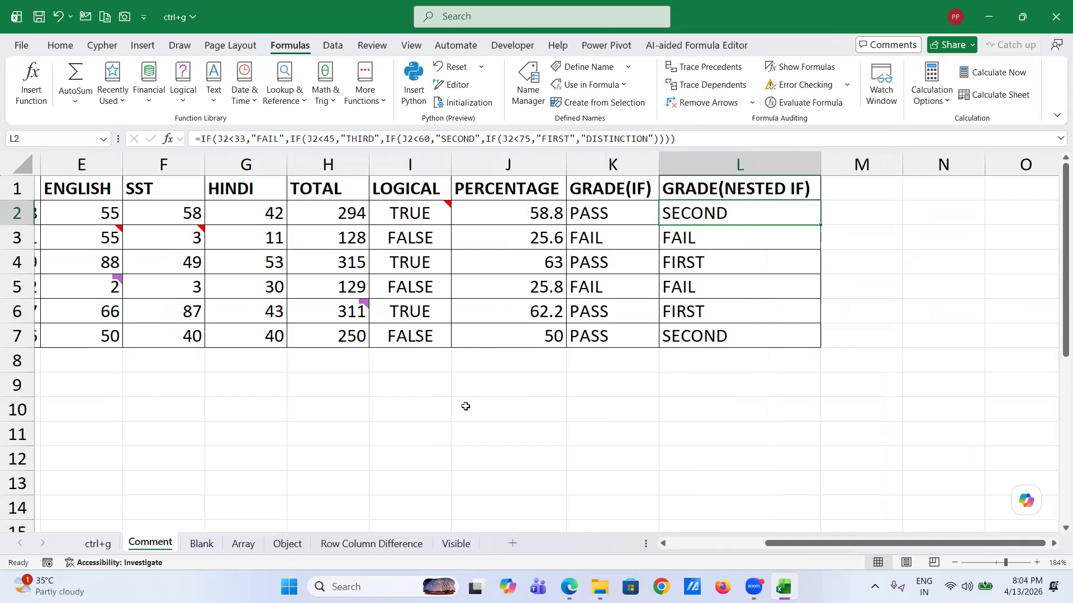
click(1052, 23)
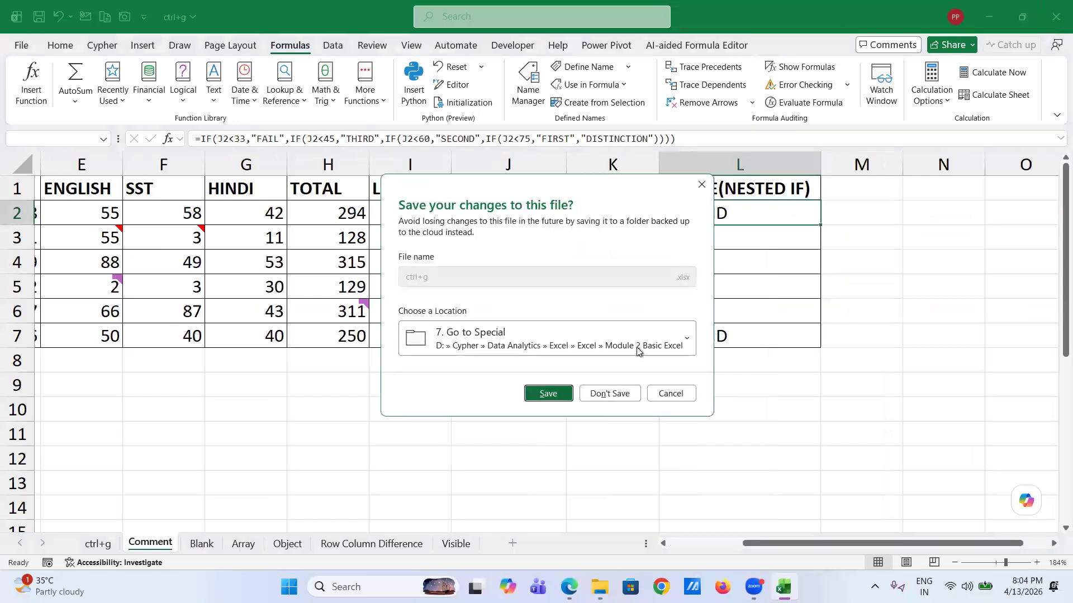
- Discard the unsaved changes so the ctrl+g workbook closes without saving
click(620, 392)
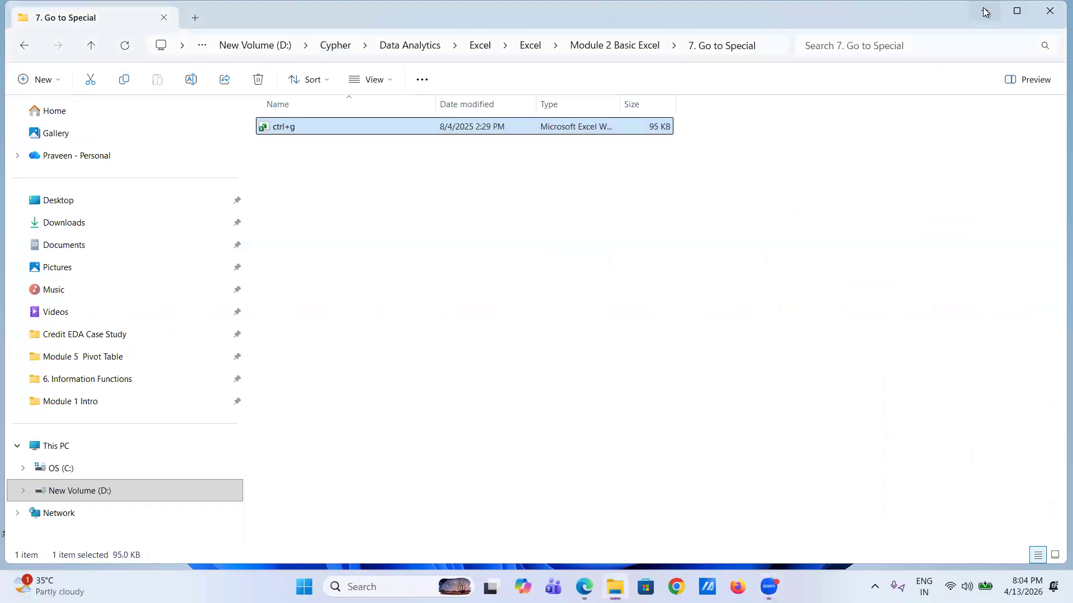
- From Module 2 Basic Excel, open Naming Range Class in the 8. Naming Range folder
click(622, 46)
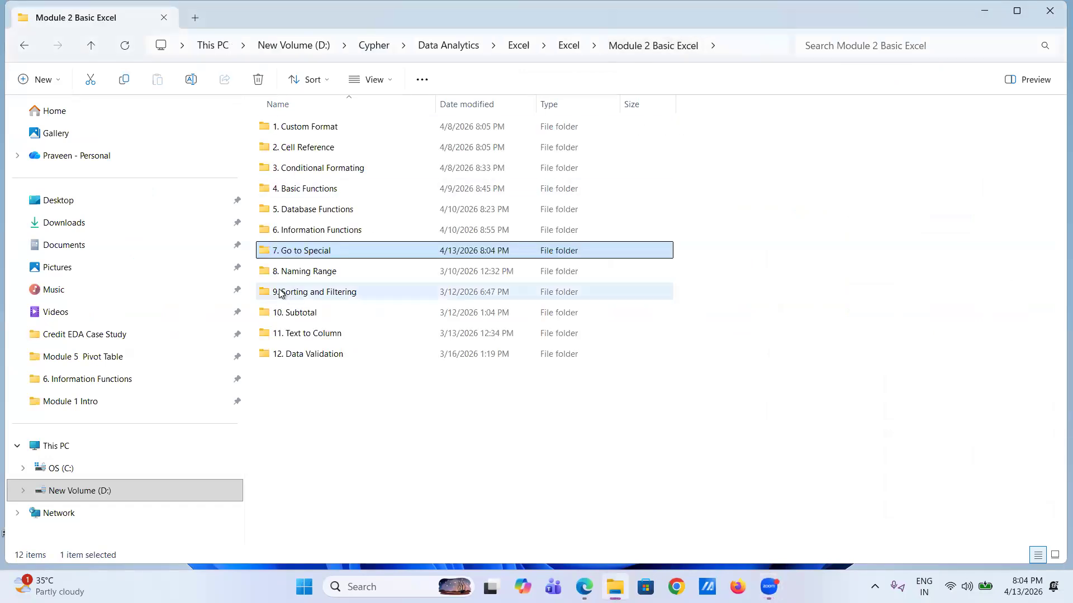
double_click(296, 273)
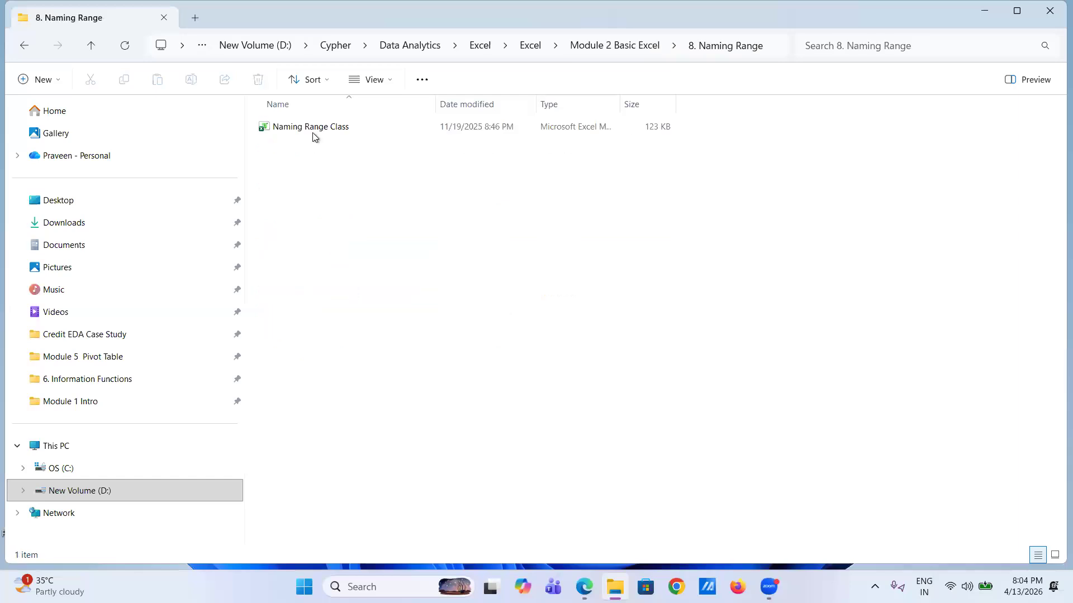
double_click(312, 132)
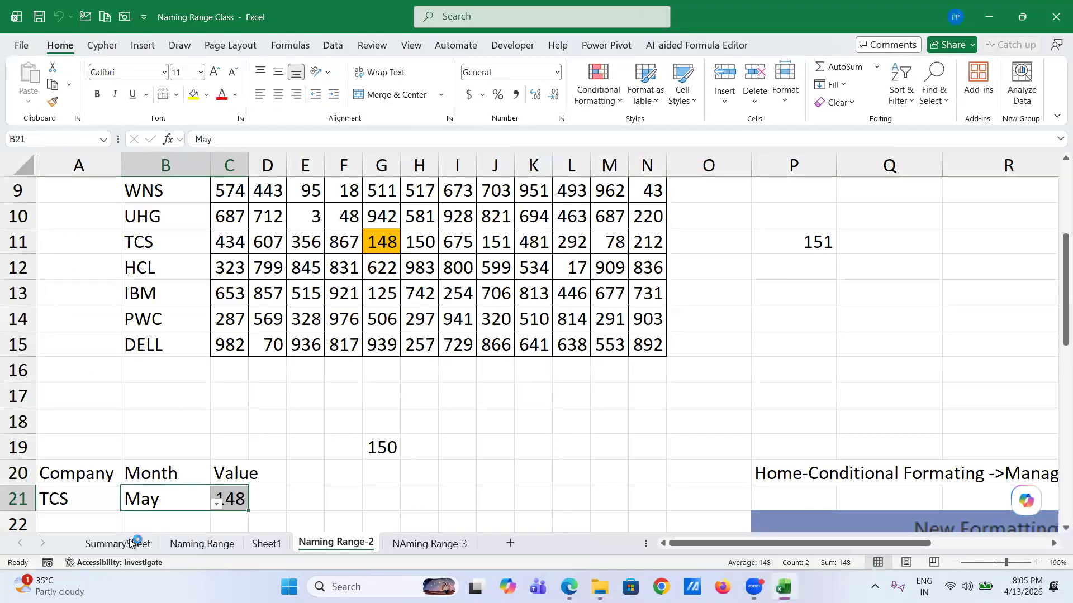
- On SummarySheet, show the NAMING RANGE notes from row 1 and select empty cell Q7
click(130, 543)
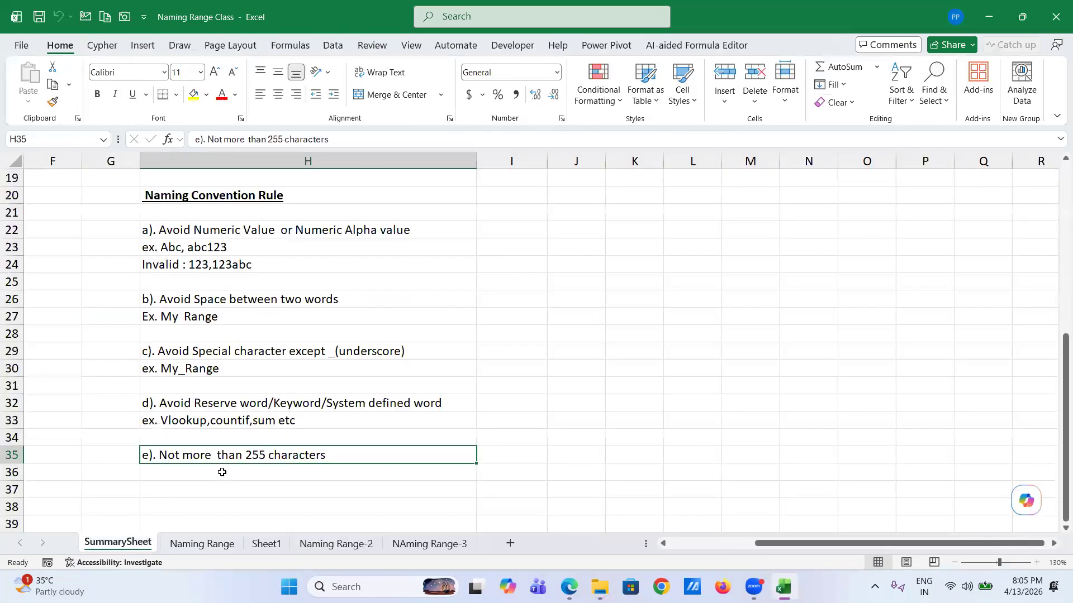
scroll(256, 298, up, 4)
scroll(256, 298, up, 3)
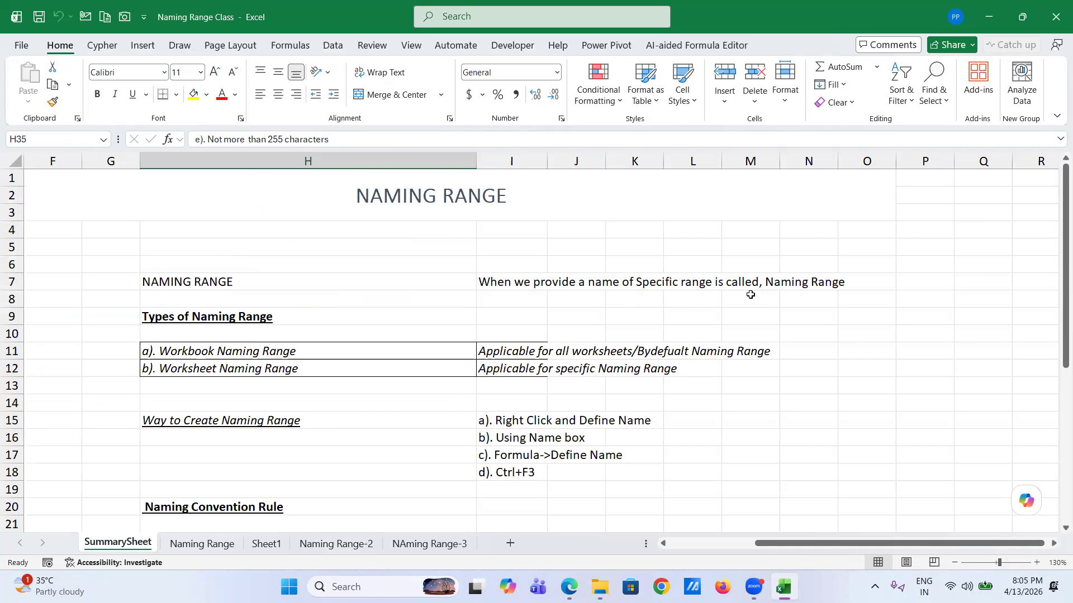
scroll(750, 295, right, 3)
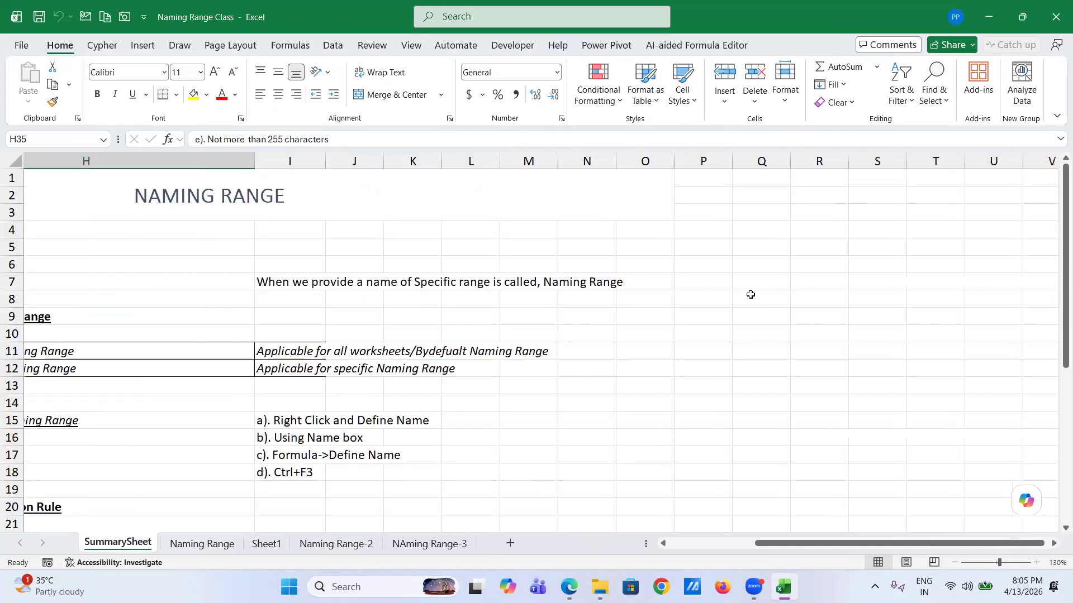
click(583, 288)
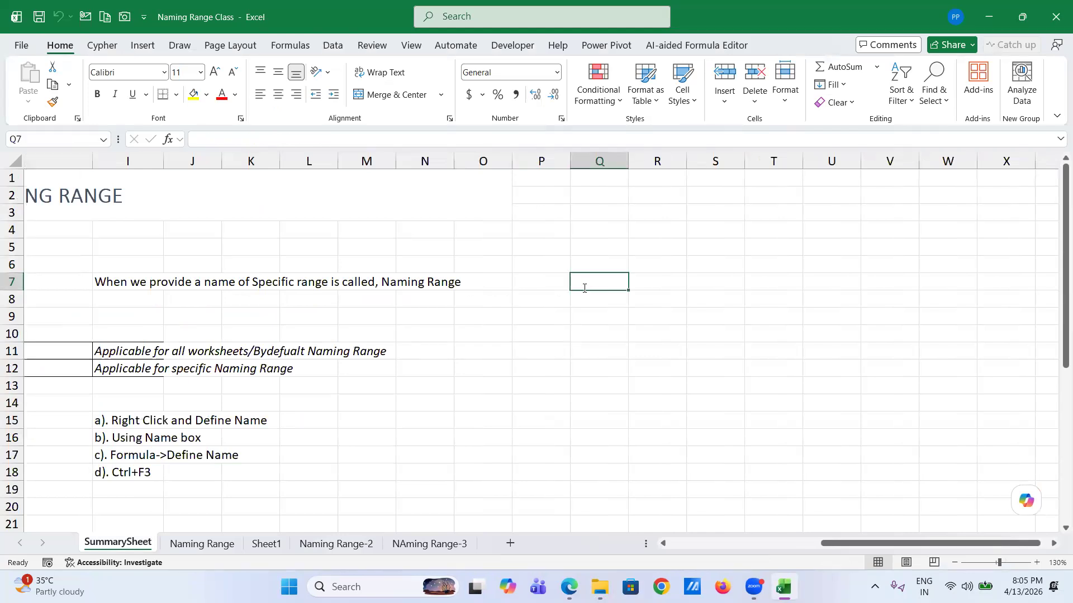
- Enter 45, 89, 34, 78 and 12 down cells Q7:Q11
text(45)
key(Return)
text(89)
key(Return)
text(34)
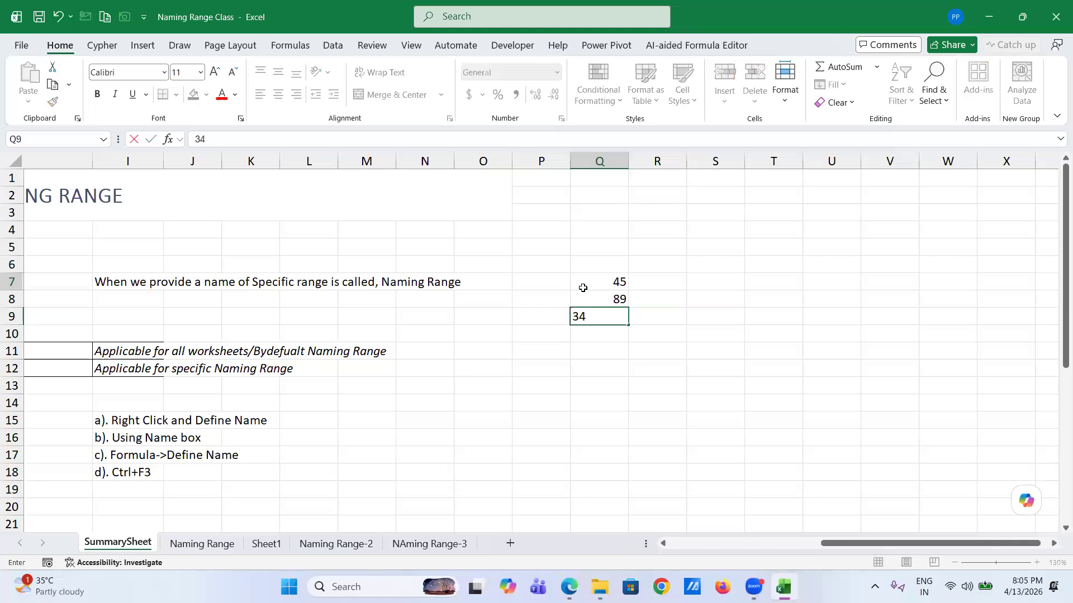
key(Return)
text(78)
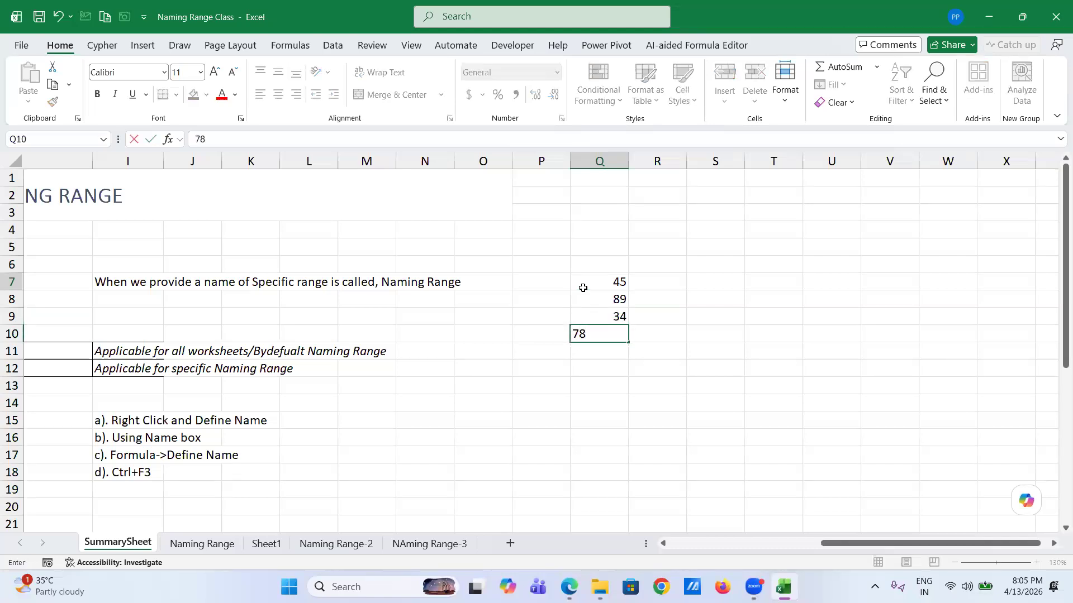
key(Return)
text(12)
key(Return)
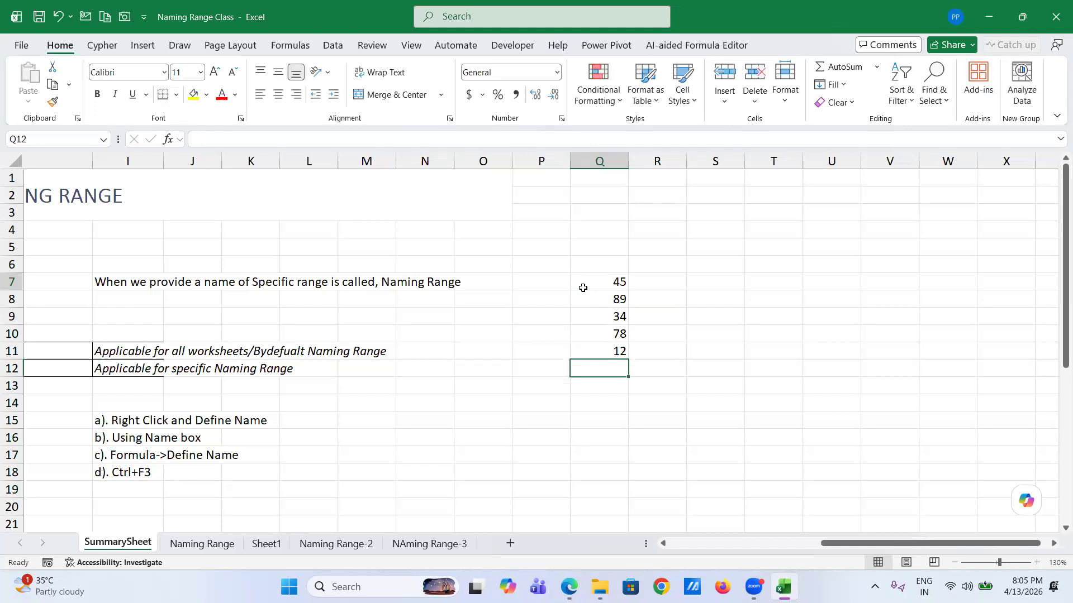
- Name Q7:Q11 'Age' in the Name Box, then verify it by jumping to Age
click(589, 281)
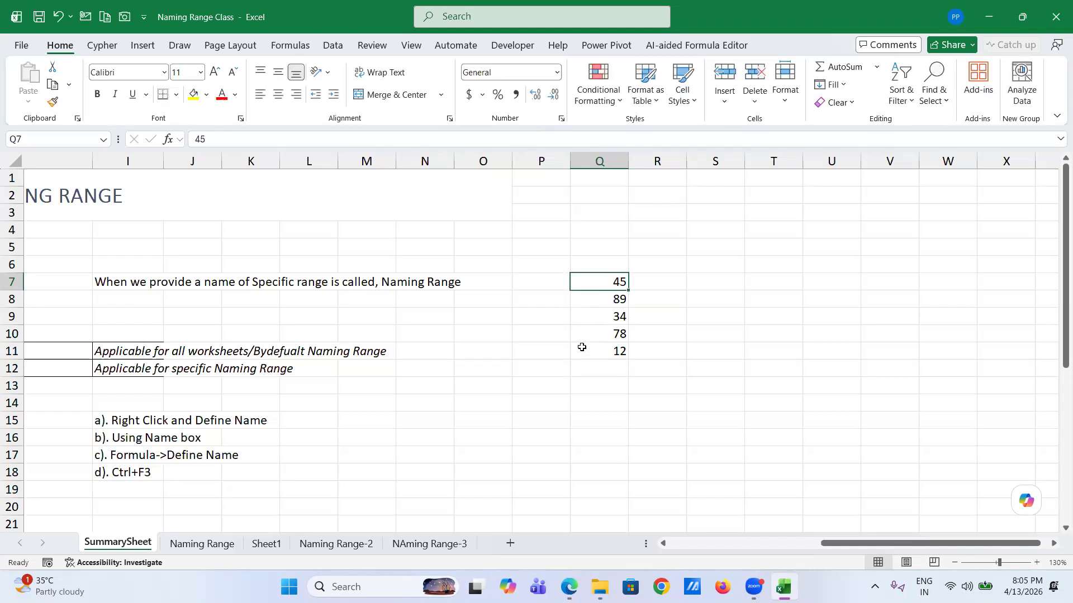
shift+click(582, 347)
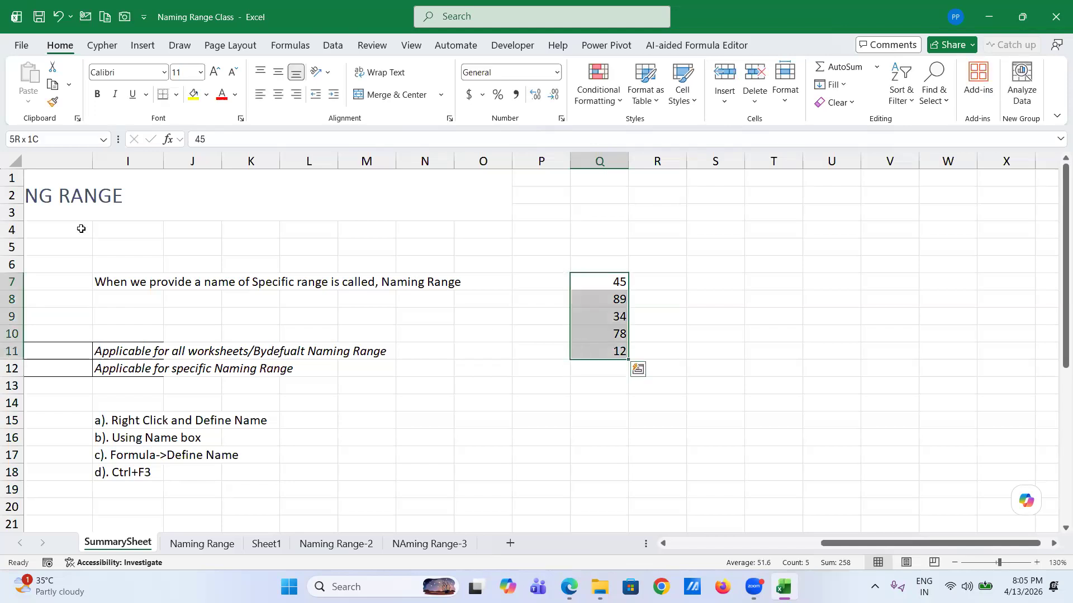
click(62, 138)
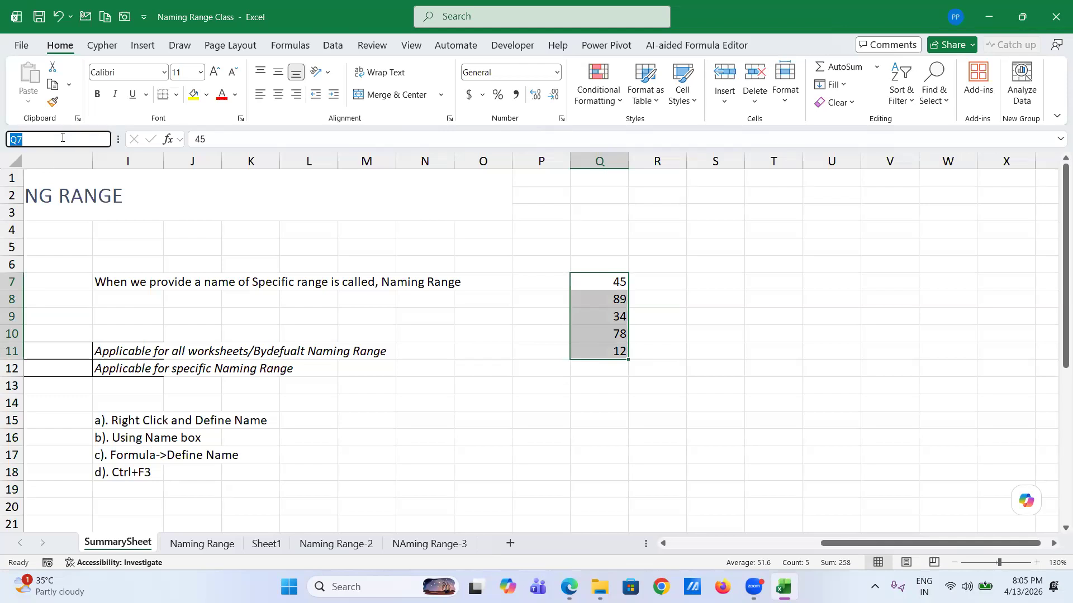
text(Age)
key(Return)
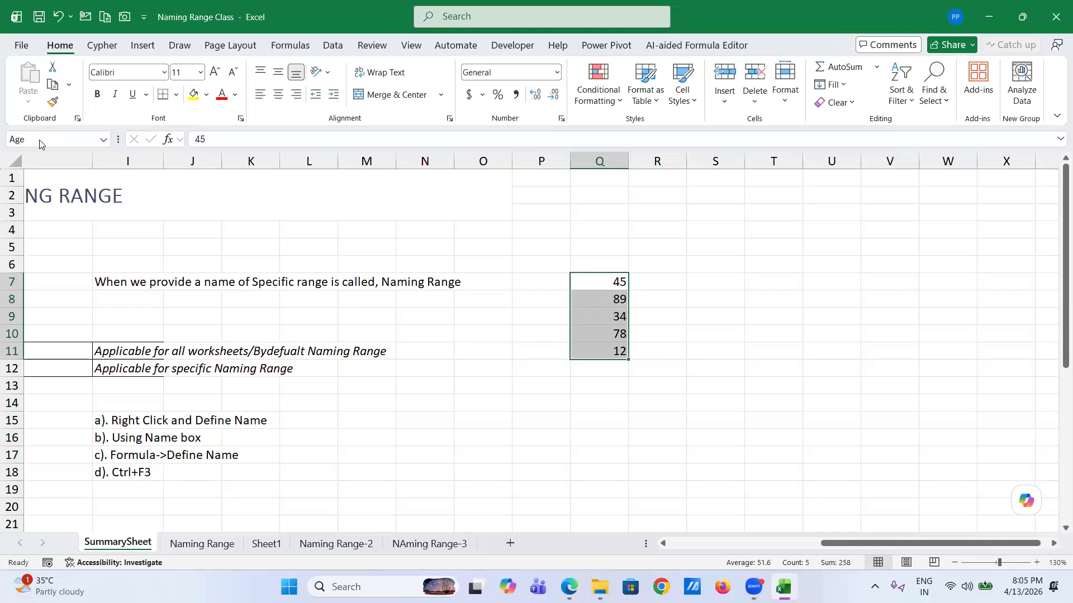
click(190, 314)
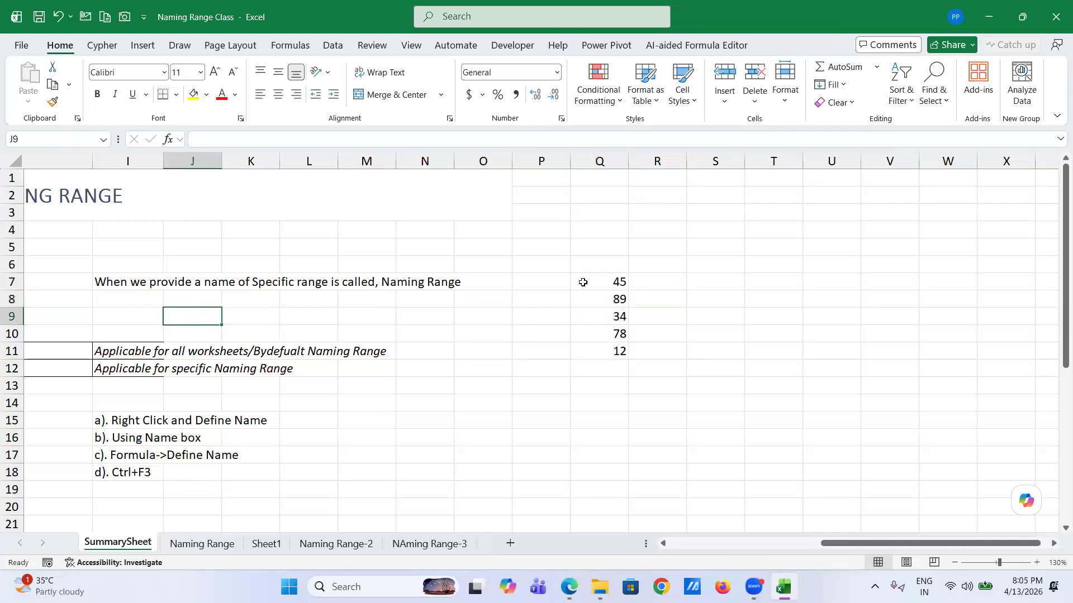
click(104, 140)
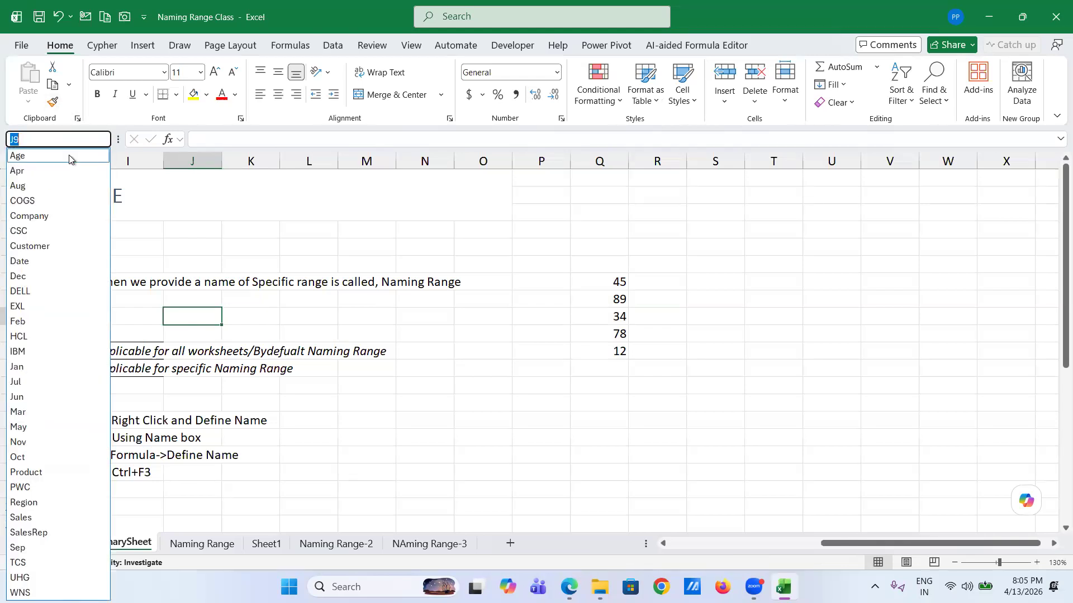
click(69, 156)
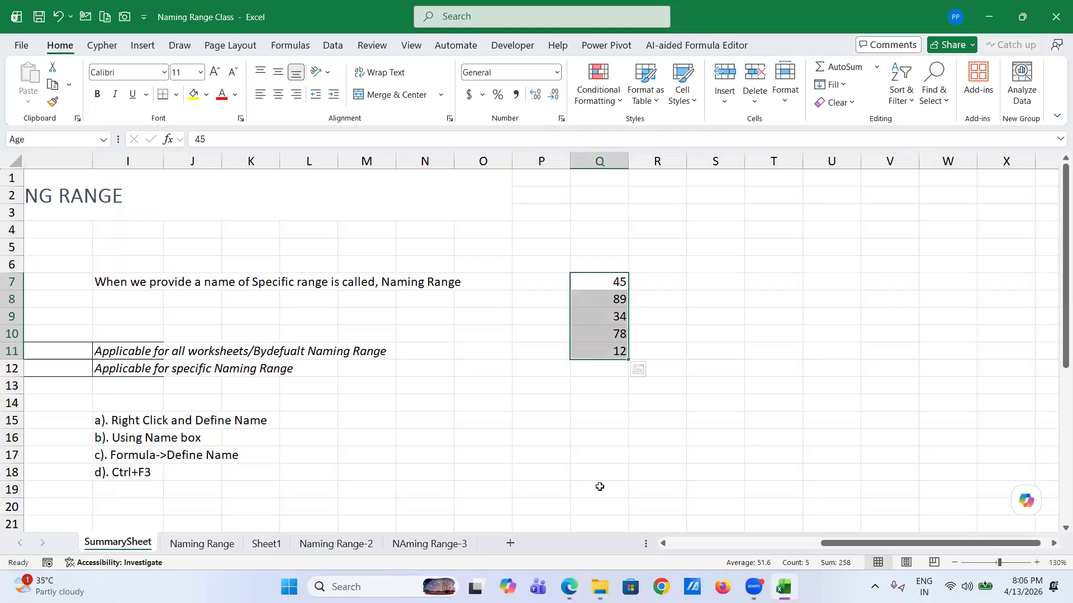
click(707, 280)
text(=)
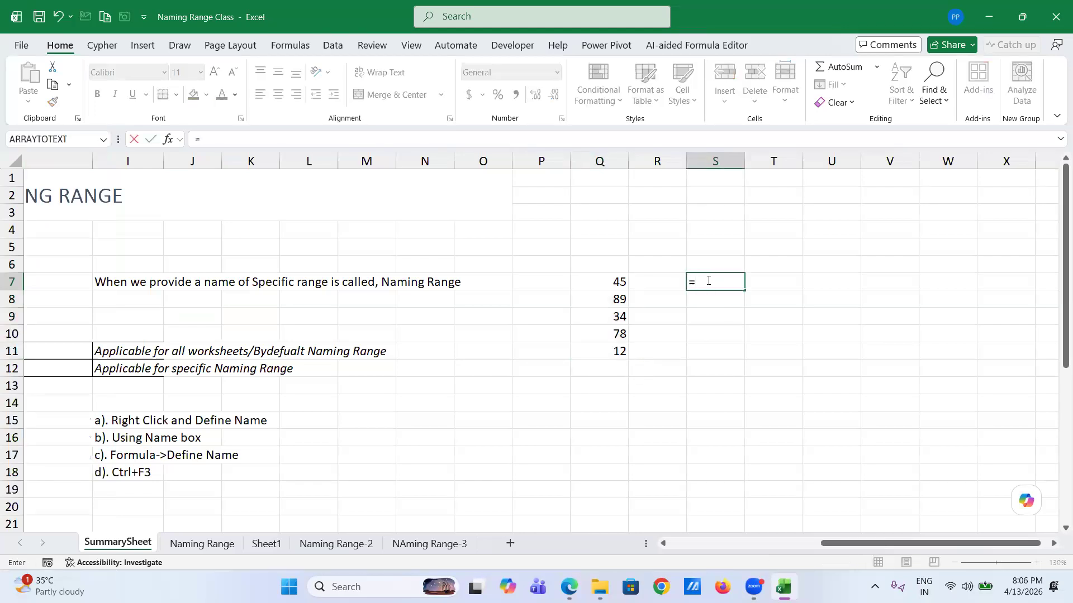
text(sum)
key(Tab)
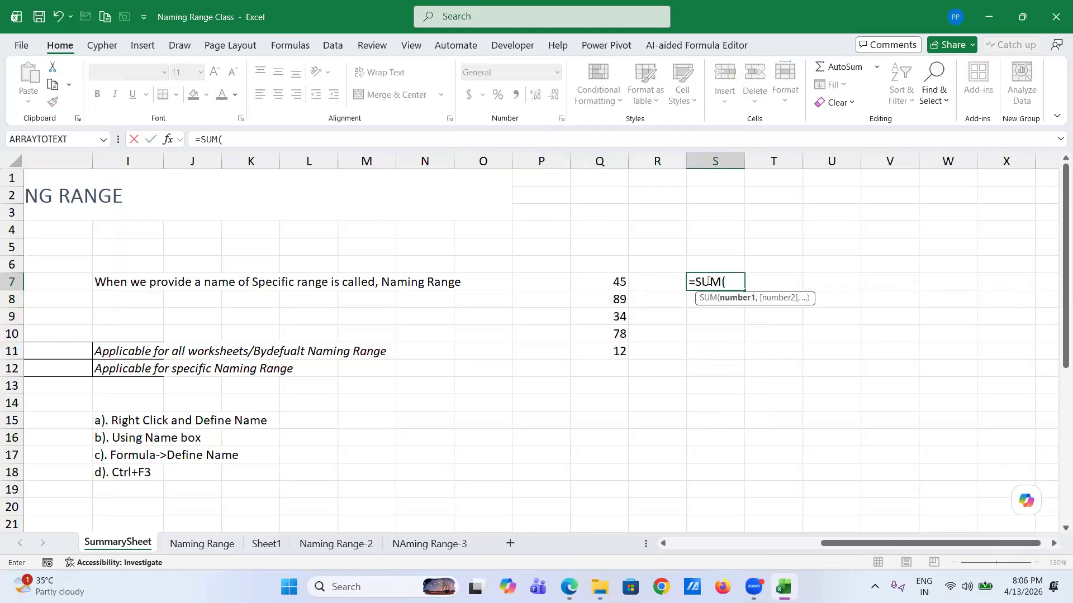
text(ag)
key(Tab)
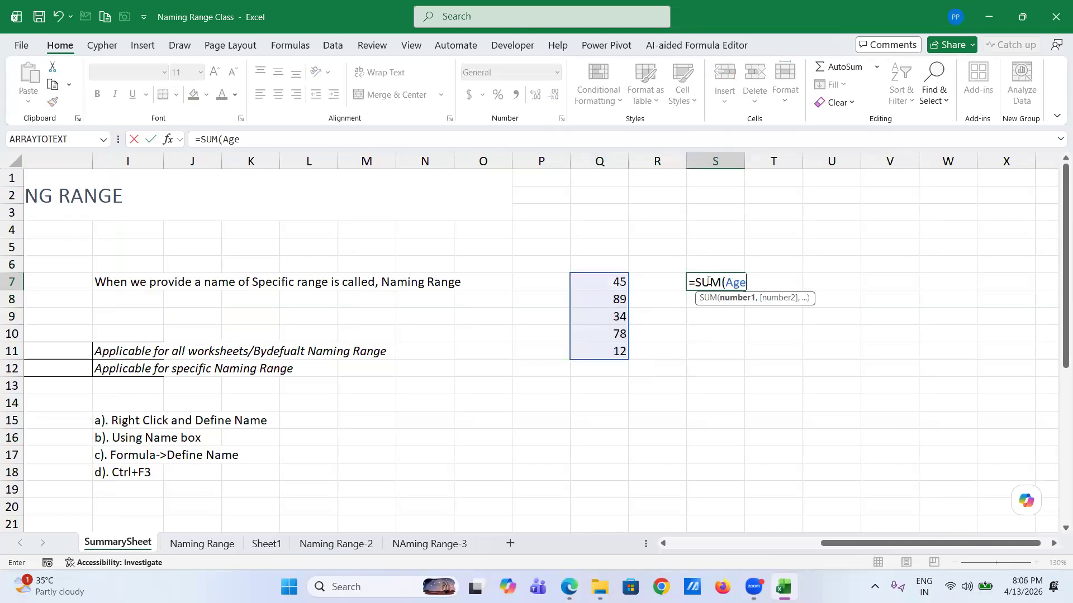
text())
key(Return)
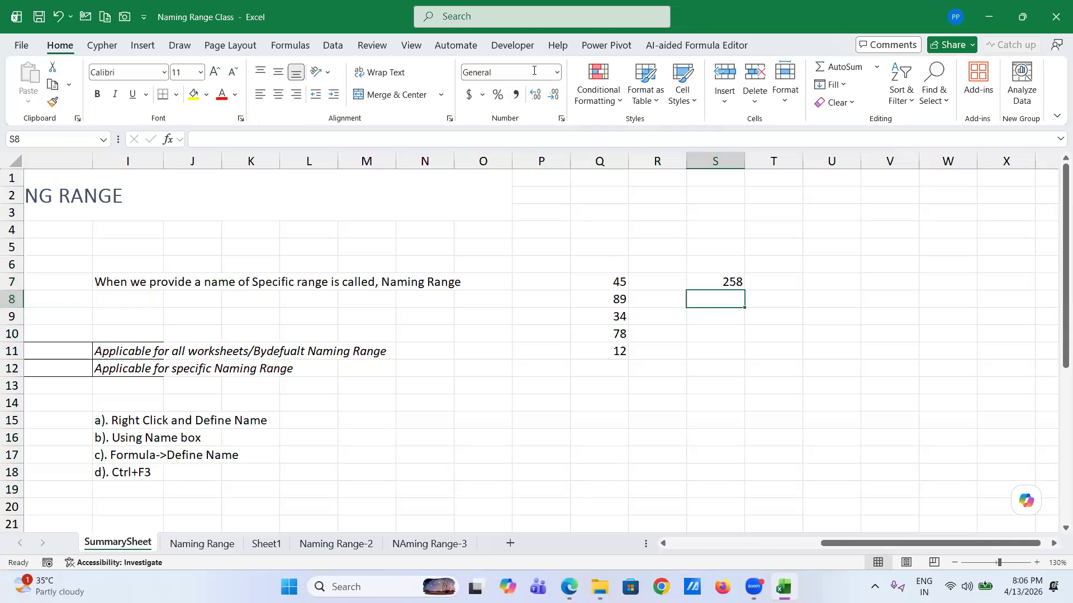
- Delete all names, including Age, in Name Manager, leaving S7 showing #NAME?
click(289, 45)
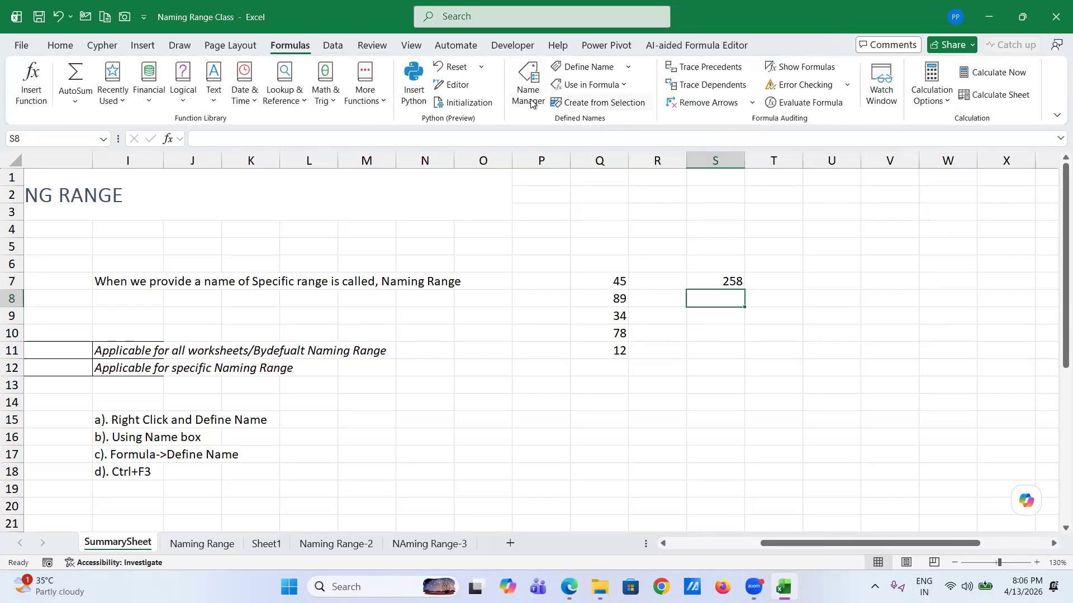
click(528, 95)
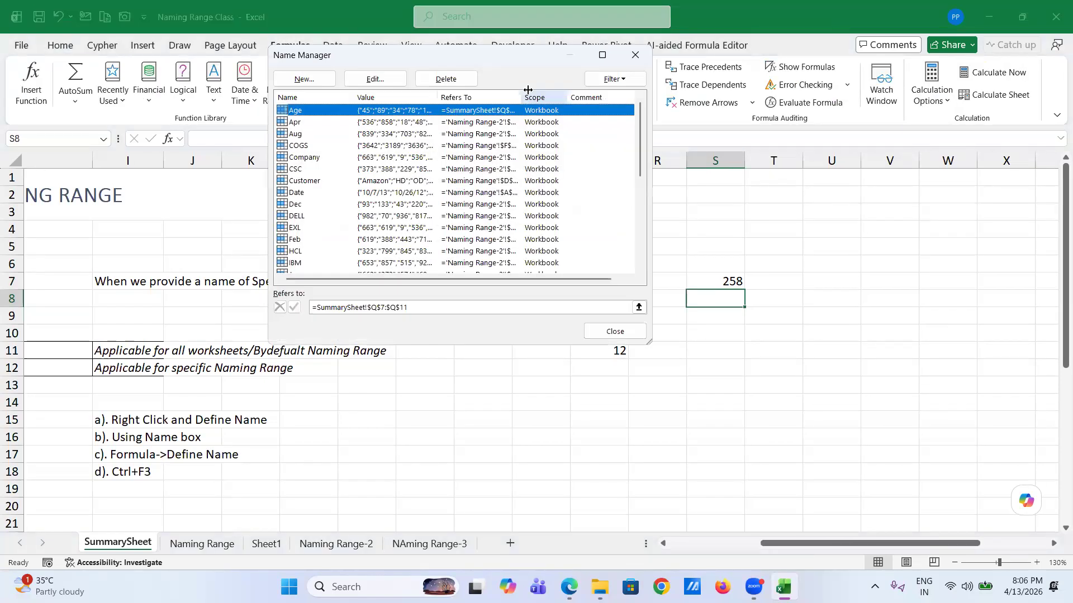
scroll(411, 256, down, 6)
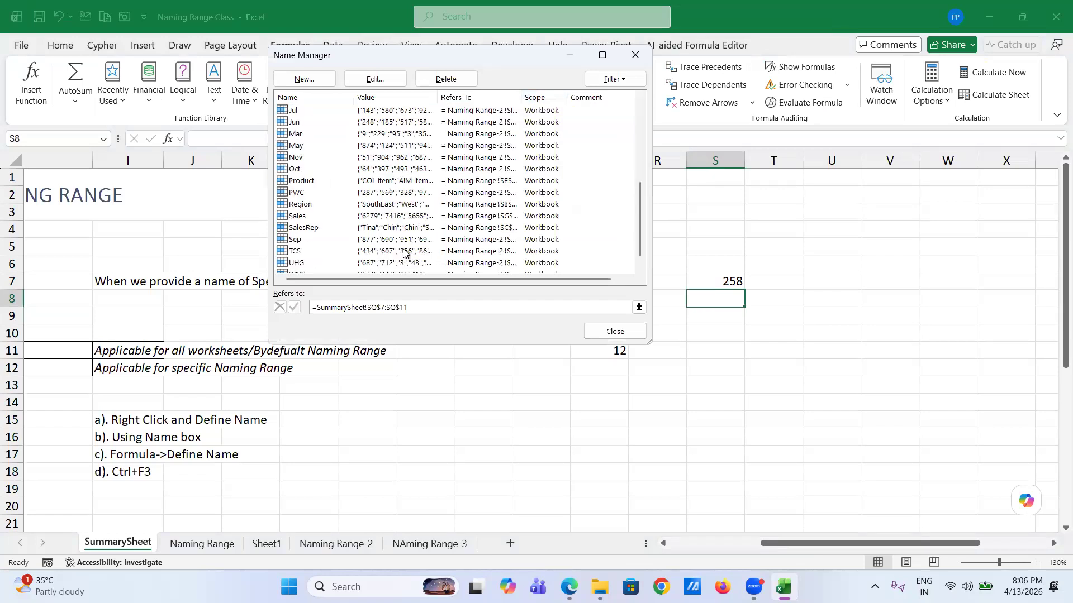
shift+click(315, 264)
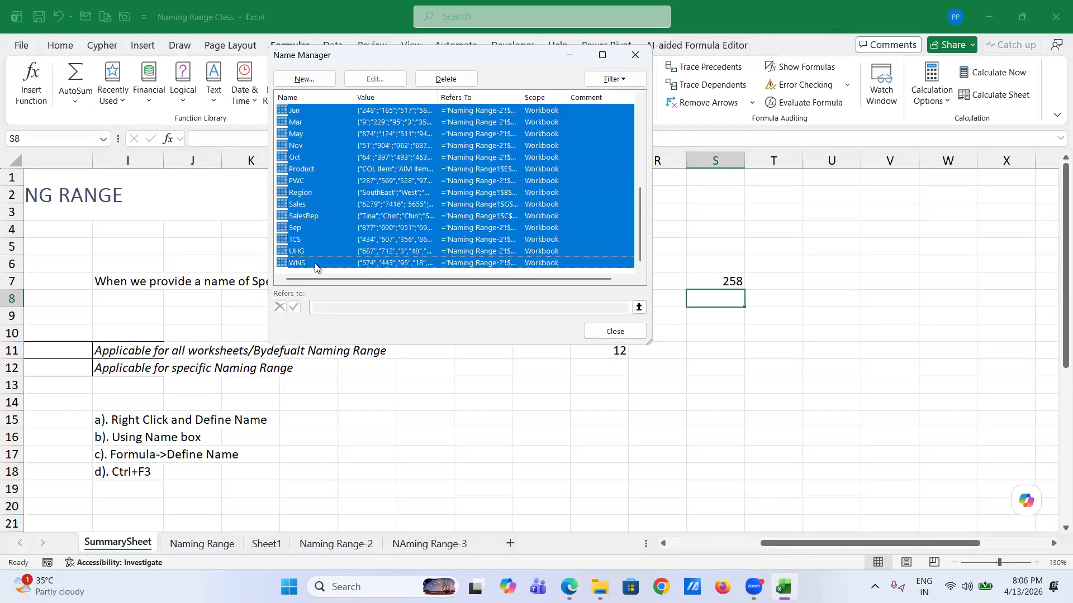
click(453, 78)
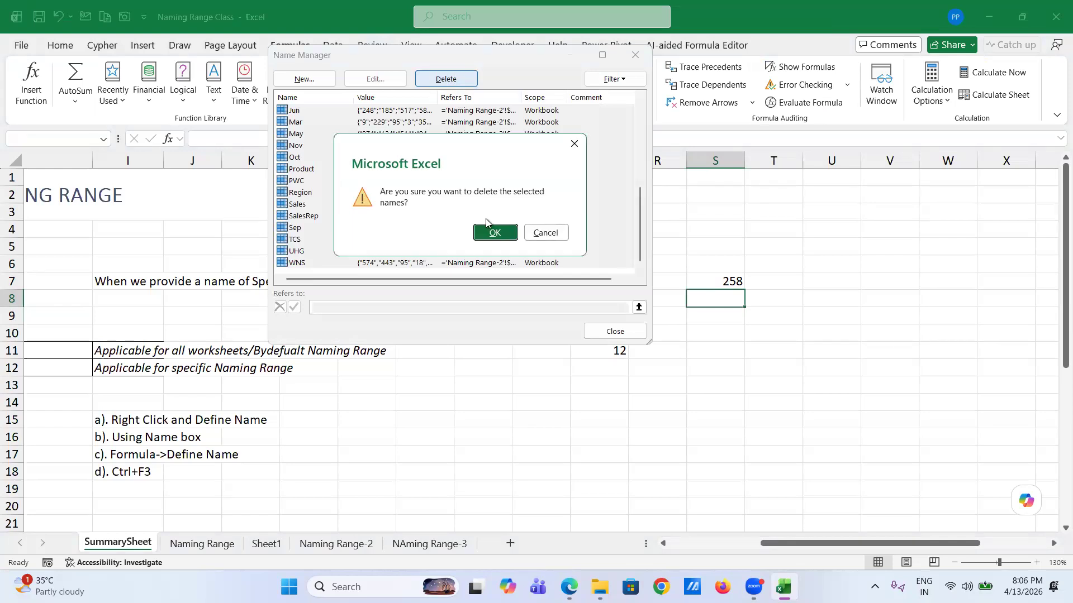
click(492, 235)
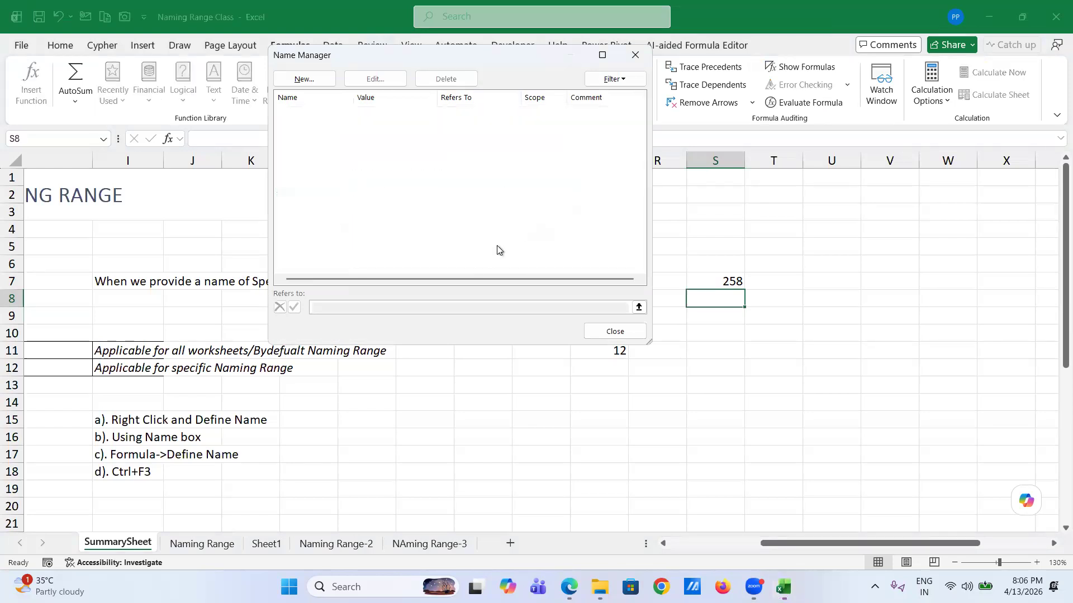
click(608, 334)
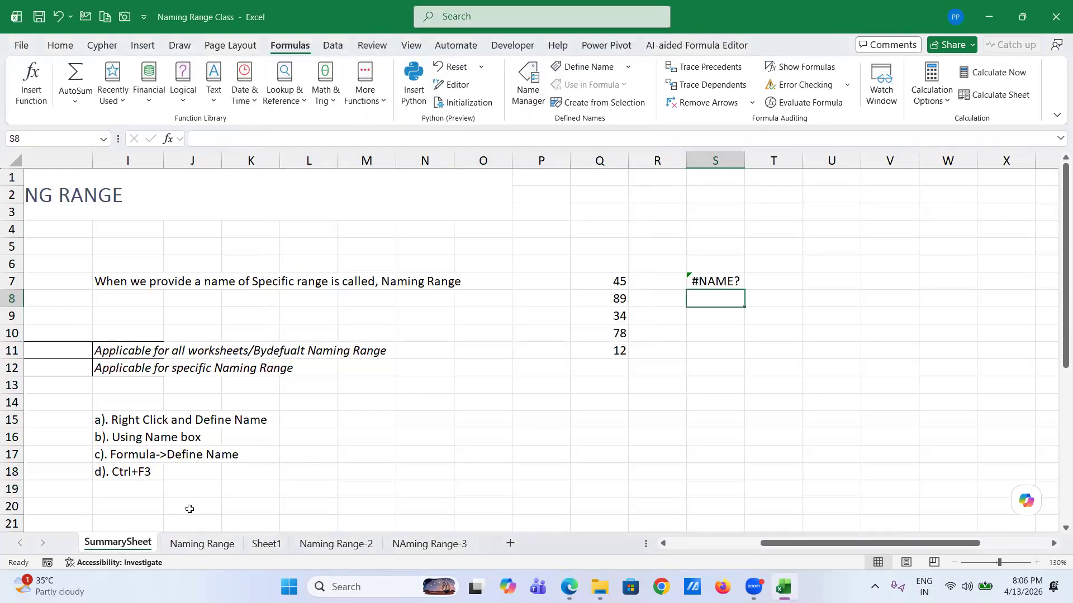
- Select the Naming Range sheet's sales table A1:G2003 and open Create from Selection
click(202, 543)
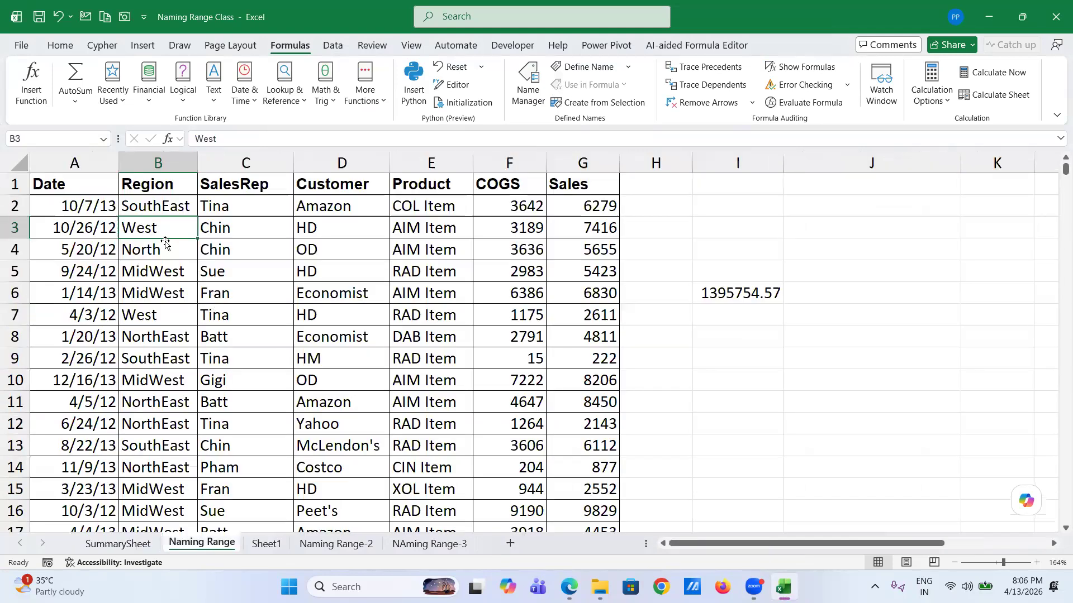
click(86, 206)
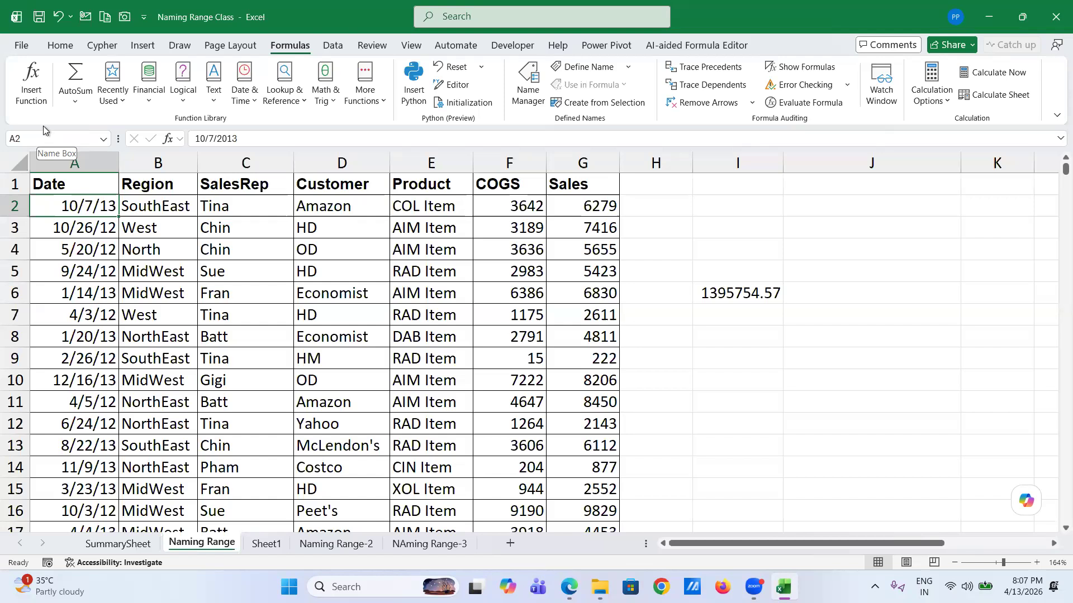
click(53, 182)
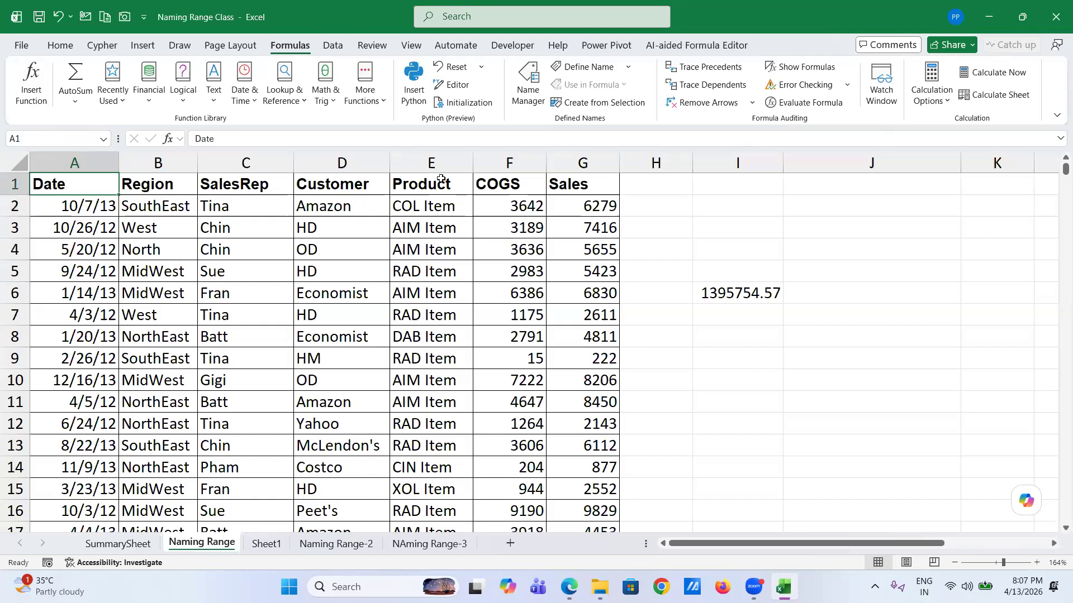
shift+click(598, 188)
key(ctrl+shift+Down)
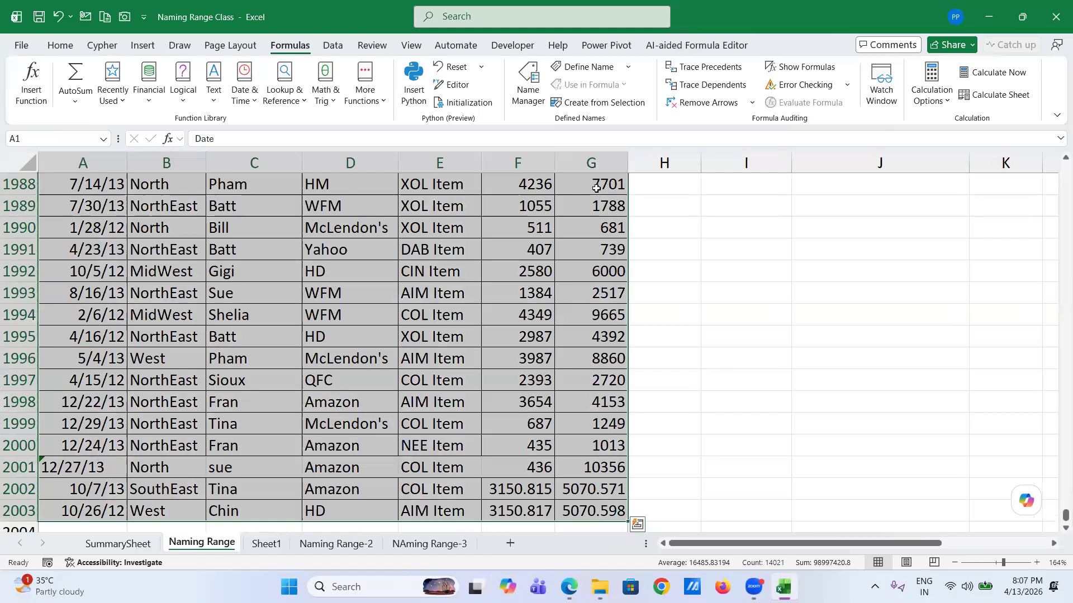
click(607, 106)
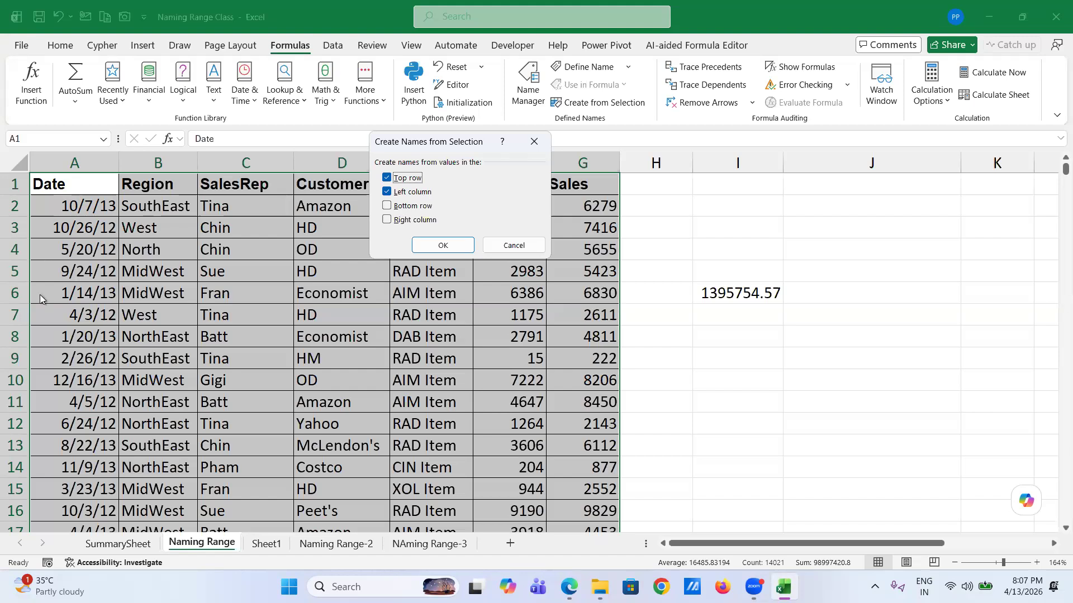
- Create names from the top row only: Date, Region, SalesRep, Customer, Product, COGS, Sales
click(387, 192)
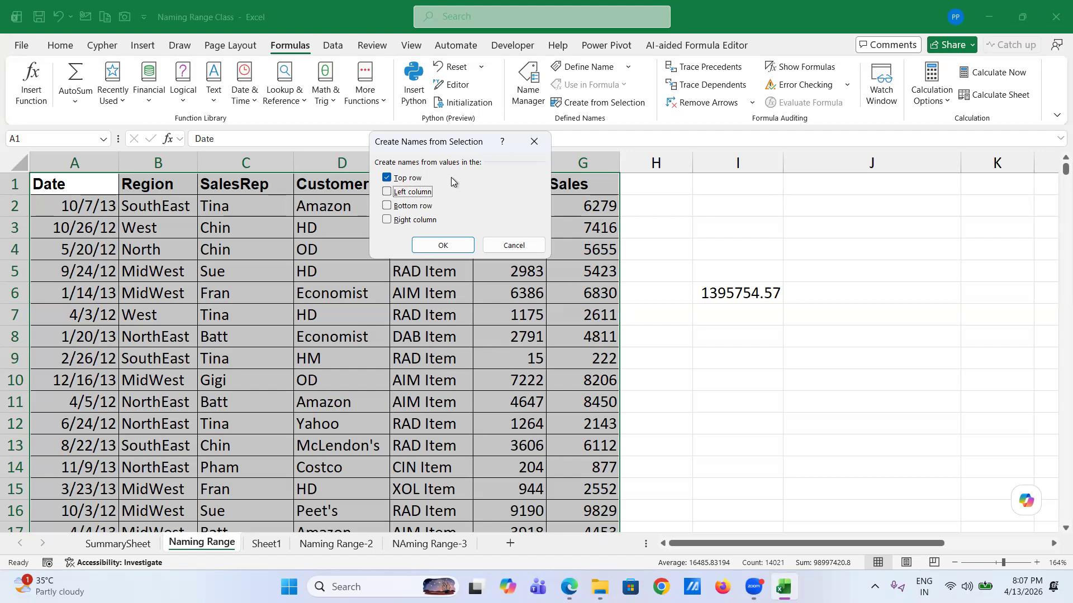
click(455, 246)
click(107, 142)
click(107, 140)
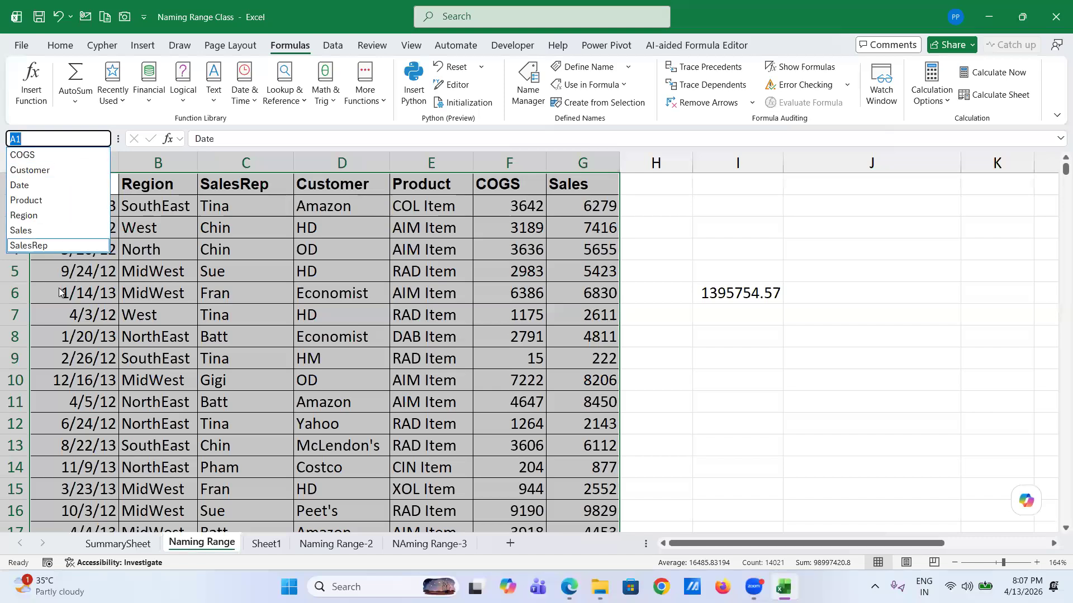
- Jump to the COGS and Customer names, confirming each covers its column's 2002 data cells
click(49, 158)
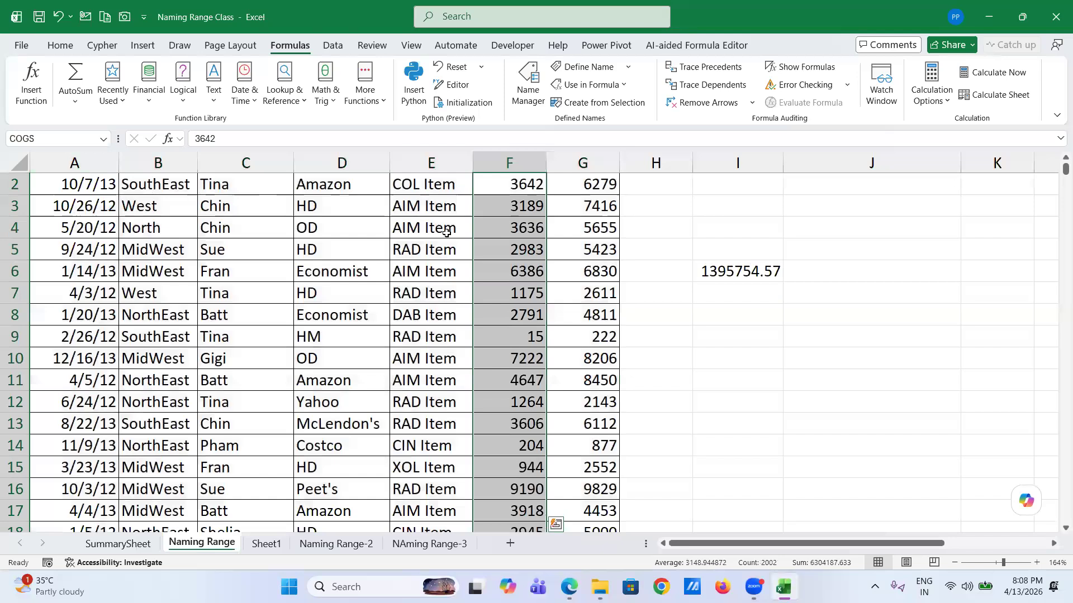
scroll(507, 170, up, 1)
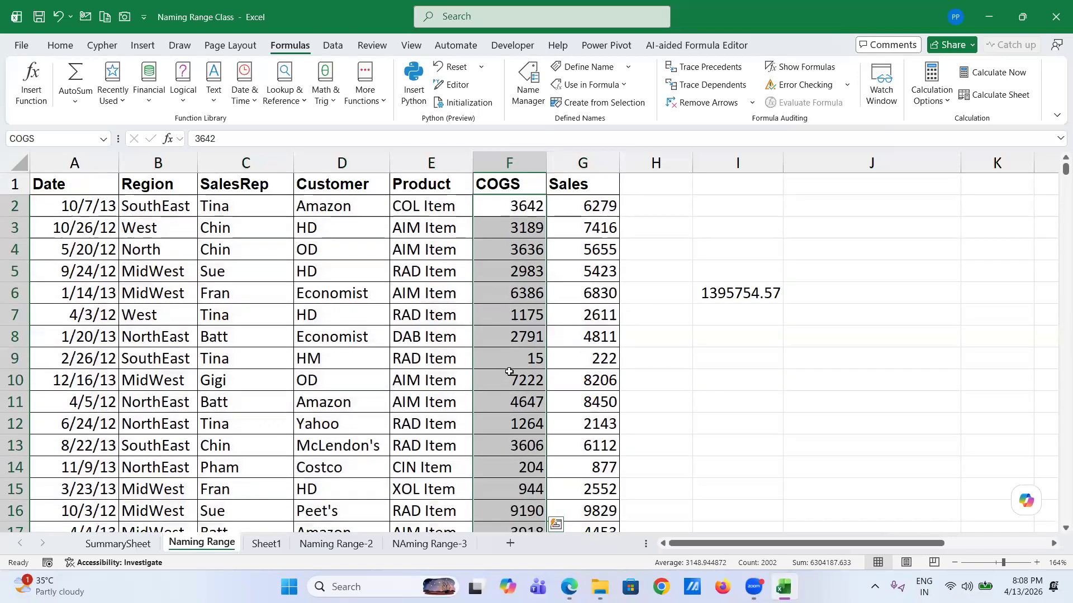
click(106, 140)
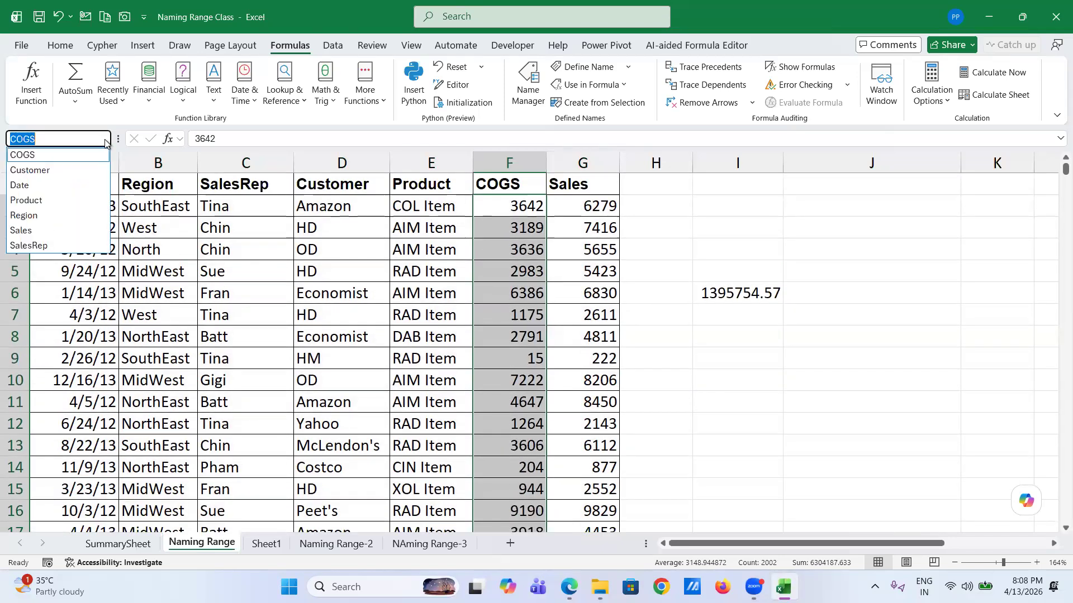
click(69, 169)
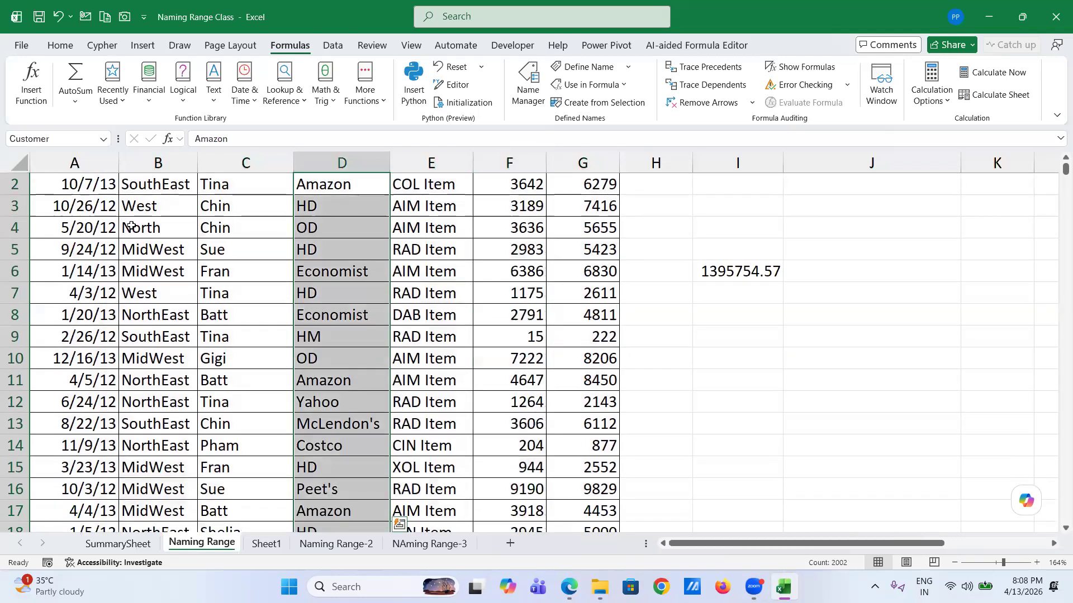
scroll(337, 199, up, 1)
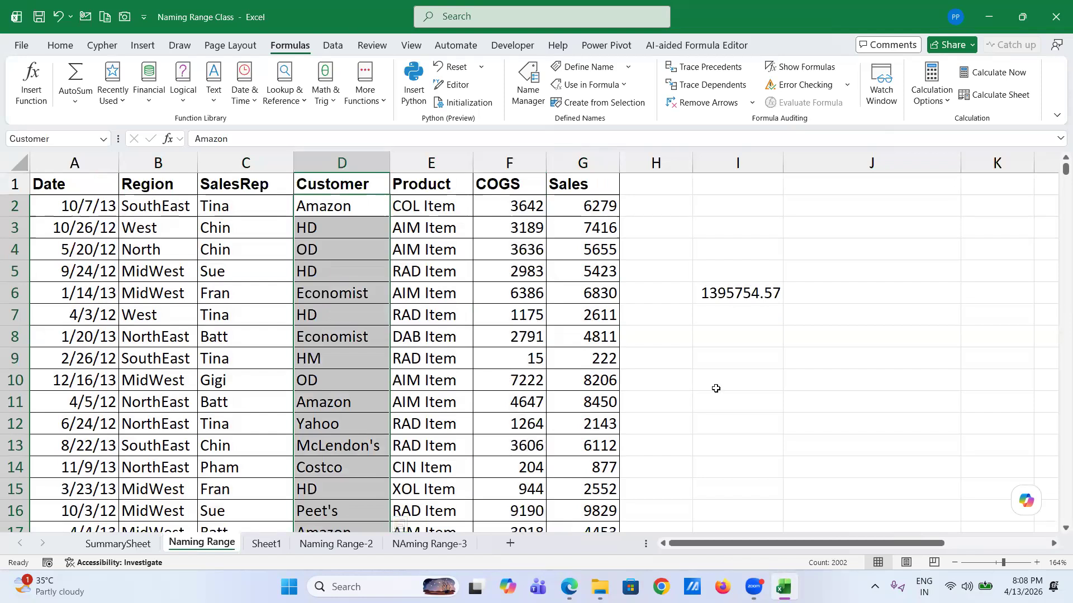
- Clear the old Amazon SUMIF result 1395754.57 from I6, then select I4
click(739, 292)
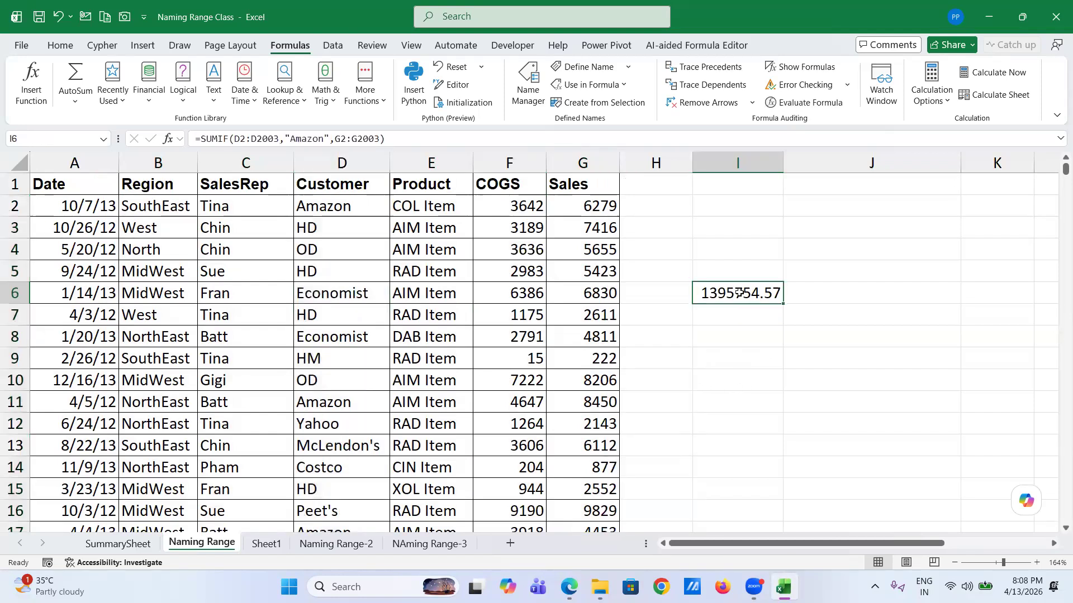
key(Delete)
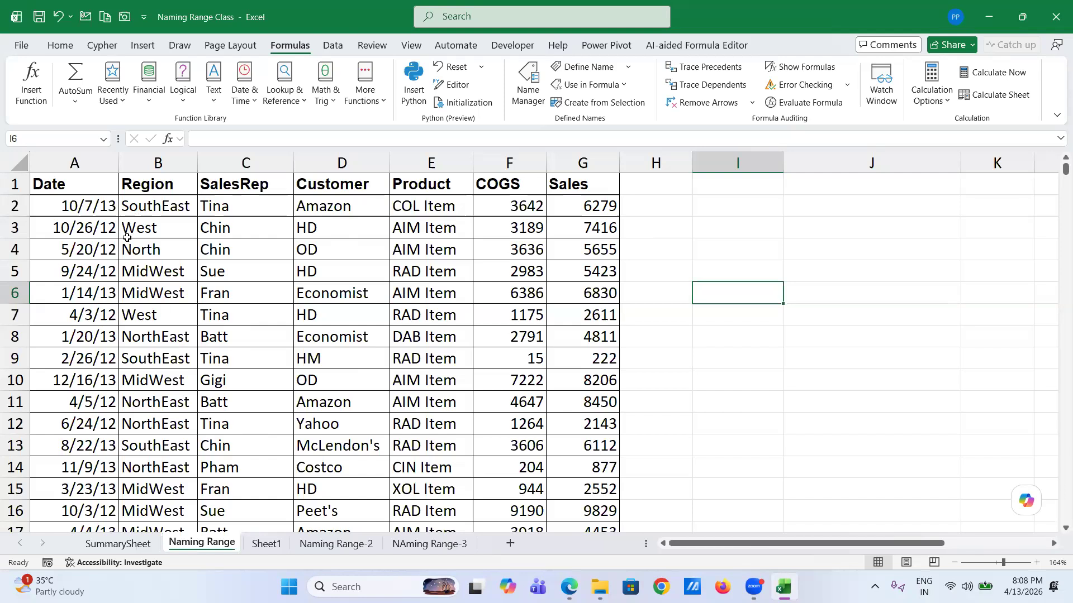
click(719, 249)
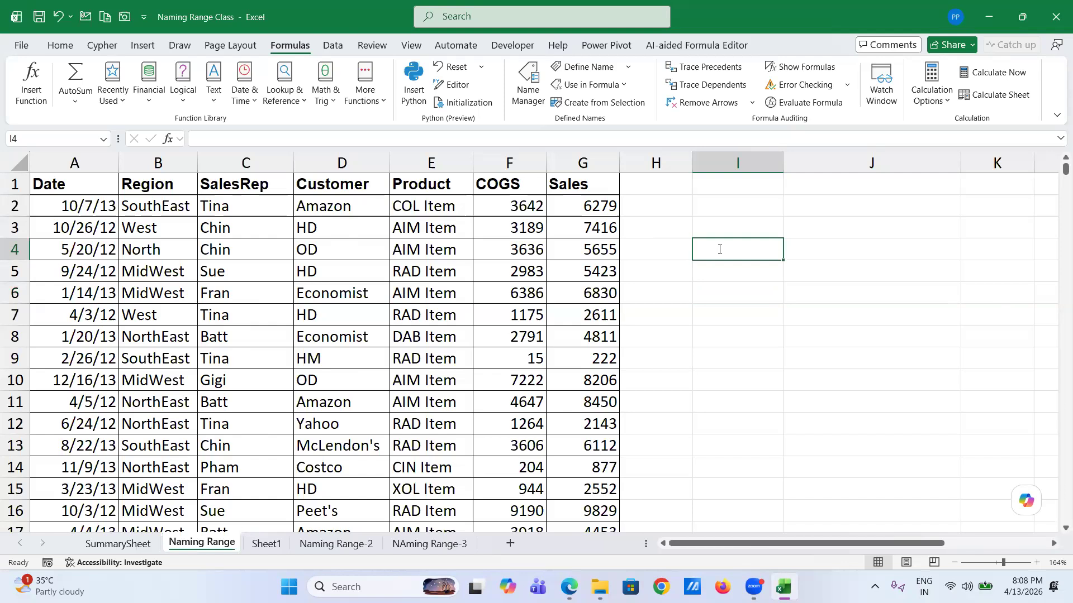
- Enter =SUMIF(SalesRep, the sales rep's name, Sales) in I4, returning 1049821.57
text(=s)
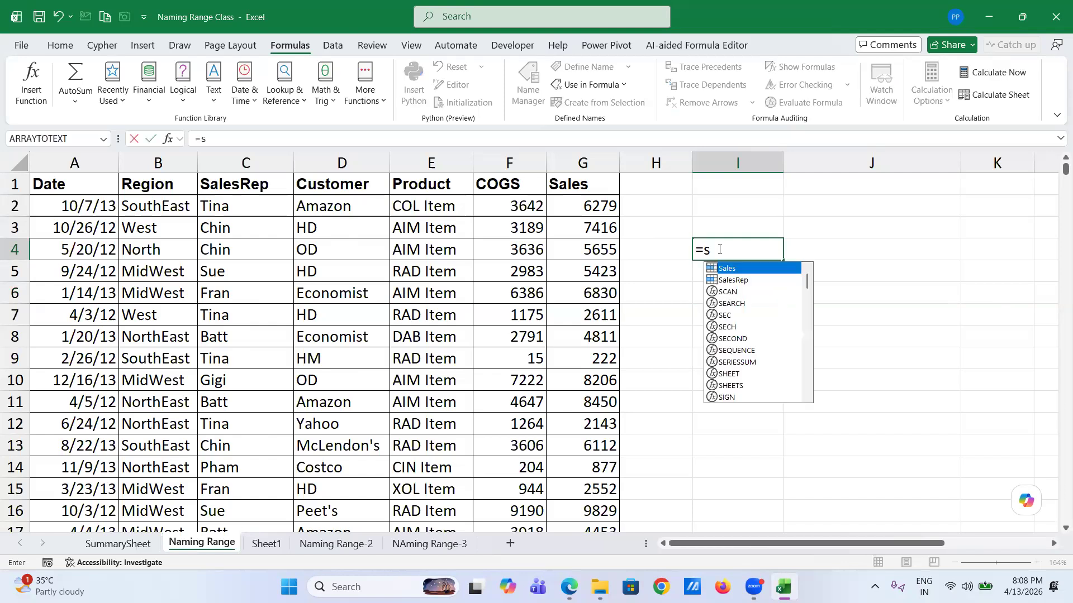
text(umif)
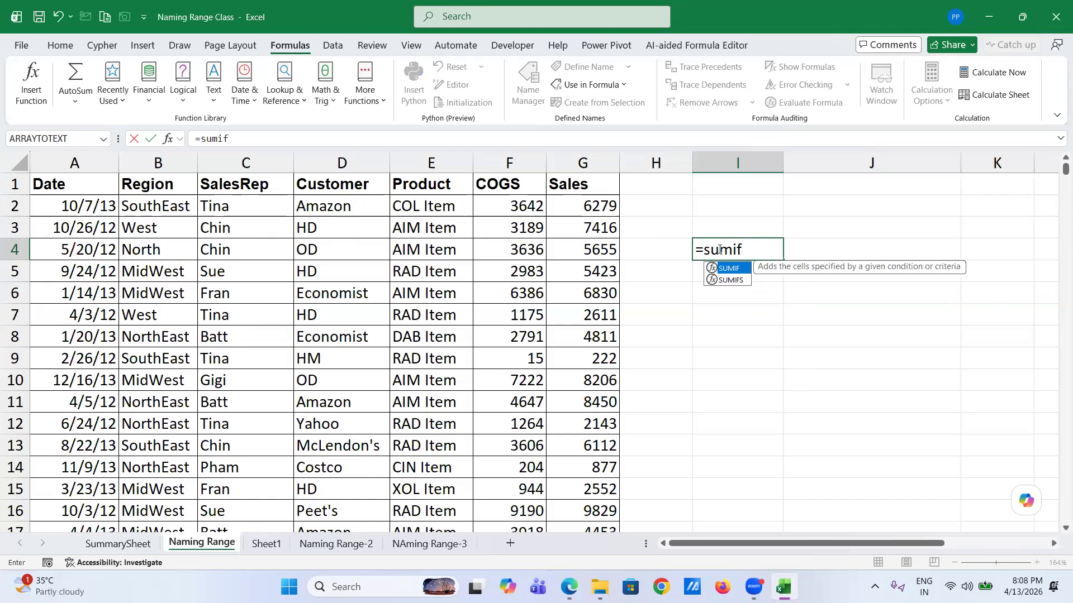
key(Tab)
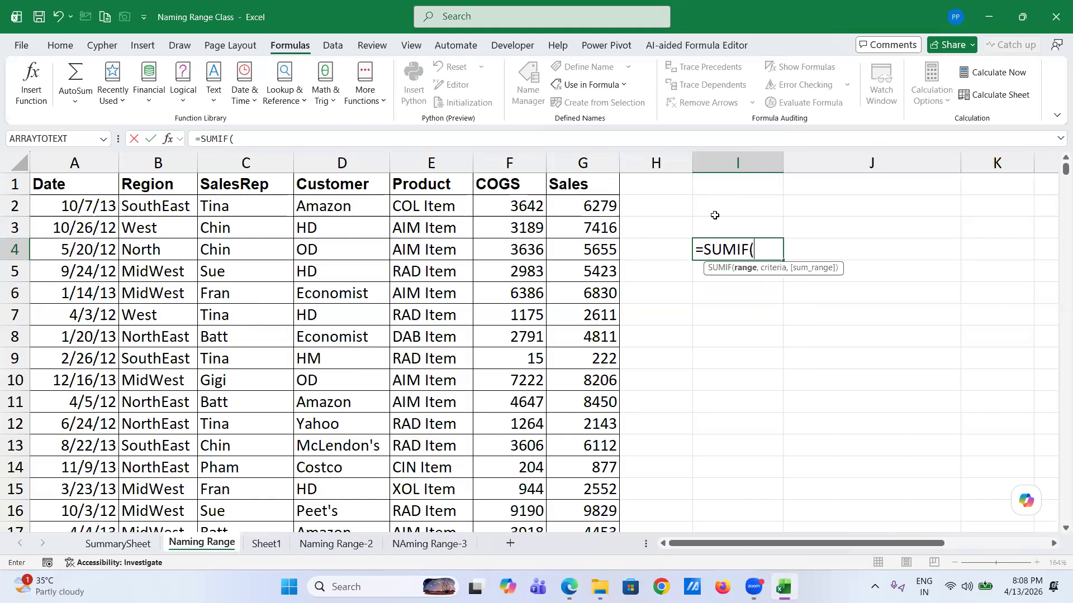
text(sl)
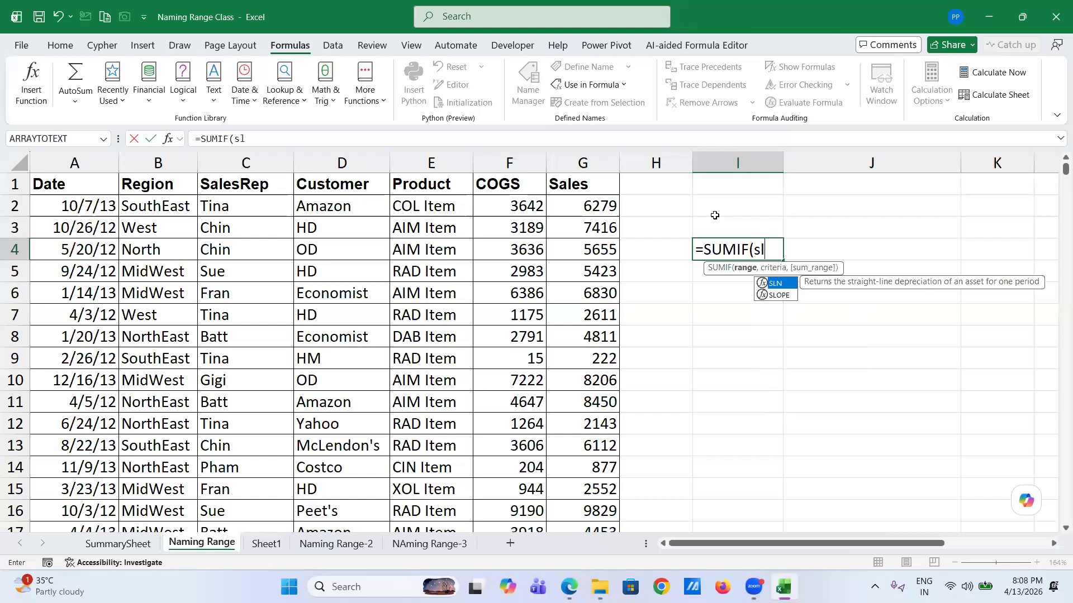
key(BackSpace)
text(a)
key(Down)
key(Tab)
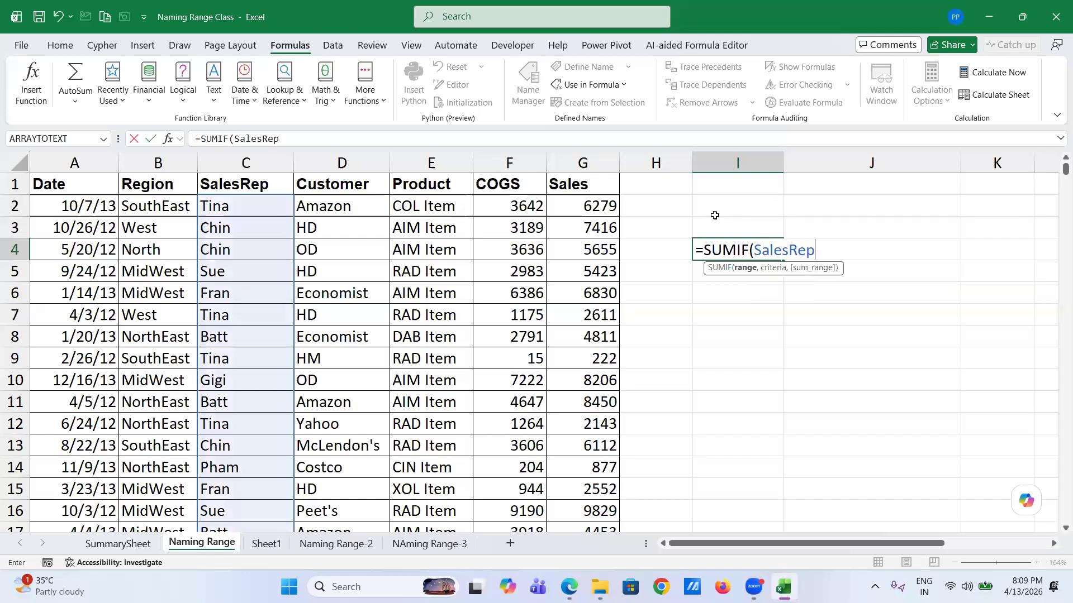
text(,)
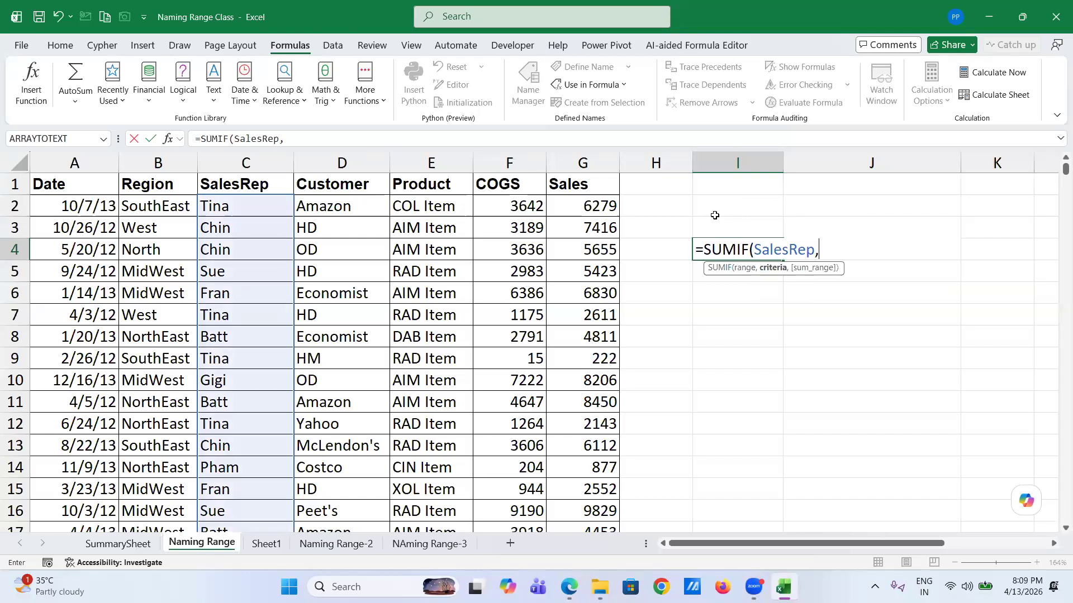
text(")
text(Tina)
text(")
text(,)
text(sal)
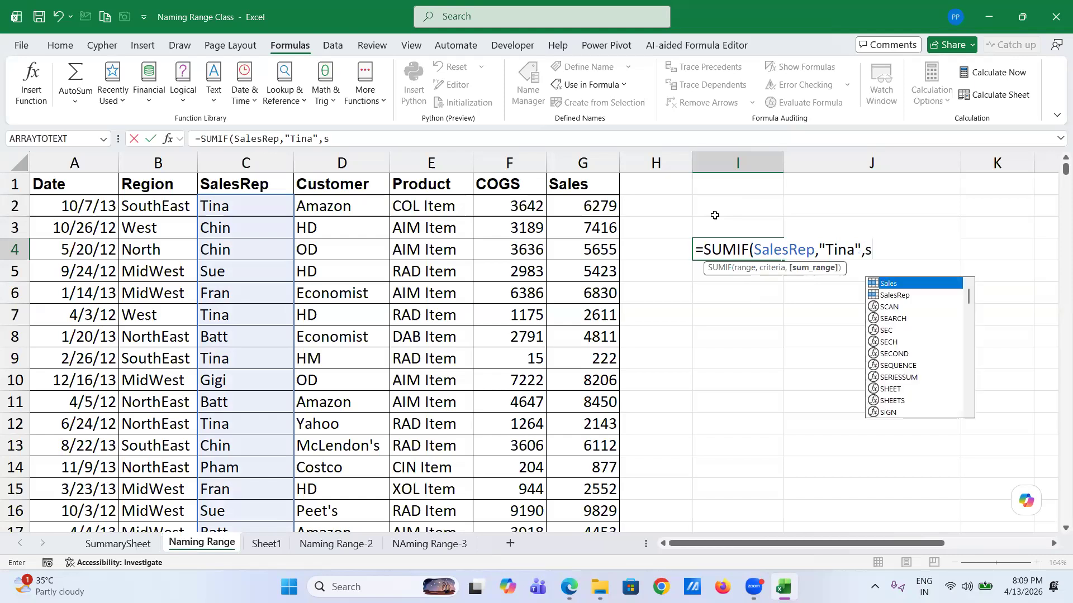
key(Tab)
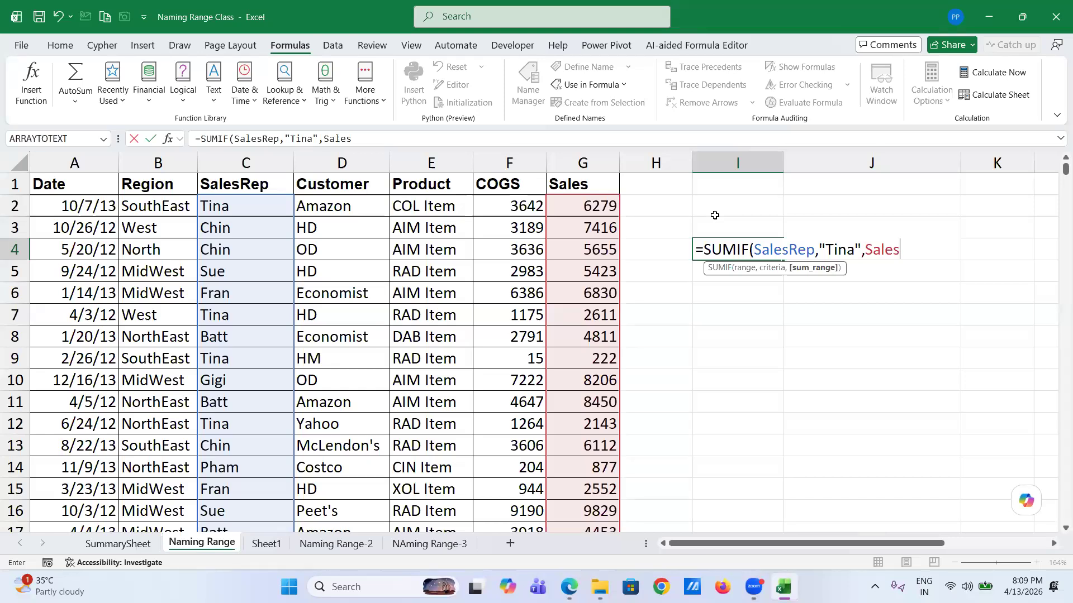
text())
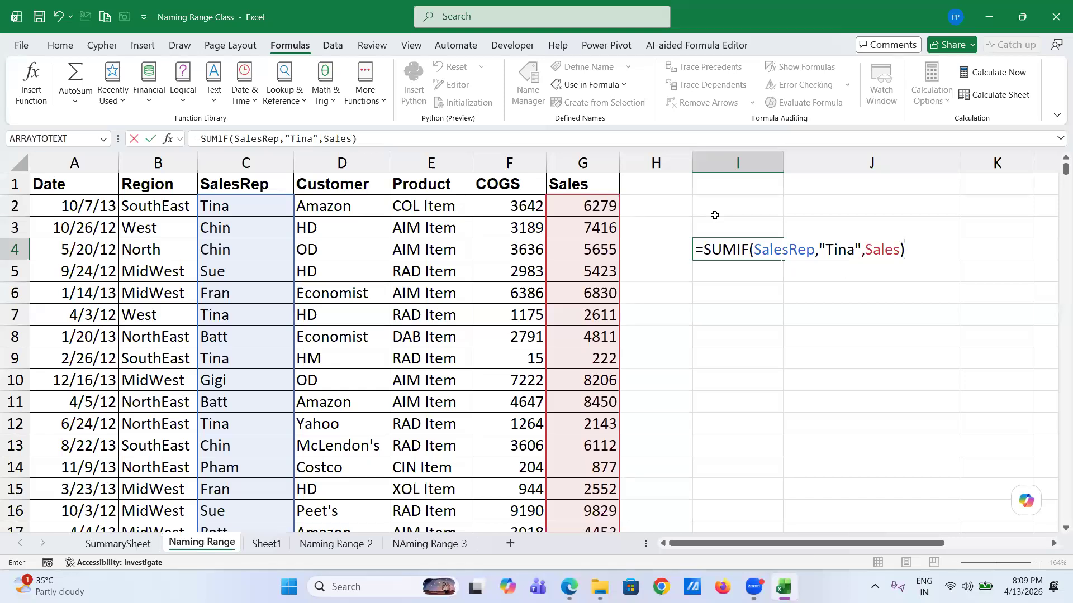
key(Return)
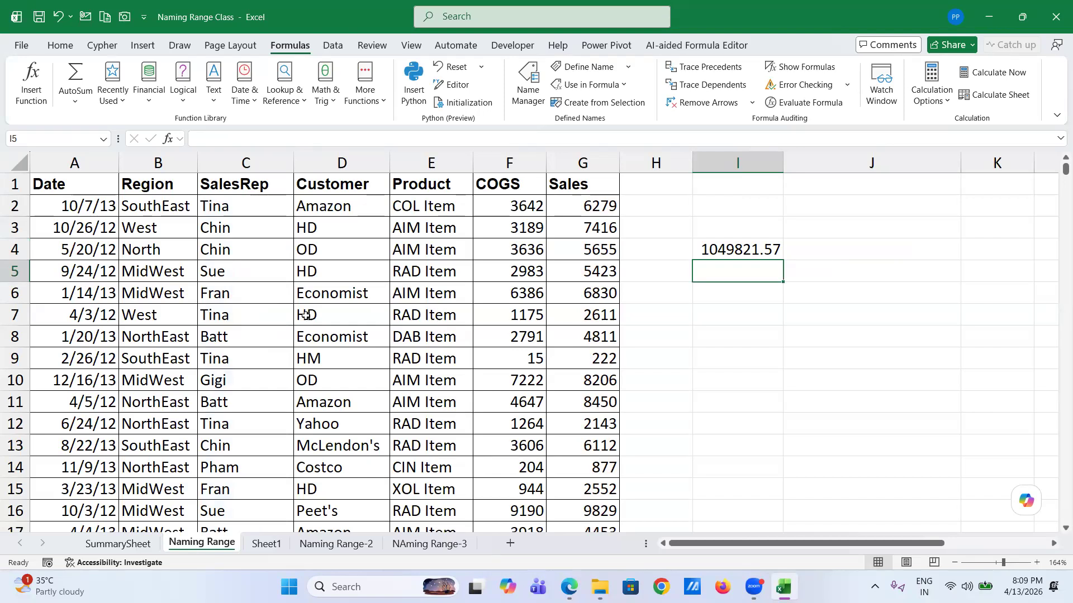
- Jump to the end of the sales data and select the first empty Date cell, A2004
click(651, 187)
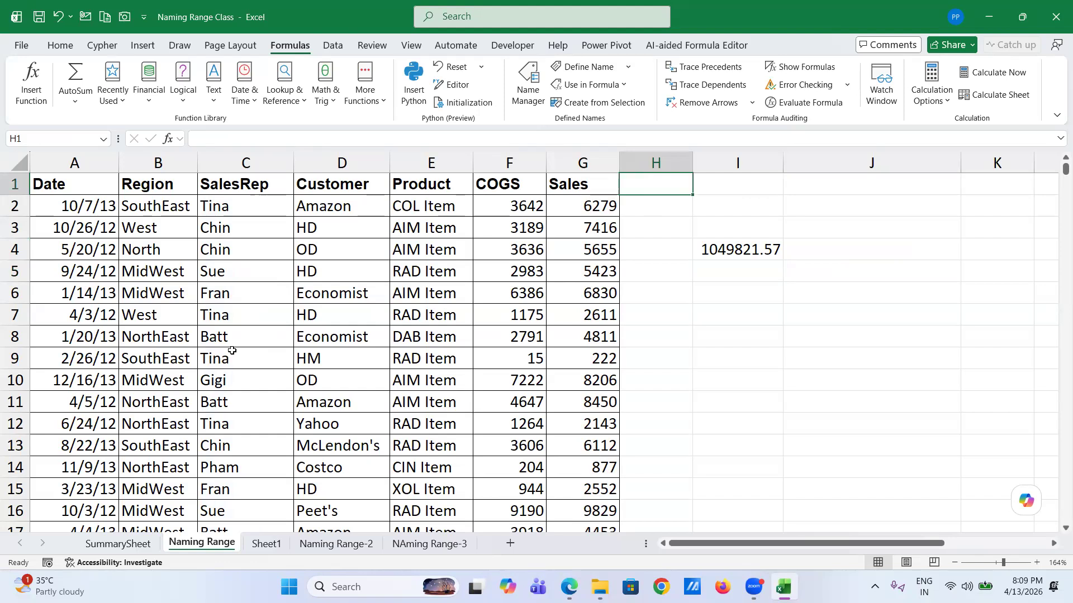
scroll(242, 342, down, 20)
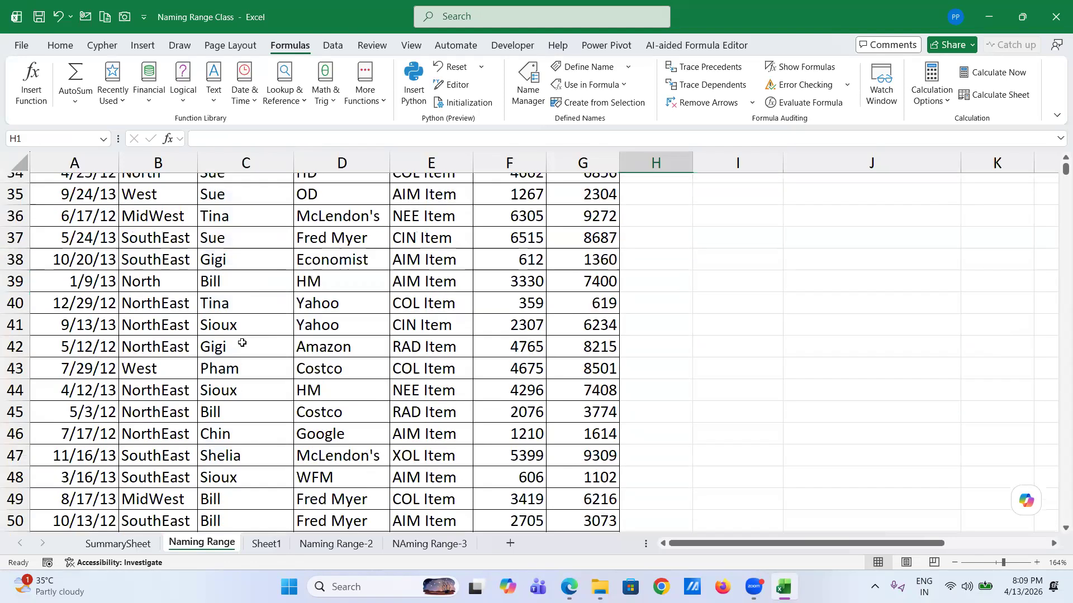
scroll(242, 343, down, 9)
click(241, 342)
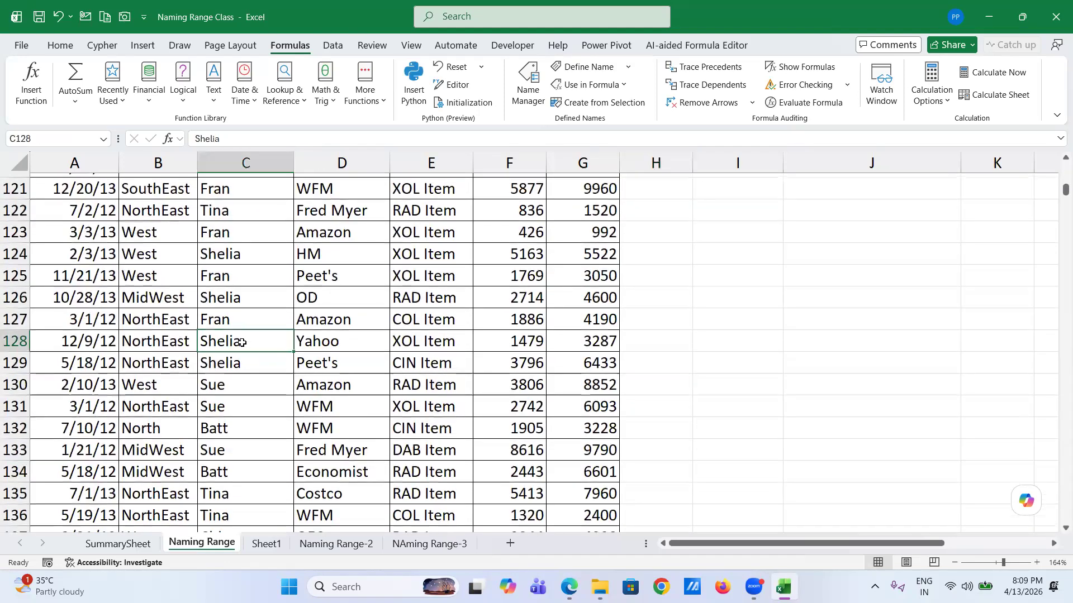
key(ctrl+Down)
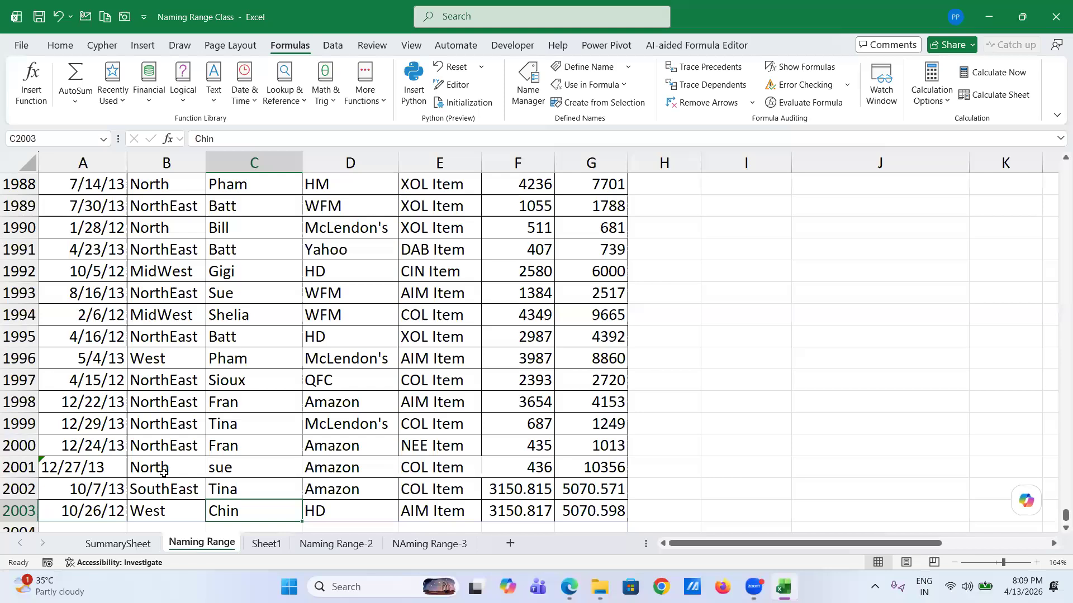
click(91, 527)
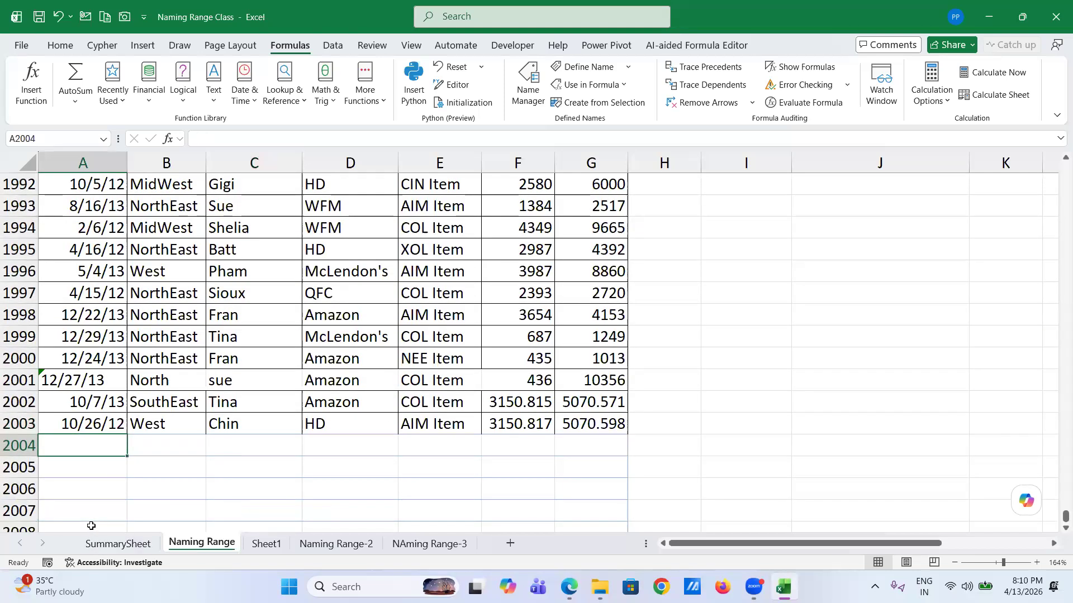
- Enter date 10/27/2012, region West and sales rep Tina in row 2004
text(10/2)
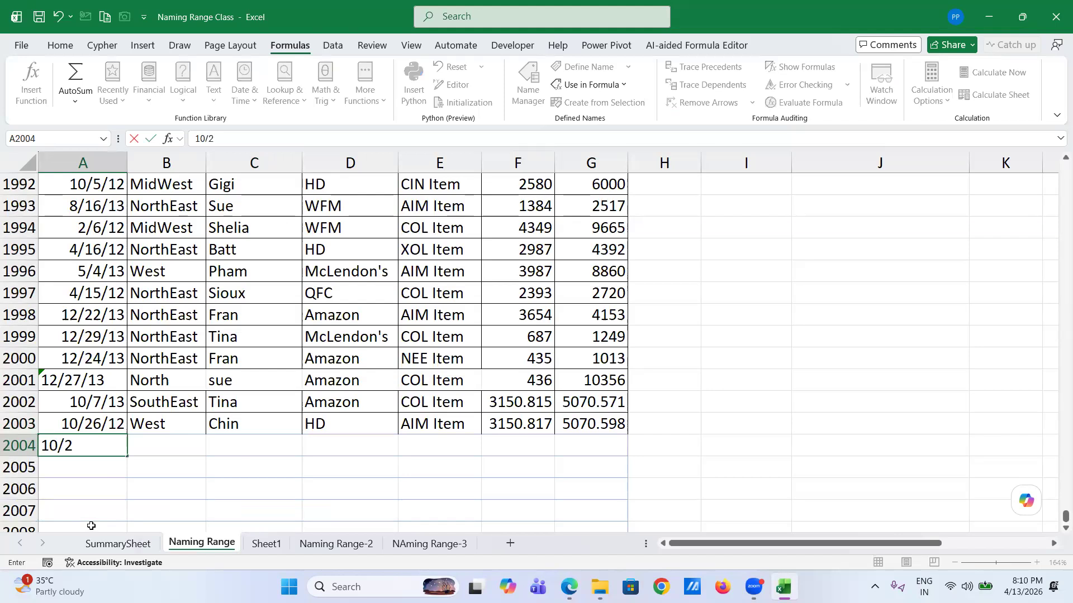
text(7/2012)
key(Tab)
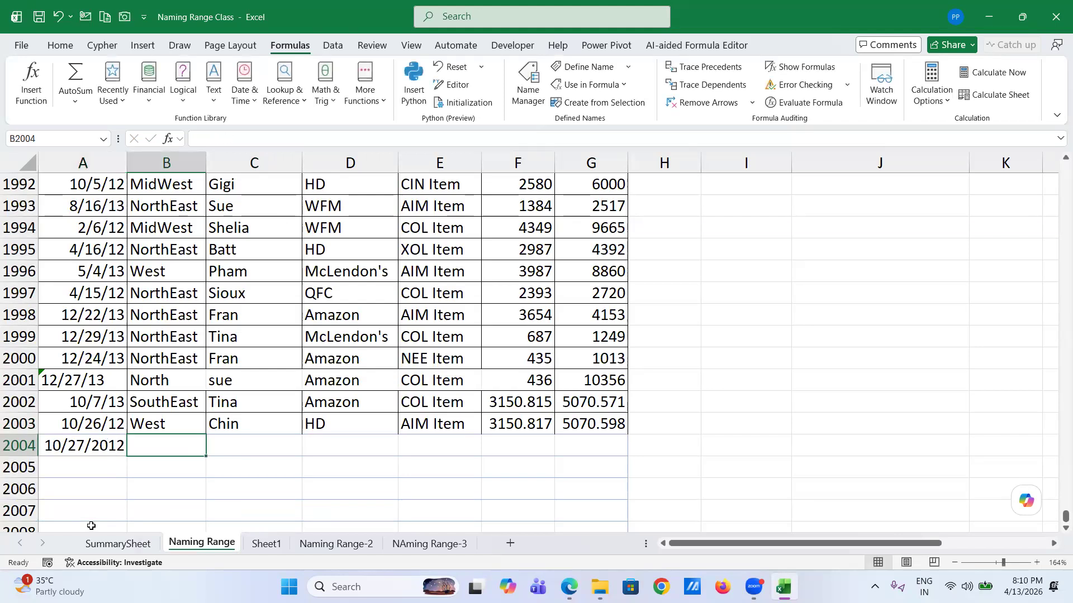
text(E)
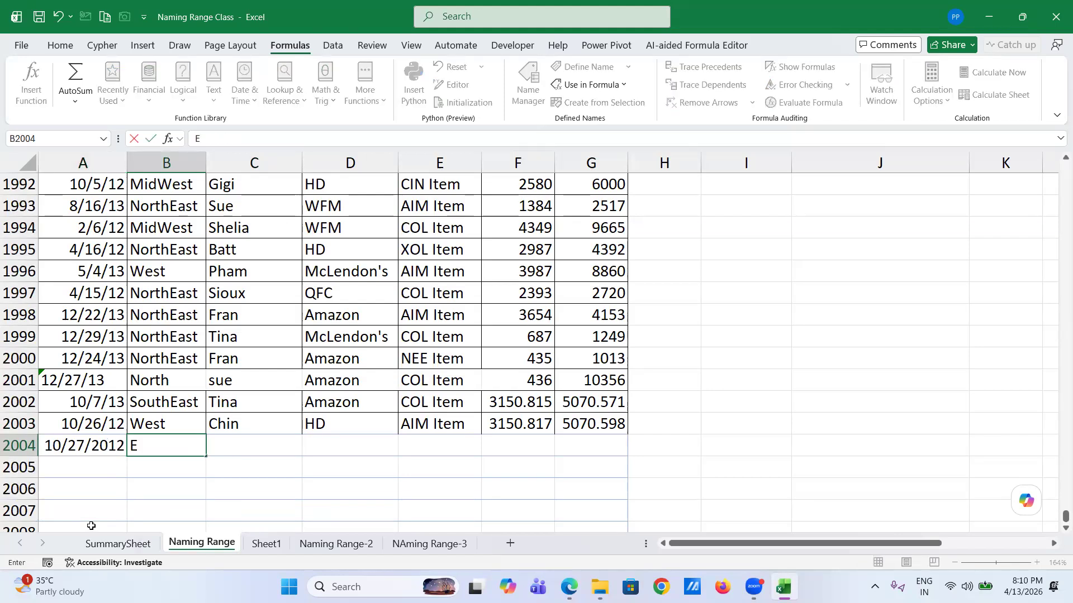
key(BackSpace)
text(West)
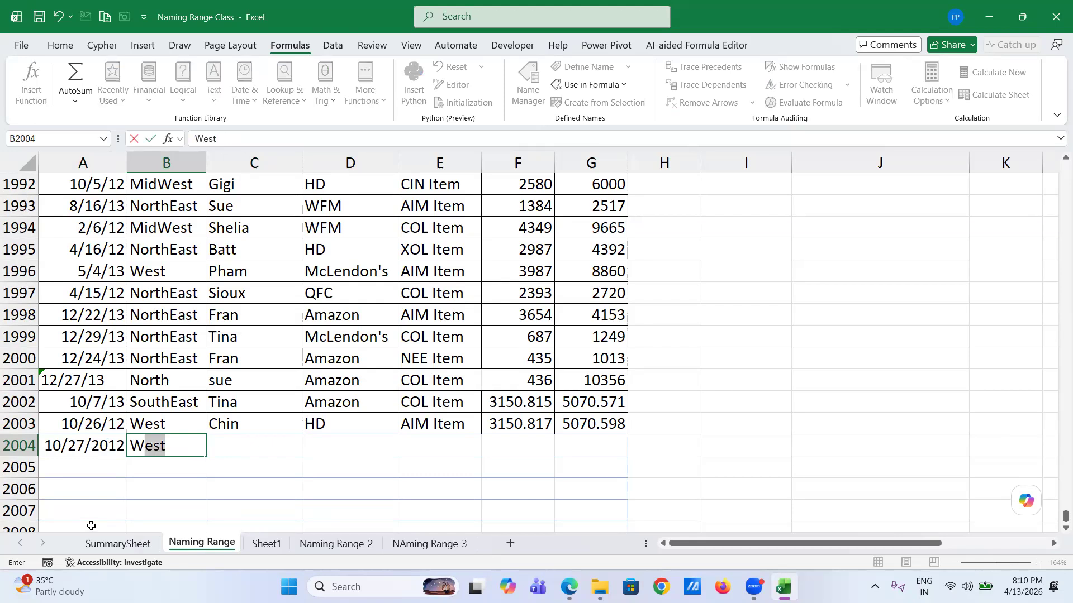
key(Tab)
text(Tina)
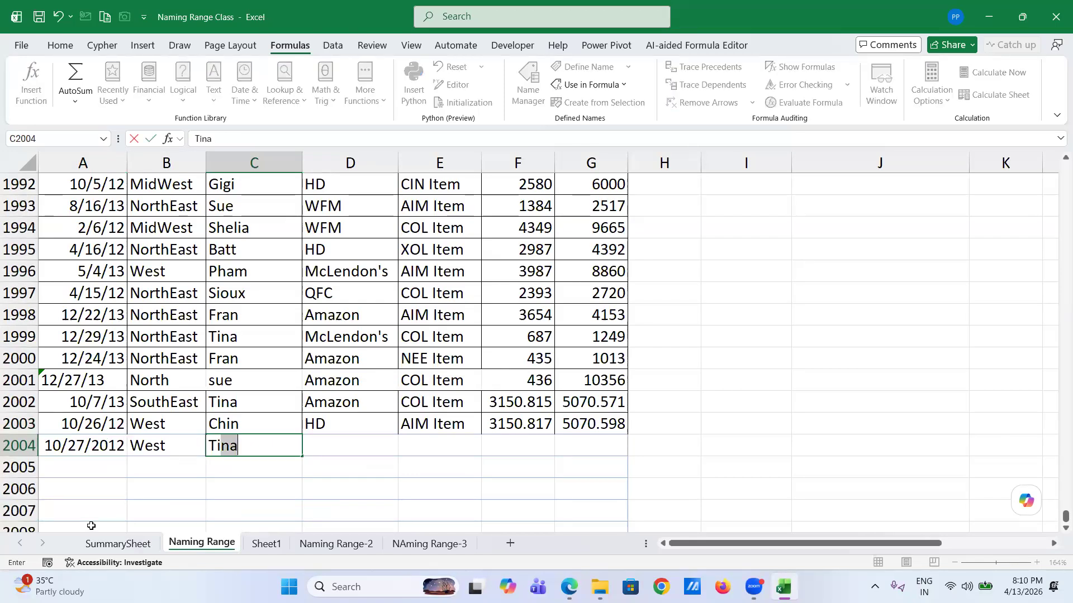
key(Tab)
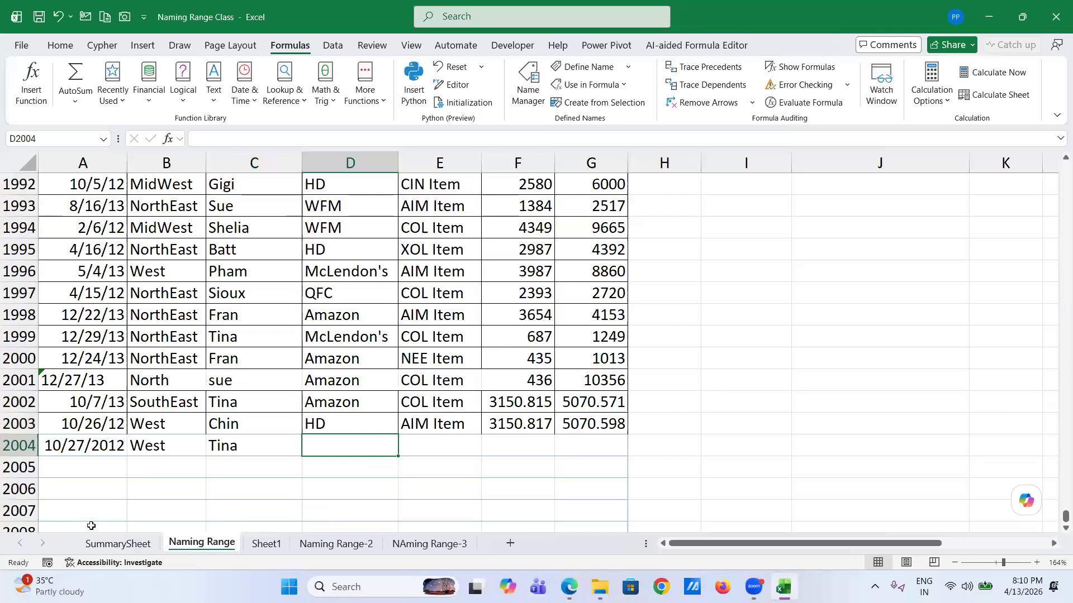
- Finish row 2004 with customer Amazon, product COL Item, COGS 213 and Sales 7658
text(A)
key(Tab)
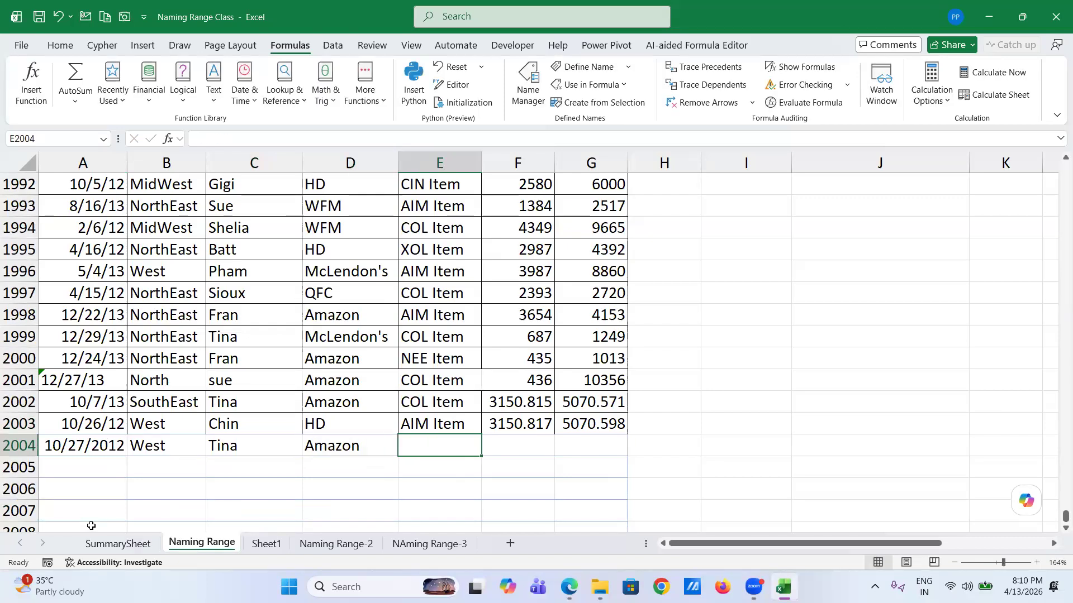
text(CO)
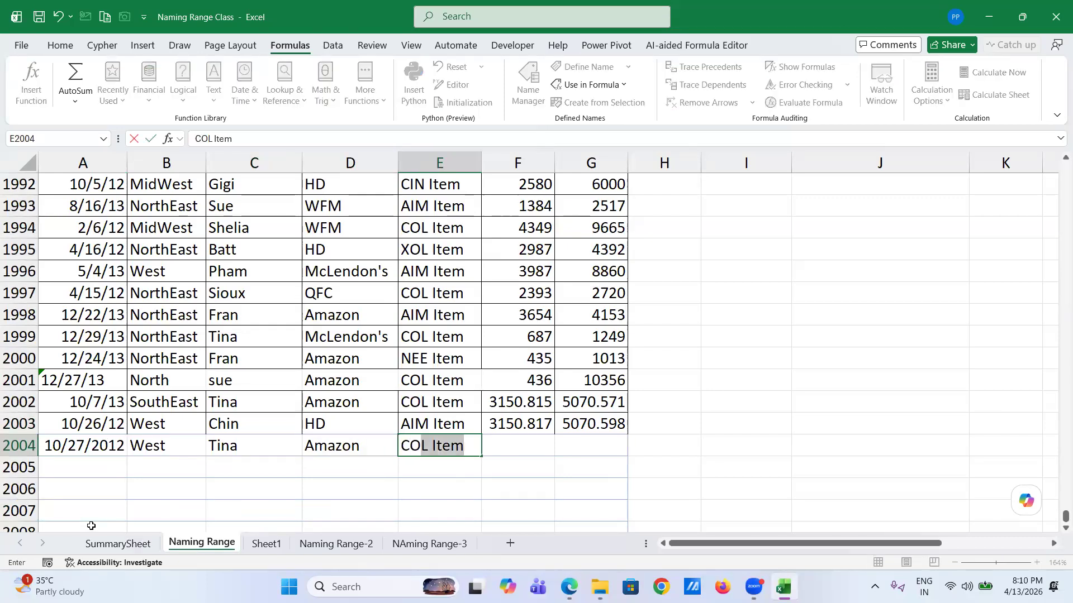
key(Tab)
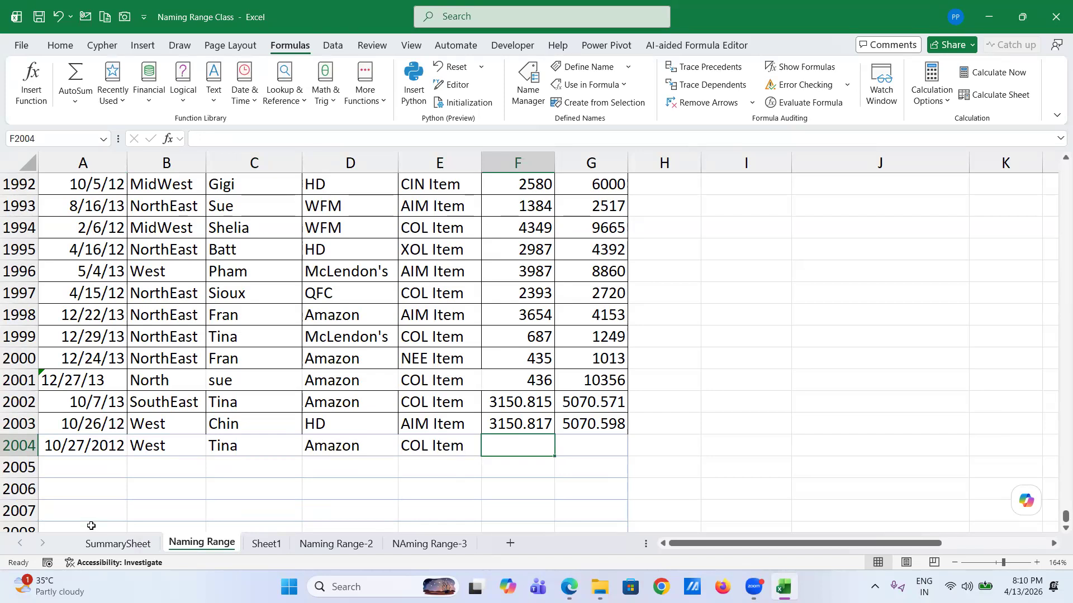
text(213)
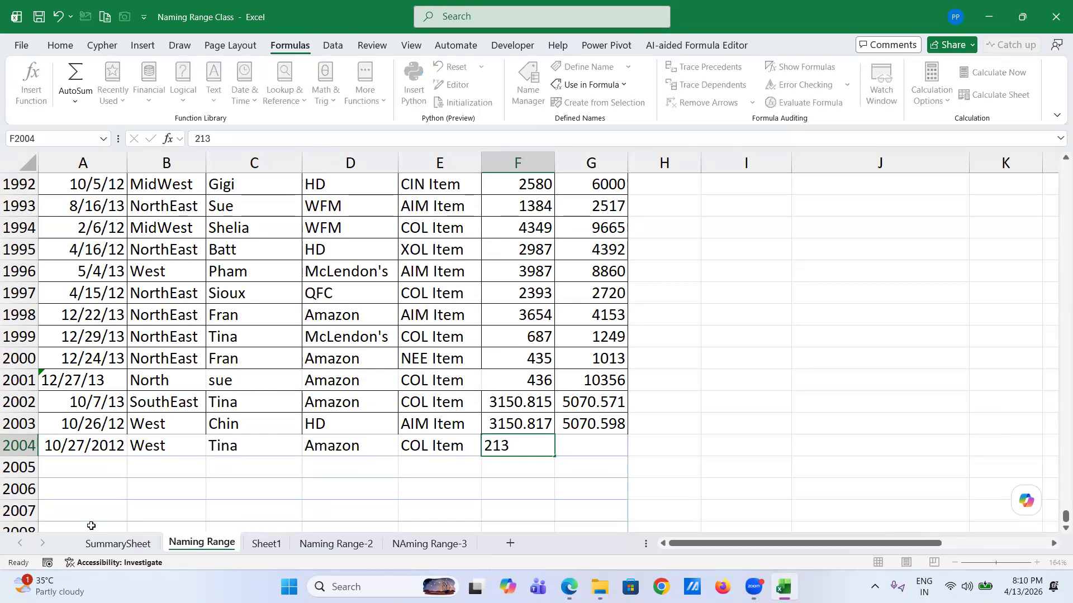
key(Tab)
text(7)
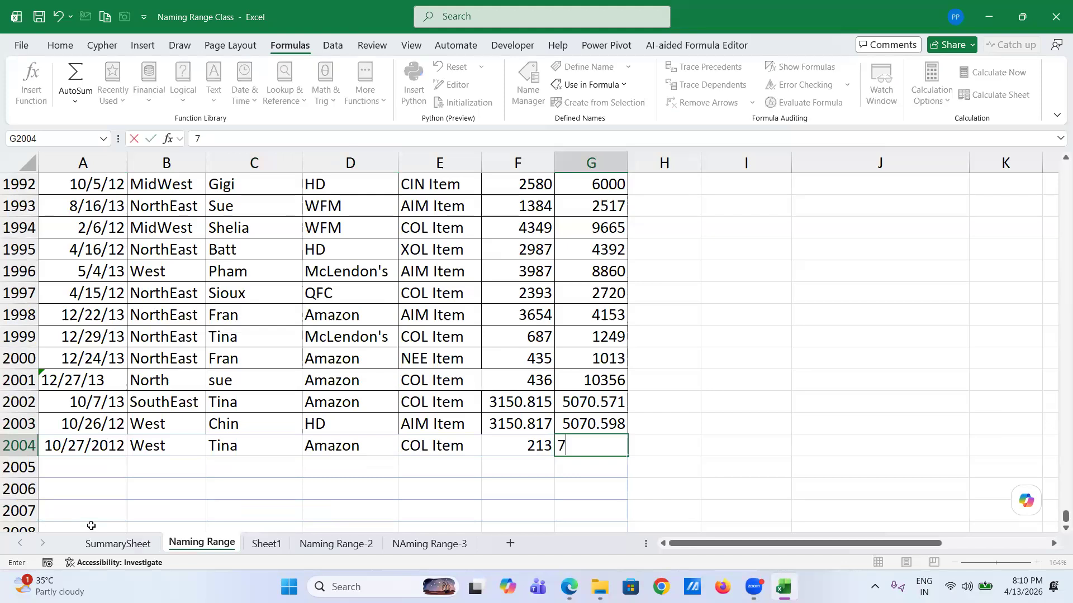
text(658)
key(Return)
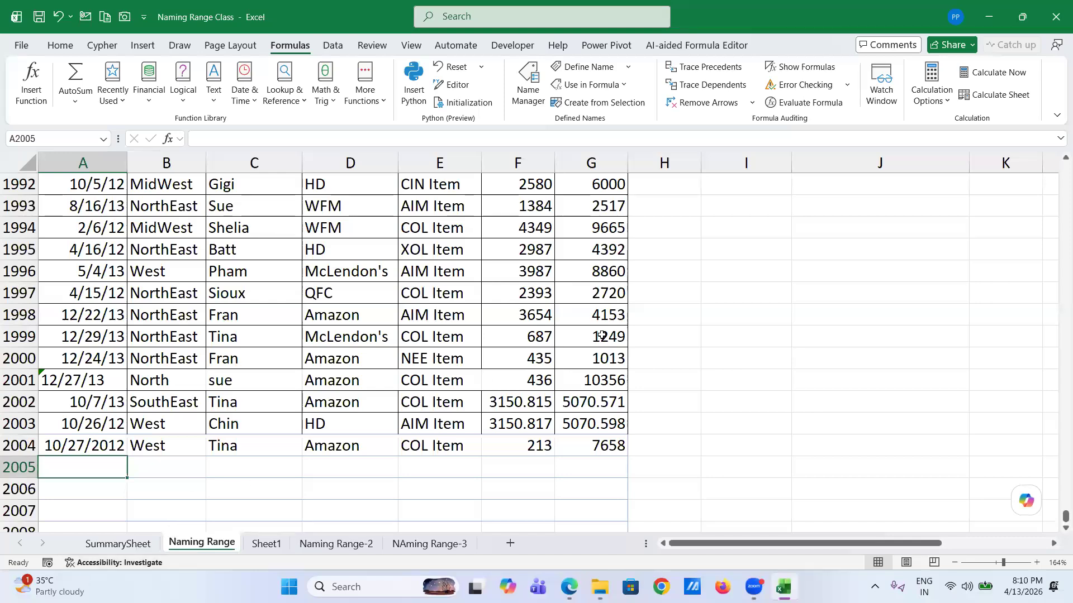
- Go back to the top and check that the SUMIF Tina total in I4 still reads 1049821.57
scroll(632, 304, up, 20)
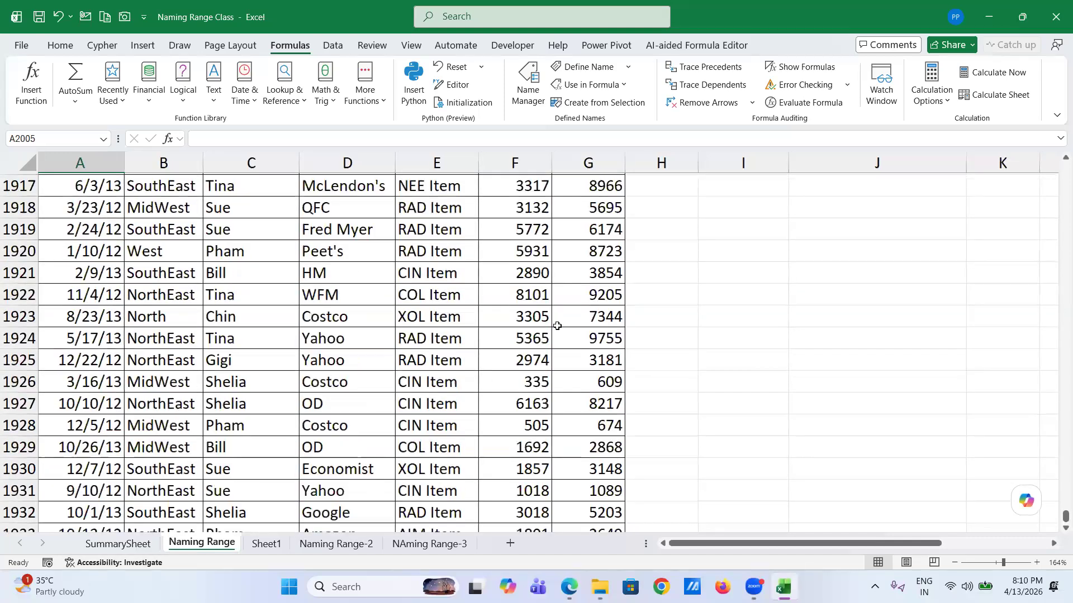
click(557, 325)
key(ctrl+Up)
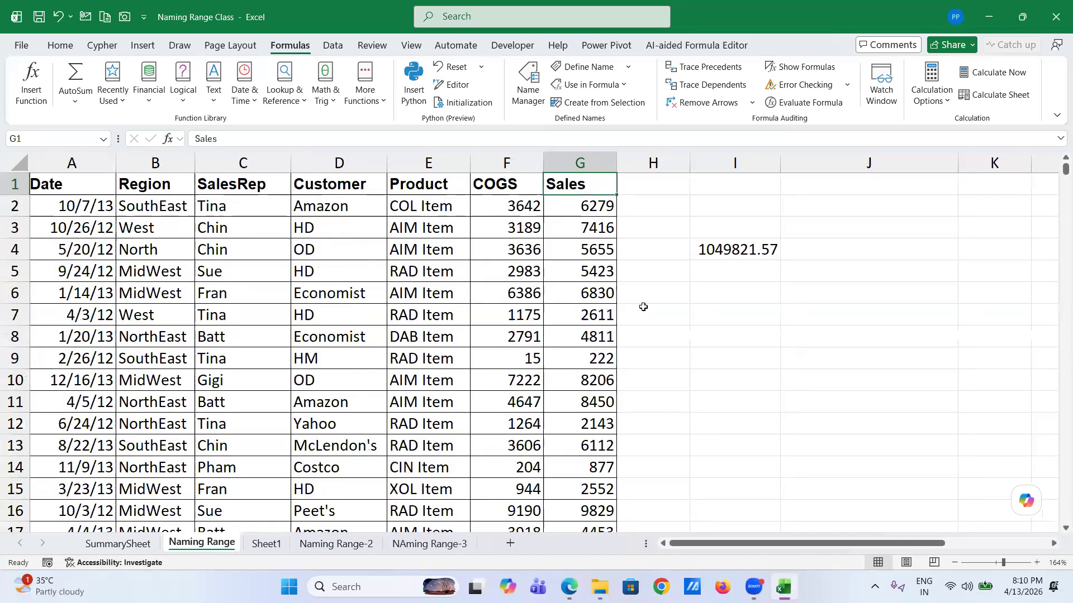
click(721, 252)
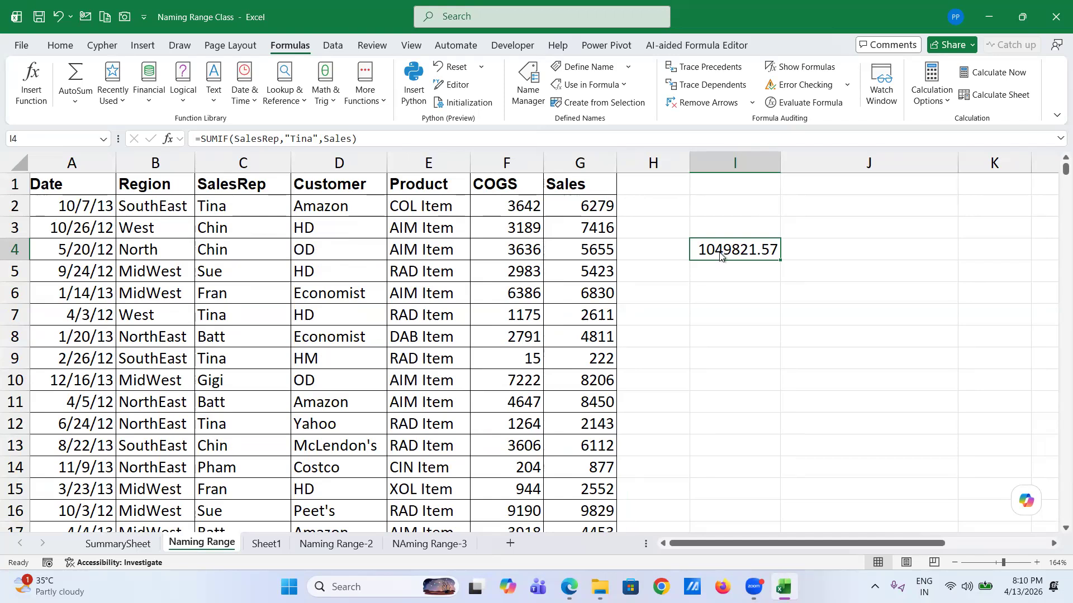
right_click(720, 254)
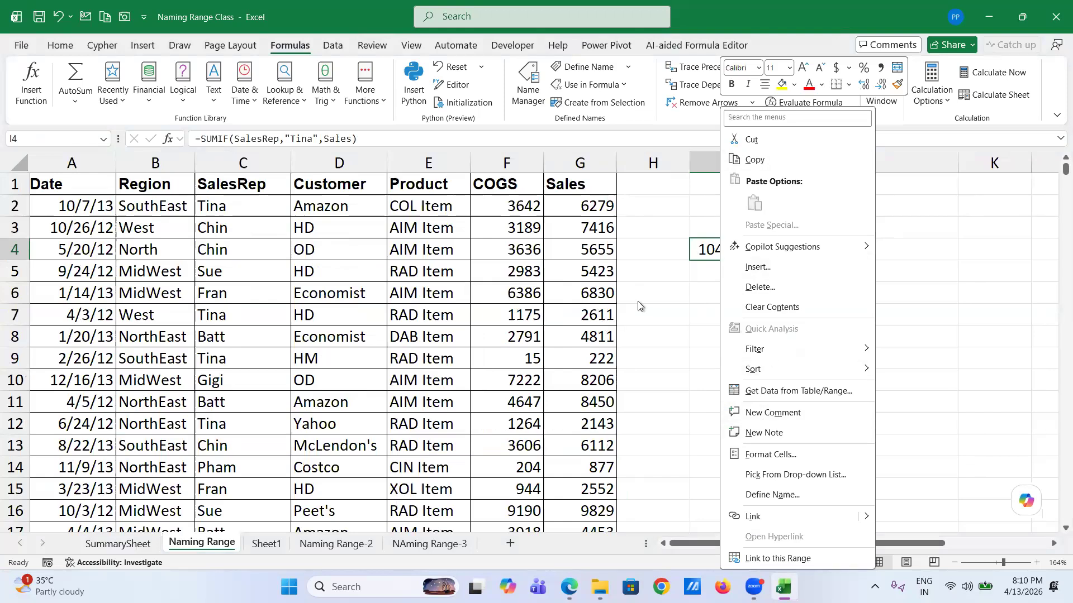
key(Escape)
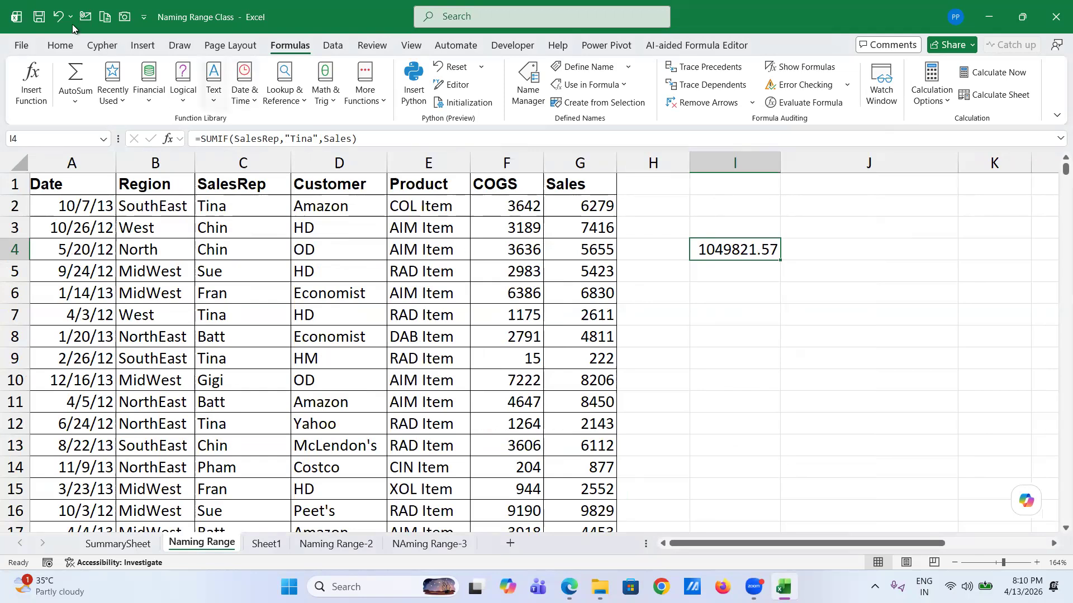
- Run Refresh All from the Data tab twice and confirm I4 stays at 1049821.57
click(60, 45)
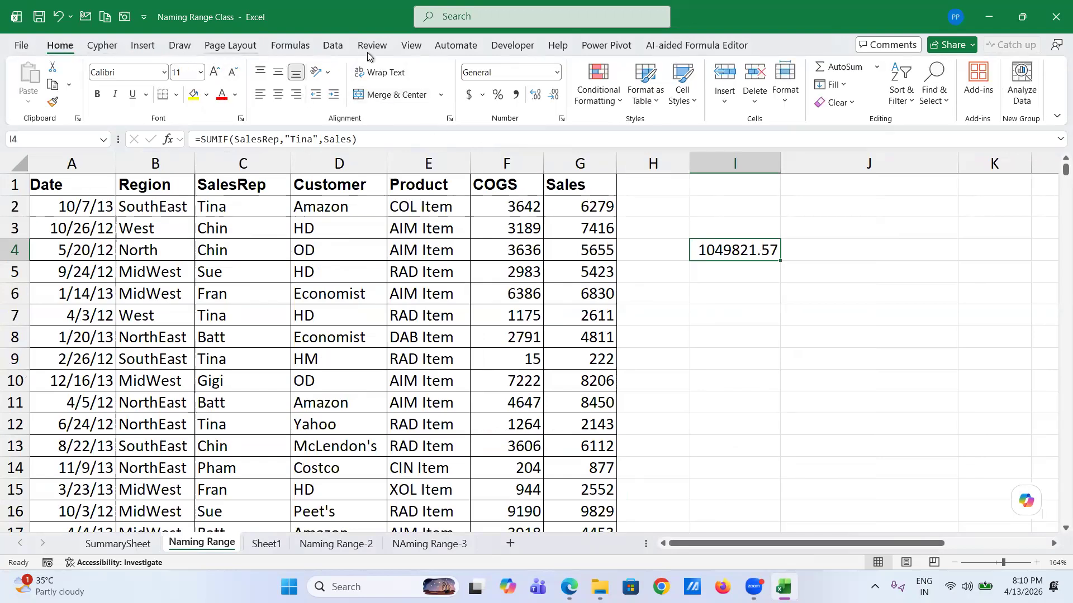
click(334, 46)
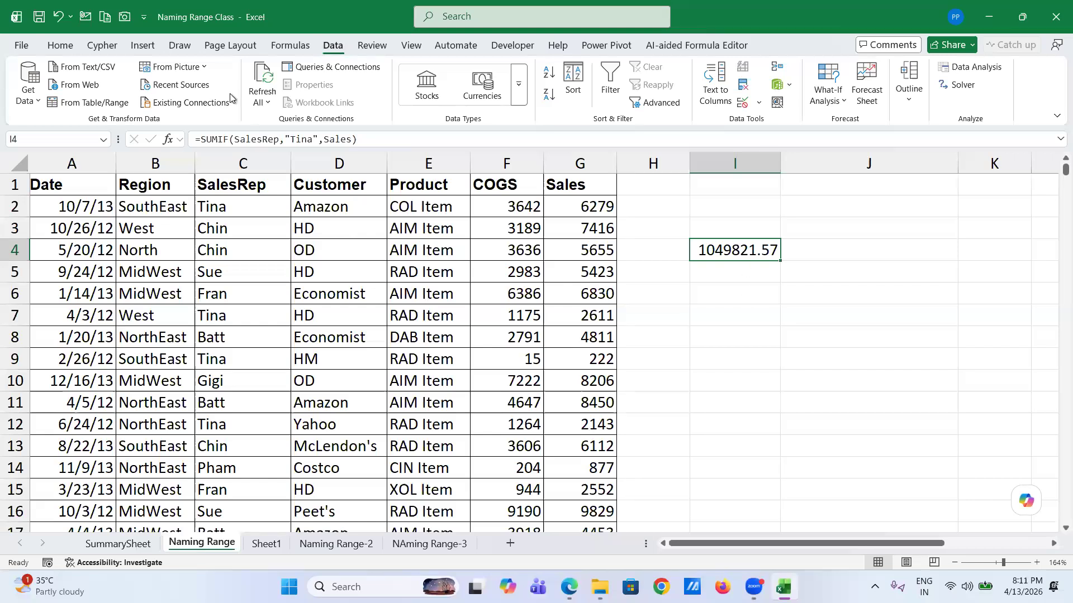
click(265, 80)
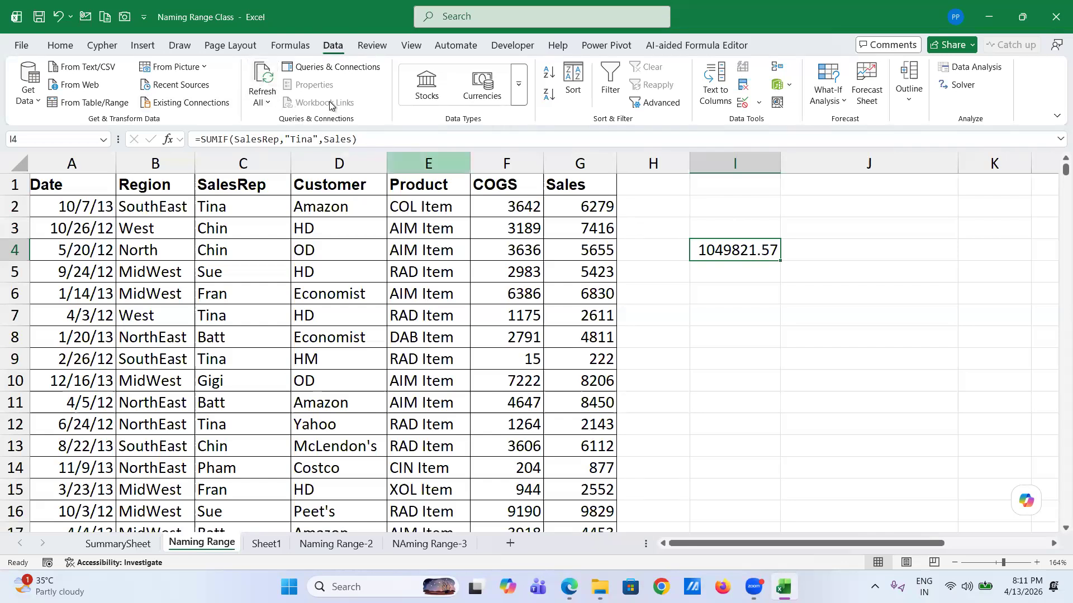
click(269, 103)
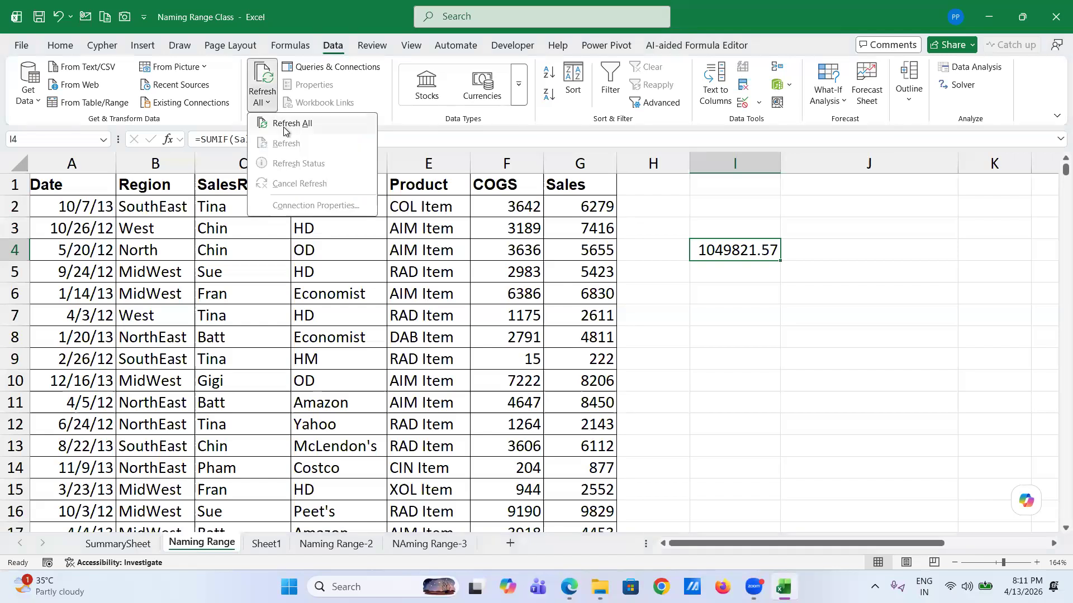
click(284, 125)
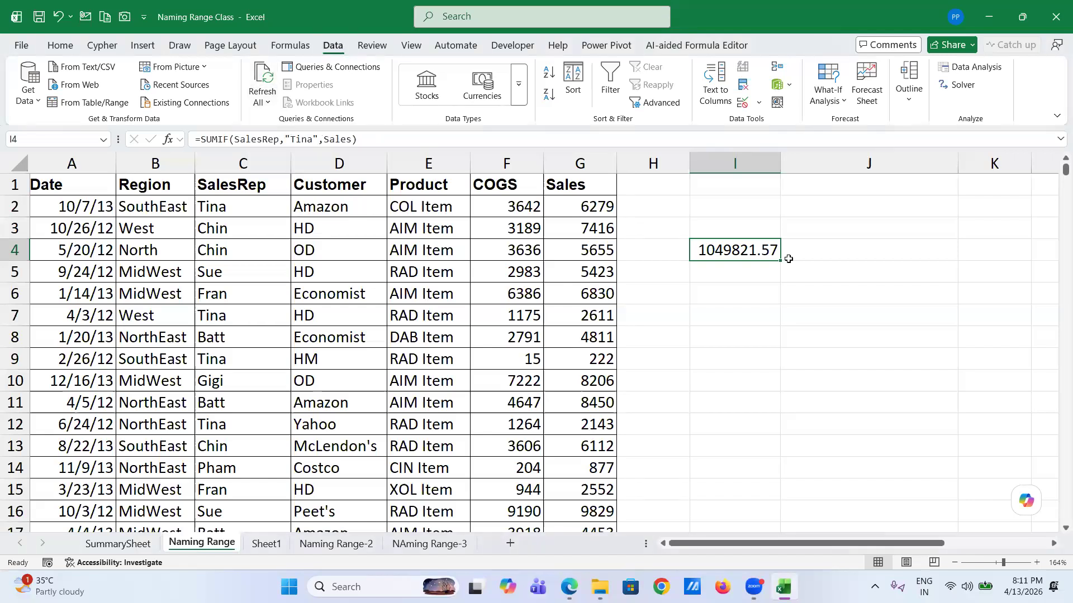
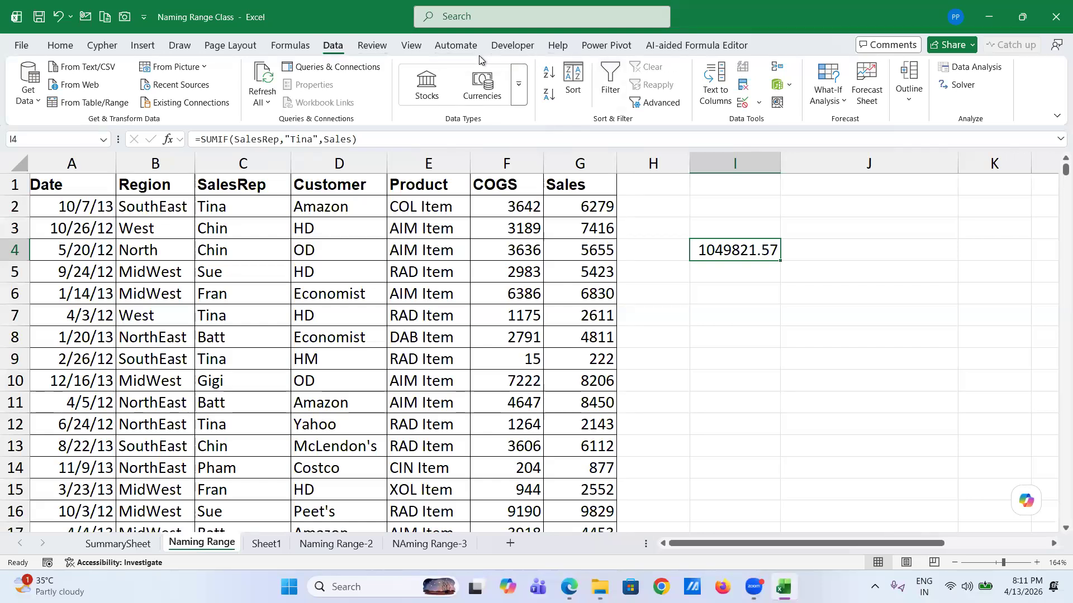
- Browse the Home, Insert (including hyperlink options), Page Layout and Formulas ribbon tabs
click(63, 46)
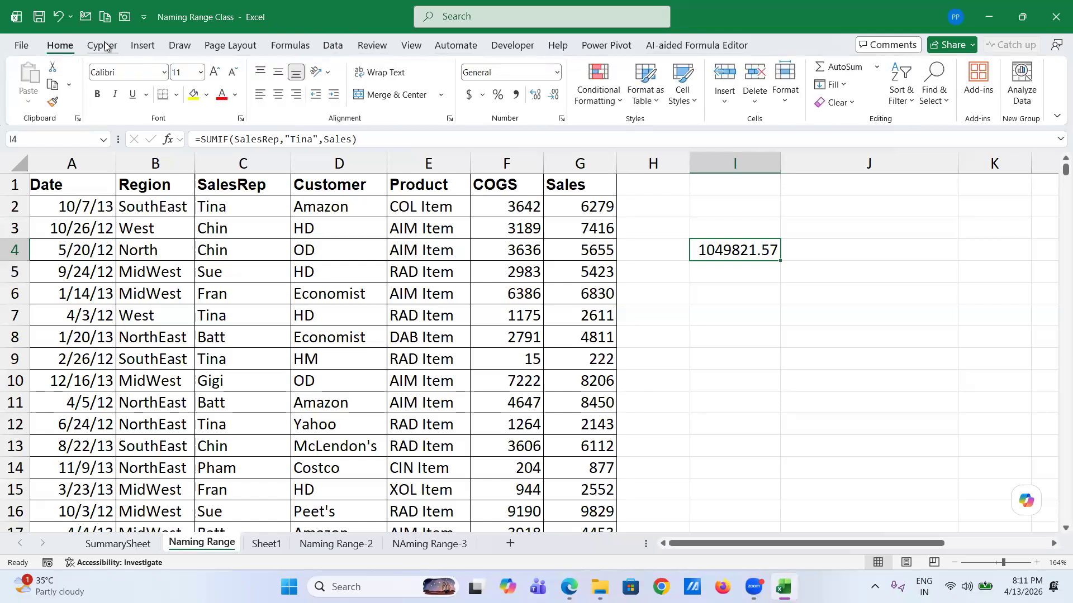
click(152, 45)
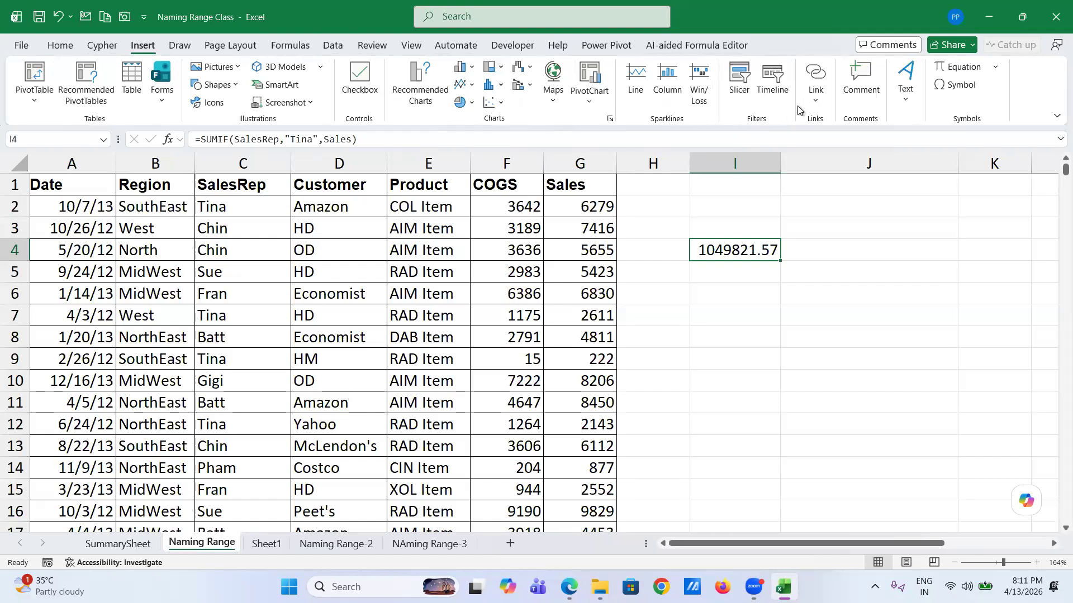
click(817, 100)
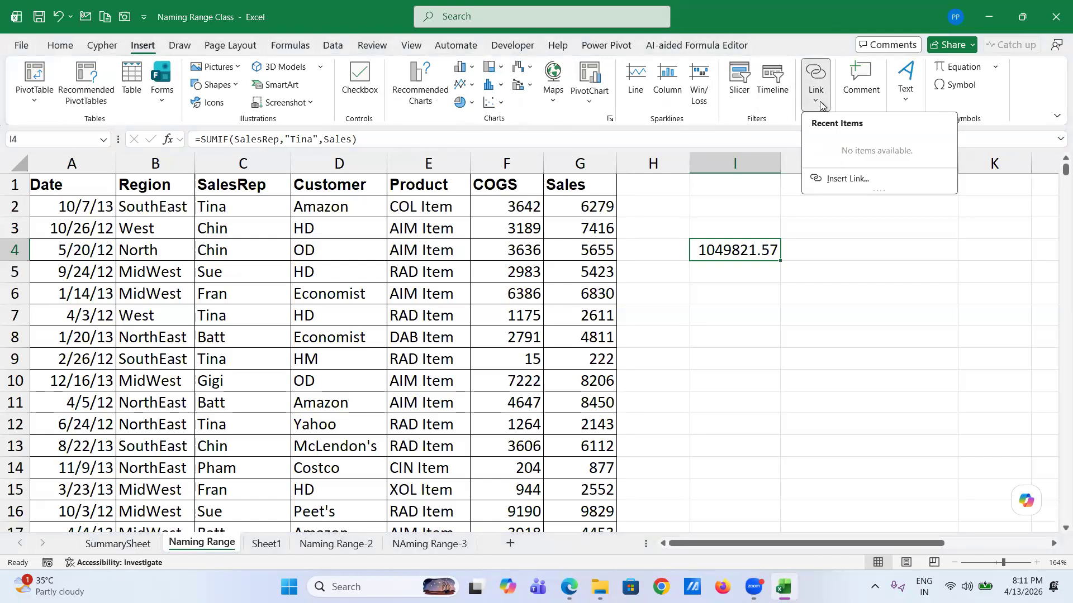
click(819, 102)
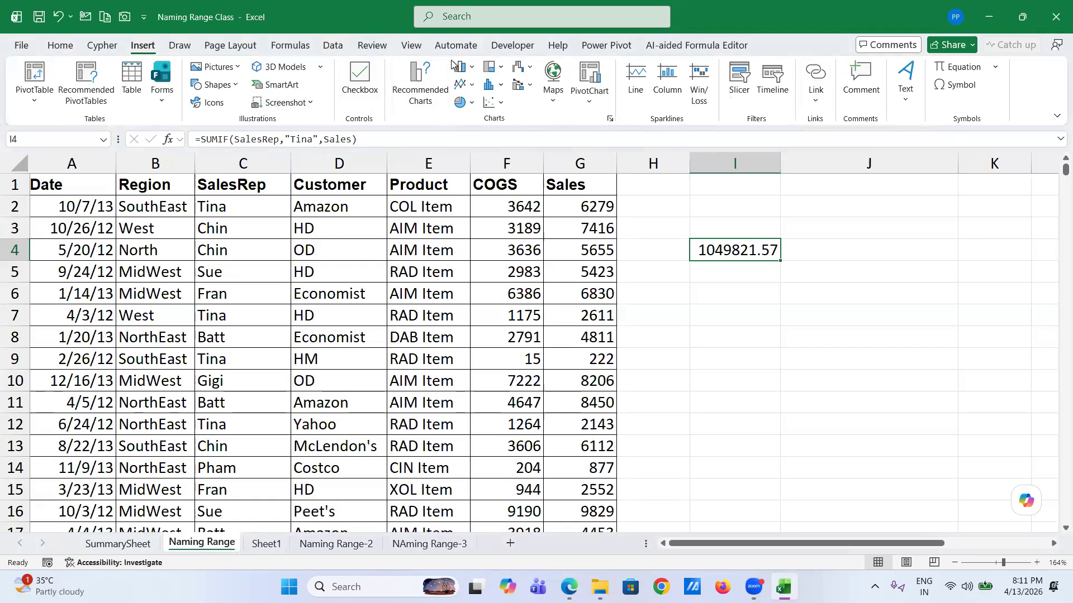
click(219, 48)
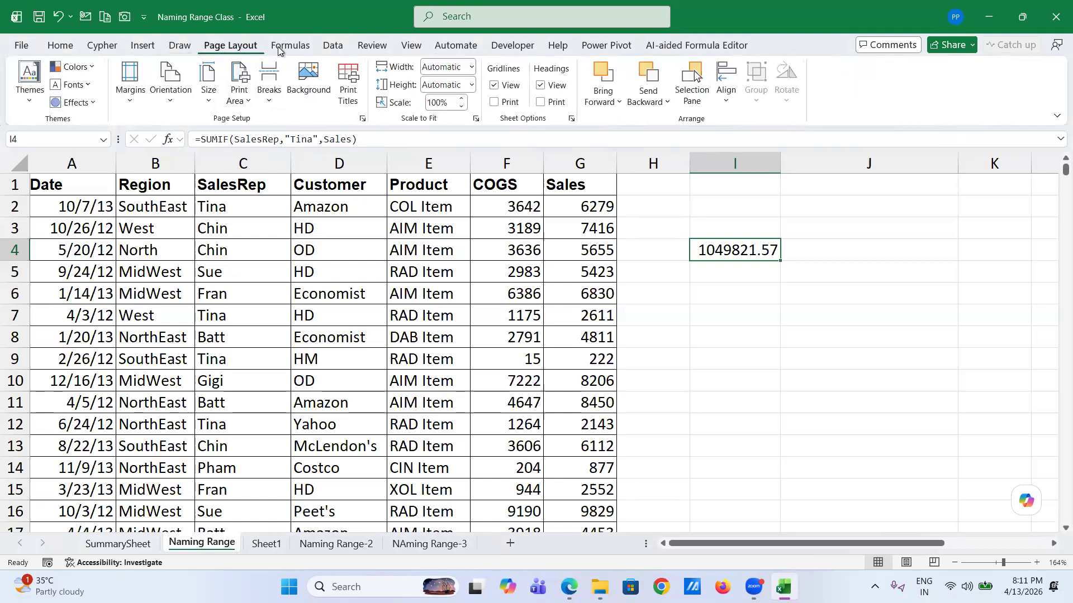
click(308, 48)
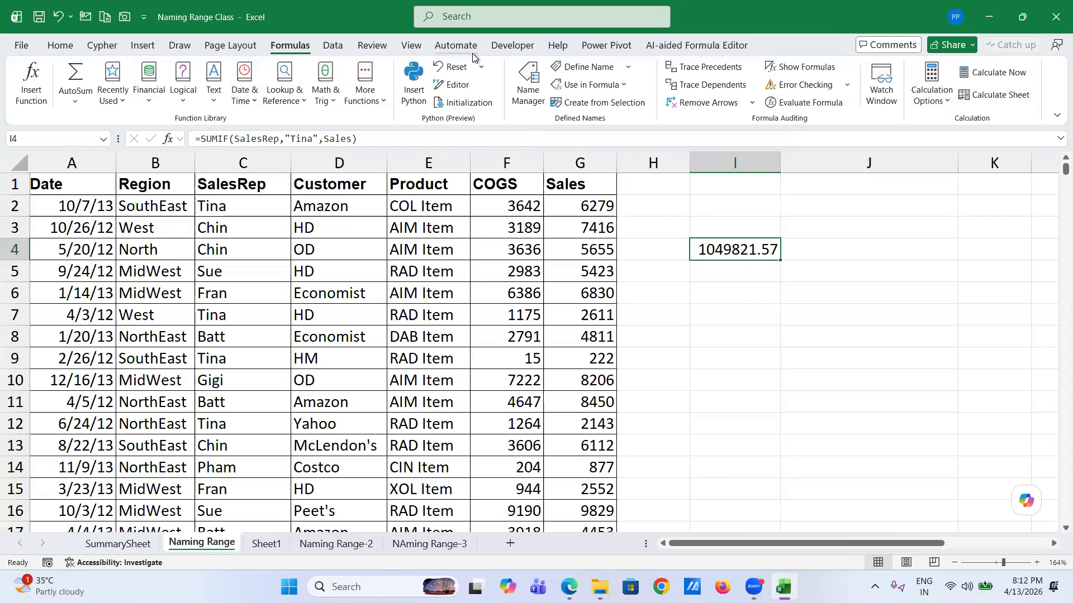
- Continue through Data, Review, View, Automate, Developer, Help and Power Pivot, ending on Home
click(334, 45)
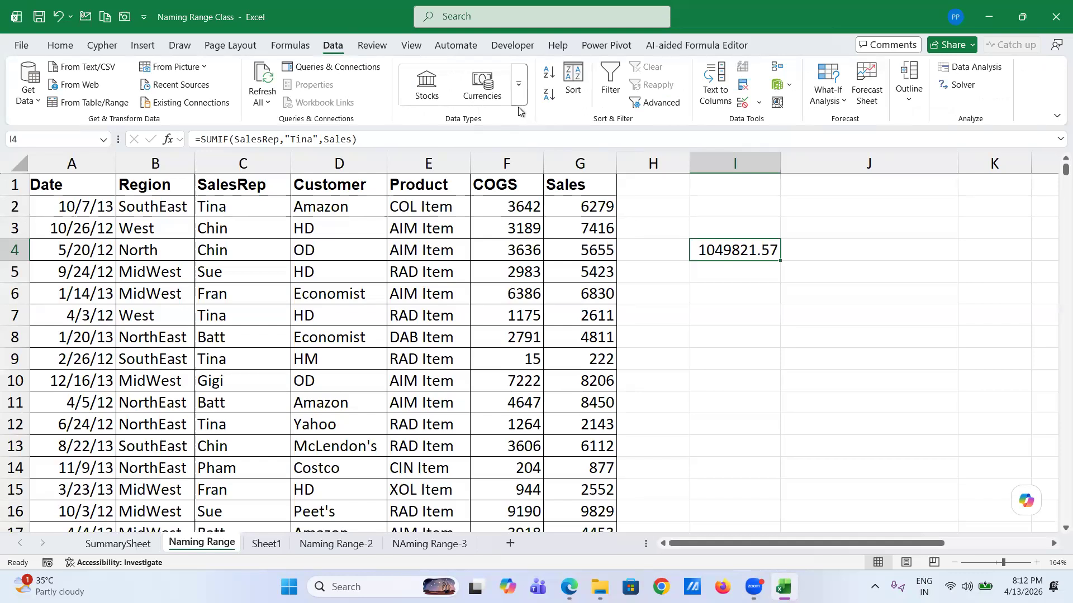
click(380, 50)
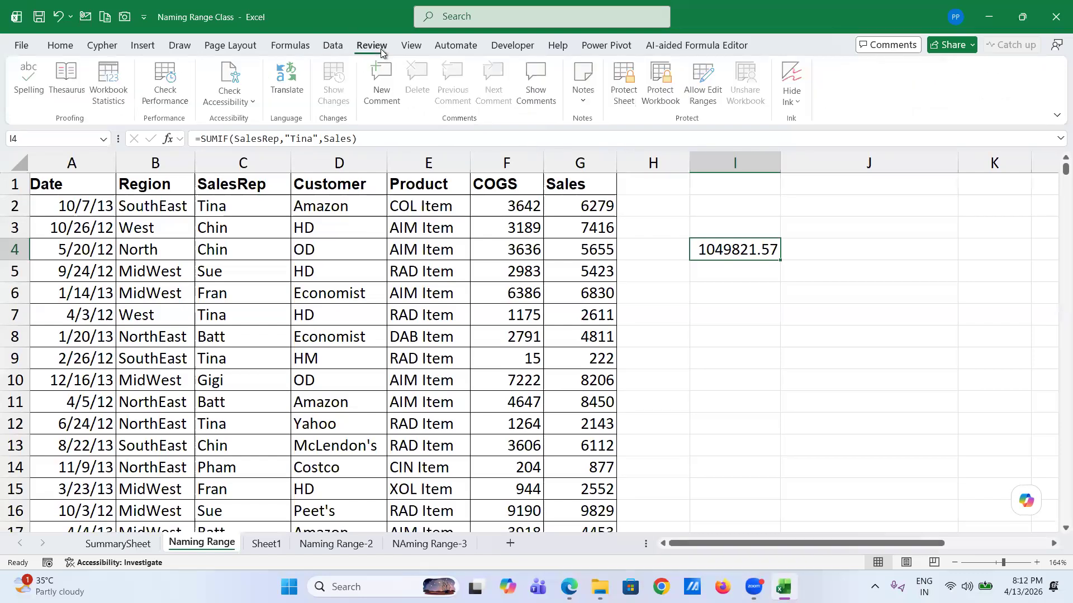
click(414, 49)
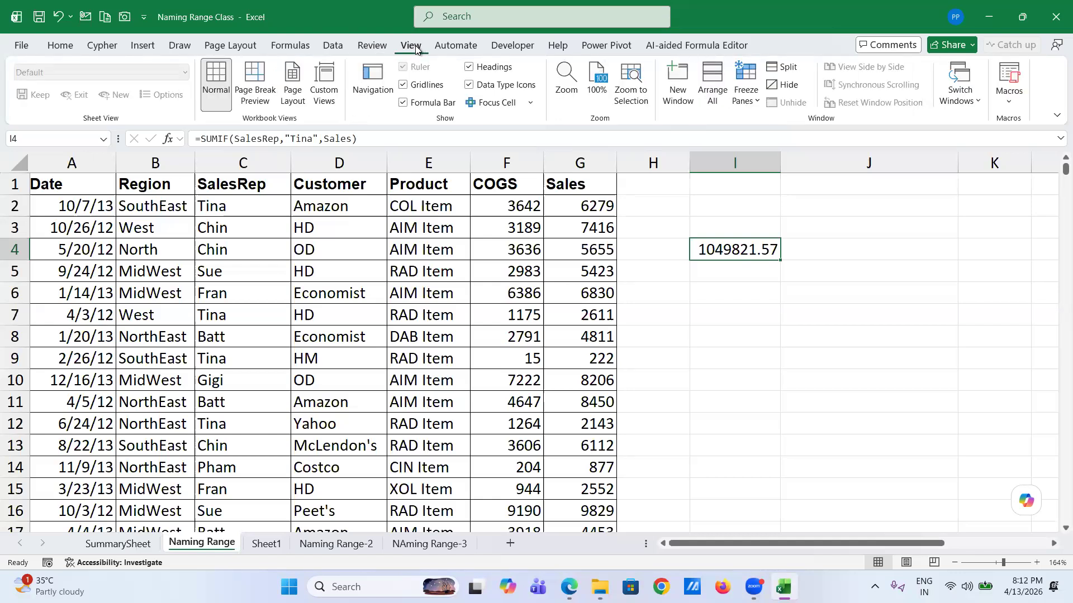
click(456, 46)
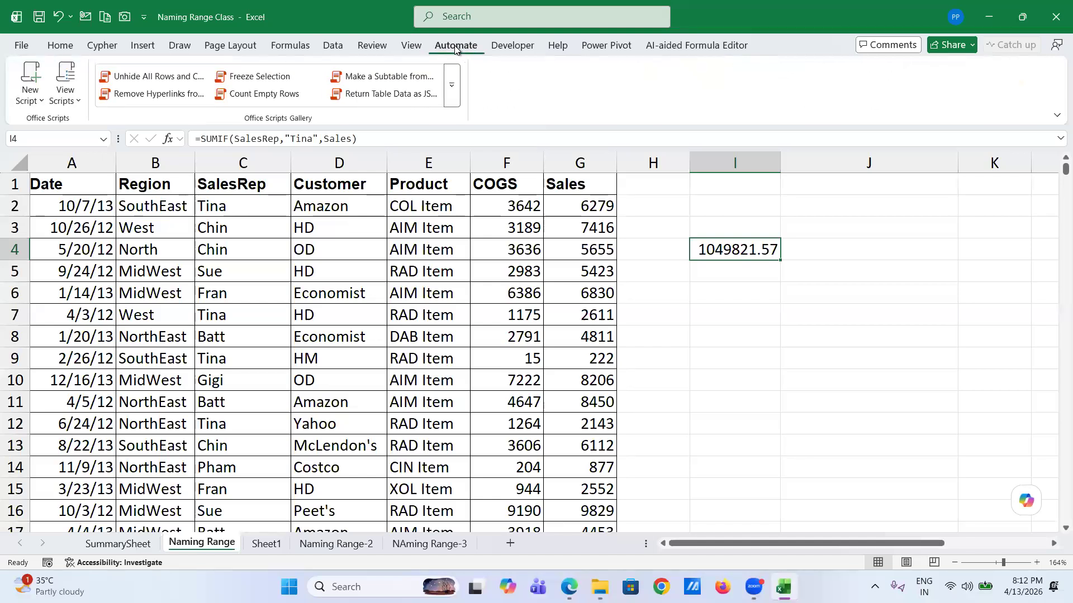
click(512, 47)
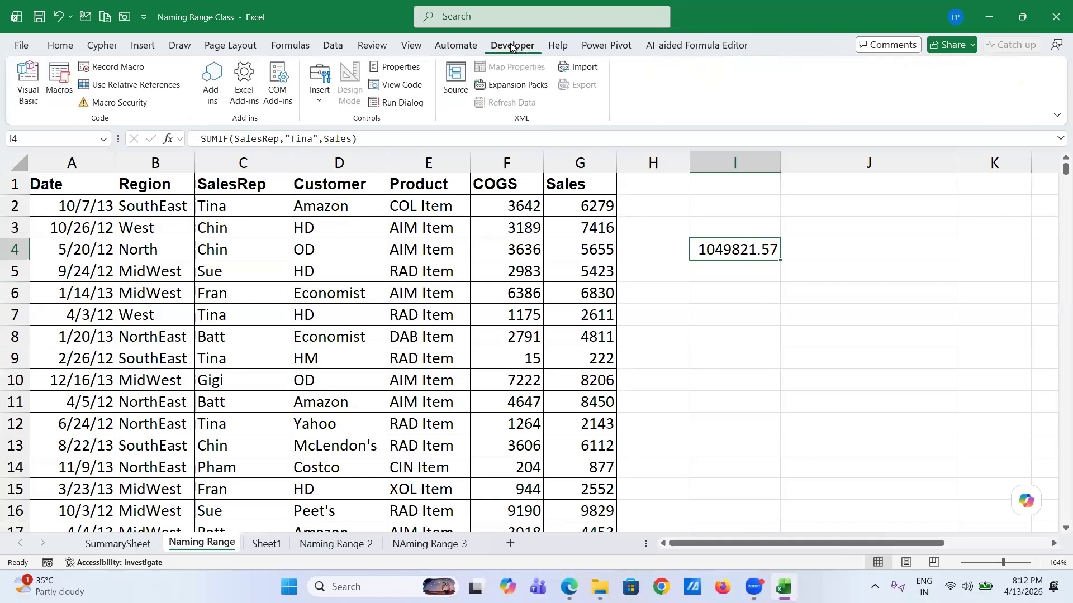
click(563, 46)
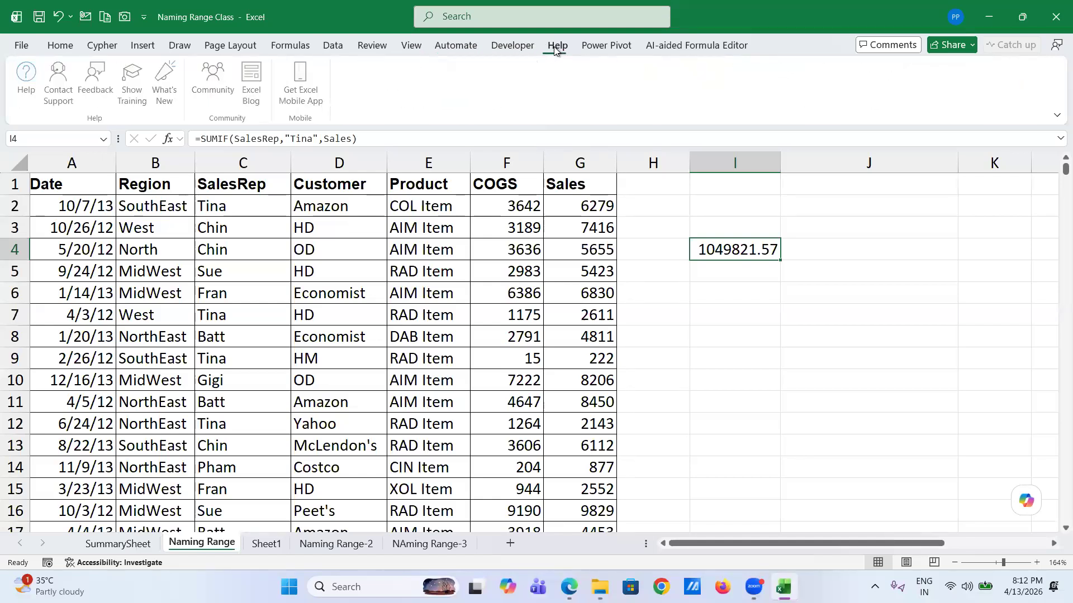
click(596, 48)
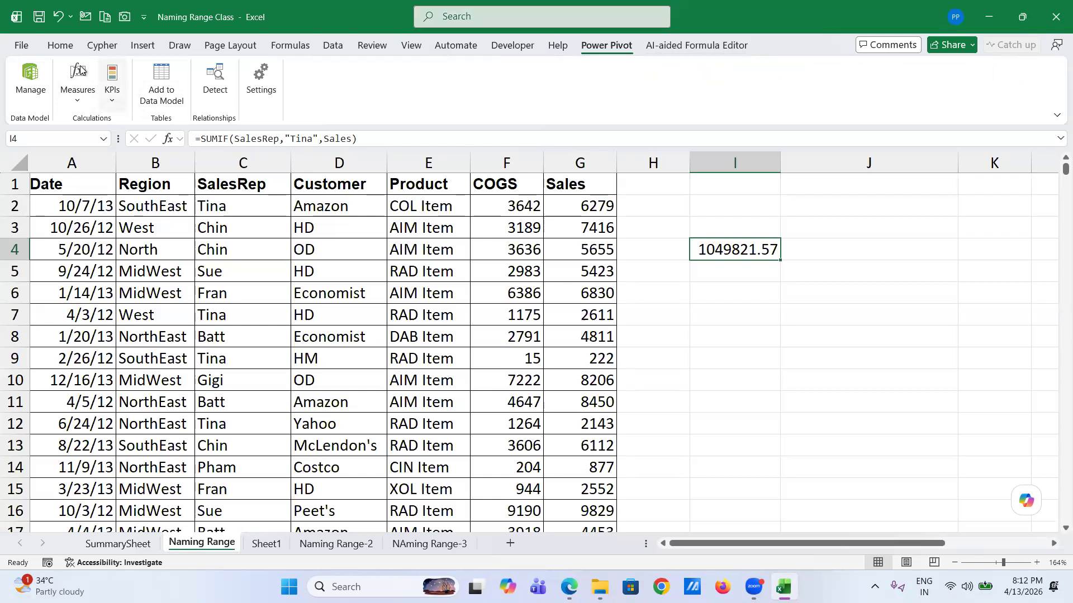
click(58, 47)
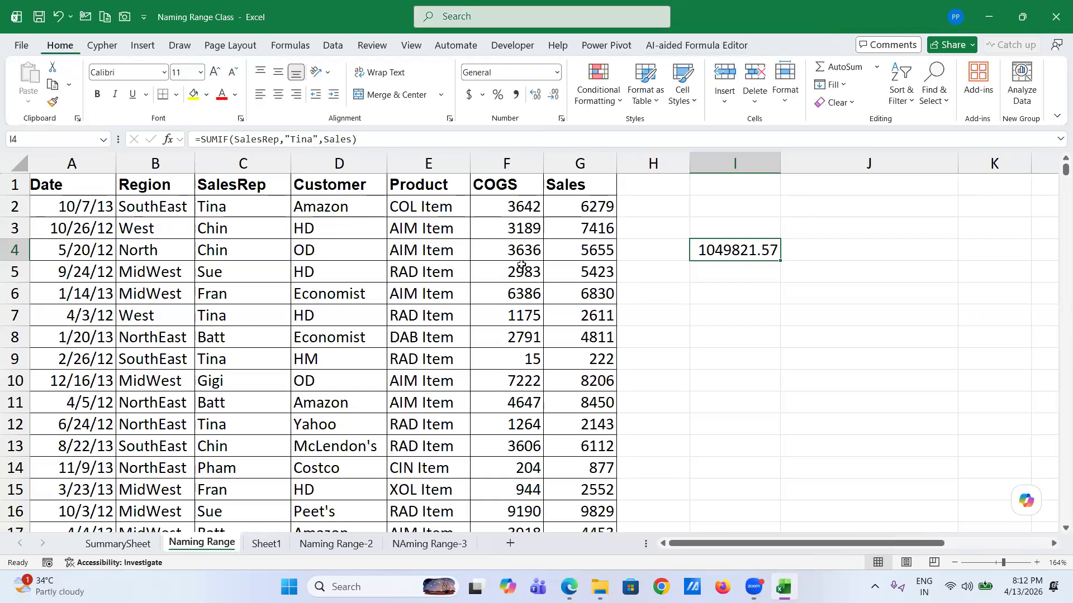
- From cell A1, try Define Name, cancel the New Name dialog, and open Name Manager
click(83, 185)
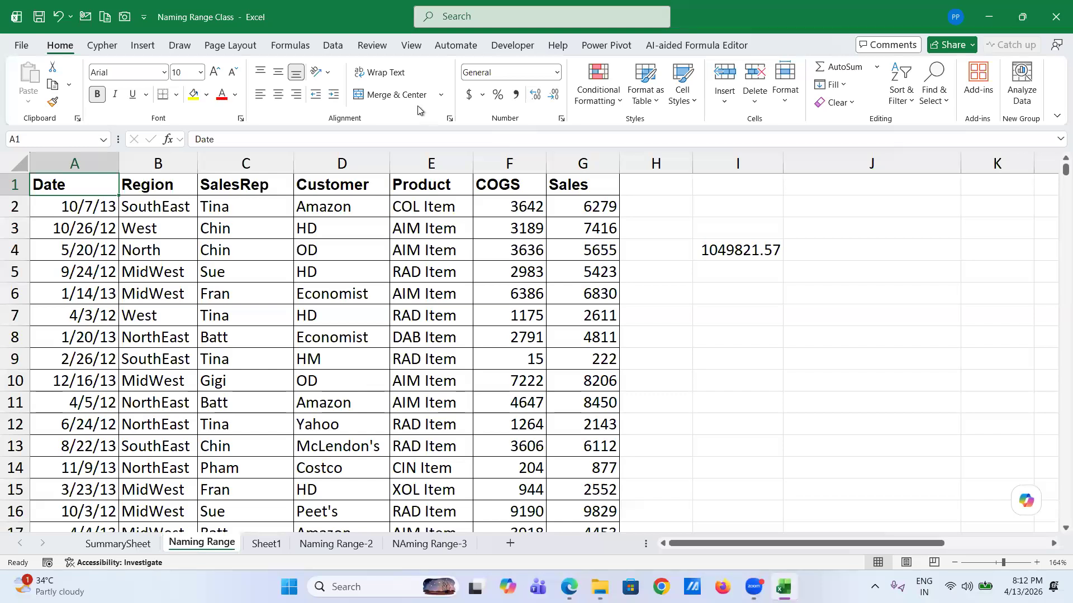
click(312, 46)
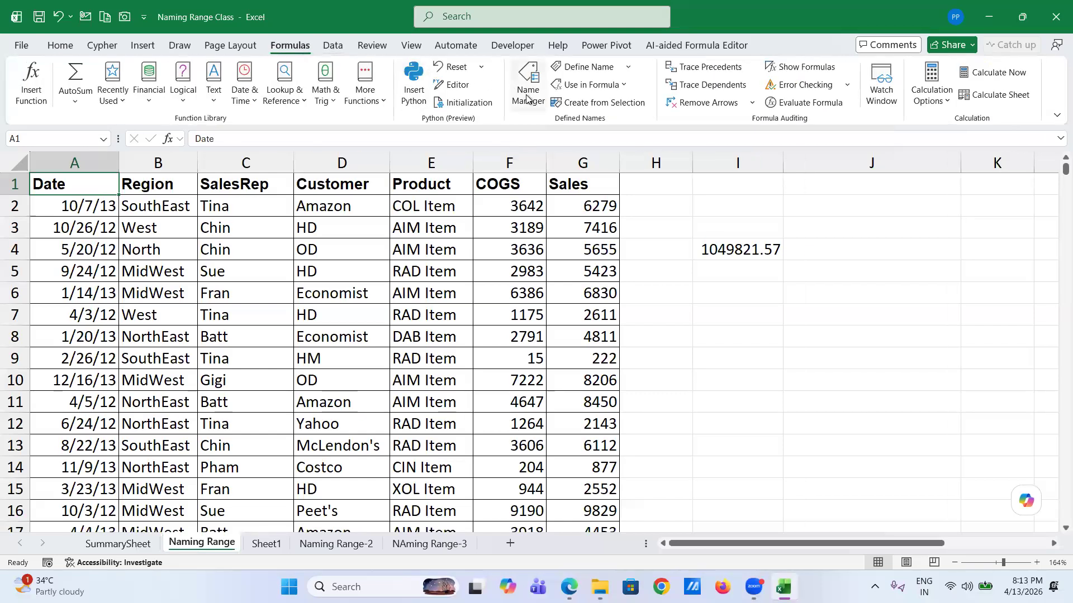
click(629, 68)
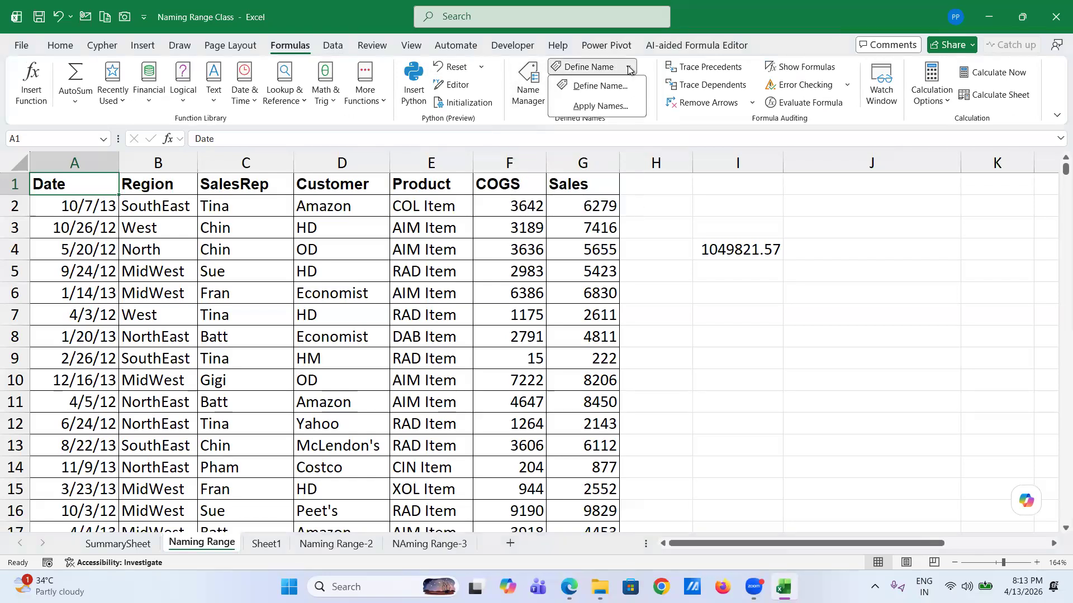
click(608, 87)
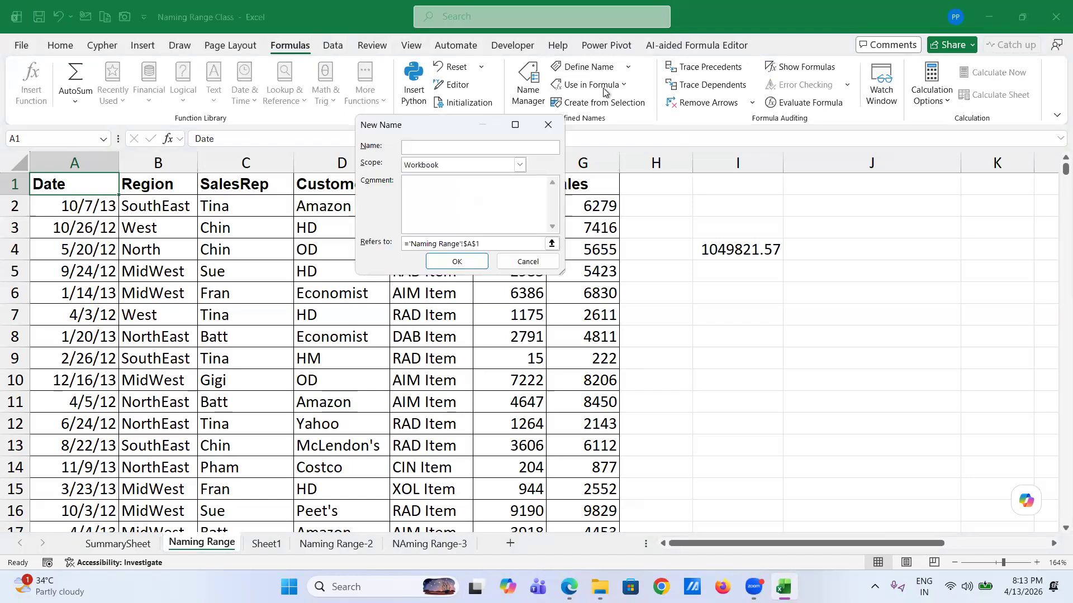
click(514, 263)
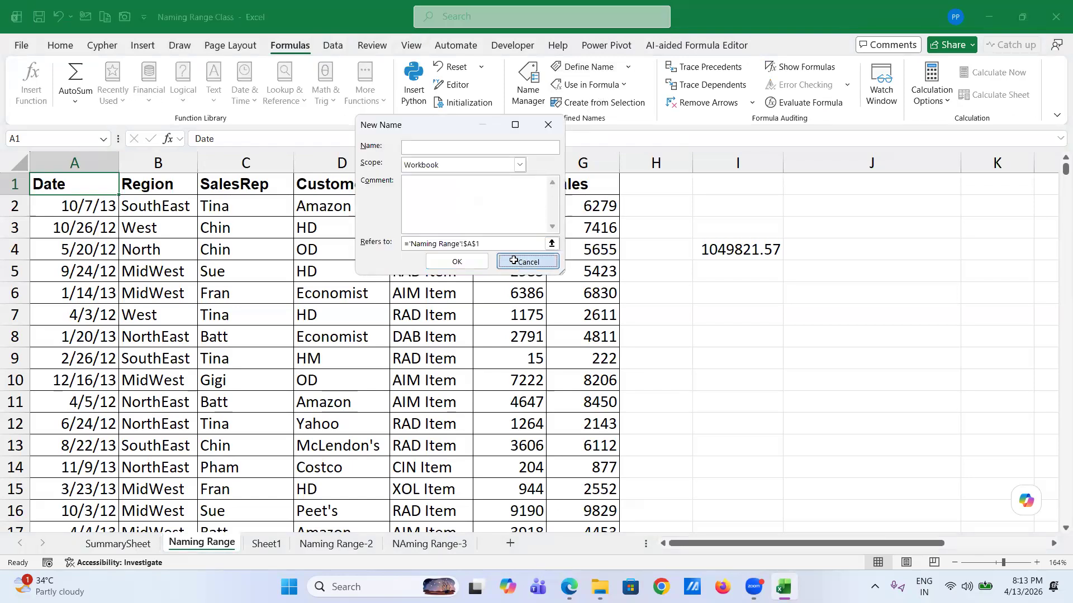
click(535, 102)
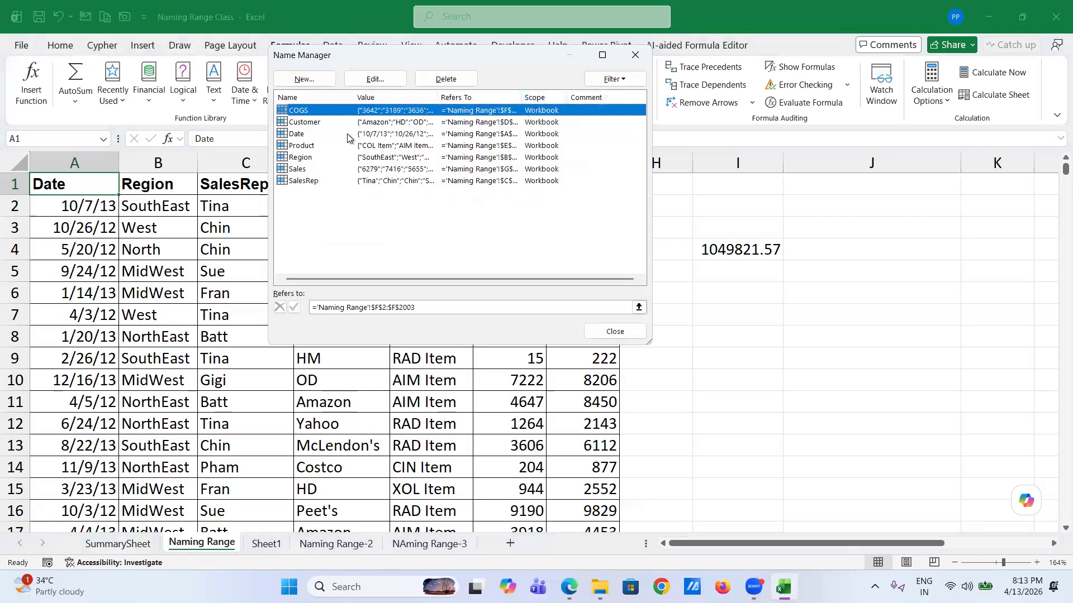
- Extend the SalesRep name's range to end at row 2004 (C2:C2004)
click(305, 182)
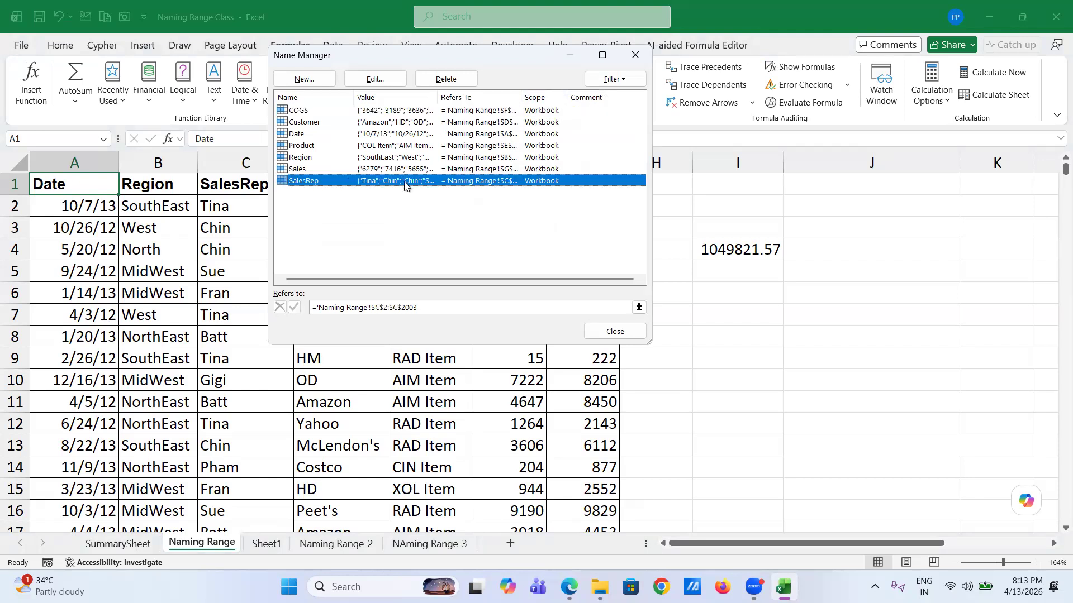
click(380, 80)
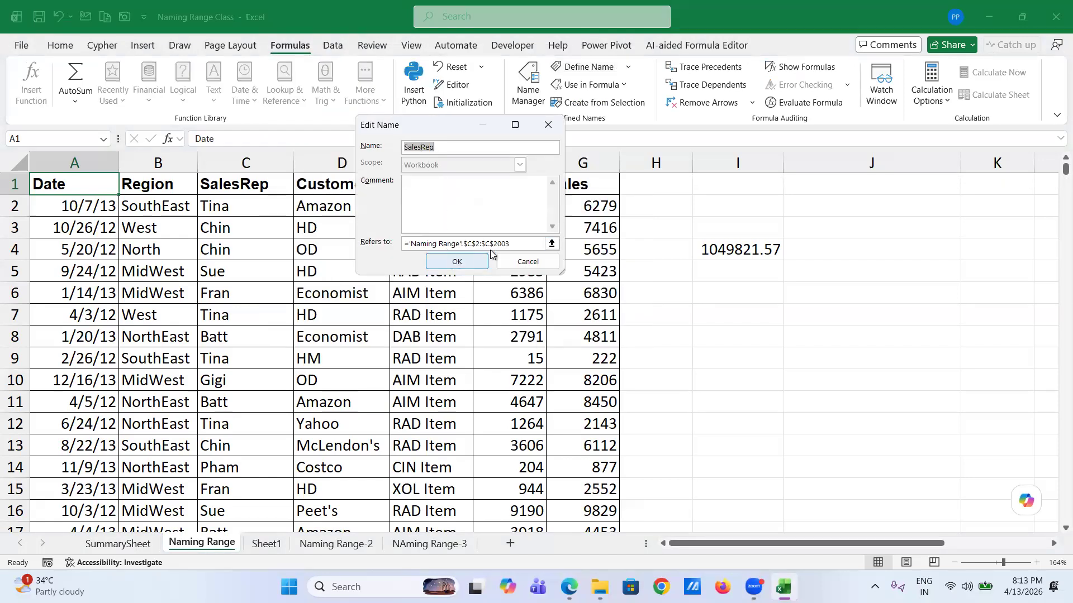
click(517, 246)
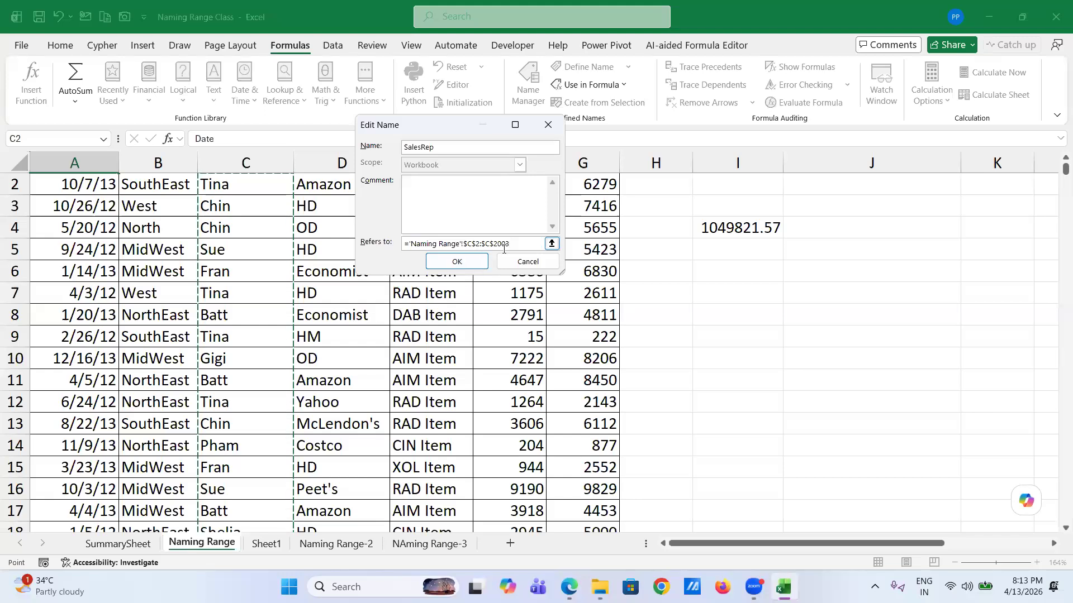
scroll(159, 438, down, 4)
scroll(159, 438, down, 20)
scroll(159, 439, down, 20)
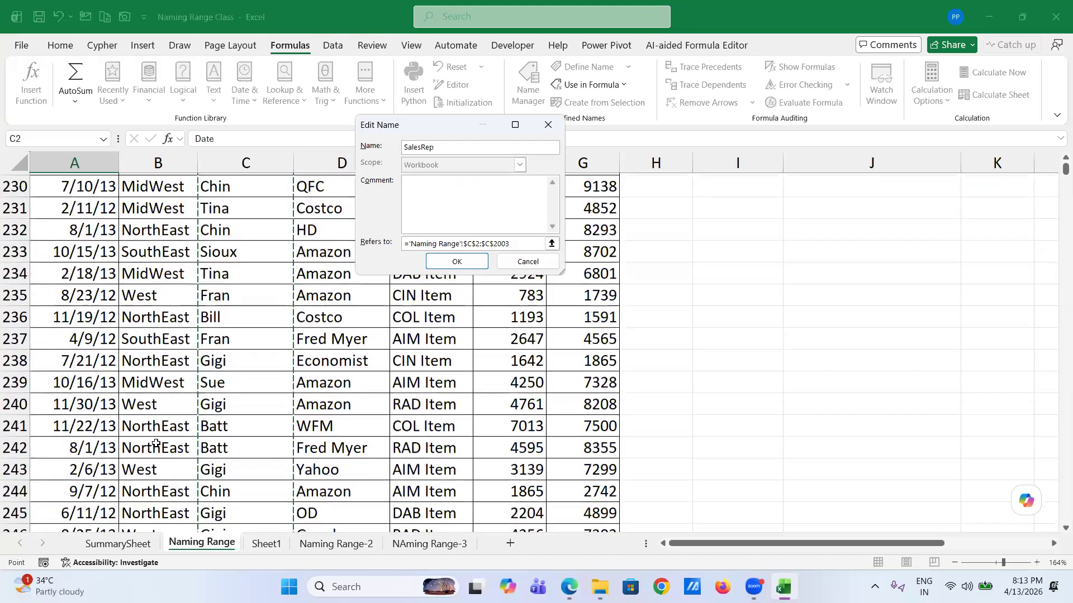
scroll(174, 436, down, 20)
scroll(261, 441, down, 2)
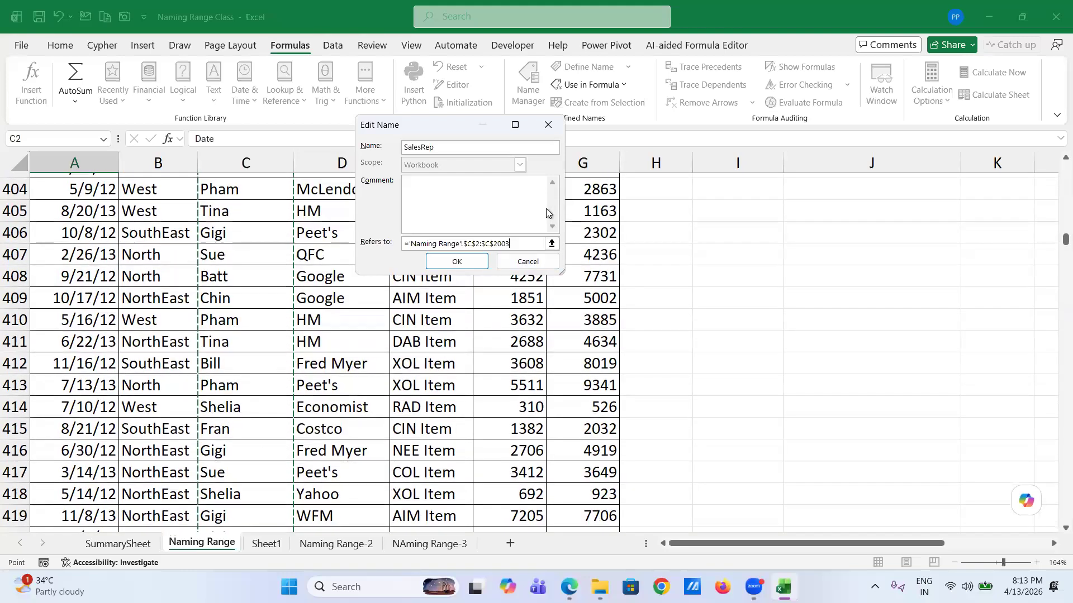
key(BackSpace)
text(4)
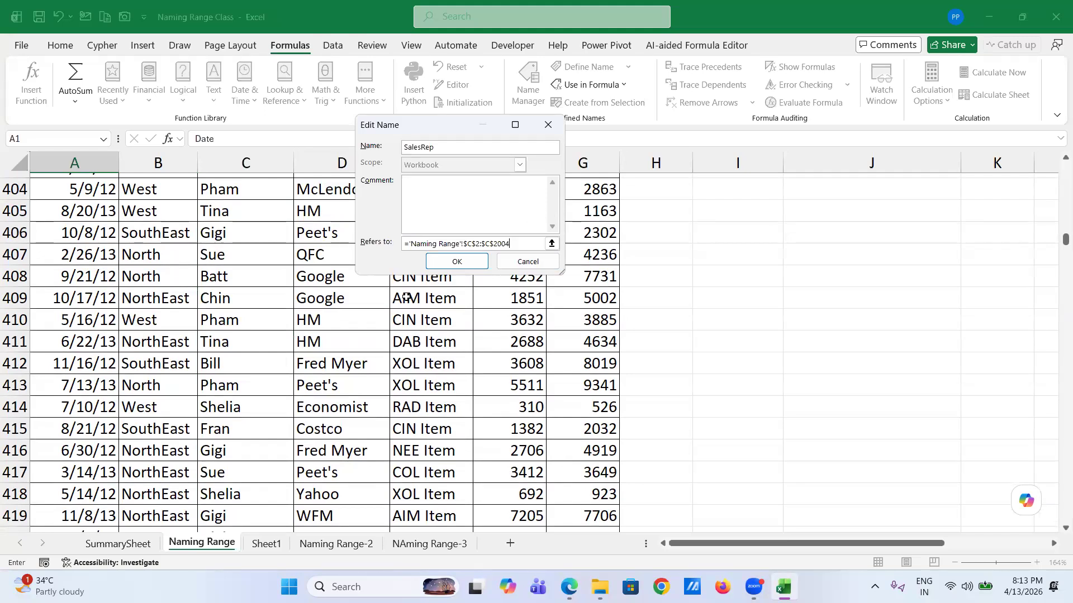
click(457, 262)
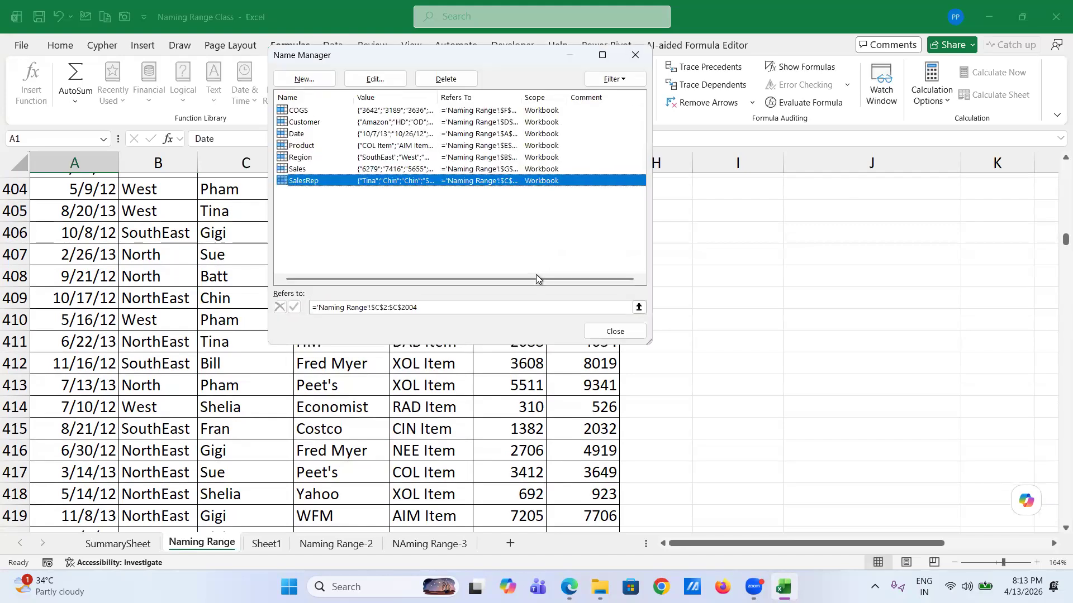
- Extend the Sales name to $G$2:$G$2004 and close Name Manager
click(306, 170)
click(374, 80)
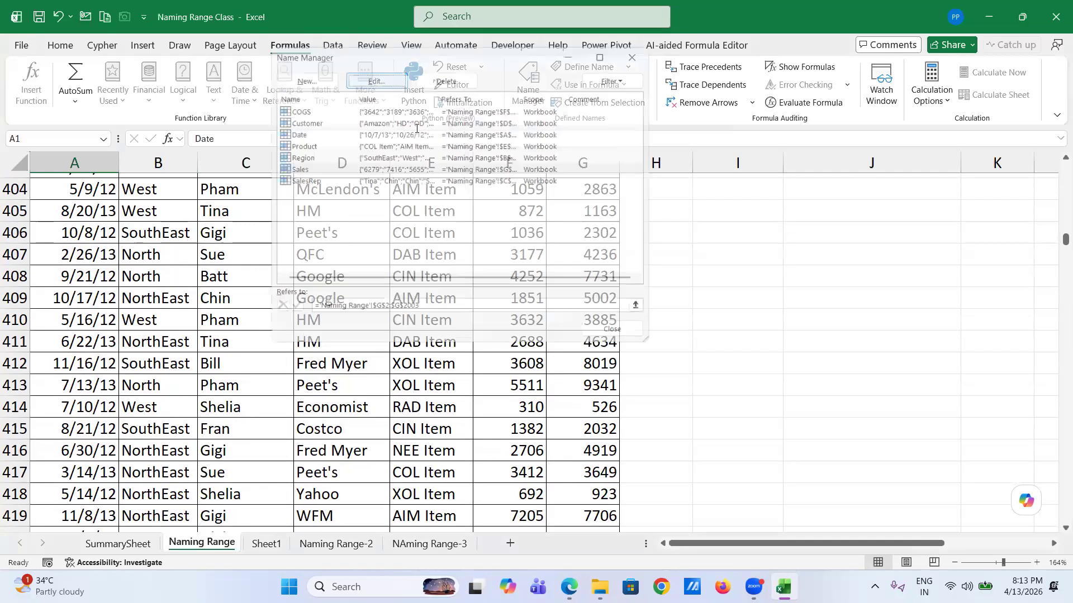
click(512, 243)
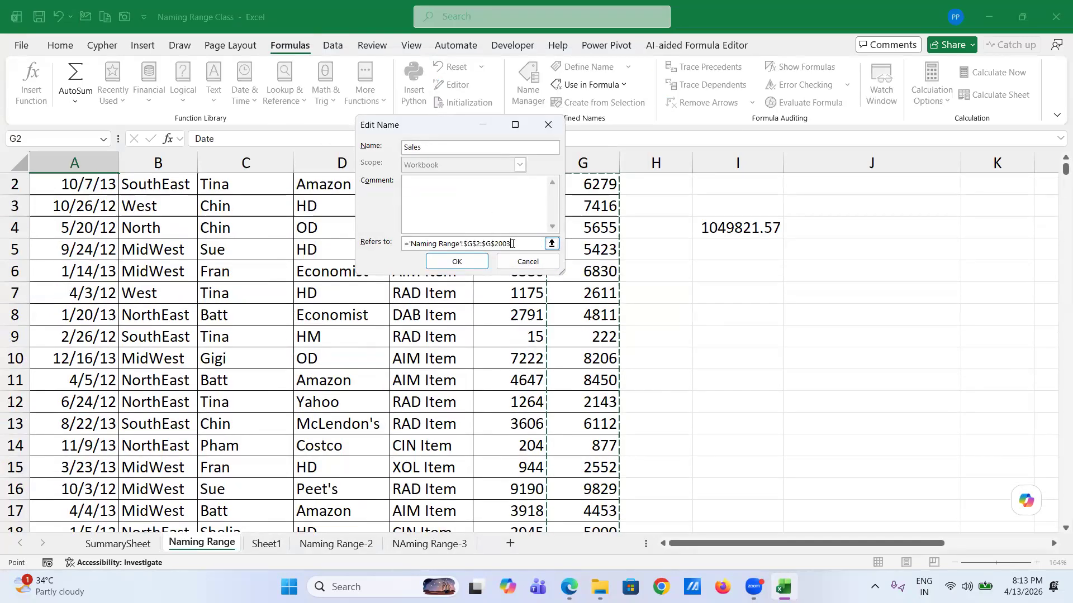
key(BackSpace)
text(4)
key(Return)
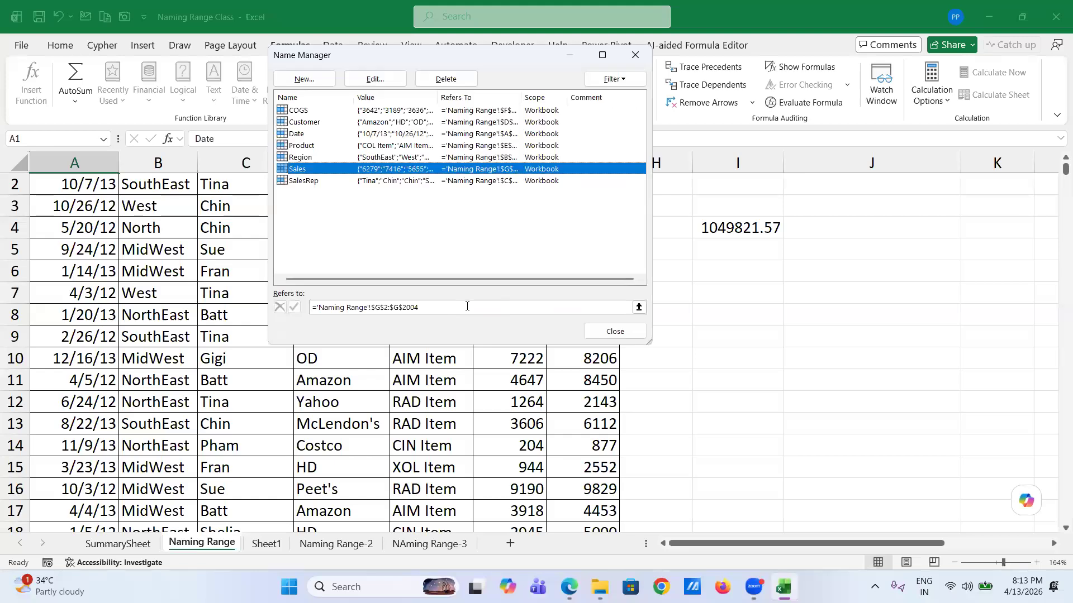
click(613, 332)
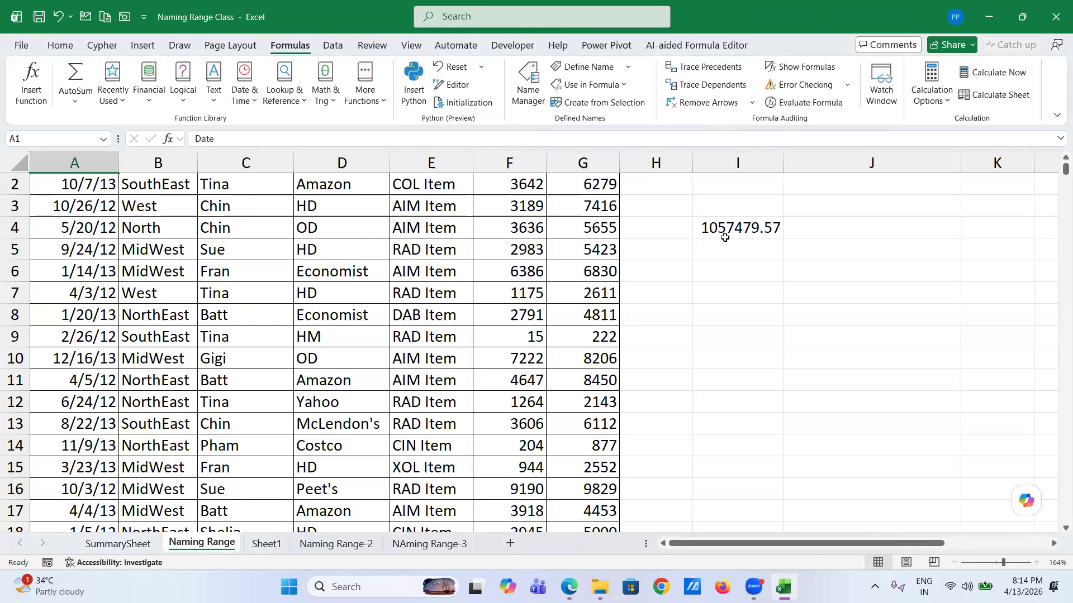
- Select all seven names from COGS through SalesRep in Name Manager and delete them
click(528, 95)
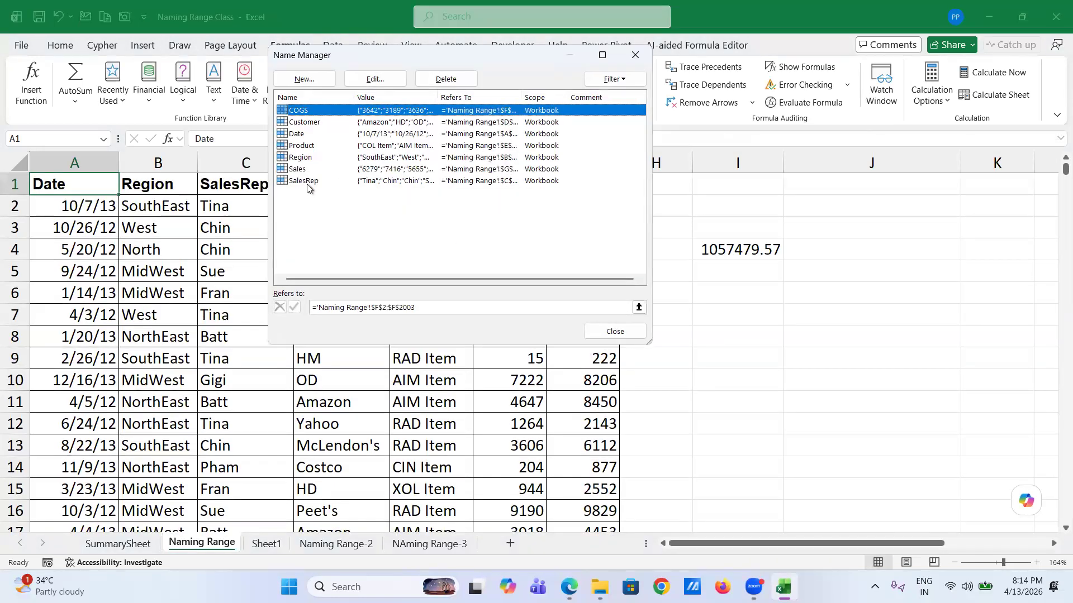
shift+click(307, 185)
click(450, 80)
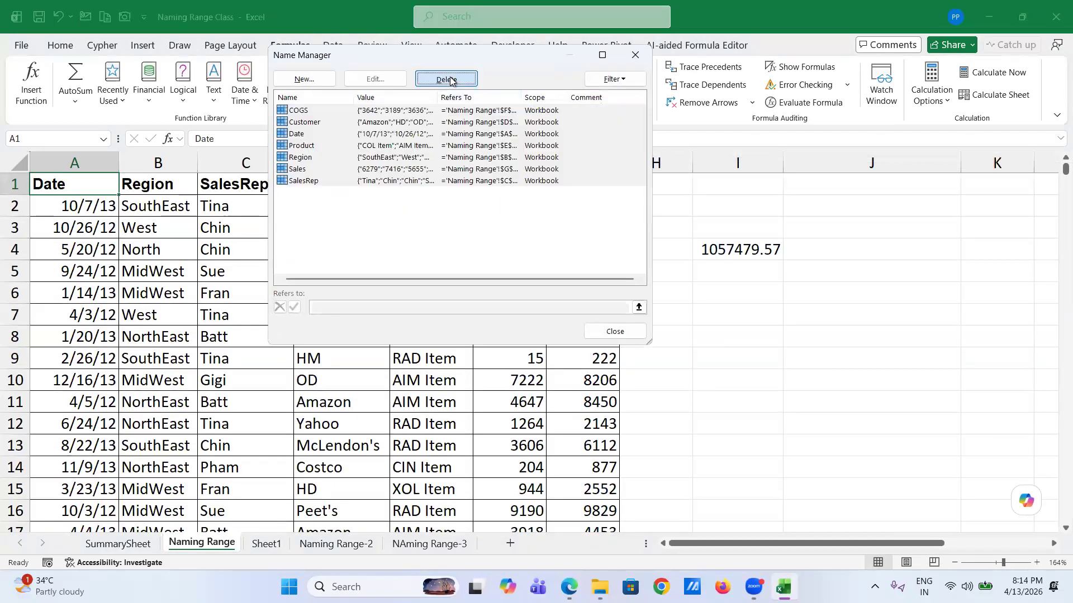
click(492, 232)
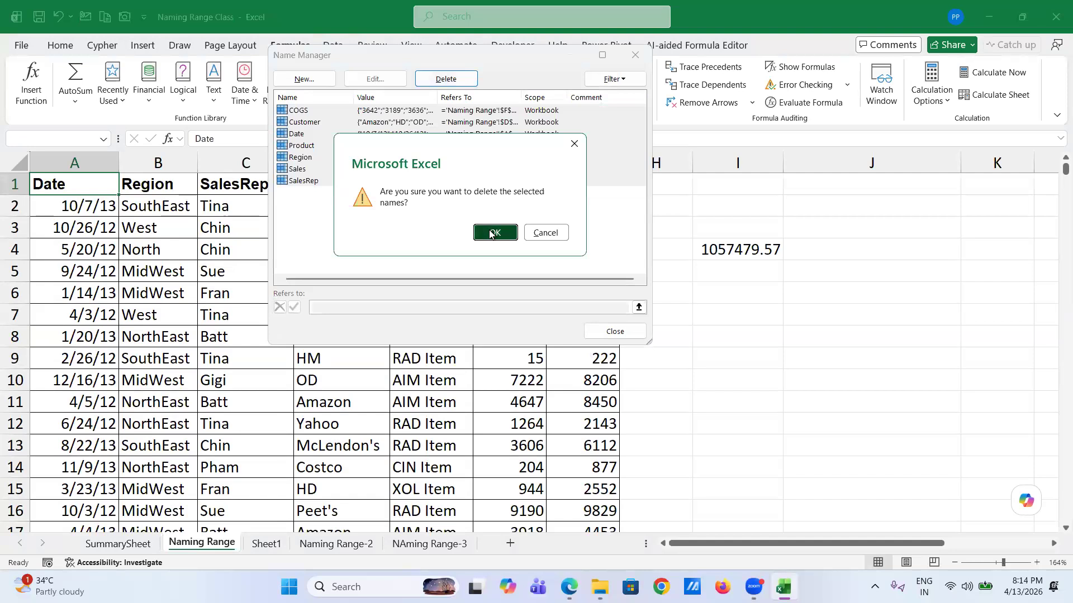
click(615, 333)
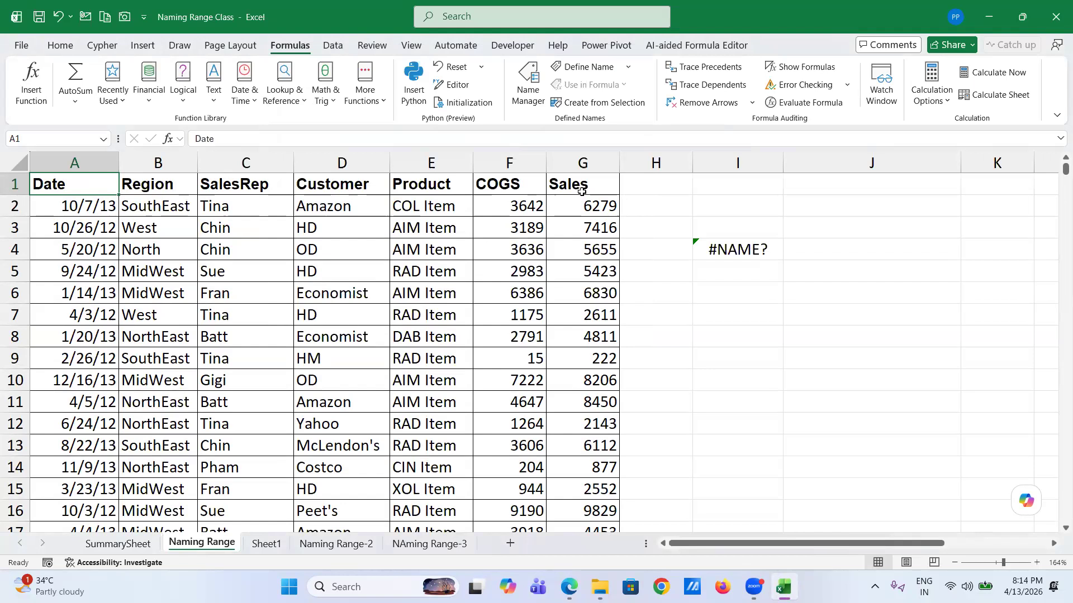
- Convert A1:G2004 into a table with headers using Ctrl+T
key(ctrl+shift+Right)
key(ctrl+shift+Down)
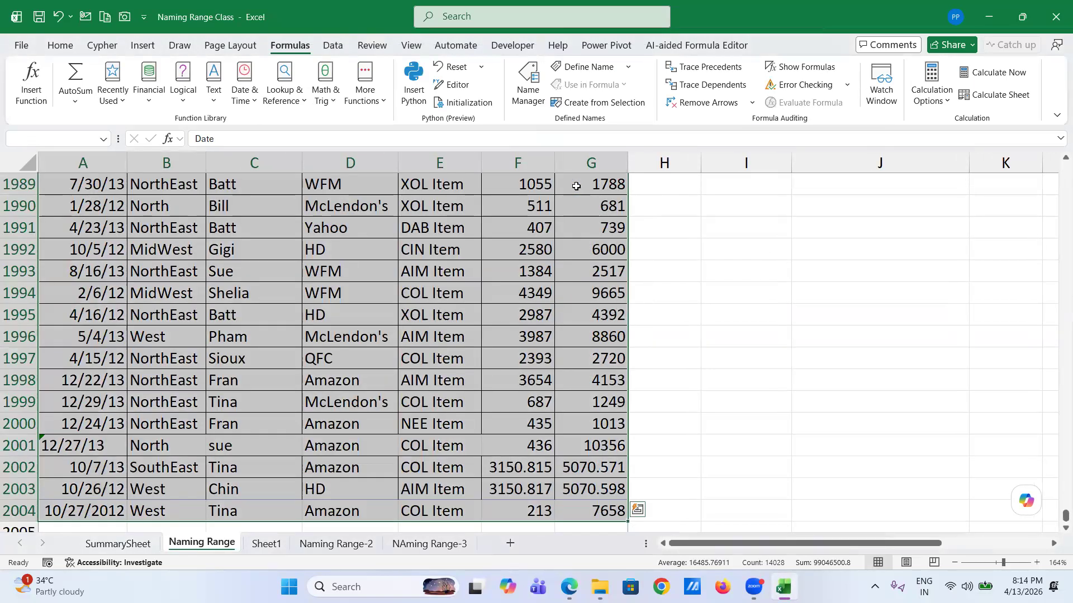
key(ctrl+t)
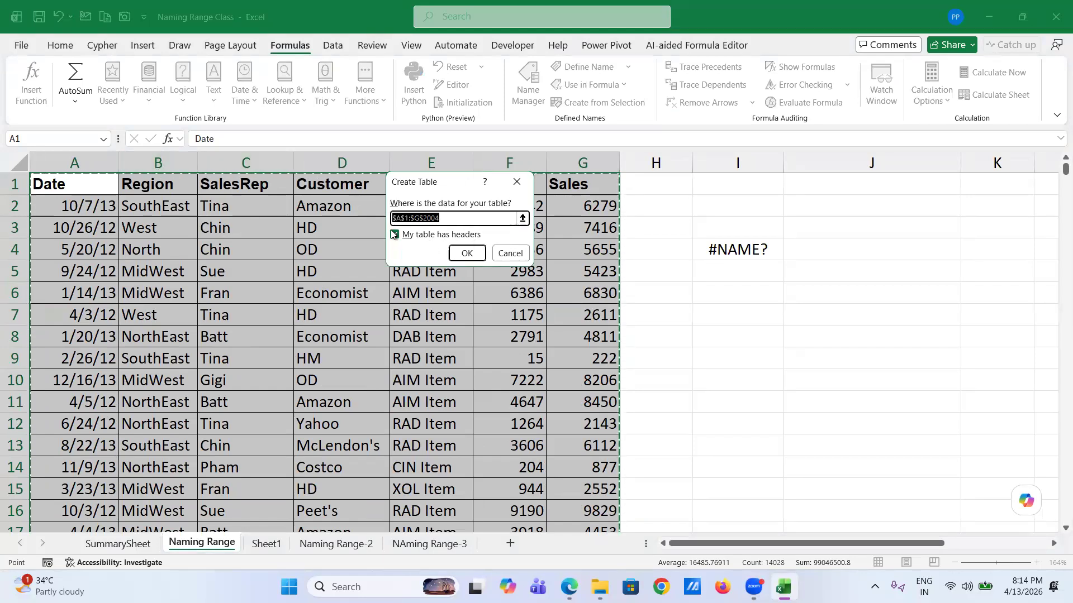
click(465, 256)
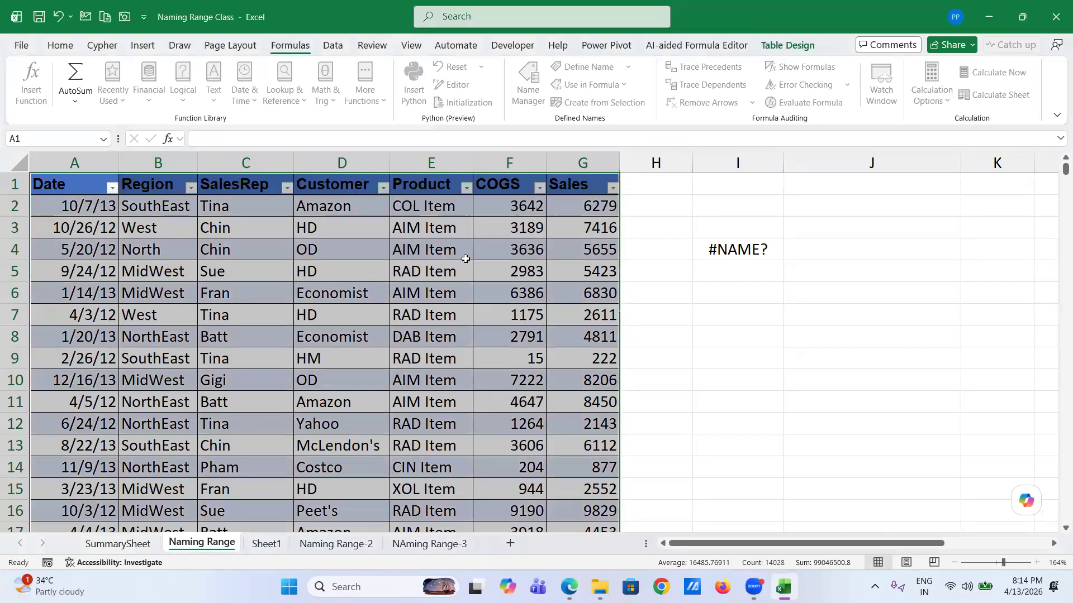
click(454, 323)
- Select Table1 from the Name Box, then clear the broken formula in I4
click(104, 138)
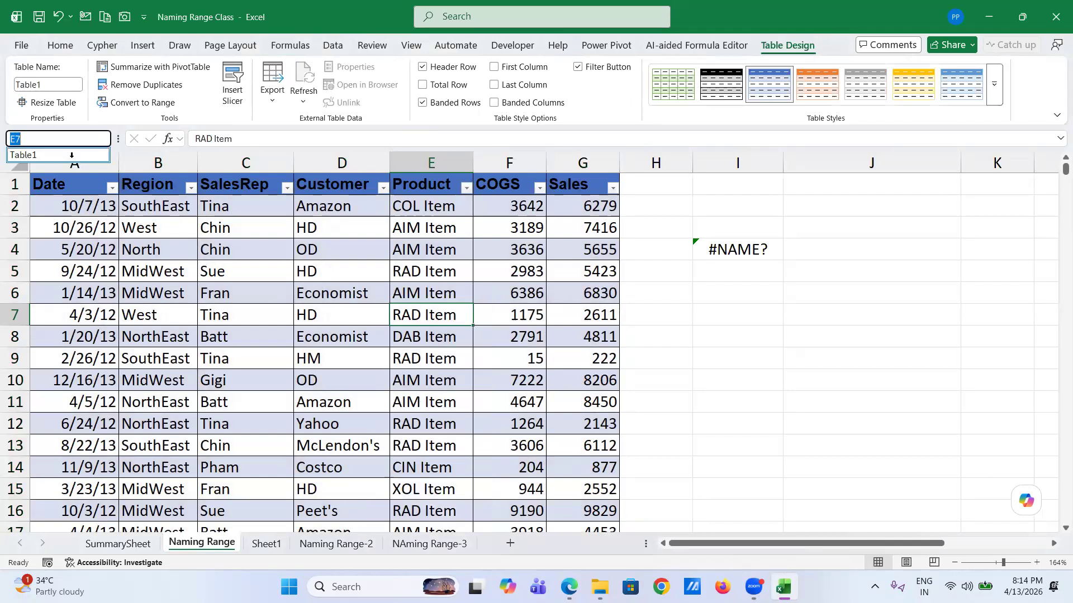
click(71, 157)
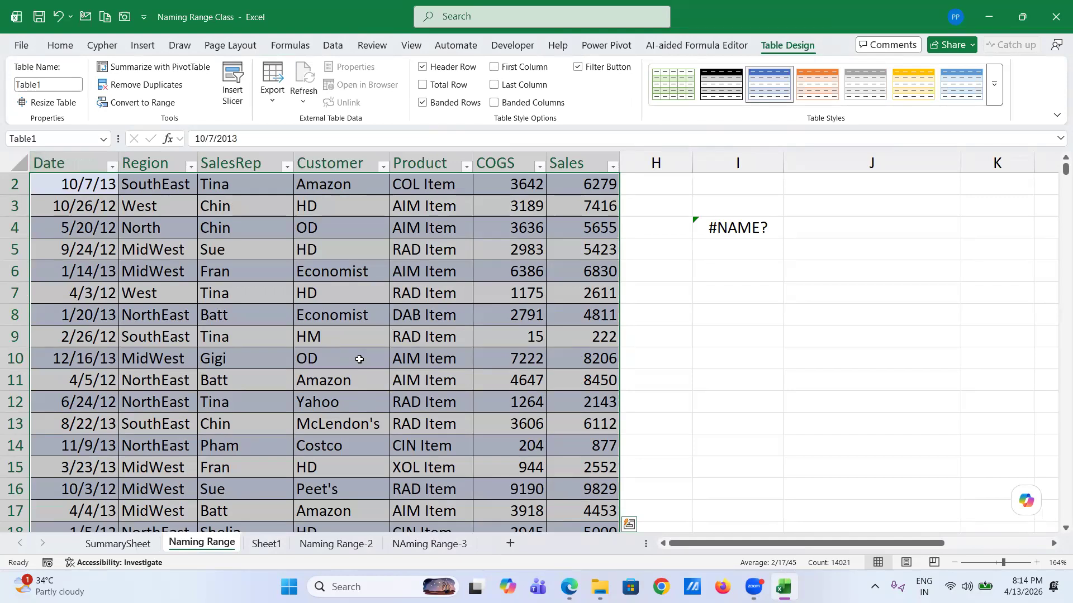
click(733, 228)
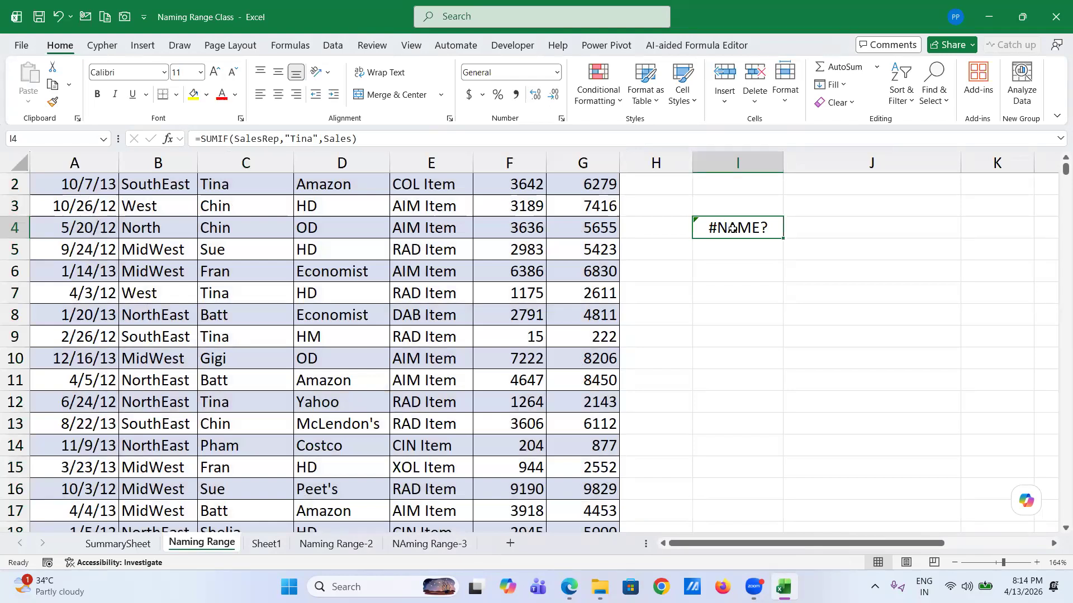
key(Delete)
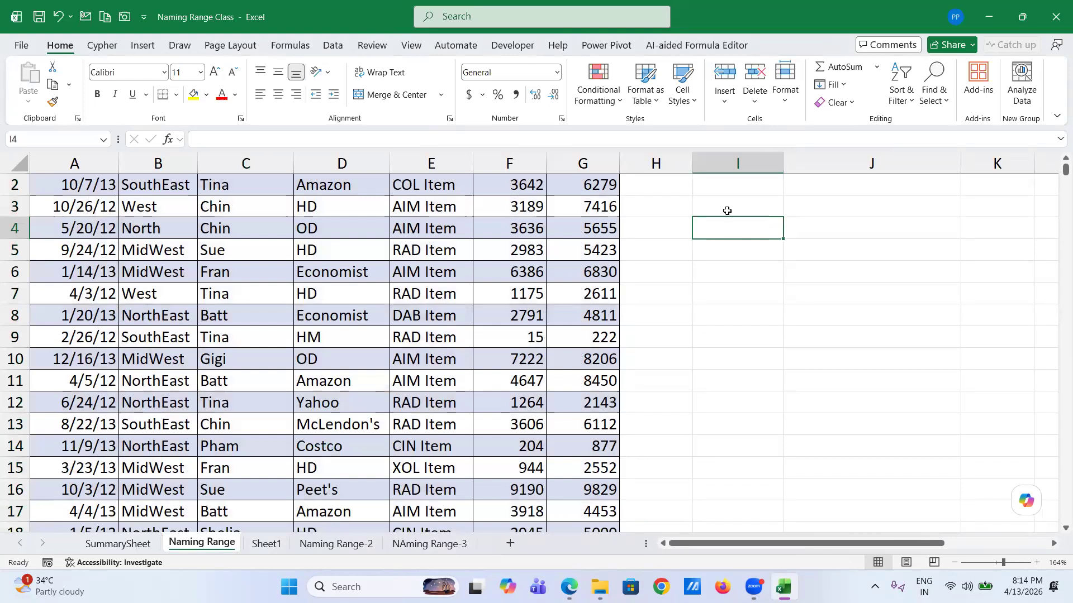
- Start a SUMIF in I4 with Table1[SalesRep] as the range
text(sum)
key(BackSpace)
key(BackSpace)
key(BackSpace)
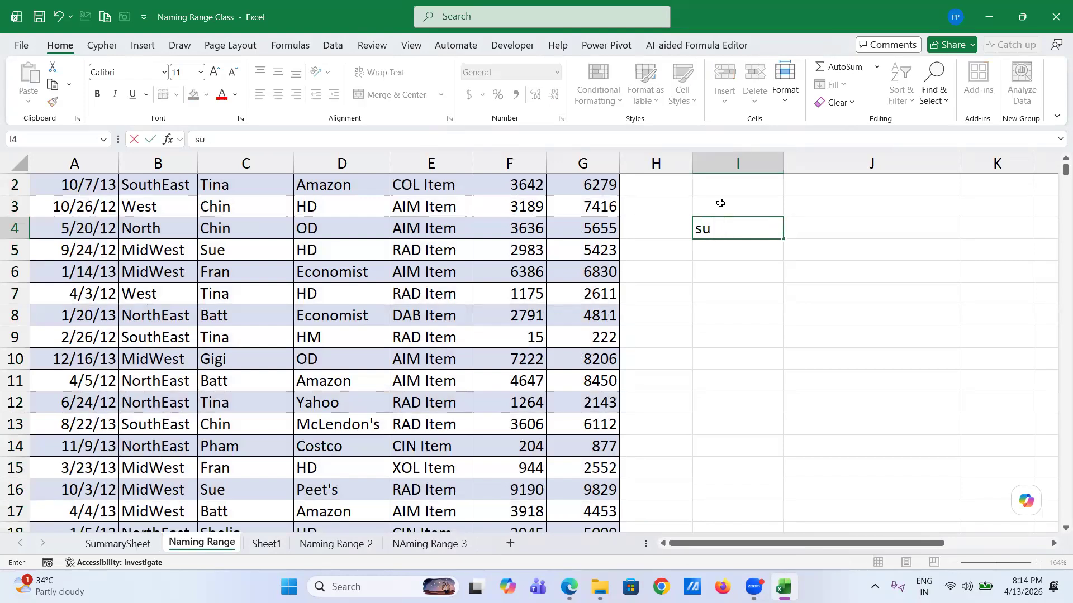
text(=)
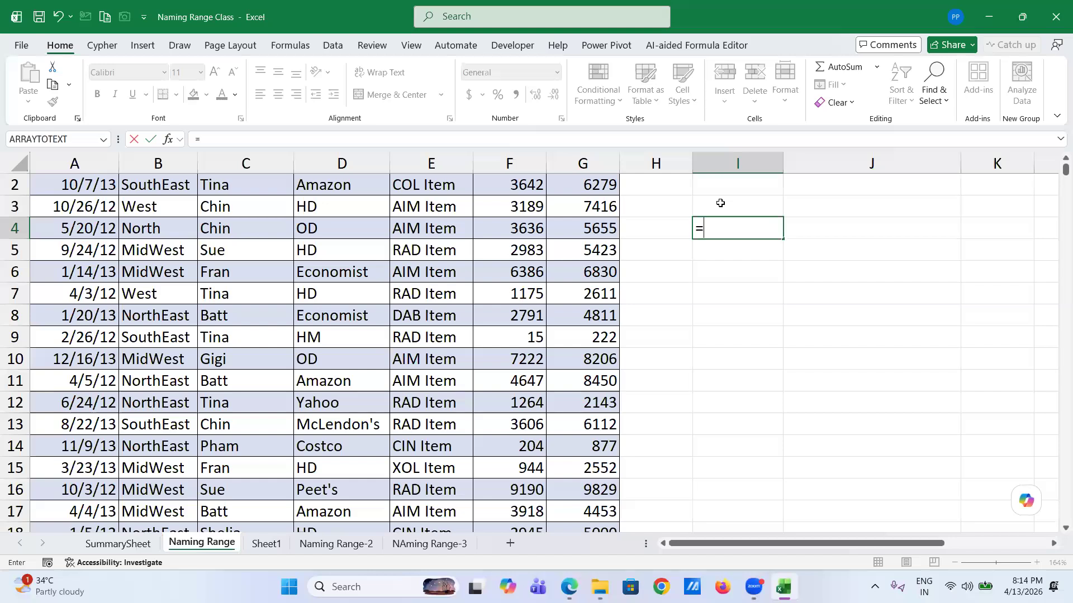
text(sumi)
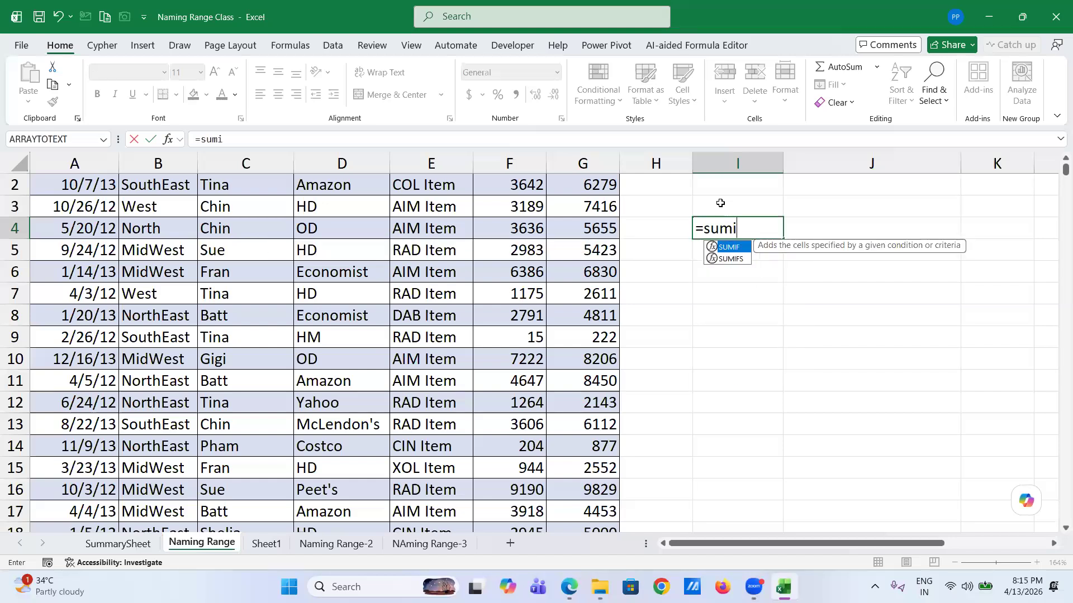
key(Tab)
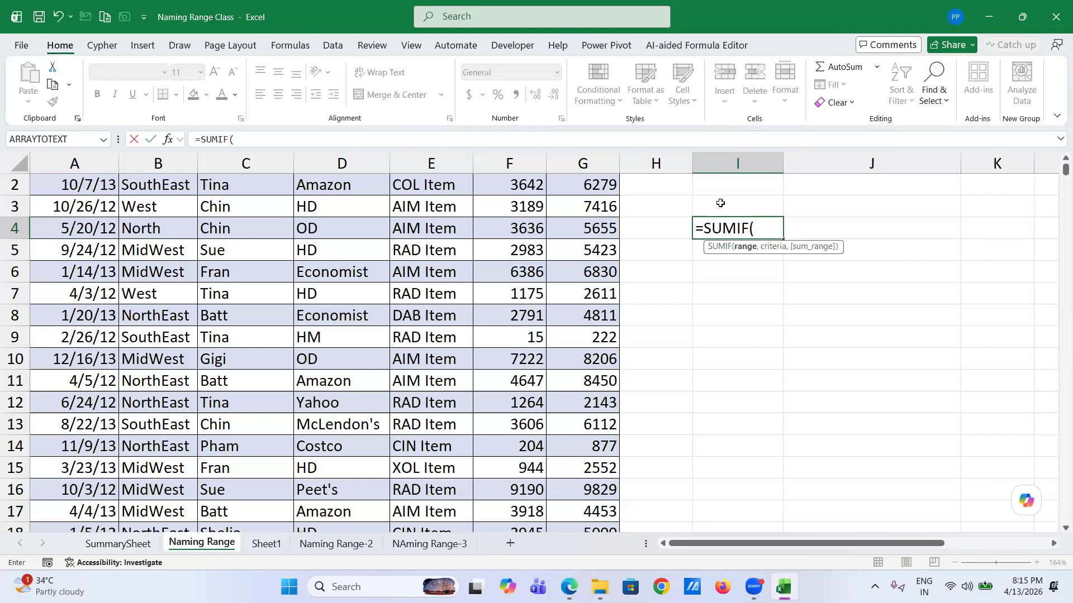
text(tabl)
key(Tab)
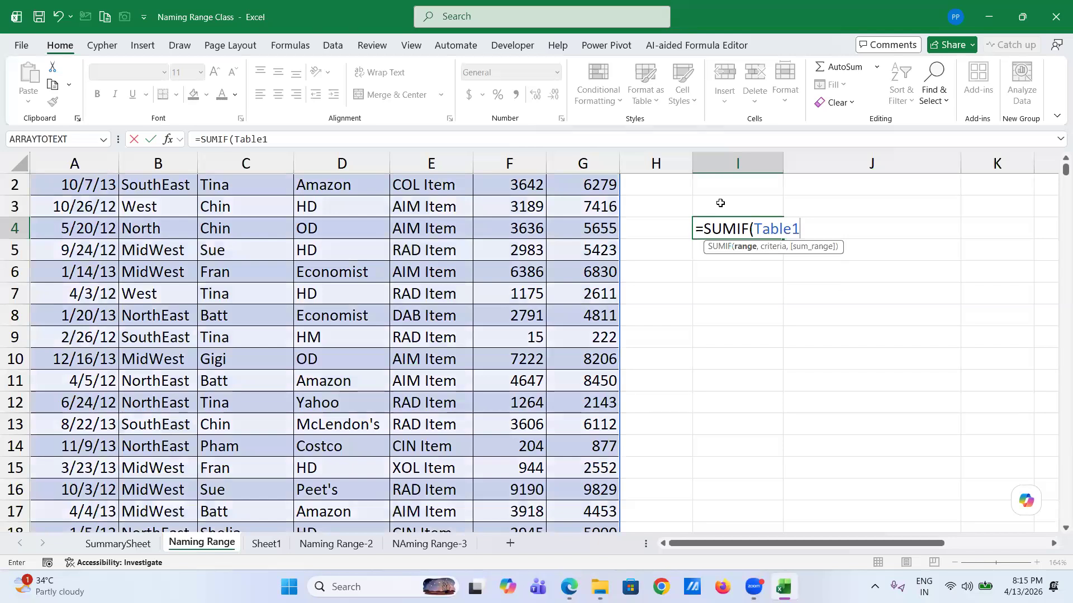
text([)
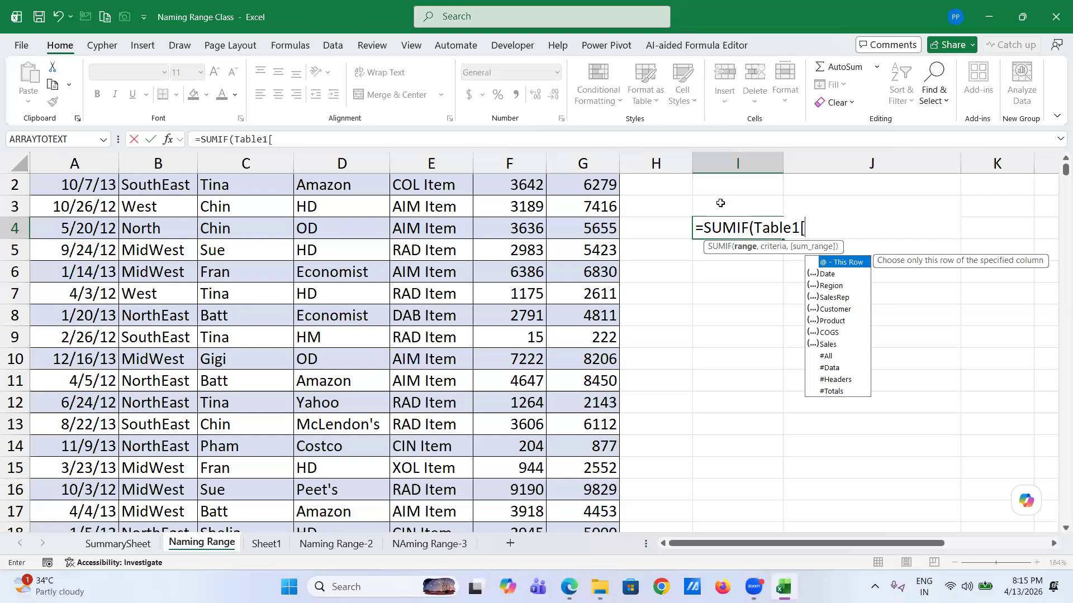
key(Down)
key(Down)
key(Down)
key(Tab)
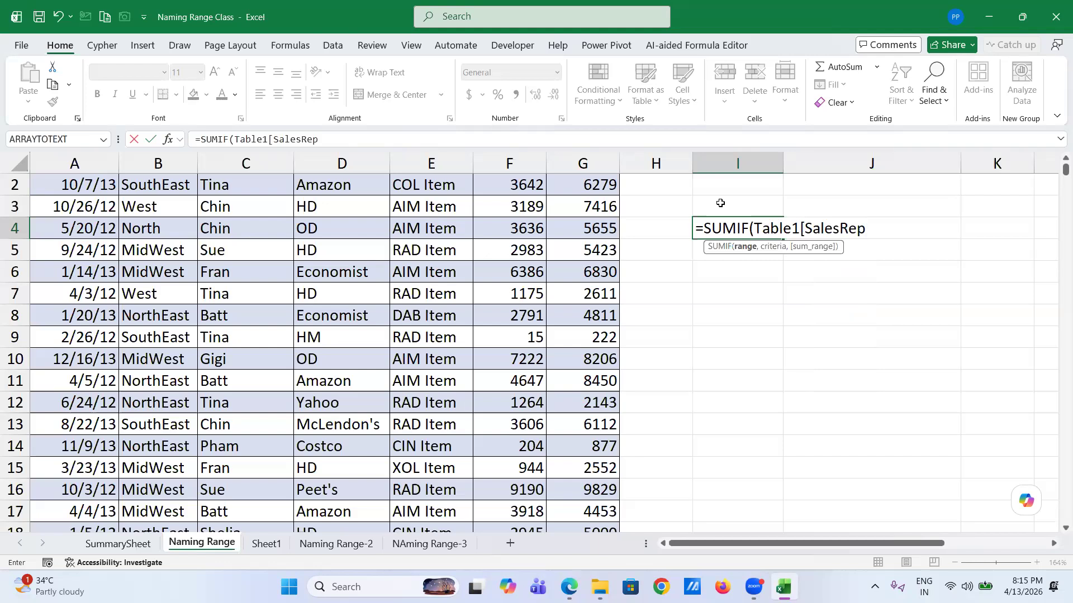
text(])
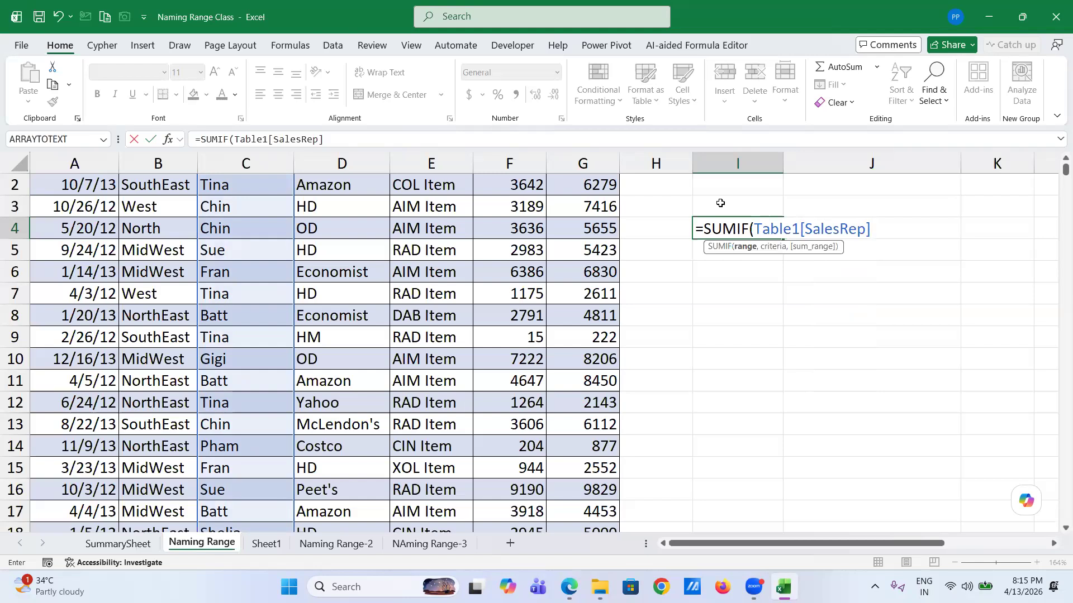
text(.)
- Finish the formula with criteria "Tina" and sum range Table1[Sales], and enter it
key(BackSpace)
text(,)
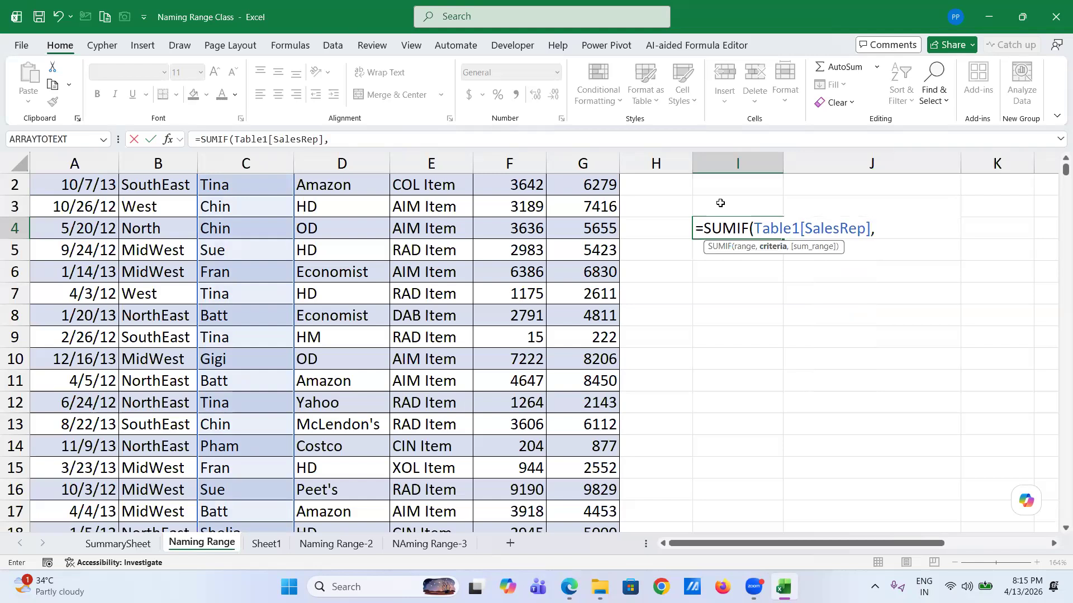
text("Tna)
key(BackSpace)
key(BackSpace)
text(ina",)
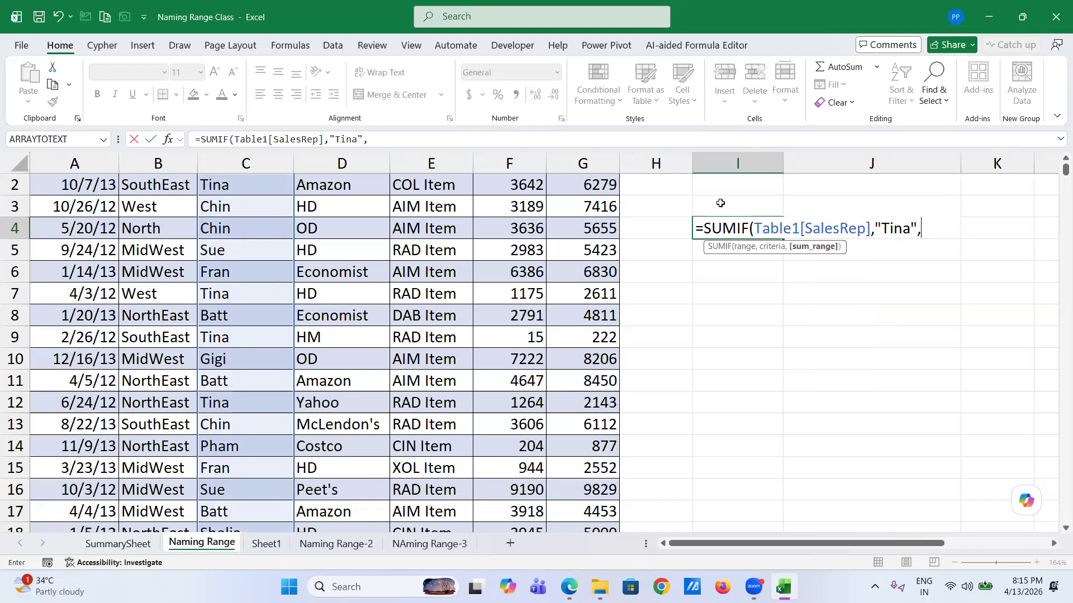
text(tab)
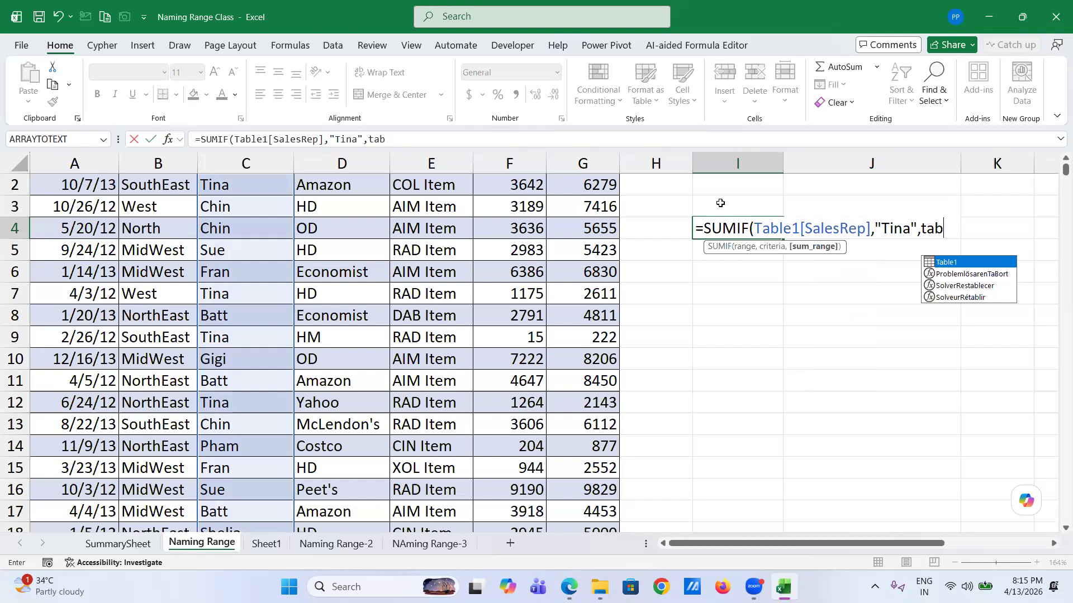
key(Tab)
text([)
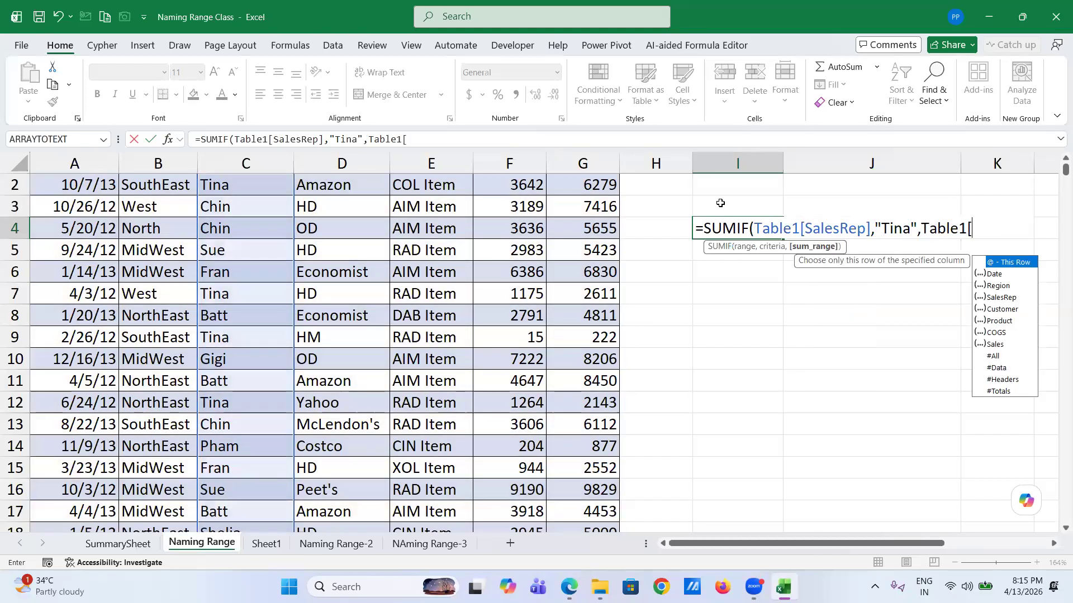
key(Down)
key(Down)
key(Down)
key(Down)
key(Down)
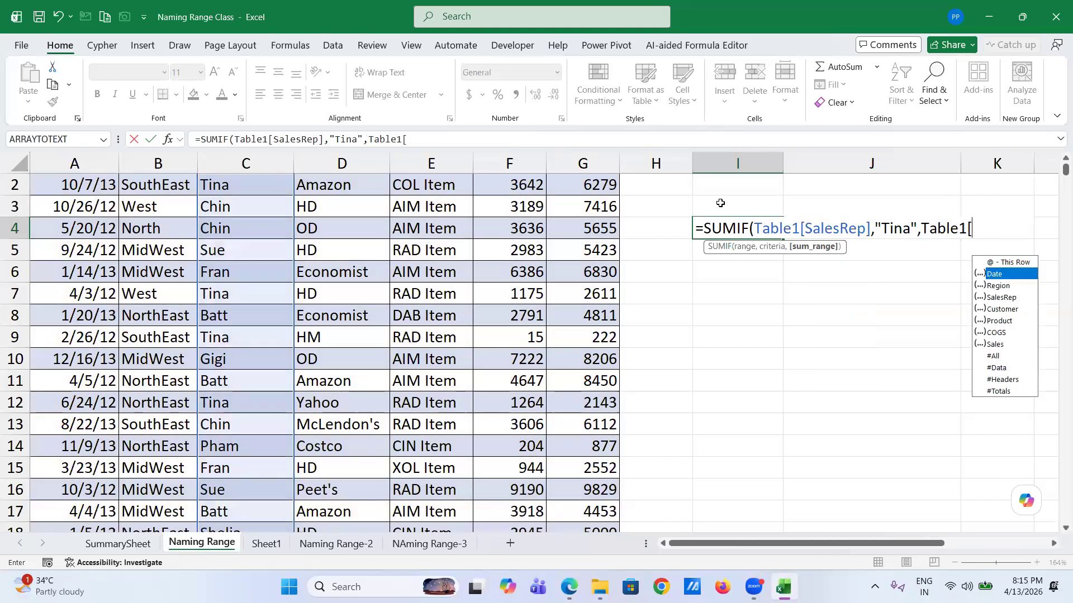
key(Down)
key(Down)
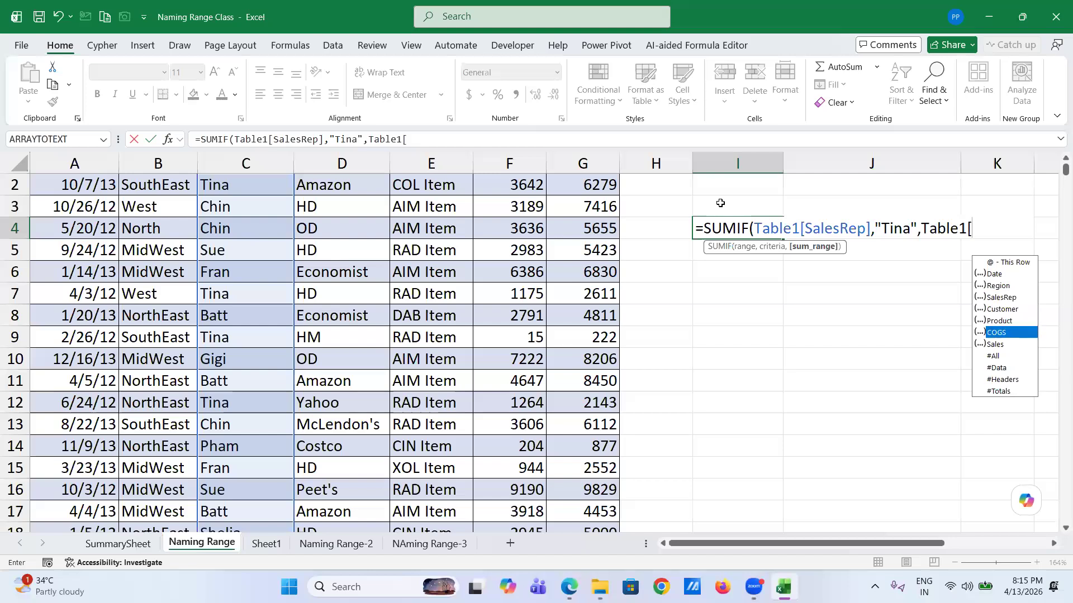
key(Tab)
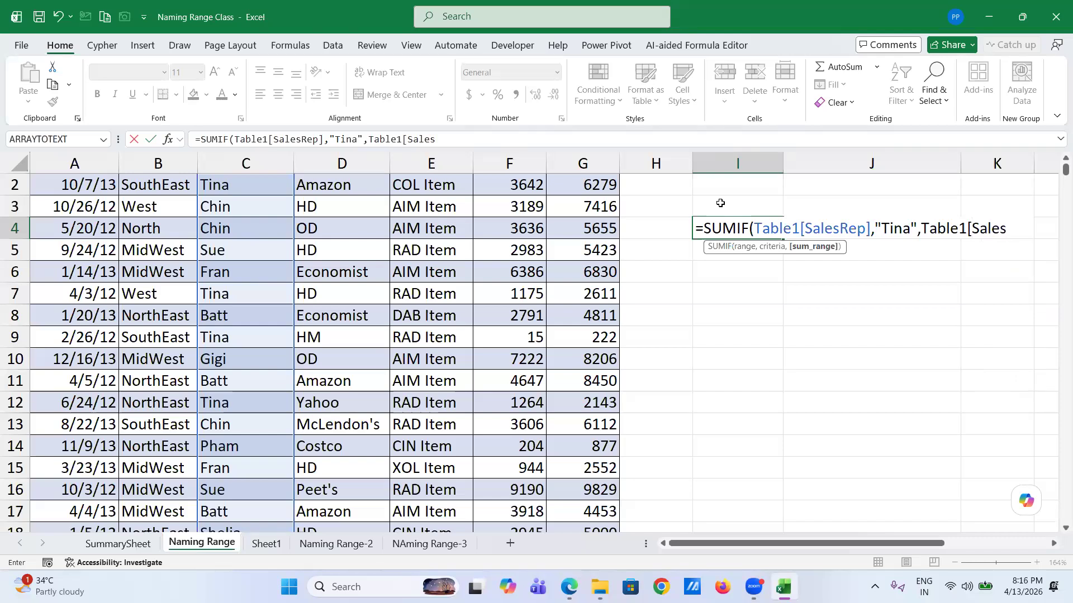
text(])
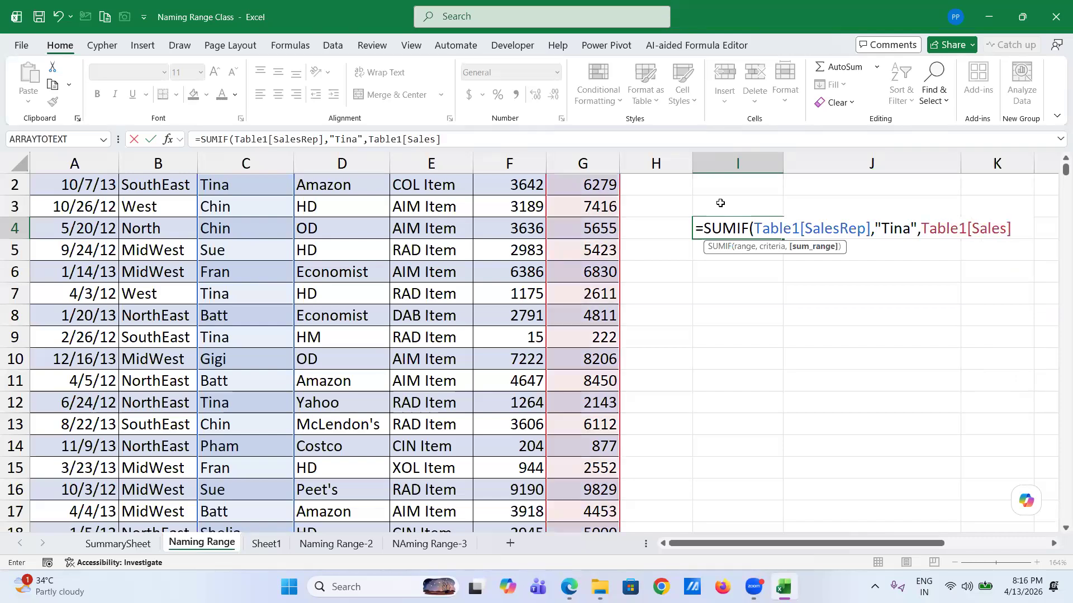
text())
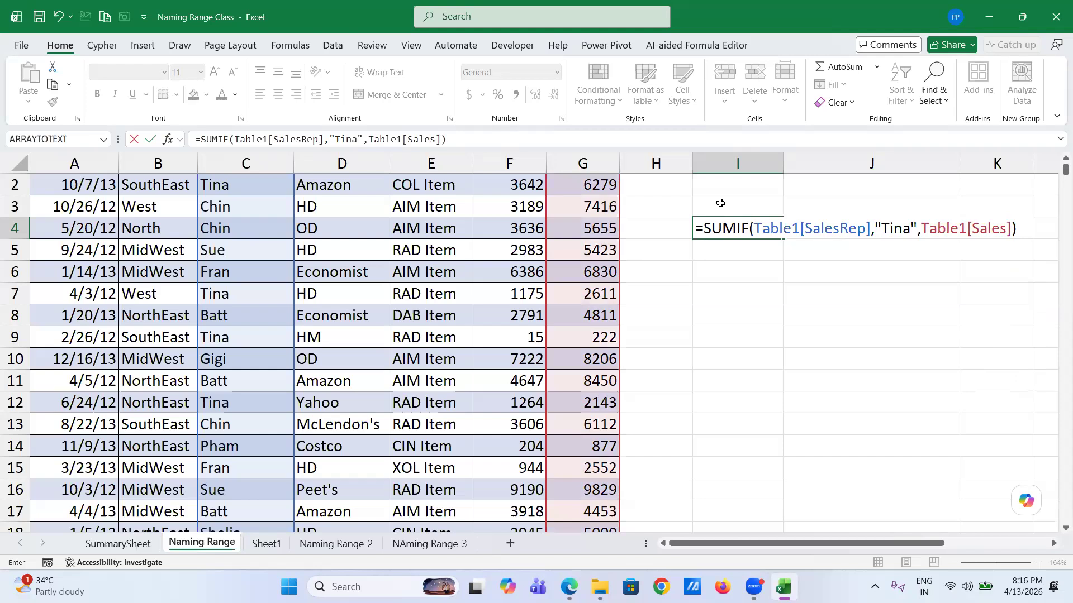
key(Return)
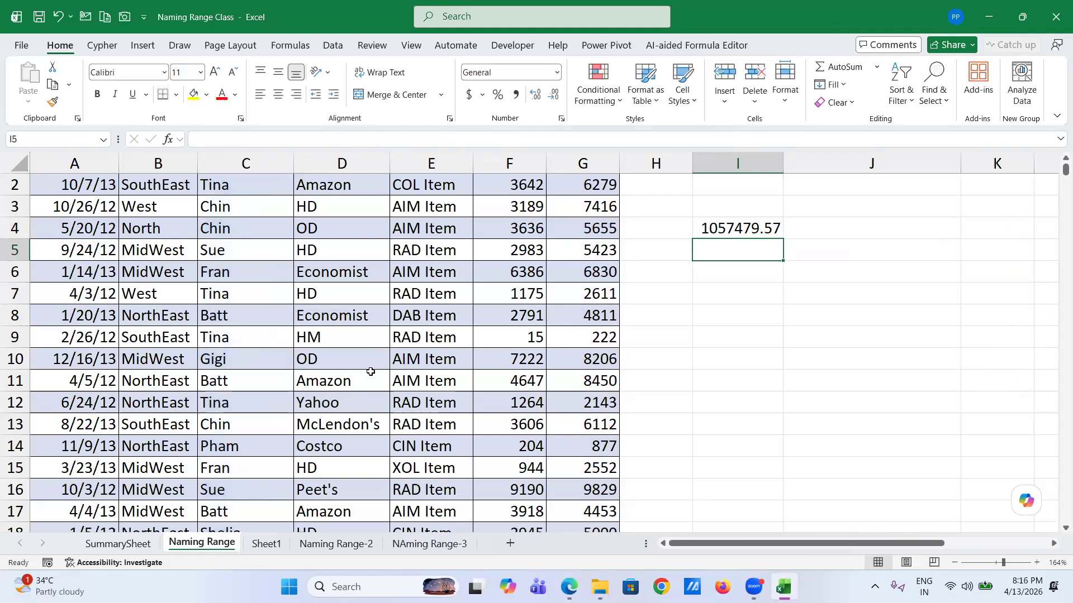
- In the first empty row, 2005, enter date 10/28/2022 and region North
click(208, 390)
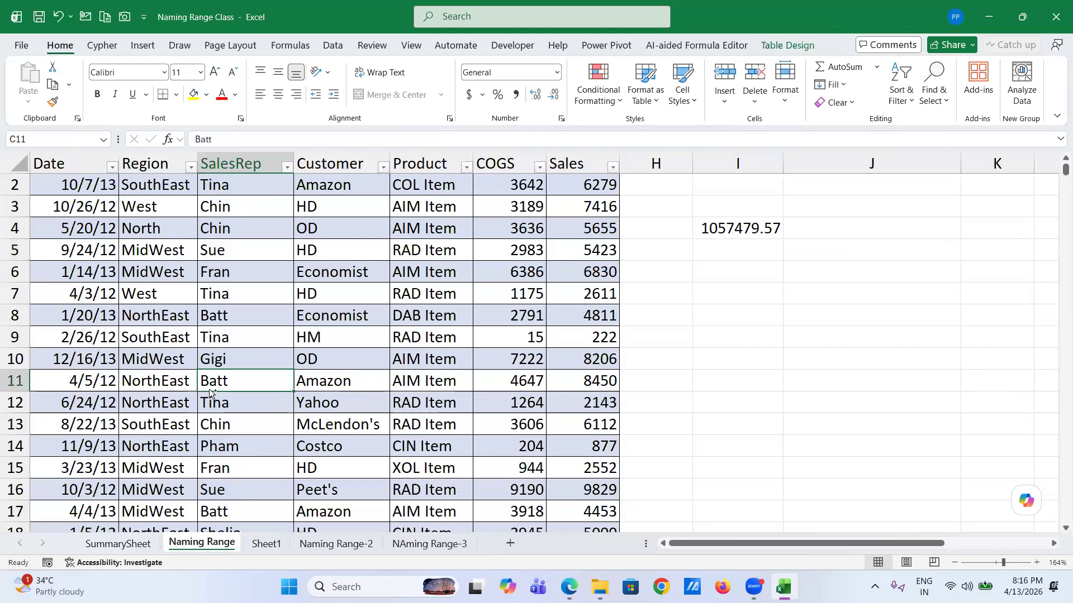
key(ctrl+Down)
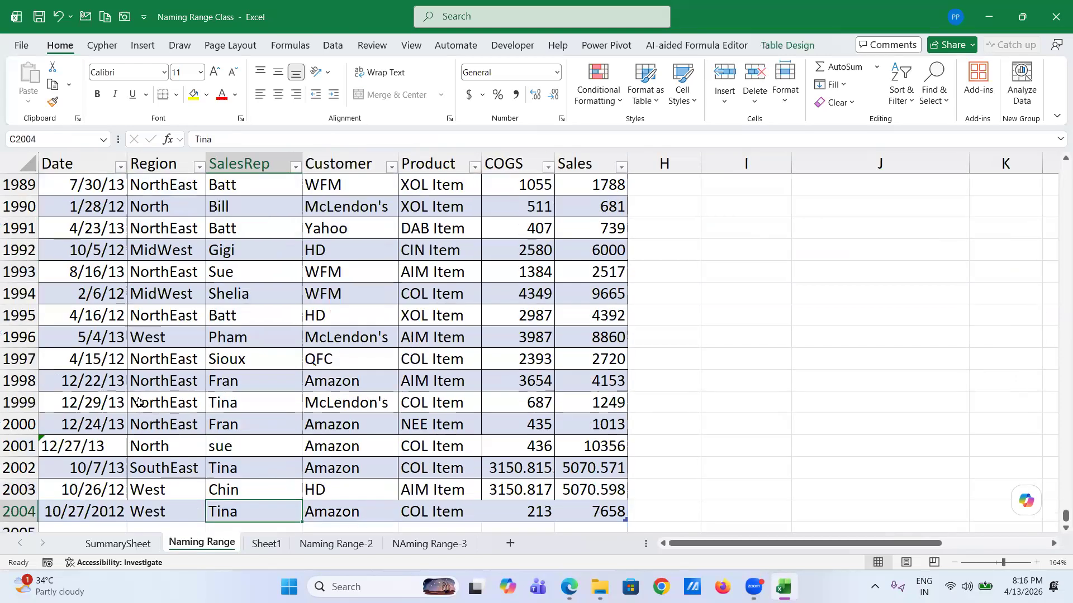
scroll(137, 408, down, 2)
click(76, 480)
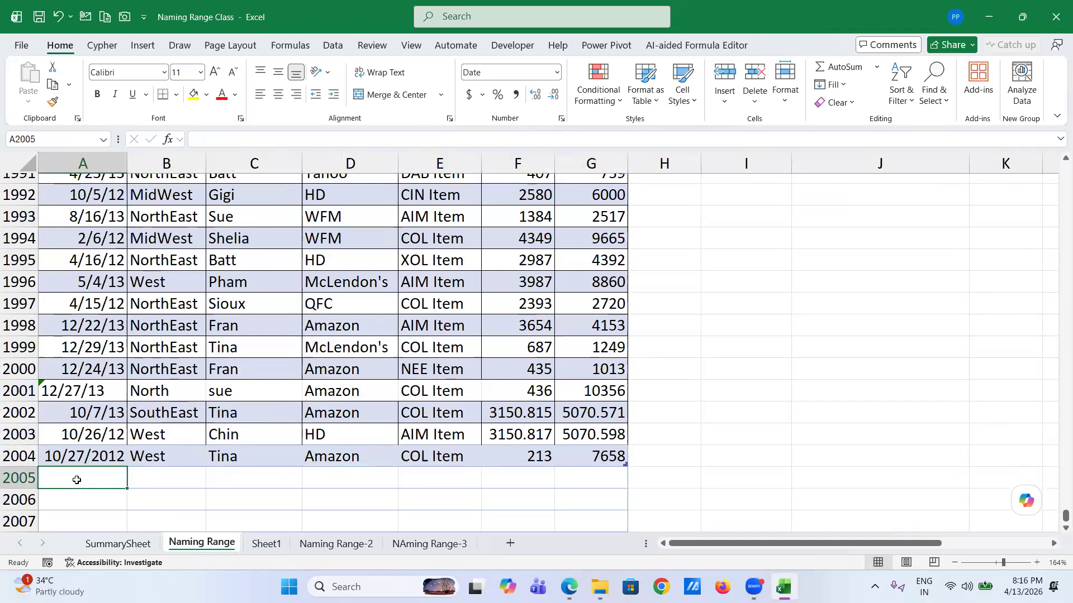
text(10/)
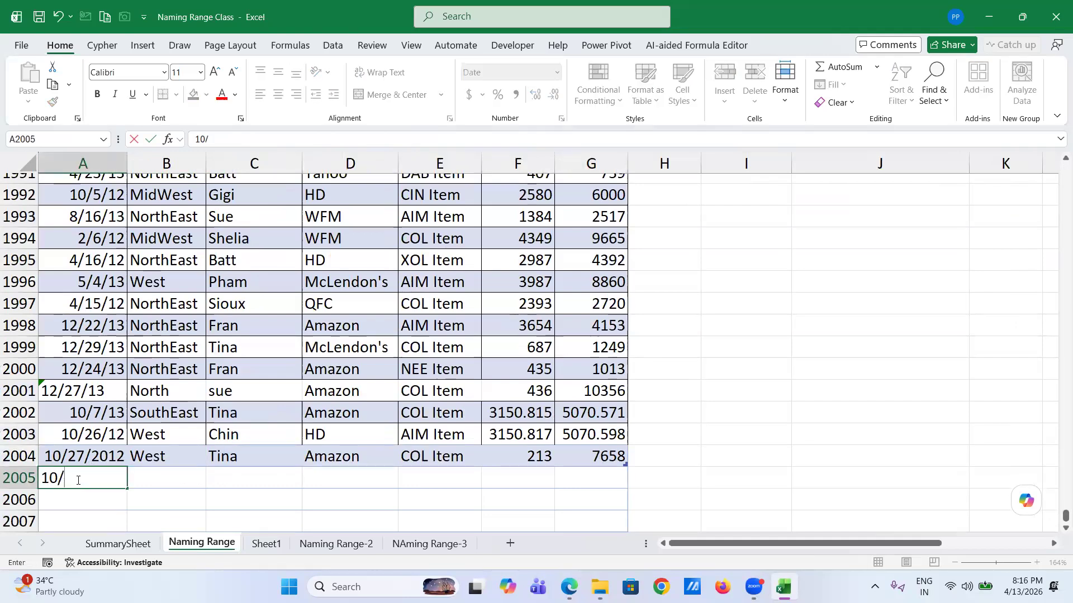
text(28/2022)
key(Tab)
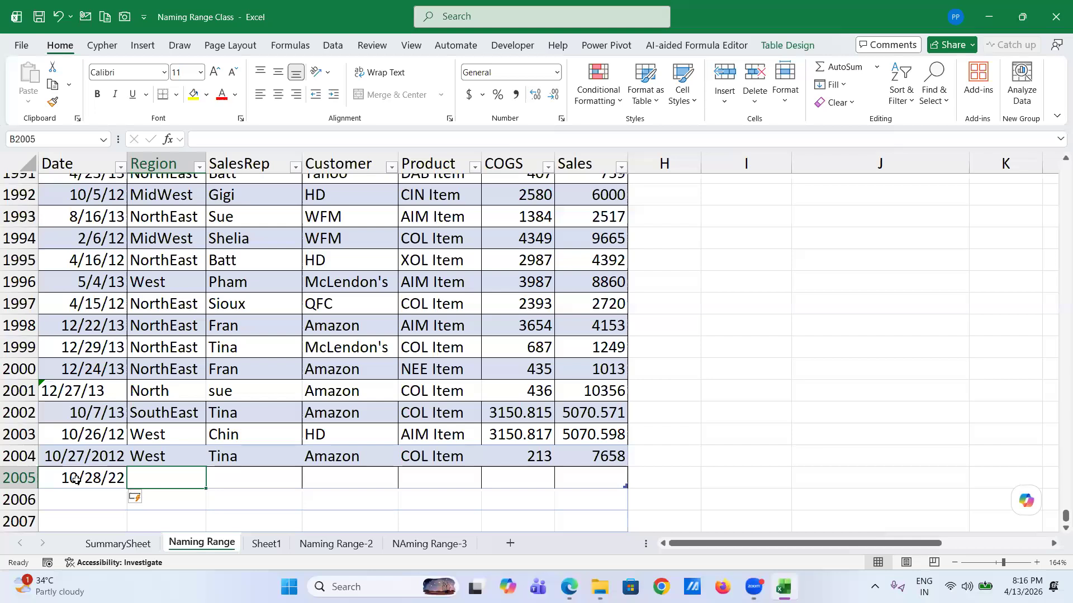
text(N)
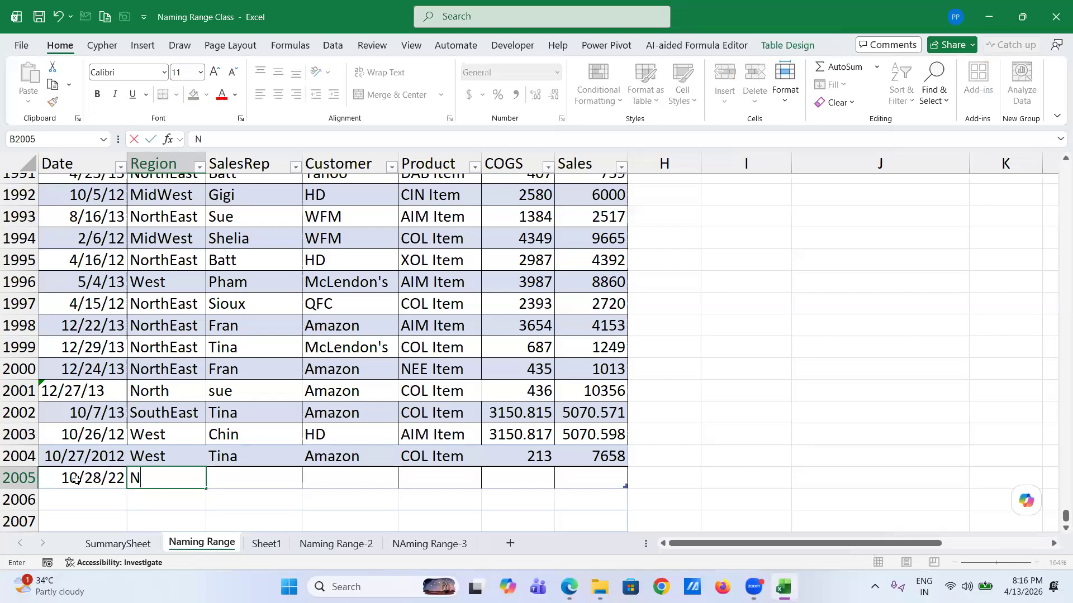
text(orth)
key(Tab)
- Fill in SalesRep Tina, Customer HD, Product COL Item and COGS 432
text(Tina)
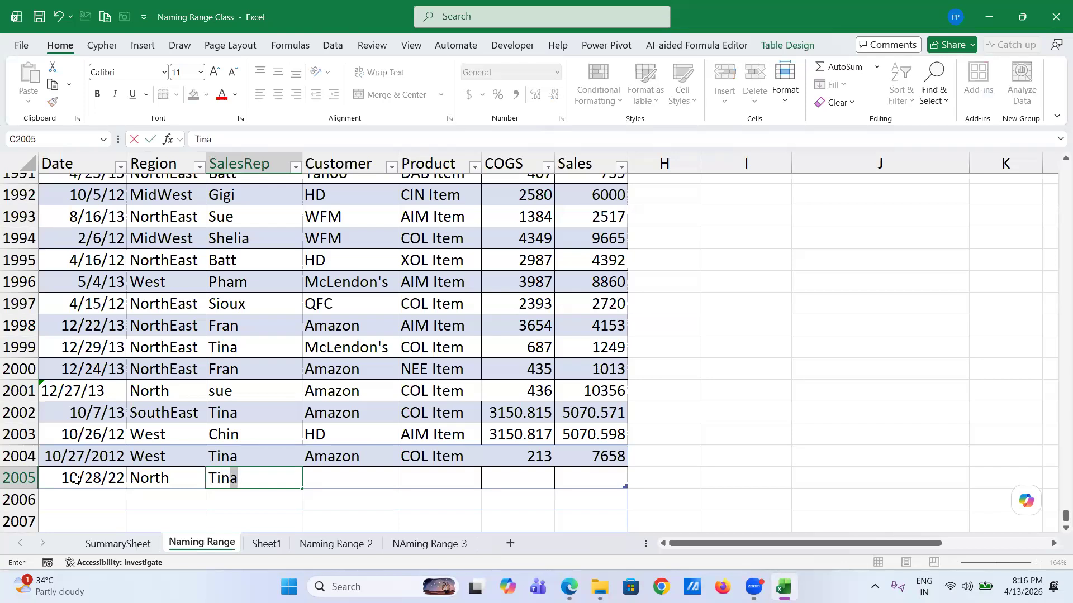
key(Tab)
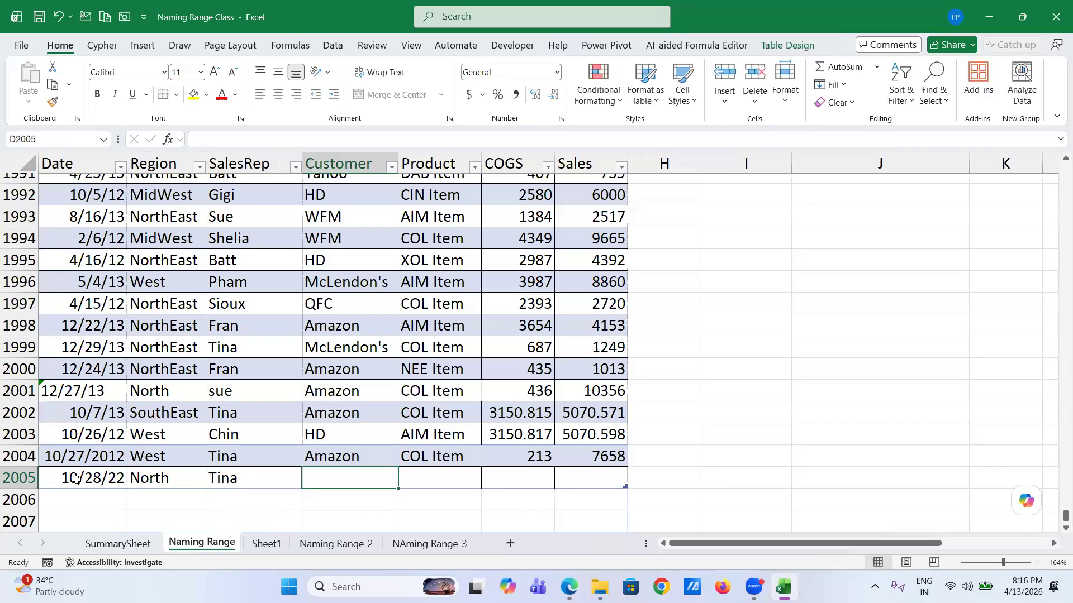
text(HD)
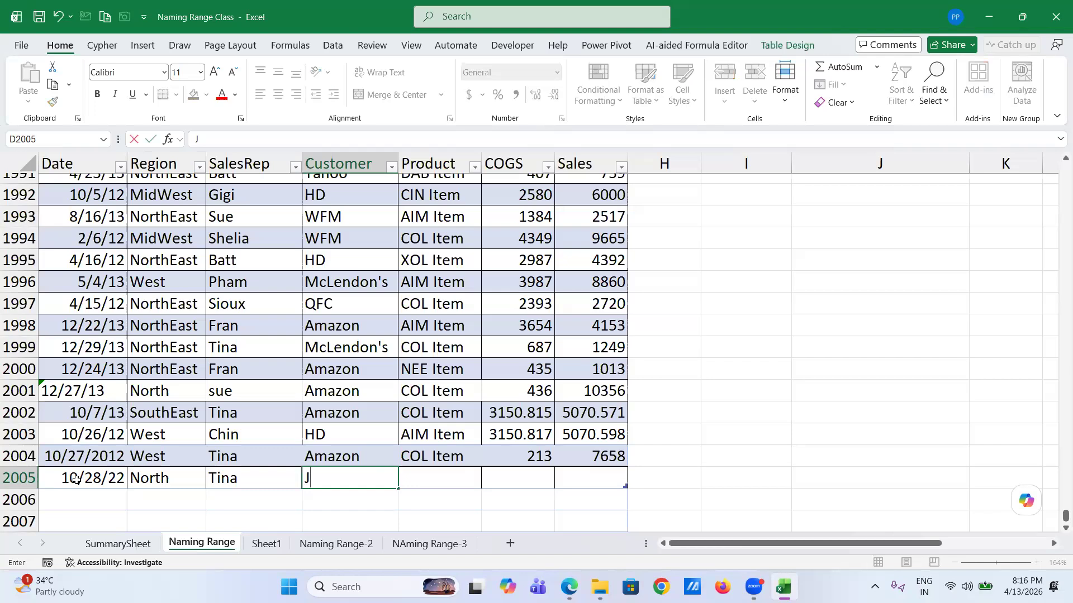
key(Tab)
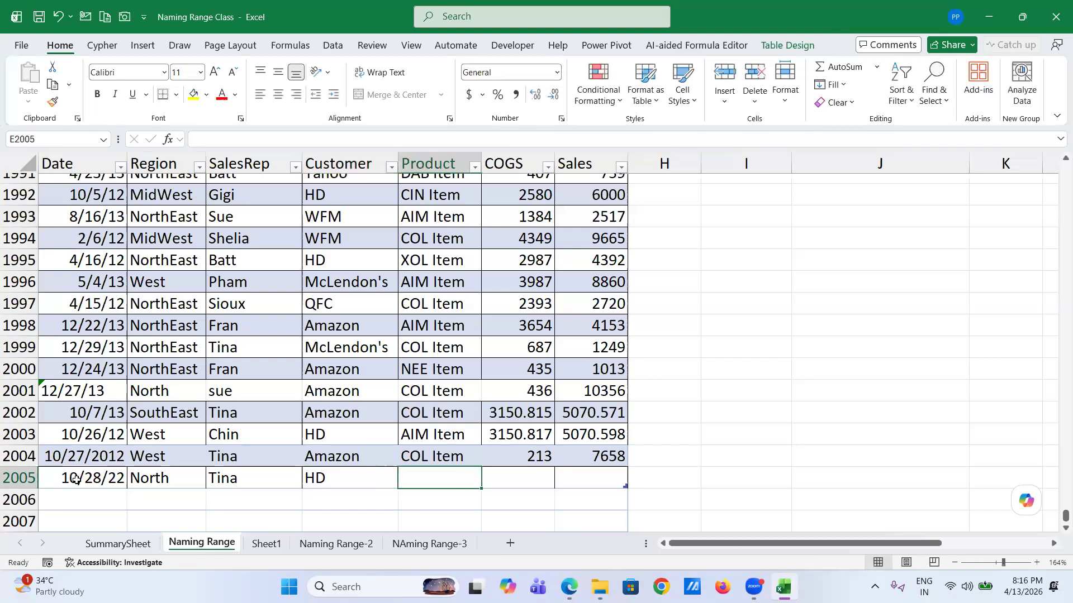
text(L)
key(BackSpace)
text(c)
key(BackSpace)
text(CO)
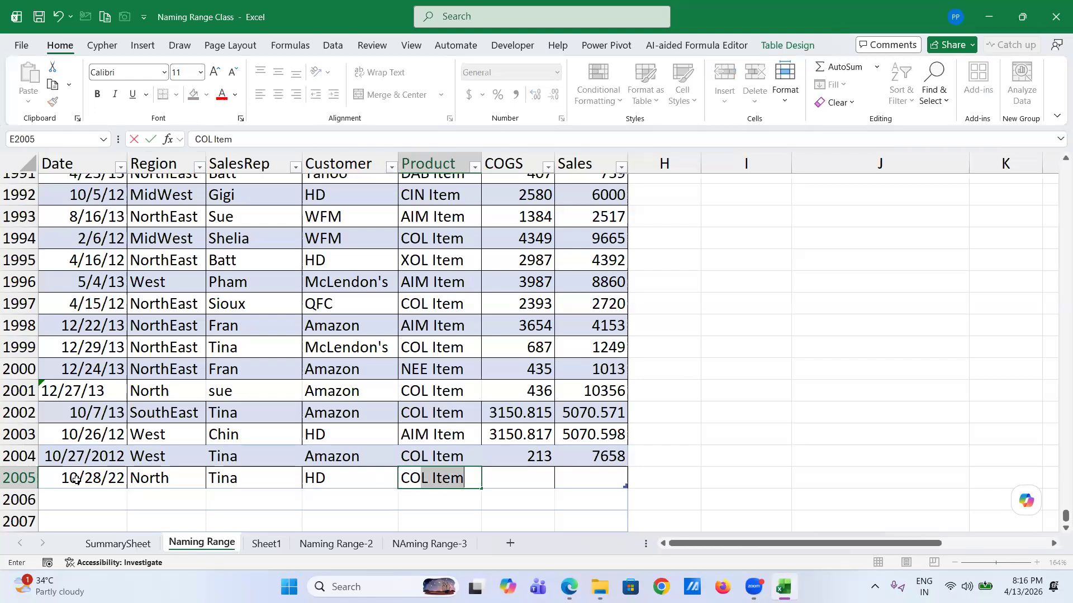
key(Tab)
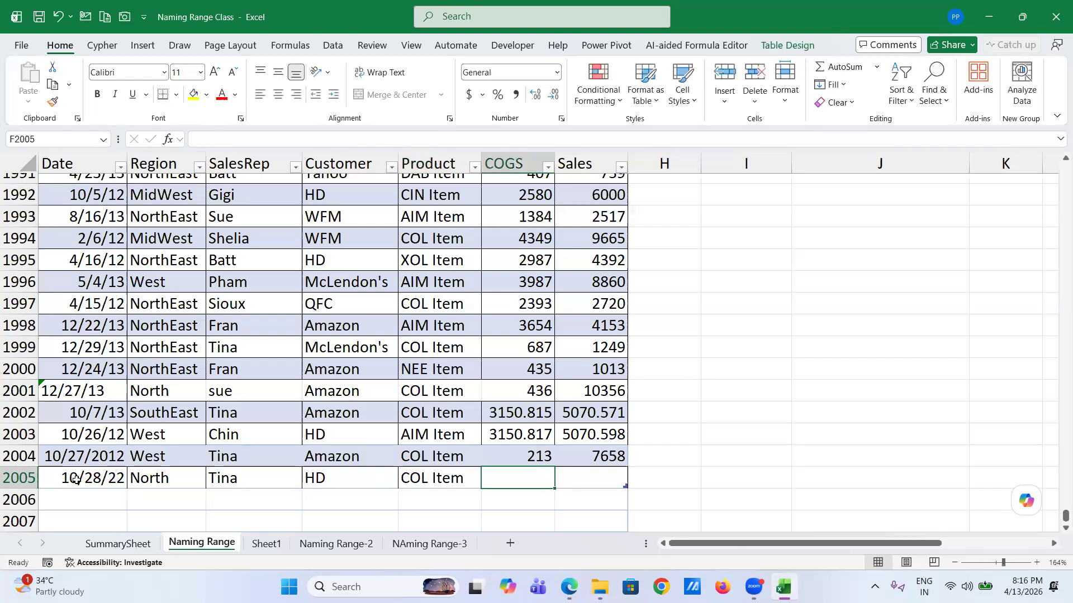
text(432)
key(Tab)
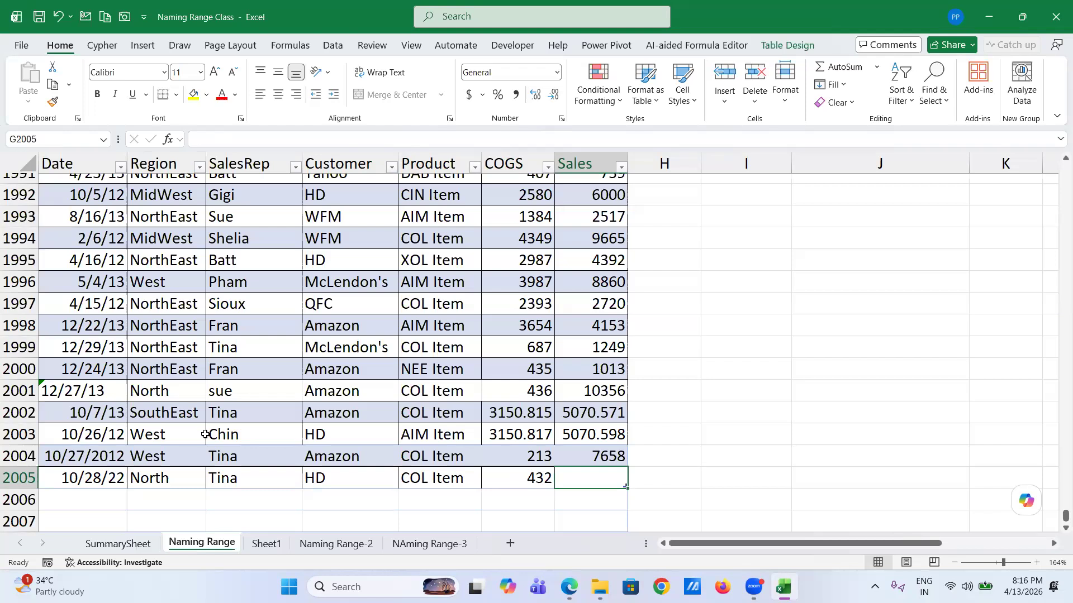
scroll(692, 332, up, 20)
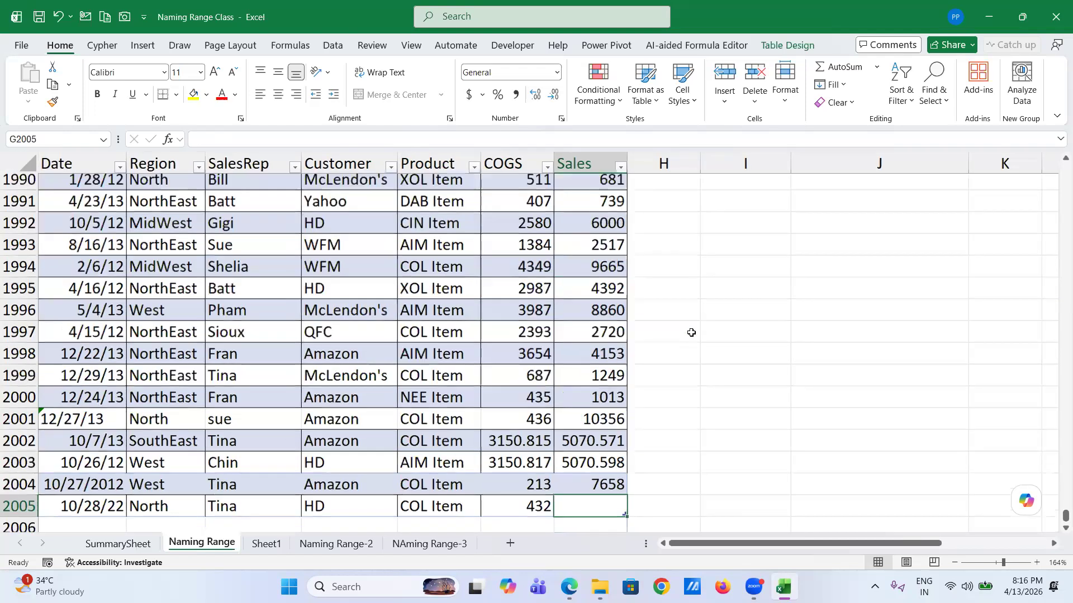
- Enter 5000 in G2005's Sales cell and jump back to the table's top
scroll(692, 332, right, 1)
scroll(539, 379, up, 20)
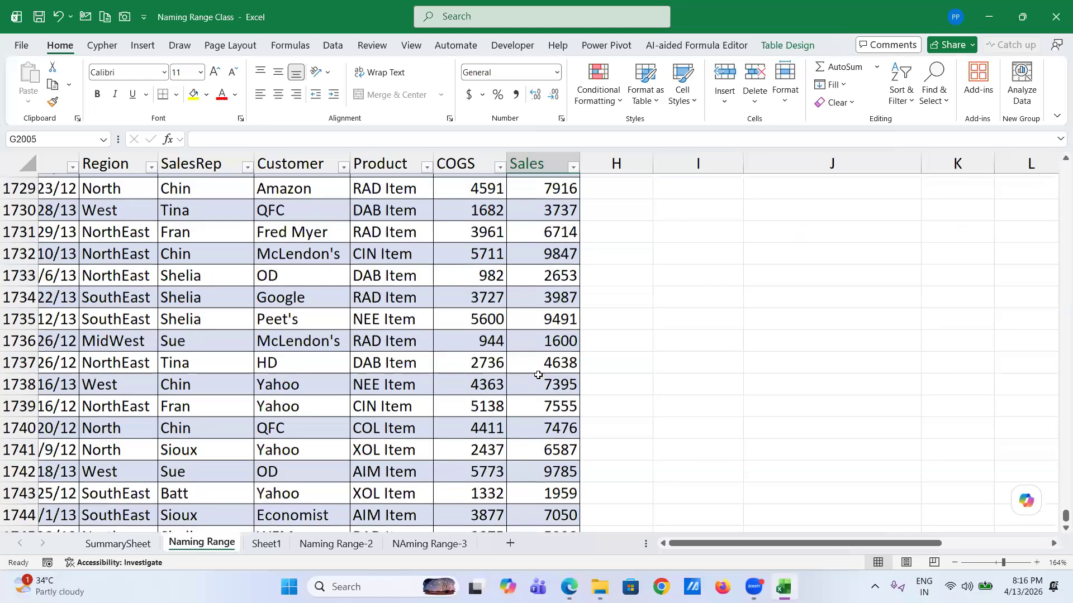
click(538, 374)
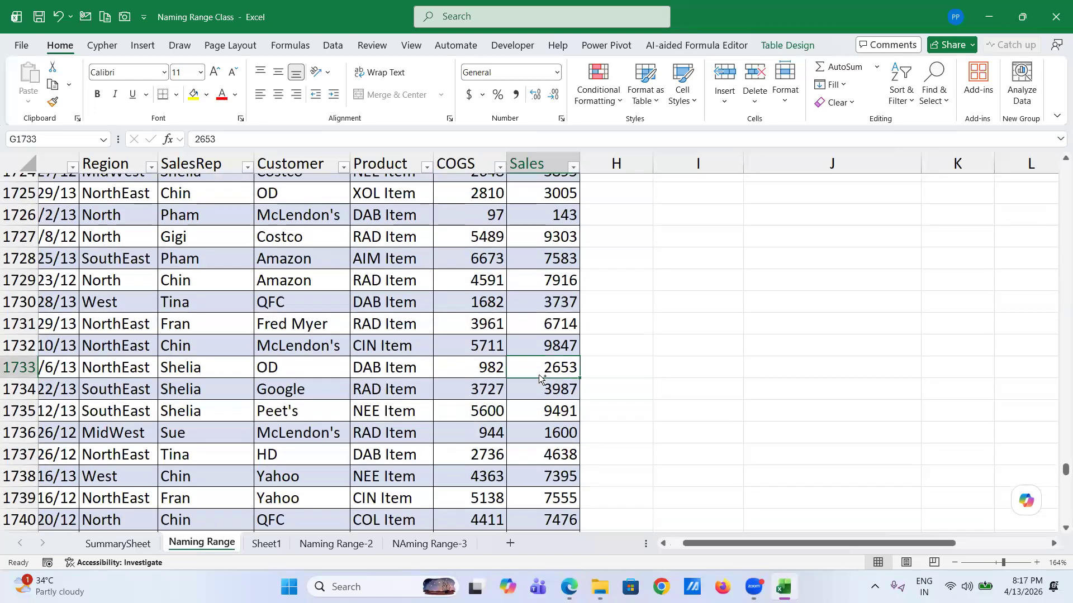
key(ctrl+Up)
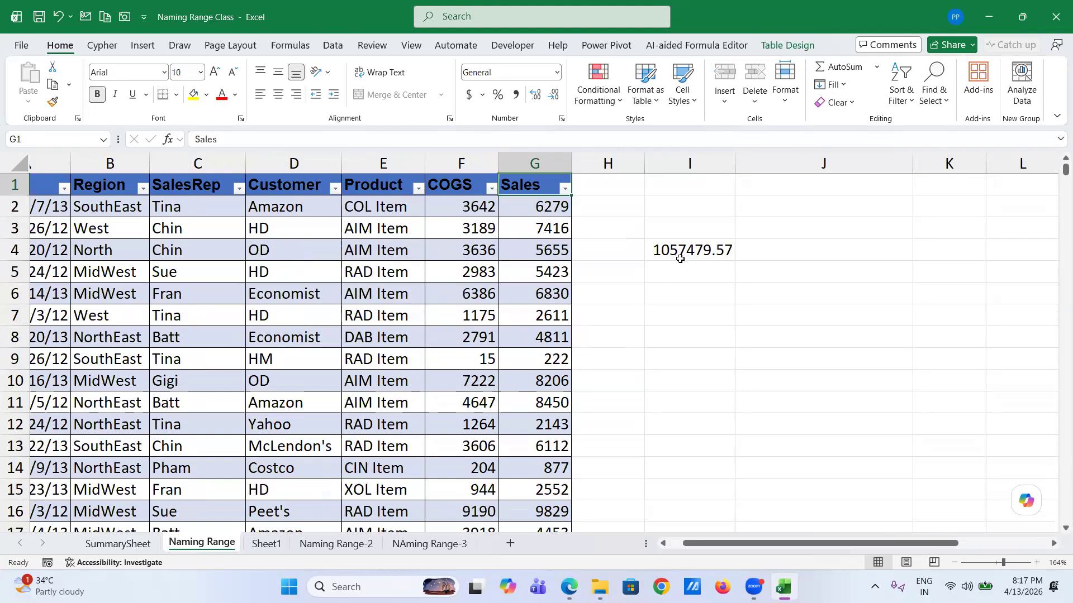
click(485, 335)
key(ctrl+Down)
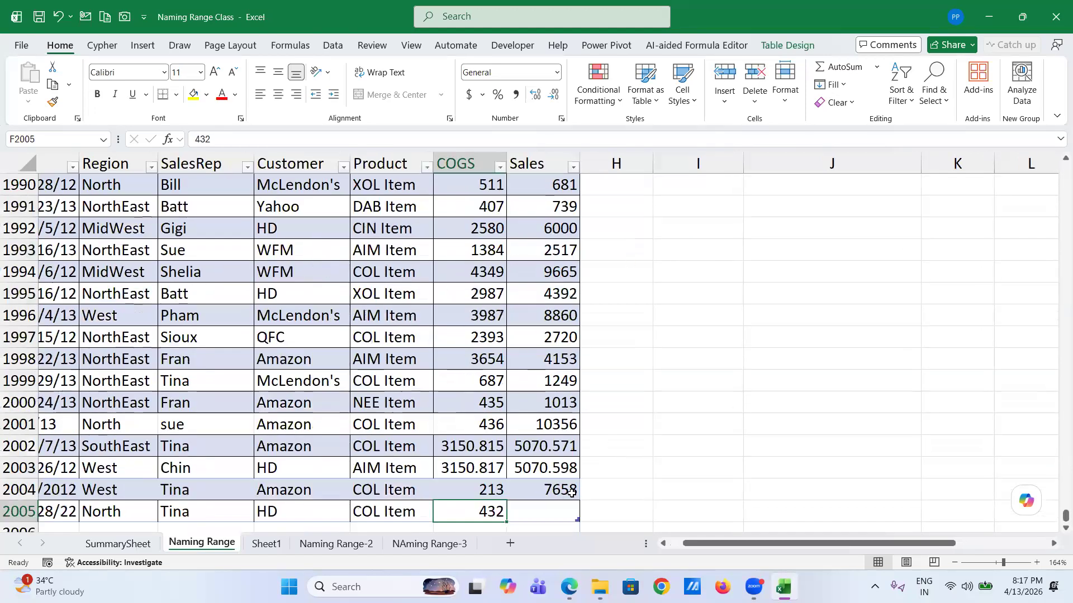
key(Right)
text(5000)
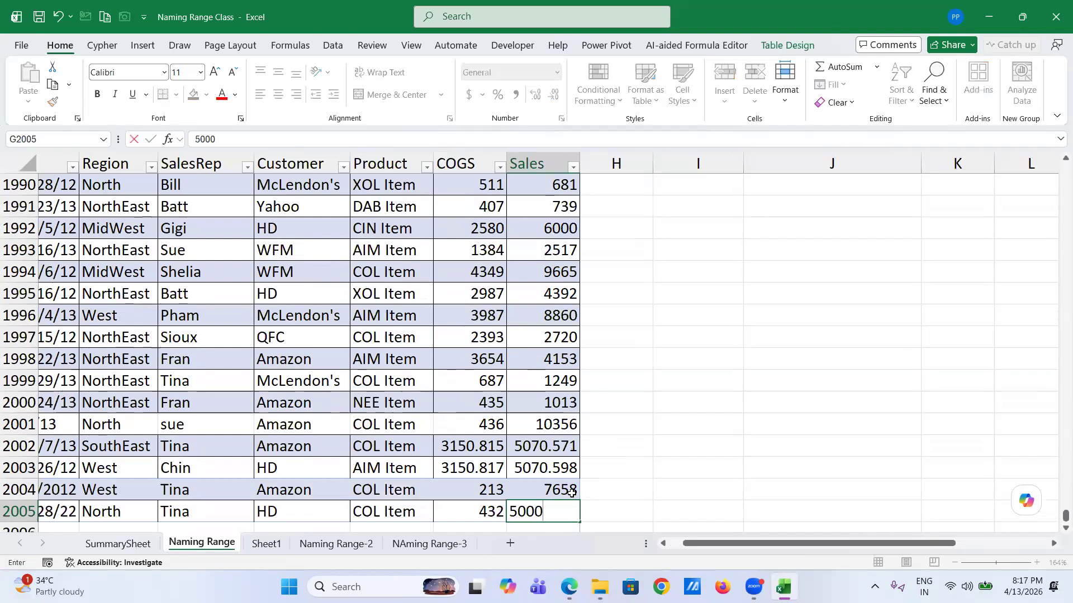
key(Return)
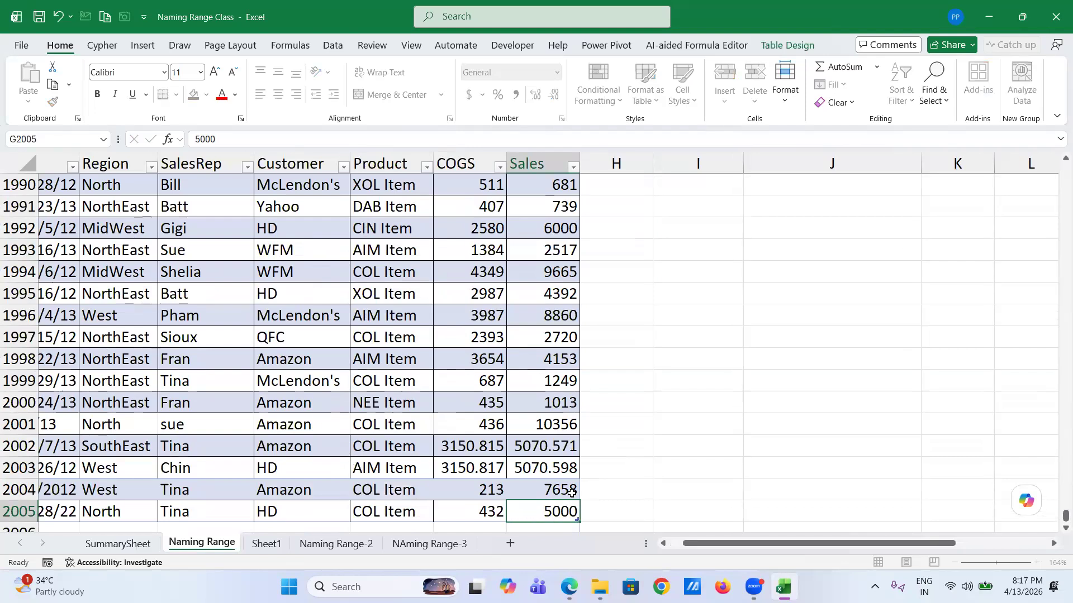
click(559, 402)
key(ctrl+Up)
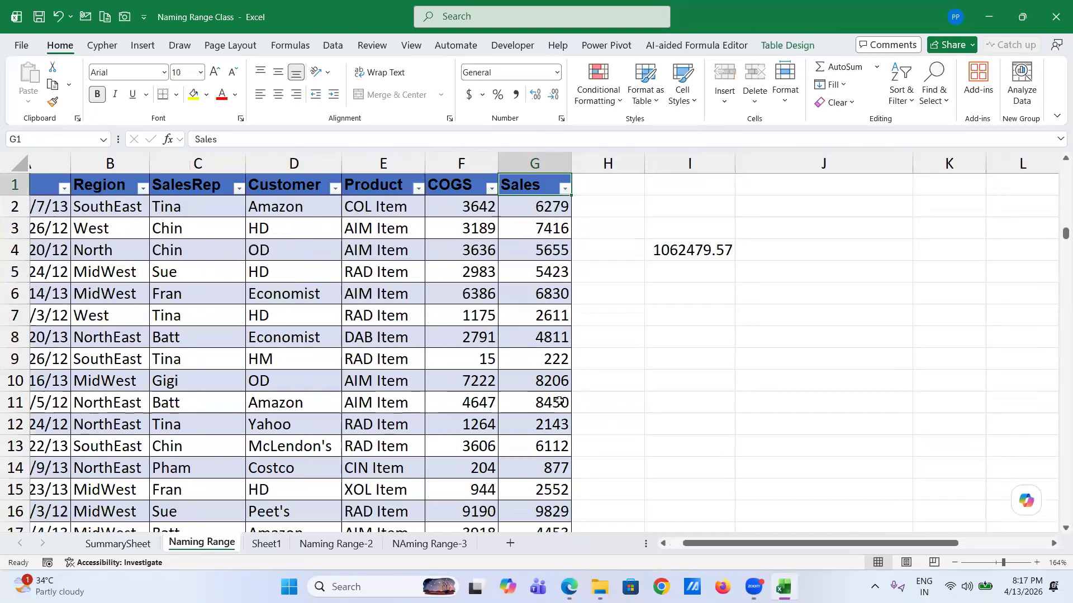
click(707, 248)
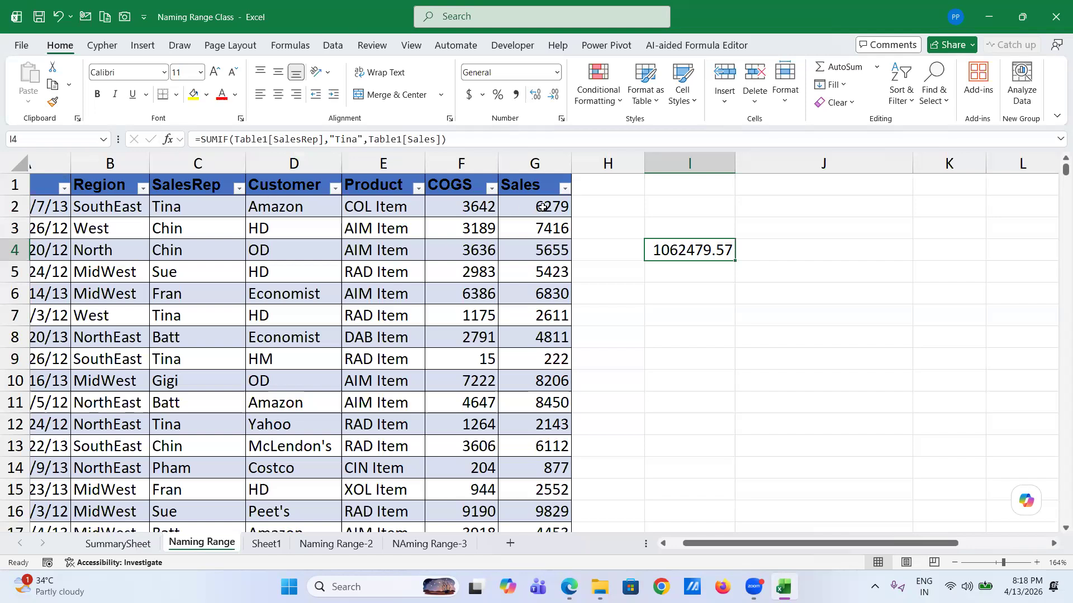
click(381, 233)
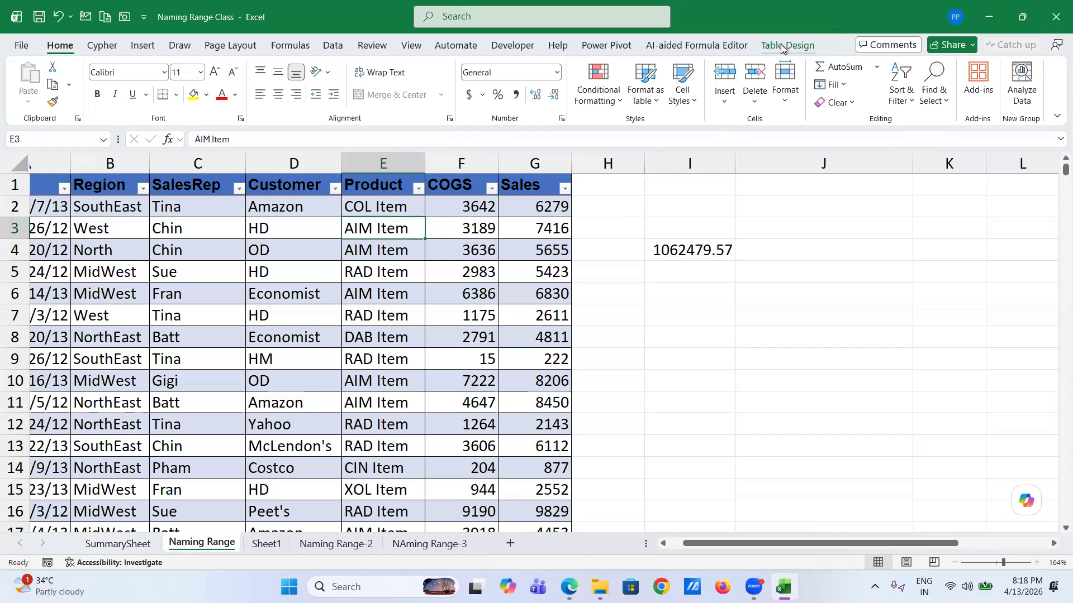
- Convert Table1 back to a normal range from the Table Design tab
click(782, 47)
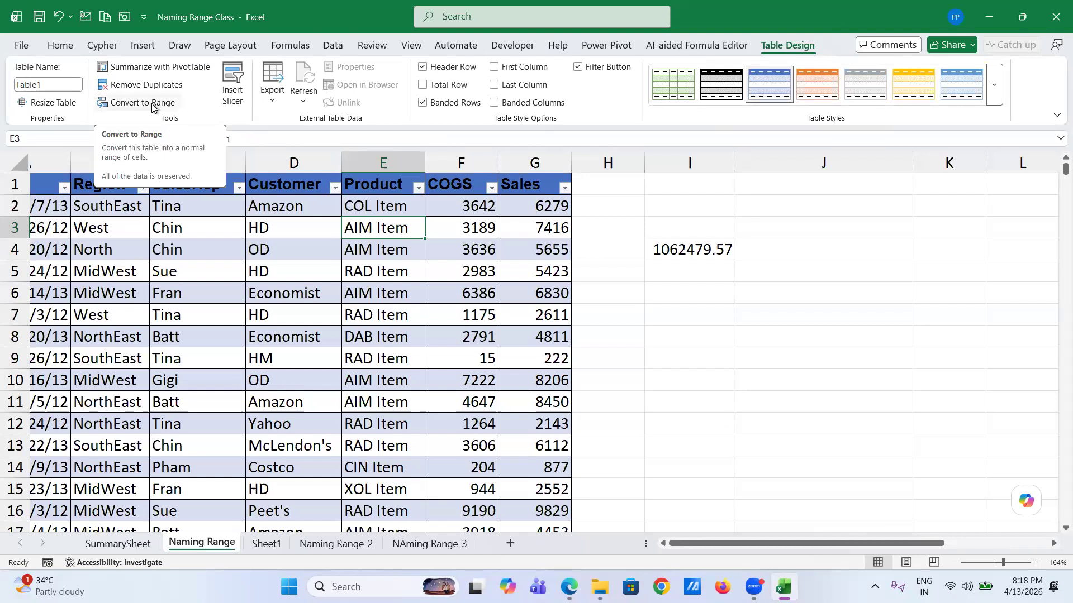
click(152, 107)
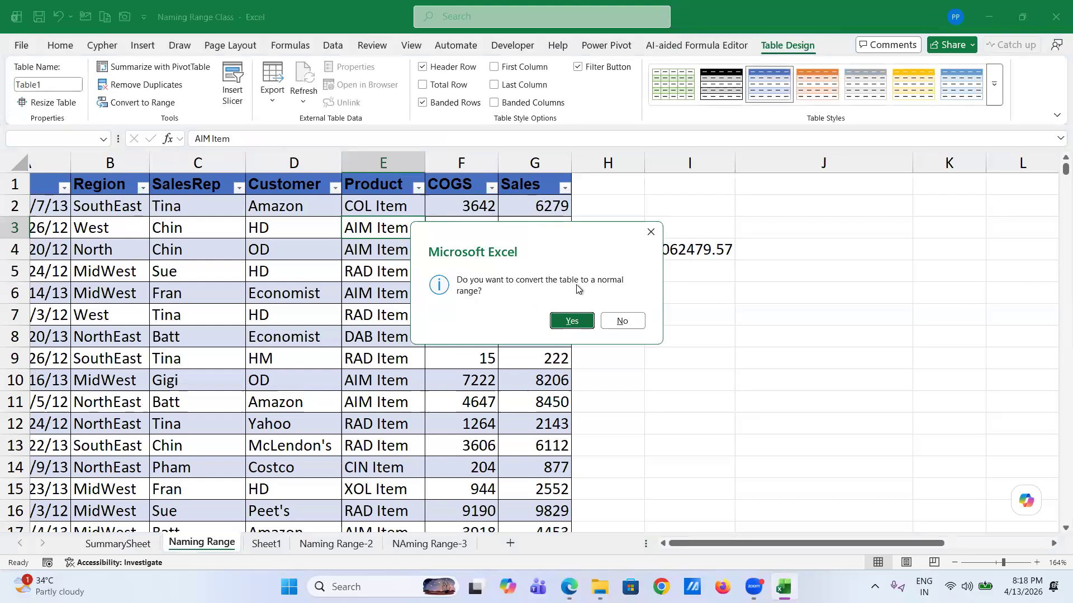
click(569, 321)
click(286, 286)
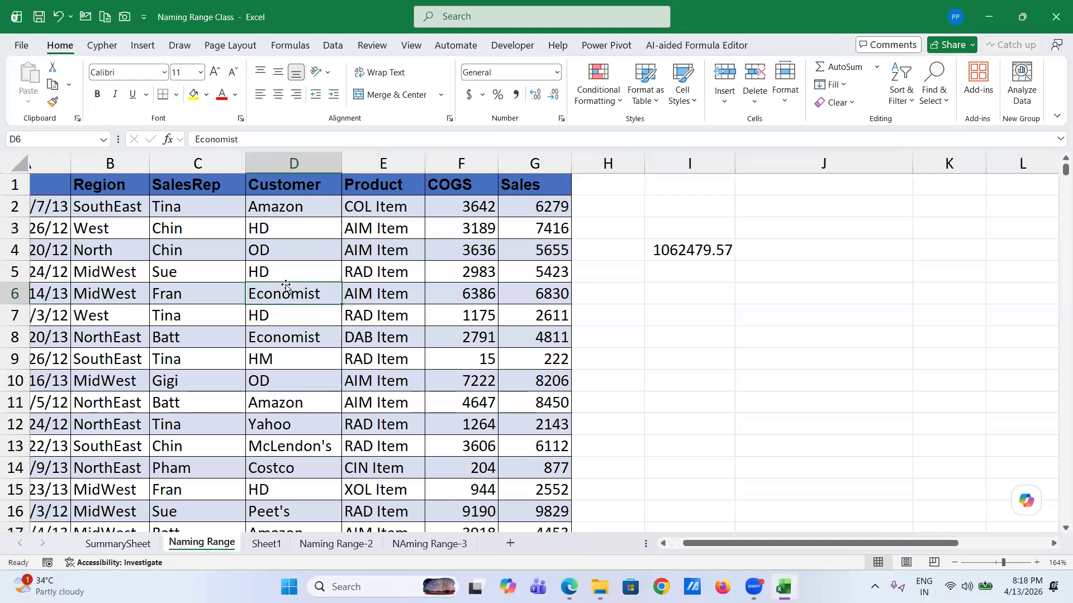
- Select the data from A1 to the last row and set its fill to No Fill
scroll(286, 287, left, 2)
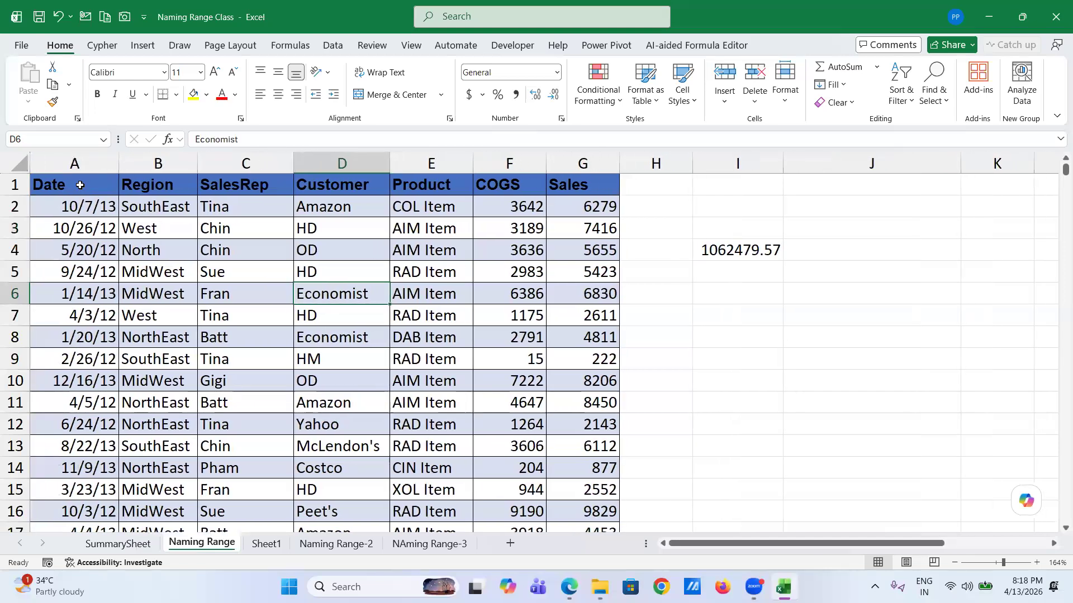
click(78, 185)
key(ctrl+shift+Right)
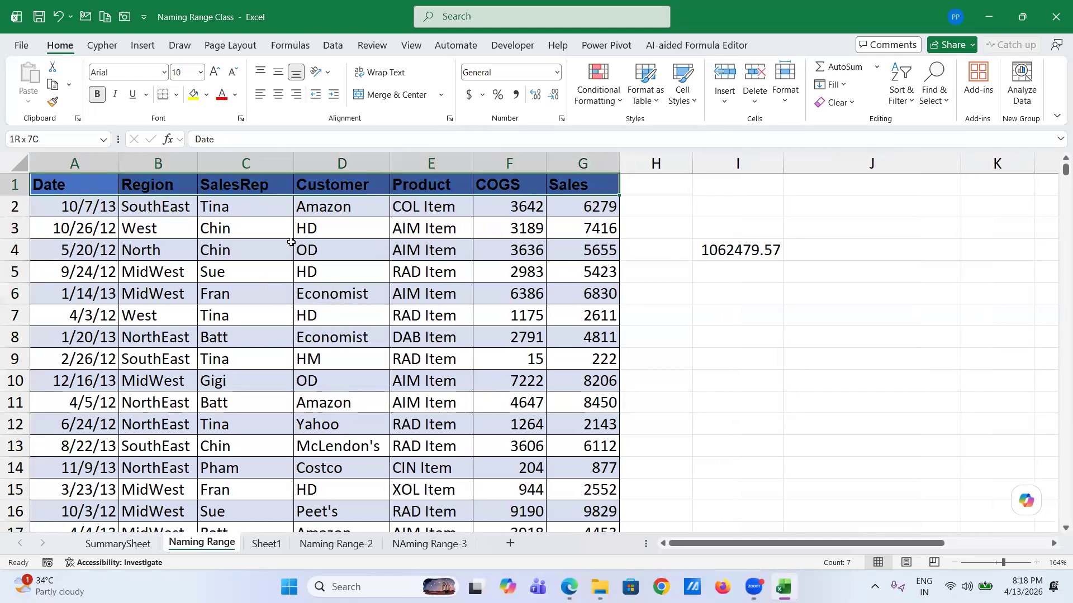
key(ctrl+shift+Down)
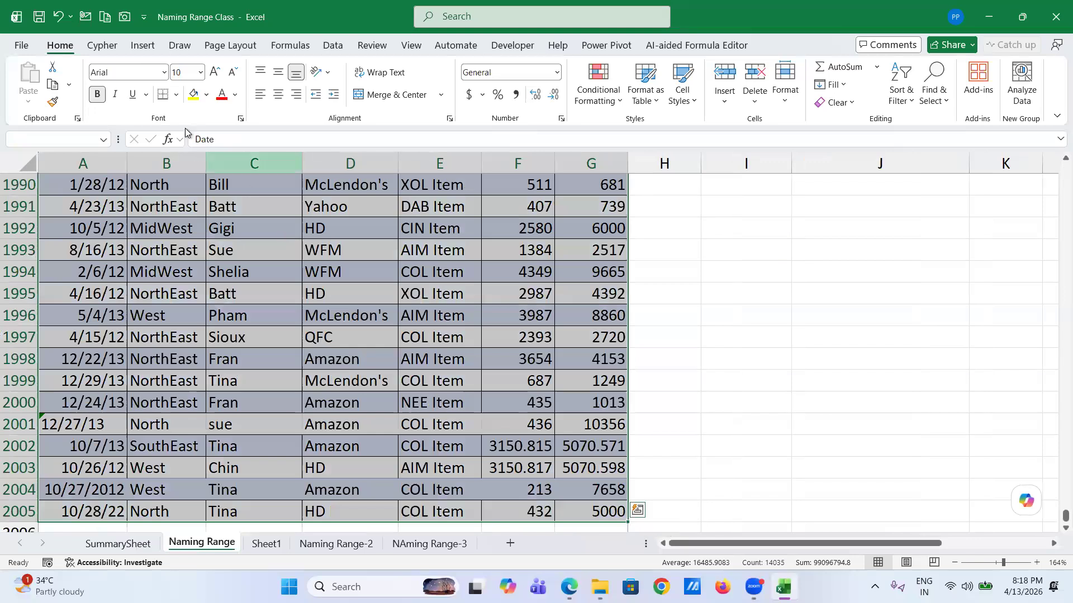
click(207, 95)
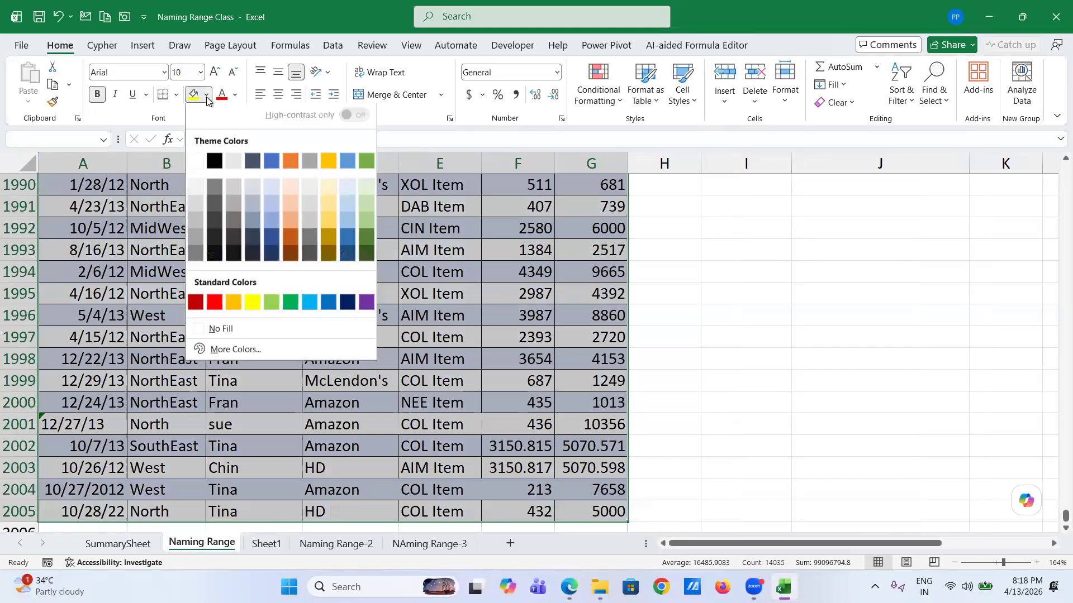
click(214, 332)
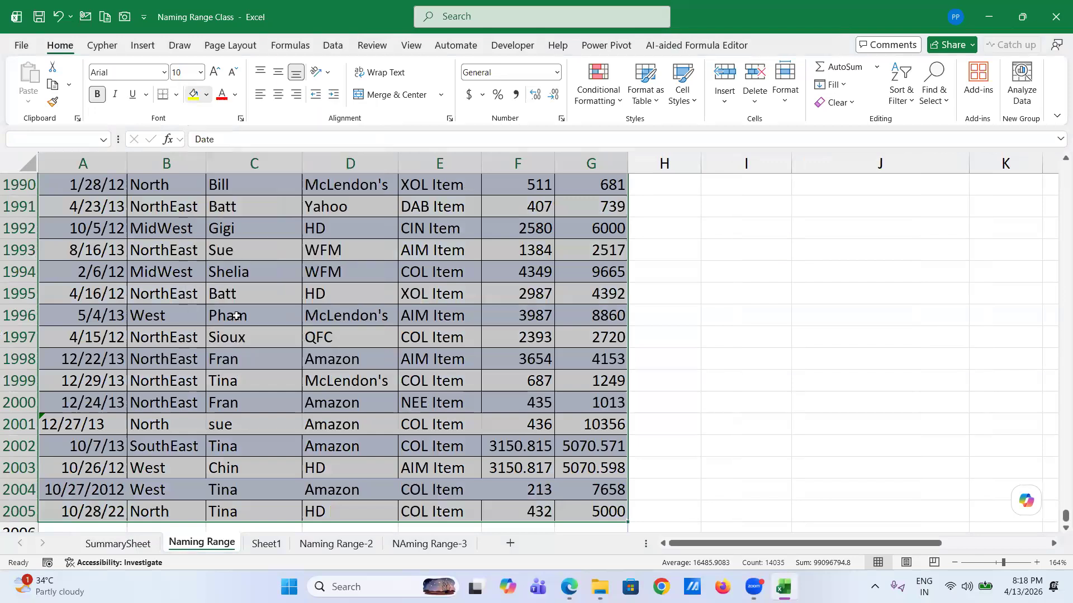
key(ctrl+BackSpace)
click(295, 288)
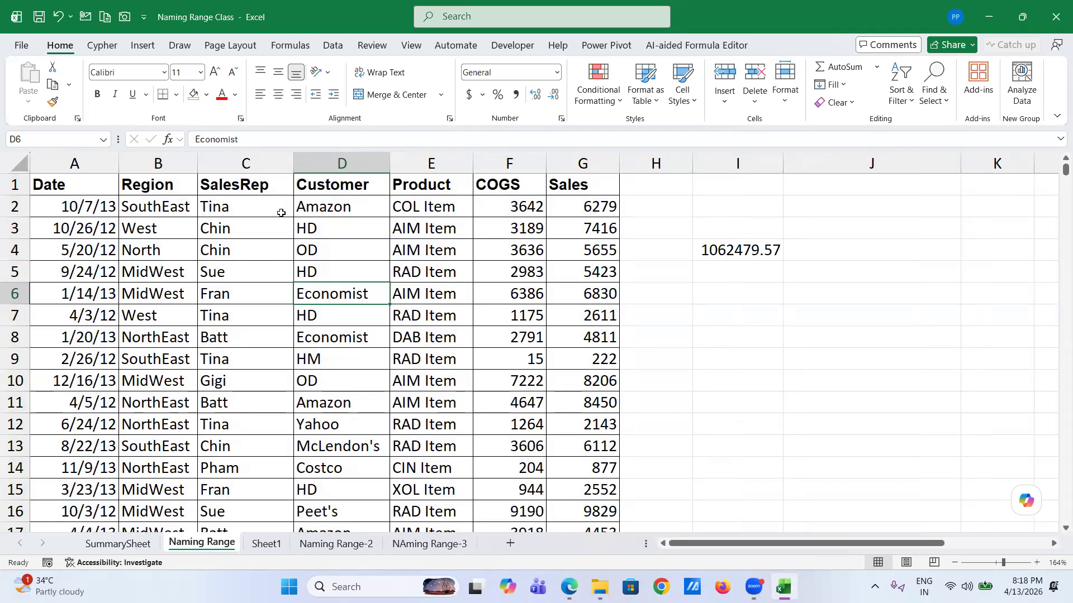
click(102, 139)
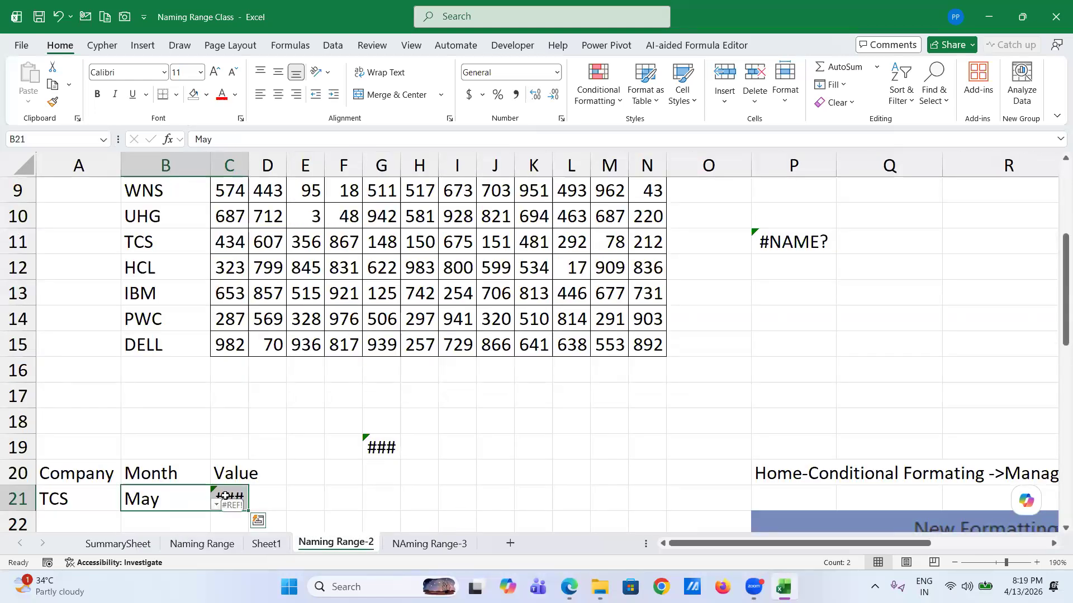
- Clear row 21's Month and Value entries and delete the #NAME? formulas in P11 and G19
key(Delete)
click(382, 446)
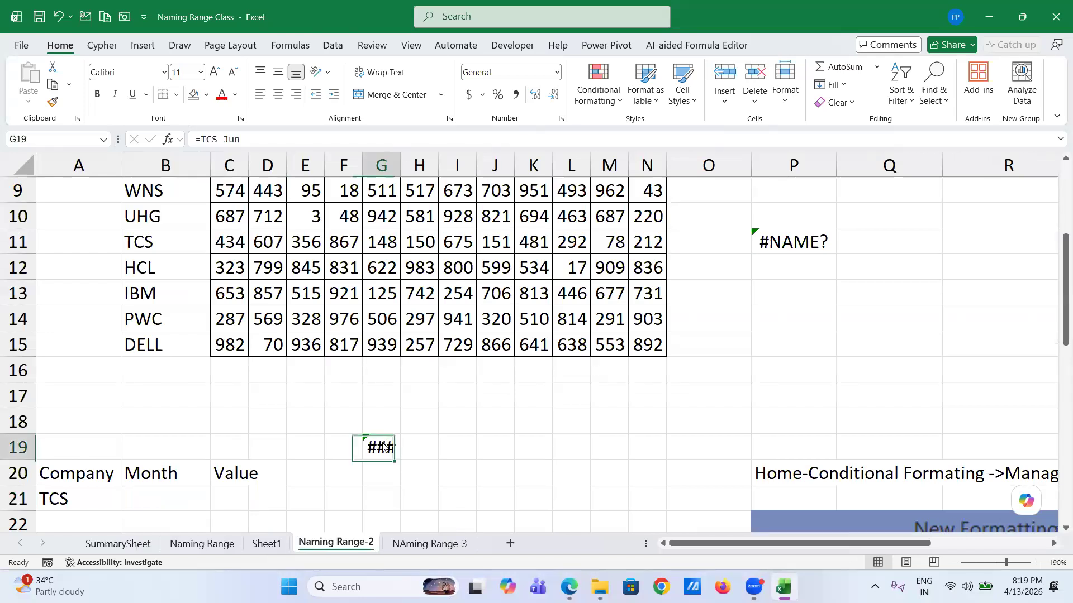
click(789, 245)
key(Delete)
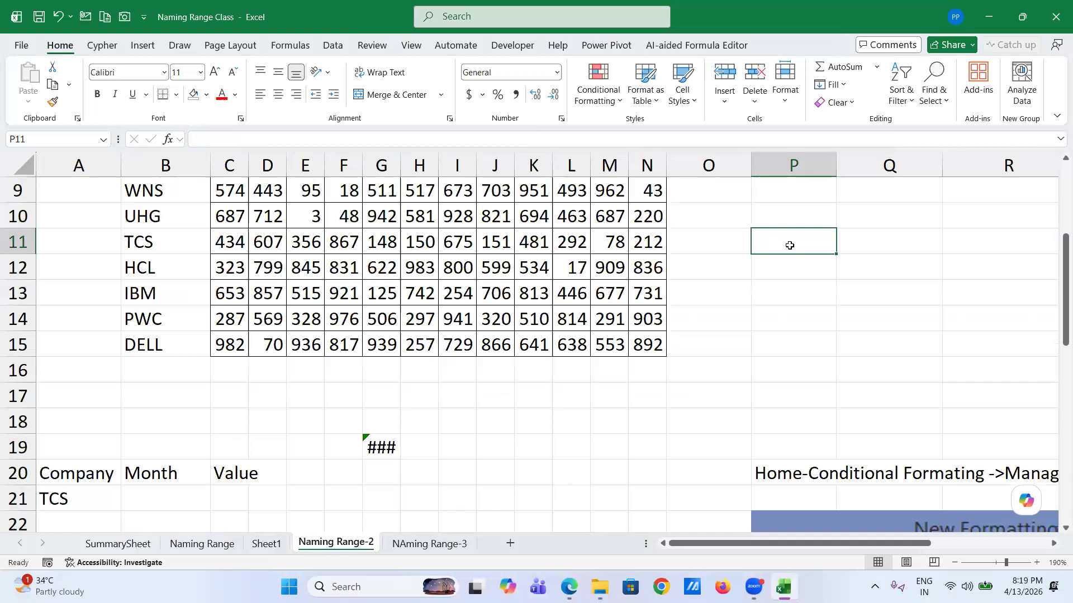
click(381, 448)
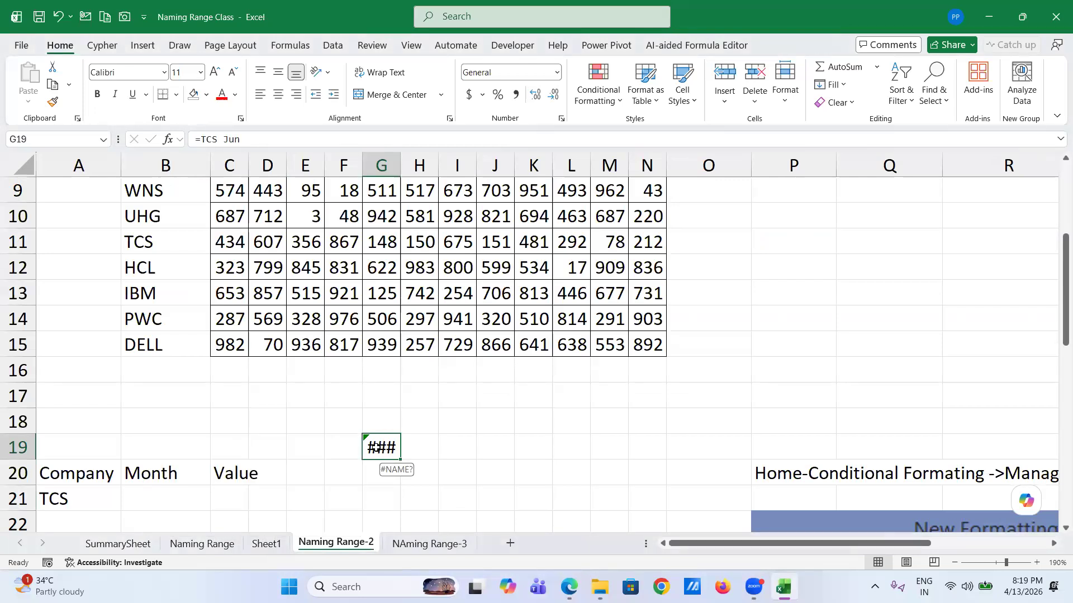
click(376, 448)
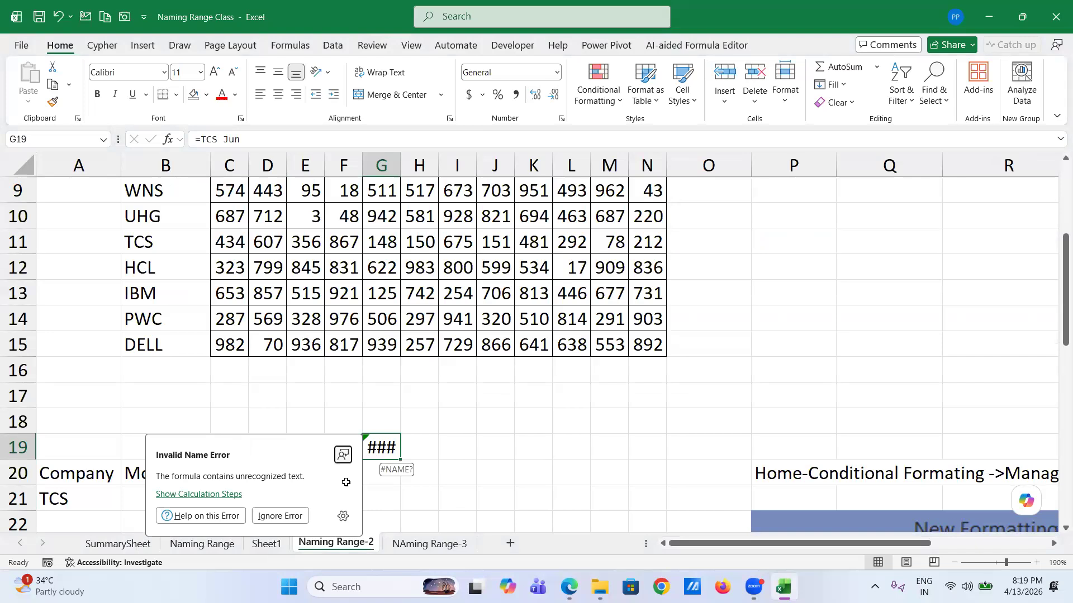
mouse_move(380, 456)
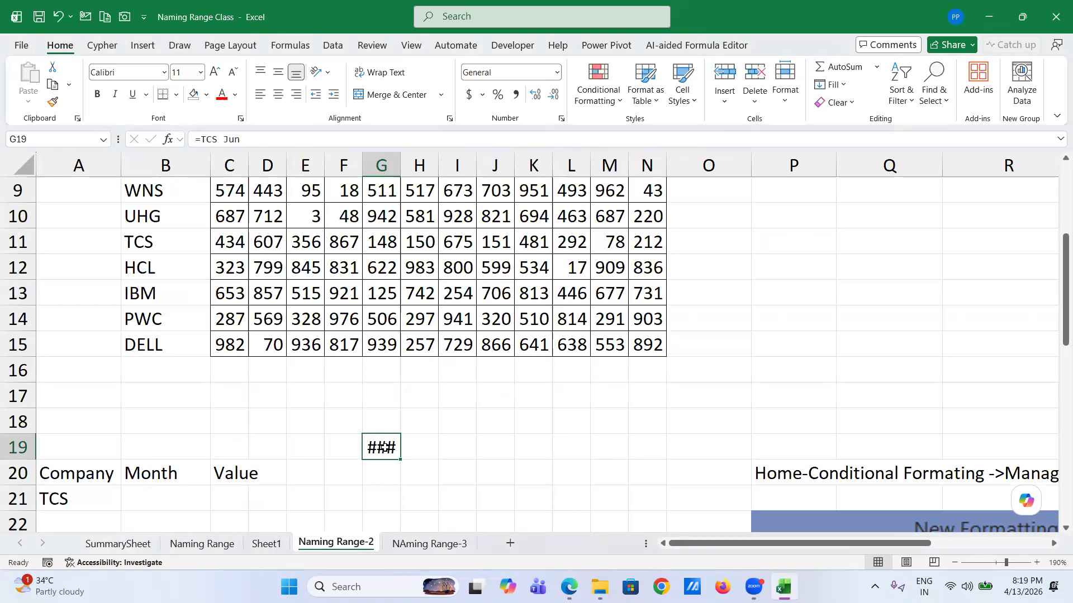
key(Delete)
scroll(106, 473, down, 2)
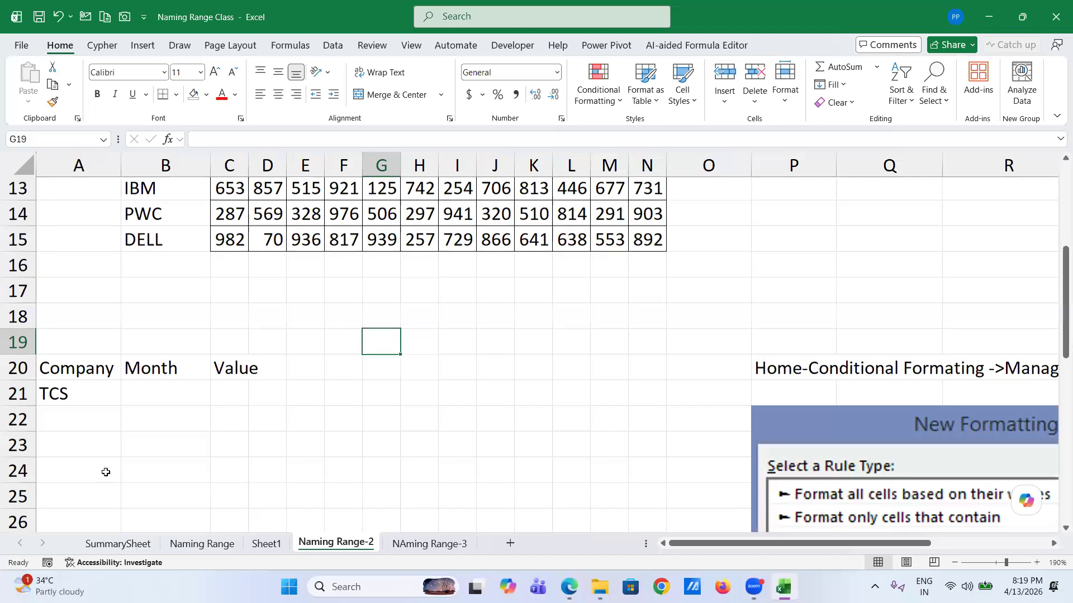
- Pick WNS in A21 and Jun in B21 from their drop-down lists
click(45, 393)
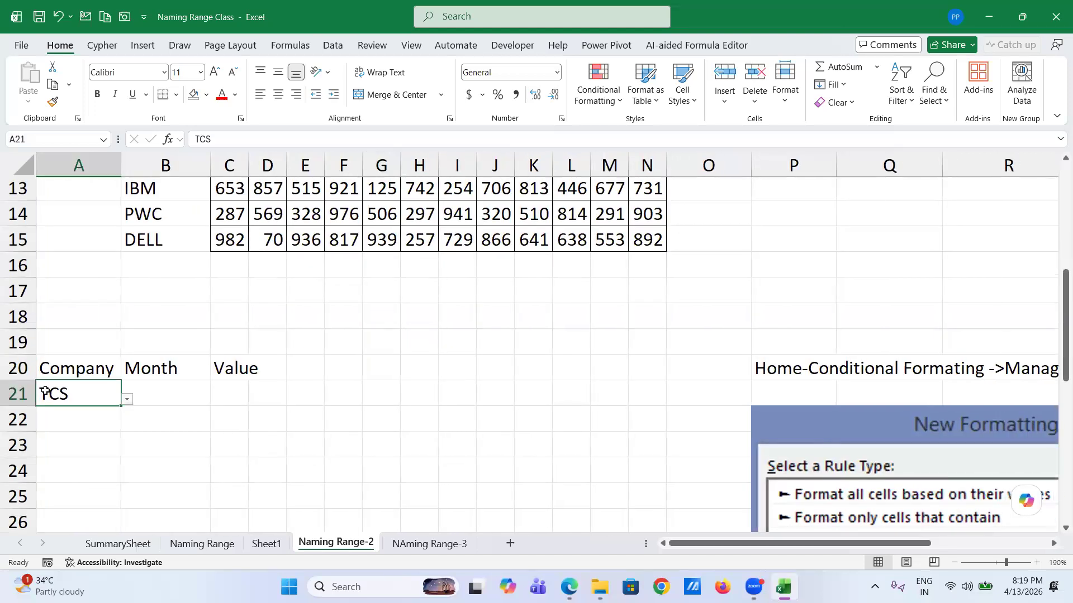
click(128, 400)
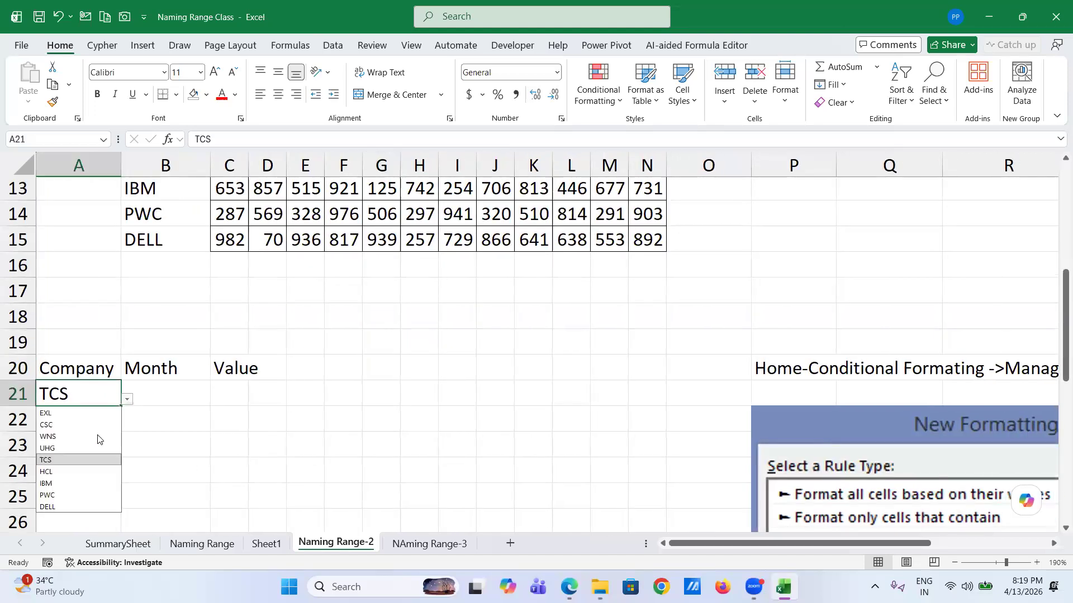
click(89, 439)
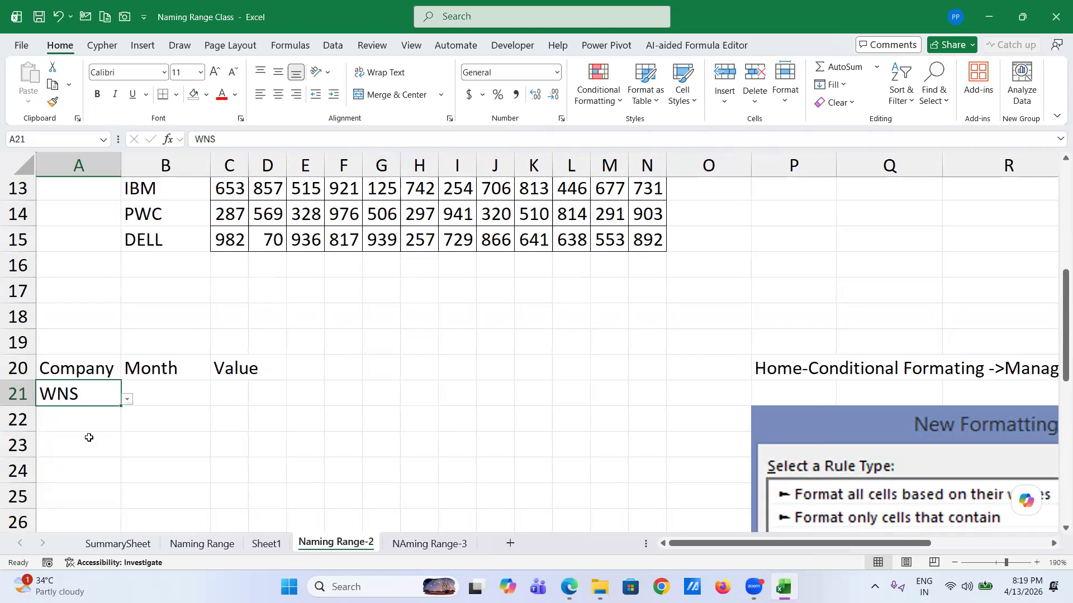
click(166, 394)
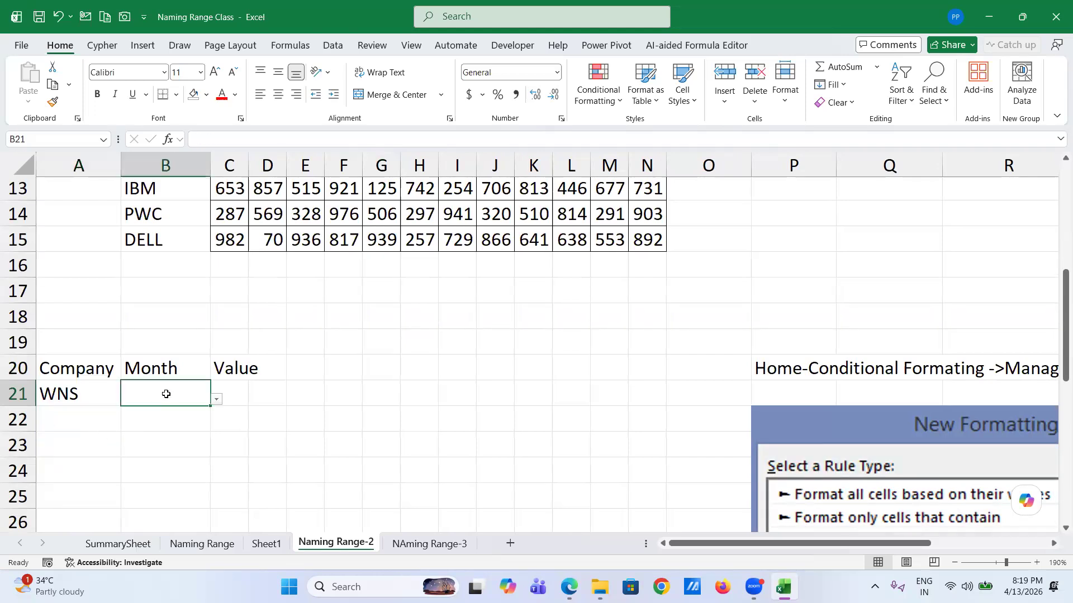
click(216, 400)
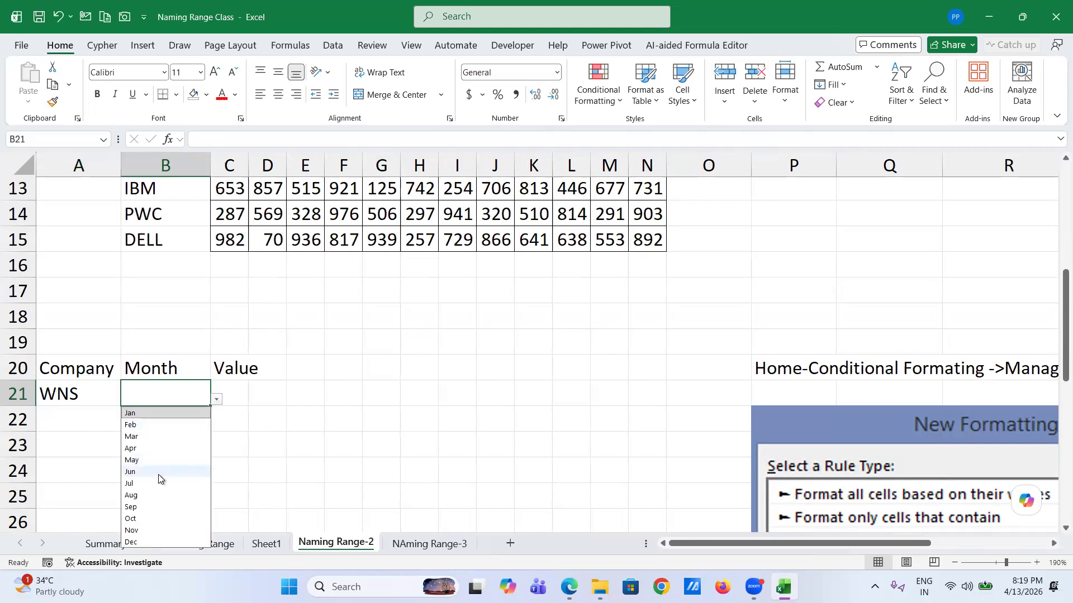
key(Return)
click(240, 391)
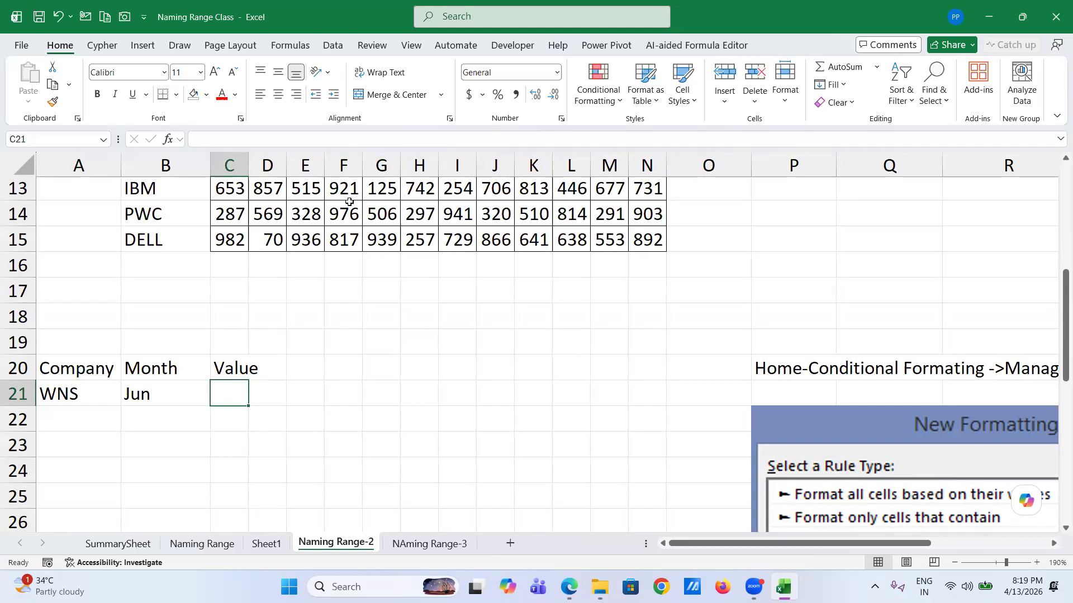
scroll(342, 208, up, 4)
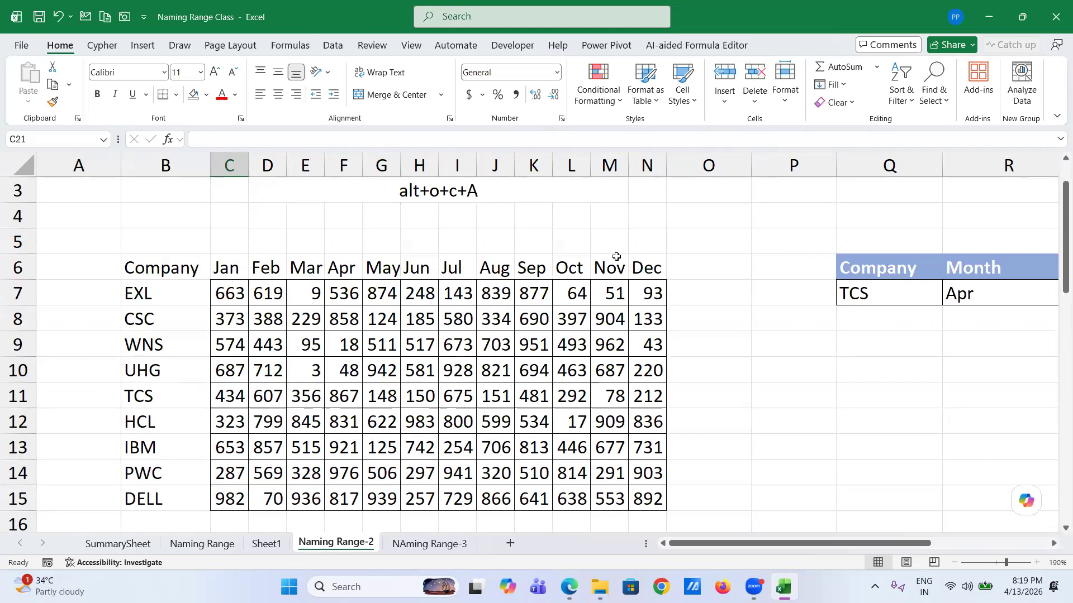
- Create named ranges from the top row and left column of the company table B6:N15
scroll(380, 395, down, 2)
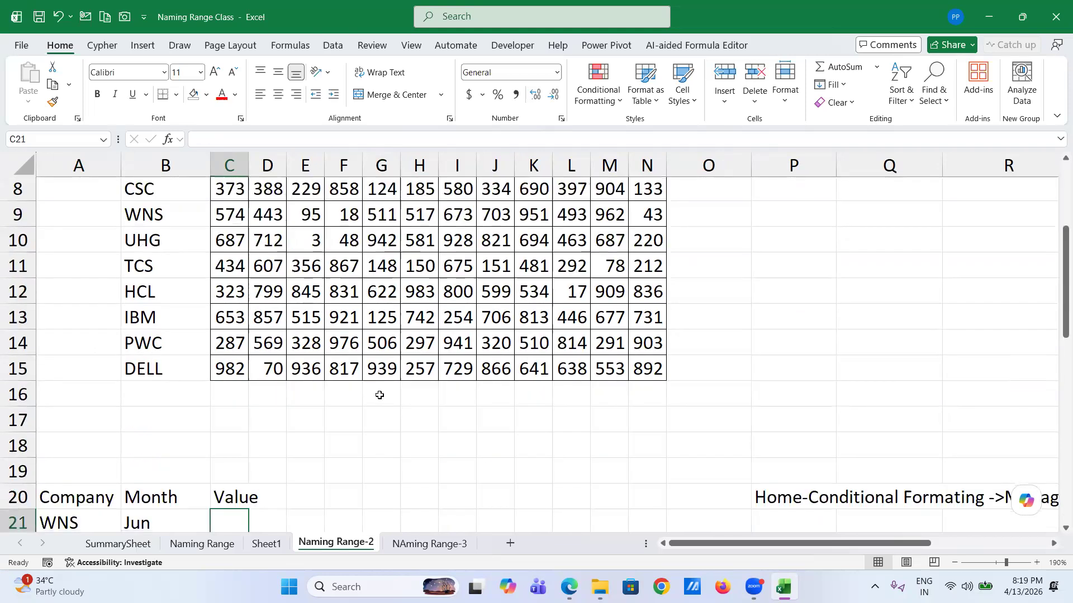
scroll(332, 338, up, 2)
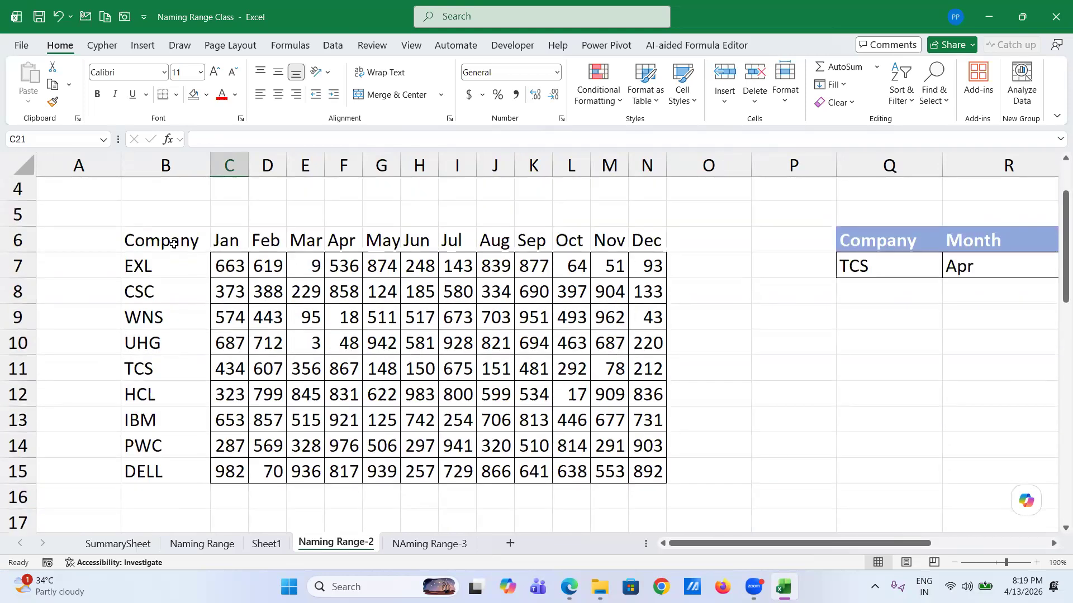
click(168, 242)
shift+click(647, 471)
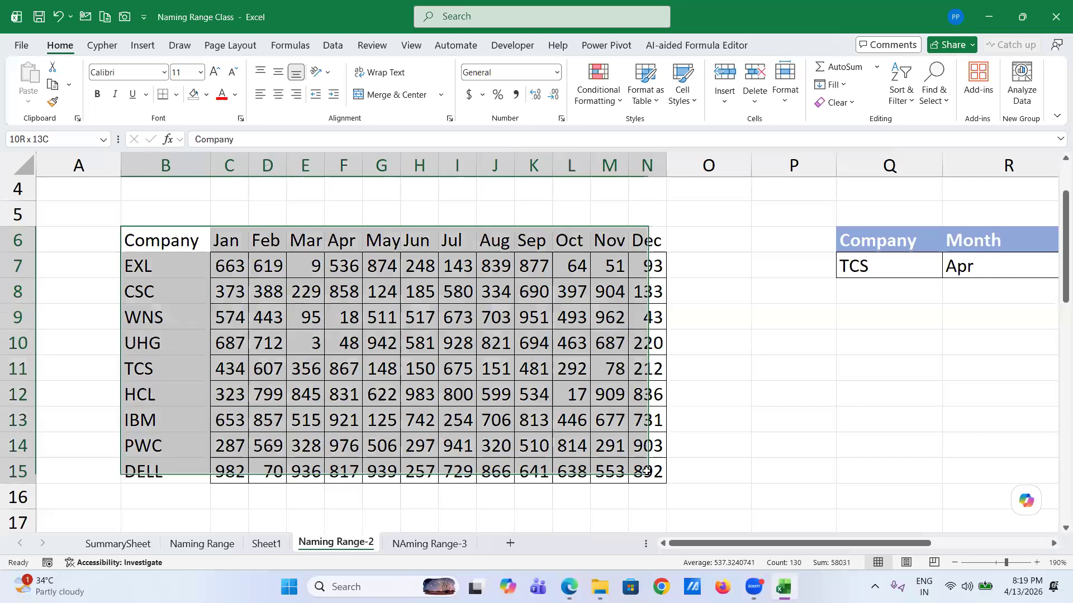
click(290, 46)
click(581, 104)
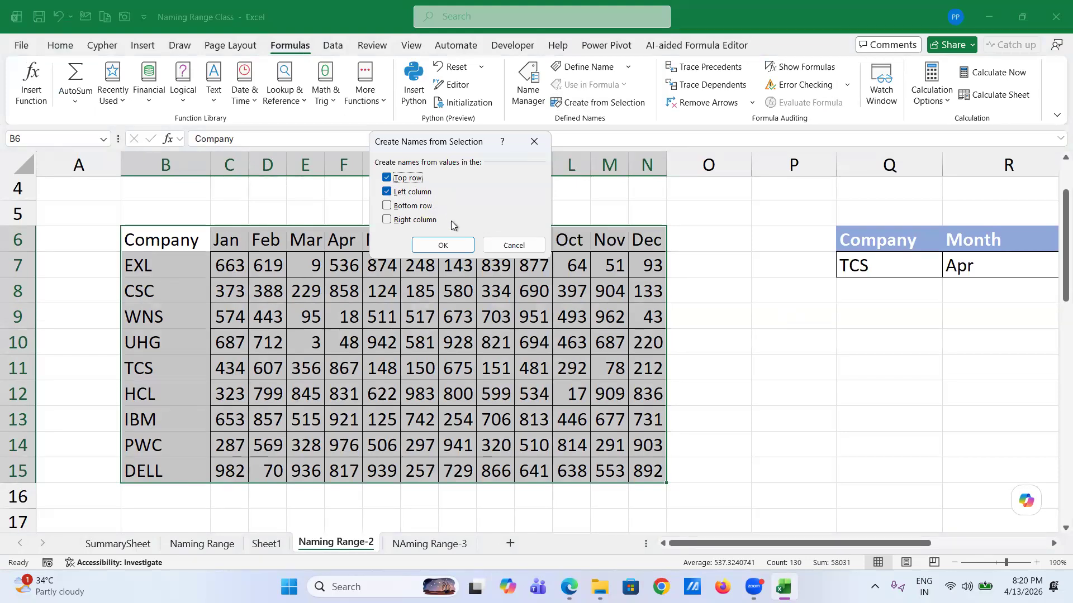
click(448, 246)
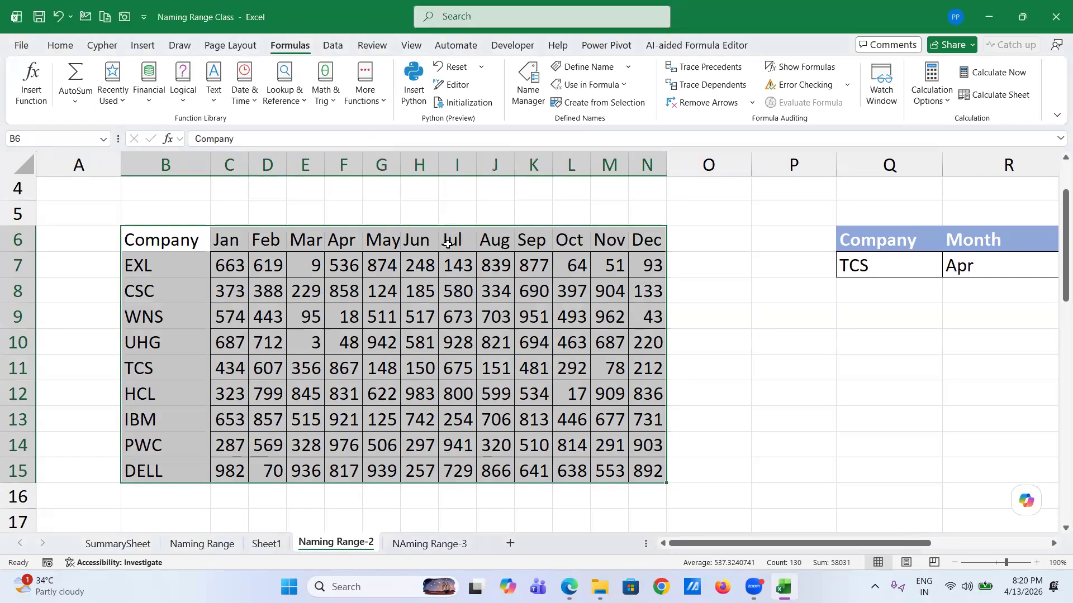
- Verify the Jan and CSC names by selecting each from the Name Box
click(106, 139)
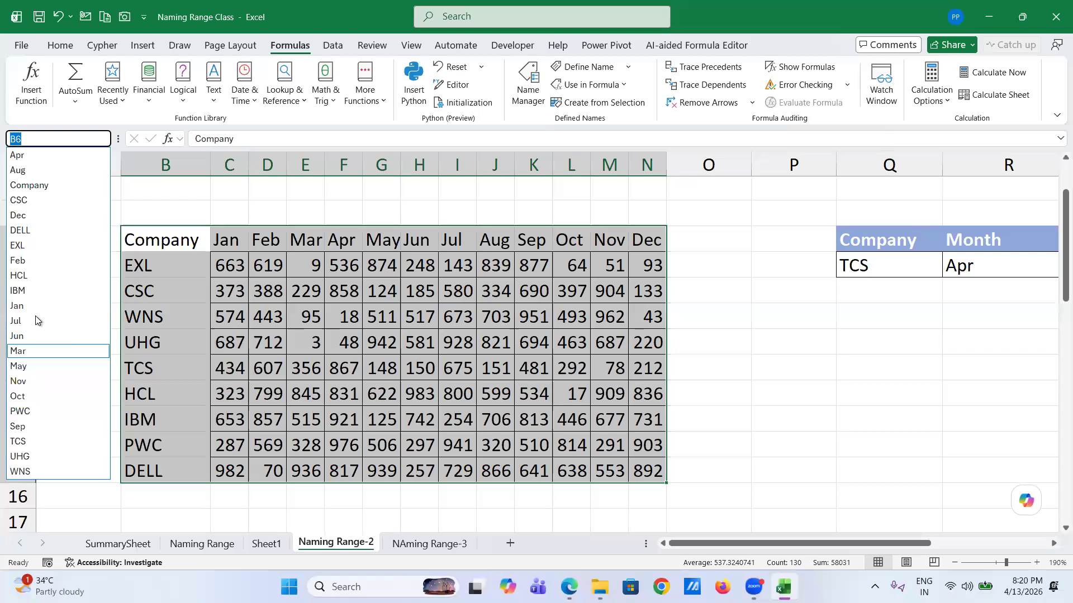
click(32, 304)
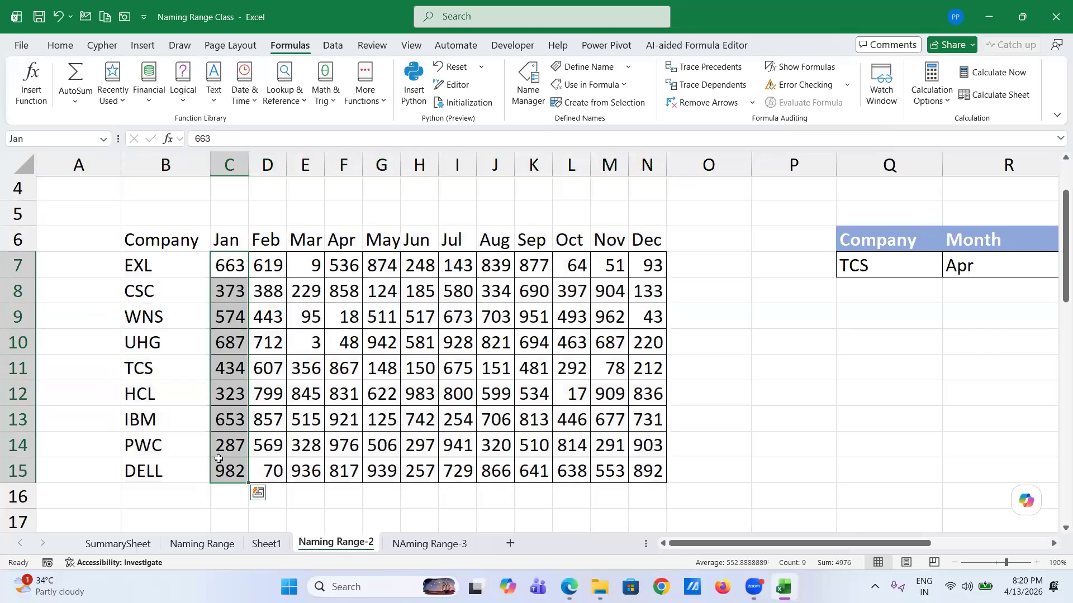
click(104, 138)
click(54, 201)
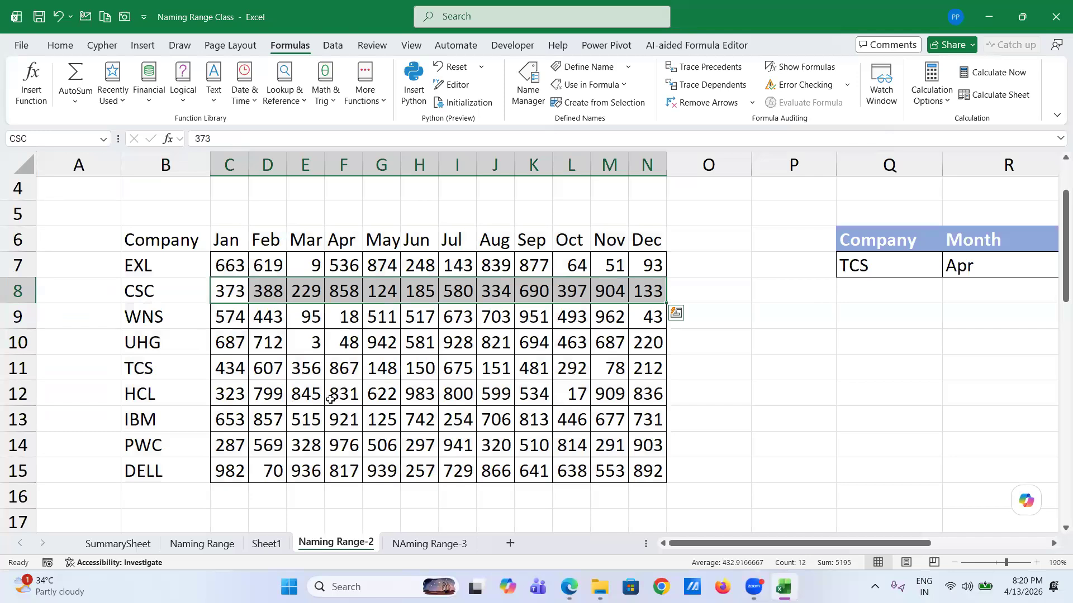
- Enter =TCS Mar in G17 using the name autocomplete
scroll(331, 400, down, 2)
click(372, 384)
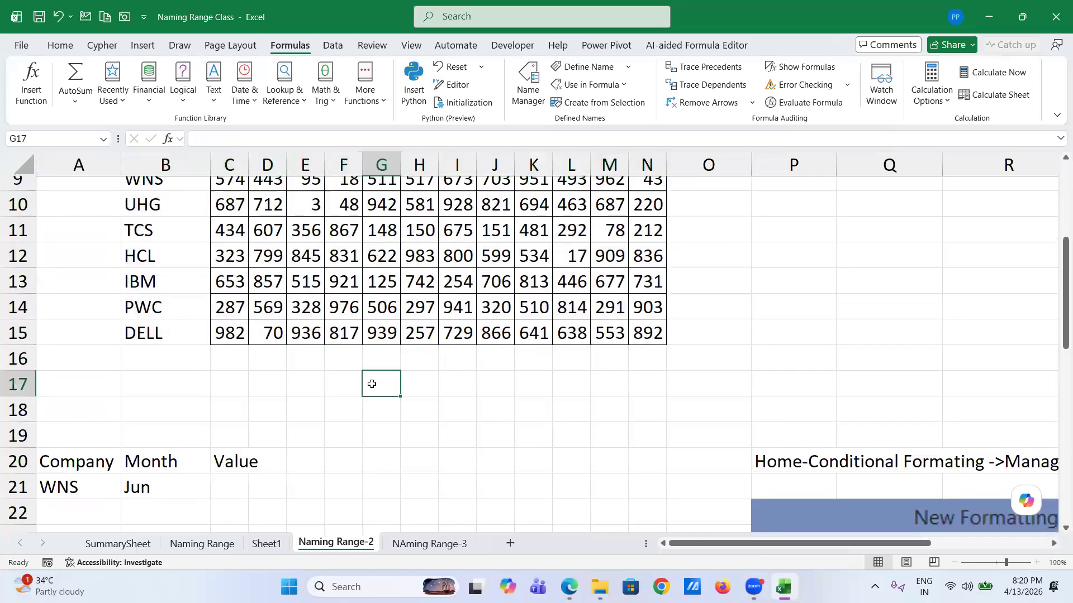
text(=)
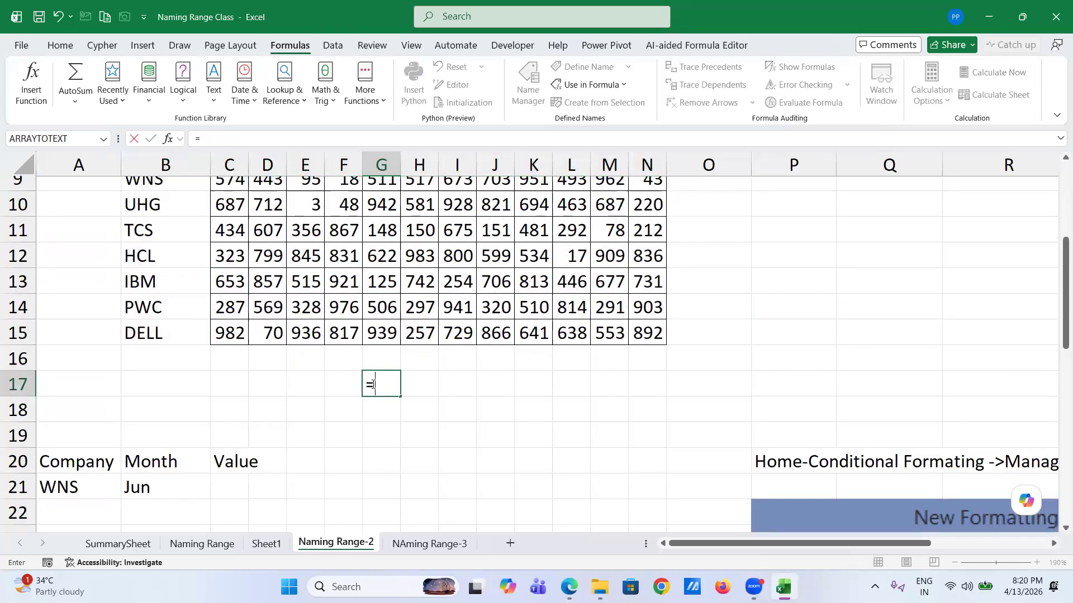
text(tc)
key(Tab)
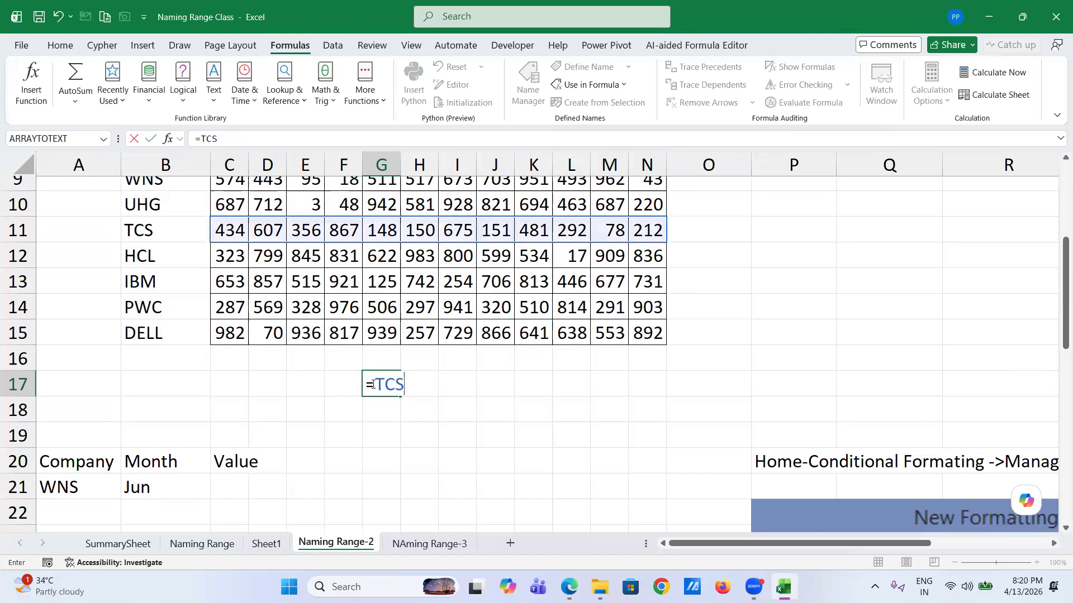
text(ma)
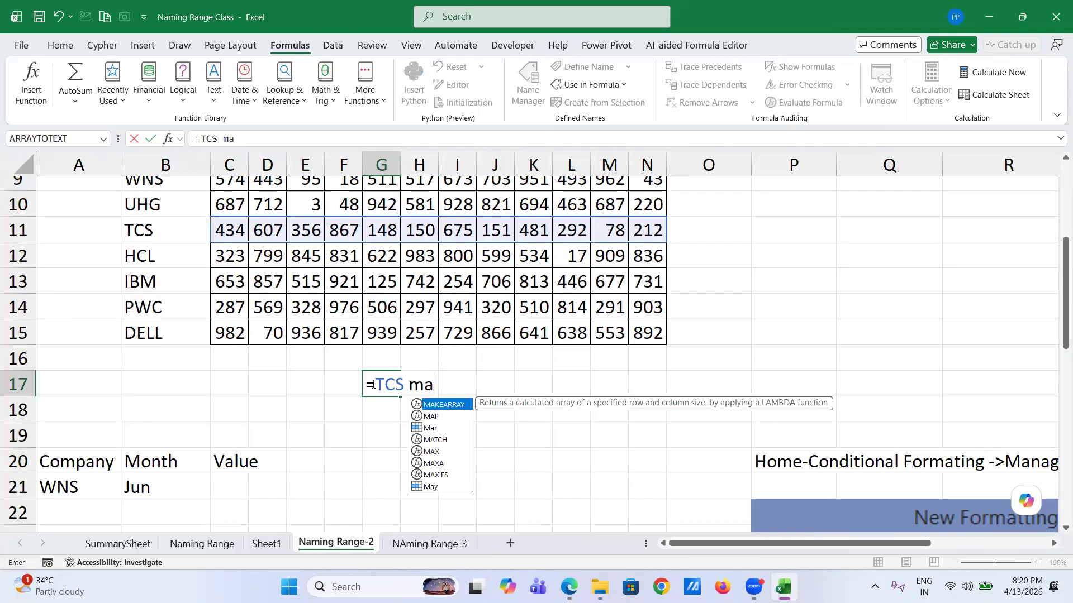
key(Down)
key(Down)
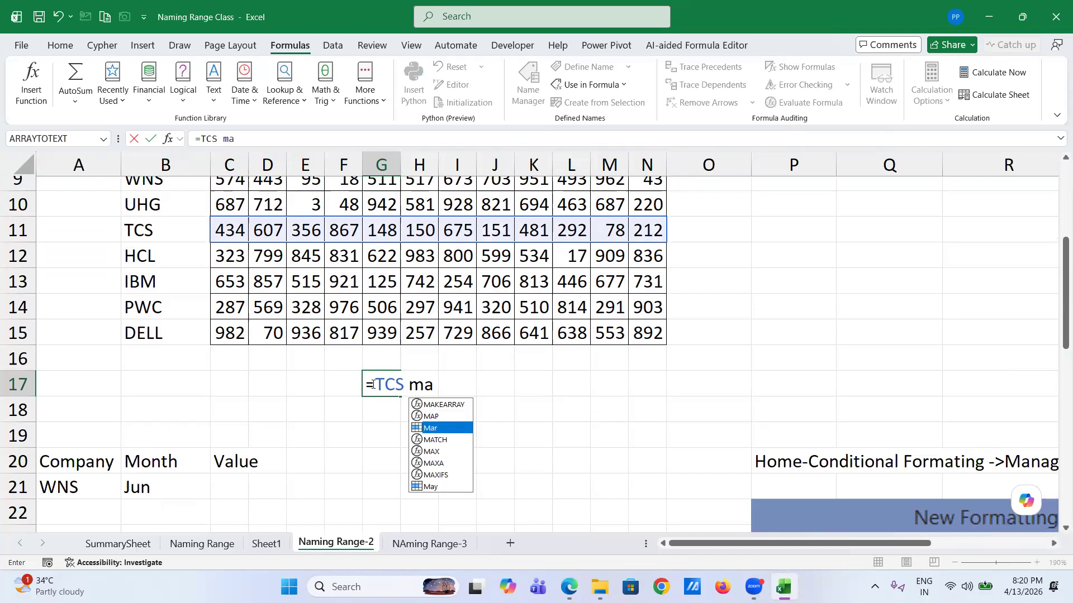
key(Tab)
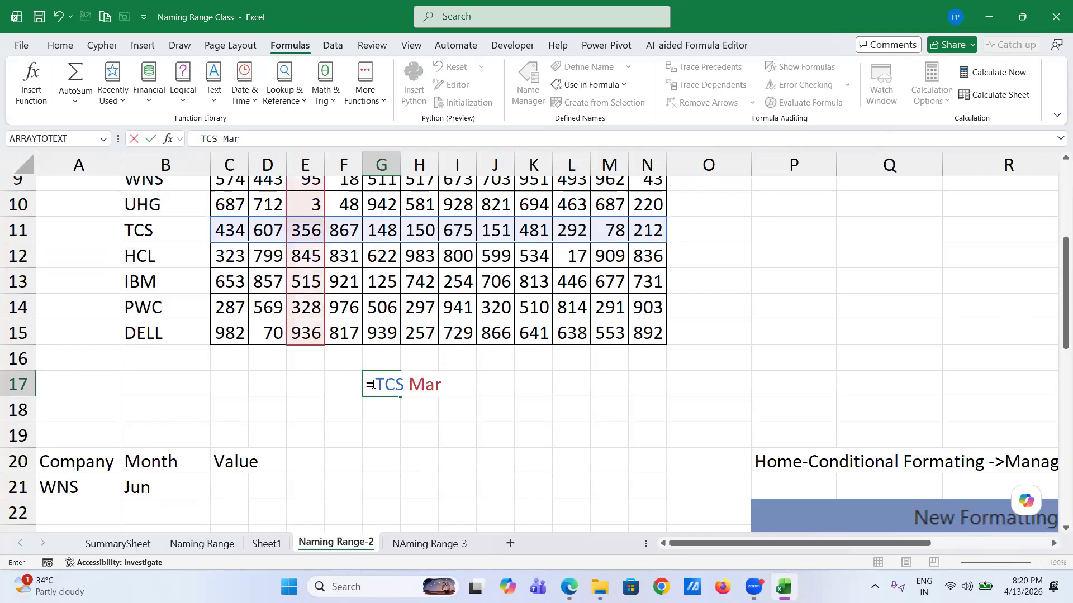
key(Return)
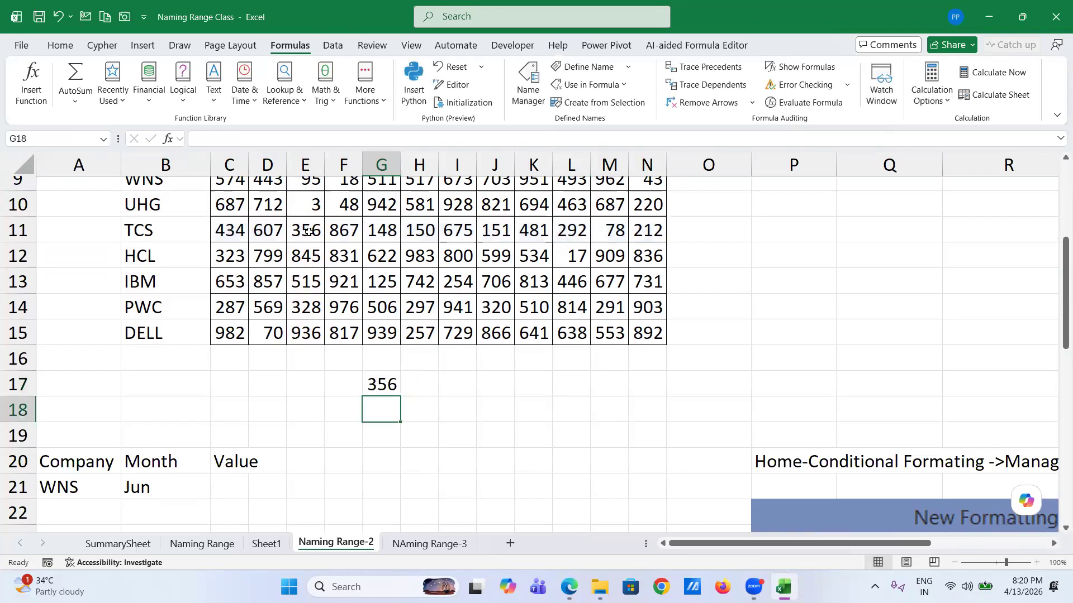
- Check G17's formula, confirming the TCS and Mar intersection returns 356
click(308, 231)
scroll(308, 231, up, 2)
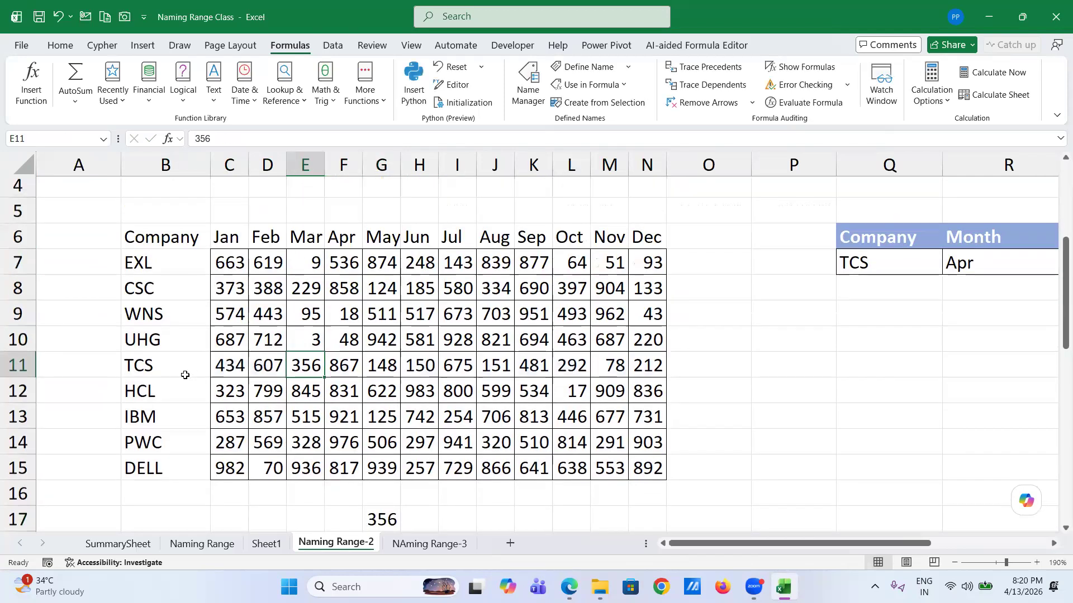
scroll(327, 445, down, 1)
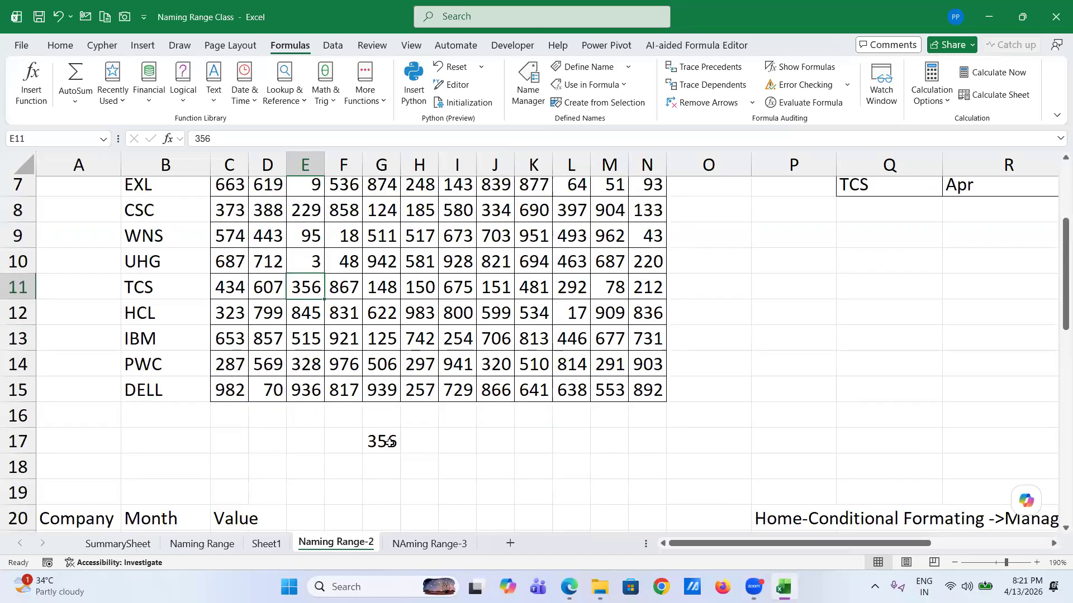
click(390, 443)
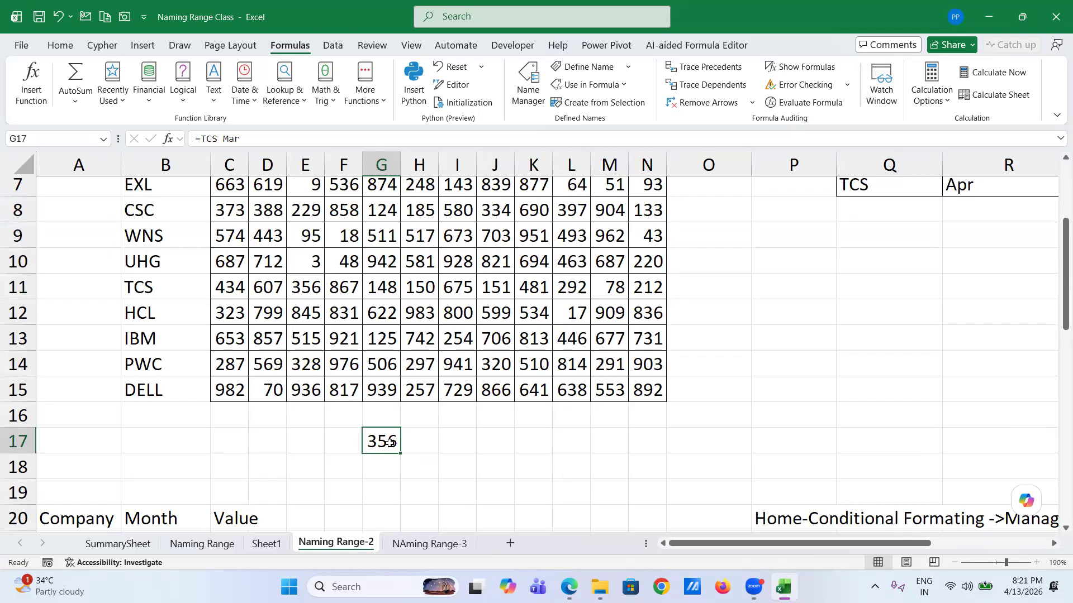
double_click(390, 443)
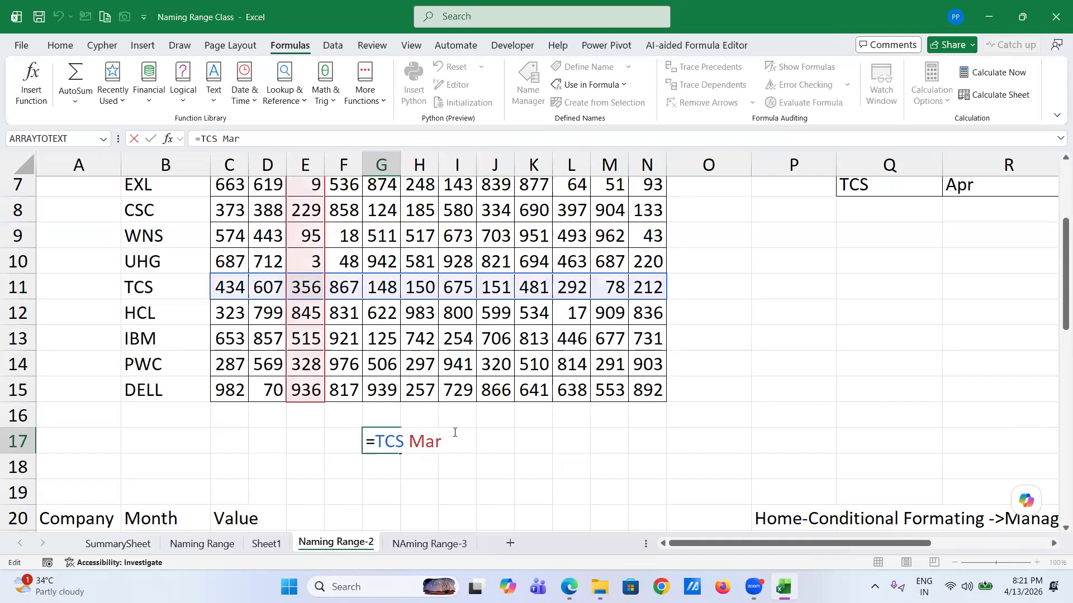
scroll(454, 432, down, 1)
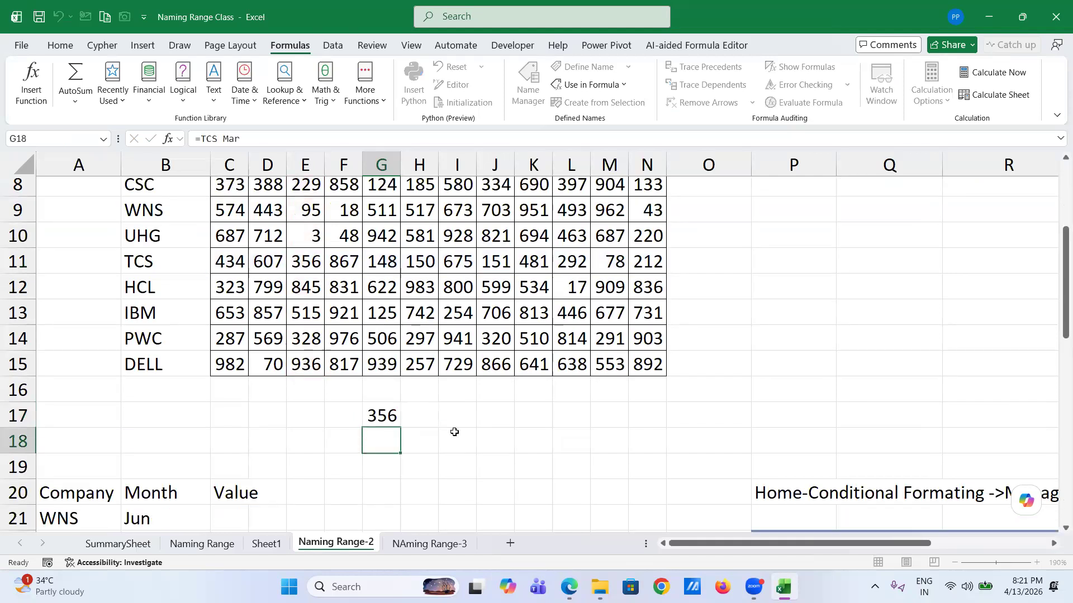
key(Return)
- Enter the intersection formula =A21 B21 in C21 and widen column C
click(239, 514)
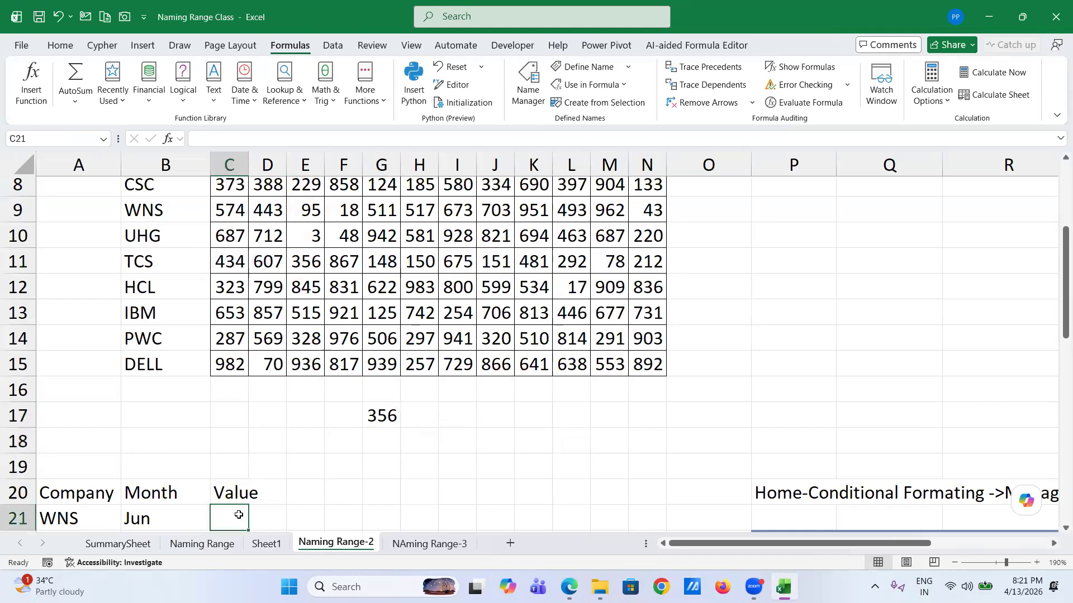
scroll(239, 515, down, 2)
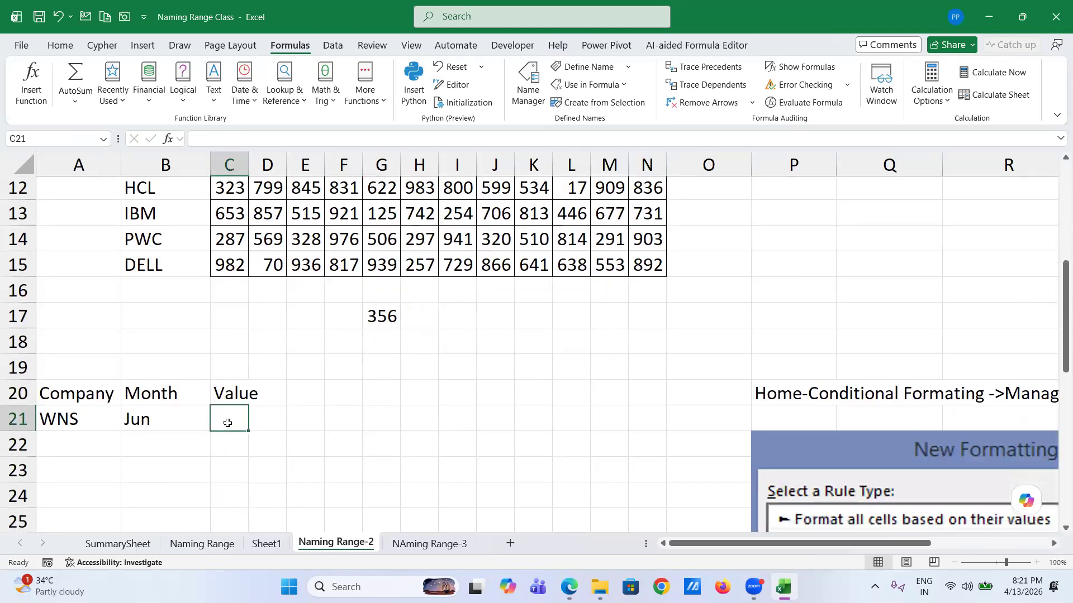
double_click(227, 423)
text(=)
click(61, 415)
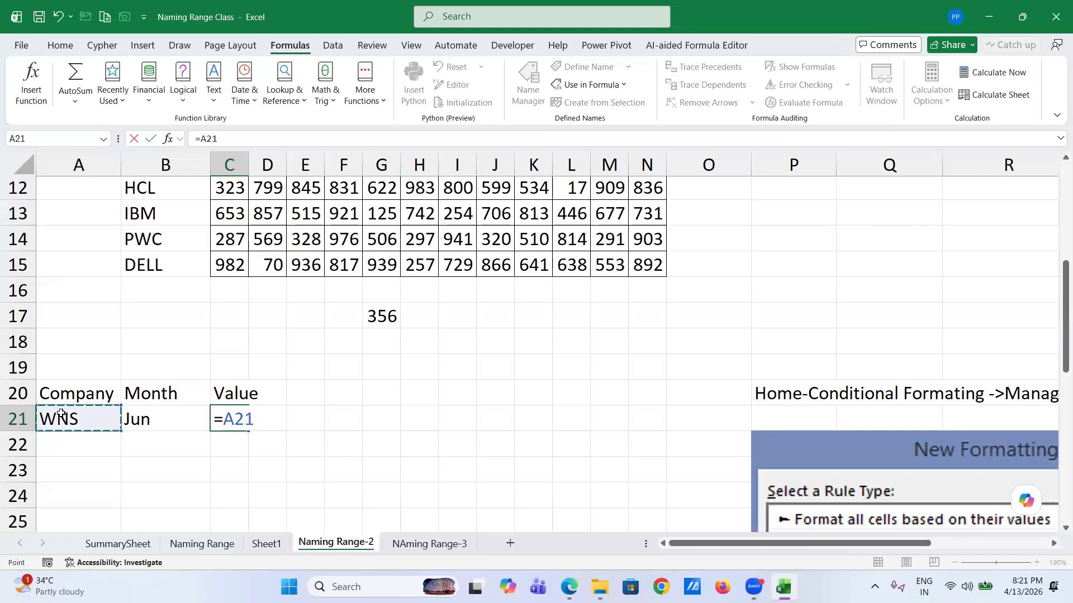
click(162, 419)
key(Return)
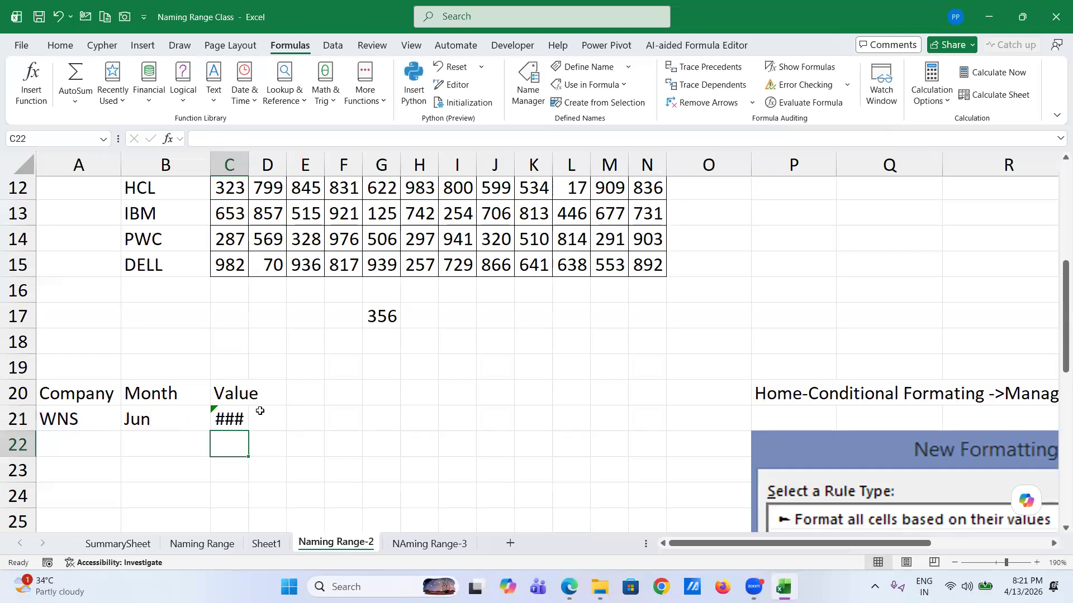
drag(248, 166, 306, 173)
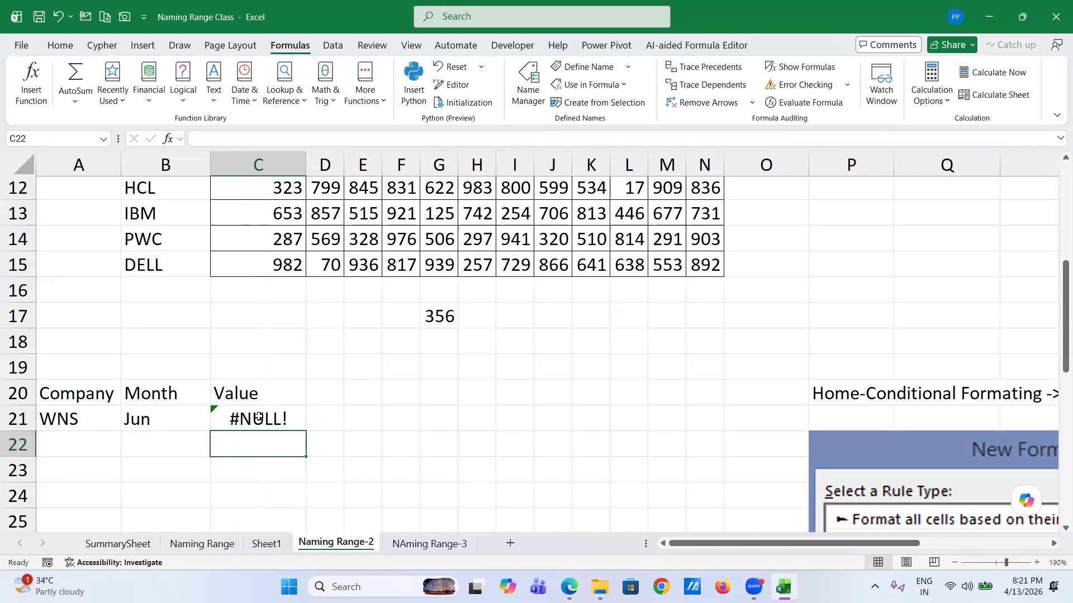
- Replace C21 with =INDIRECT(A21) INDIRECT(B21), returning 517 for WNS in Jun
click(259, 417)
key(Delete)
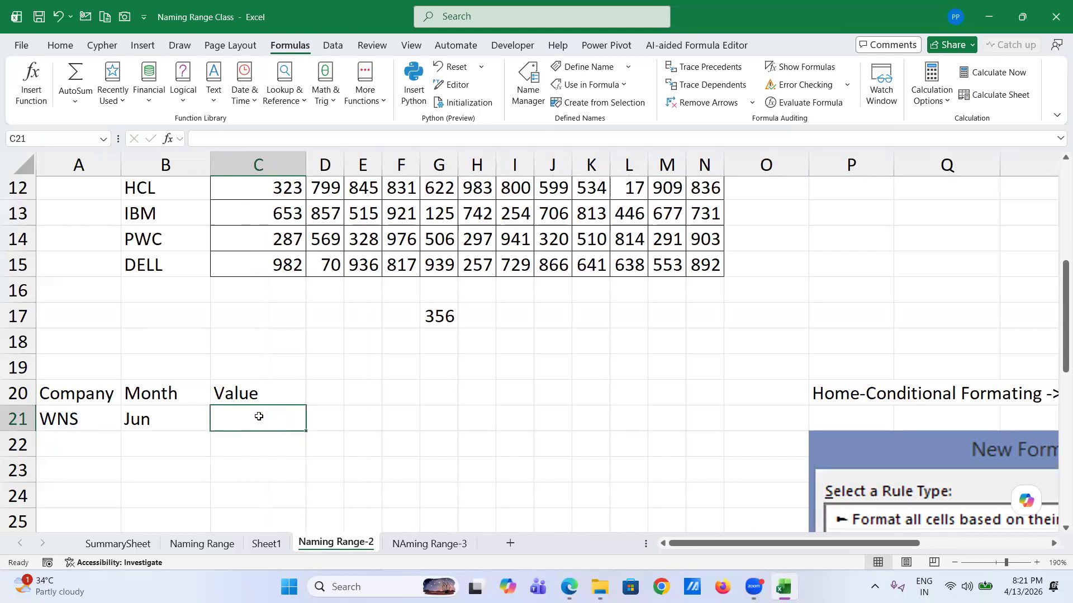
text(=)
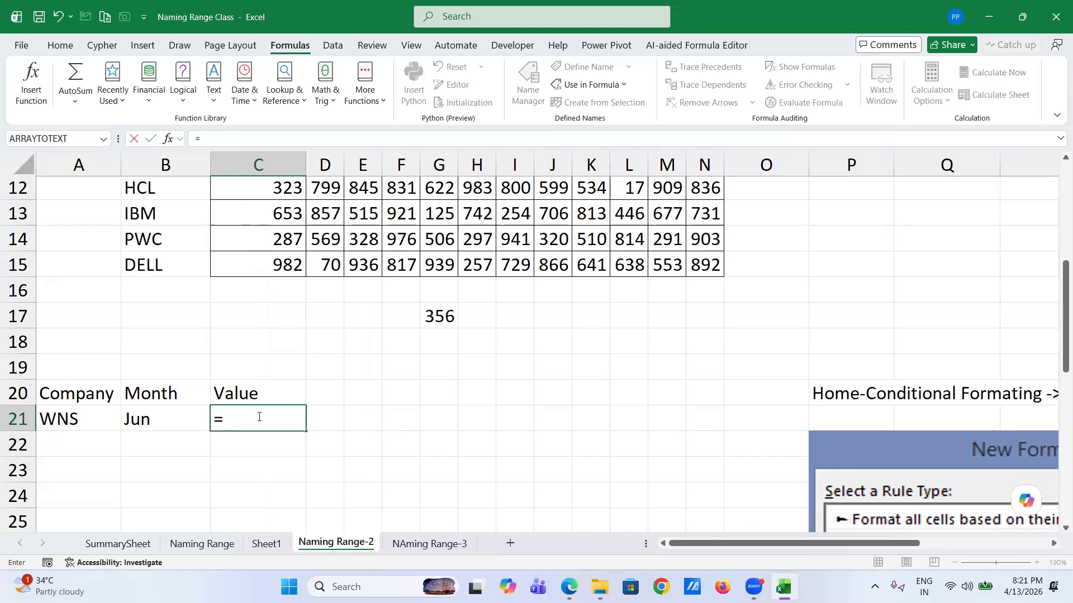
text(ind)
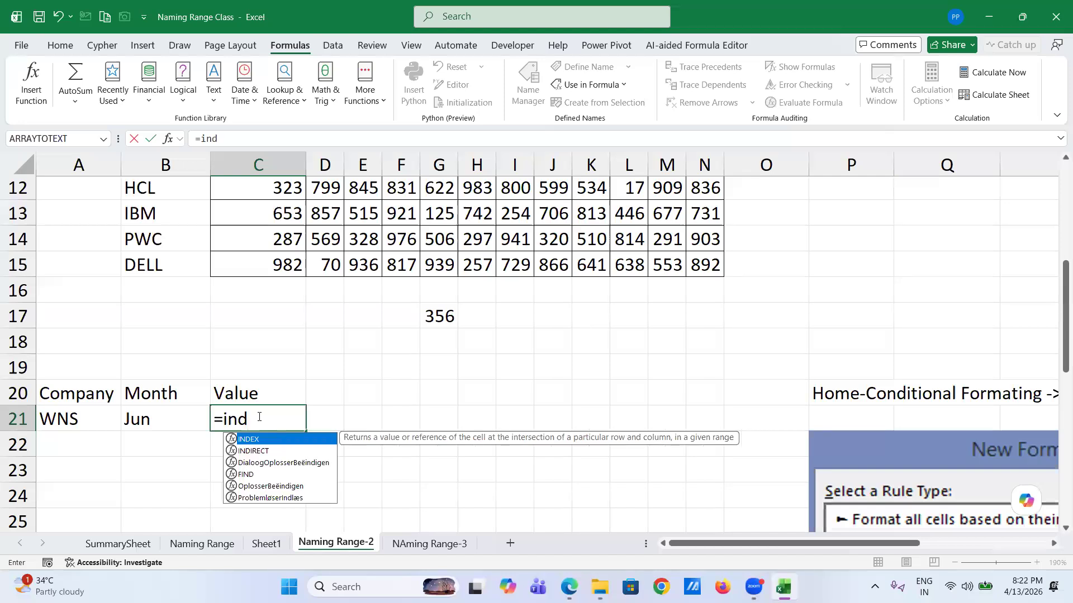
key(Down)
key(Tab)
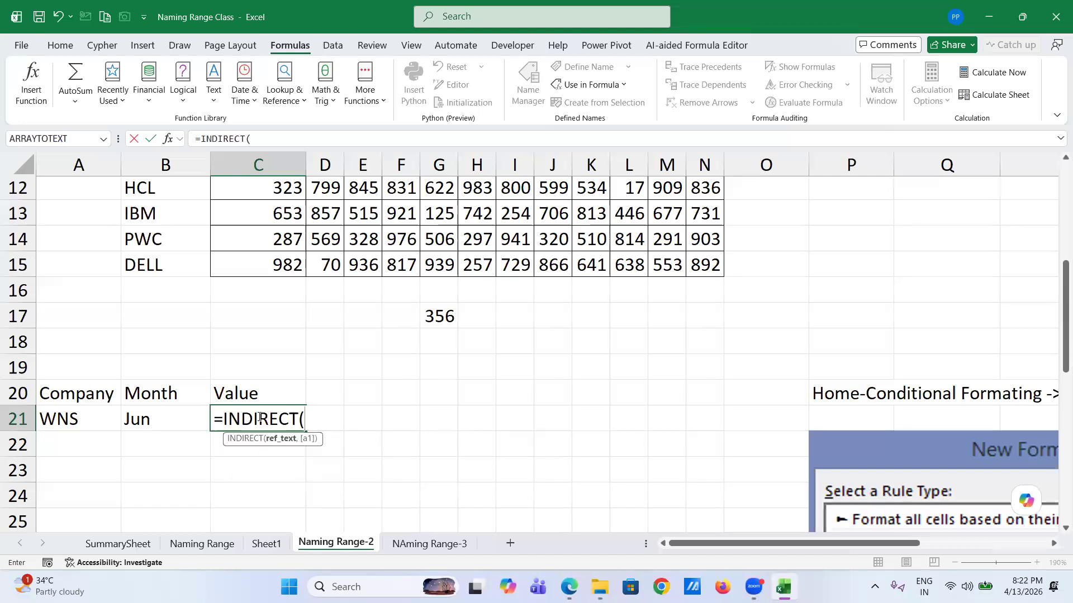
click(83, 418)
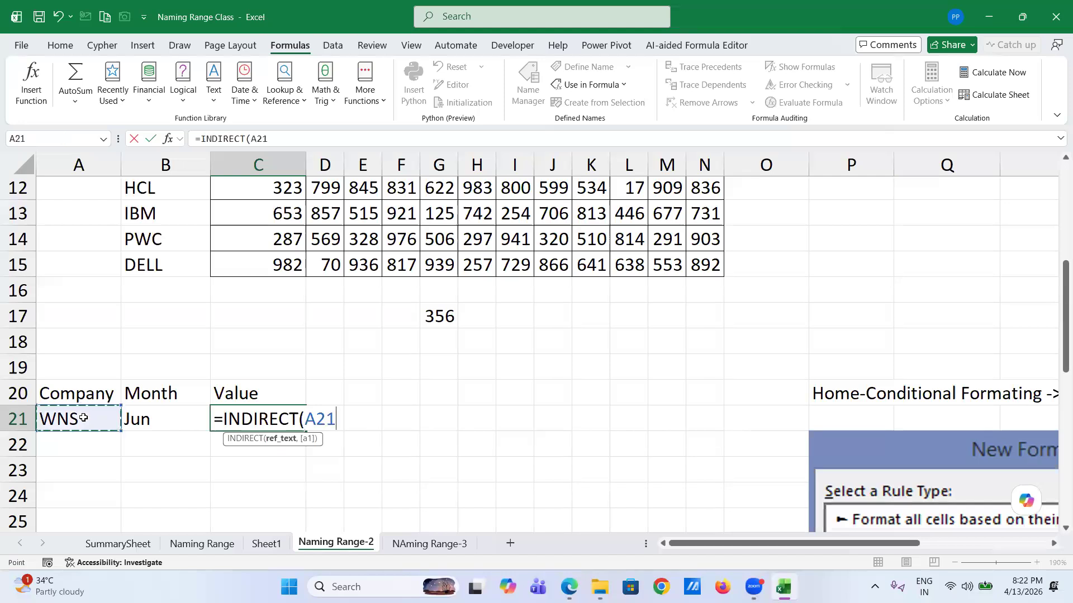
text() )
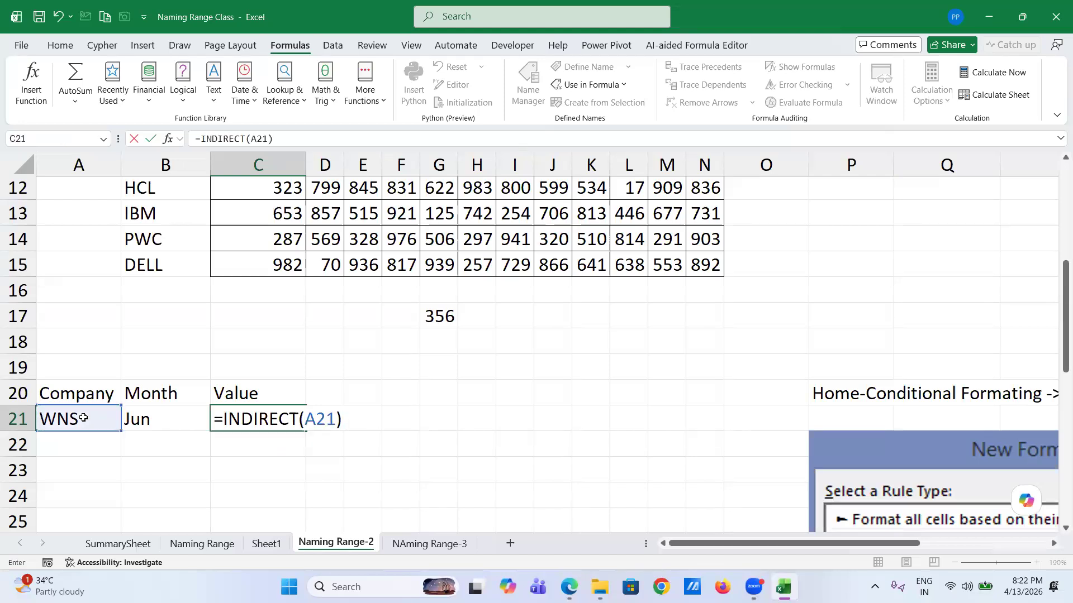
text(ind)
key(Down)
key(Tab)
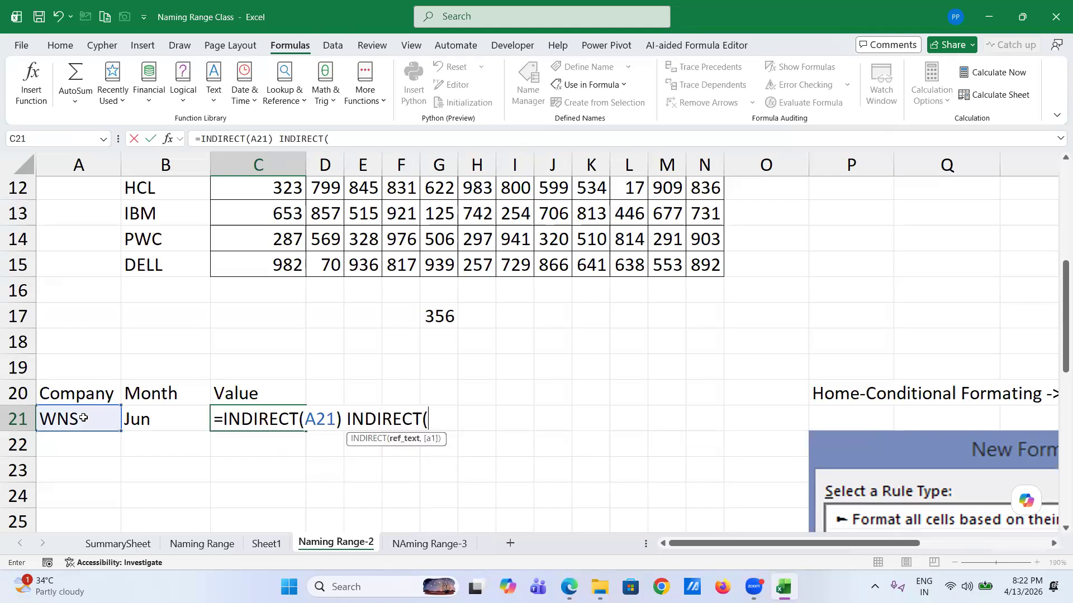
click(169, 417)
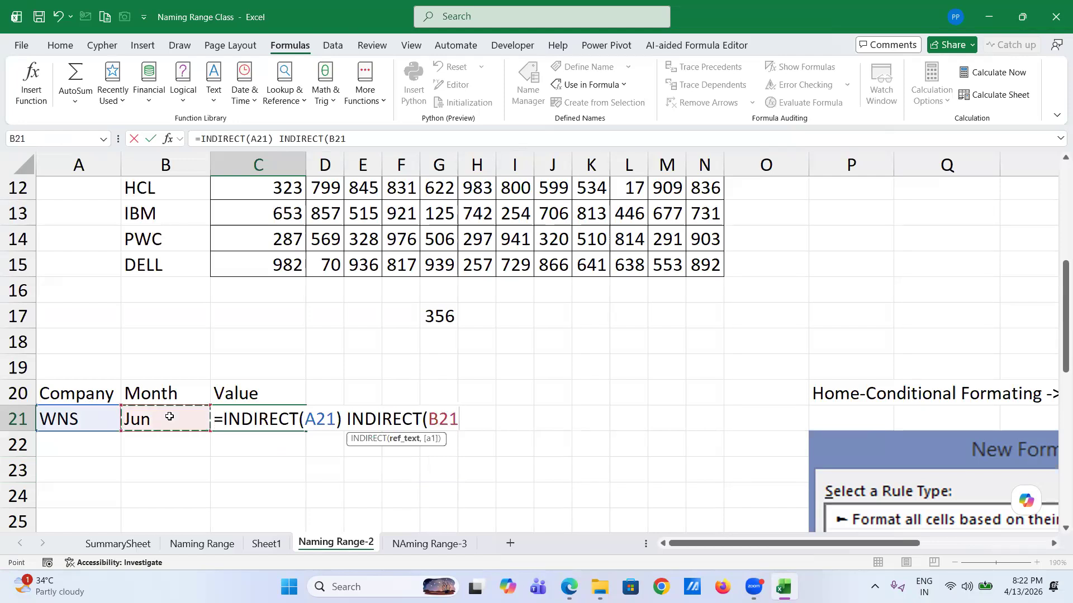
text())
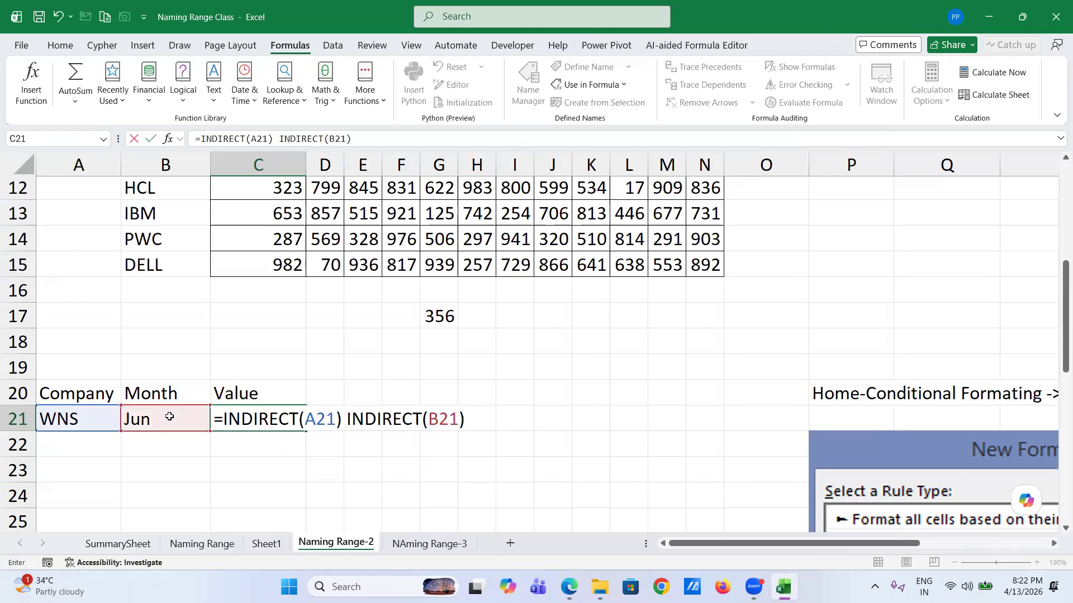
key(Return)
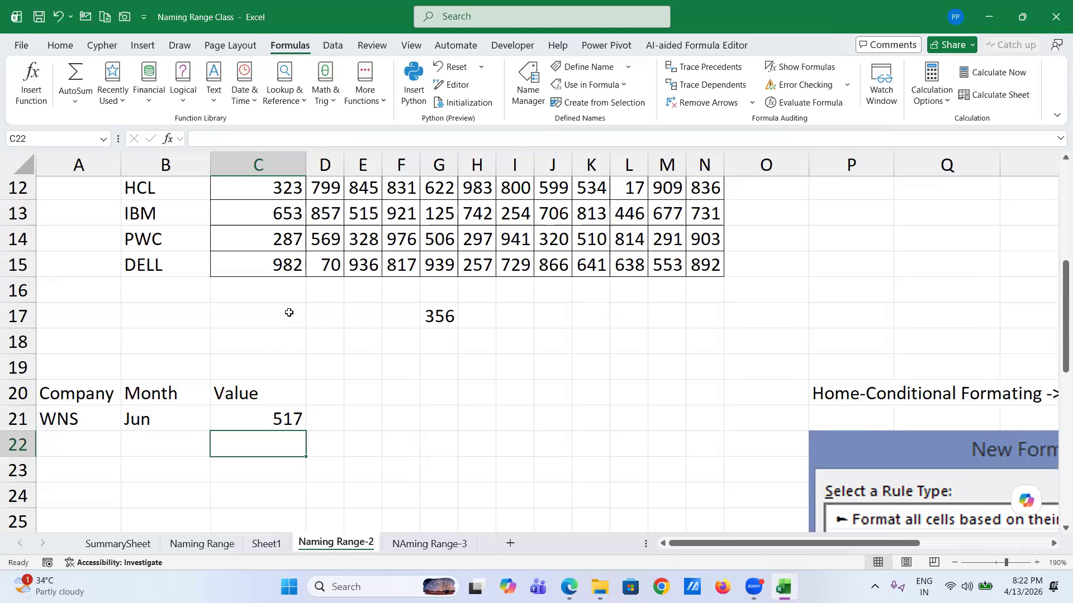
- Set A21 to EXL and B21 to Sep from their drop-down lists
scroll(289, 313, up, 3)
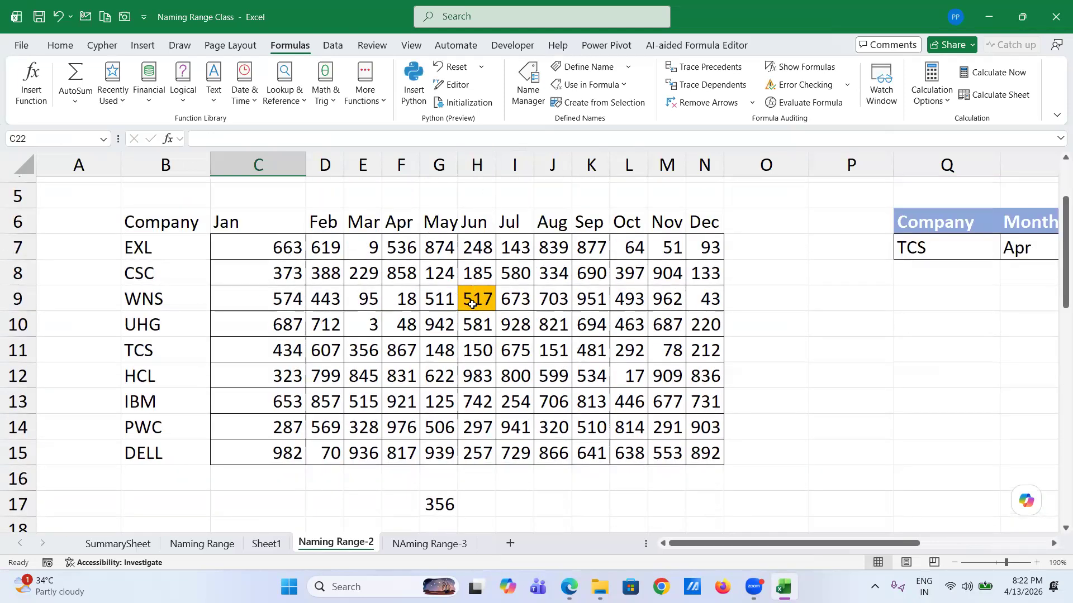
scroll(476, 305, down, 3)
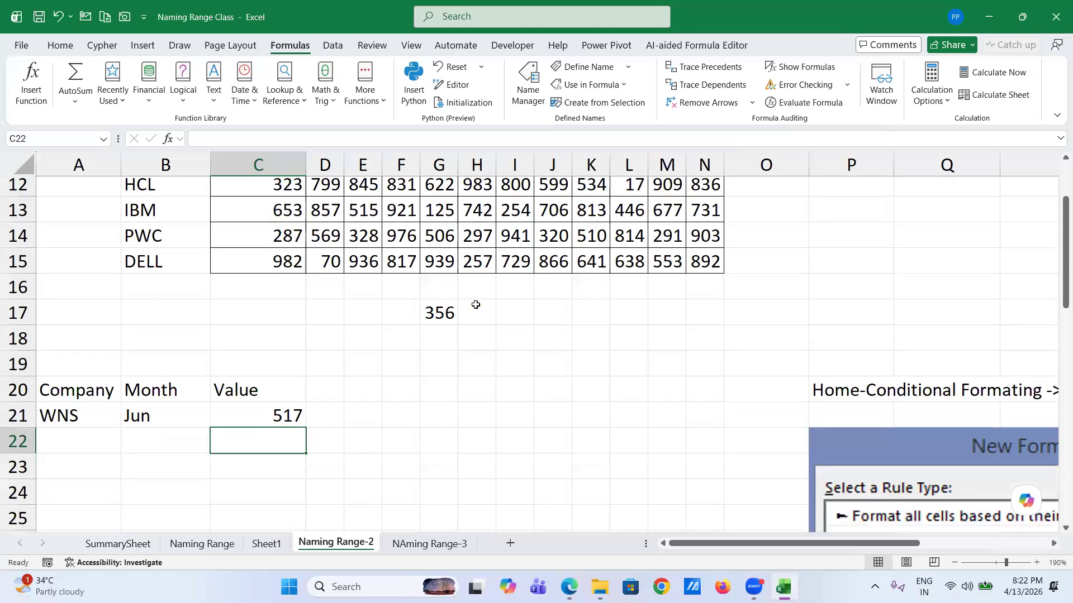
click(117, 418)
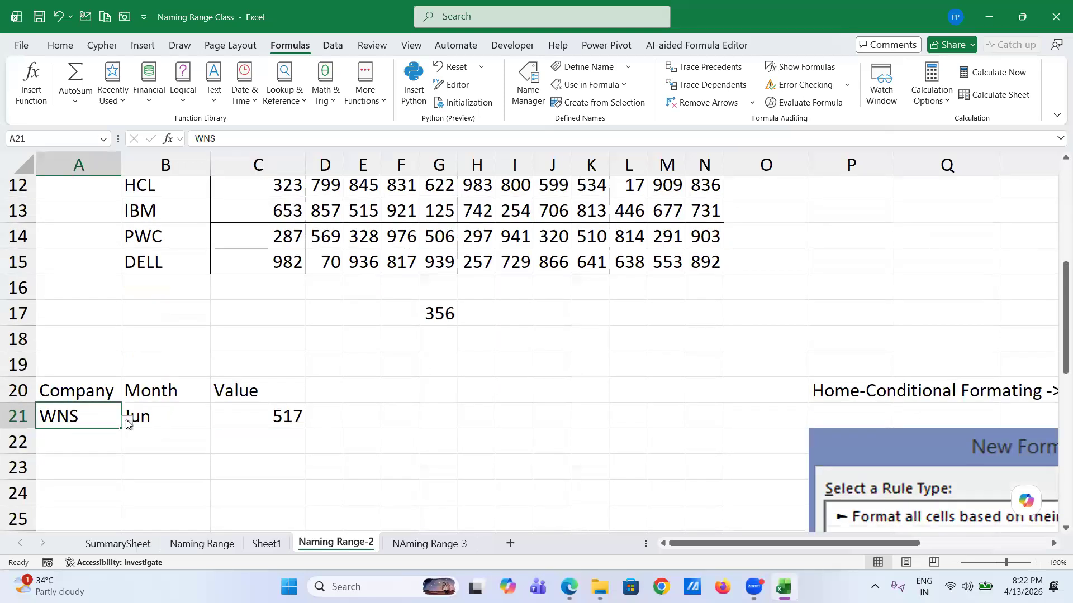
click(128, 423)
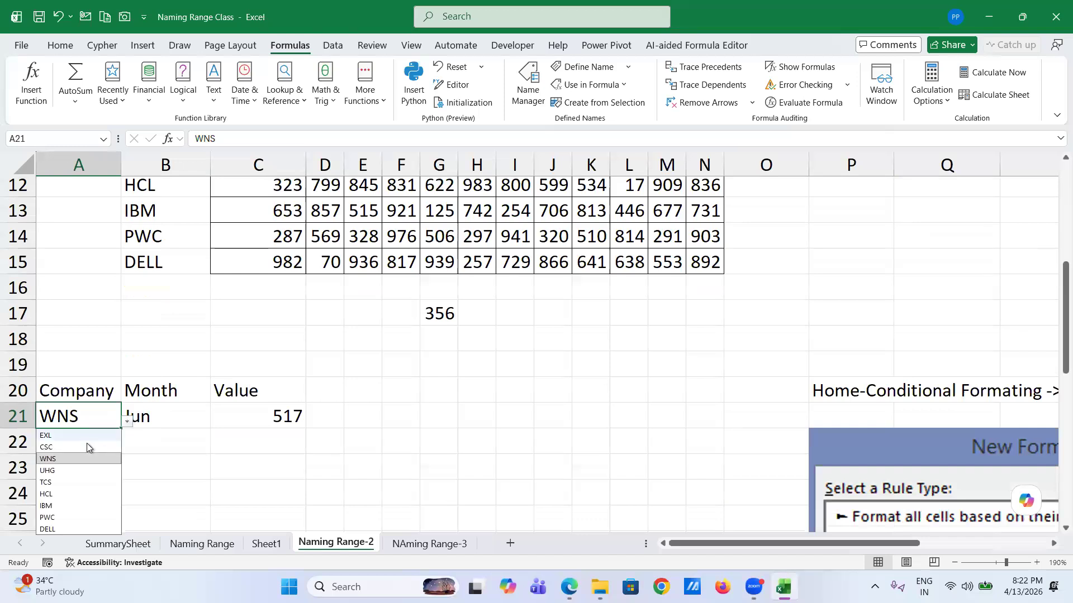
click(86, 437)
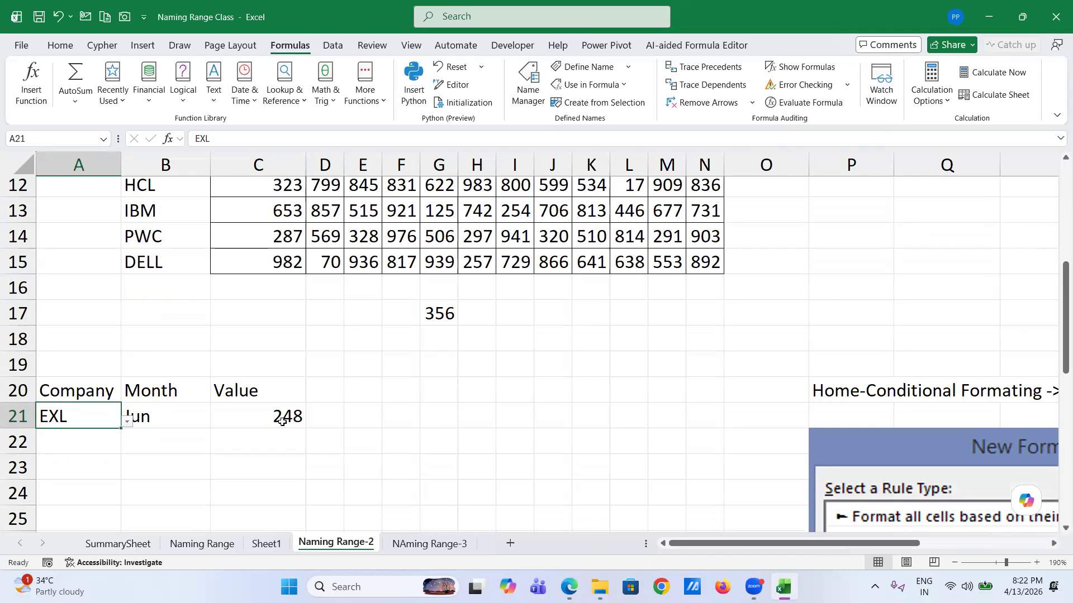
click(174, 410)
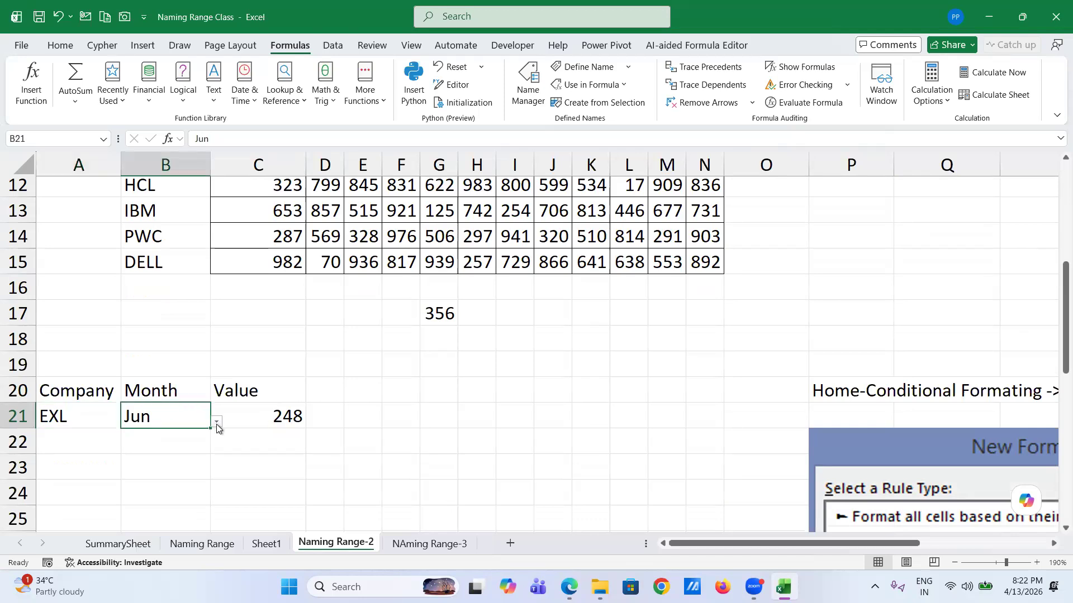
click(216, 423)
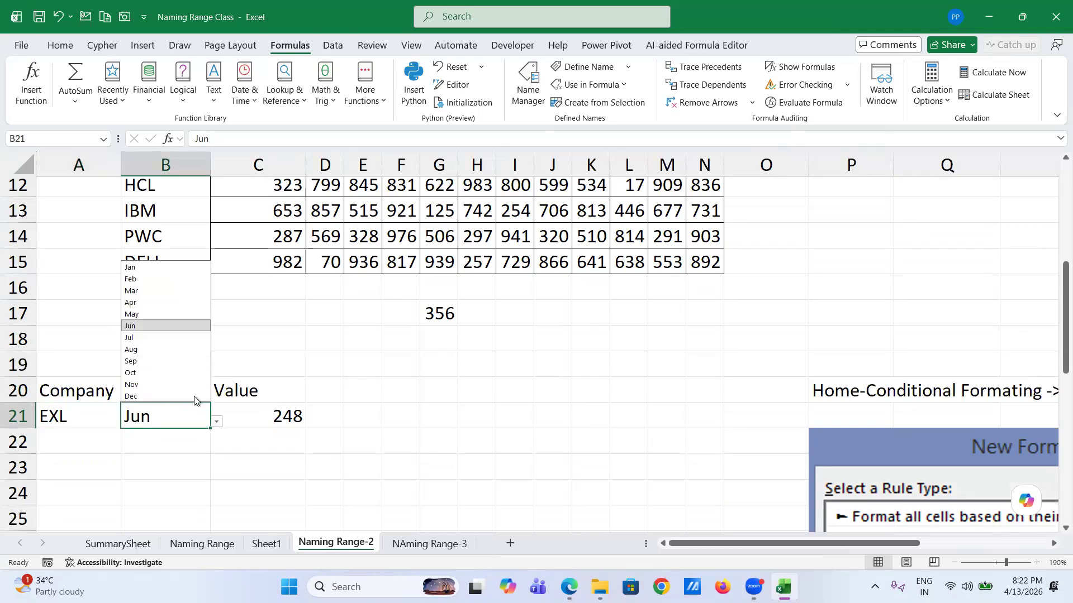
click(166, 361)
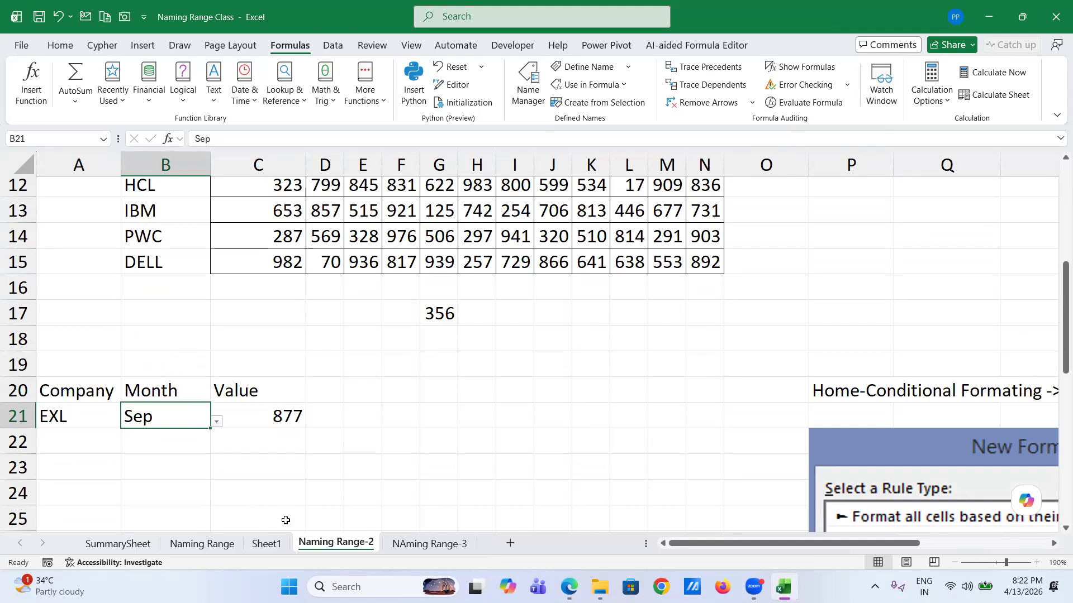
- Move to the NAming Range-3 sheet and close the workbook with Don't Save
key(ctrl+Page_Down)
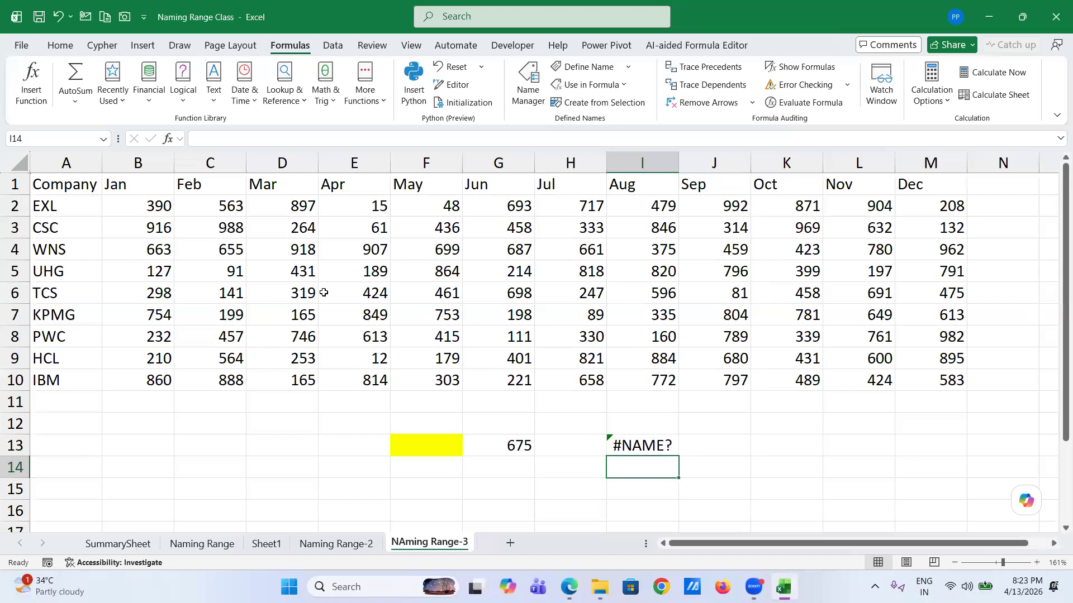
click(1048, 20)
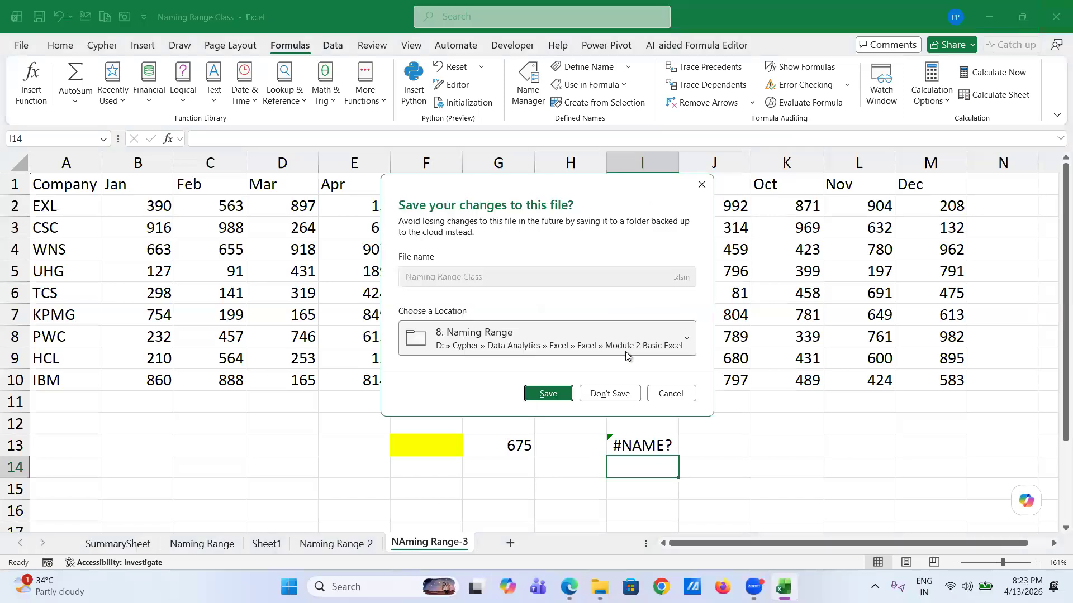
click(609, 393)
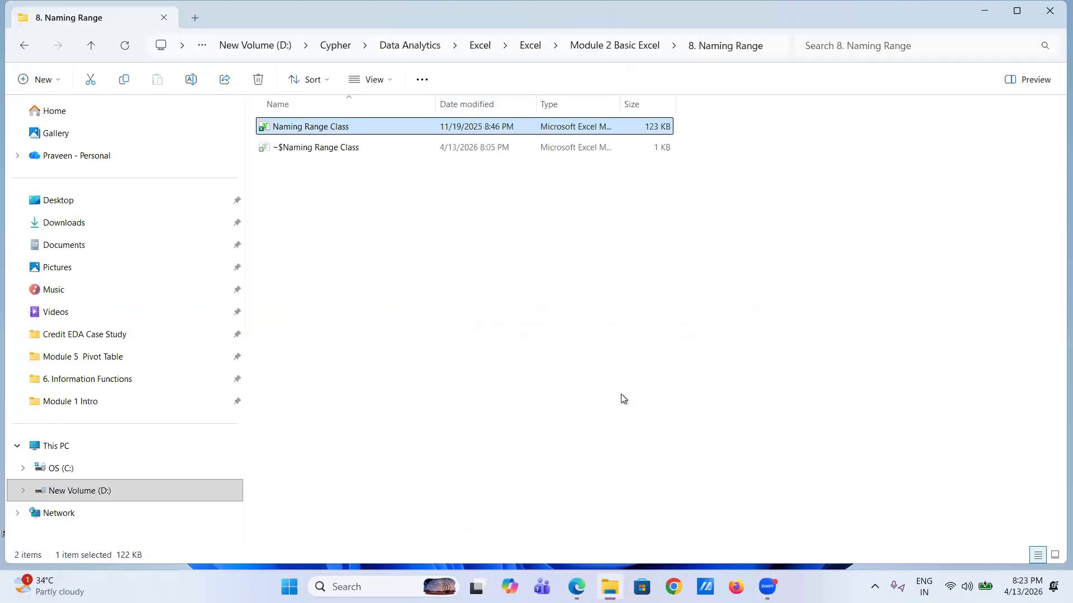
- Go from Module 2 Basic Excel into 9. Sorting and Filtering and select SORTING_CLASS
click(626, 47)
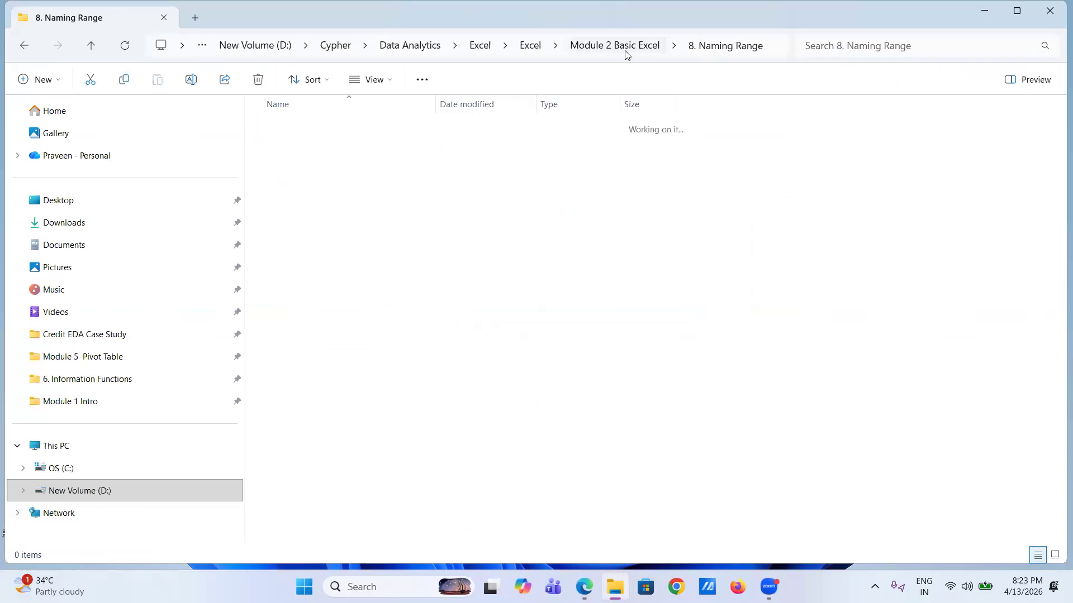
double_click(333, 290)
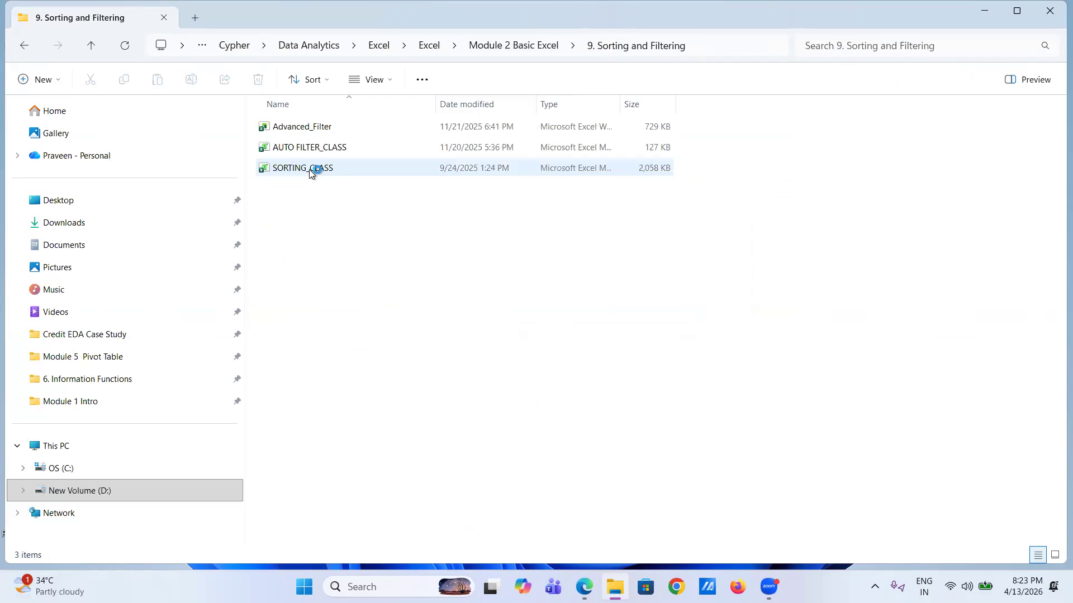
click(311, 168)
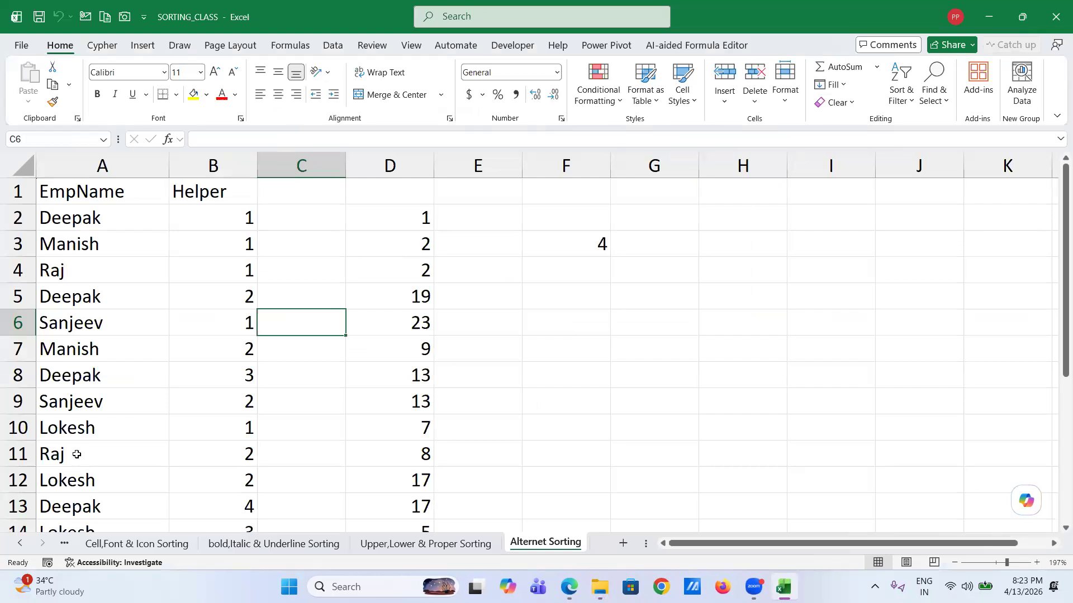
- Scroll the sheet tabs back to Topics and review its sort rules and sorting types
click(18, 546)
click(18, 546)
click(19, 547)
click(18, 546)
click(19, 546)
click(18, 546)
click(98, 543)
scroll(314, 366, up, 7)
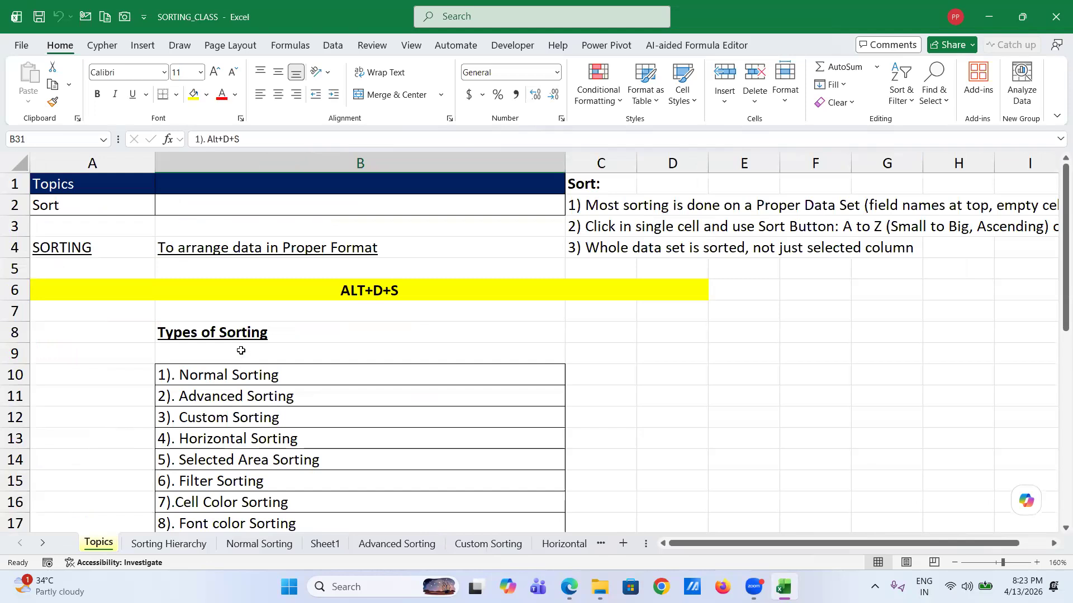
scroll(261, 276, up, 2)
scroll(419, 251, right, 3)
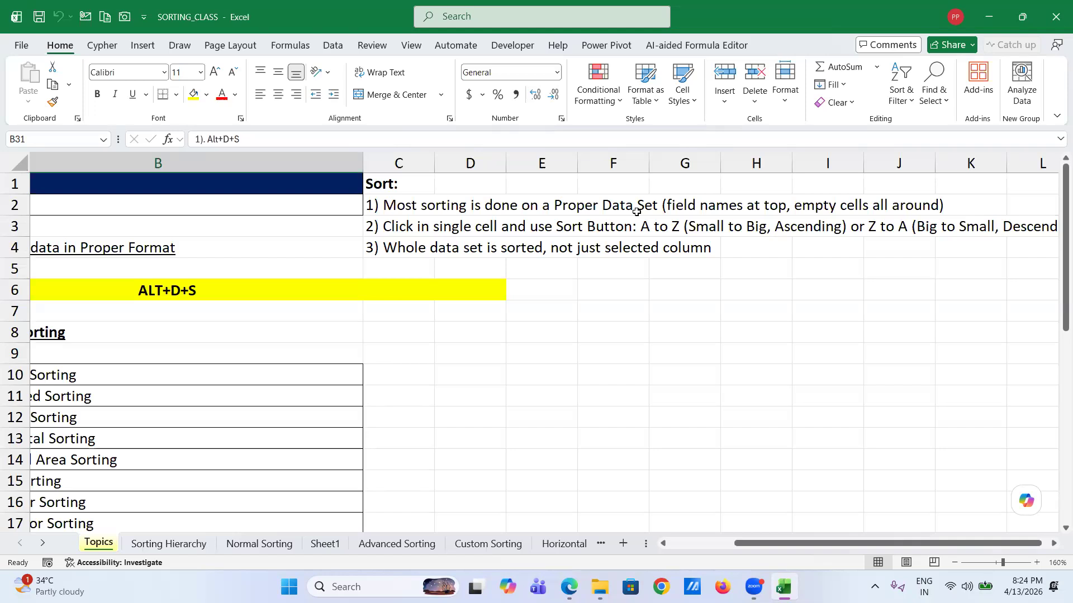
scroll(168, 369, left, 5)
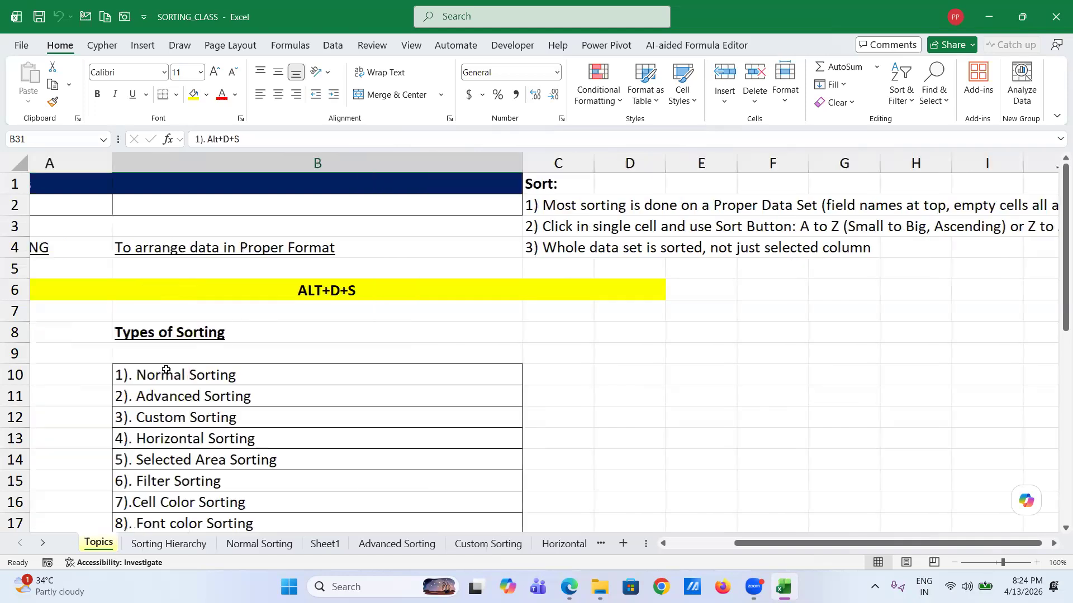
- Highlight the first four sorting types in B10:B13 and switch to the Sorting Hierarchy sheet
click(256, 375)
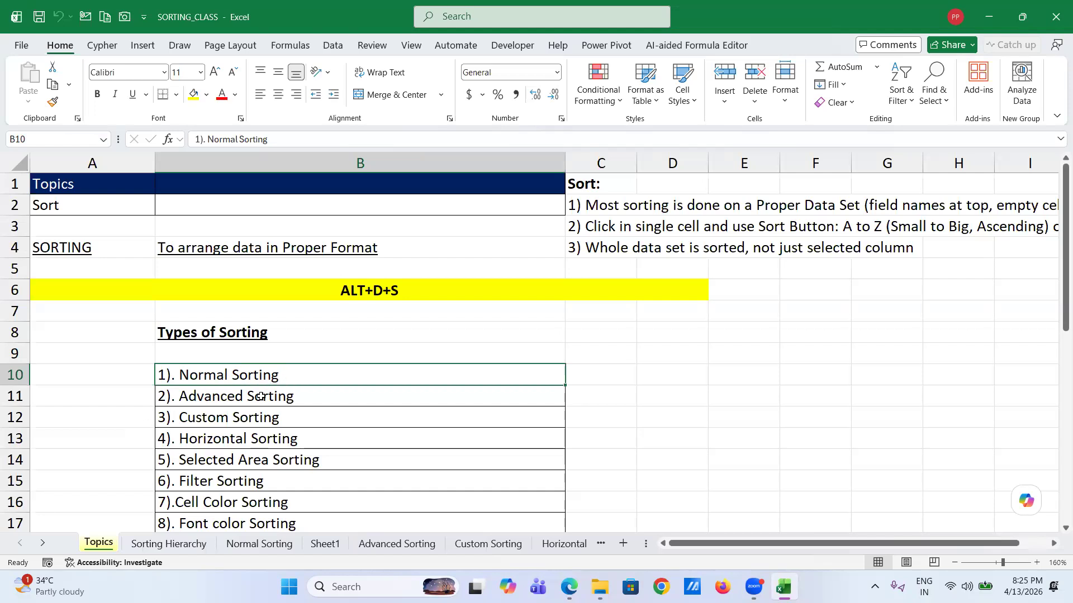
scroll(224, 418, down, 1)
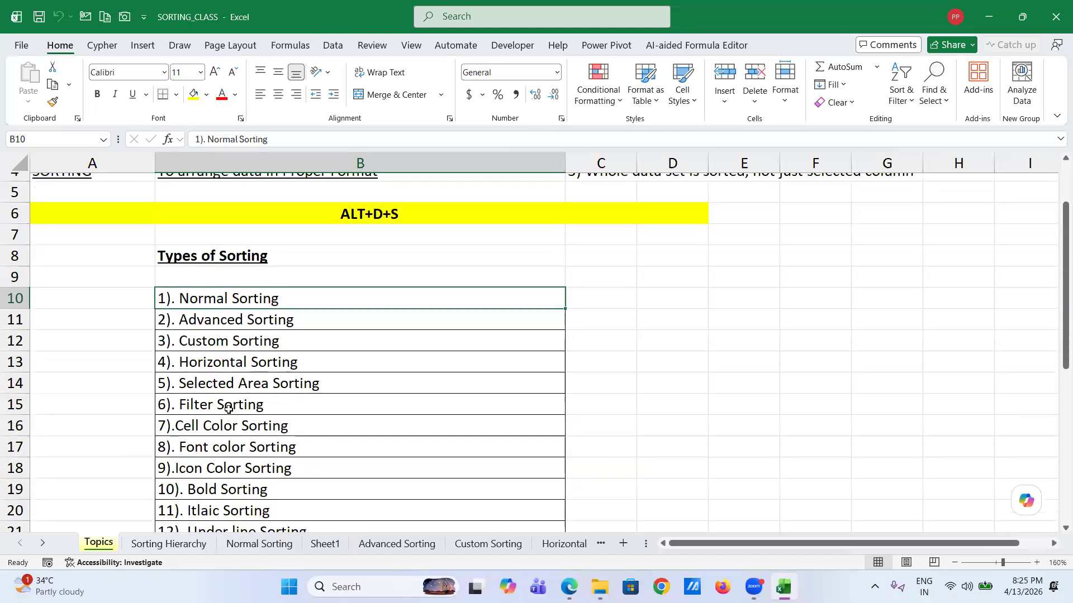
scroll(229, 409, down, 1)
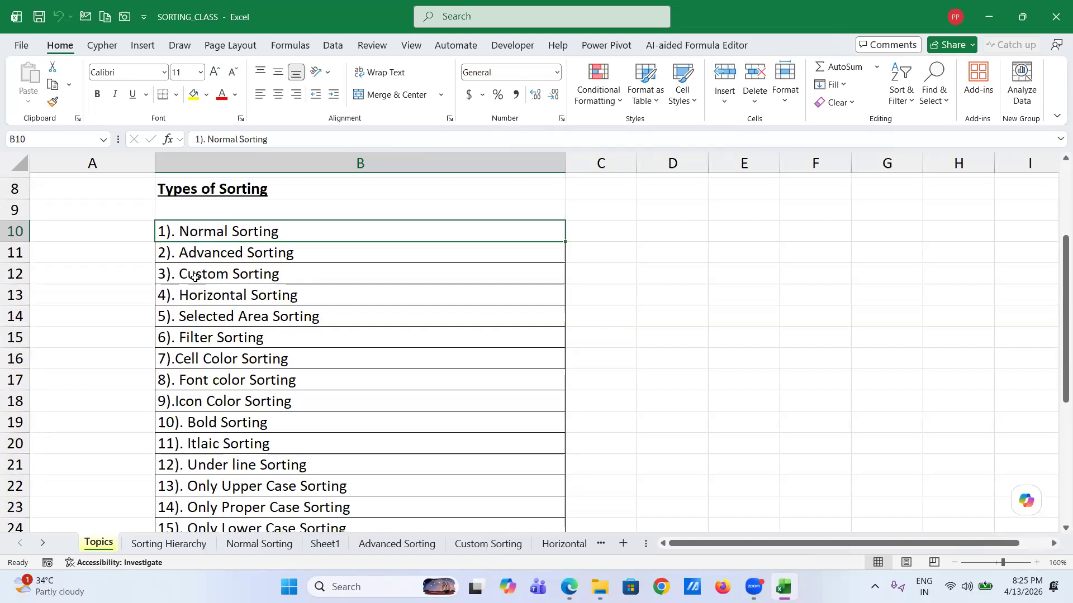
click(267, 300)
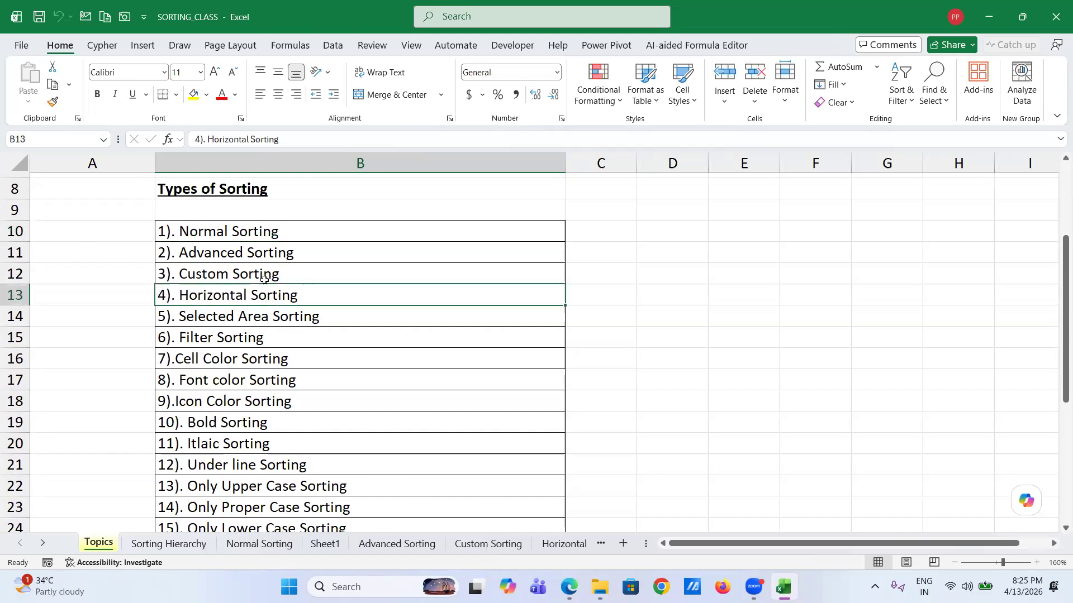
shift+click(253, 232)
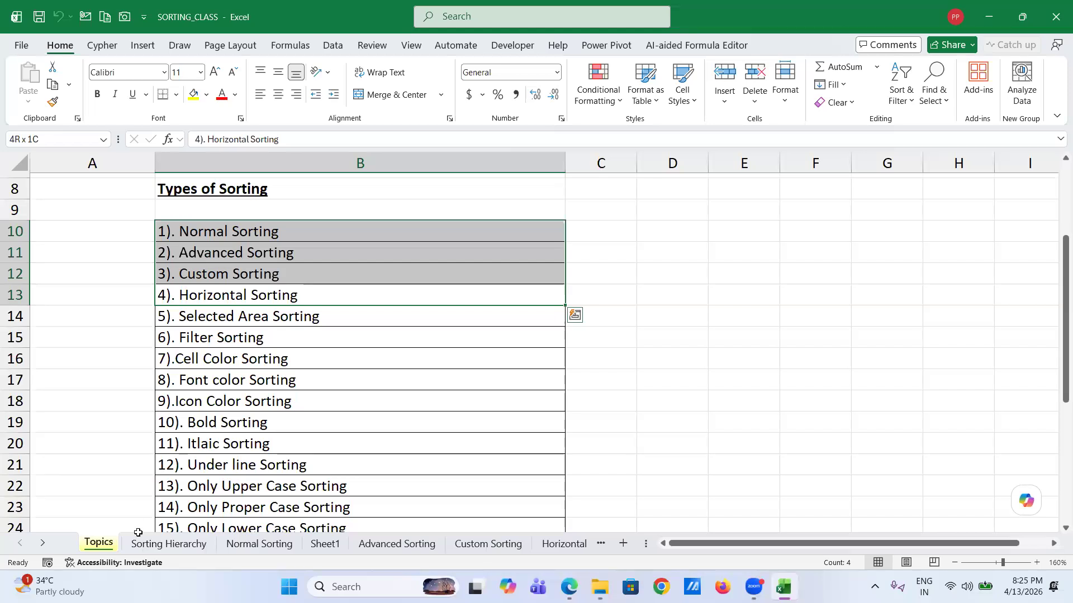
click(159, 548)
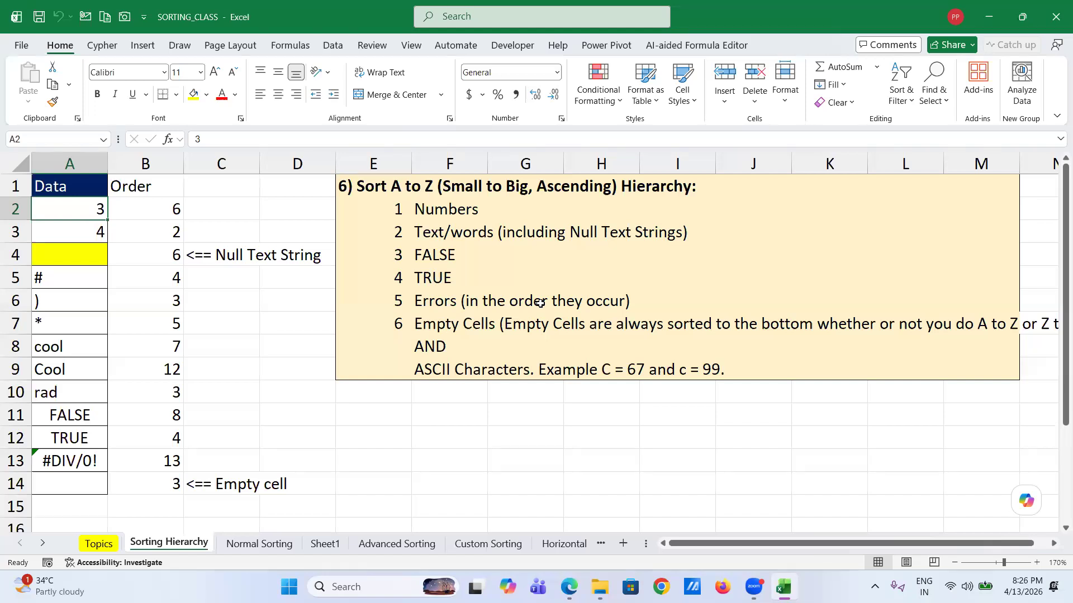
click(439, 335)
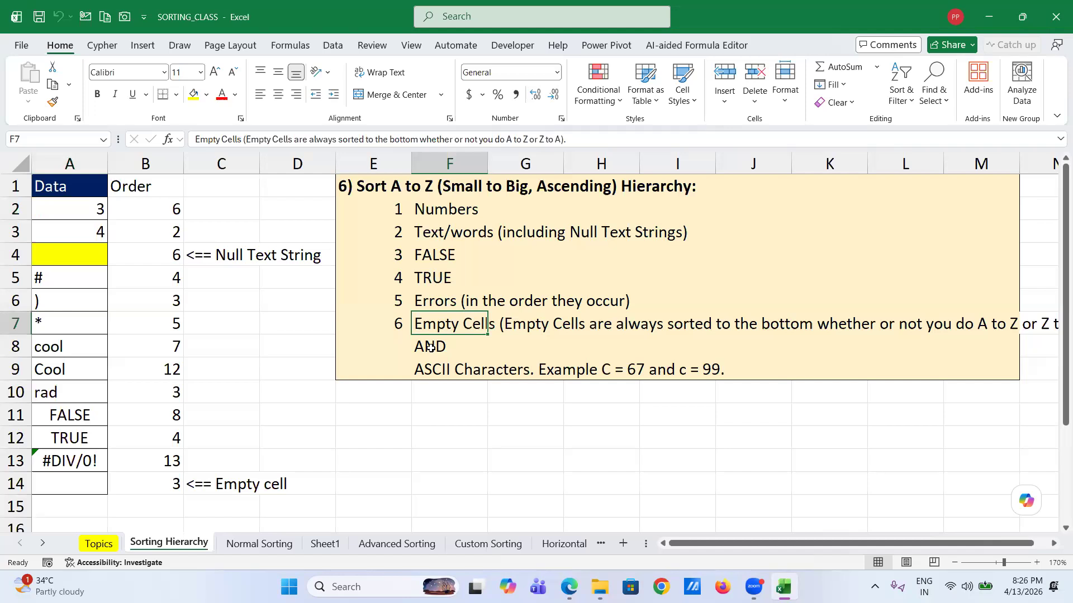
click(154, 215)
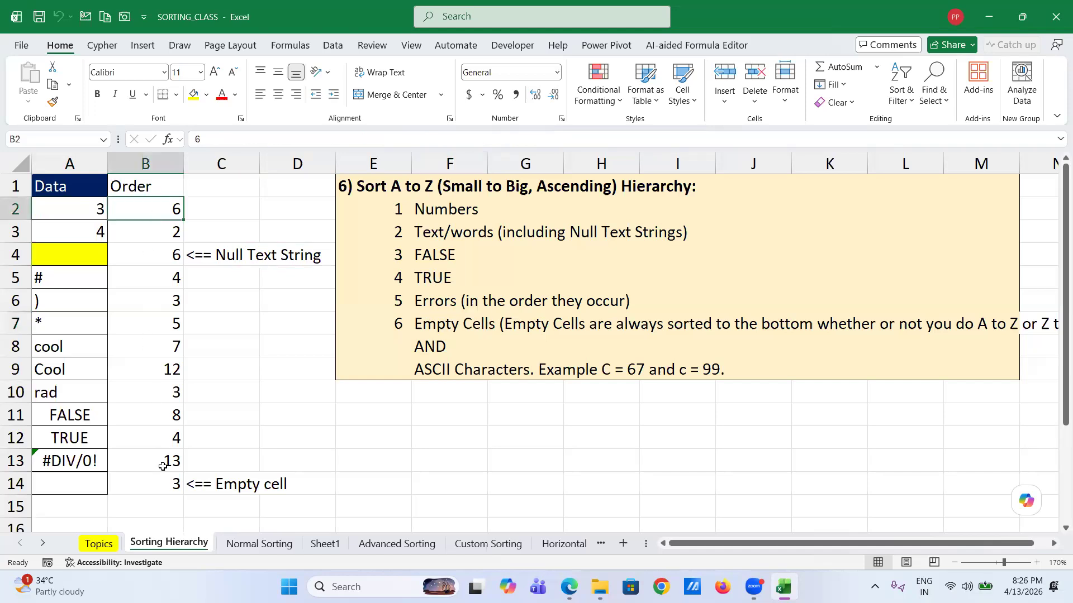
shift+click(162, 484)
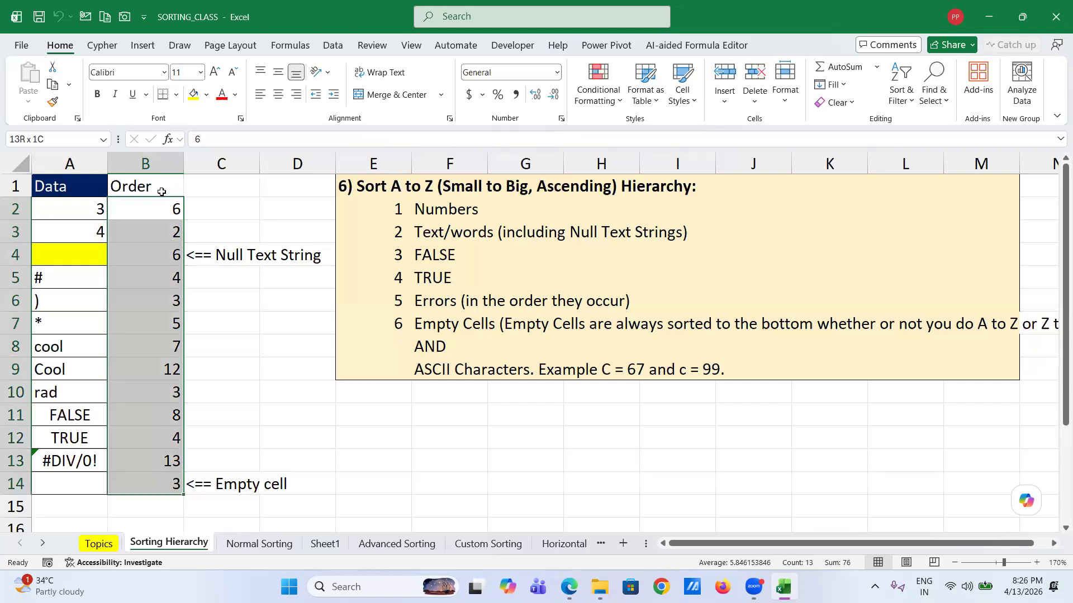
click(145, 212)
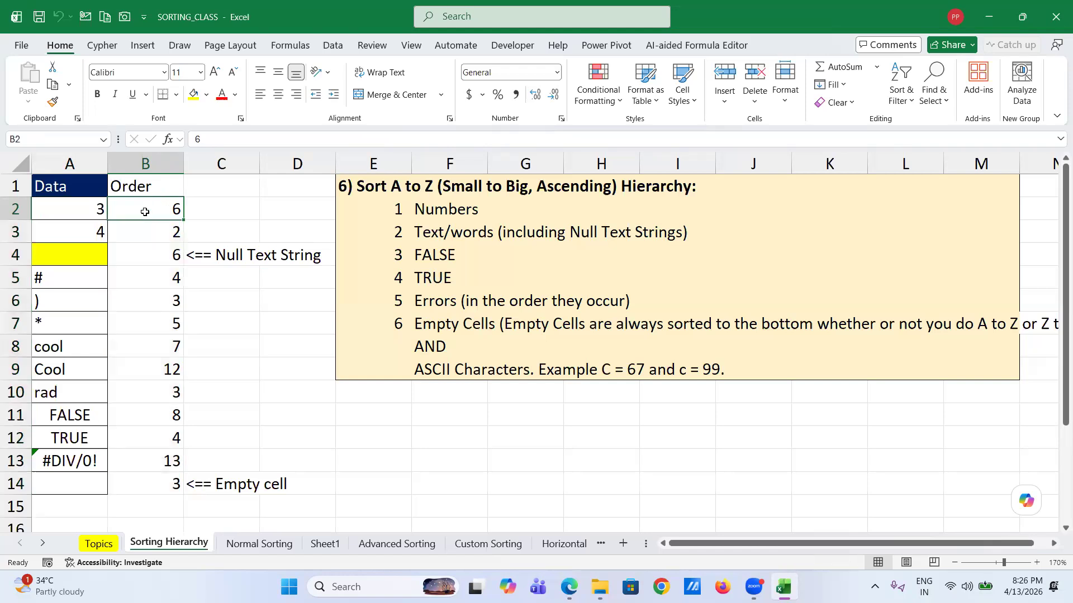
- Sort the Data/Order table Smallest to Largest by the Order column in B2, then select A2
right_click(145, 211)
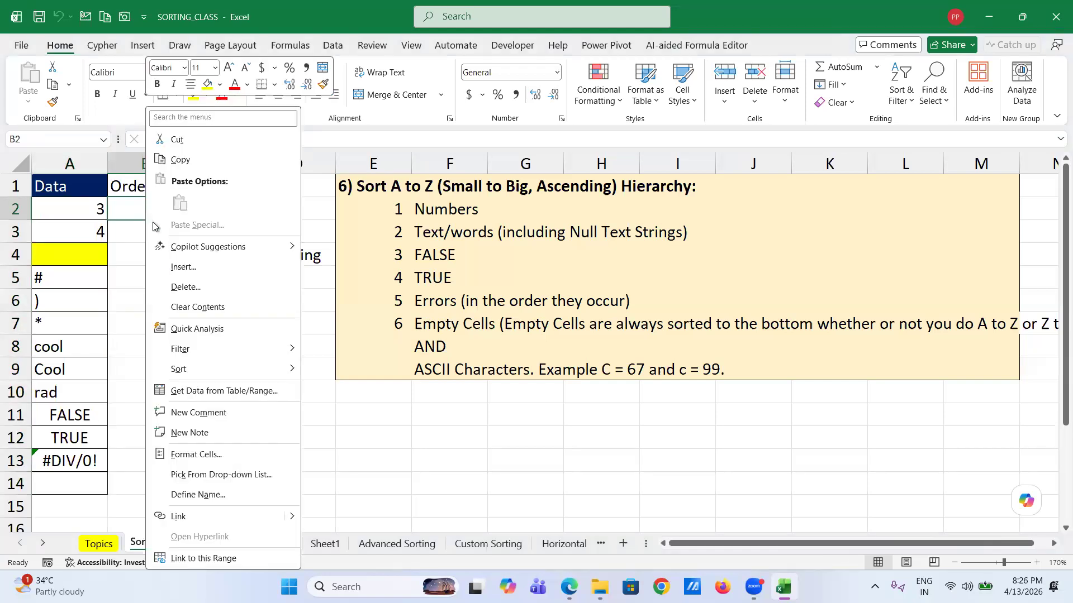
mouse_move(209, 367)
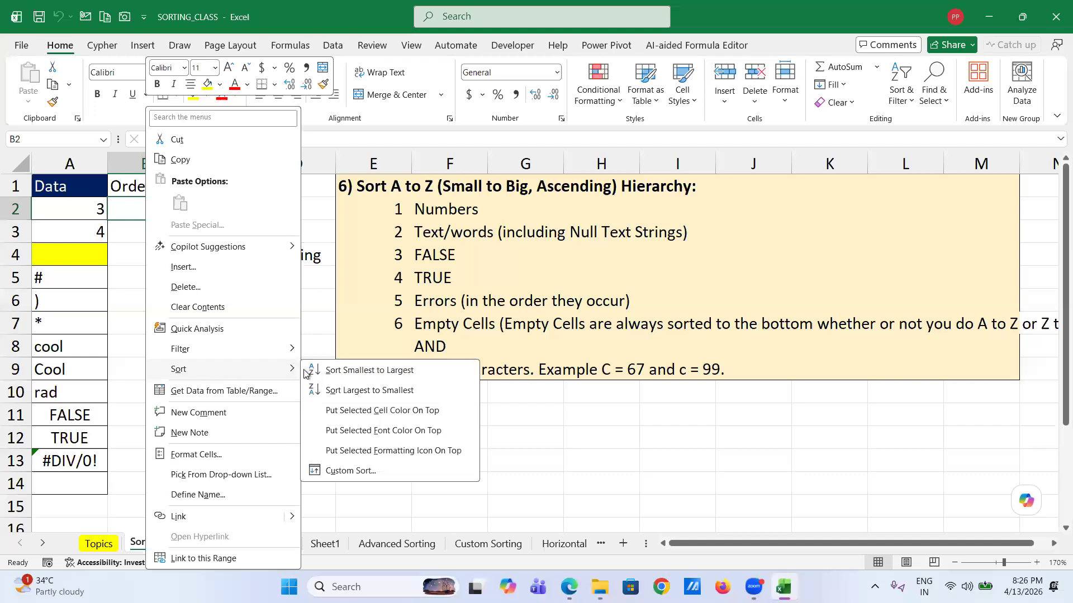
click(355, 370)
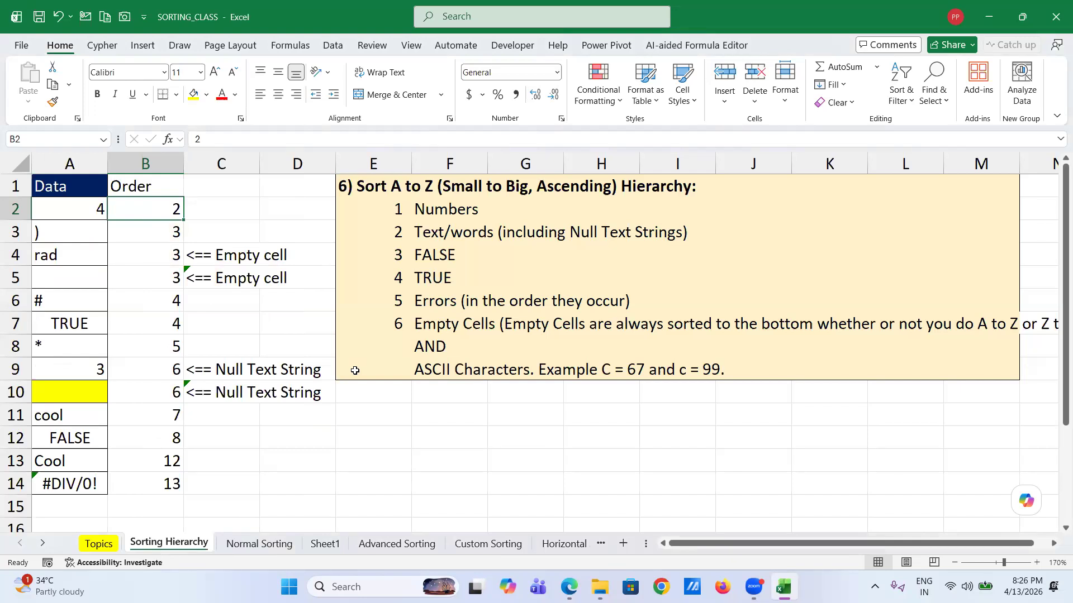
click(90, 212)
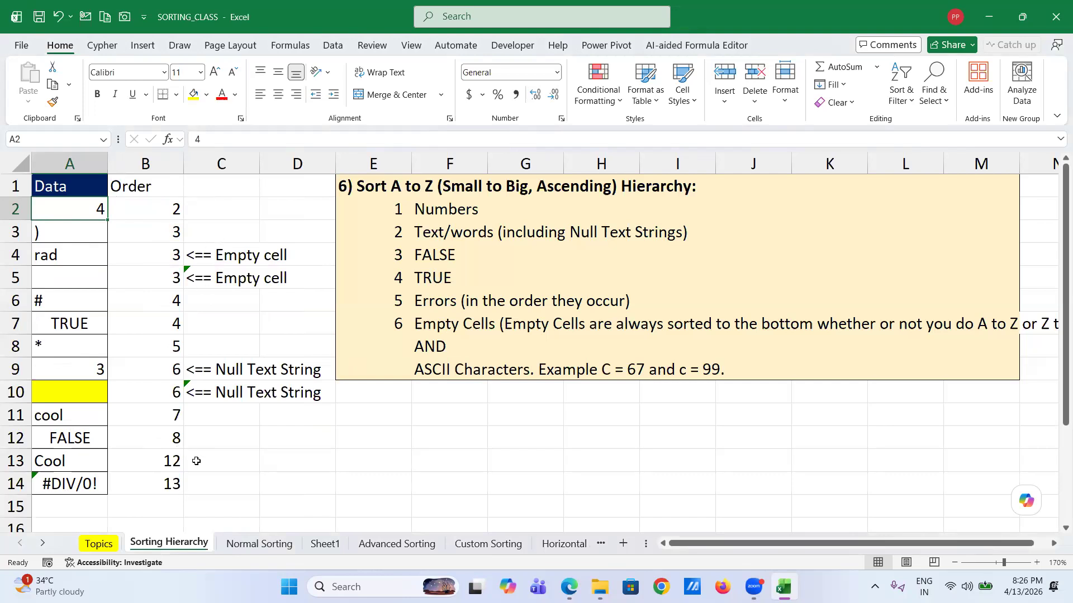
- Sort the table Smallest to Largest by the Data column from cell A2
right_click(72, 210)
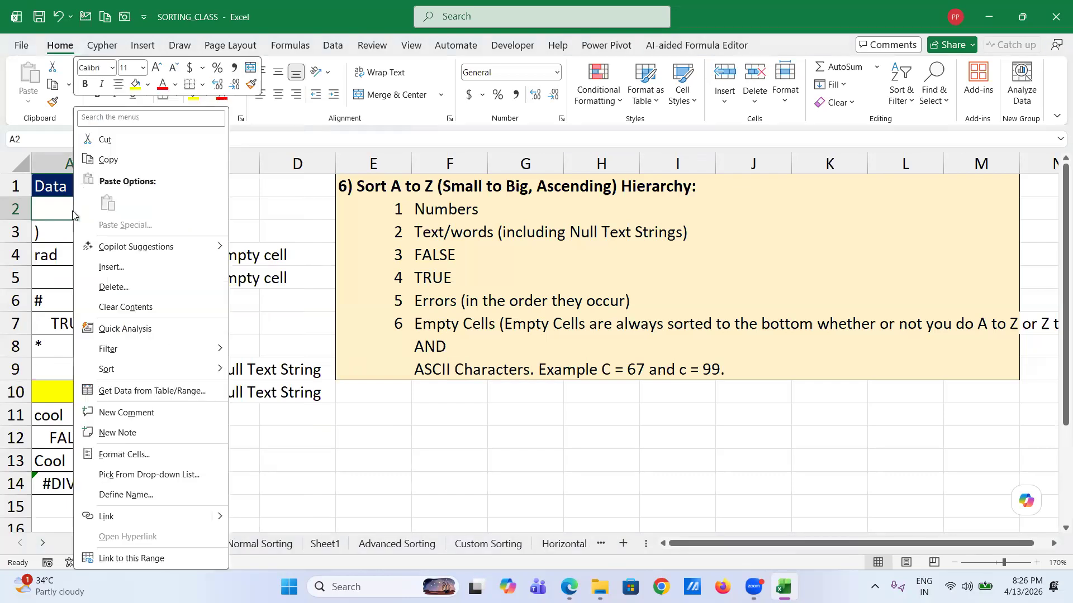
mouse_move(219, 370)
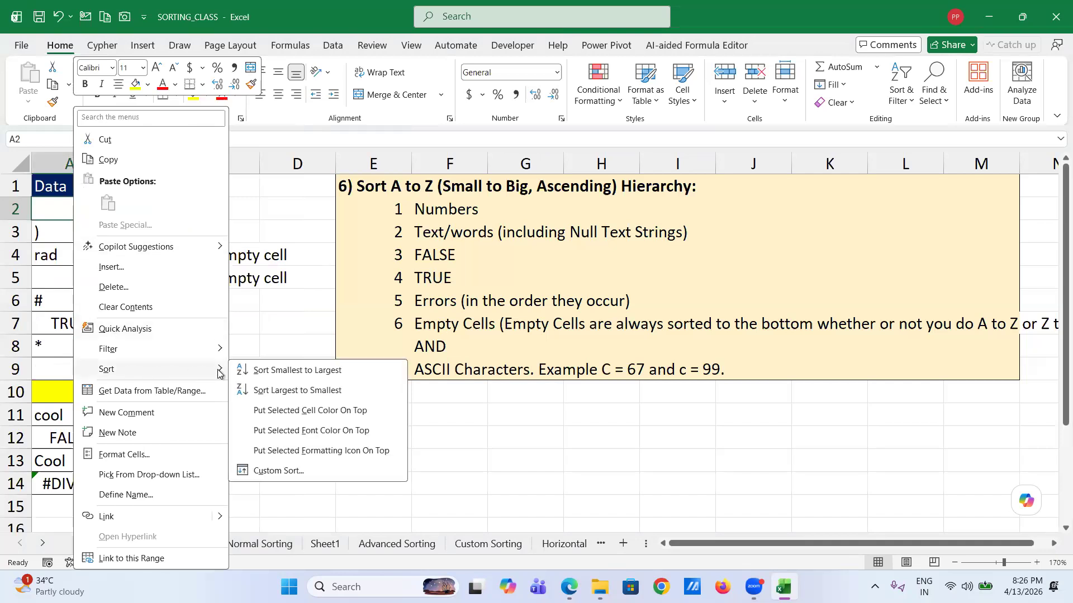
click(285, 375)
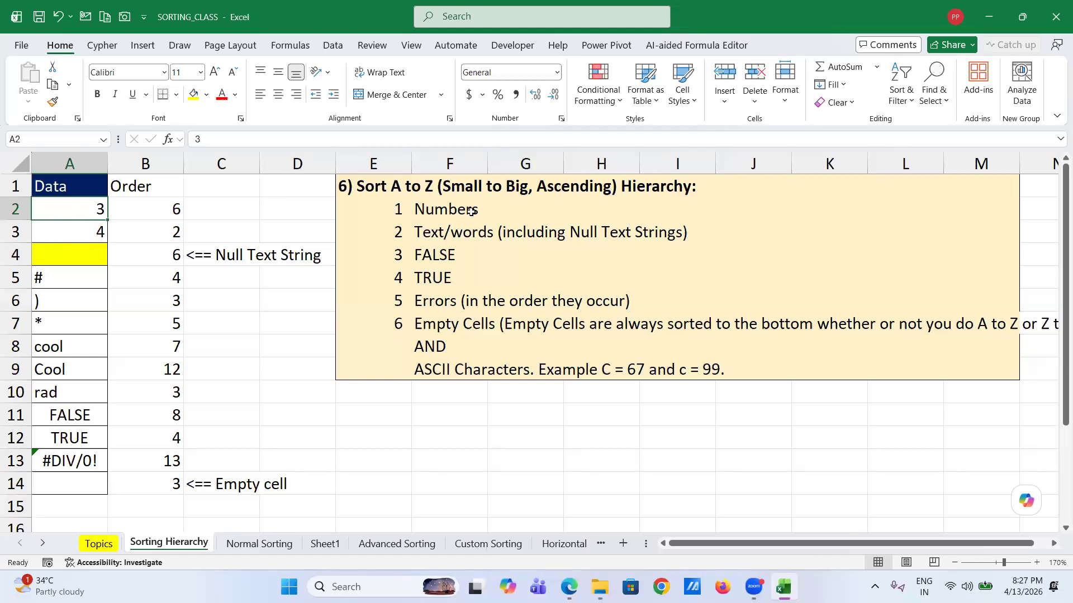
click(52, 255)
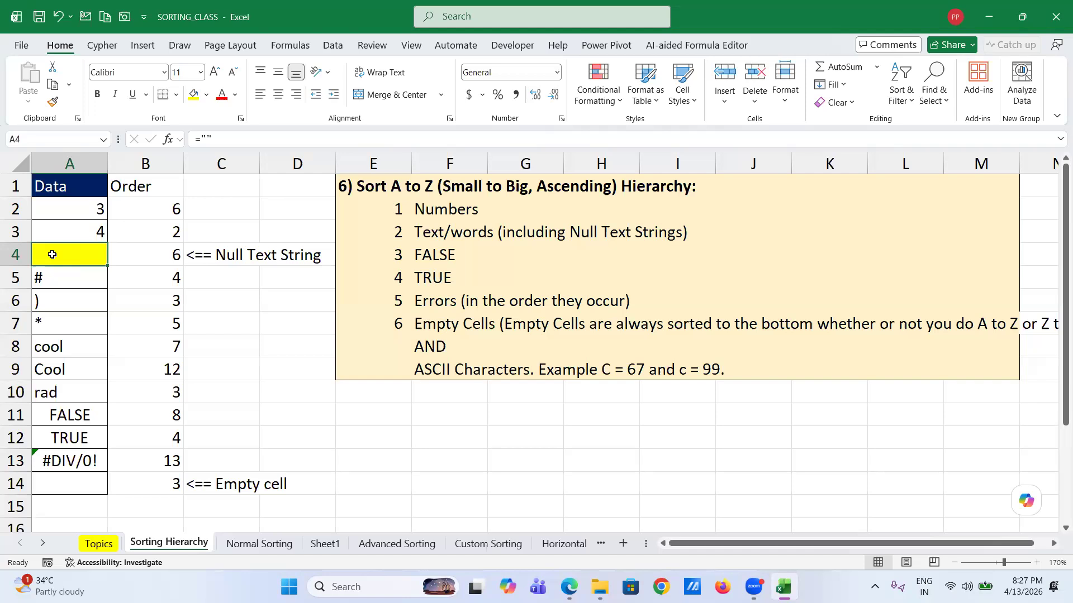
click(78, 488)
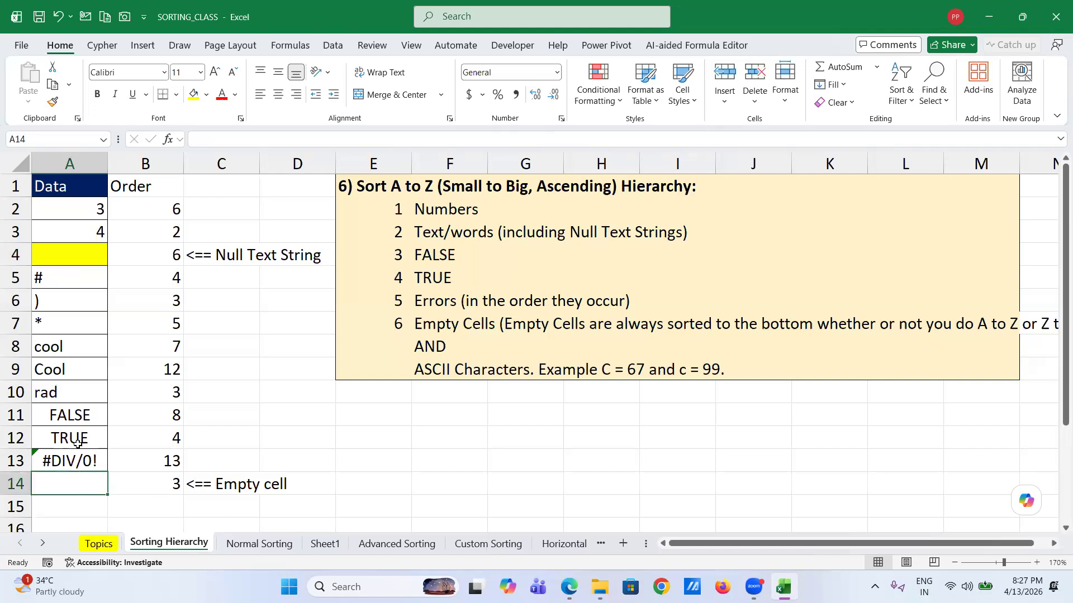
click(61, 249)
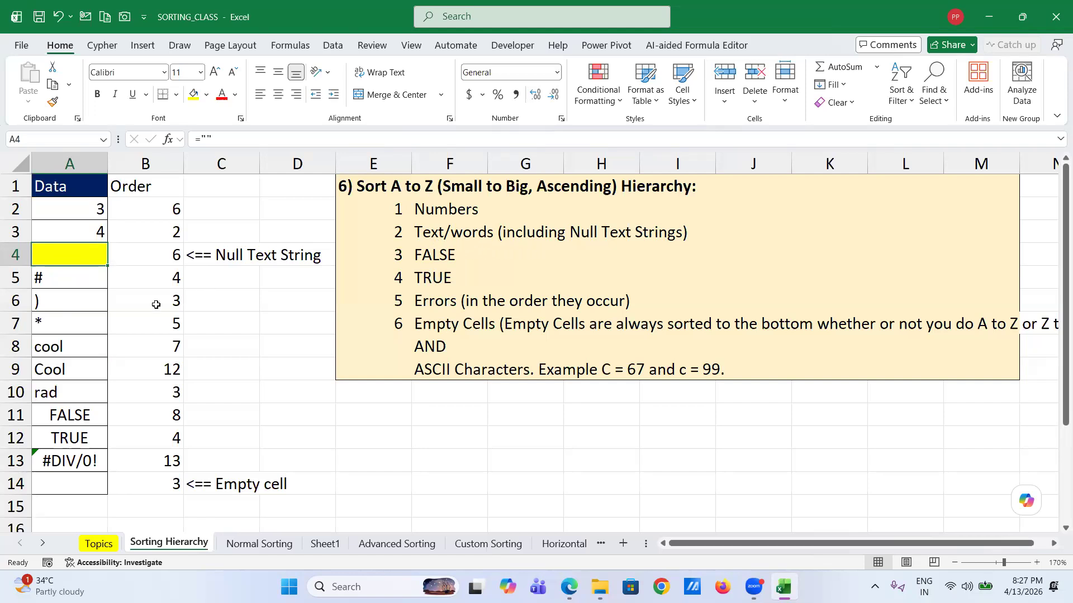
click(79, 276)
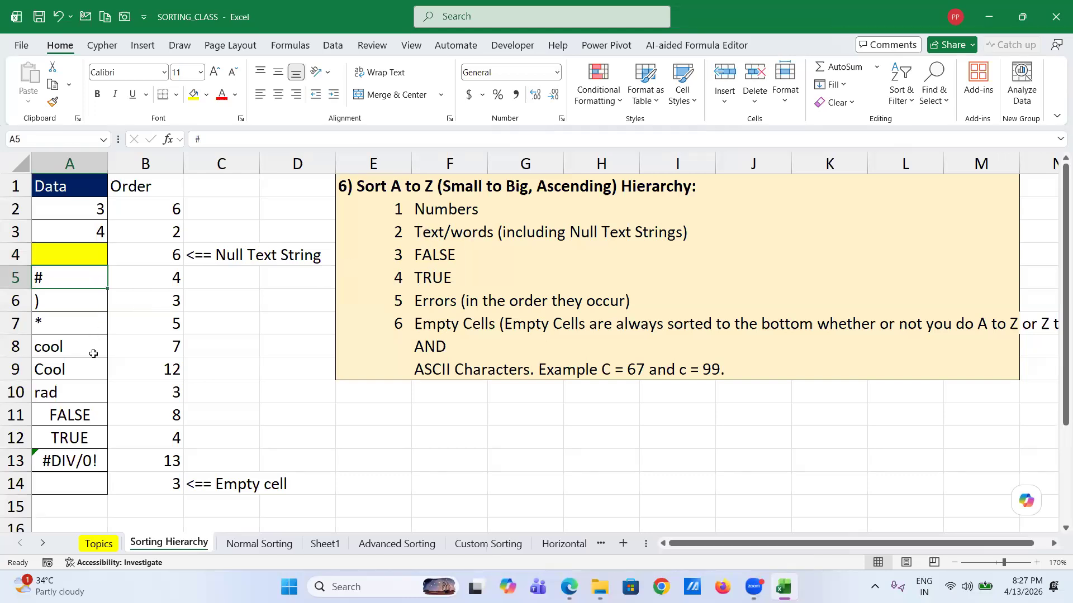
click(93, 396)
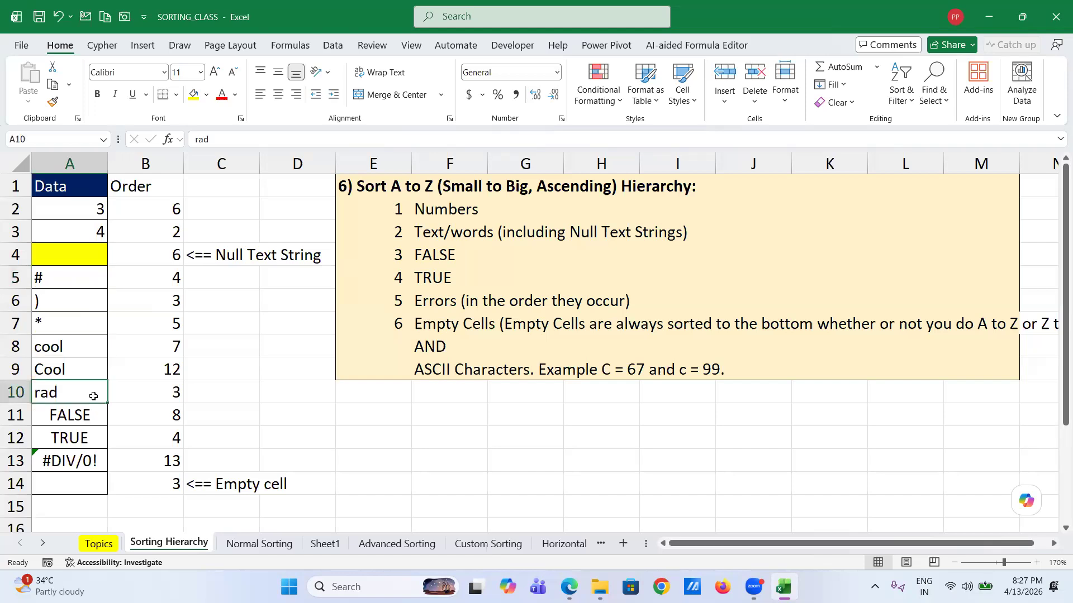
click(84, 281)
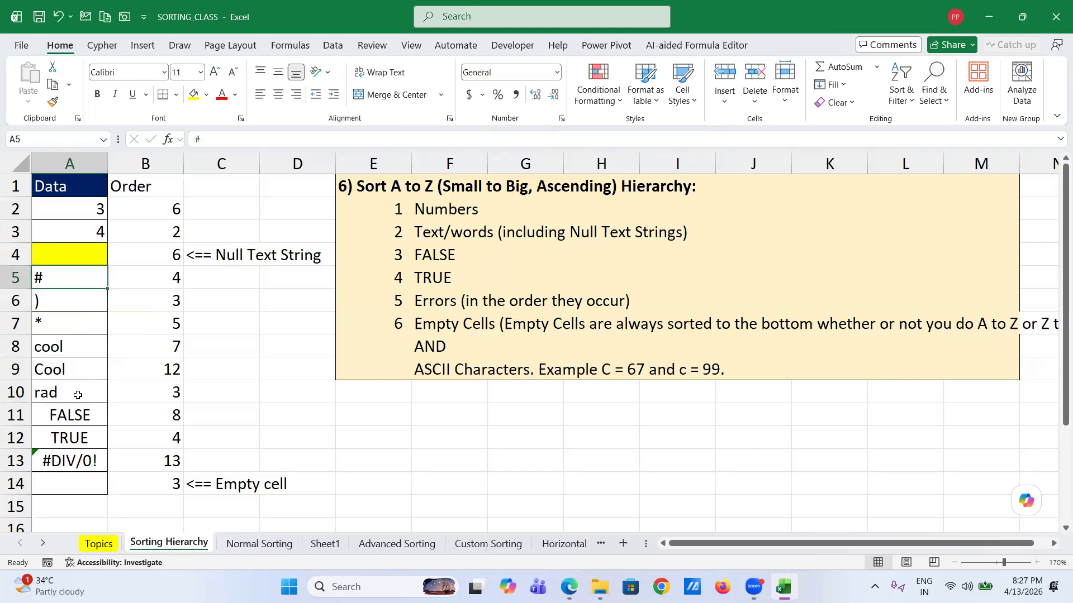
shift+click(78, 395)
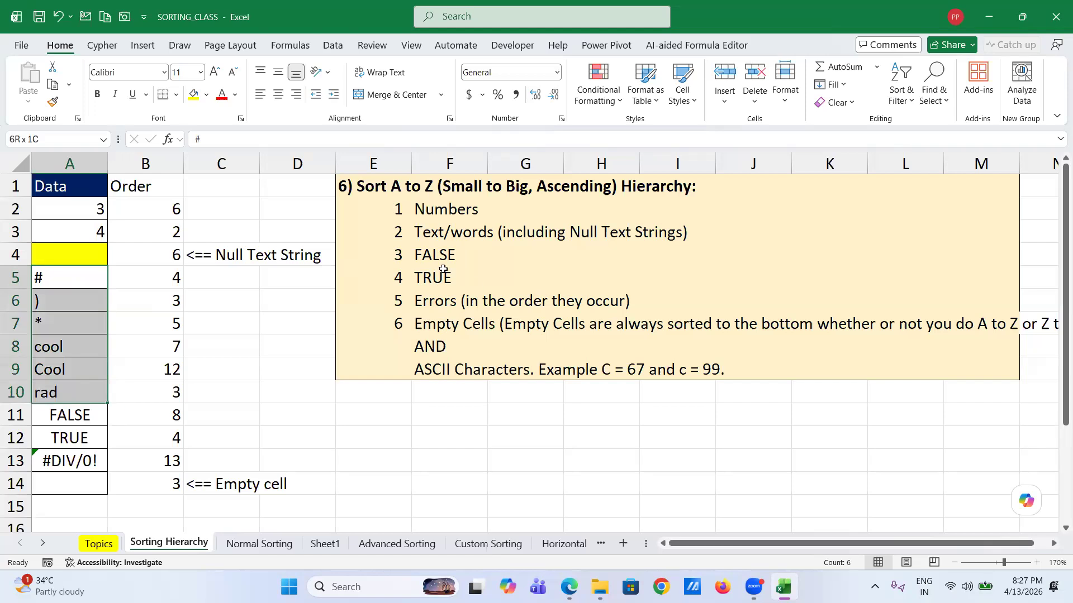
click(62, 419)
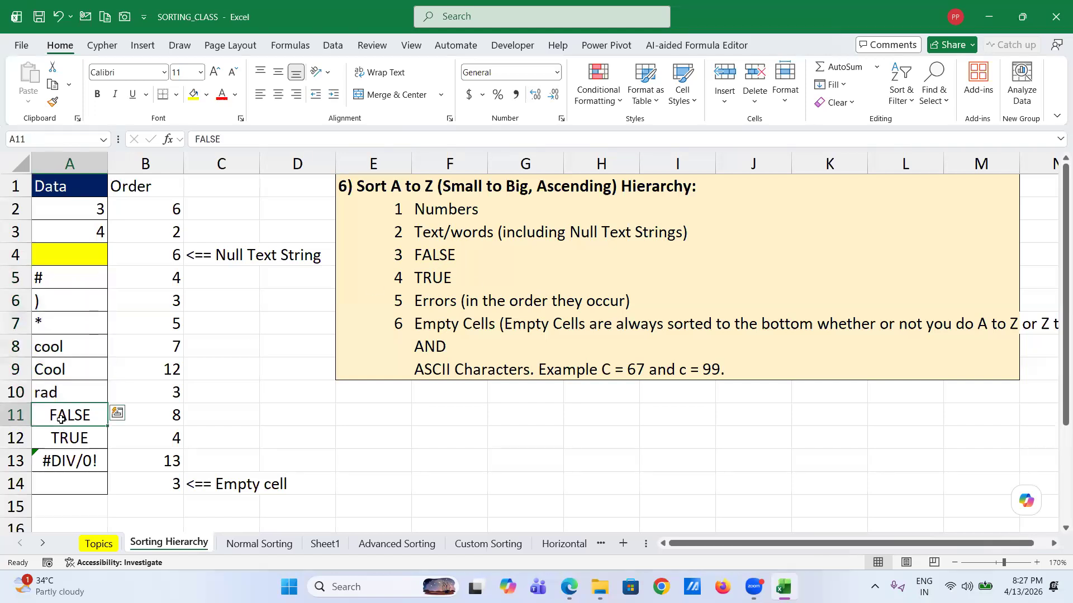
click(56, 446)
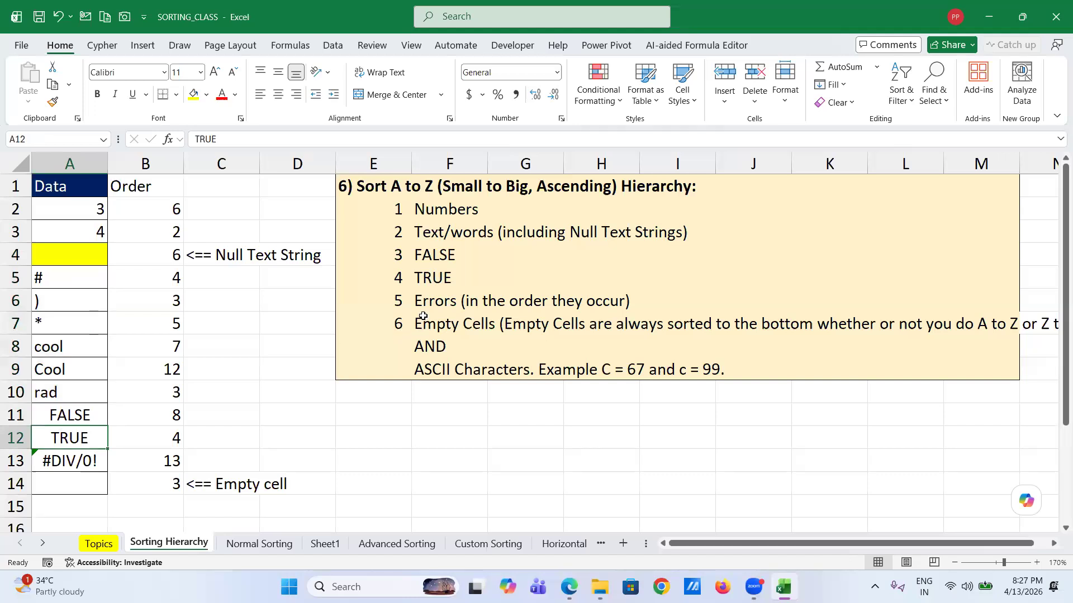
click(64, 463)
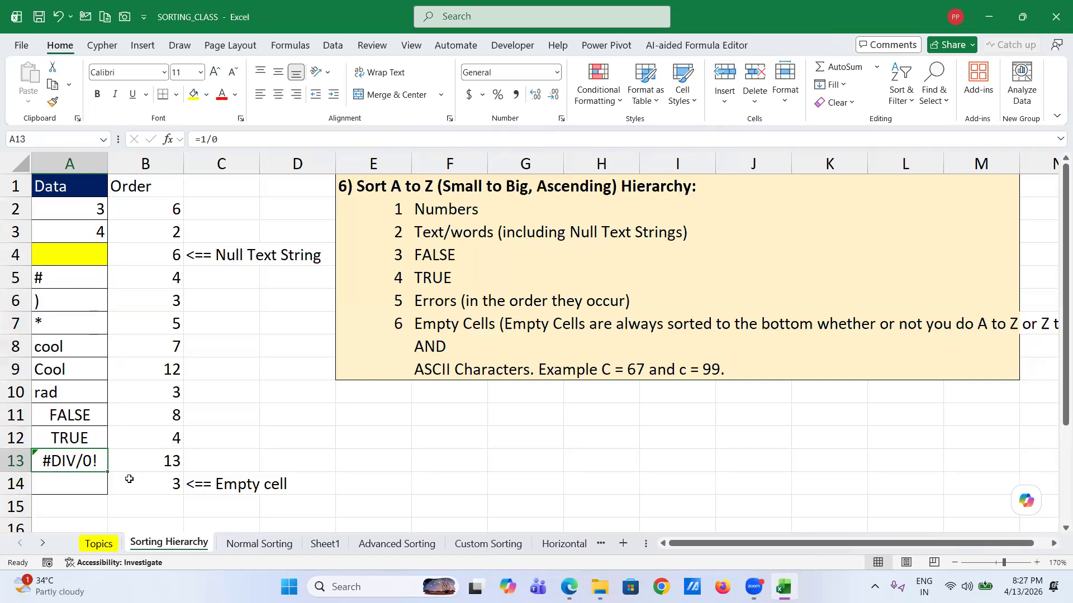
click(84, 491)
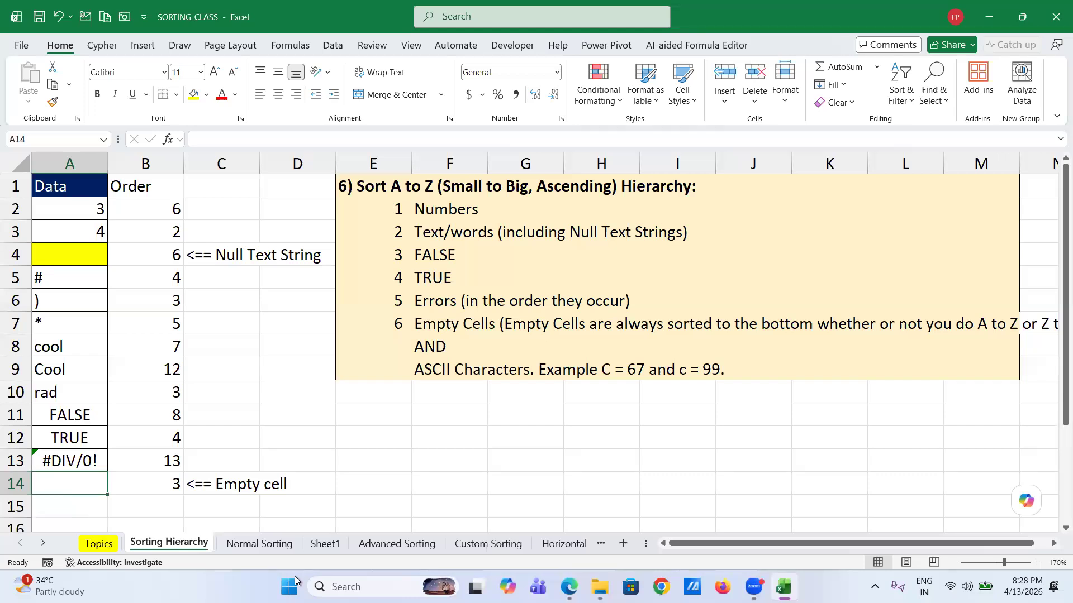
- Switch to the Normal Sorting sheet, glance at Sheet1's sample table, and return
click(277, 545)
scroll(280, 319, up, 20)
scroll(280, 319, up, 12)
click(144, 292)
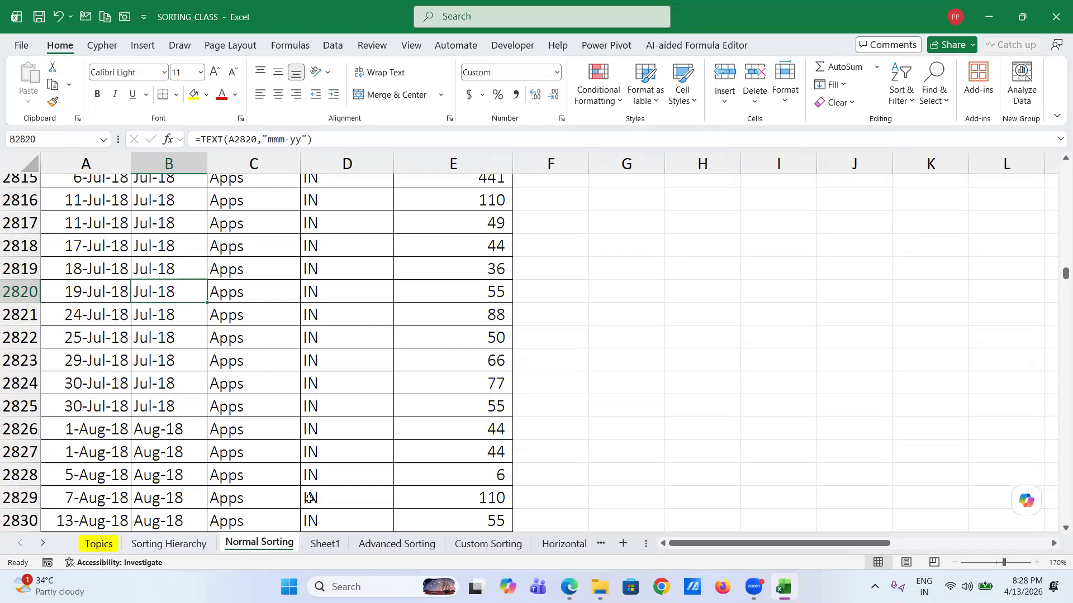
click(325, 544)
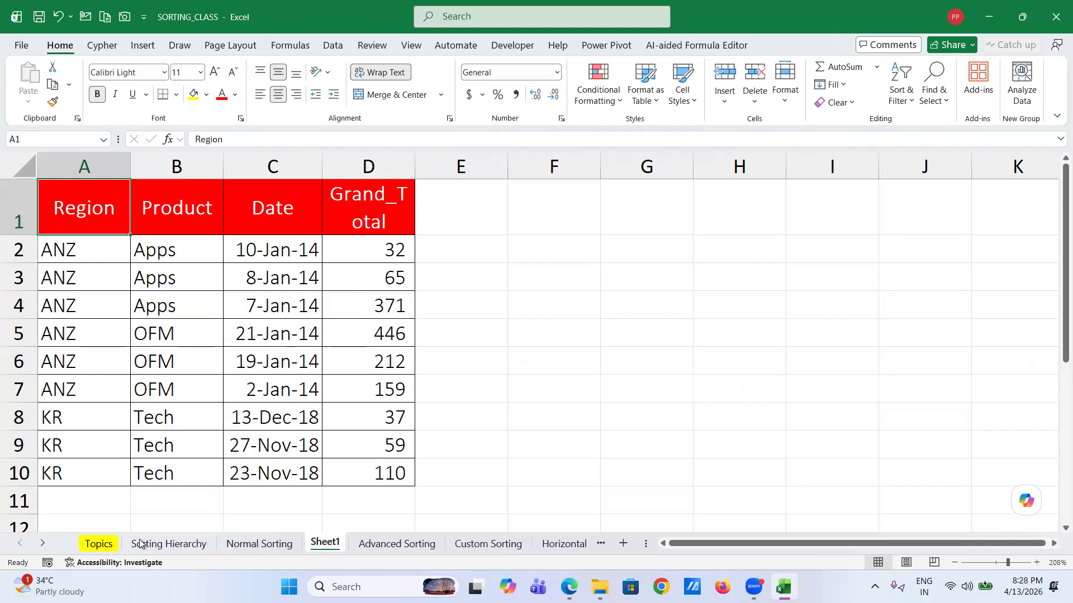
click(243, 545)
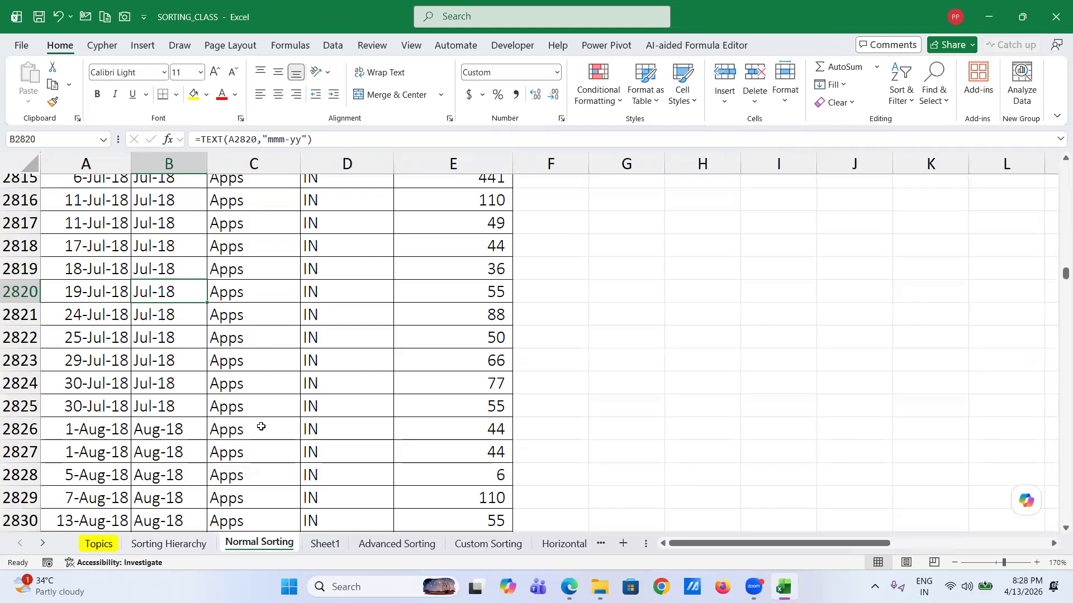
scroll(260, 425, down, 6)
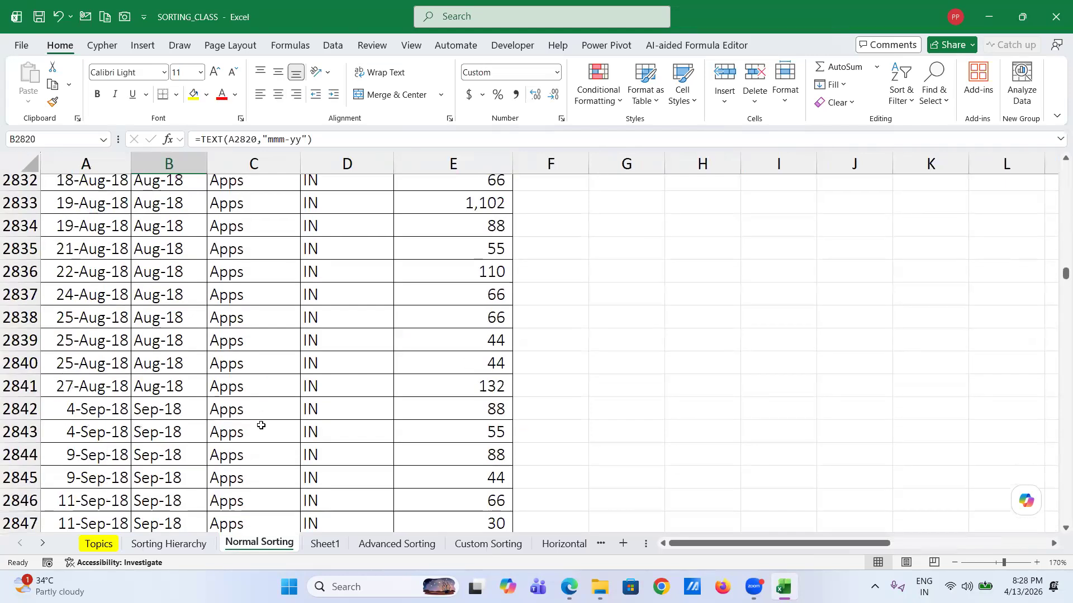
scroll(261, 425, up, 1)
key(ctrl+Page_Down)
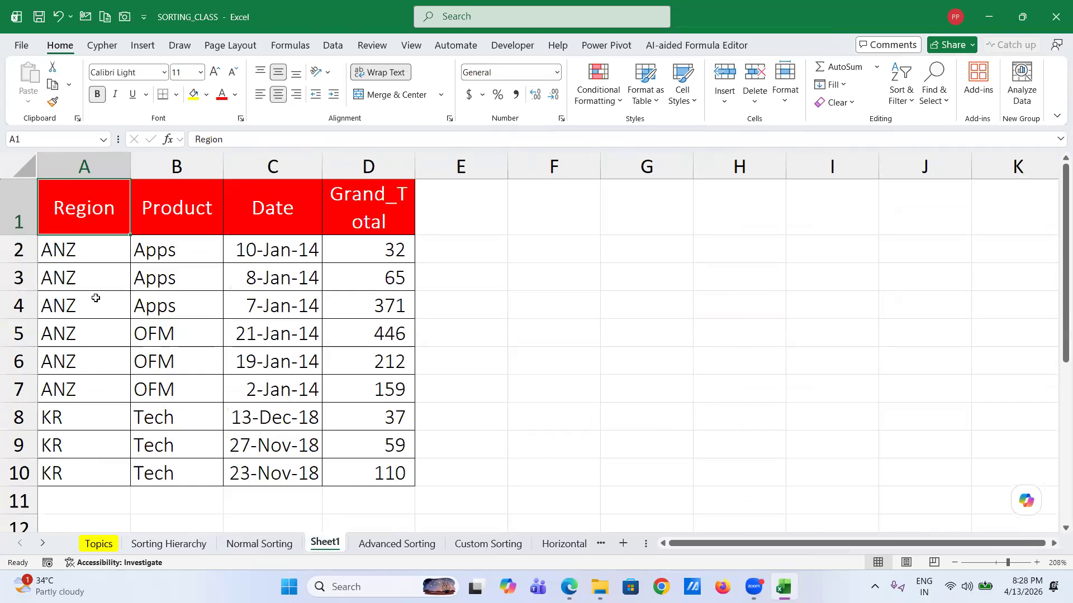
click(255, 545)
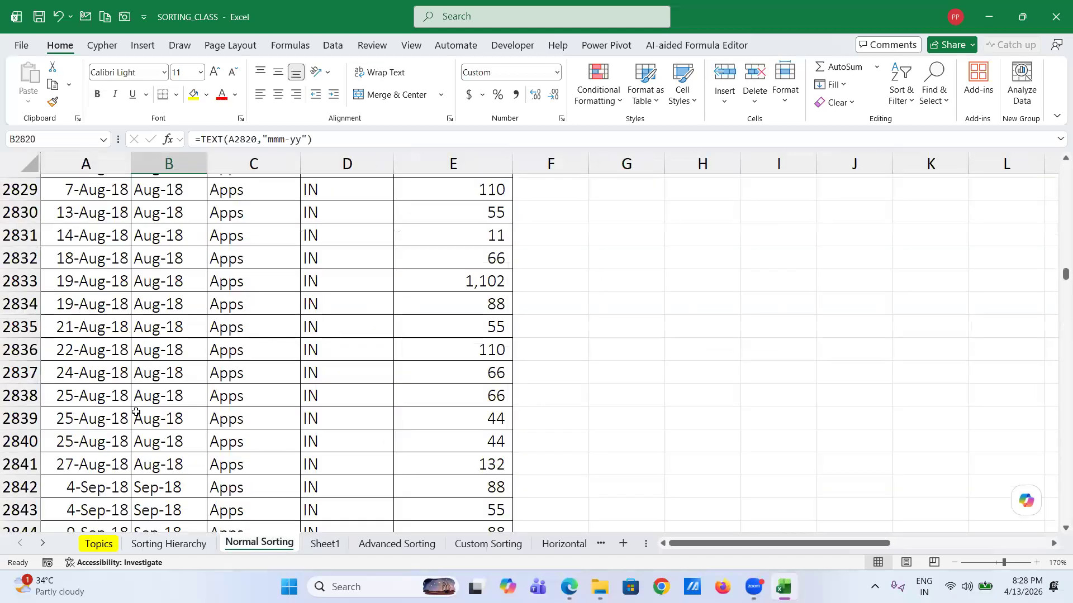
scroll(135, 412, up, 20)
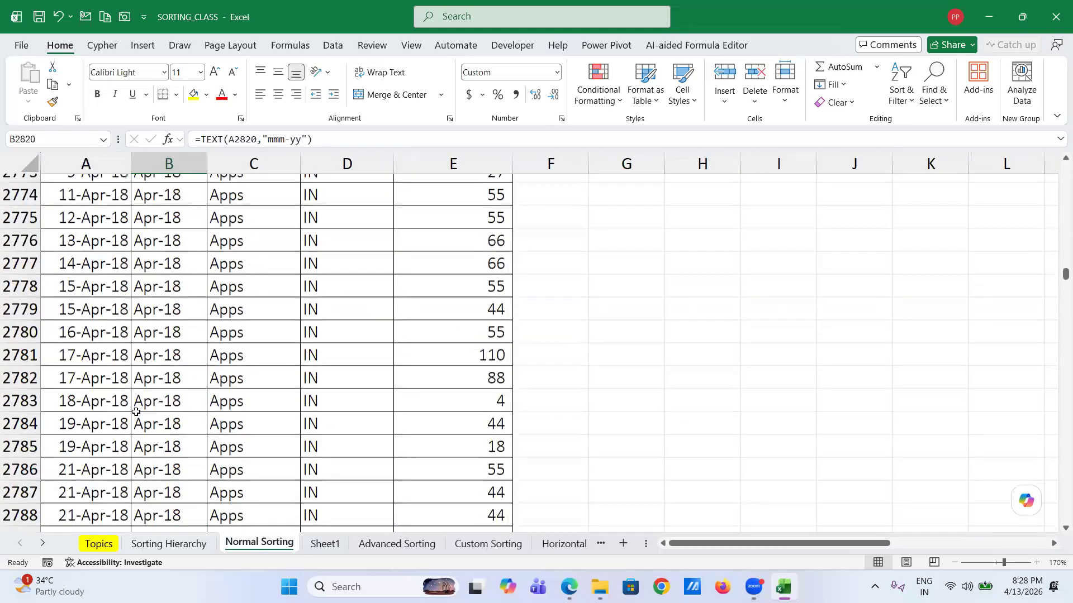
scroll(239, 319, up, 20)
- Check the Region column runs from ANZ at the top to KR in the last row
click(239, 319)
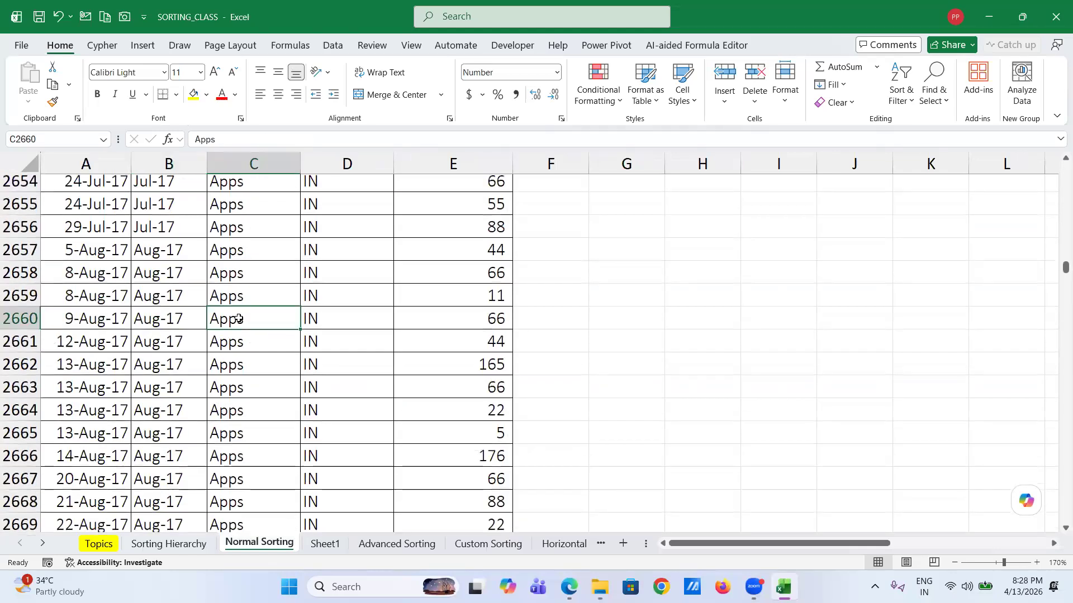
key(ctrl+Up)
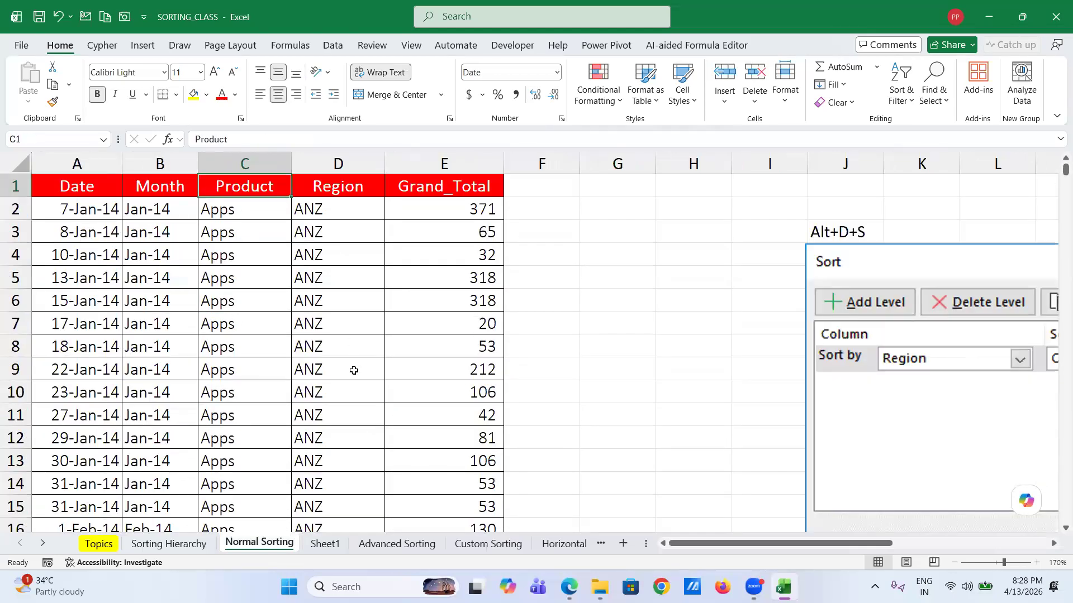
scroll(354, 370, down, 20)
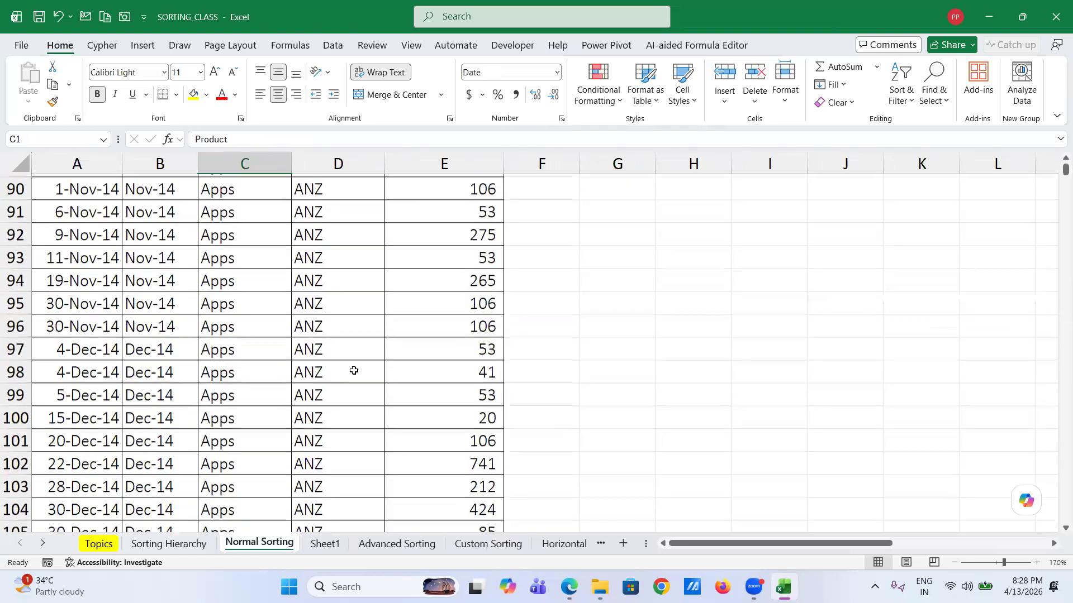
scroll(354, 370, down, 20)
click(353, 370)
key(ctrl+Down)
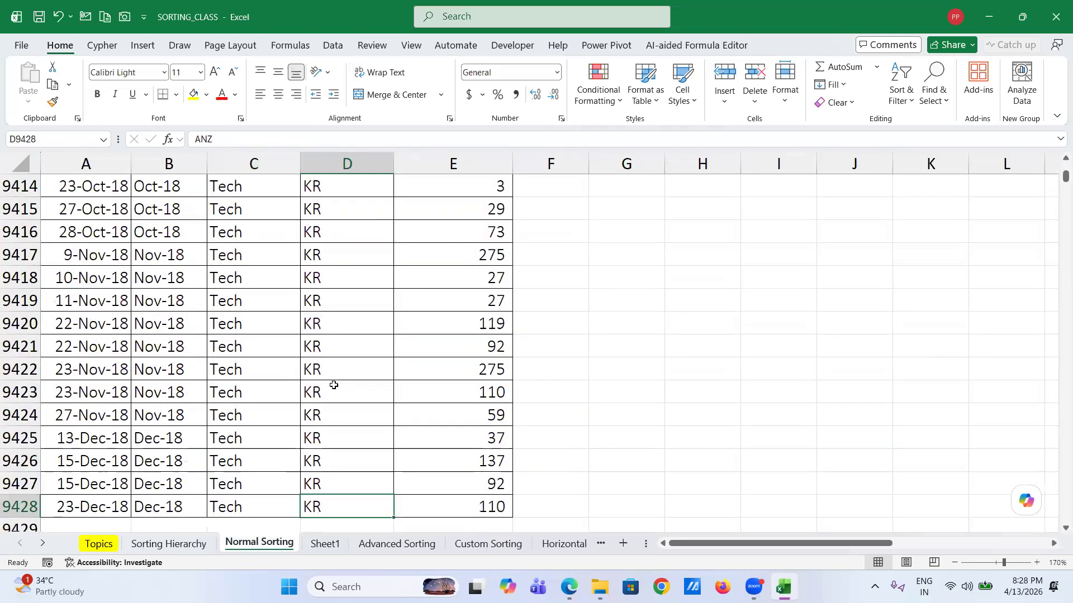
click(307, 306)
scroll(307, 306, up, 20)
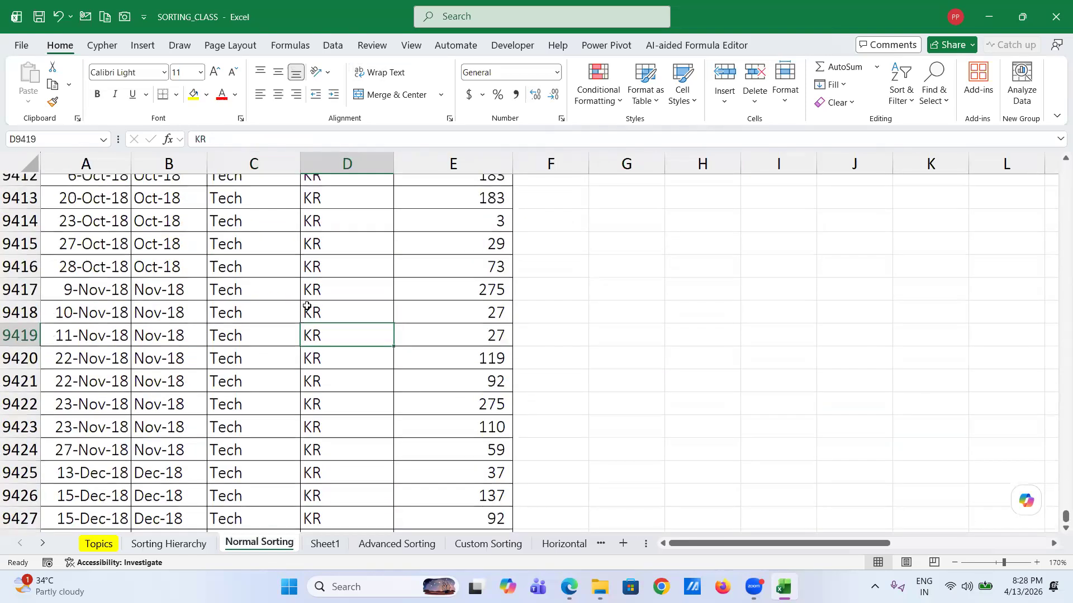
scroll(307, 306, up, 20)
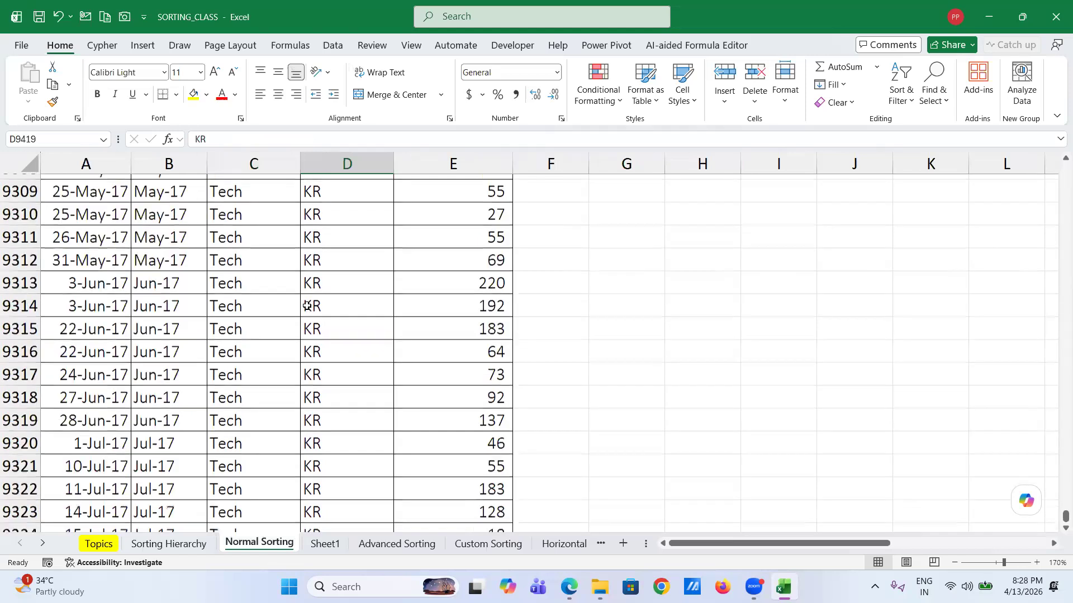
scroll(306, 306, up, 12)
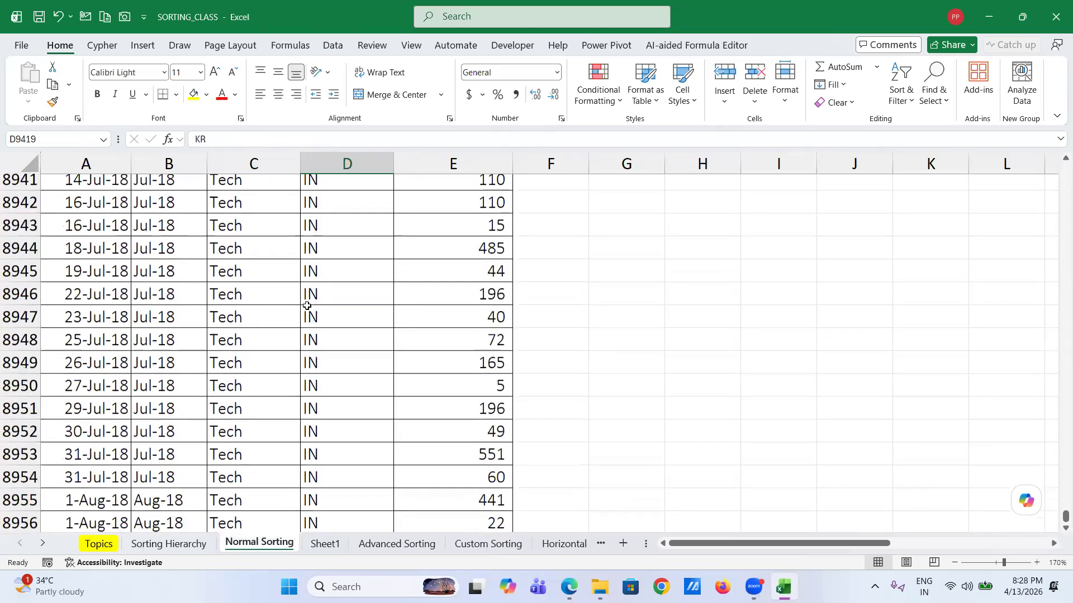
- Copy rows 8933–8941 from Normal Sorting and paste them into Sheet1 at A11
click(79, 237)
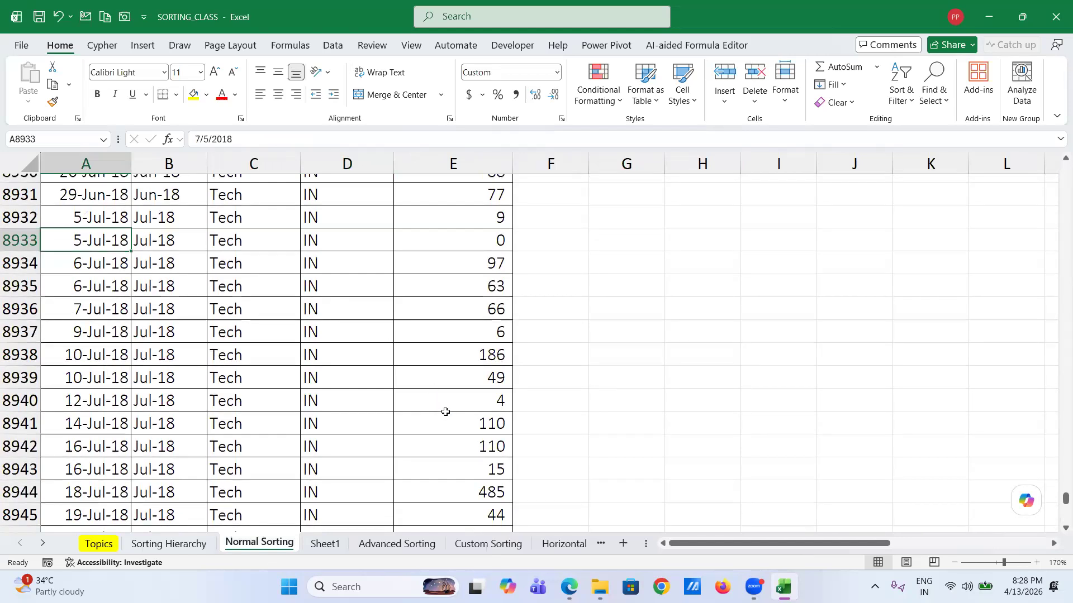
shift+click(490, 414)
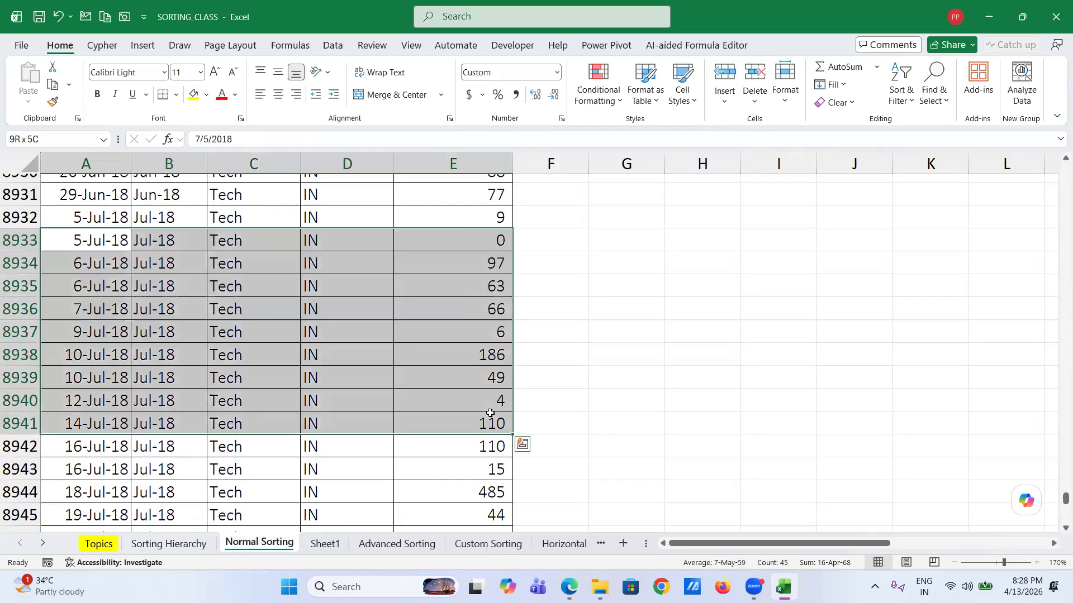
key(ctrl+c)
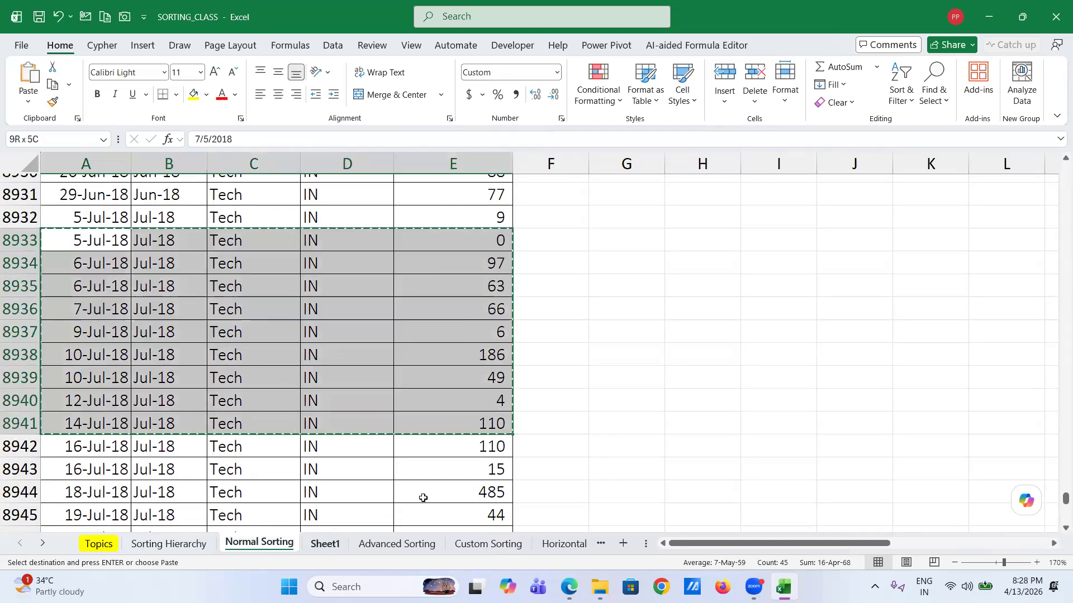
key(ctrl+Page_Down)
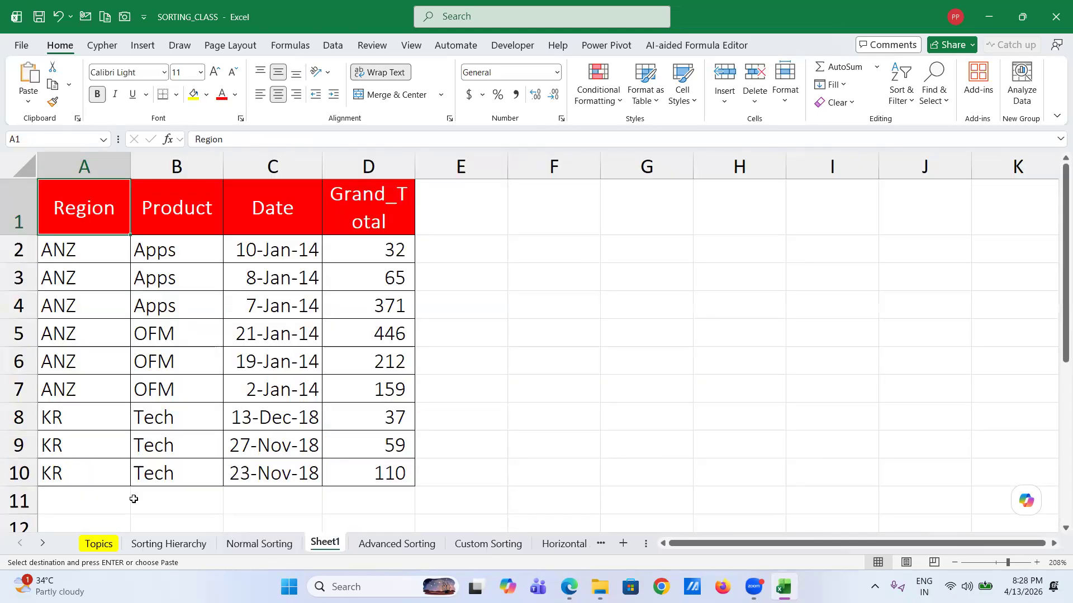
click(83, 497)
key(Return)
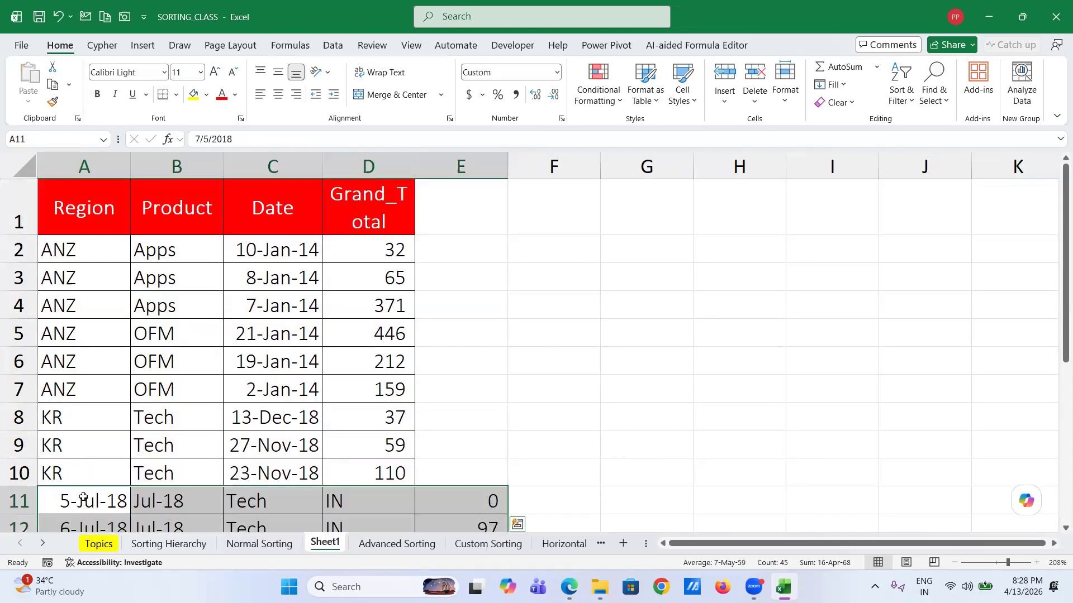
- Park the pasted dates in G11:G19 and clear the Jul-18 month values from B11:B19
scroll(83, 499, down, 2)
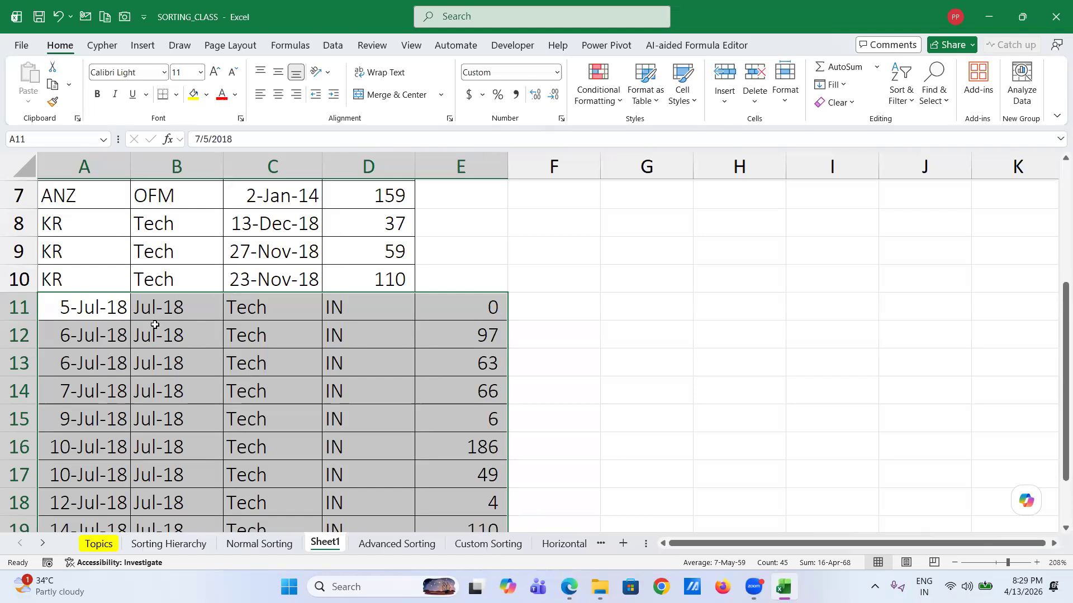
click(106, 309)
scroll(89, 416, down, 1)
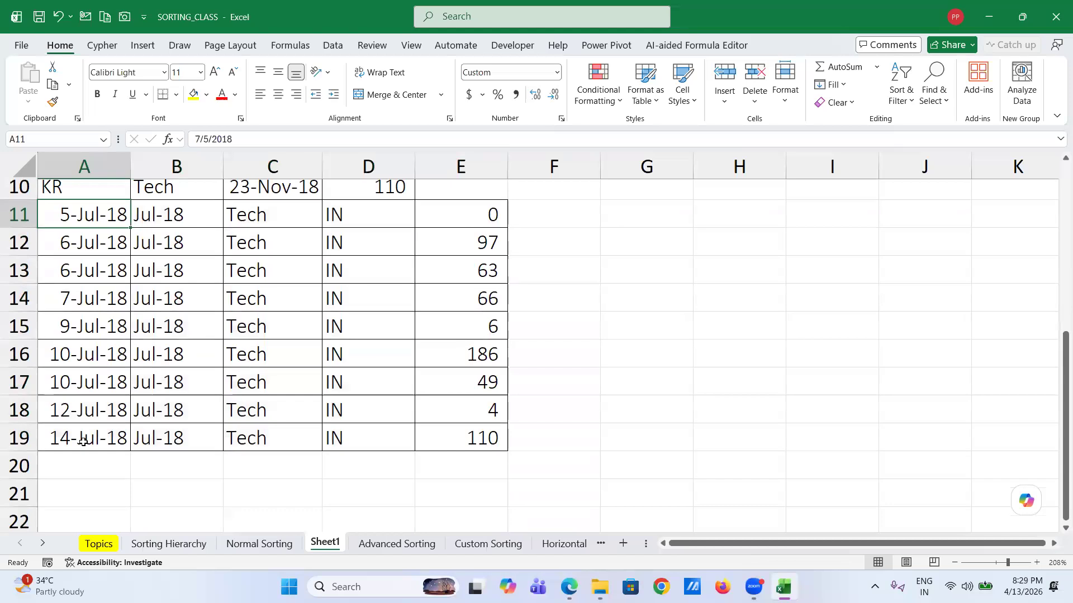
shift+click(89, 416)
key(ctrl+c)
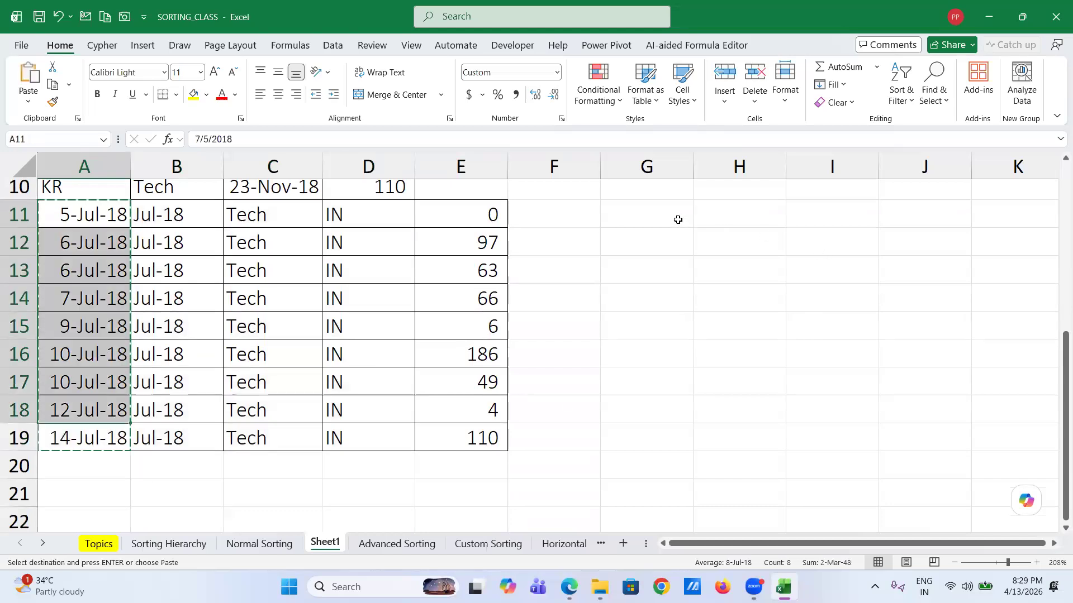
click(678, 220)
key(ctrl+v)
scroll(489, 218, up, 2)
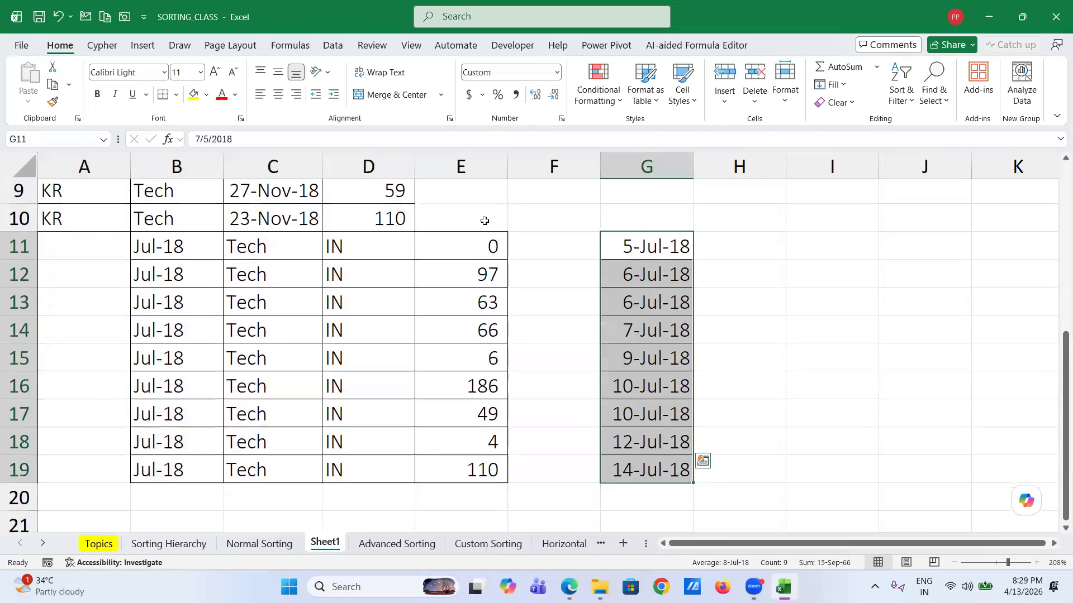
click(195, 329)
scroll(193, 335, down, 2)
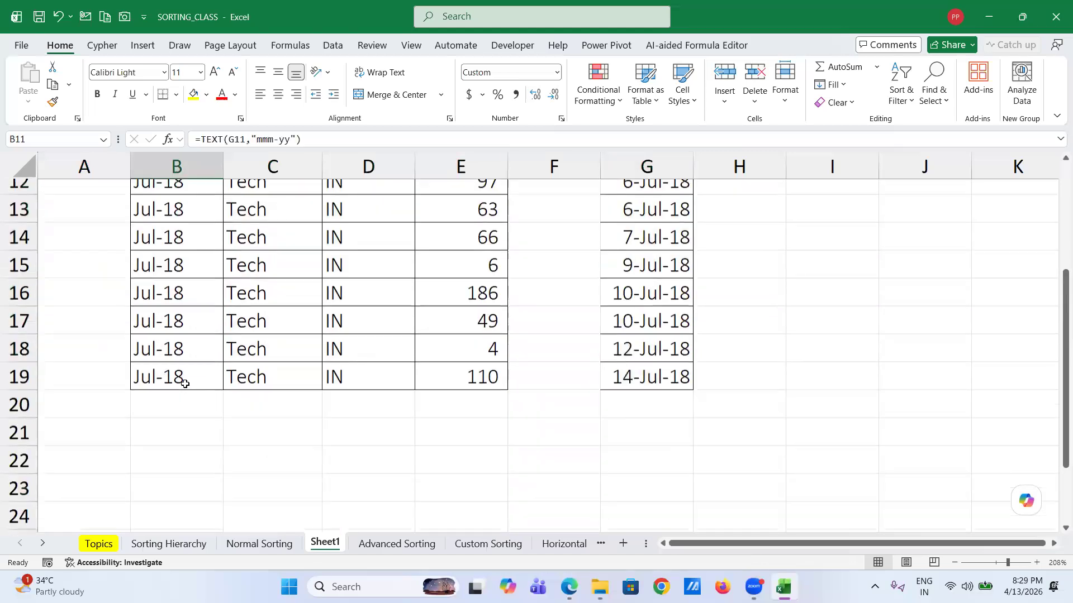
shift+click(190, 374)
key(ctrl+c)
scroll(218, 381, up, 2)
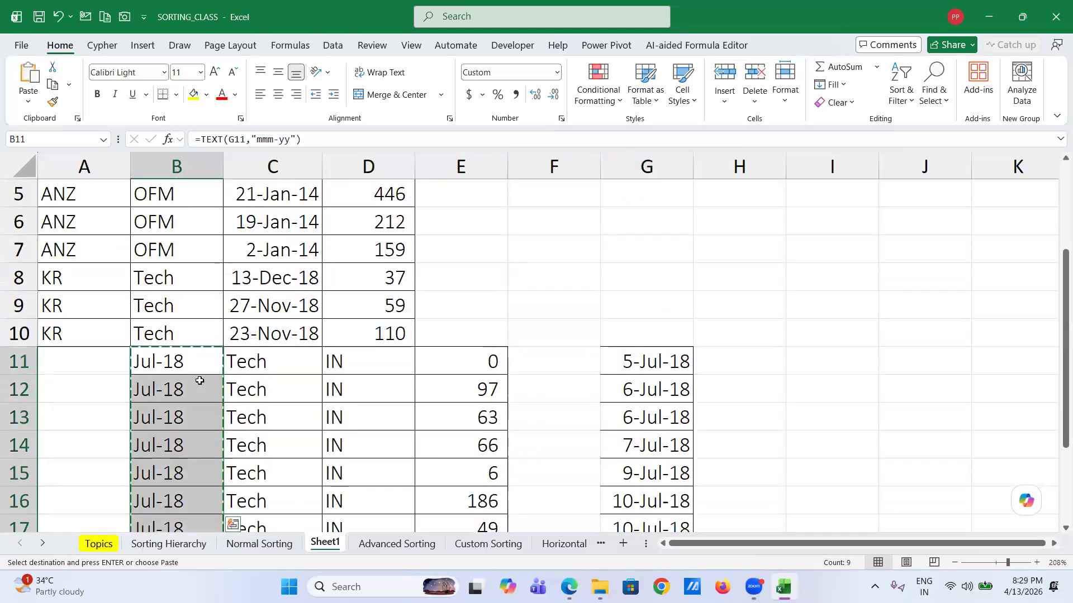
key(Delete)
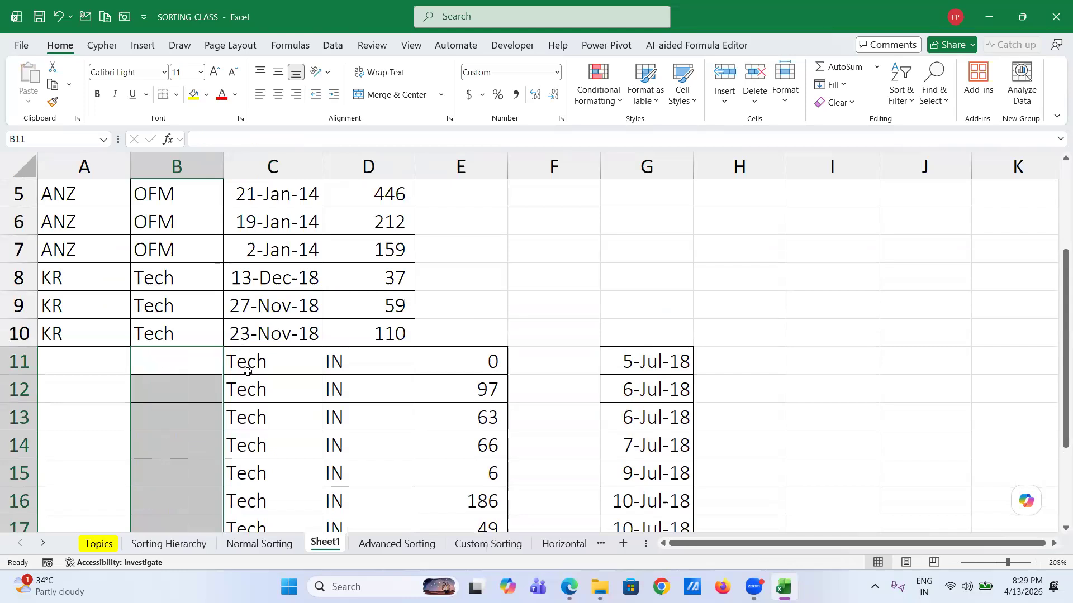
- Move the Tech, IN and totals block from C11:E19 to start at A11
click(250, 368)
scroll(377, 402, down, 2)
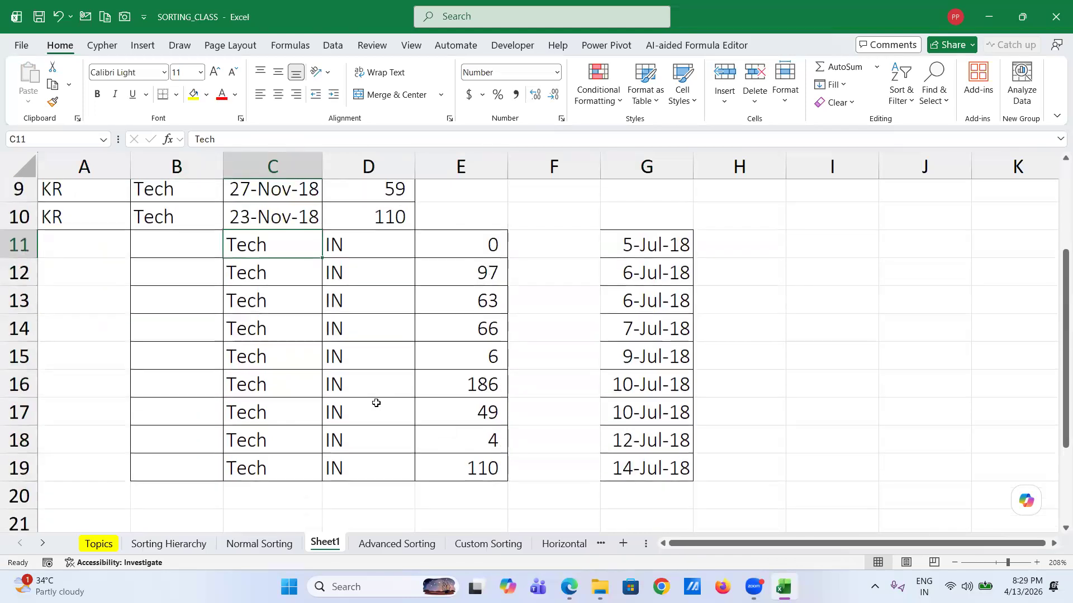
shift+click(475, 463)
key(ctrl+c)
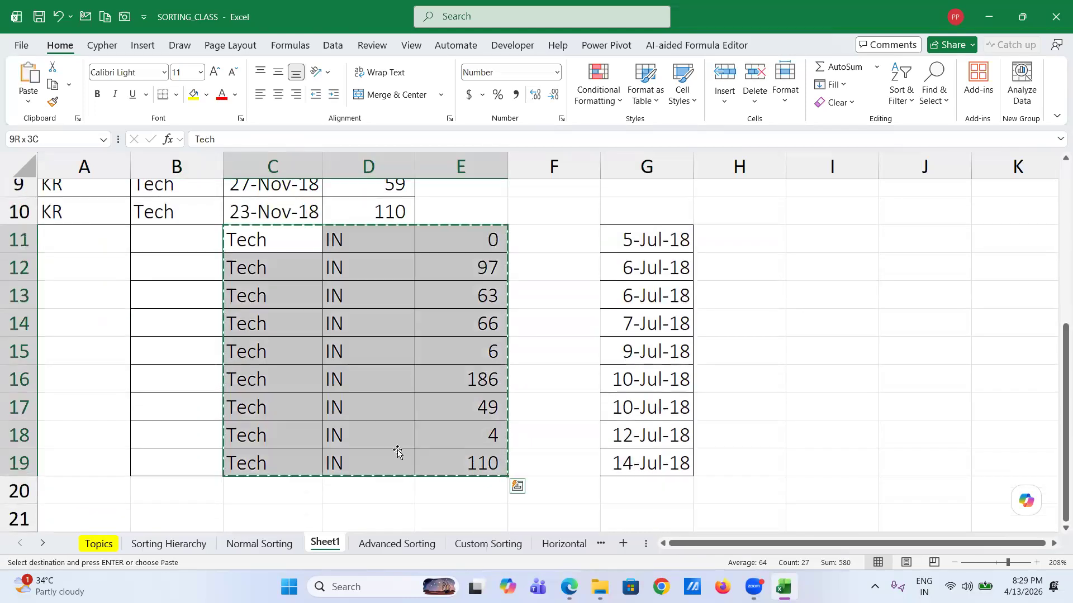
click(71, 241)
key(ctrl+v)
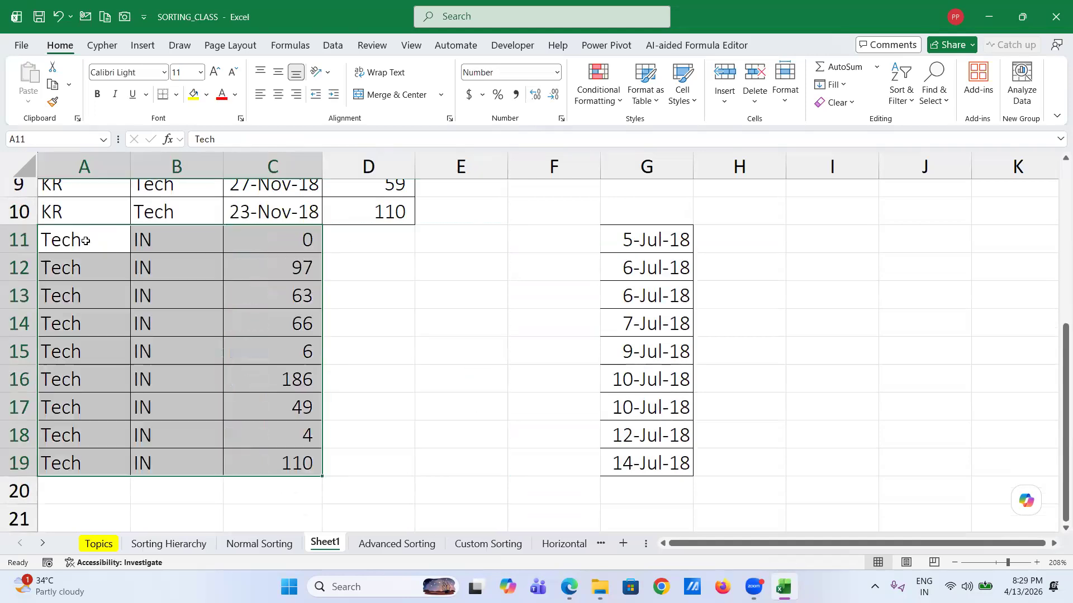
- Move the totals into D11:D19 and the parked dates into the Date column at C11
click(626, 239)
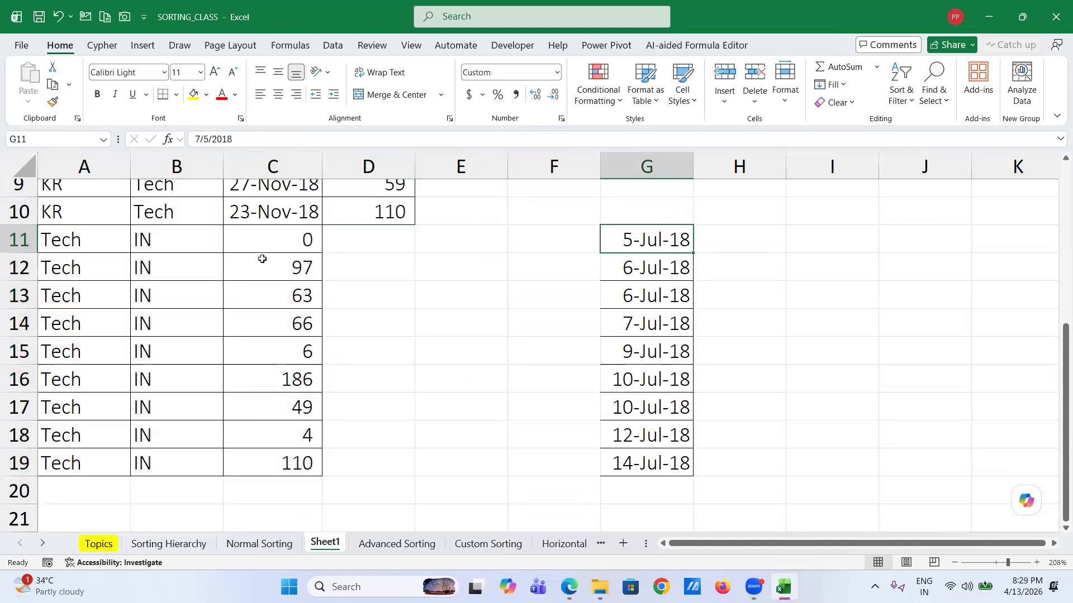
click(261, 242)
shift+click(269, 462)
key(ctrl+c)
click(371, 242)
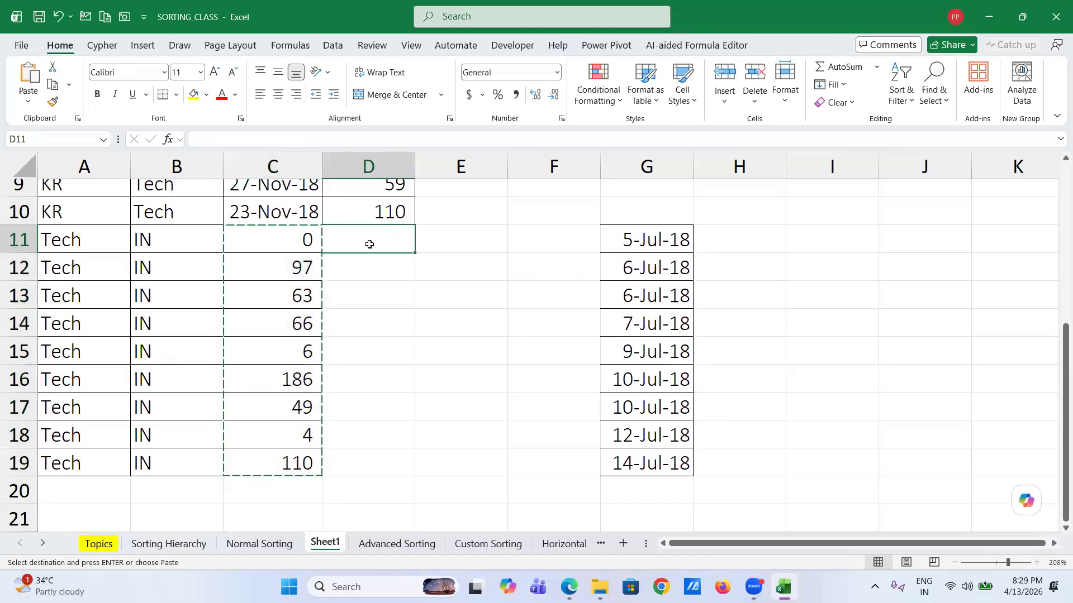
key(ctrl+v)
click(644, 245)
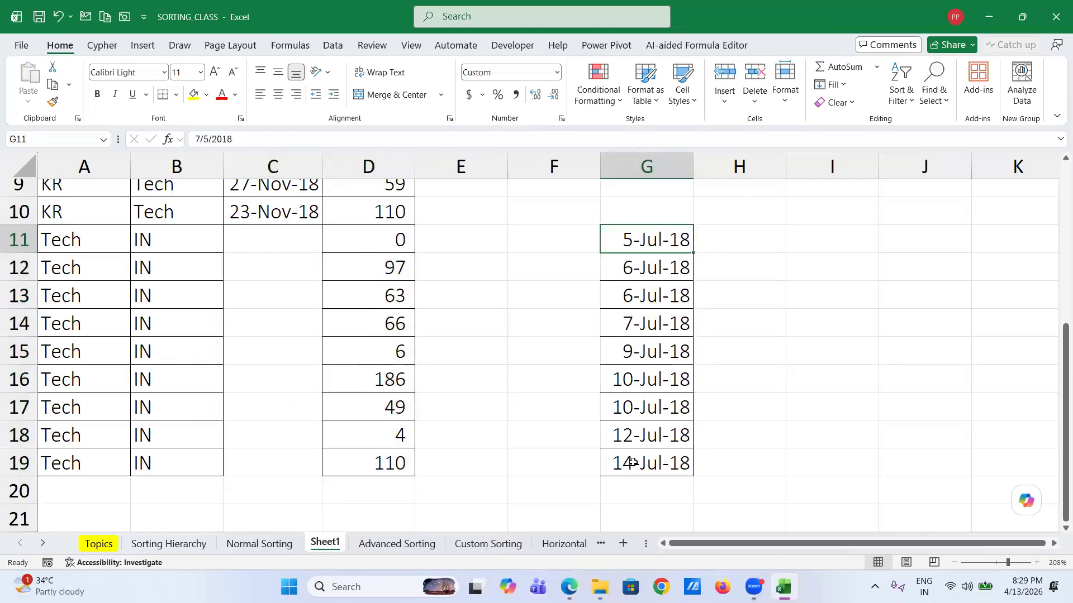
shift+click(632, 462)
key(ctrl+c)
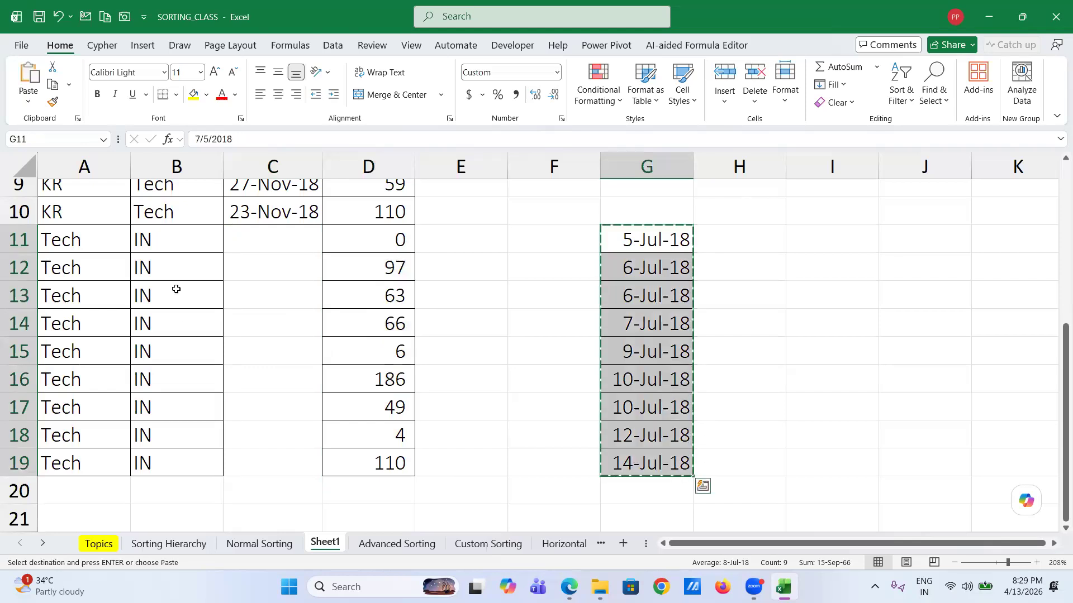
click(253, 238)
key(ctrl+v)
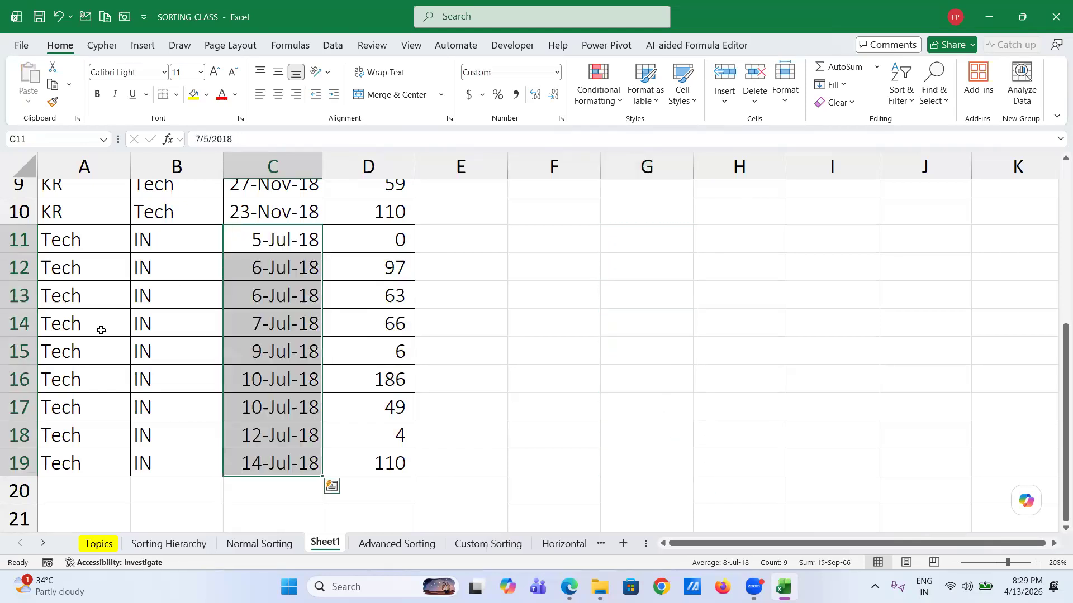
- Change the Product in B15 and B17 to Tech
click(156, 340)
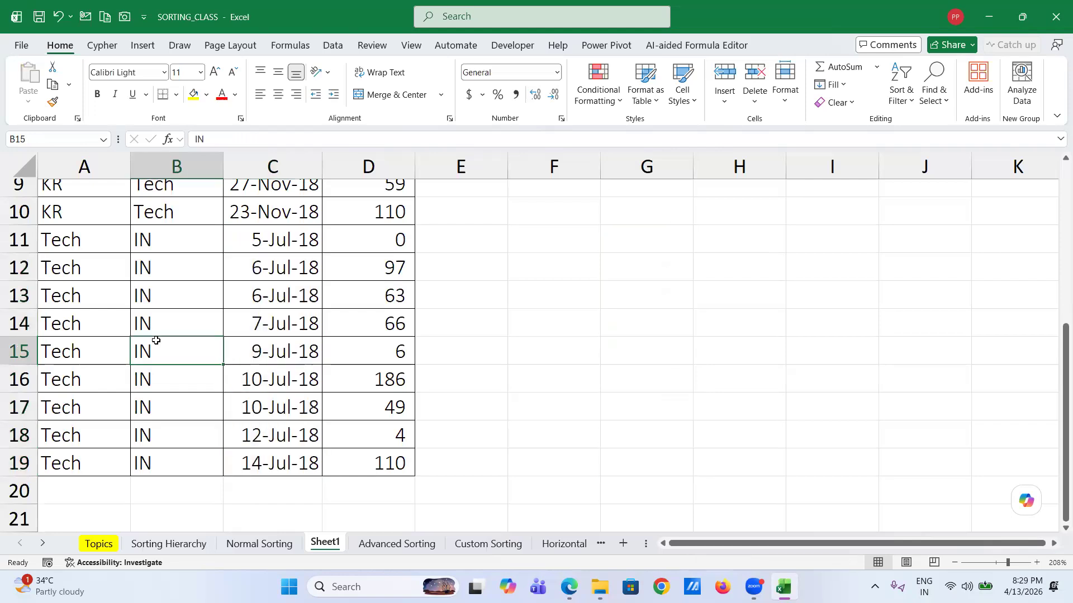
text(T)
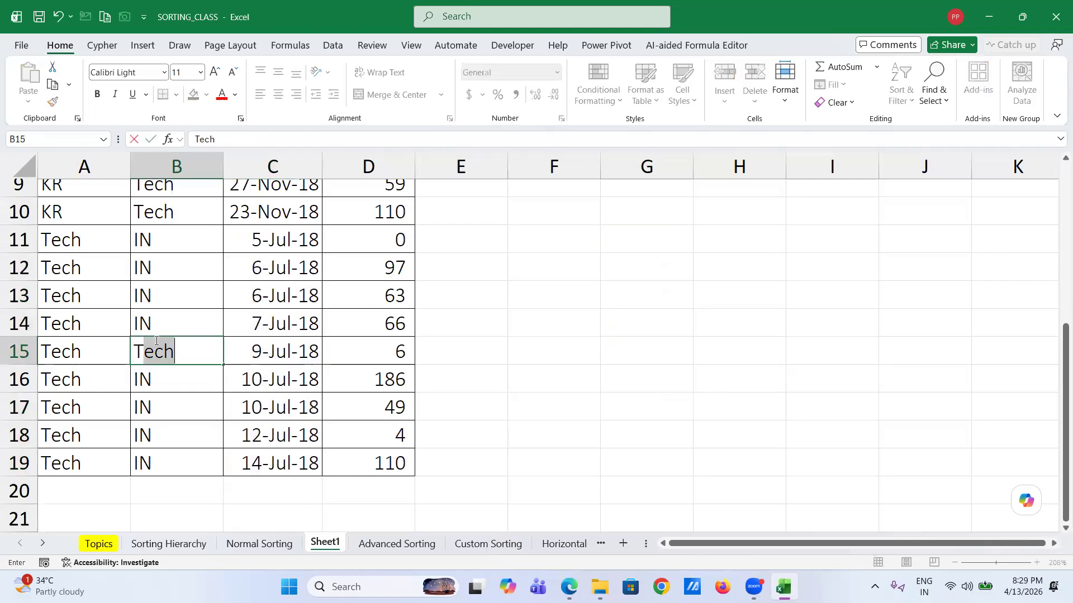
key(Return)
key(Return)
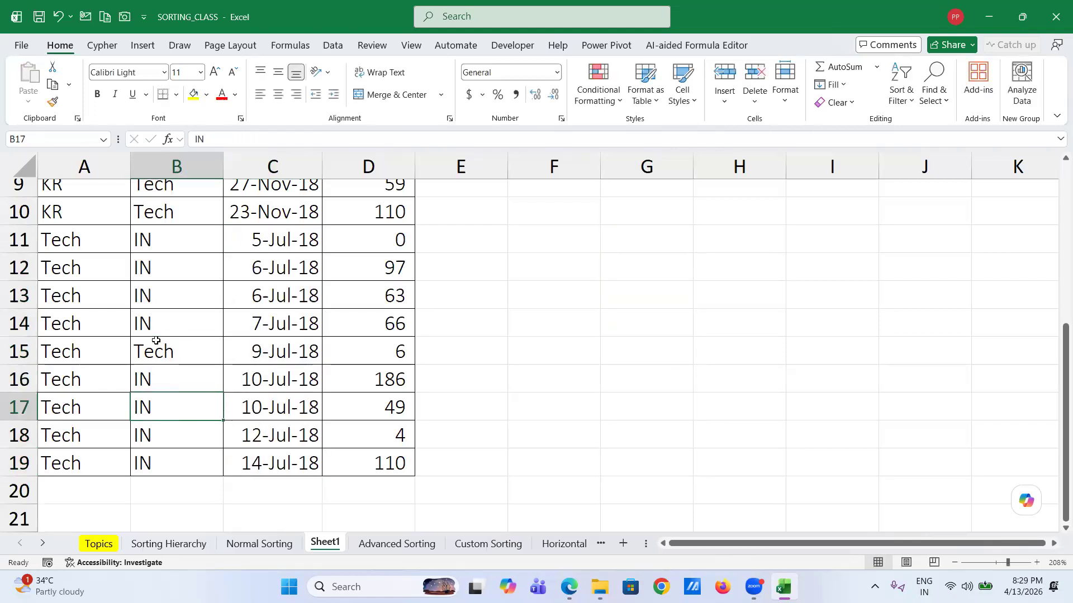
text(T)
key(Return)
key(Return)
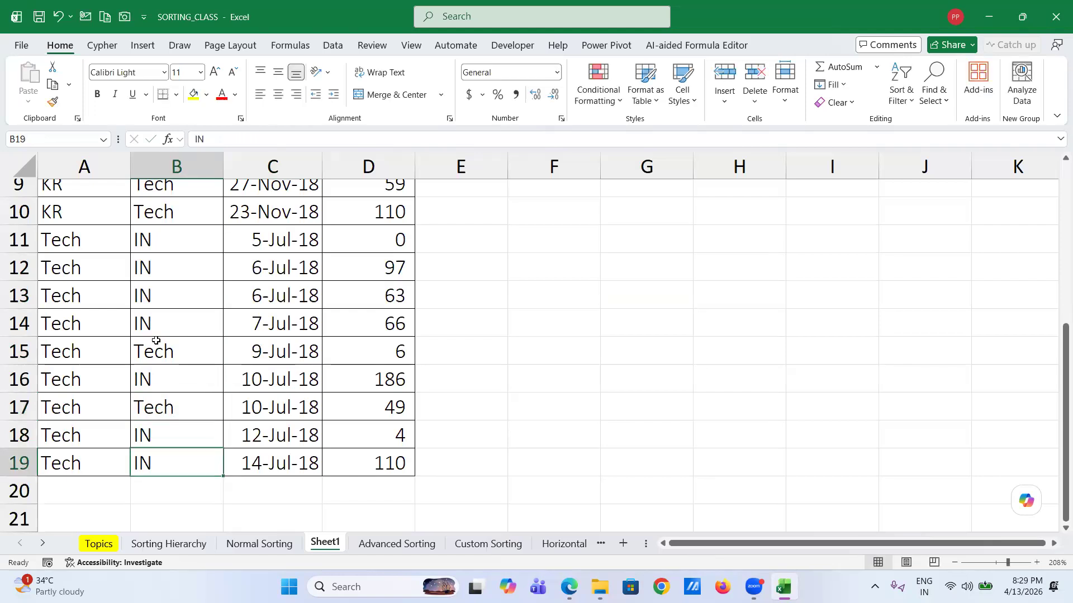
scroll(203, 237, up, 3)
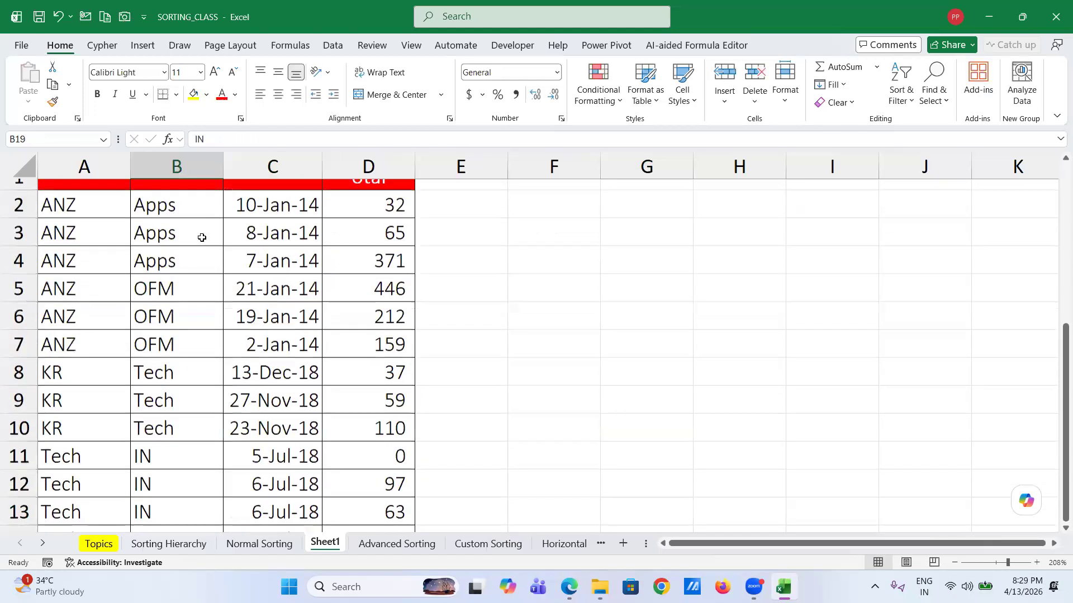
scroll(168, 355, down, 1)
scroll(167, 355, up, 2)
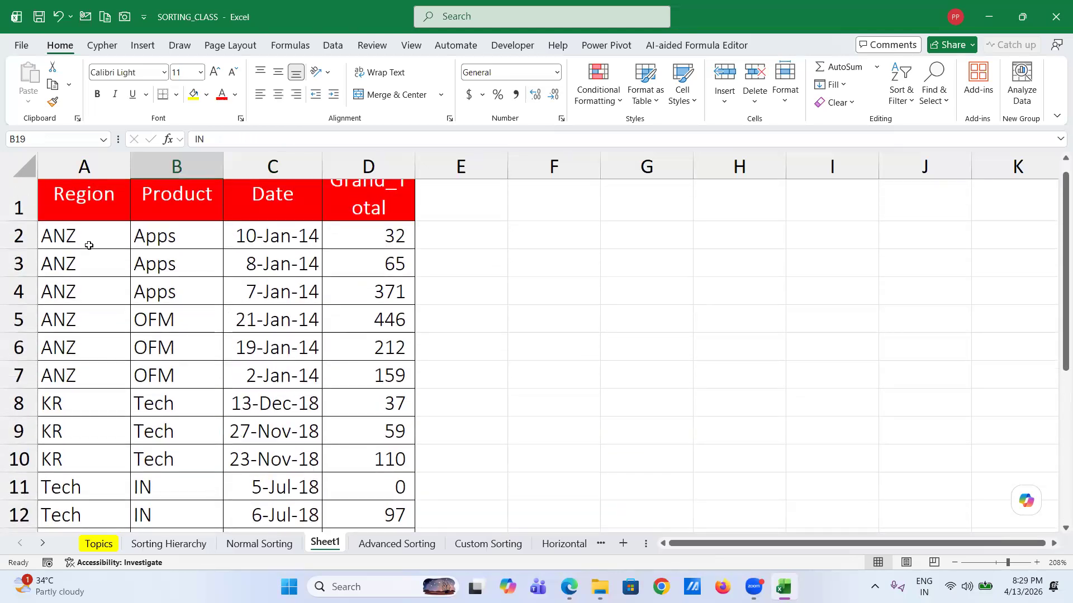
- Sort the Sheet1 table by Region A to Z from cell A2
click(89, 246)
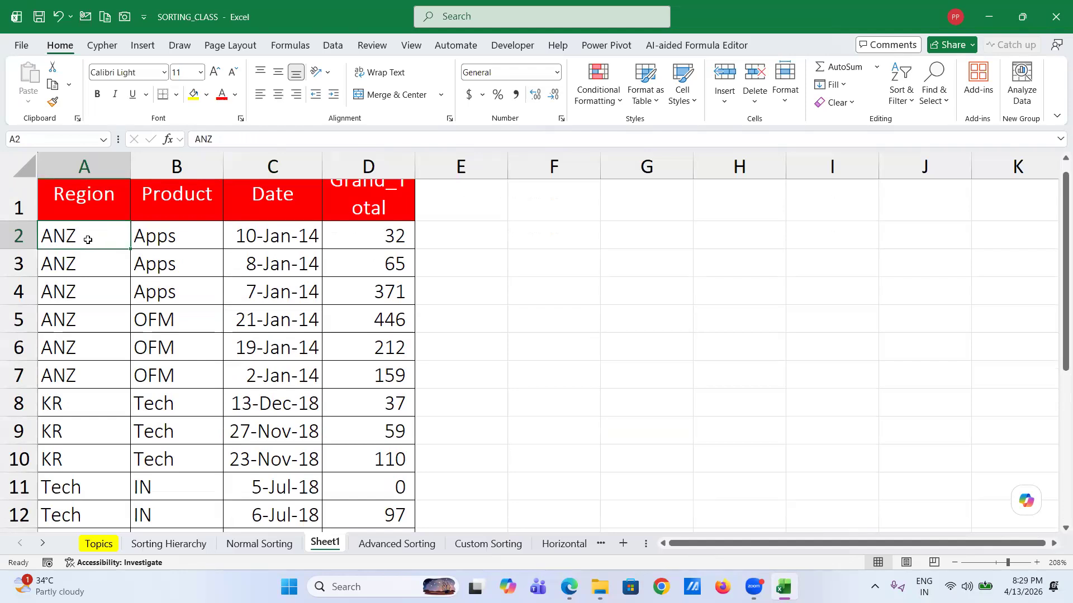
right_click(89, 243)
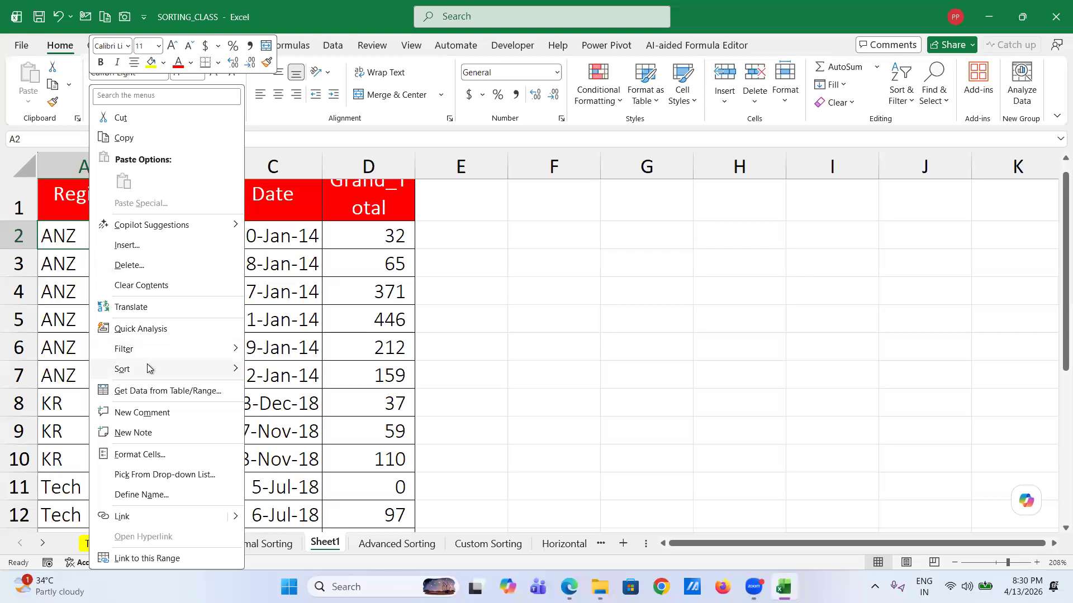
mouse_move(148, 369)
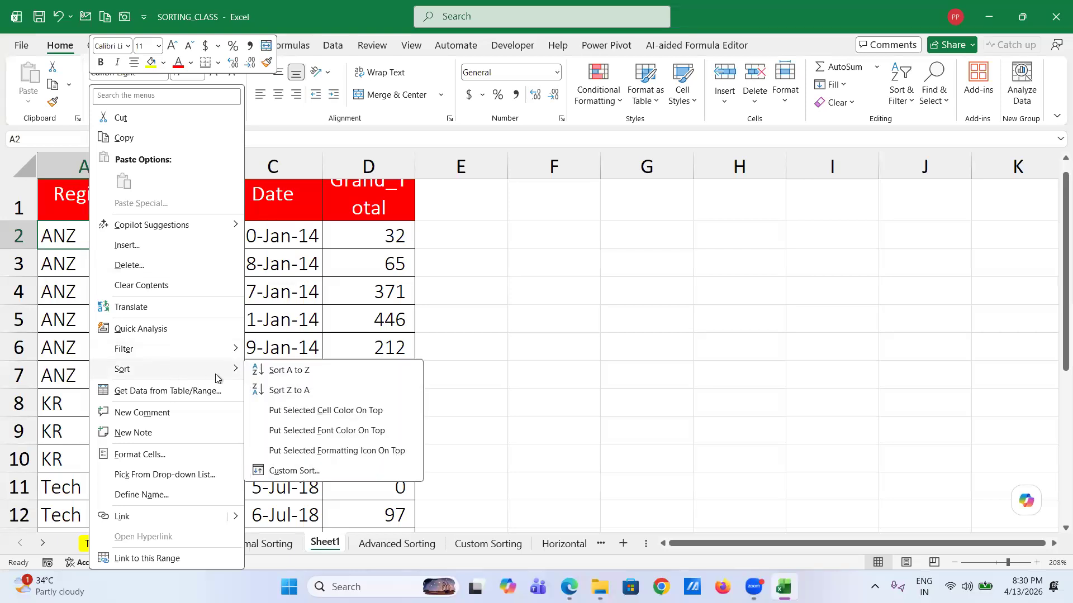
click(293, 372)
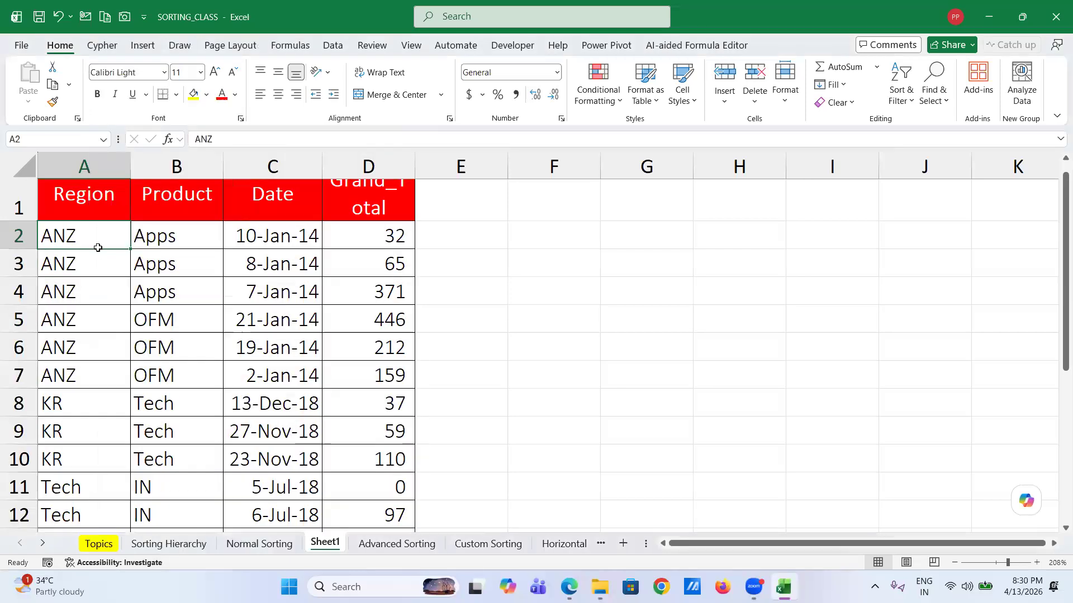
scroll(90, 363, down, 5)
scroll(86, 360, up, 4)
scroll(82, 254, down, 2)
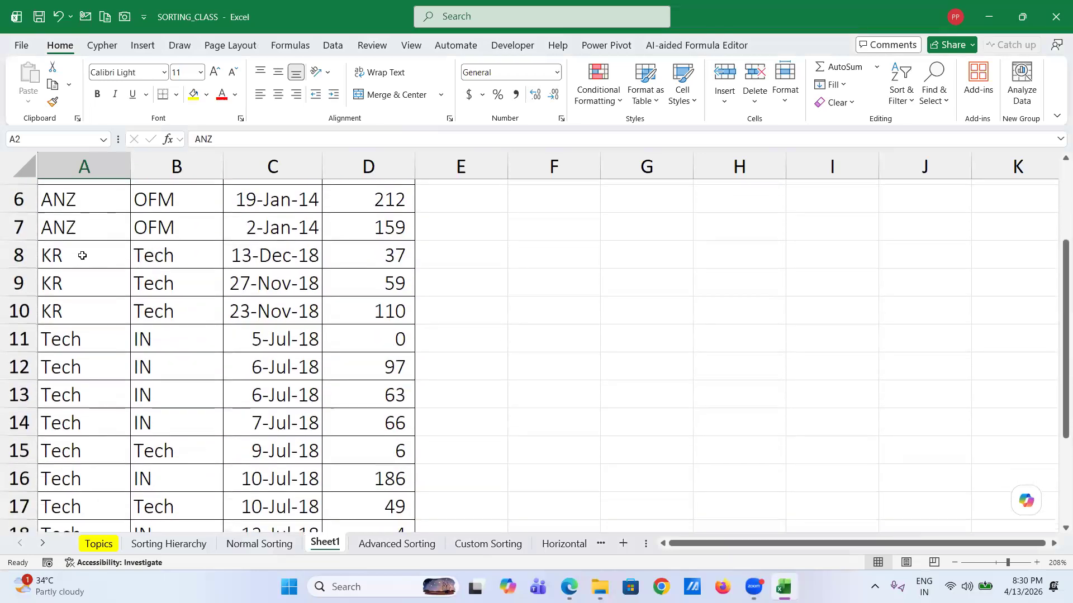
scroll(77, 325, up, 1)
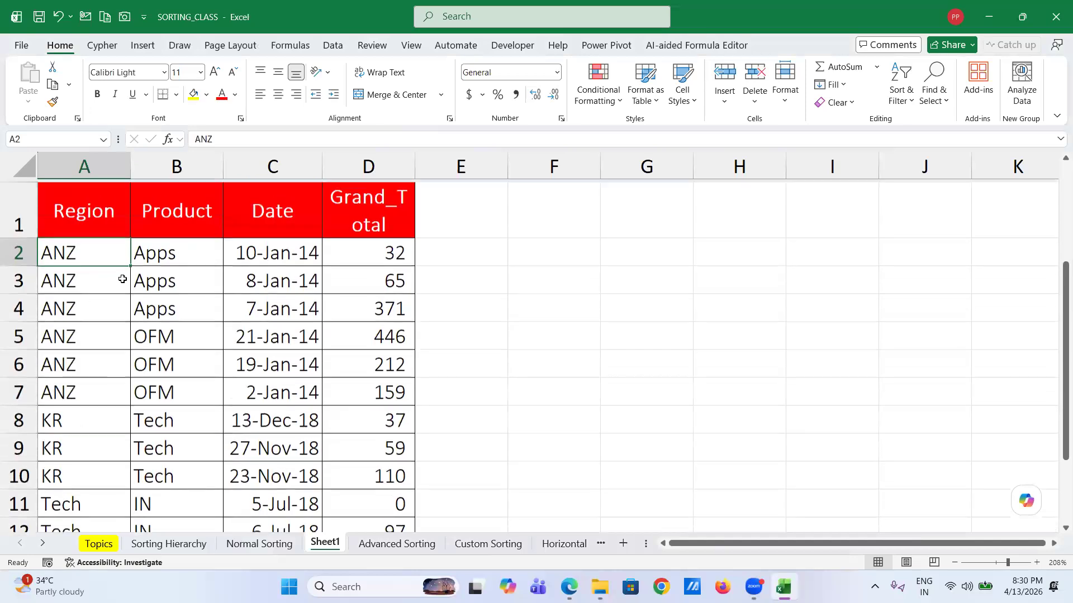
- Sort the Sheet1 rows by Product Z to A from cell B2
click(168, 253)
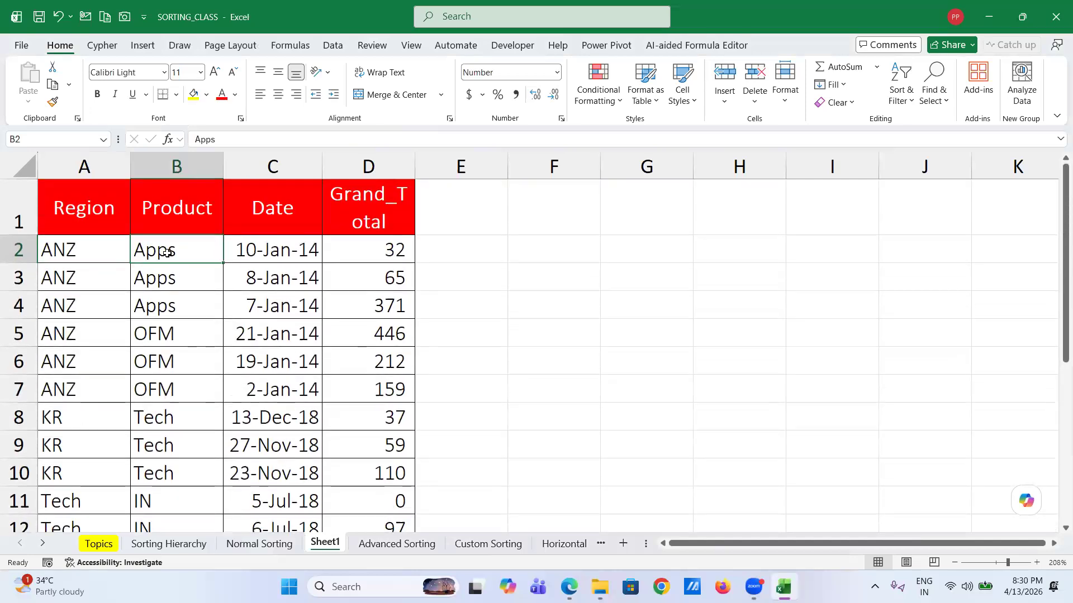
right_click(168, 253)
mouse_move(229, 371)
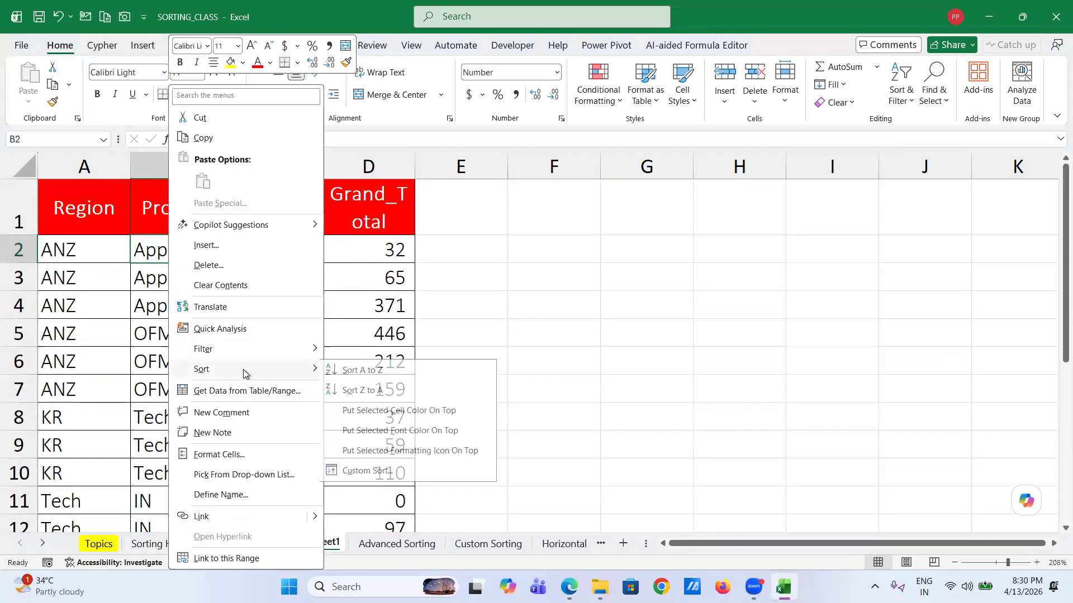
click(356, 390)
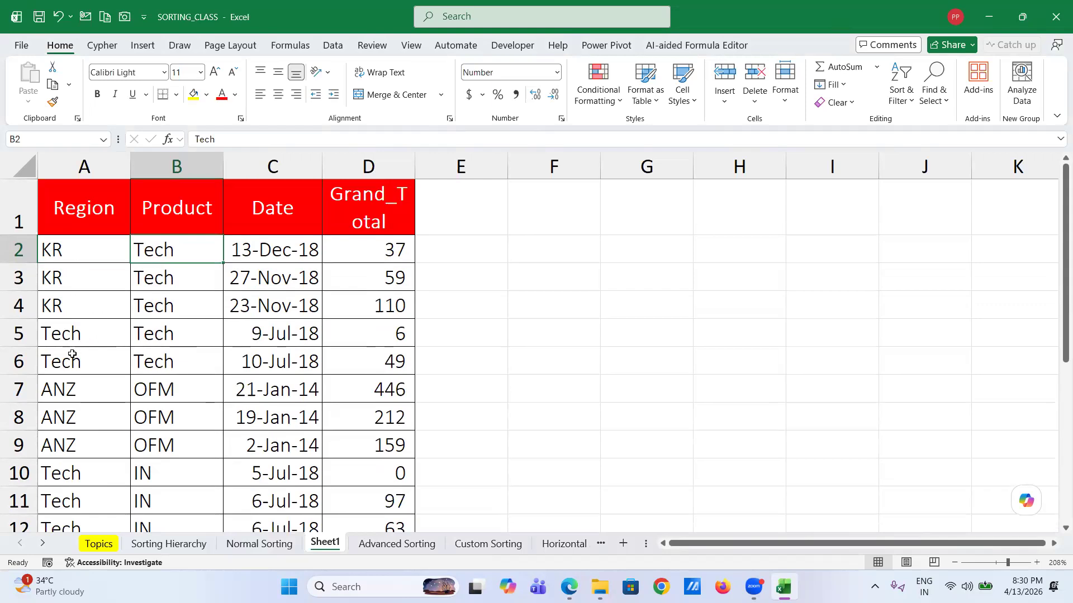
scroll(84, 448, down, 2)
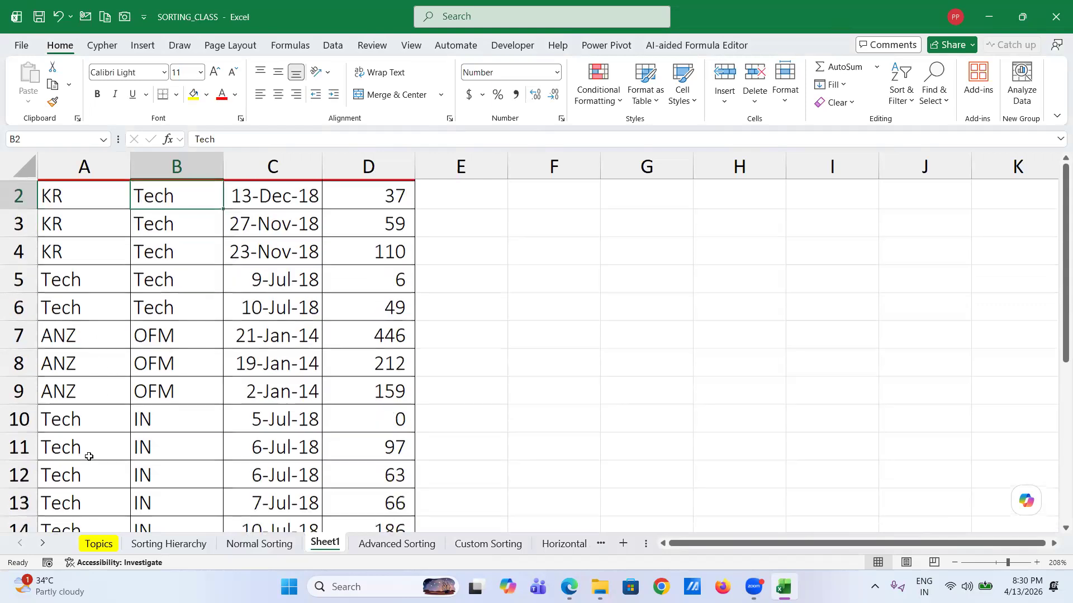
scroll(78, 414, down, 3)
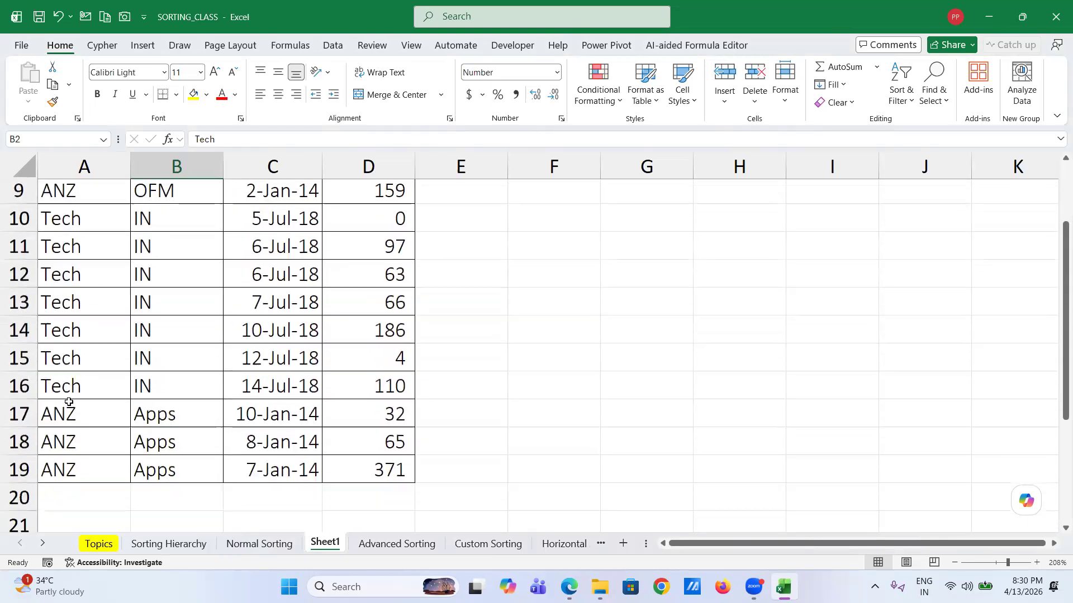
scroll(106, 351, up, 2)
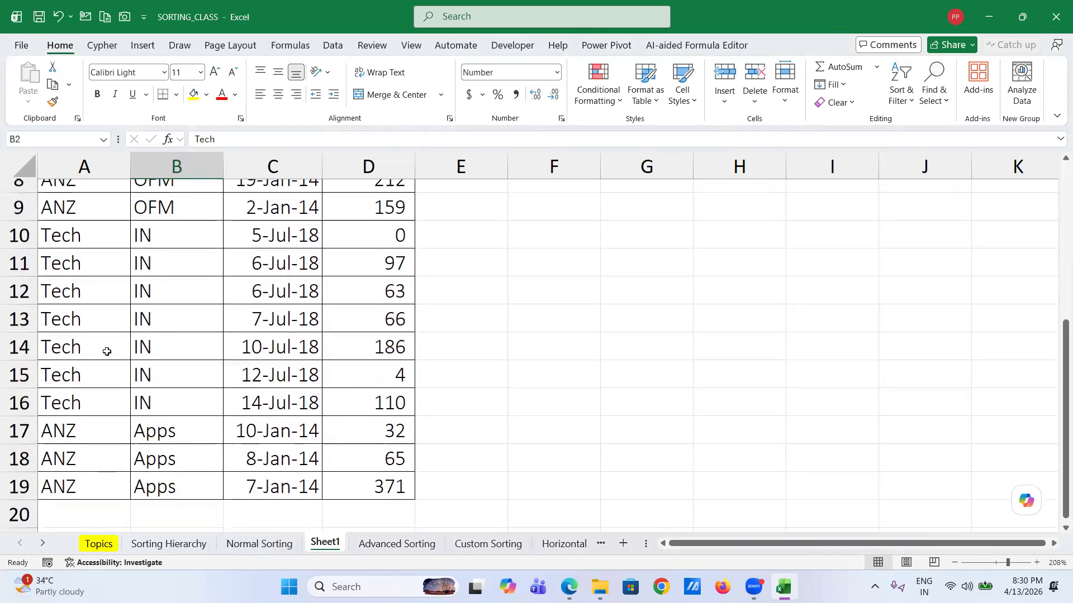
scroll(107, 352, up, 2)
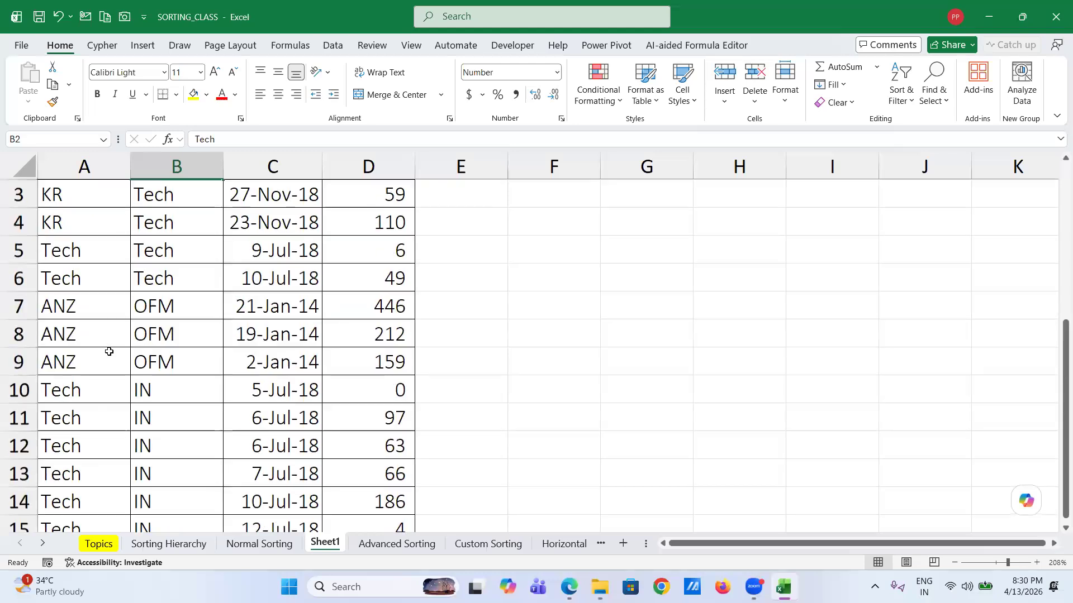
scroll(167, 296, up, 1)
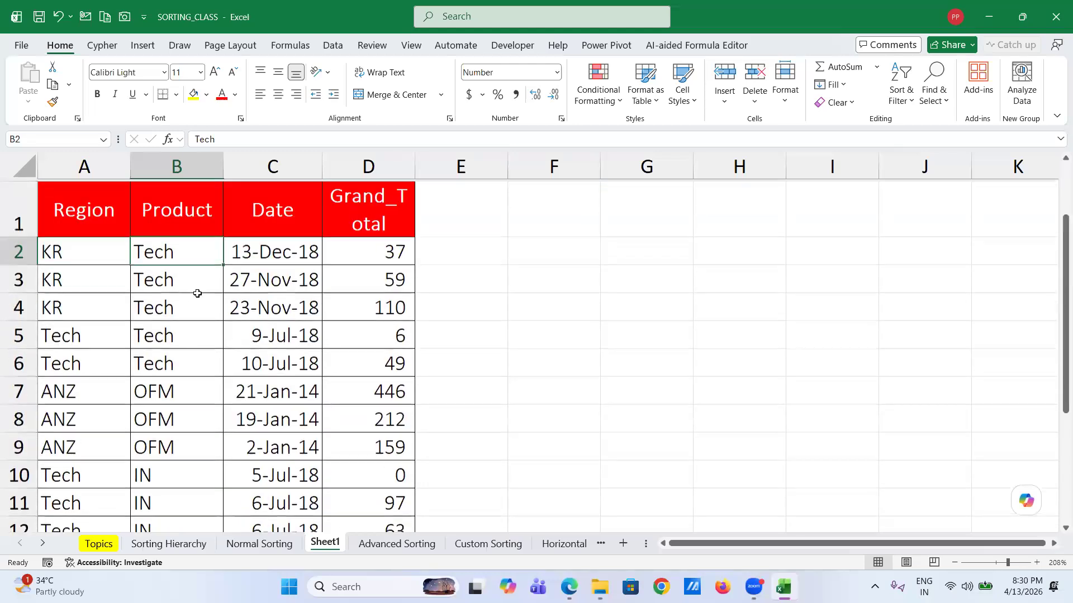
- Inspect the date in C2, then bring up A2's sort options and dismiss them unsorted
click(276, 246)
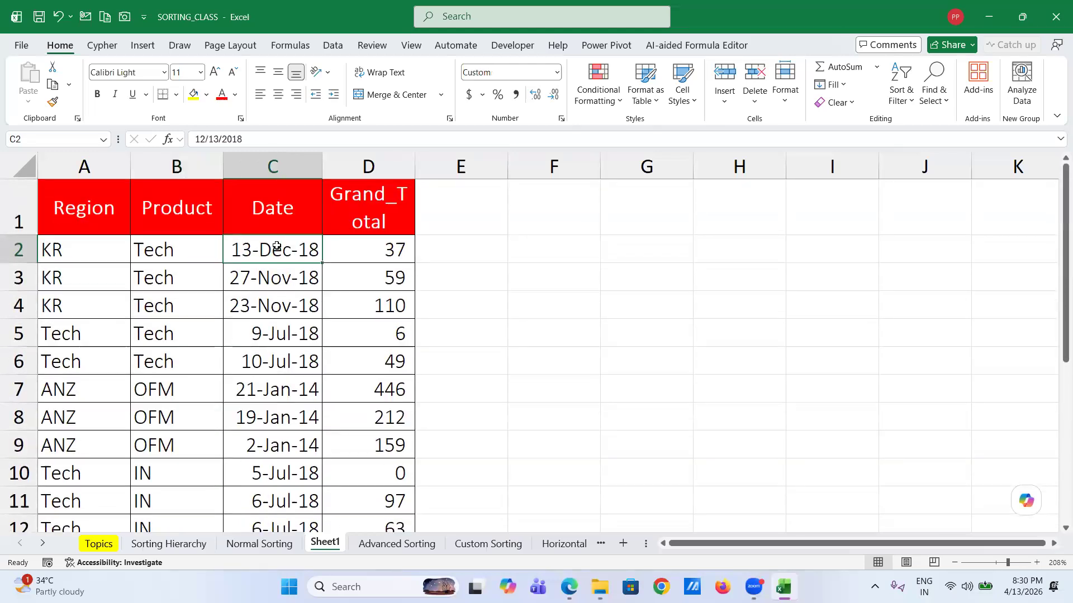
click(69, 247)
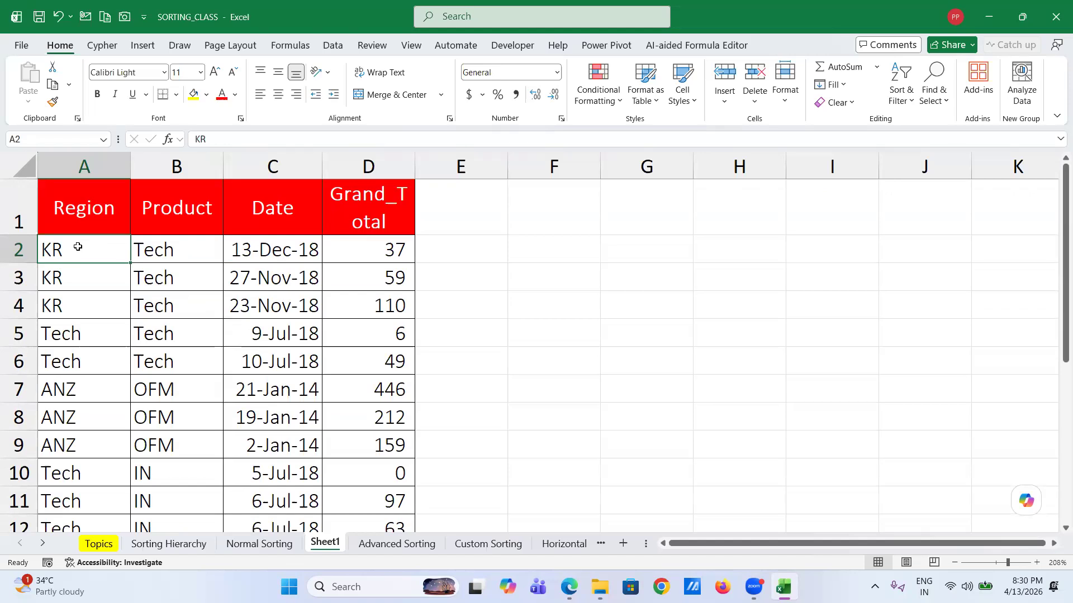
right_click(78, 250)
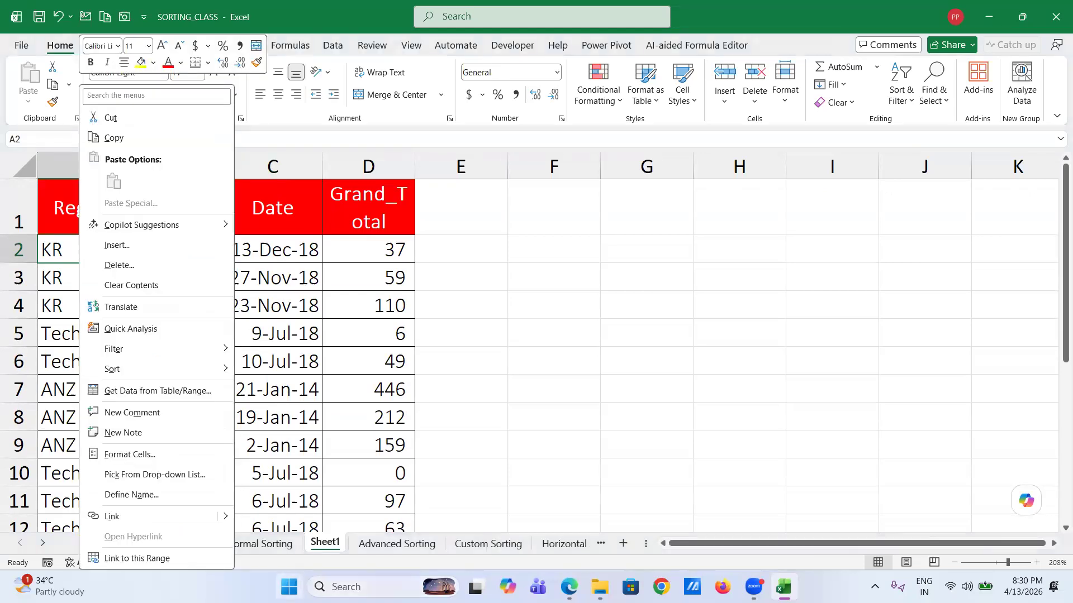
key(Escape)
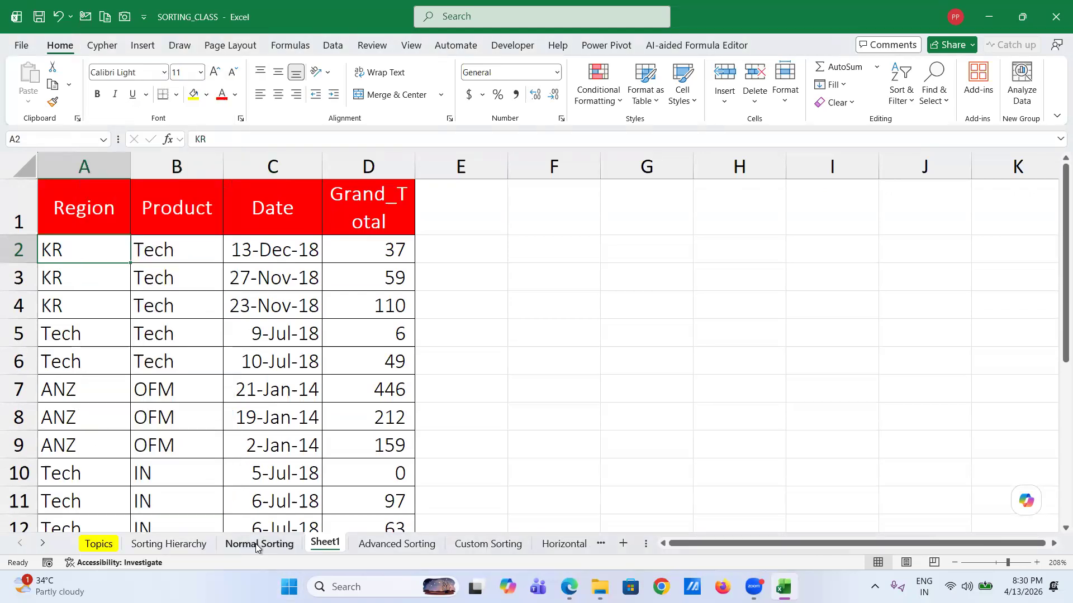
- On the Normal Sorting sheet, sort the data by Product Z to A from C2
click(256, 544)
click(177, 361)
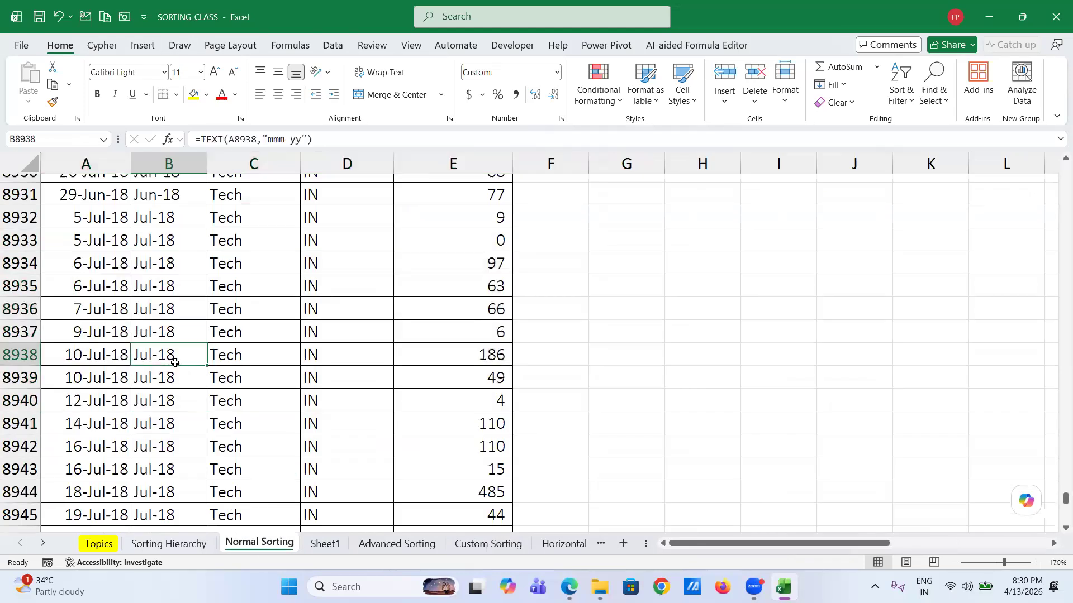
key(ctrl+Up)
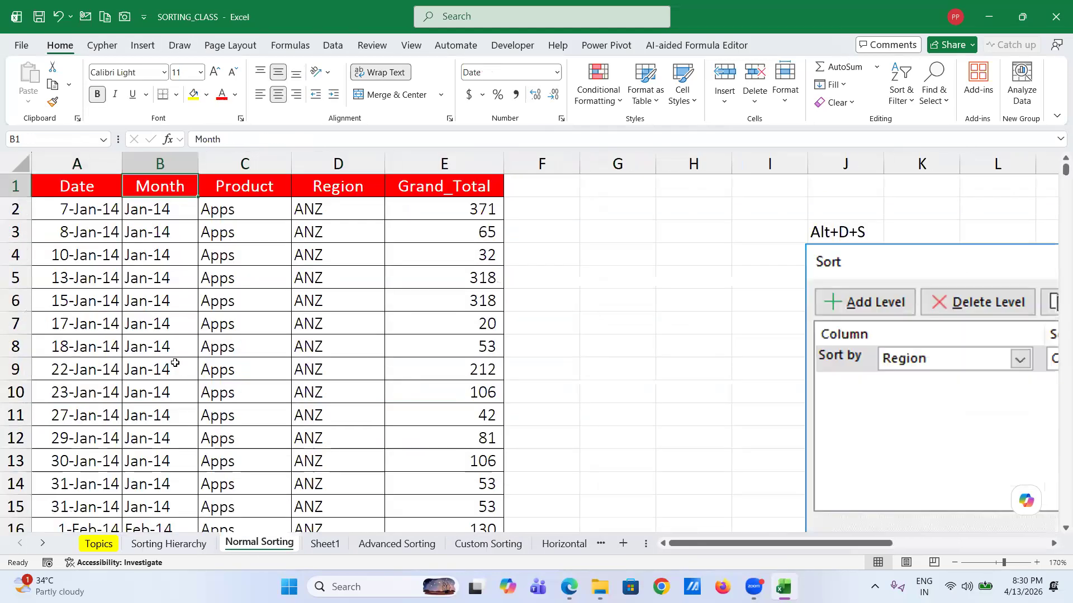
click(239, 209)
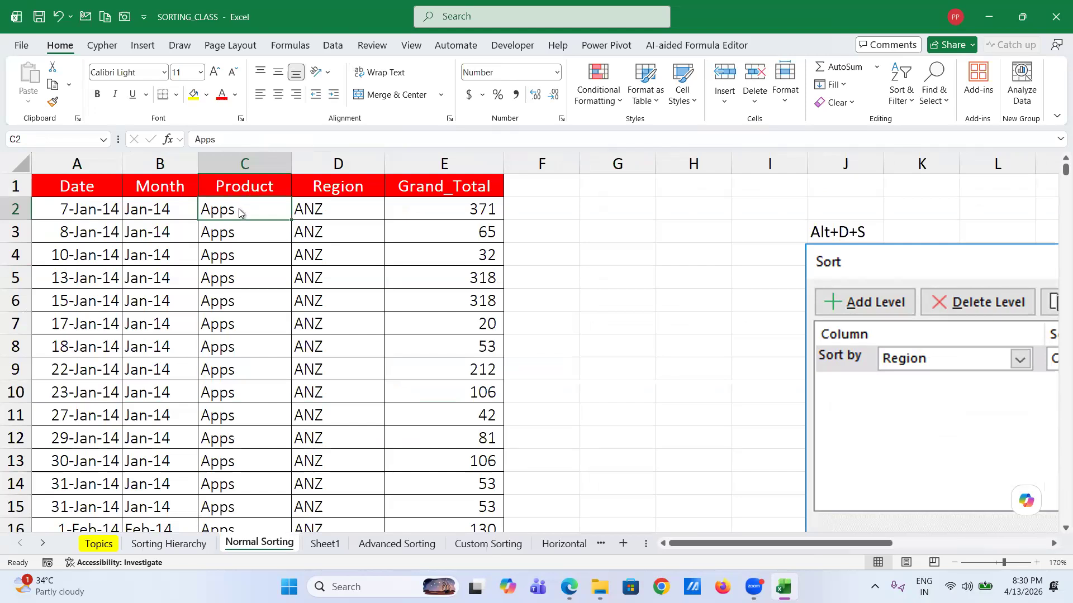
right_click(240, 211)
mouse_move(375, 372)
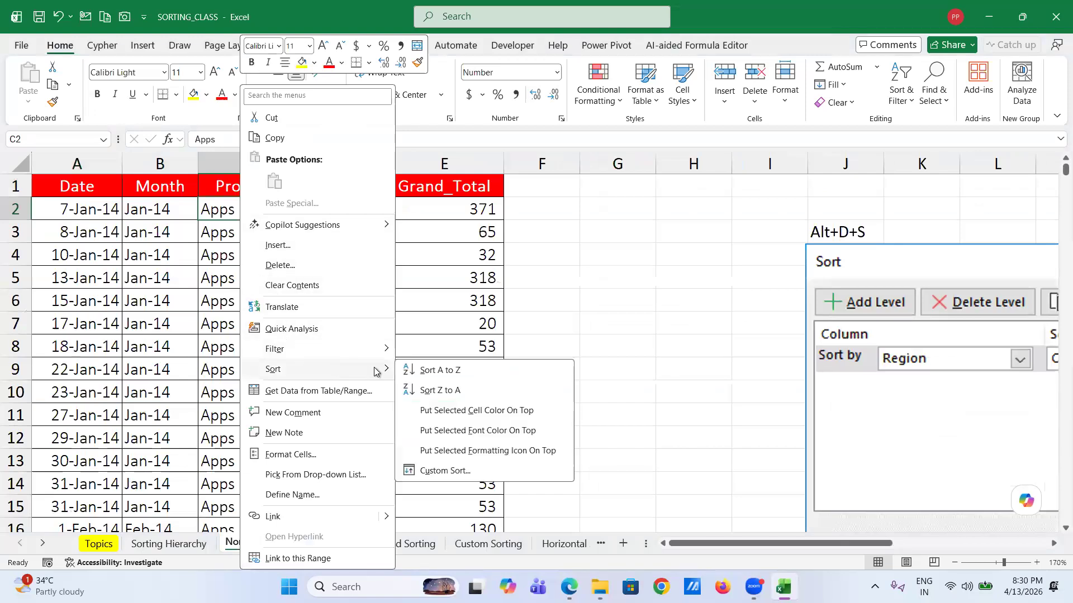
click(431, 390)
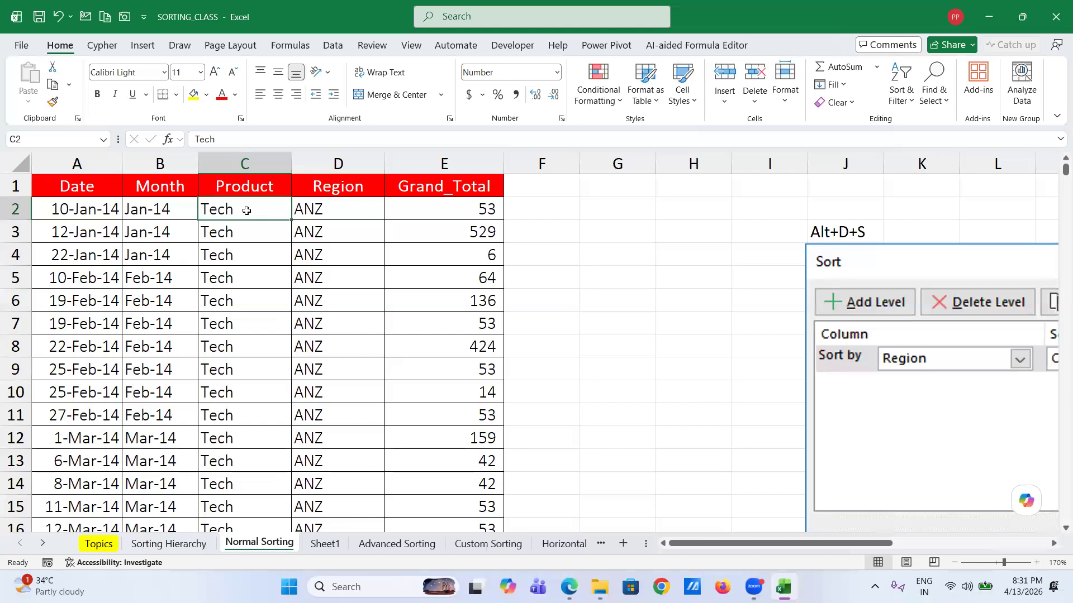
- Check the data opens with Tech/ANZ rows and ends with Apps/KR in row 9428
click(317, 210)
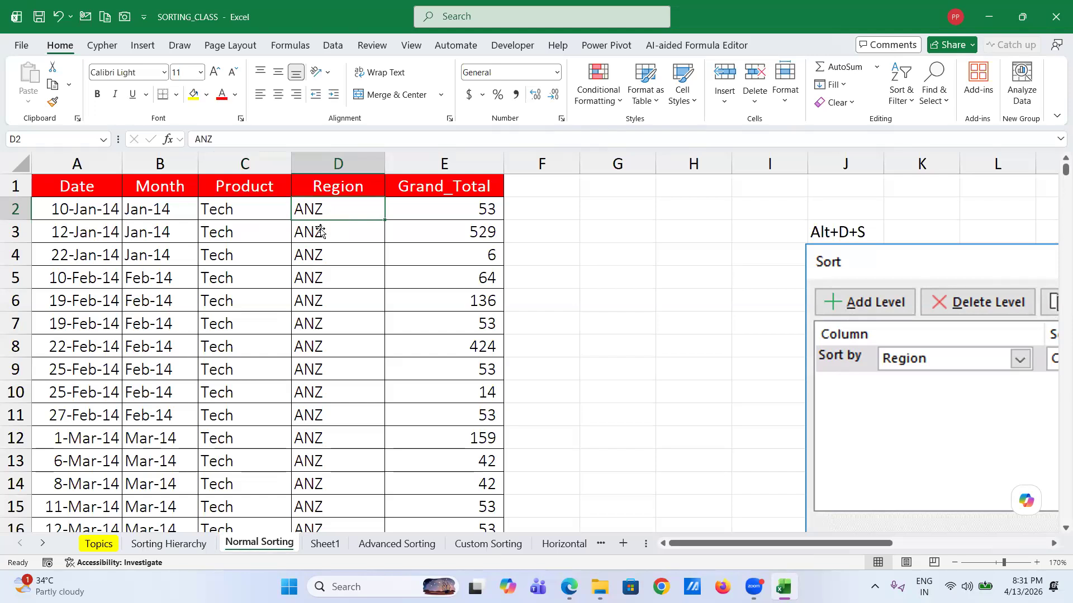
scroll(323, 372, down, 20)
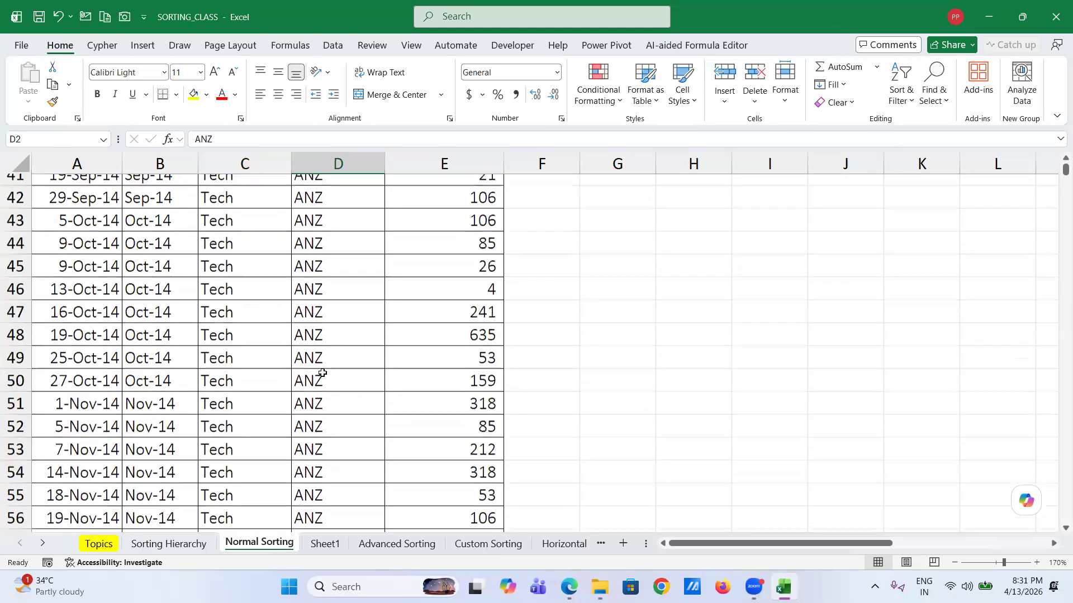
scroll(322, 372, down, 20)
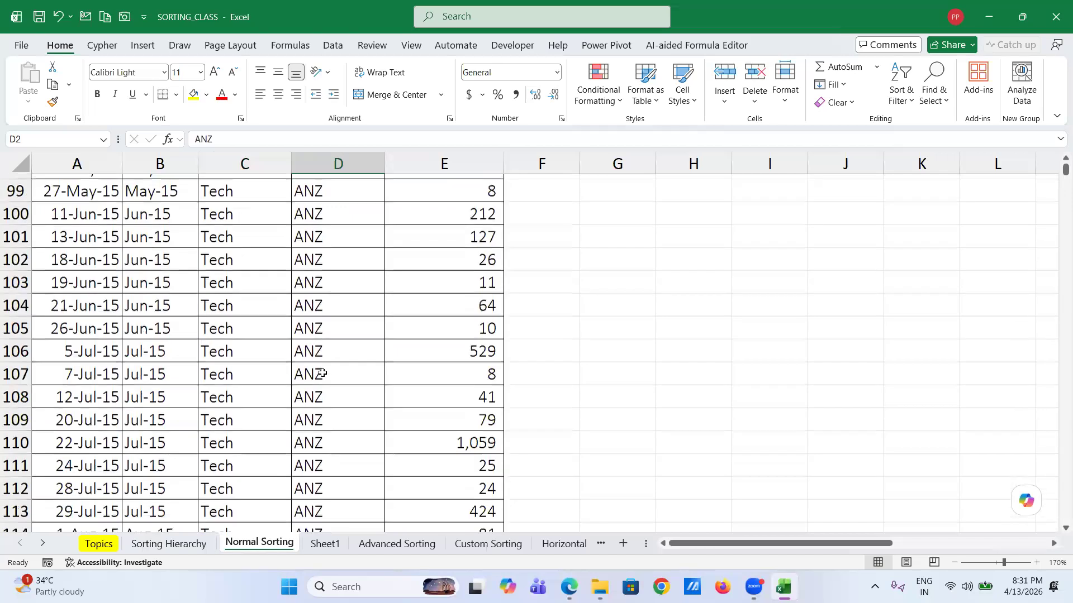
scroll(322, 372, down, 1)
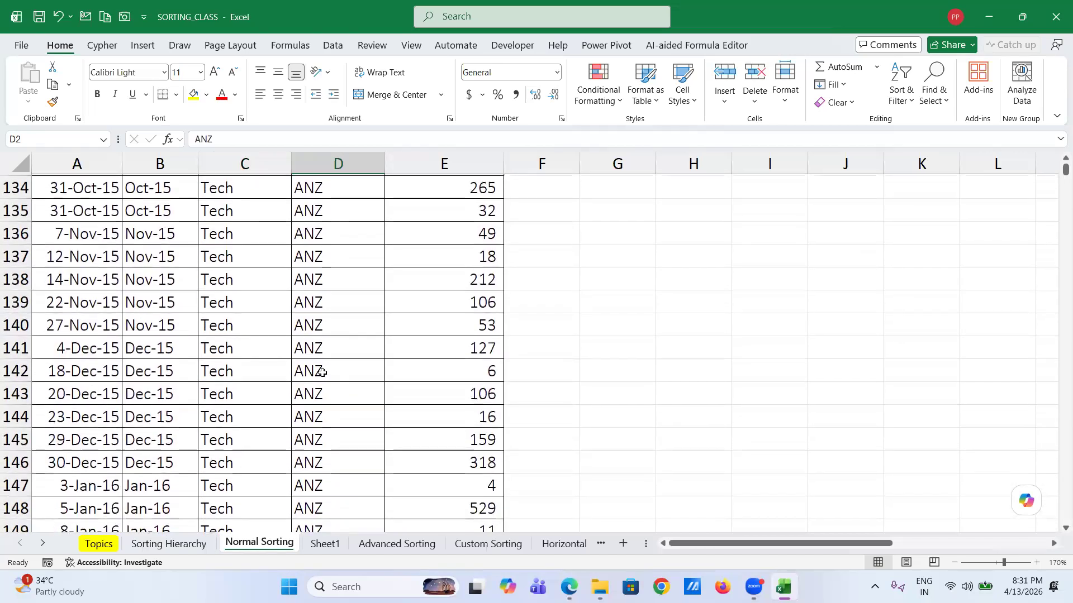
click(124, 440)
key(ctrl+Down)
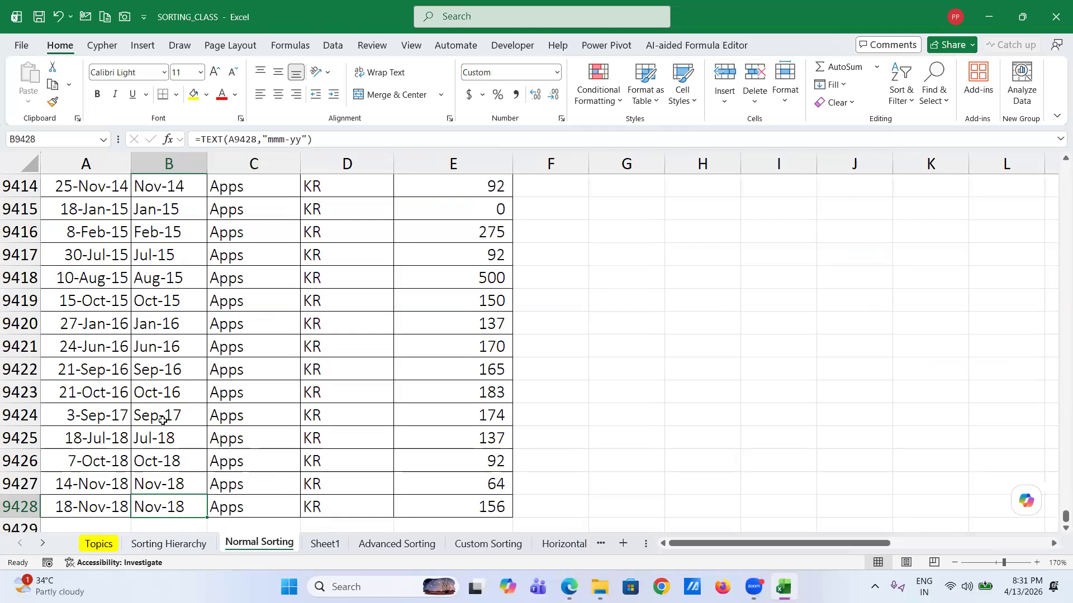
key(ctrl+Up)
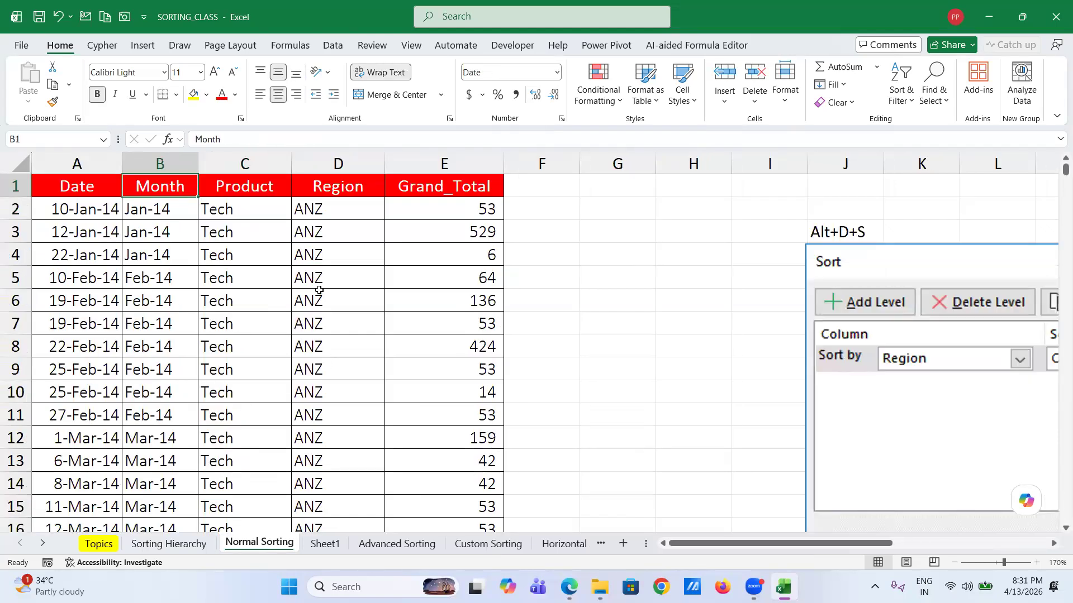
- Sort the Normal Sorting data by Region Z to A from cell D2
click(327, 209)
right_click(329, 211)
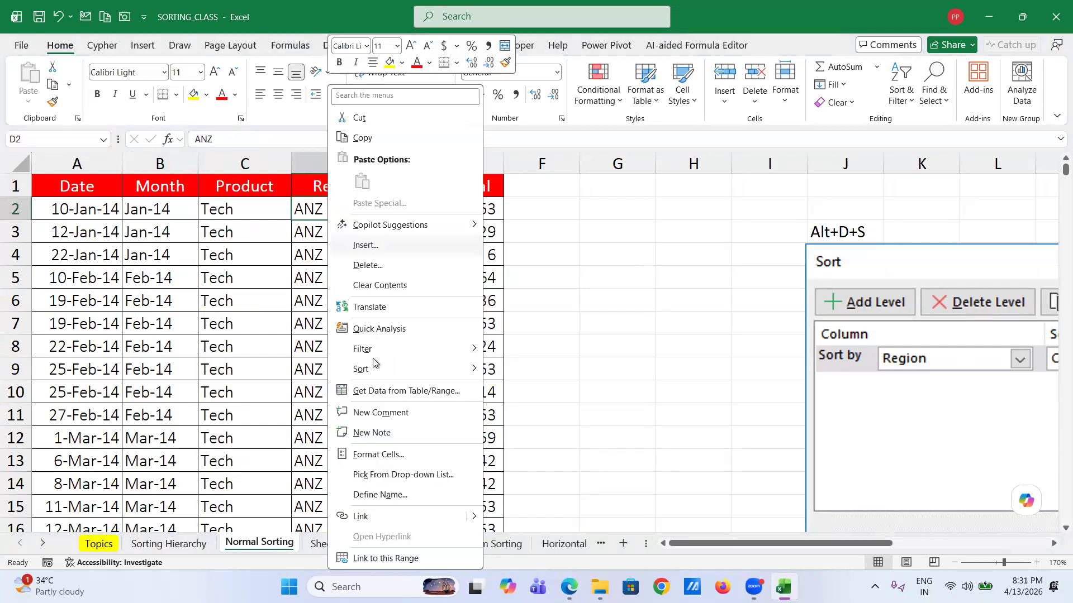
mouse_move(373, 368)
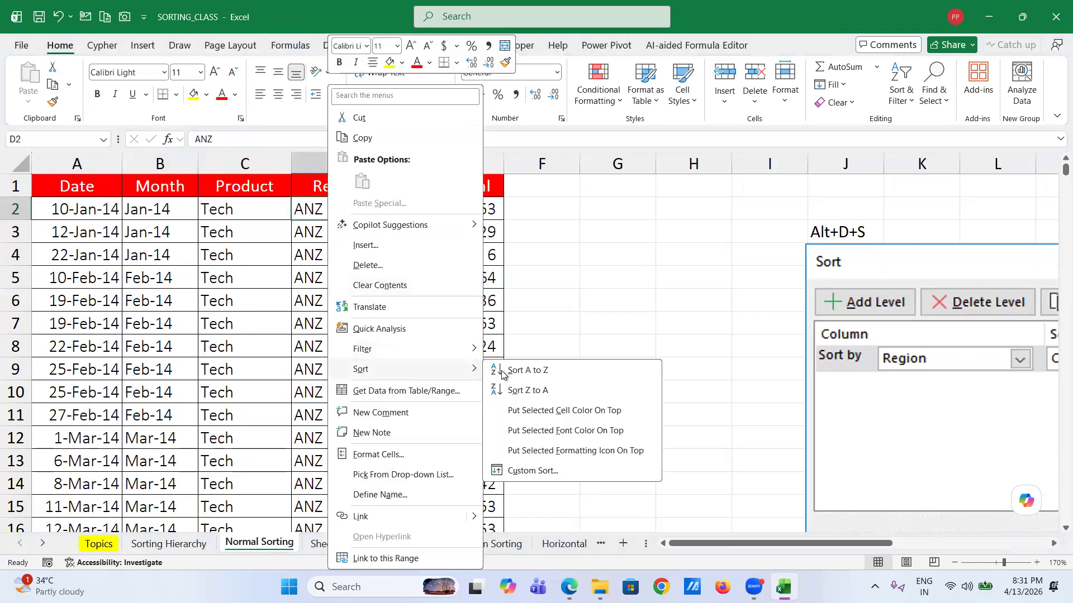
click(526, 391)
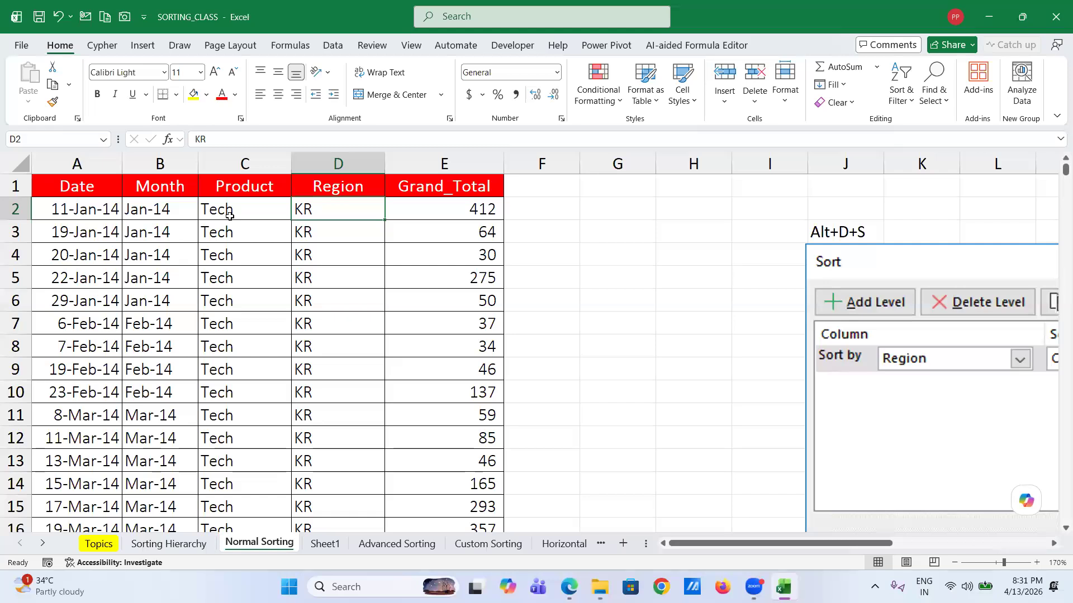
- Scroll through the sorted data to its last row, then move on to Sheet1
scroll(243, 314, down, 10)
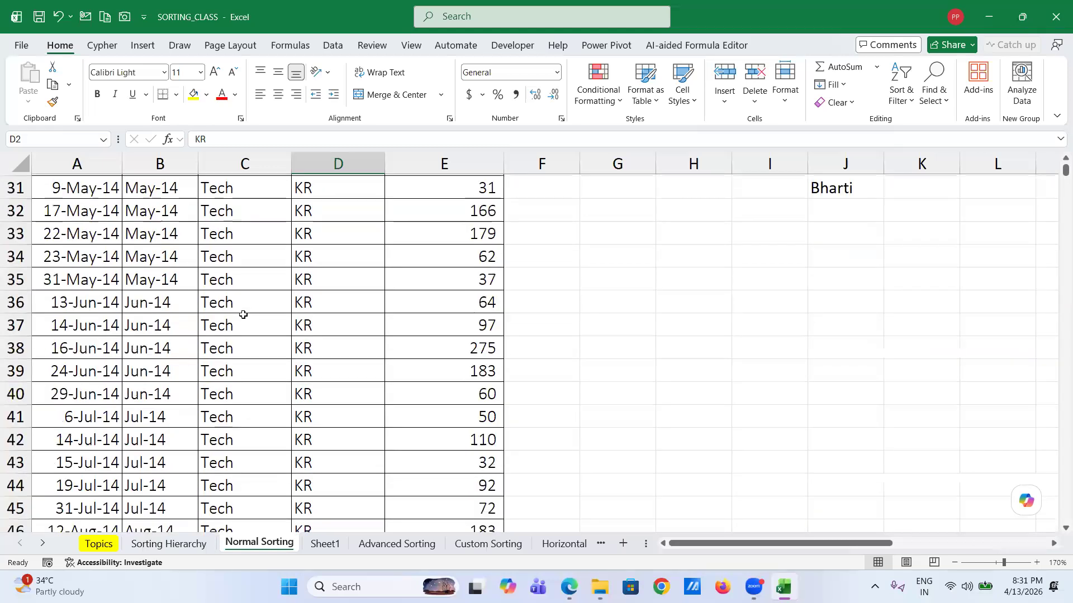
scroll(243, 315, down, 20)
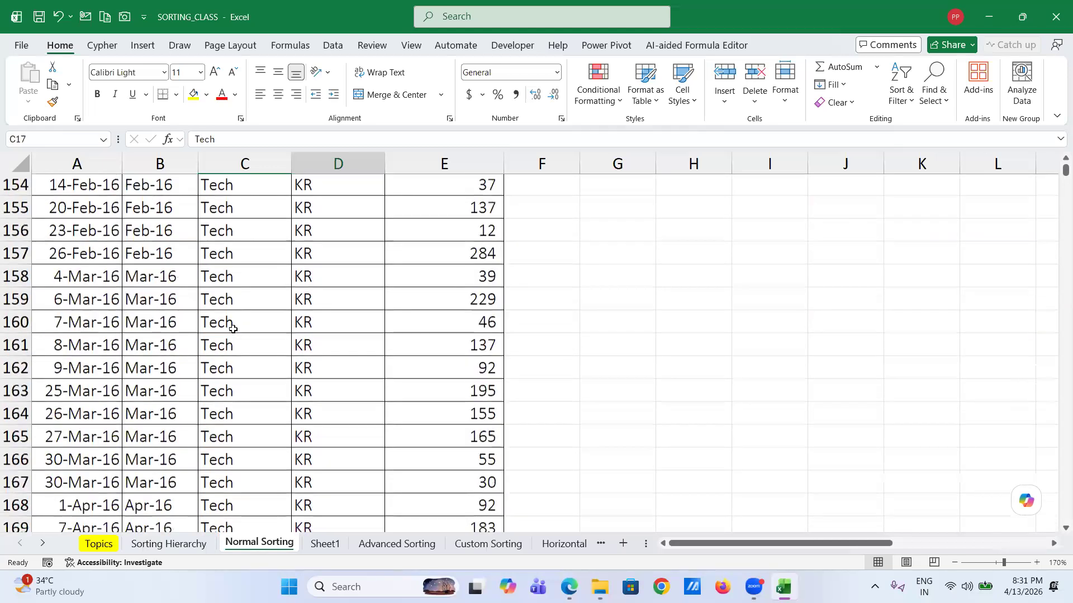
click(233, 328)
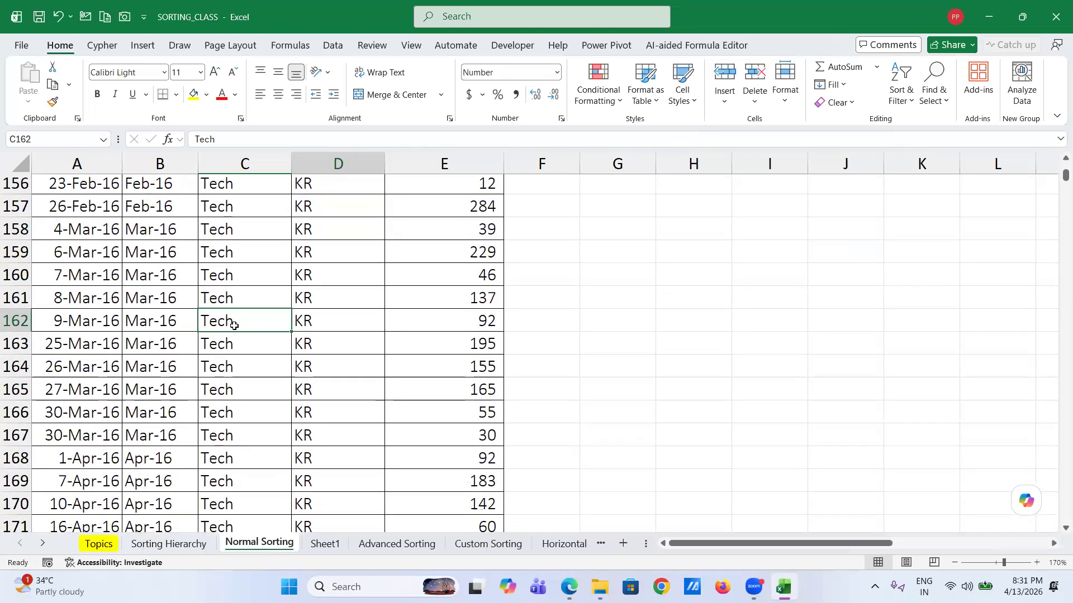
key(ctrl+Down)
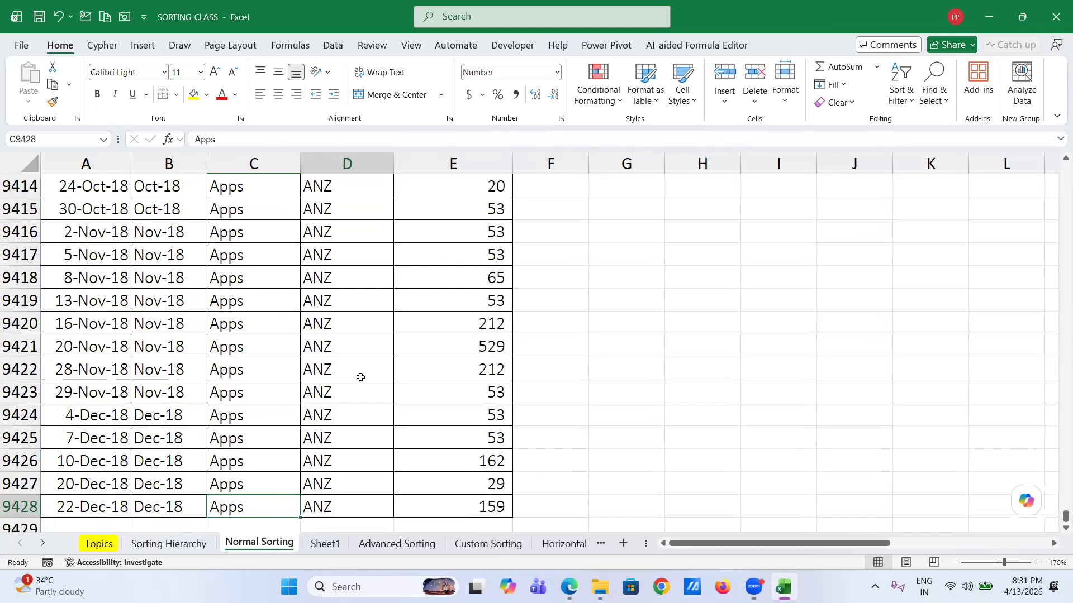
scroll(360, 378, up, 20)
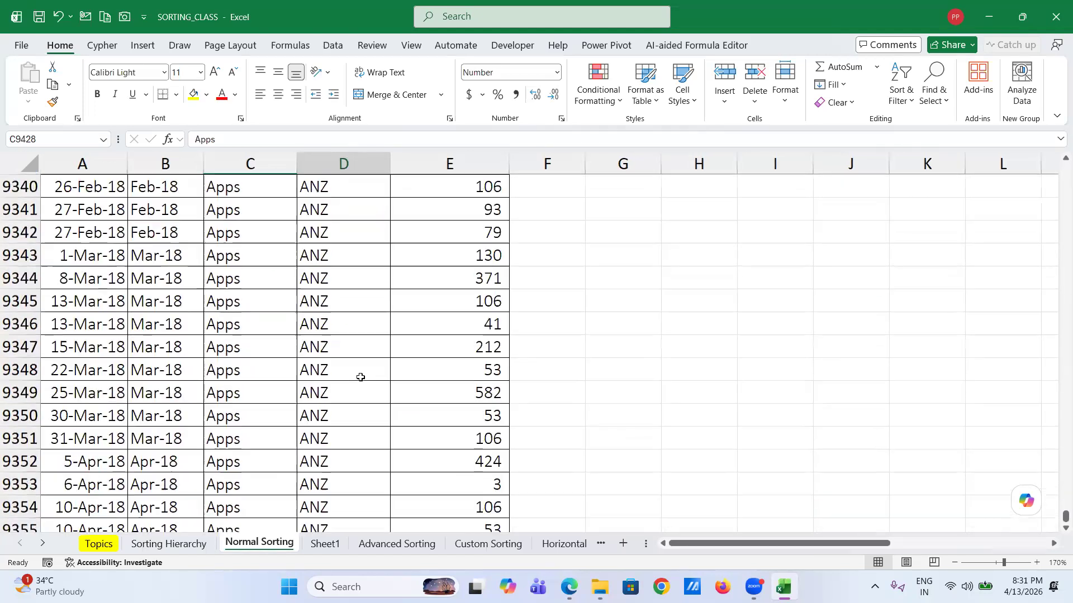
scroll(360, 377, up, 4)
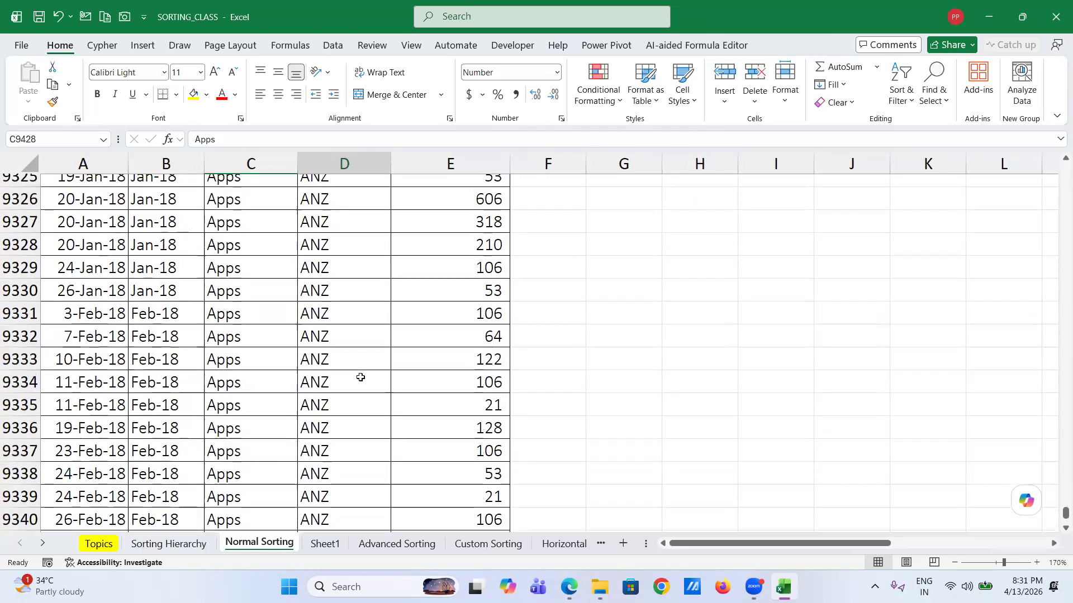
scroll(360, 377, up, 18)
scroll(361, 377, right, 1)
scroll(276, 346, up, 12)
scroll(259, 303, up, 14)
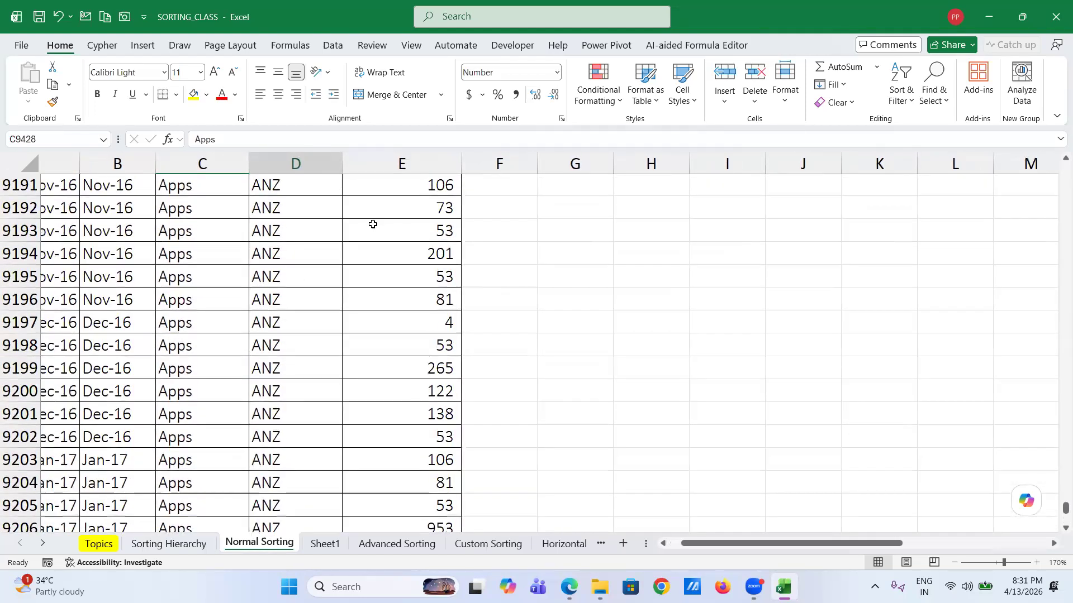
key(ctrl+Page_Down)
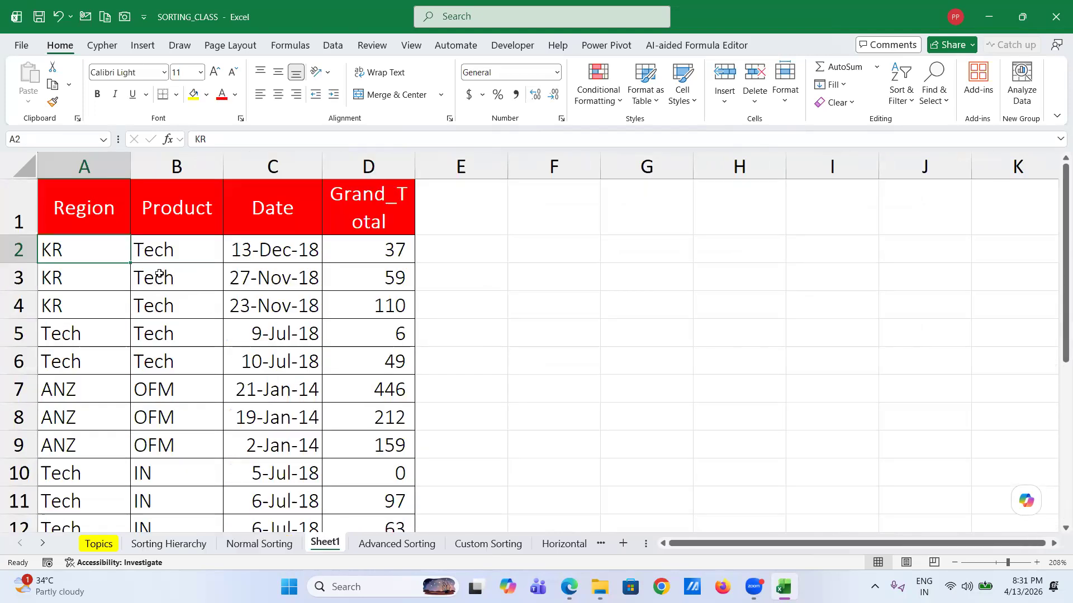
- Sort the Sheet1 rows by Region A to Z from cell A2
right_click(91, 253)
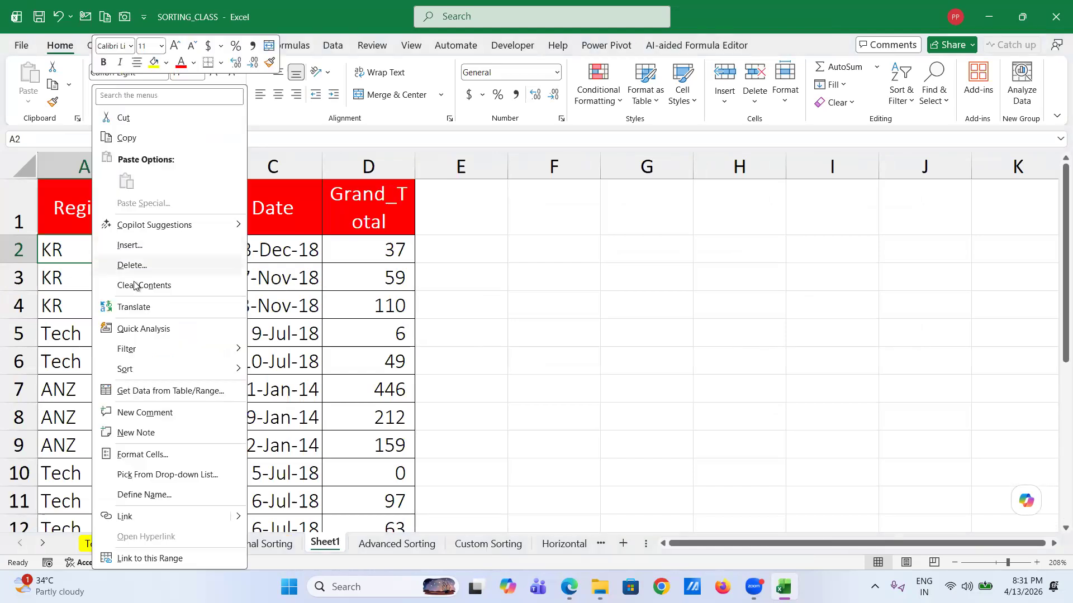
mouse_move(156, 370)
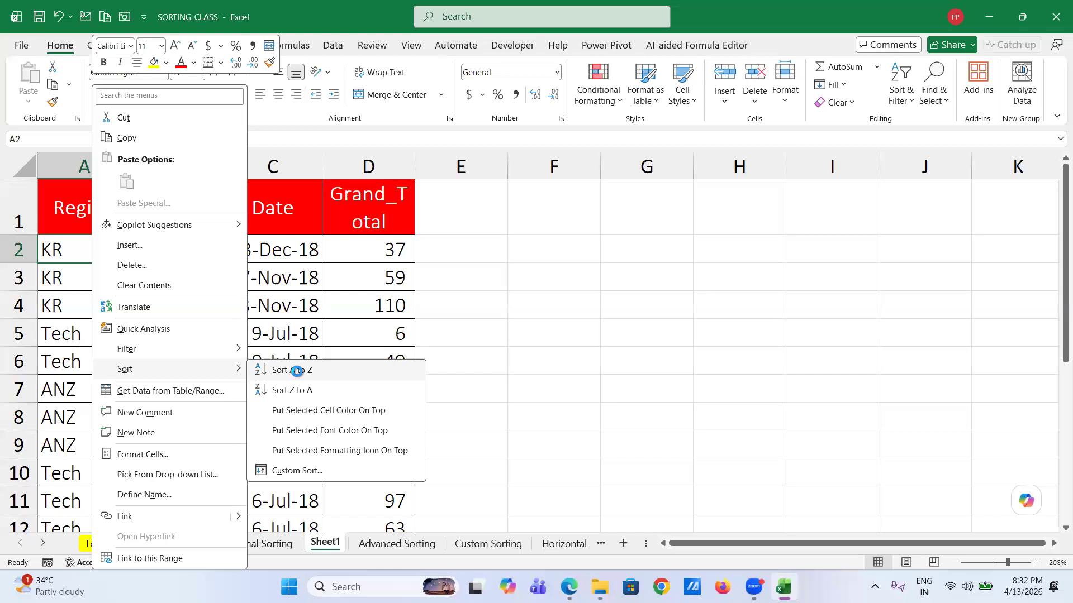
click(296, 371)
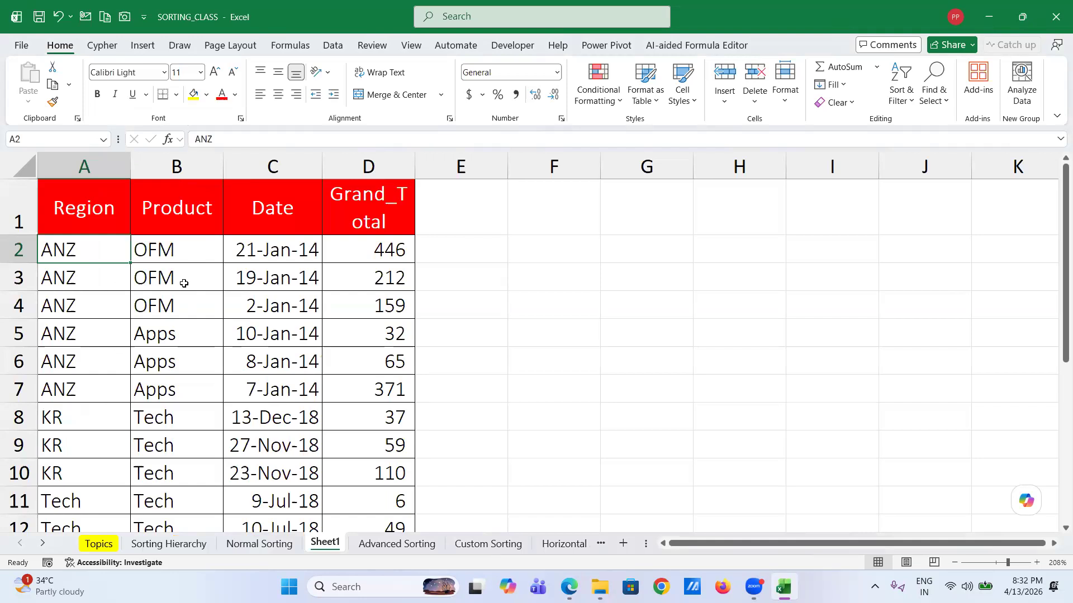
- Re-sort the rows by Product A to Z from cell B2
click(180, 249)
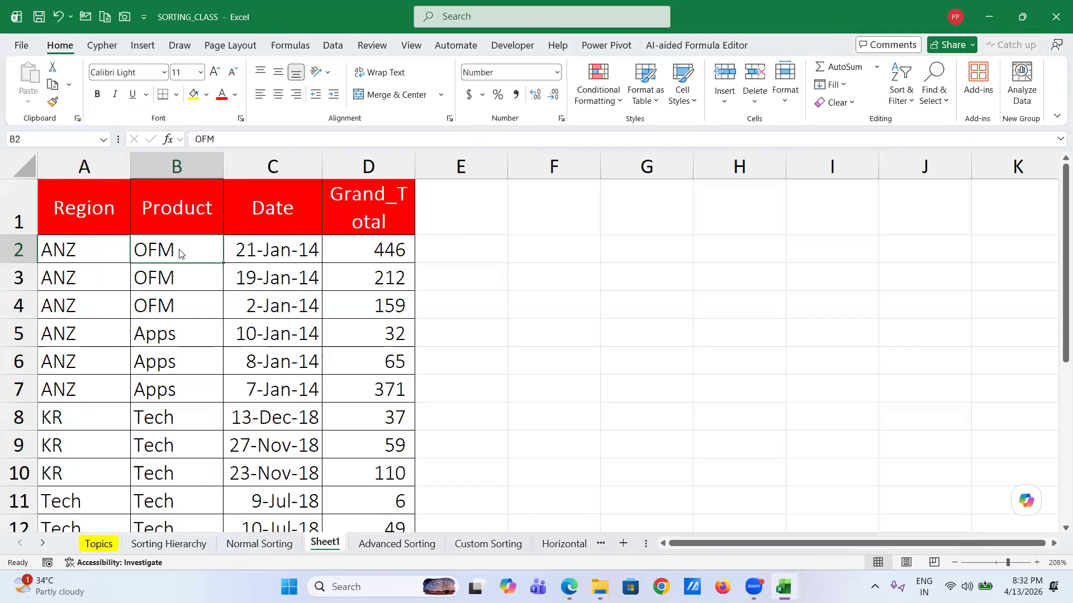
right_click(181, 252)
mouse_move(302, 369)
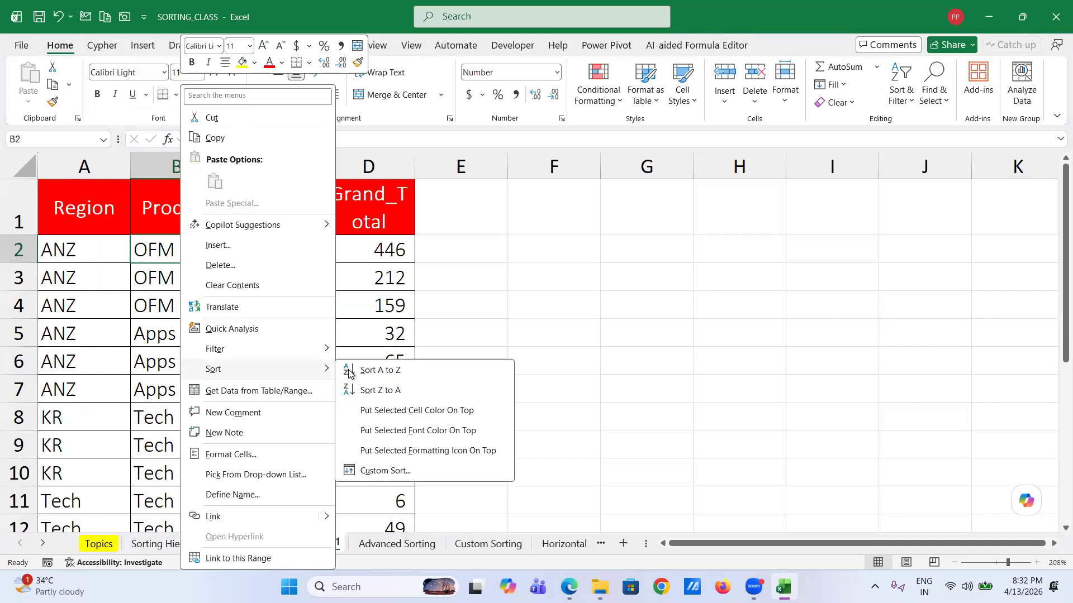
click(385, 371)
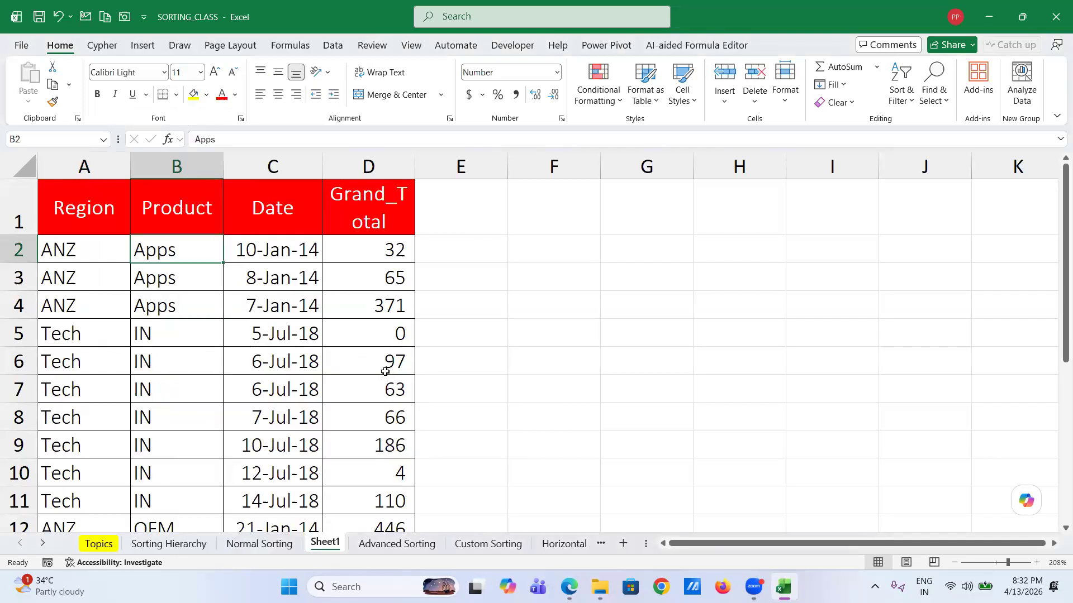
- Drag A12 onto A11, then cancel the replace-data prompt
scroll(119, 412, down, 1)
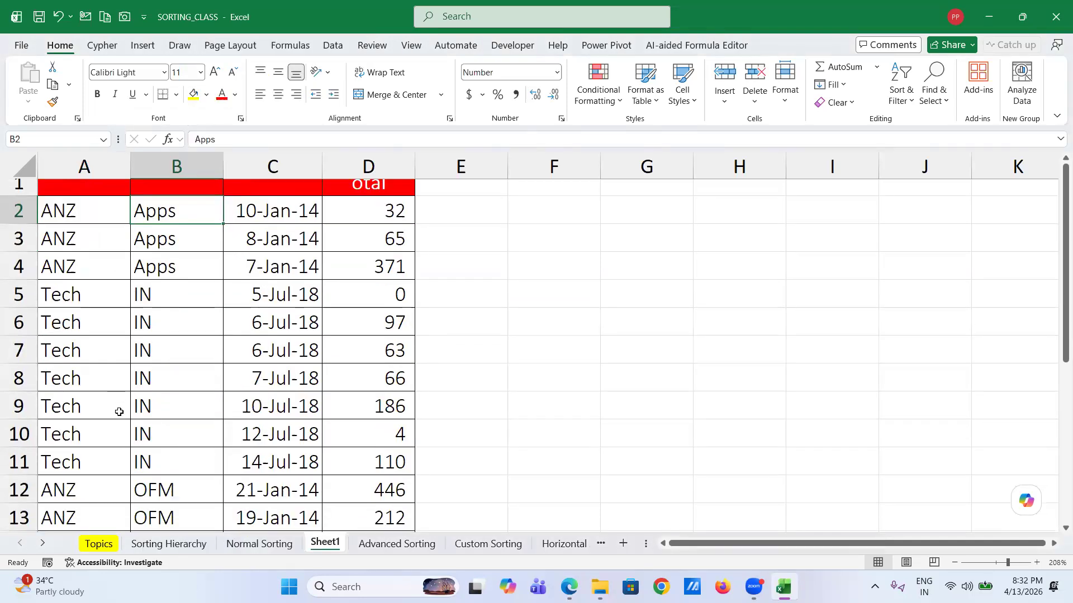
click(77, 422)
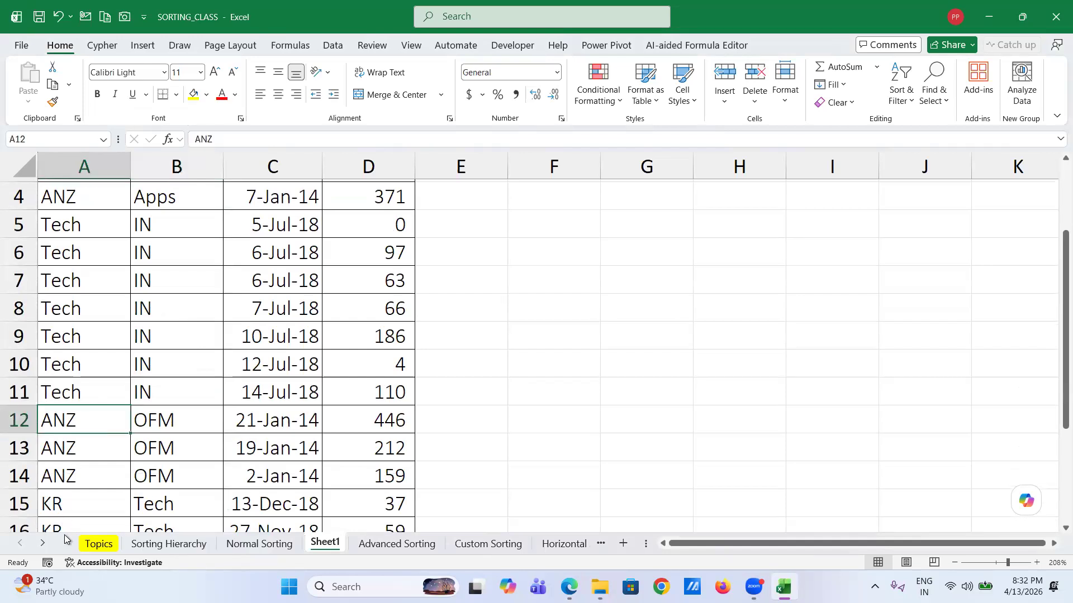
drag(67, 407, 64, 401)
click(622, 321)
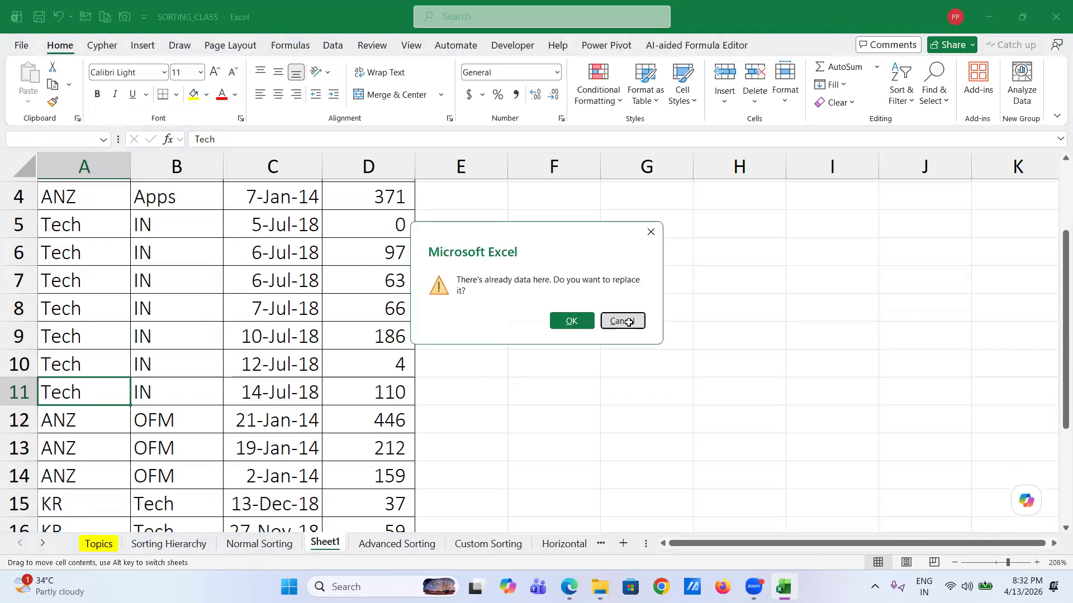
scroll(194, 309, up, 1)
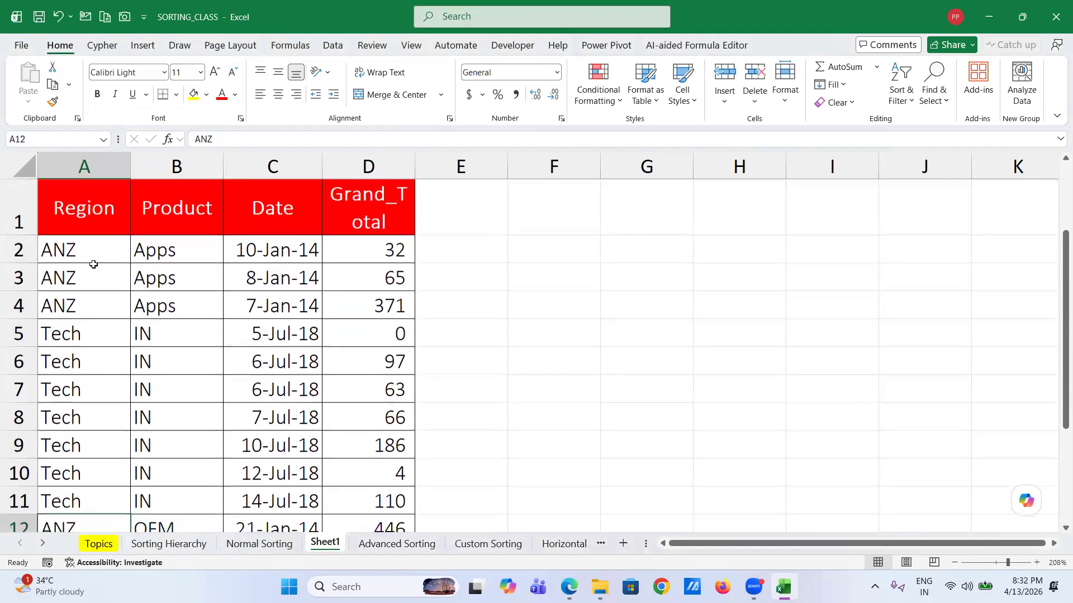
- Sort the Sheet1 rows by Region (column A) A to Z and check the result
click(89, 252)
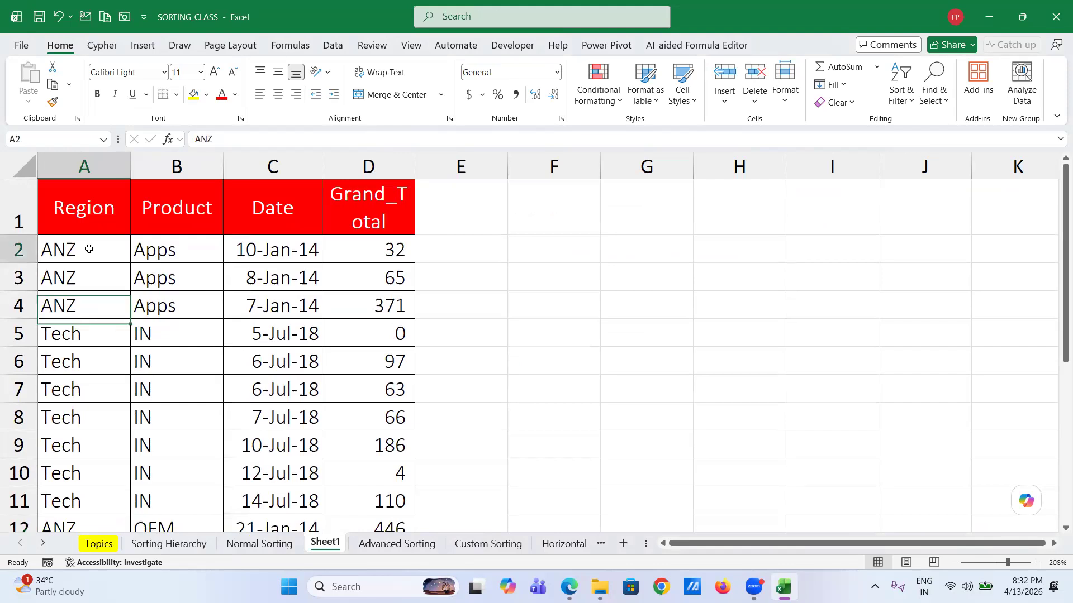
right_click(89, 251)
mouse_move(166, 366)
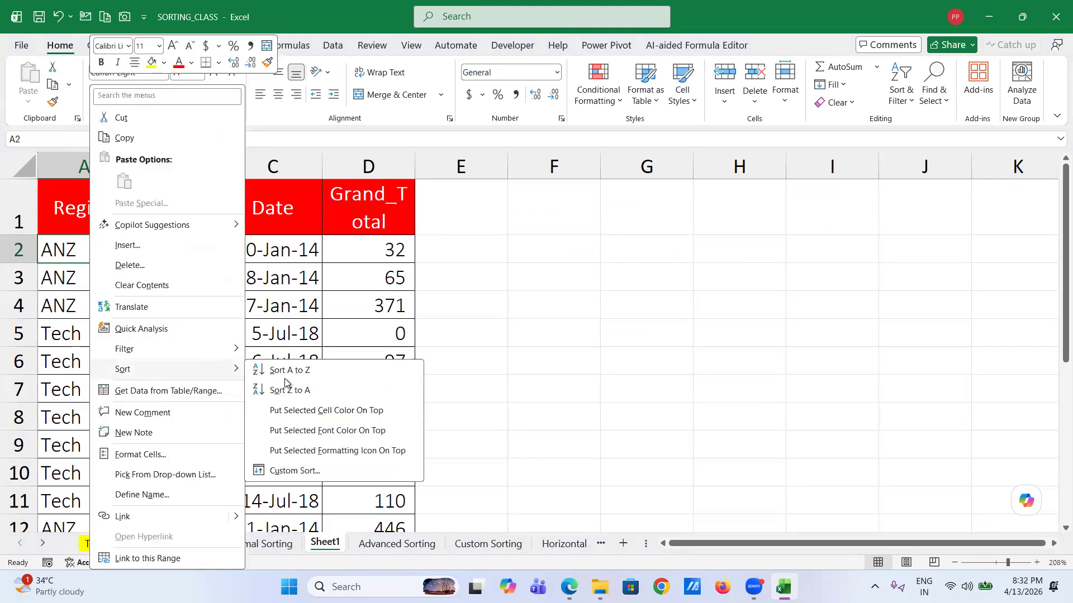
click(289, 371)
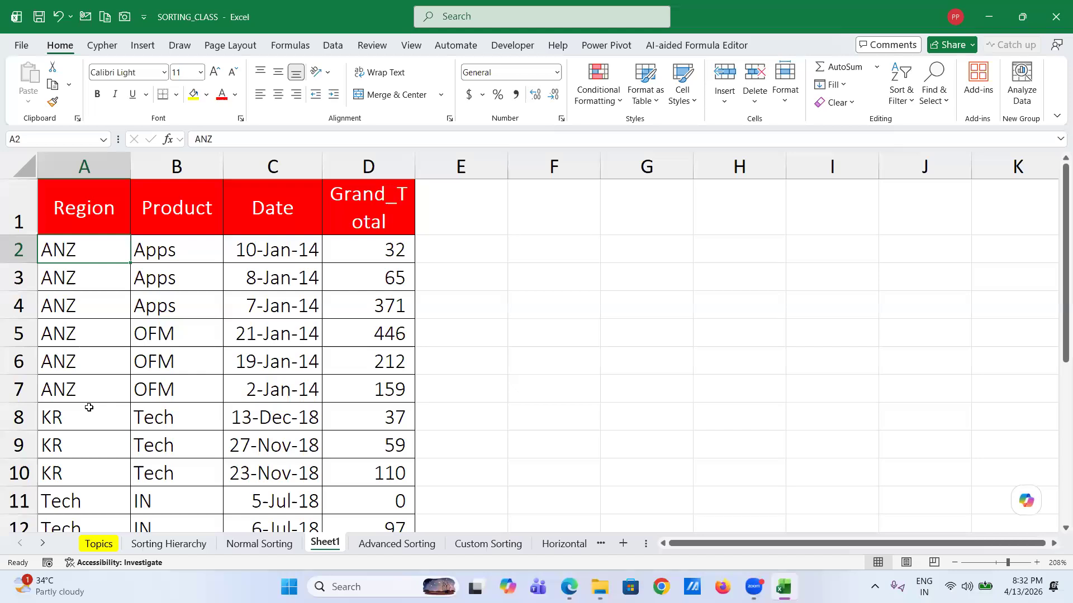
scroll(91, 402, down, 2)
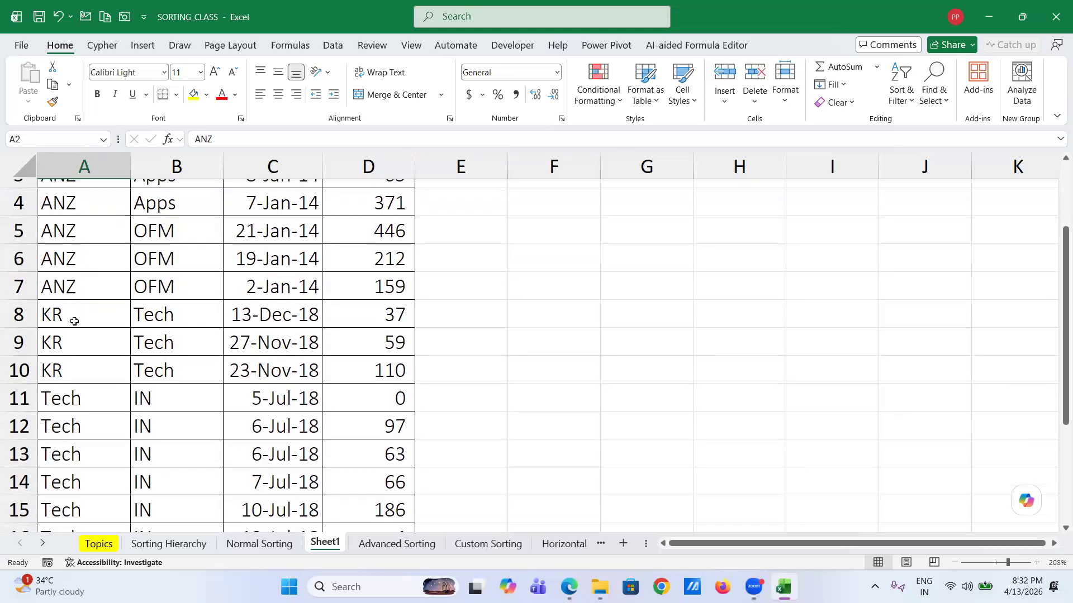
scroll(70, 368, down, 1)
scroll(65, 413, down, 2)
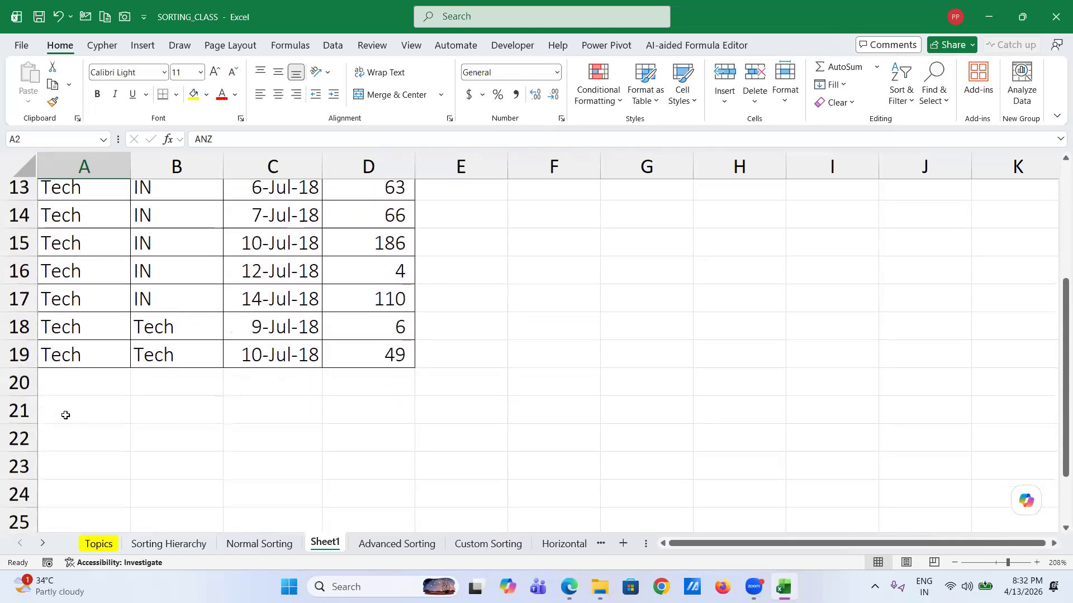
scroll(72, 408, up, 4)
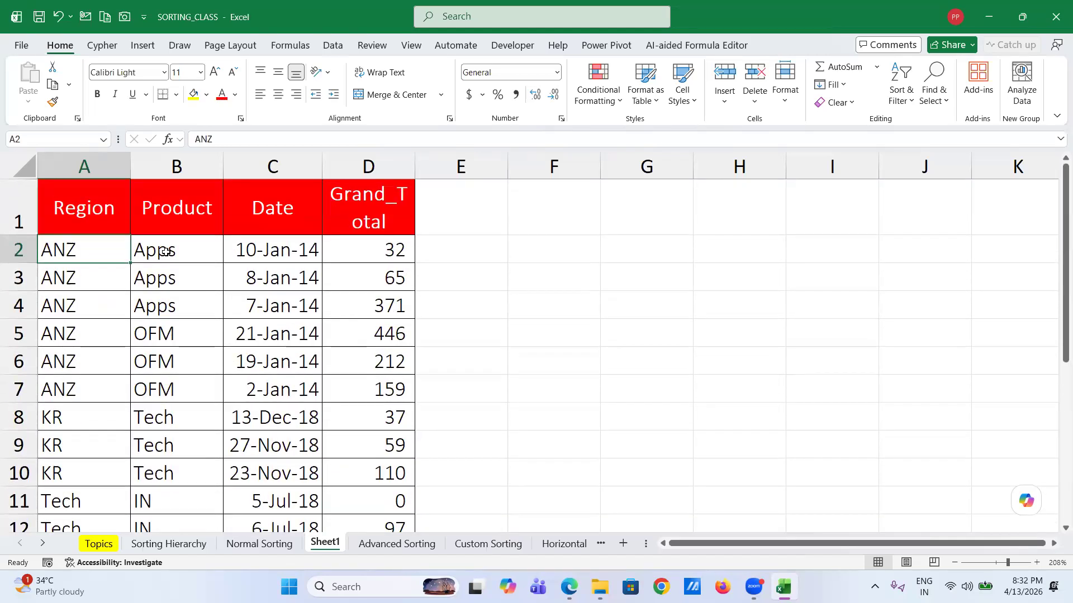
- Re-sort the rows by Product (column B) A to Z, leaving the Tech rows last
click(166, 251)
right_click(167, 256)
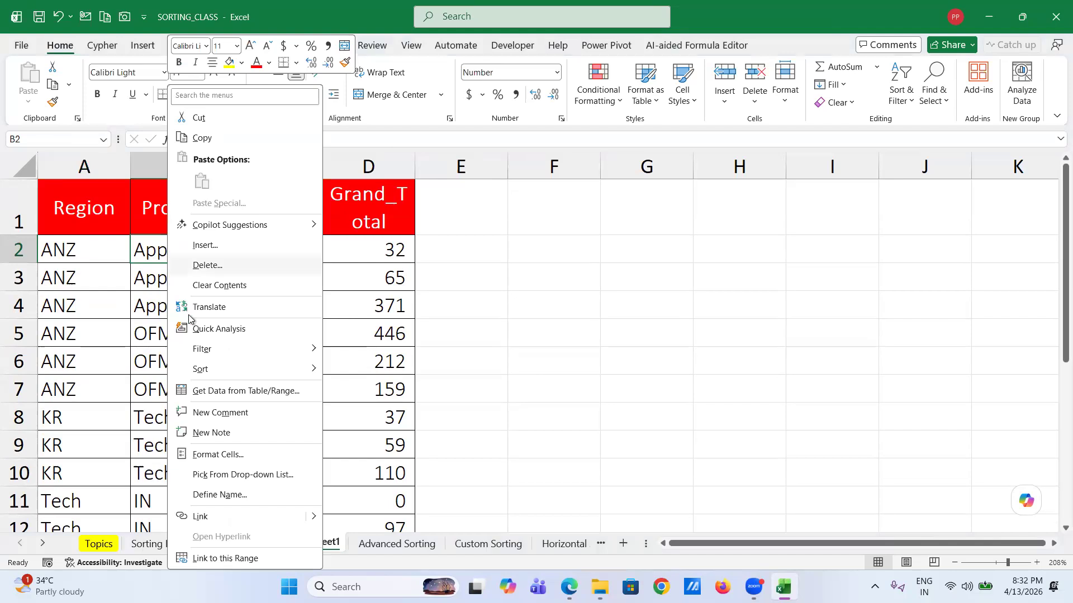
mouse_move(323, 373)
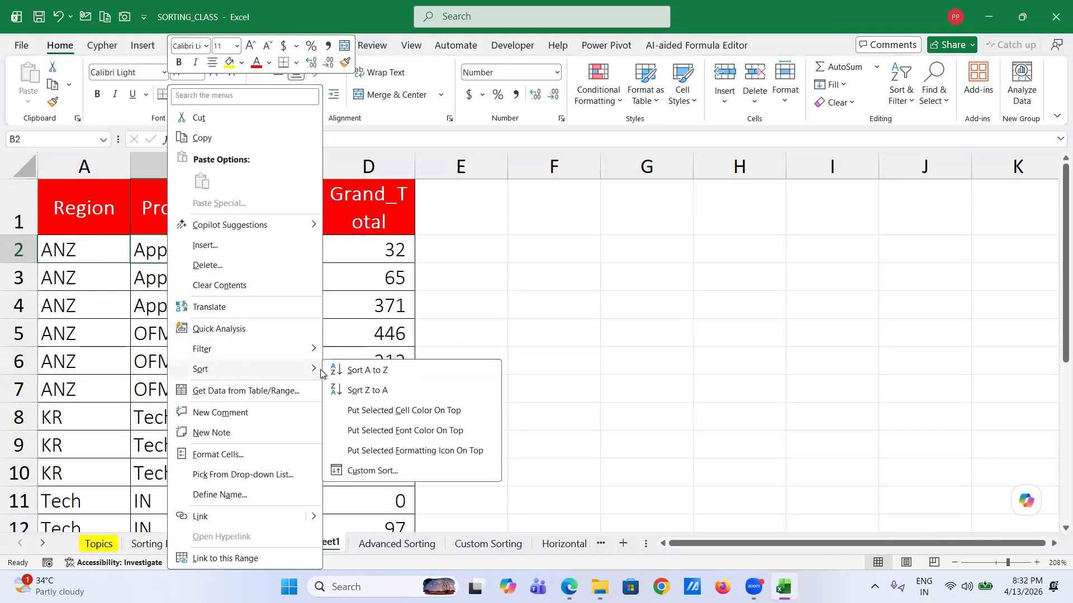
click(366, 377)
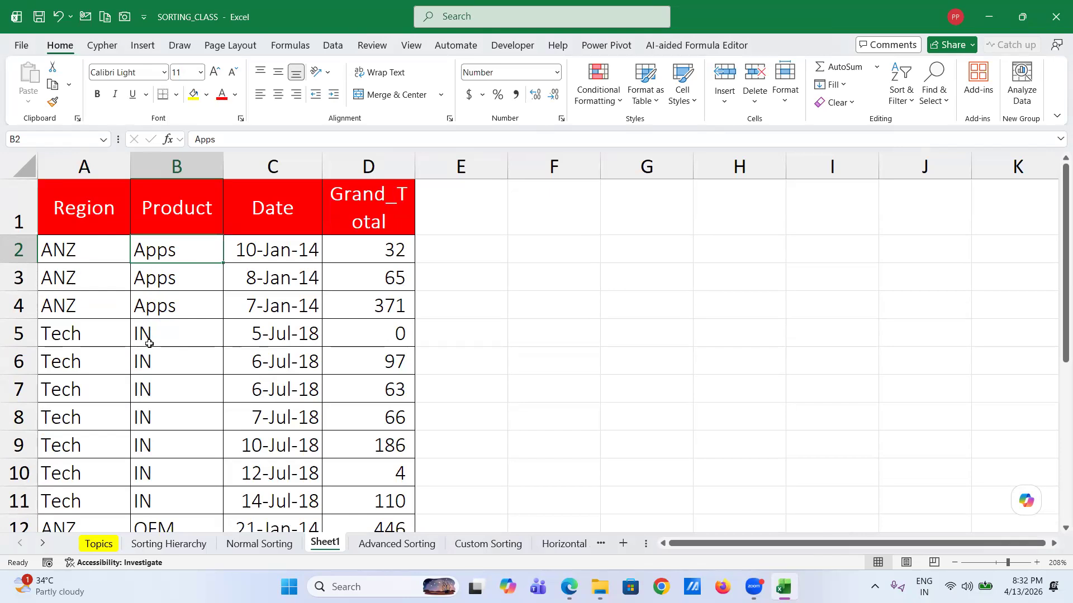
scroll(149, 344, down, 3)
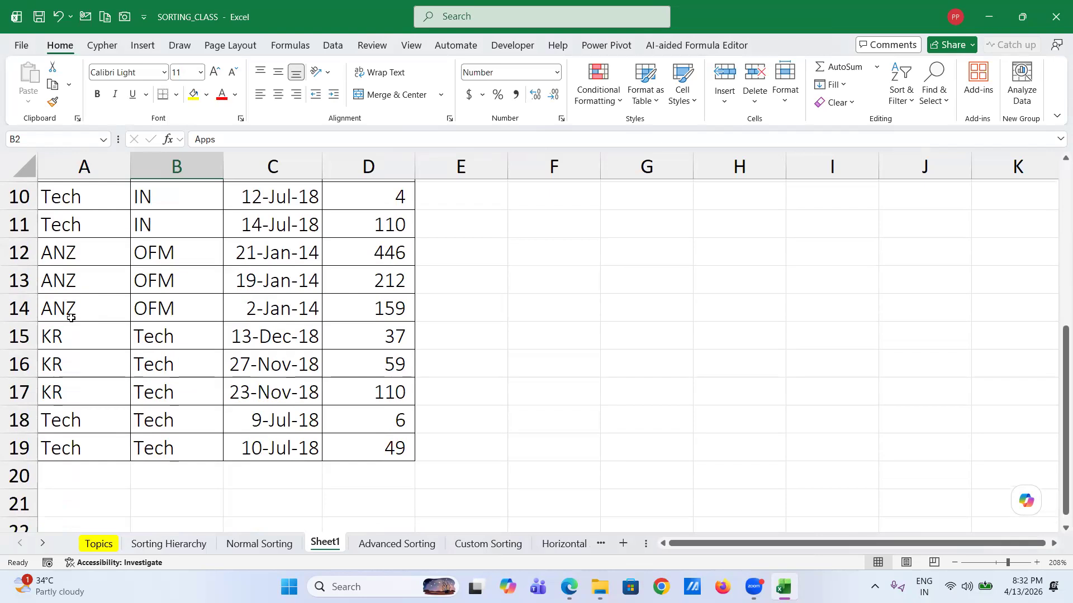
scroll(72, 318, up, 3)
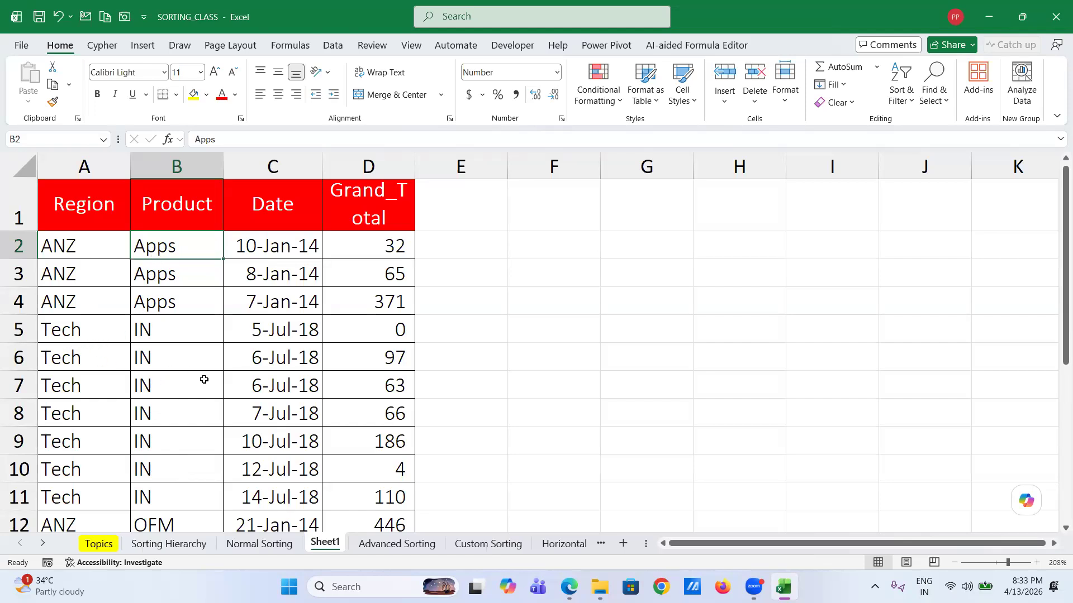
scroll(176, 438, down, 2)
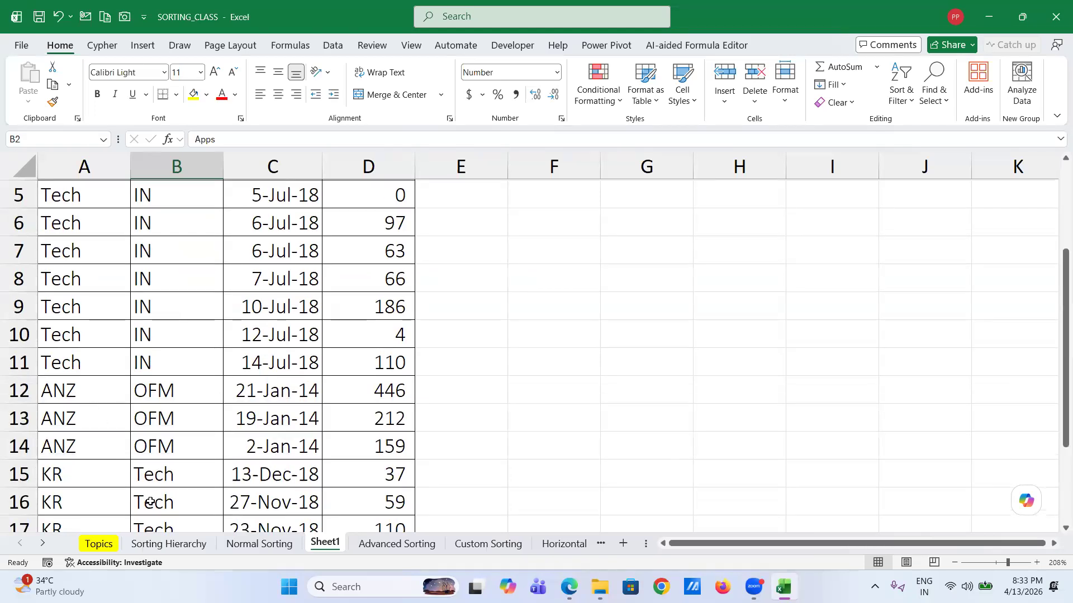
scroll(150, 502, down, 1)
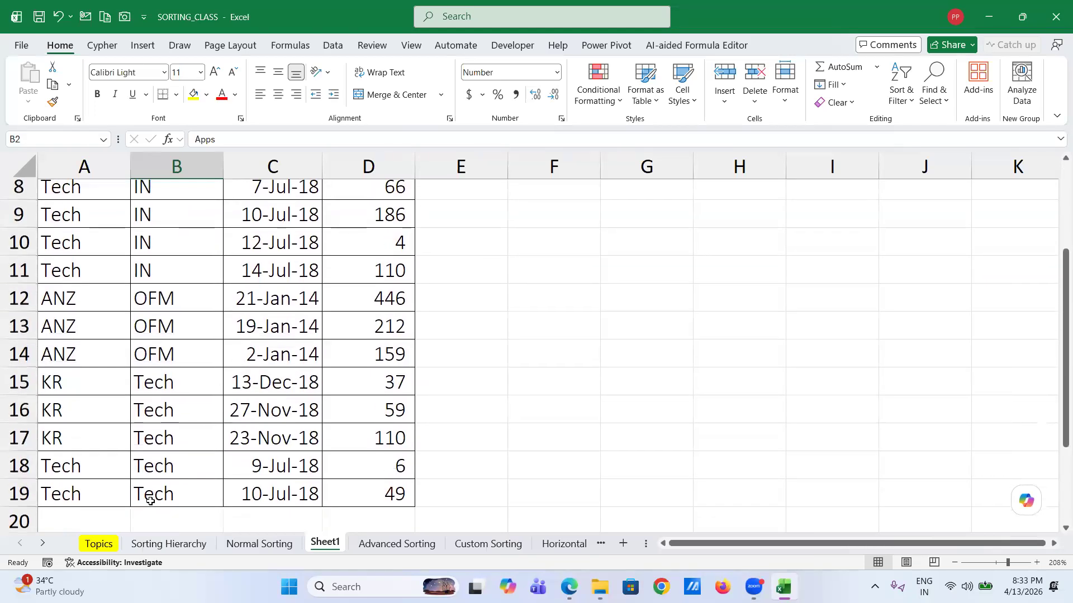
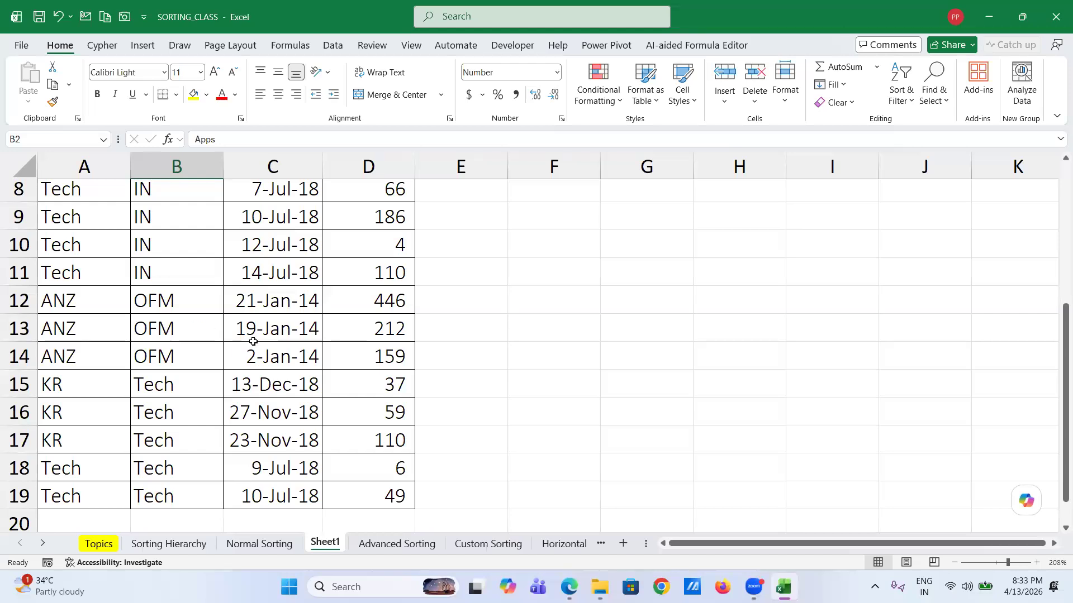
- Look over the Normal Sorting sheet's data list, jumping to the top of the Grand_Total column
scroll(252, 344, up, 3)
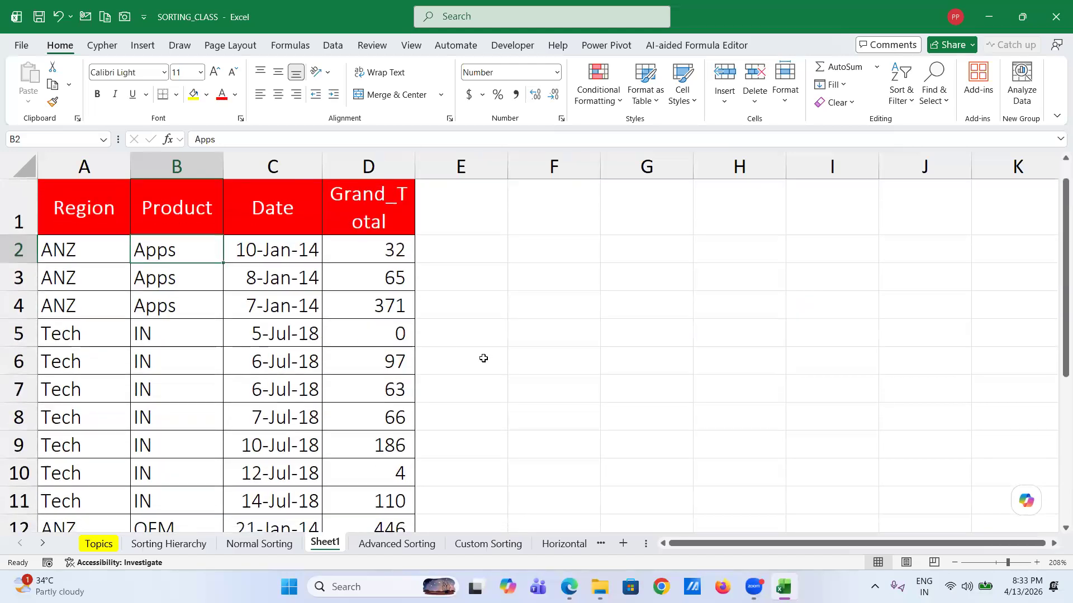
click(512, 363)
scroll(511, 363, down, 3)
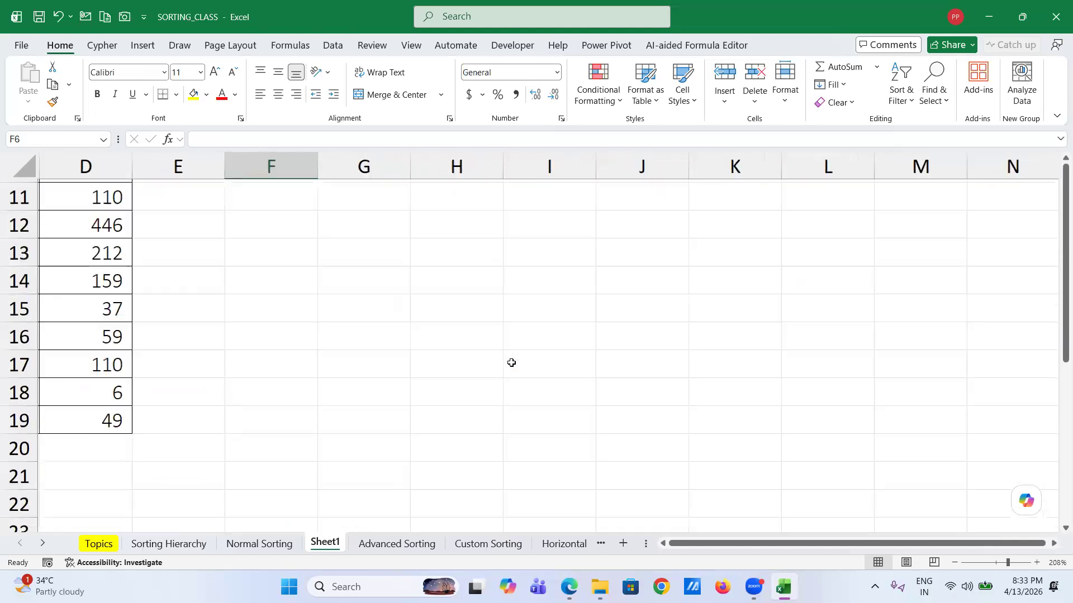
click(260, 545)
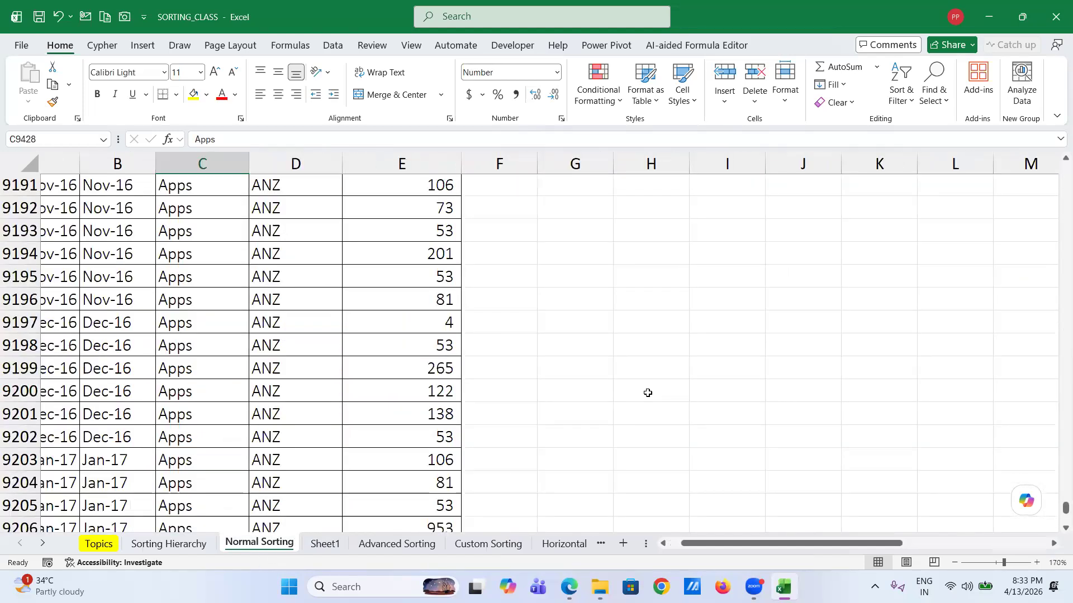
scroll(648, 393, right, 1)
scroll(407, 405, up, 15)
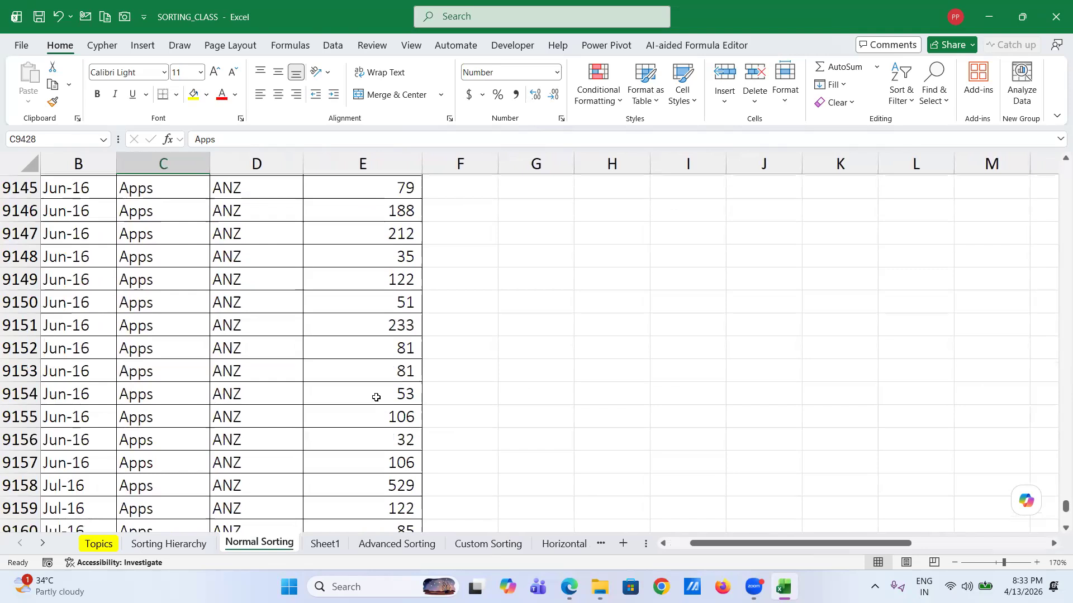
click(376, 398)
key(ctrl+Up)
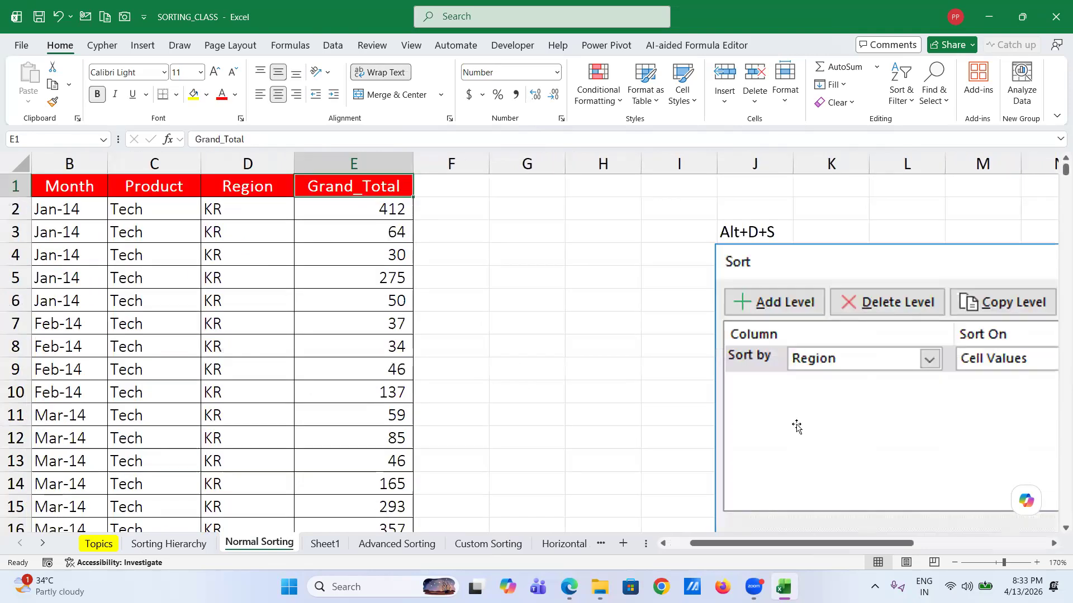
scroll(795, 425, right, 4)
scroll(795, 424, down, 1)
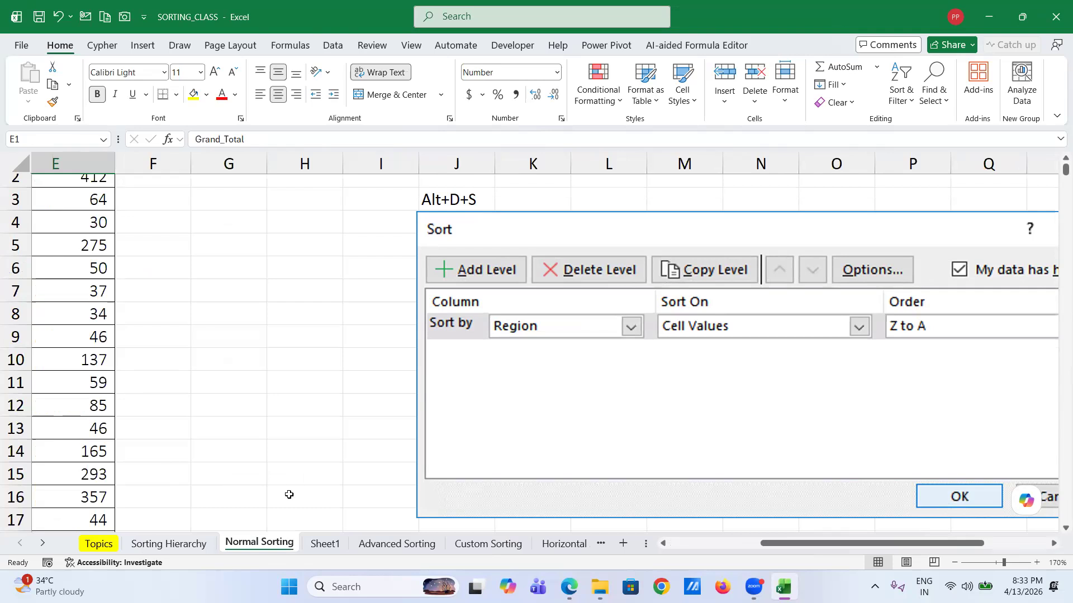
- Return to Sheet1 and select the table from Region header A1 to D19
key(ctrl+Page_Down)
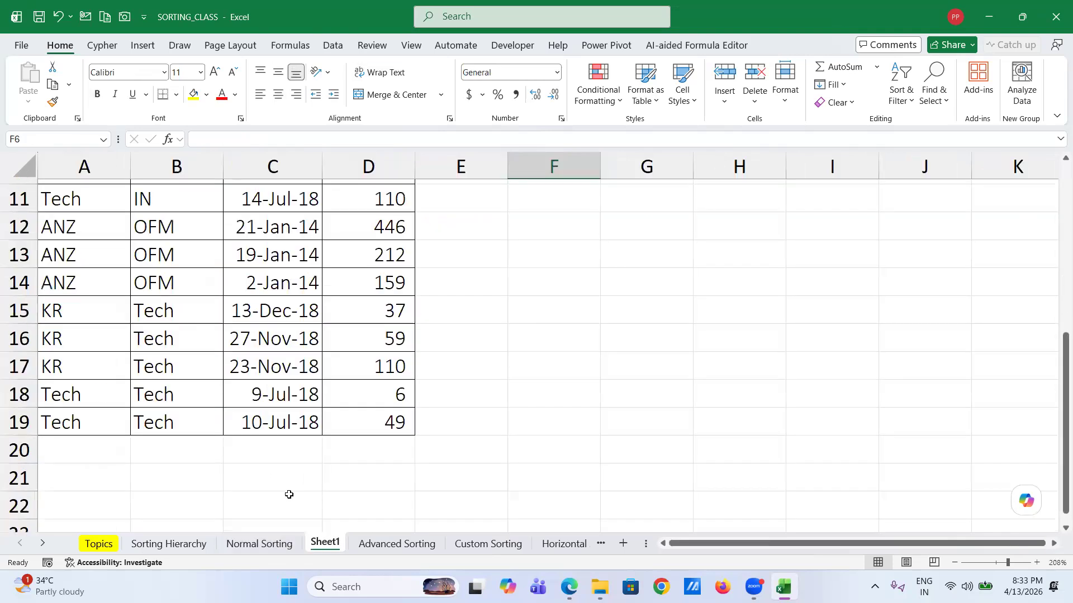
scroll(219, 364, up, 4)
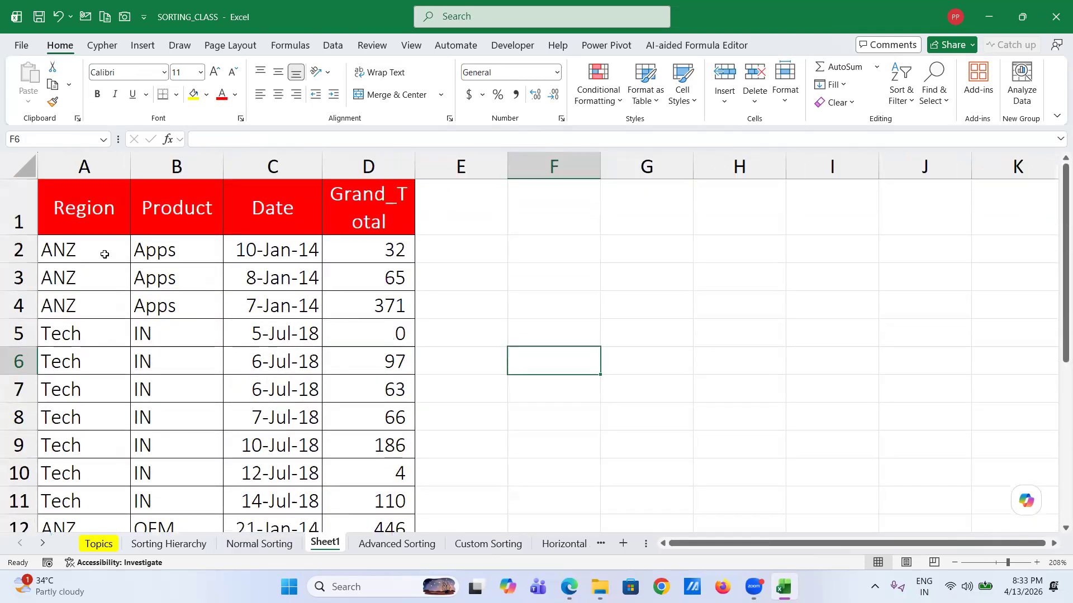
click(95, 248)
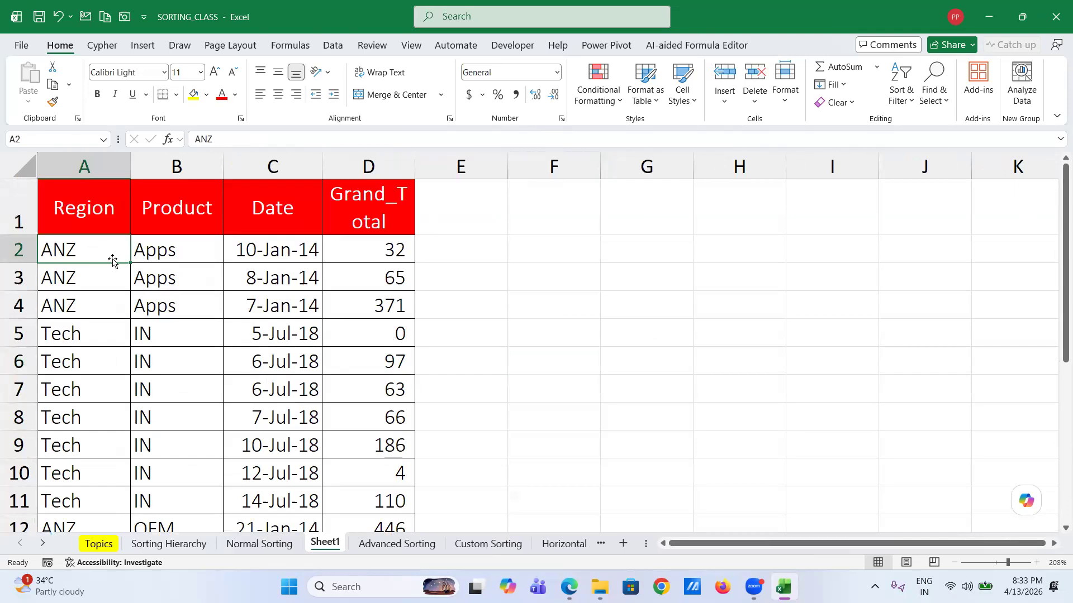
click(114, 222)
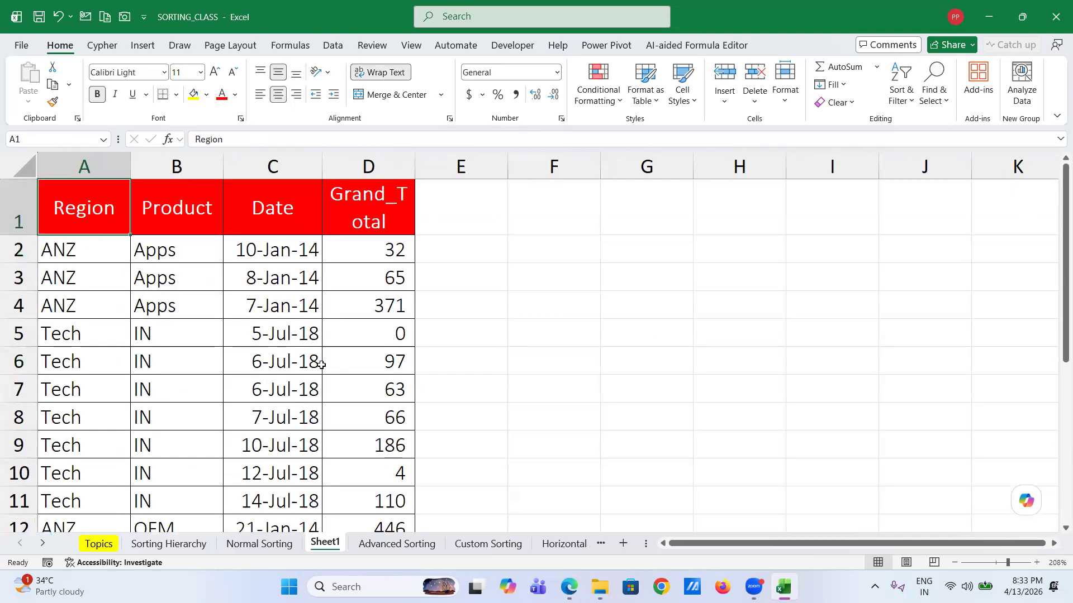
scroll(319, 363, down, 4)
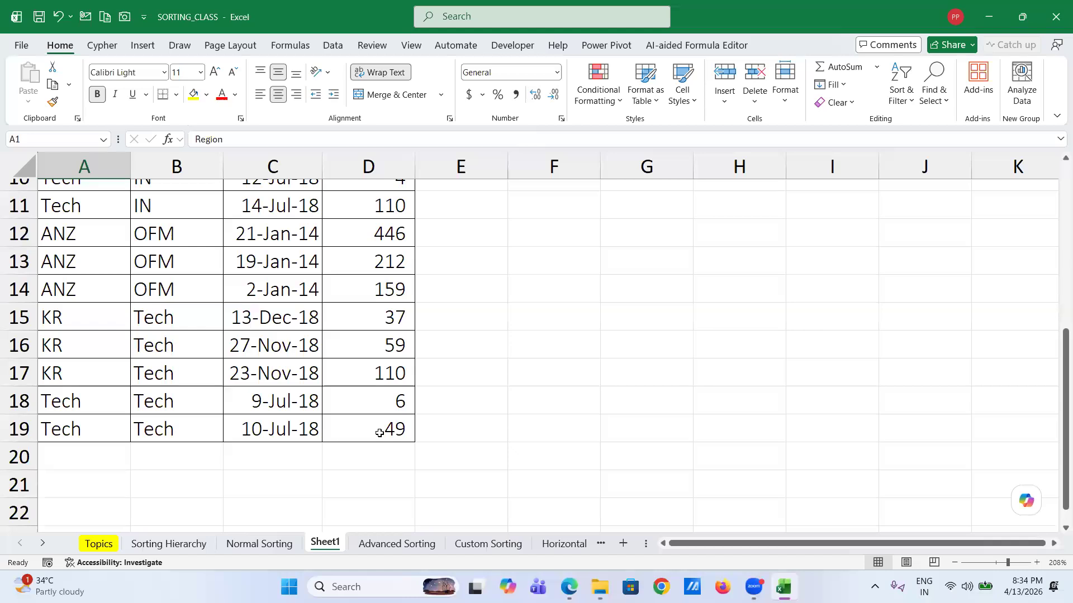
shift+click(385, 431)
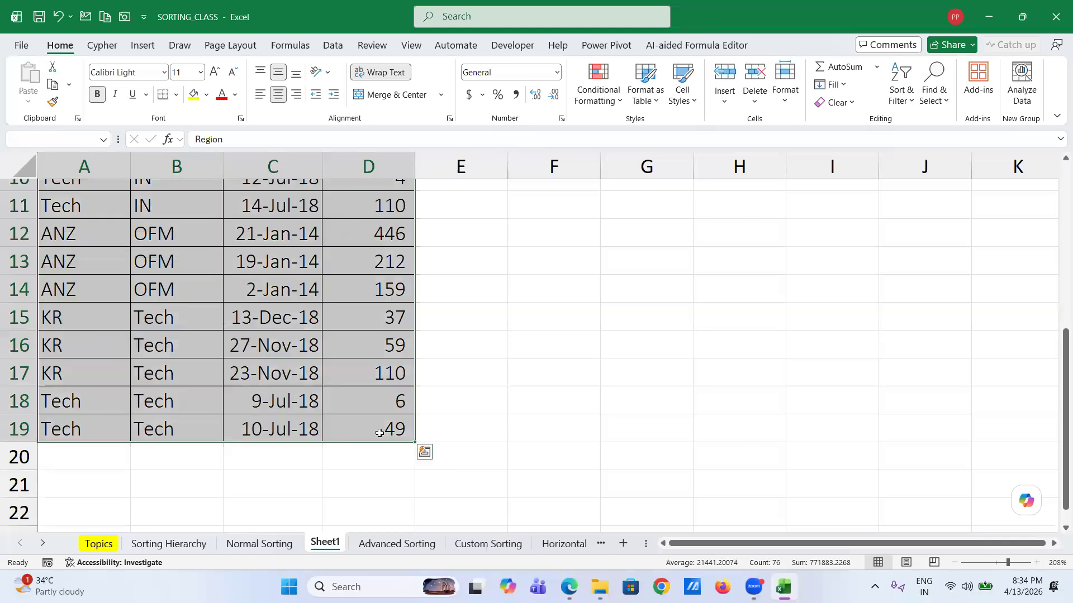
- Sort the selected table with two A to Z levels: Region first, then Product
key(alt+d)
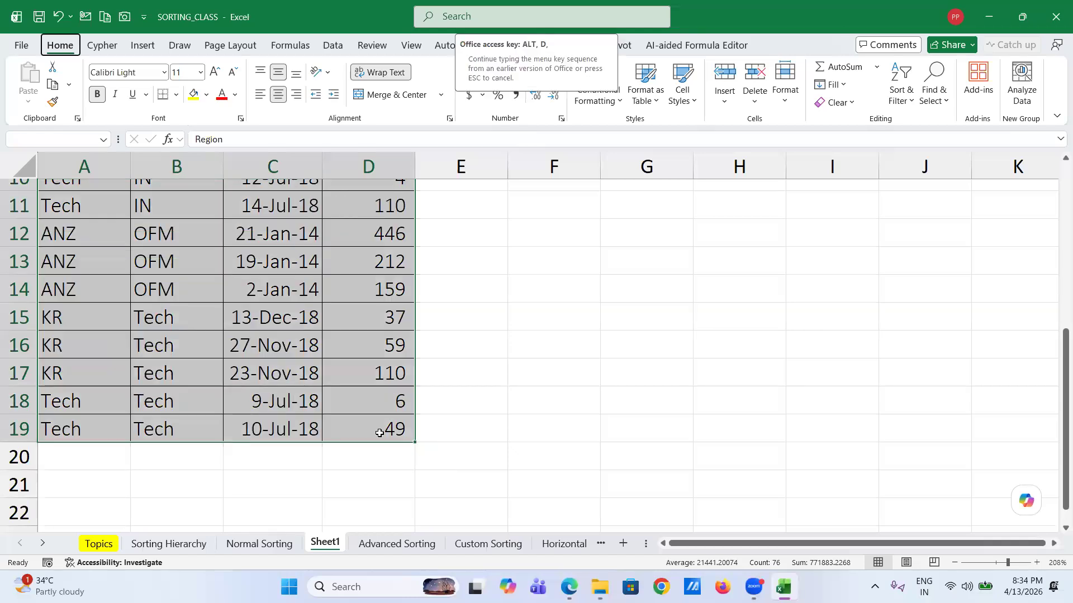
key(s)
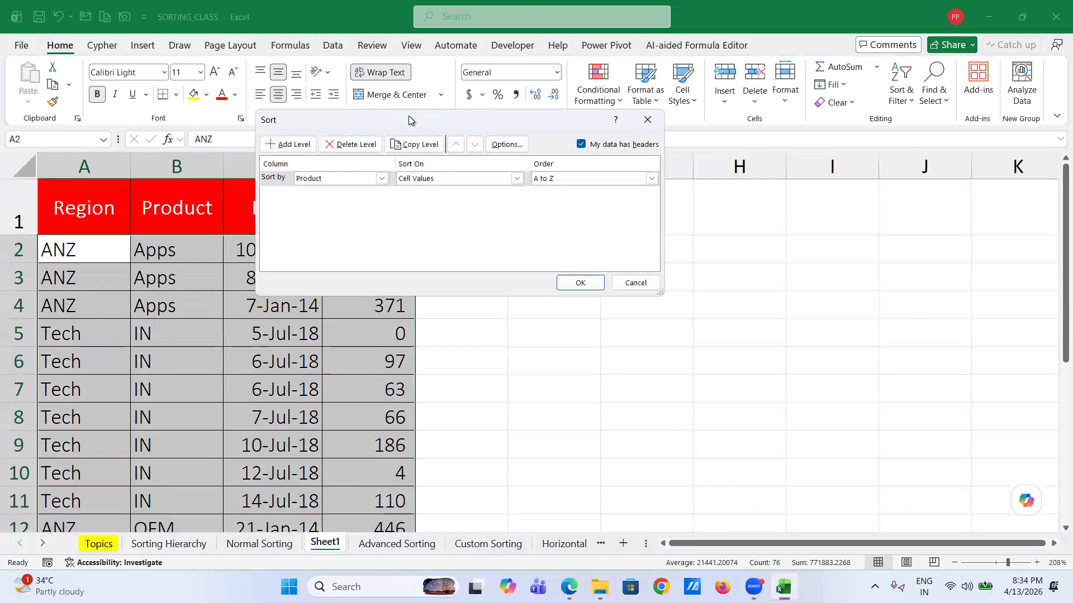
drag(409, 117, 557, 120)
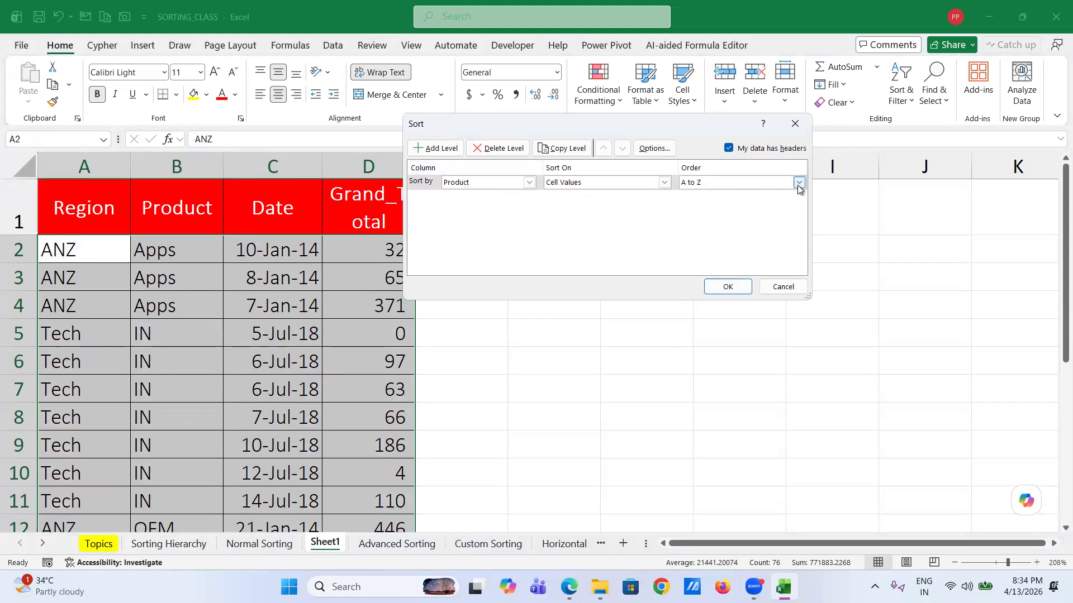
click(432, 149)
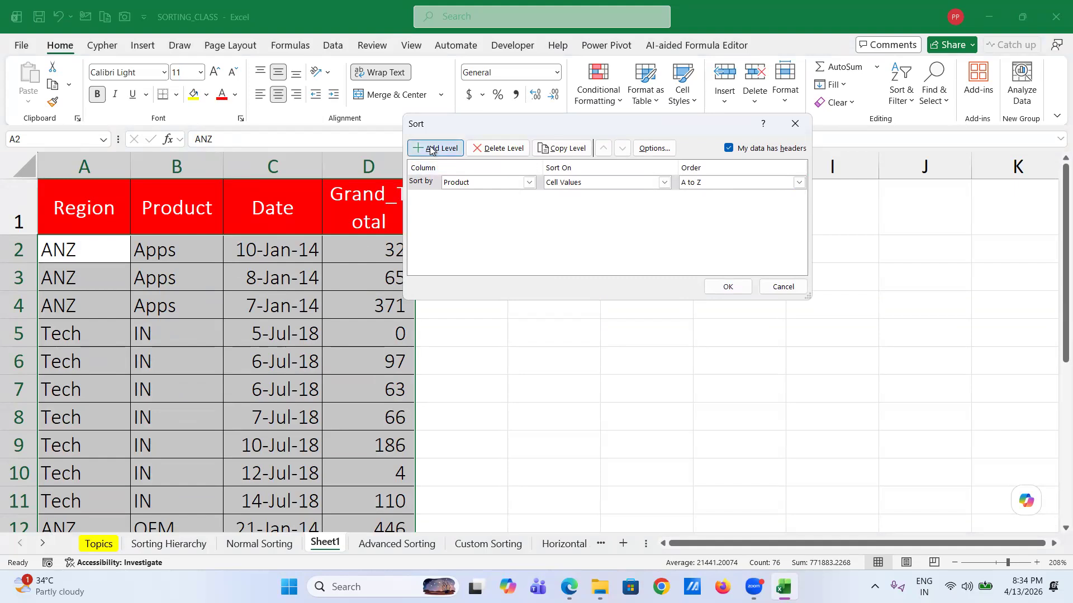
click(527, 183)
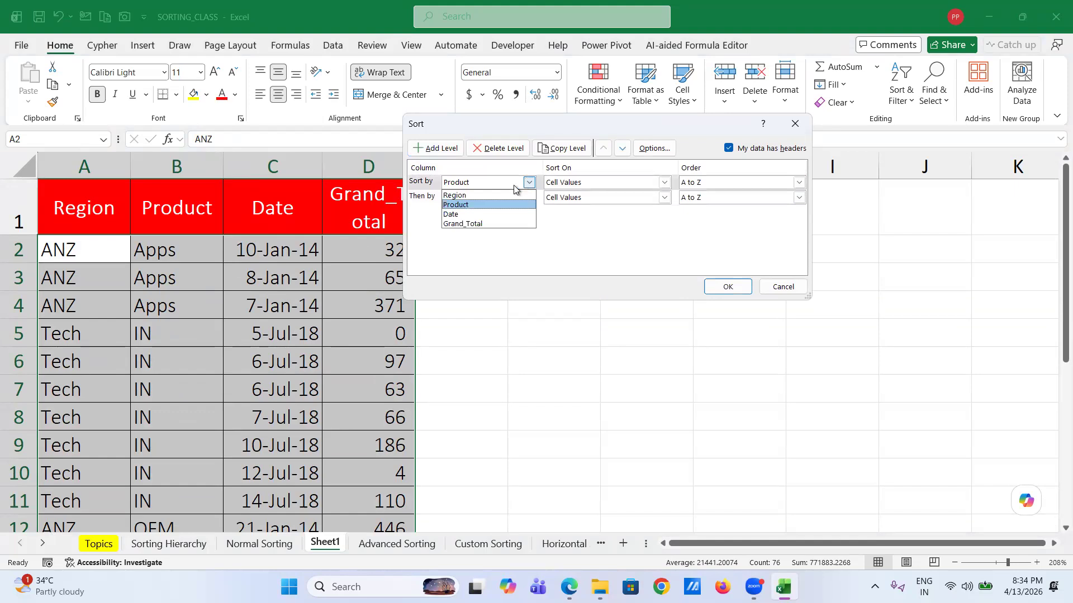
click(499, 195)
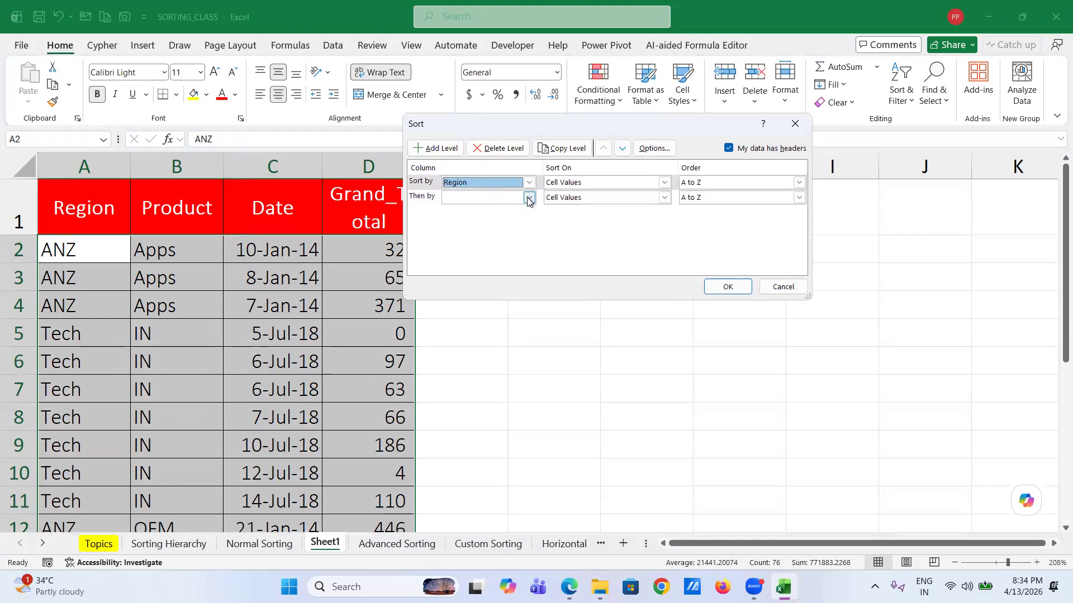
click(529, 198)
click(499, 220)
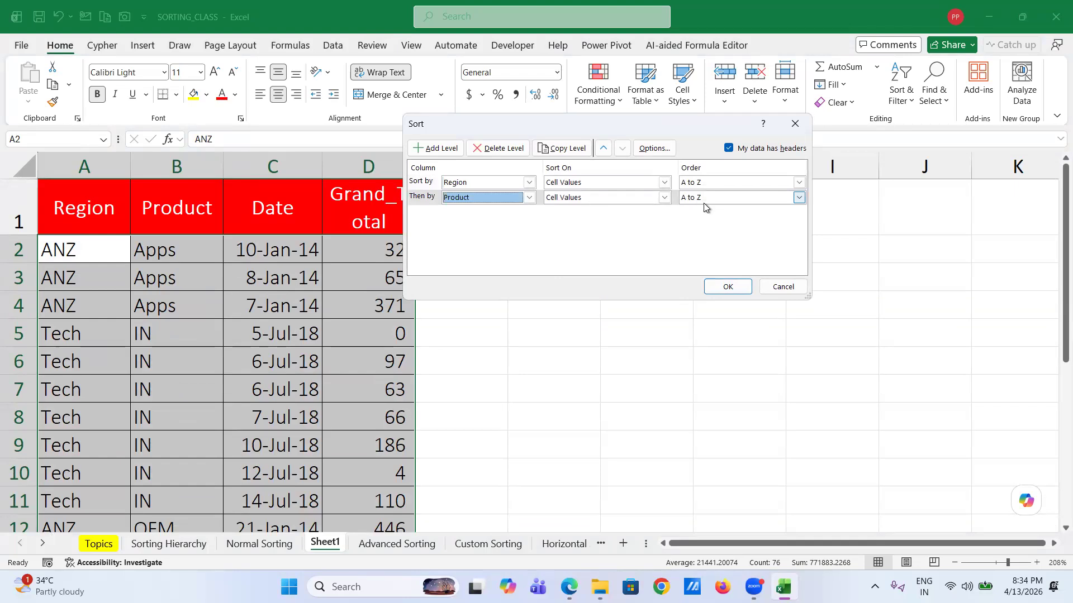
click(728, 287)
click(102, 272)
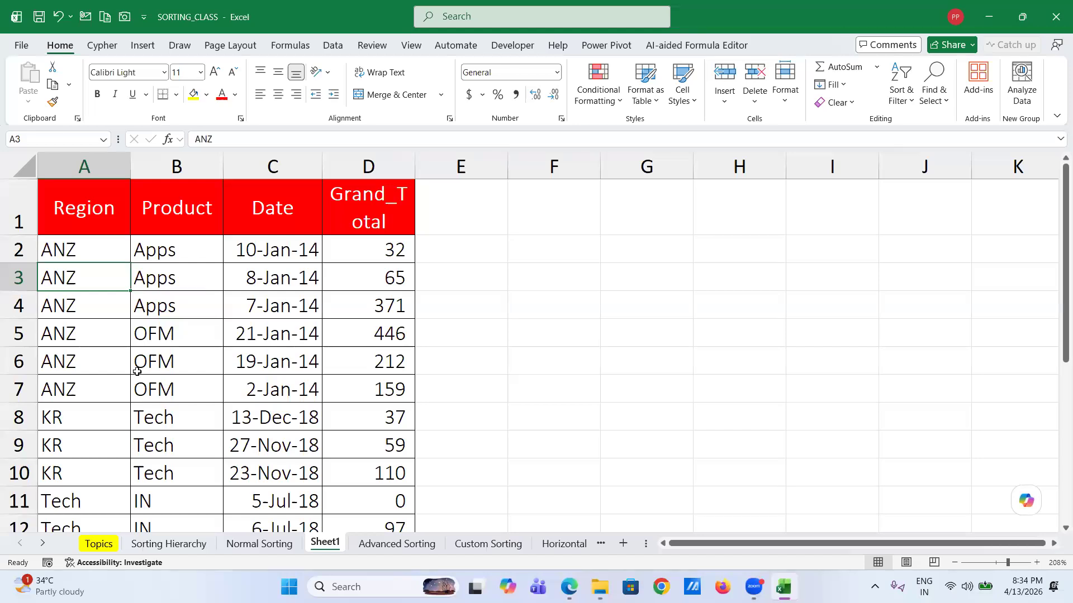
scroll(73, 400, down, 1)
scroll(73, 400, down, 3)
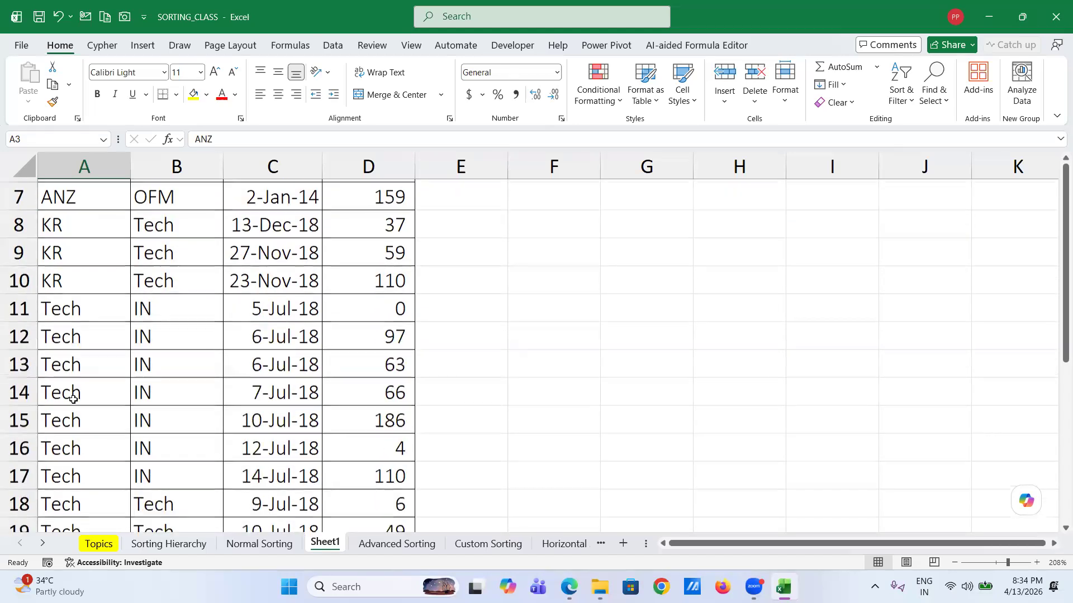
scroll(73, 400, up, 4)
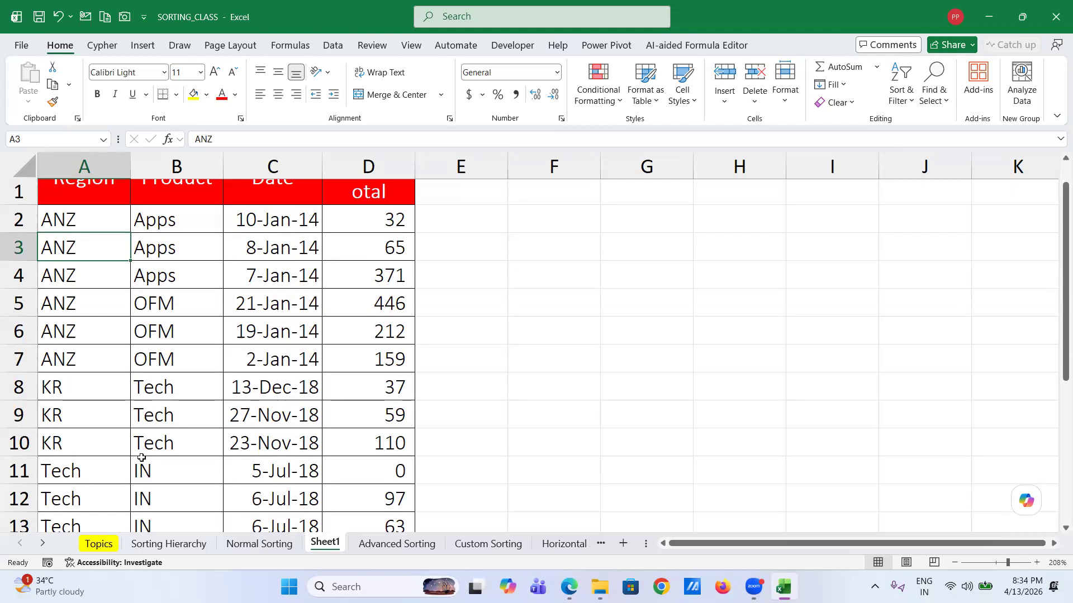
scroll(142, 458, down, 2)
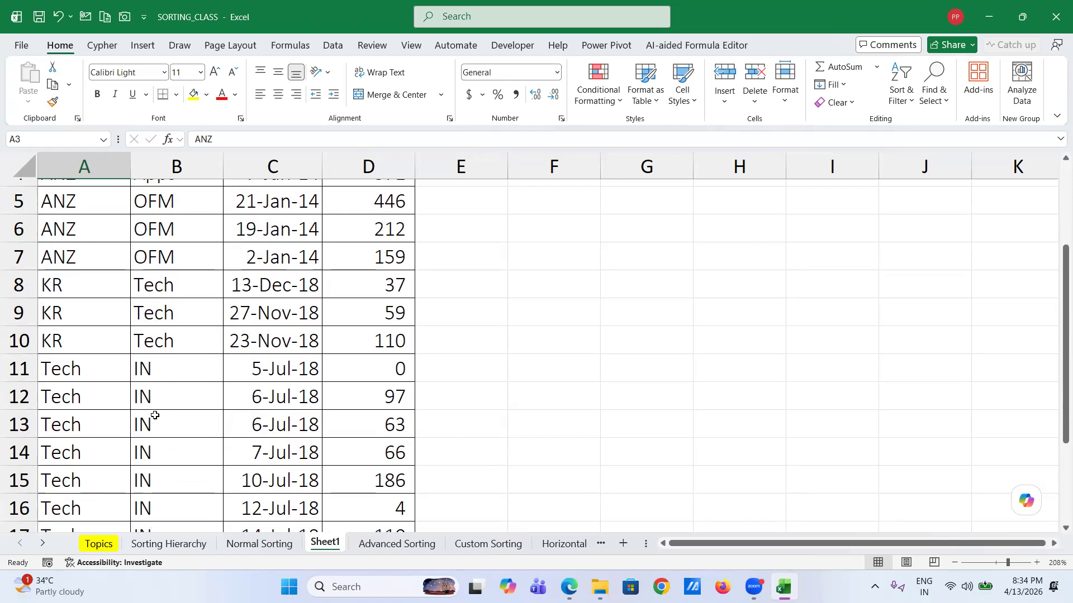
- Set Product cells B9 to IN, B10 to OFM and B13 to OFM
click(164, 313)
text(IN)
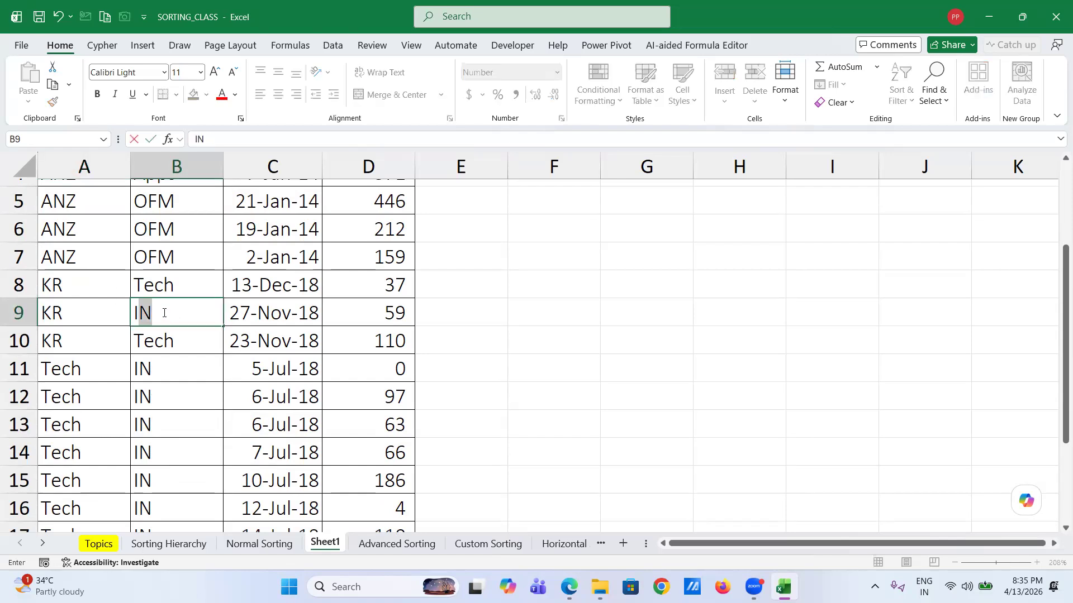
key(Return)
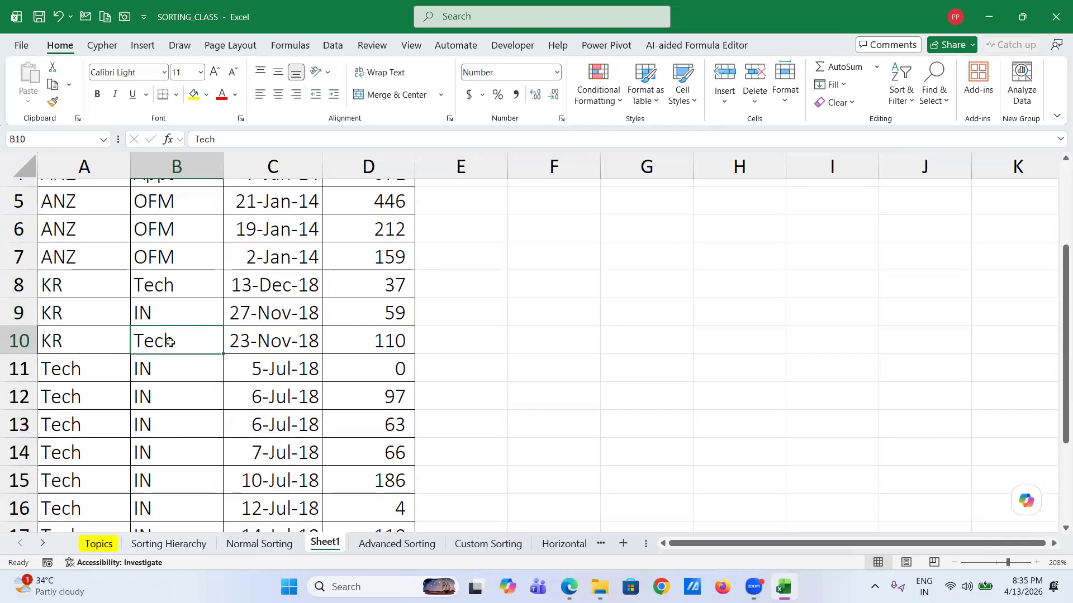
scroll(170, 342, down, 2)
scroll(170, 342, up, 2)
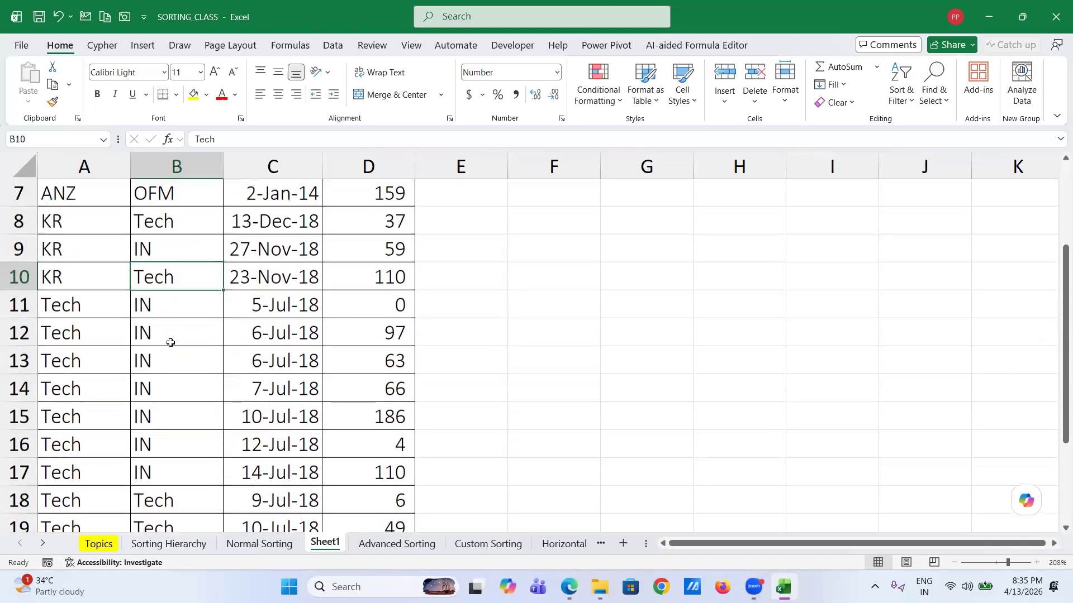
text(OFM)
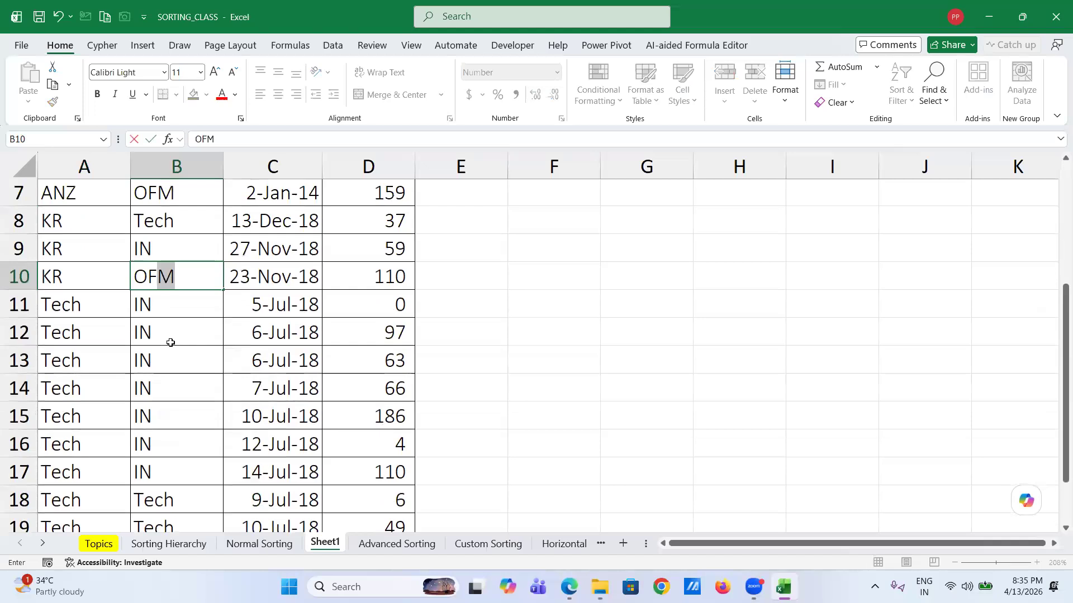
key(Return)
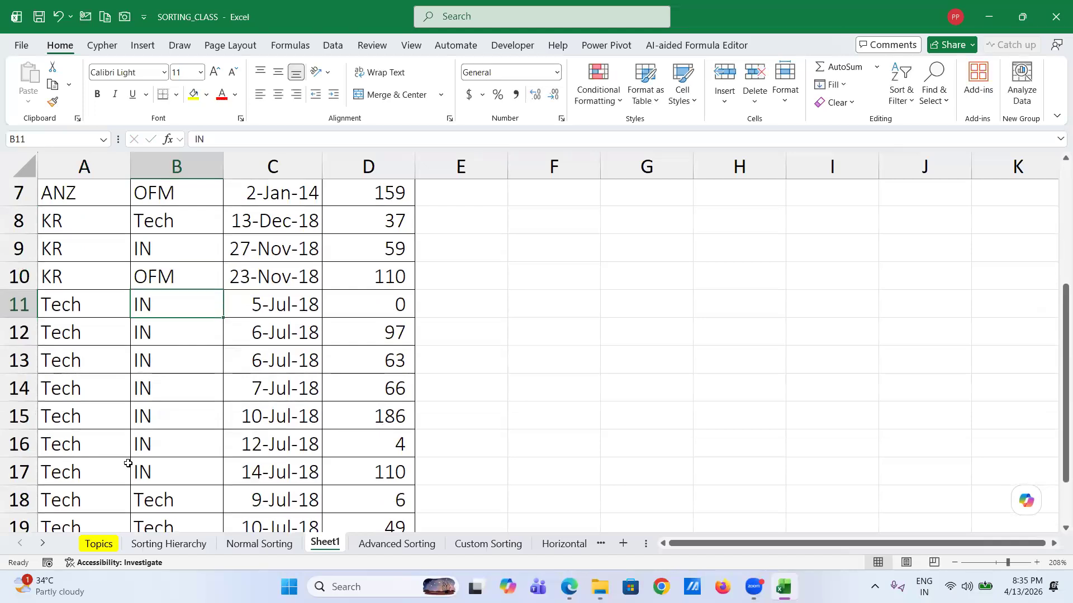
click(164, 356)
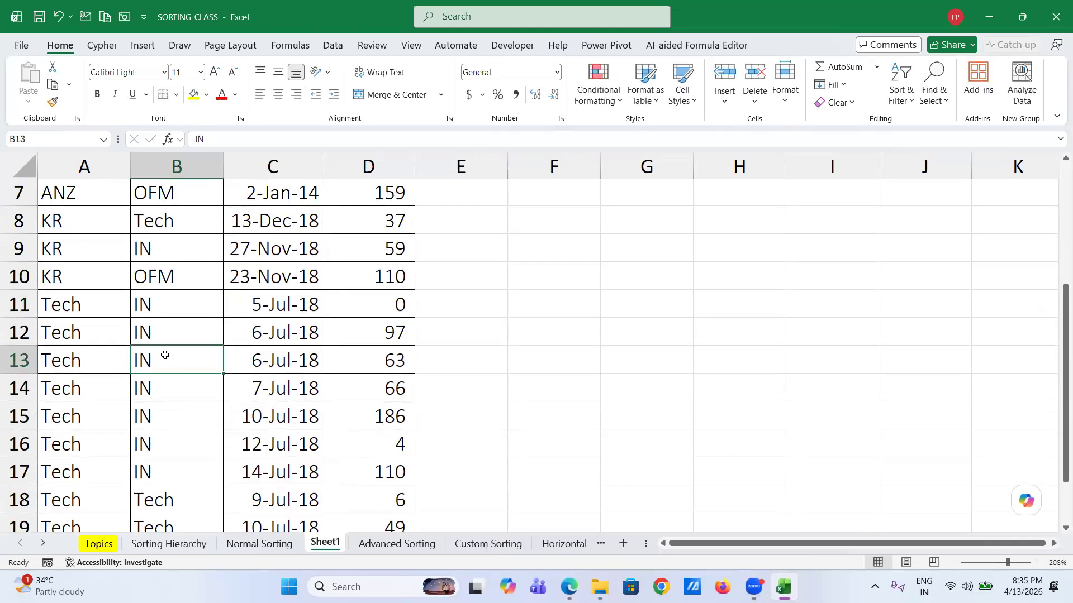
text(OF)
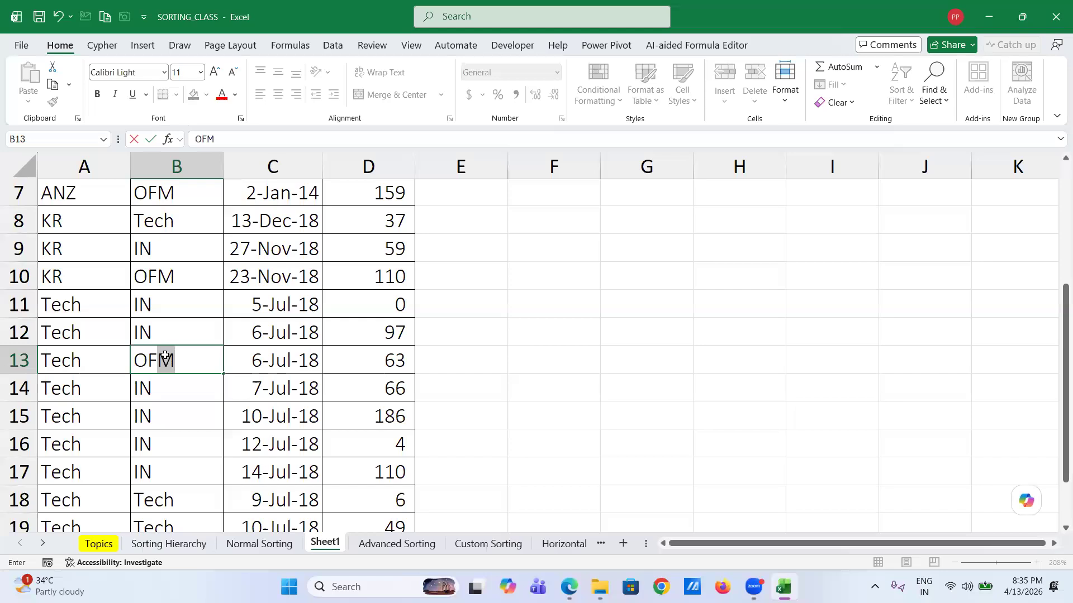
key(Return)
key(Return)
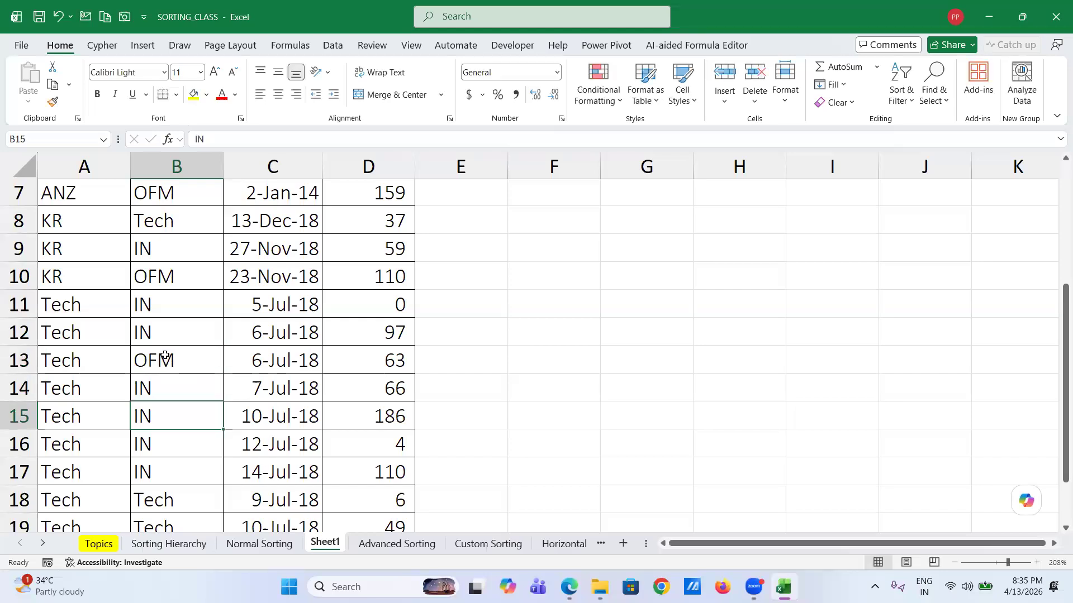
- Change Product cell B15 to Tech and B16 to Apps
text(Tech)
key(Return)
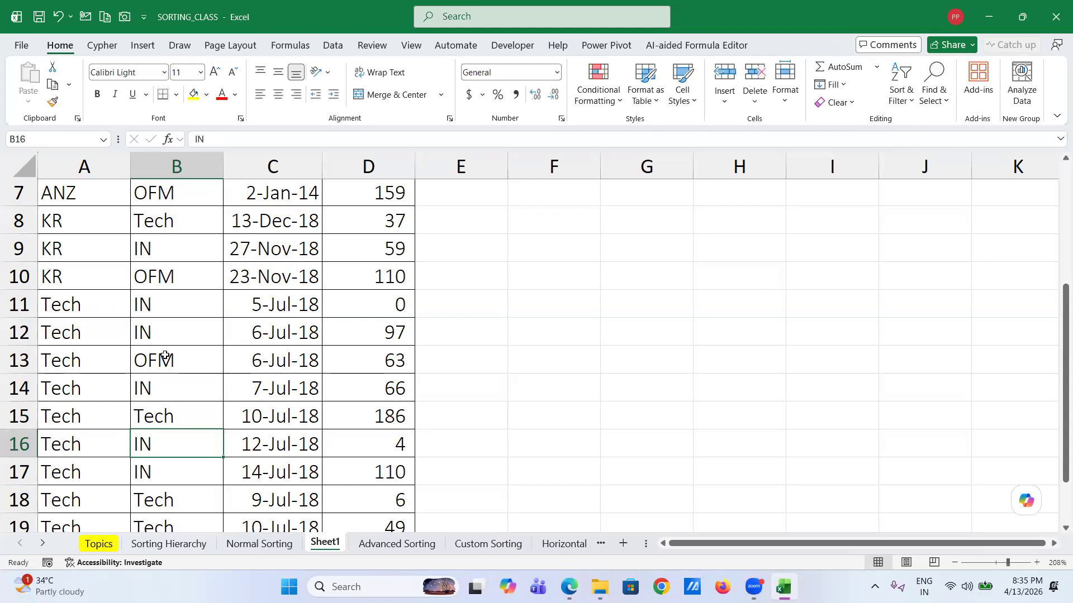
scroll(165, 355, down, 1)
scroll(165, 356, up, 3)
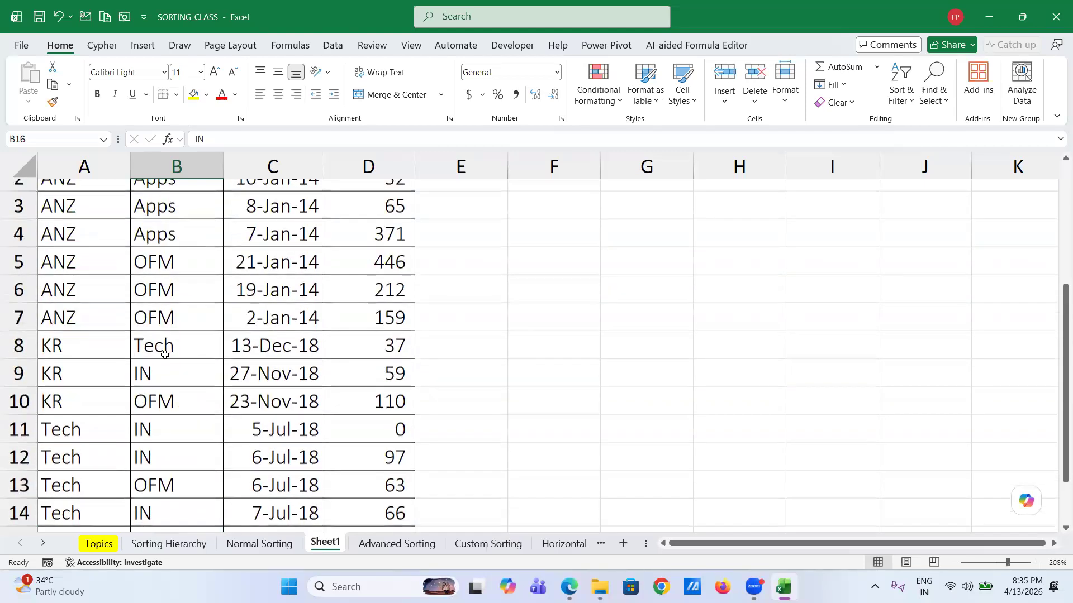
scroll(165, 355, down, 2)
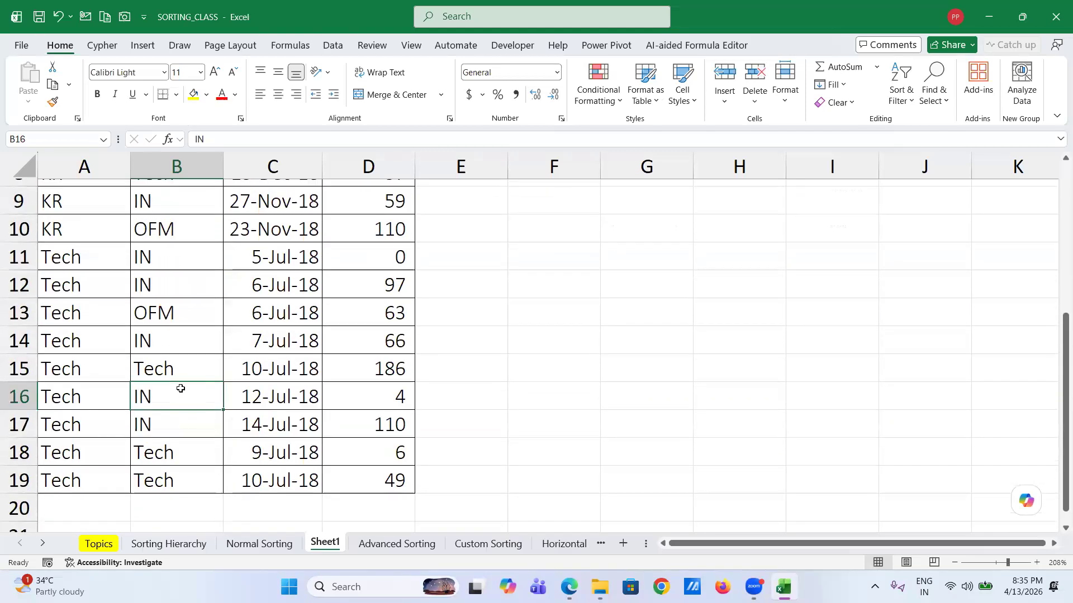
text(a)
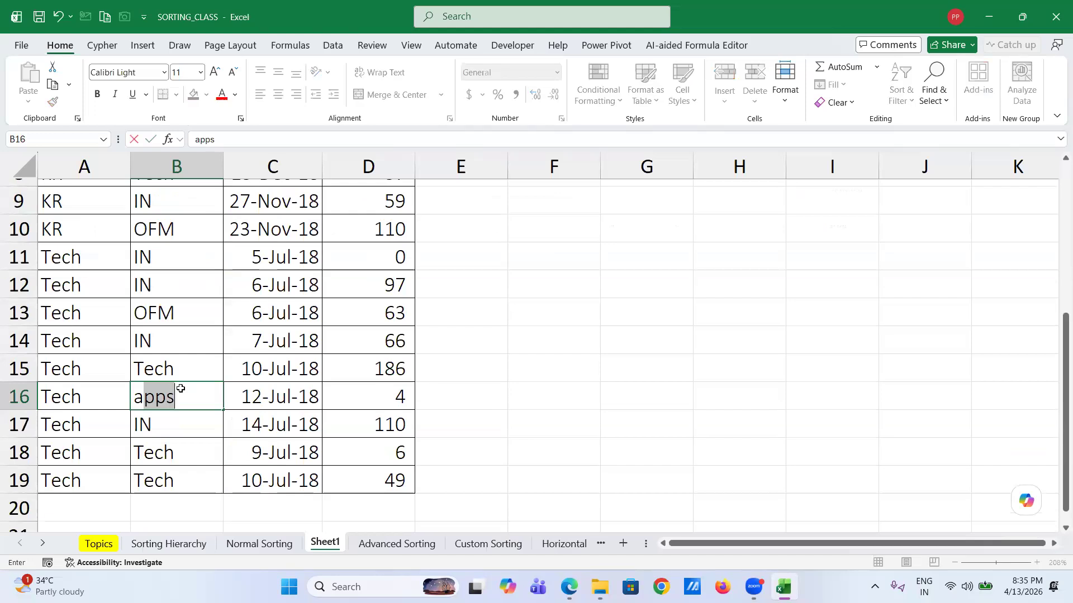
key(Return)
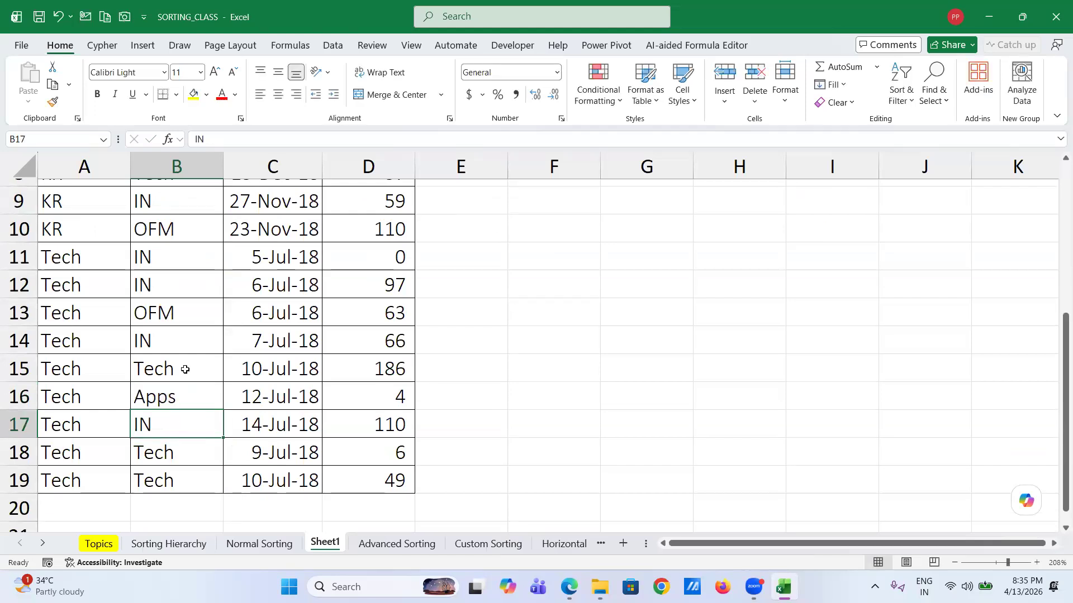
- Change Product cell B6 to Tech and B3 to IN
scroll(157, 433, up, 3)
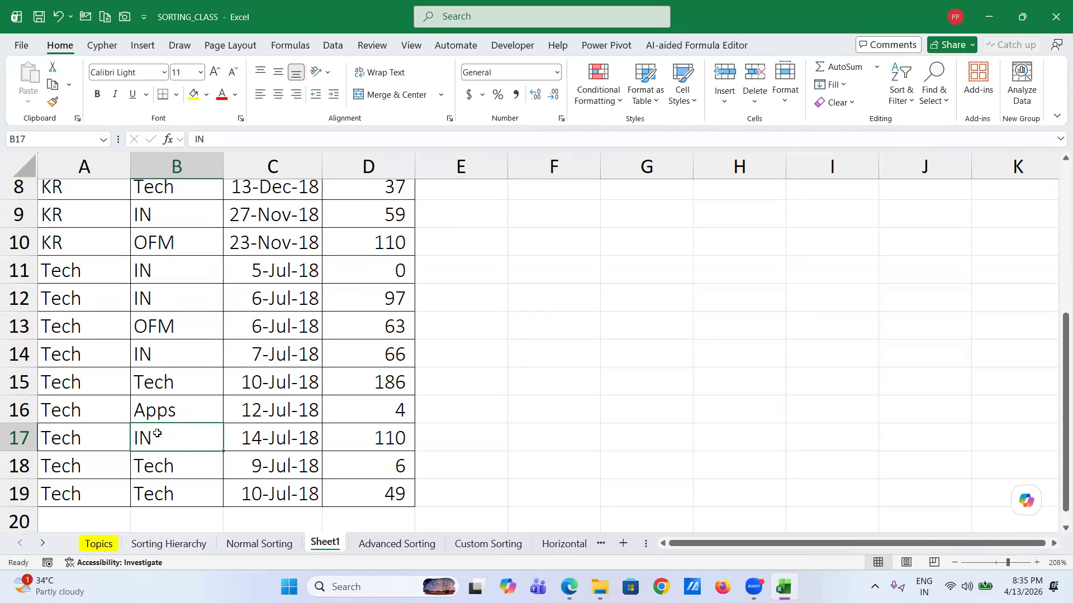
scroll(159, 276, up, 2)
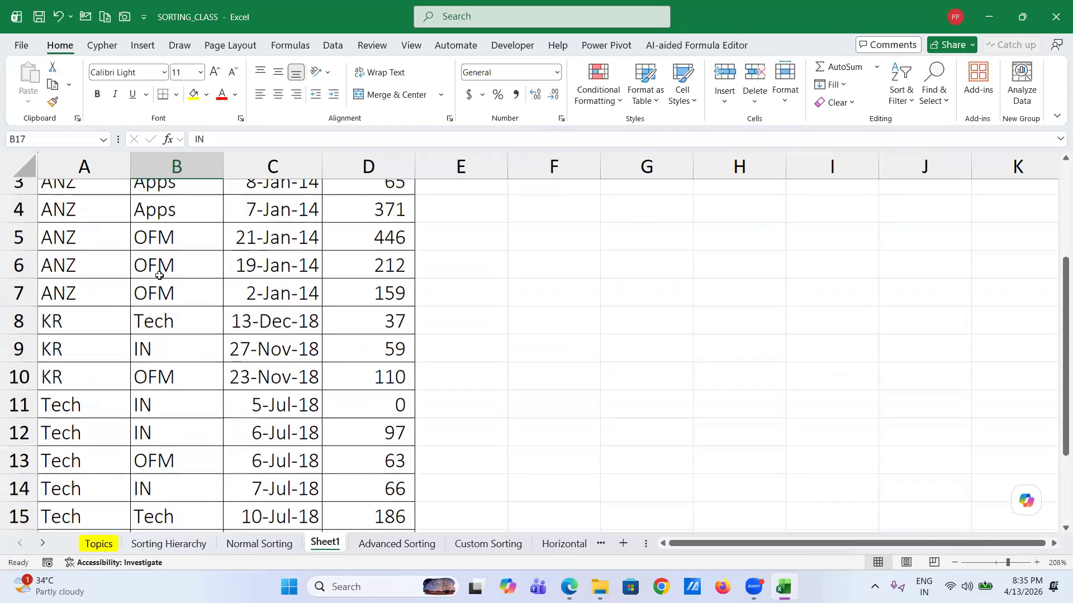
click(160, 349)
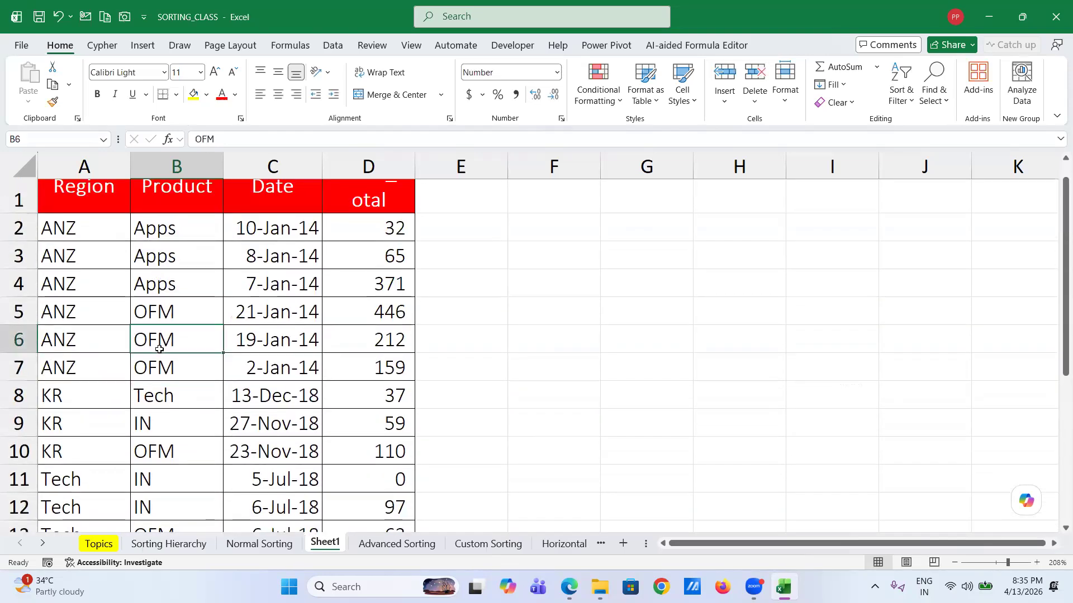
text(t)
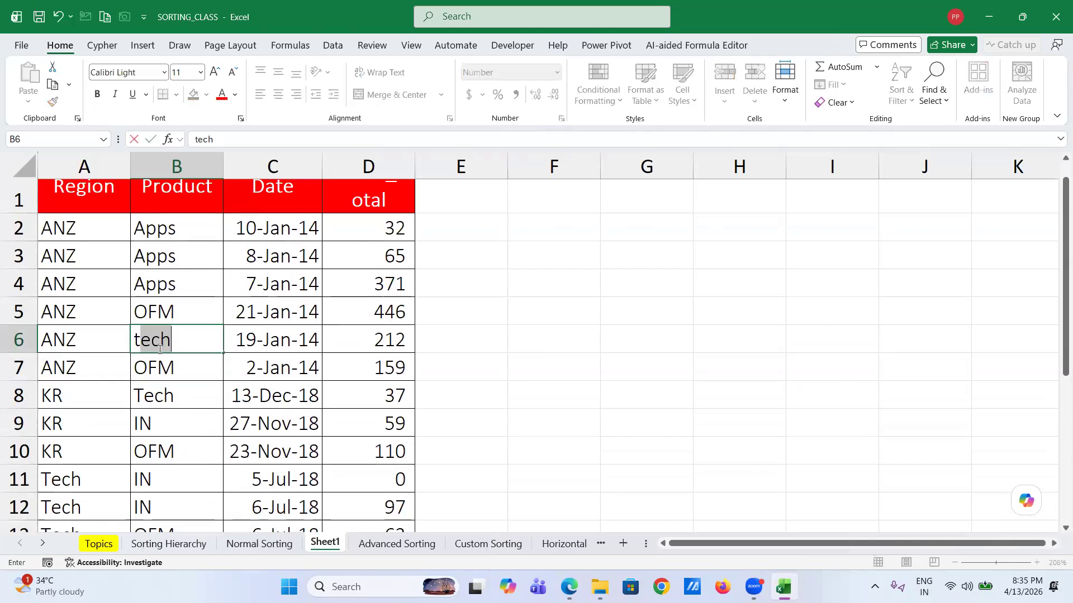
key(Return)
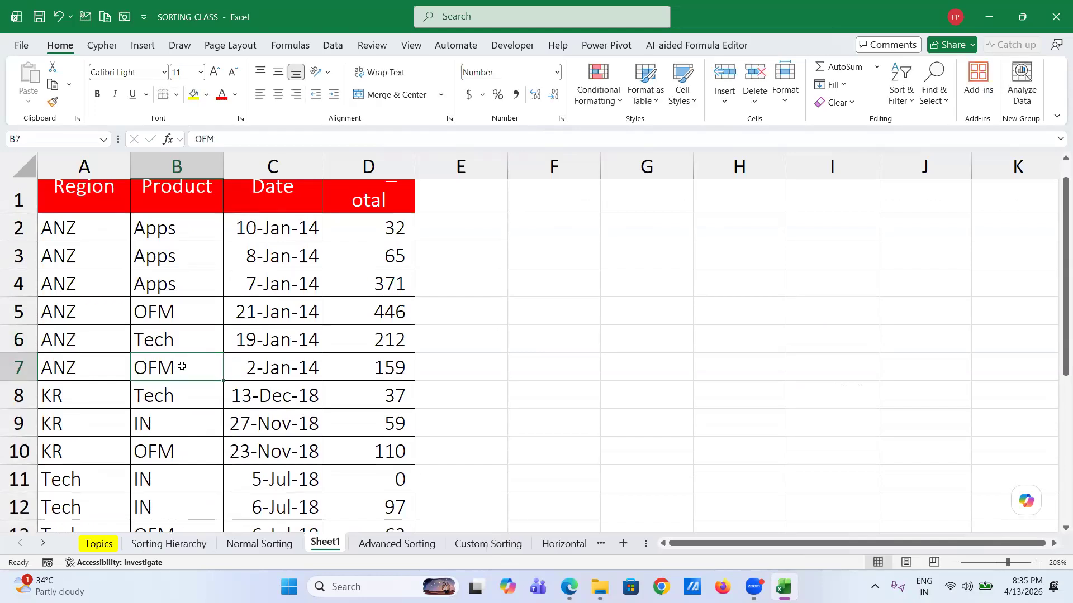
click(161, 259)
text(i)
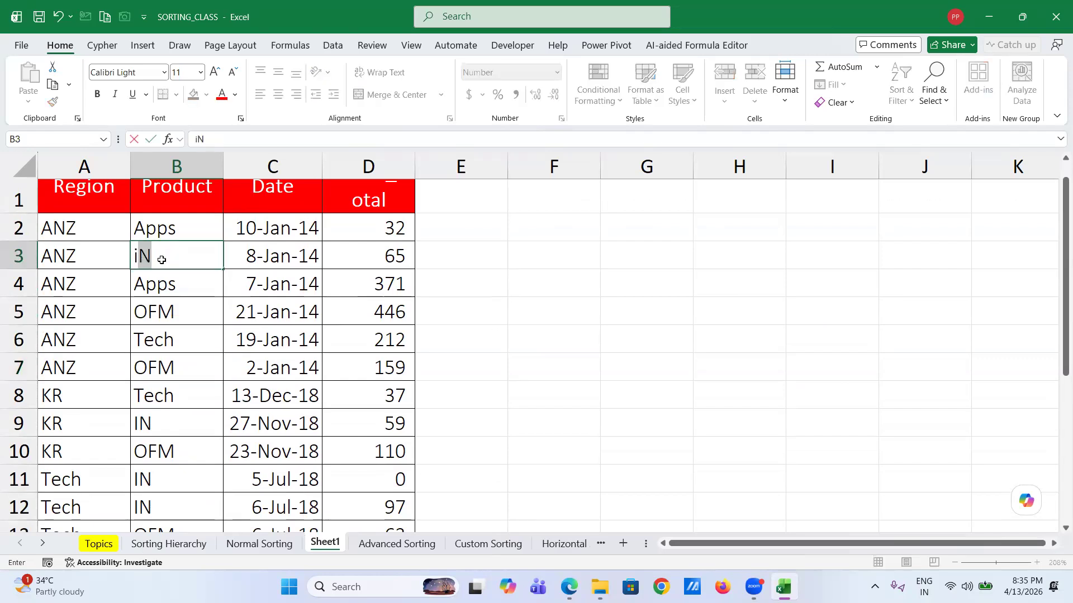
key(Return)
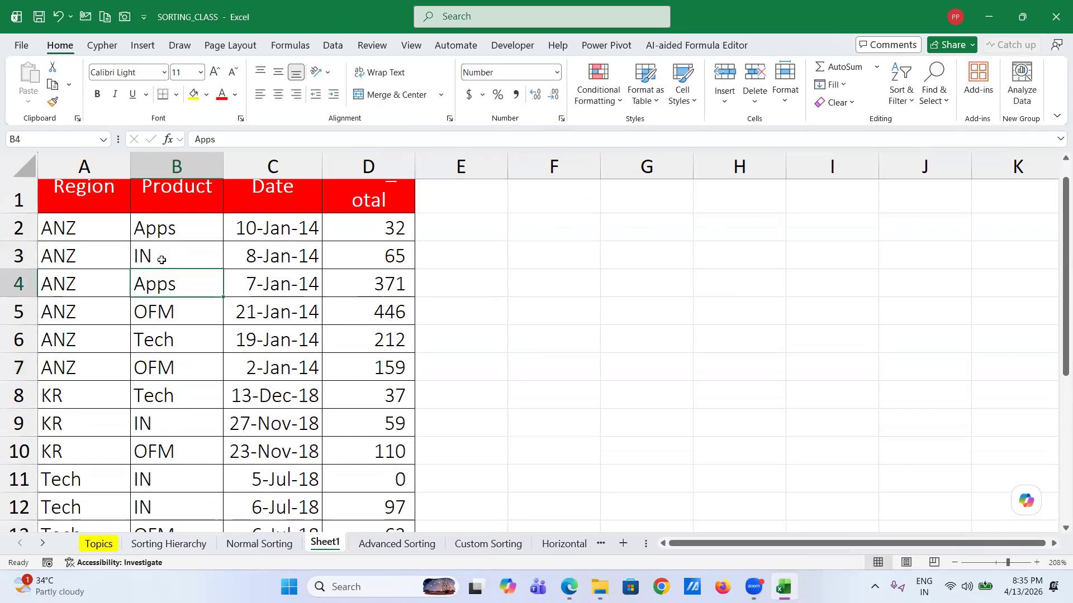
click(64, 224)
- Select A2:D19 and sort it by Region then Product, both A to Z
scroll(284, 324, down, 4)
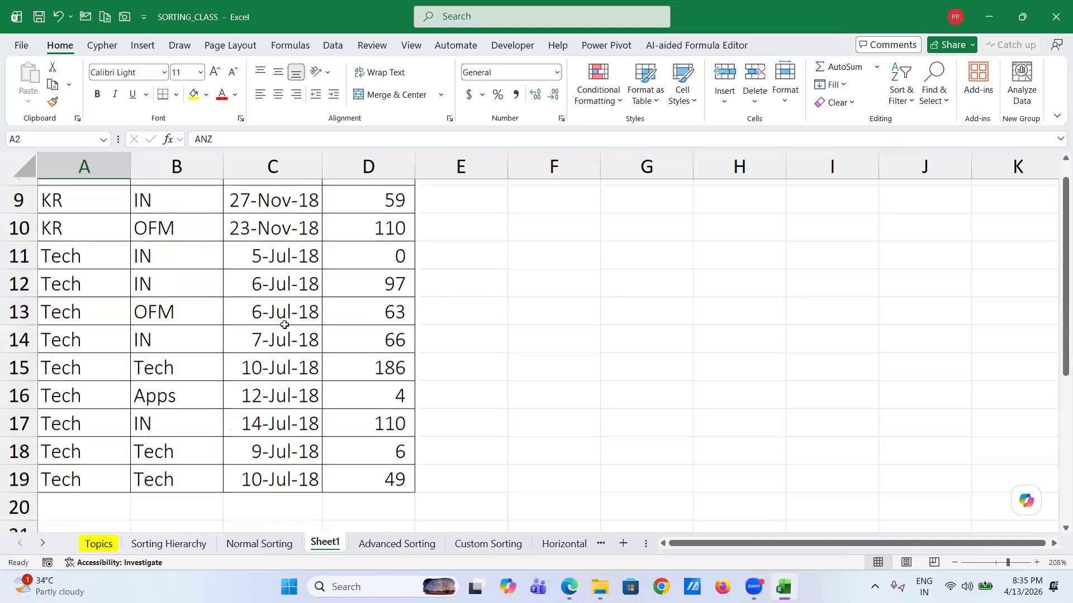
shift+click(380, 396)
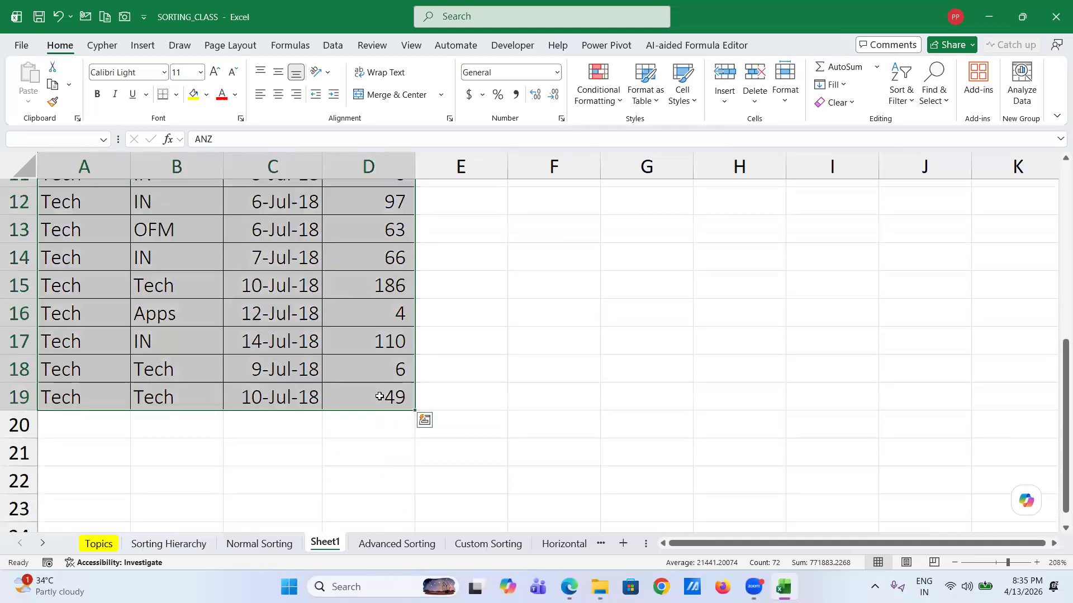
key(alt+h)
key(s)
key(u)
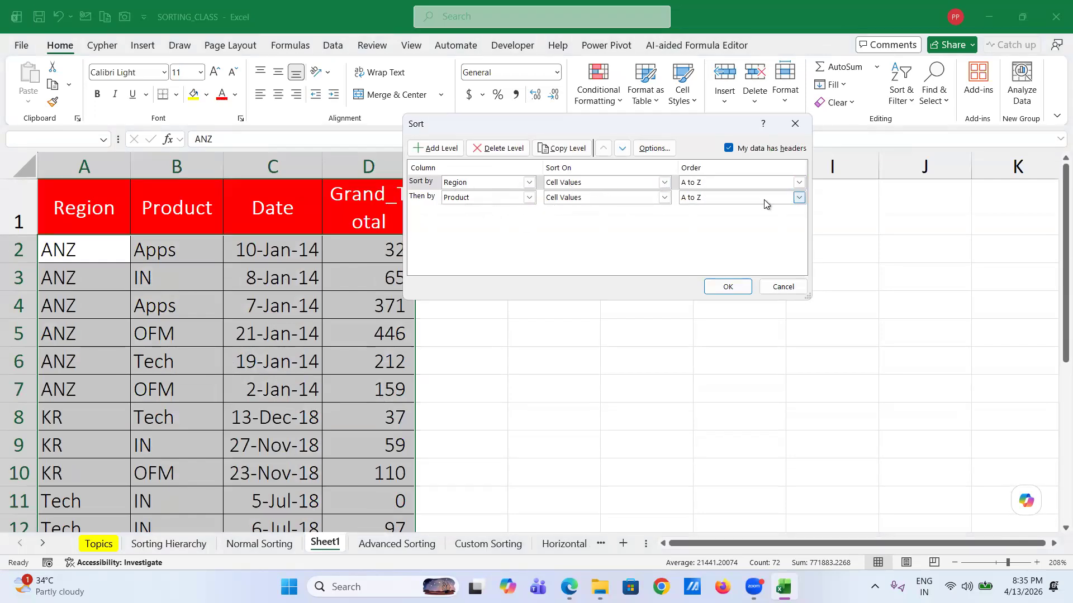
click(727, 287)
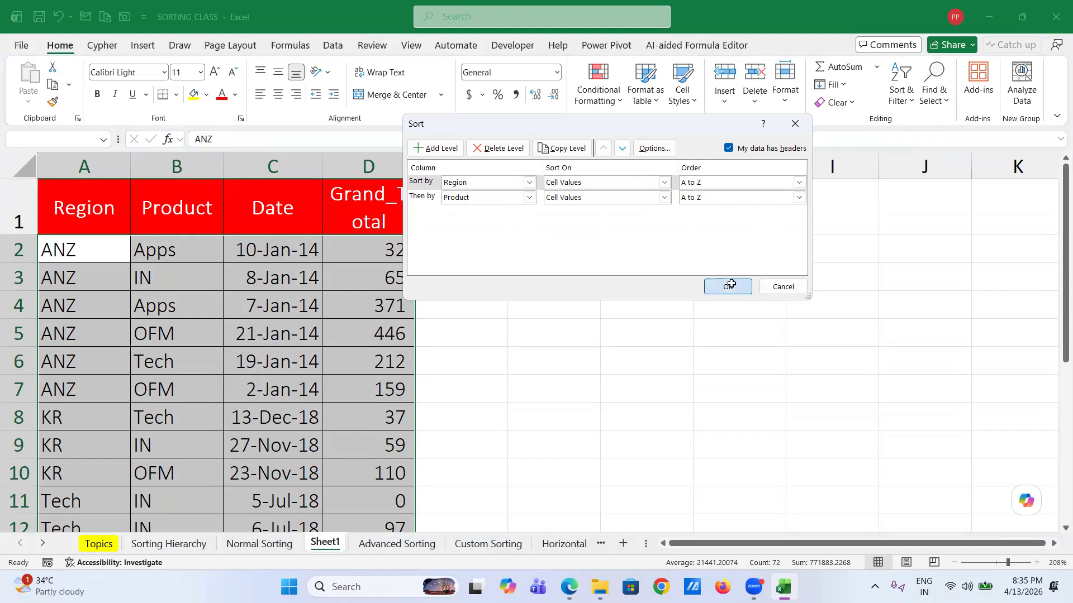
click(71, 256)
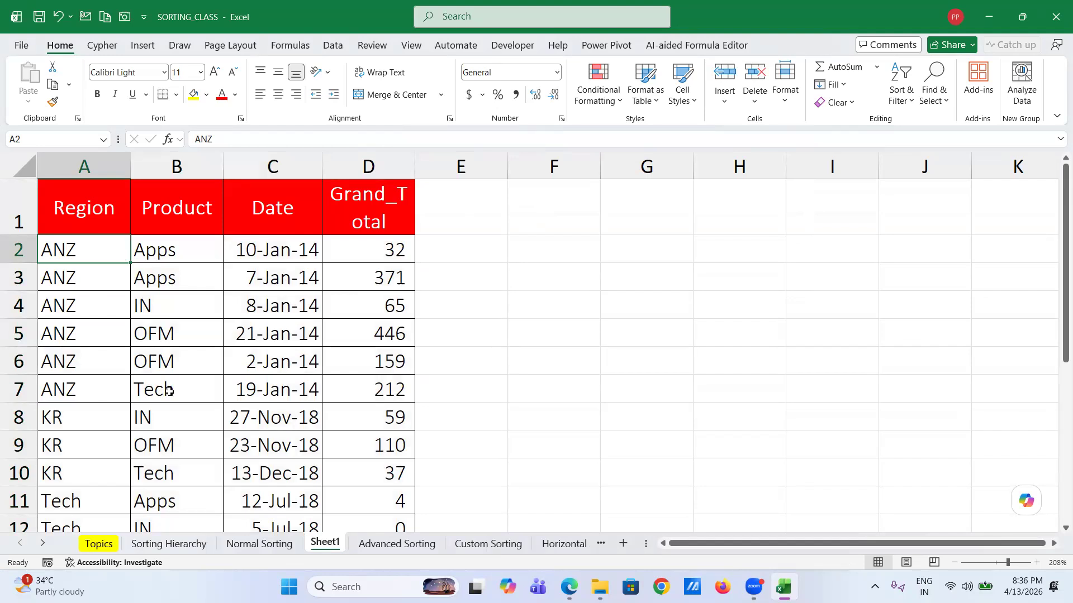
scroll(169, 391, down, 2)
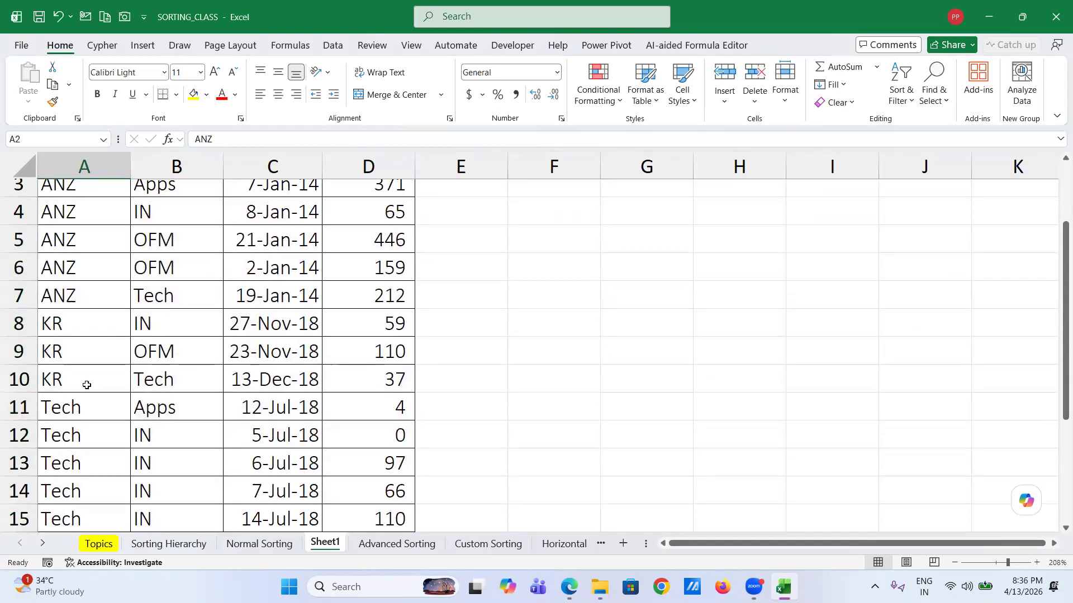
scroll(160, 382, down, 4)
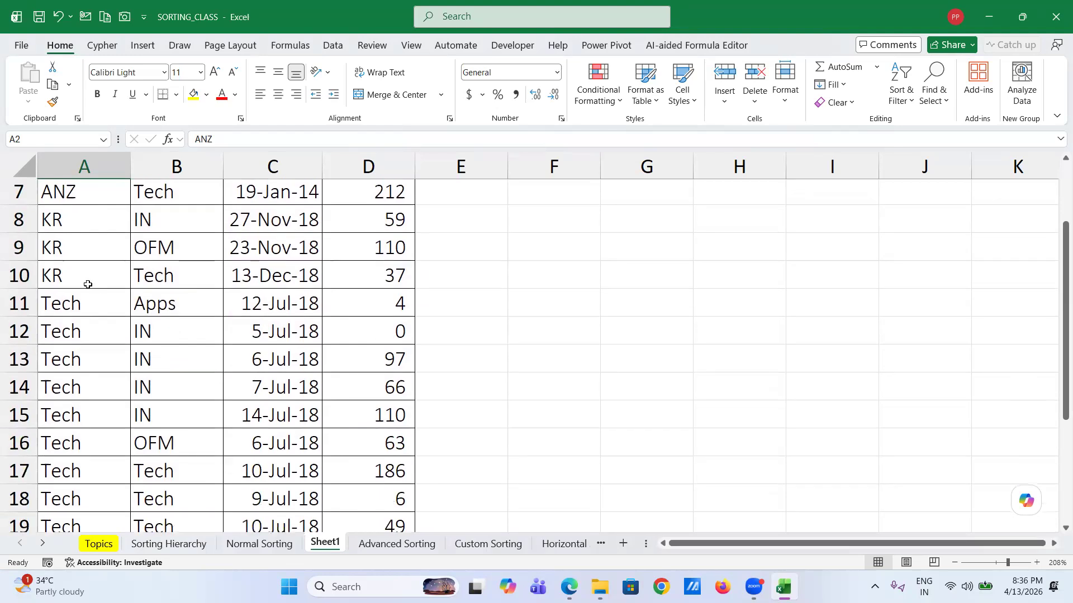
scroll(159, 447, down, 3)
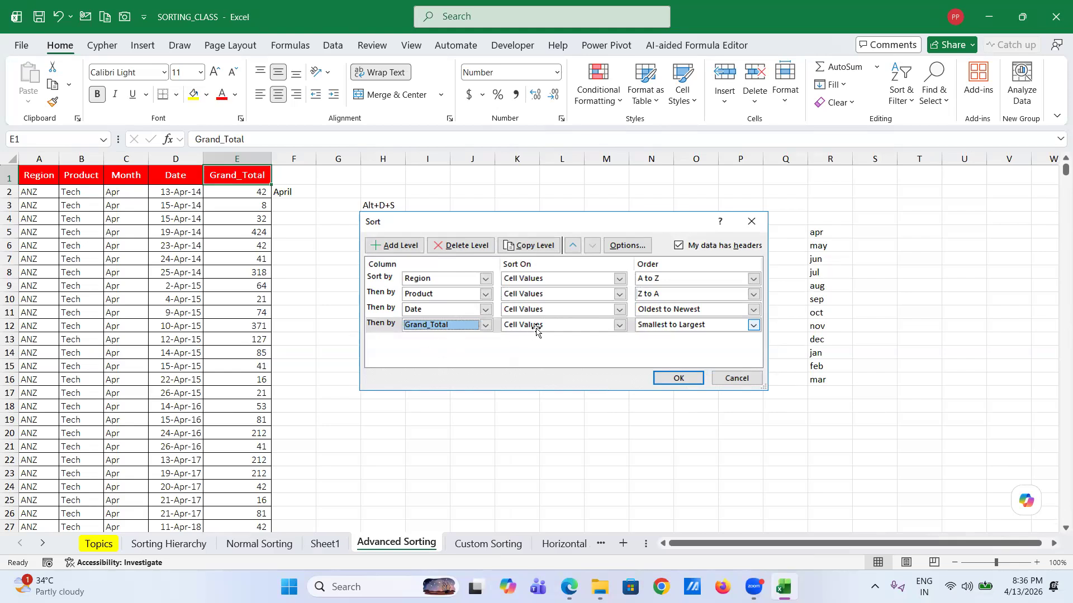
- Review the Advanced Sorting sales table, selecting a date cell and Region cell A2
click(154, 243)
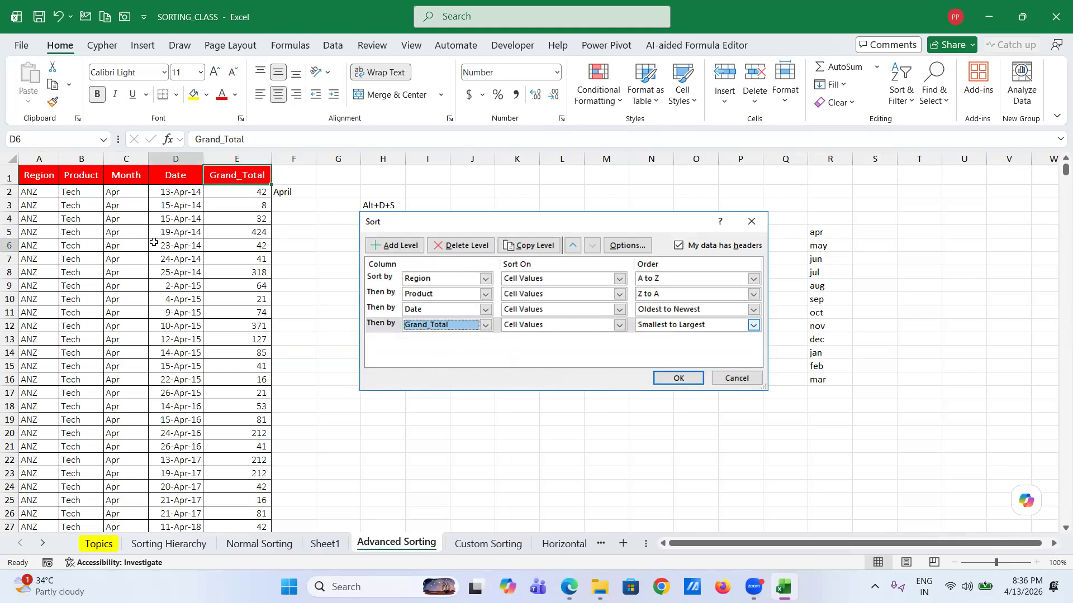
click(37, 192)
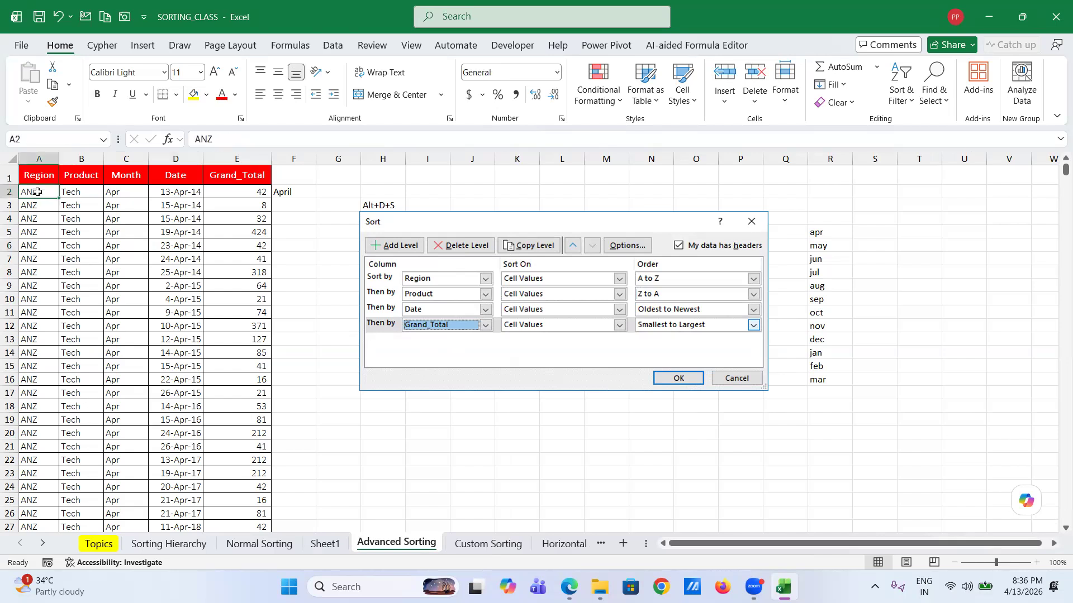
scroll(37, 193, up, 4)
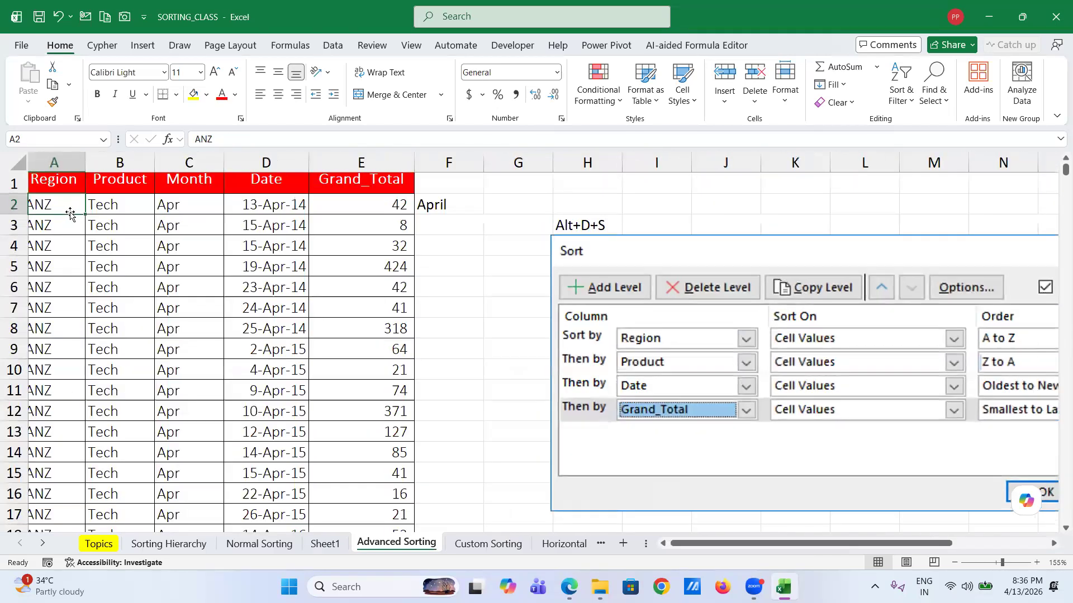
- Select the whole table from A1 down to row 9428 and clear the existing sort levels
click(67, 183)
key(ctrl+shift+Right)
key(ctrl+shift+Down)
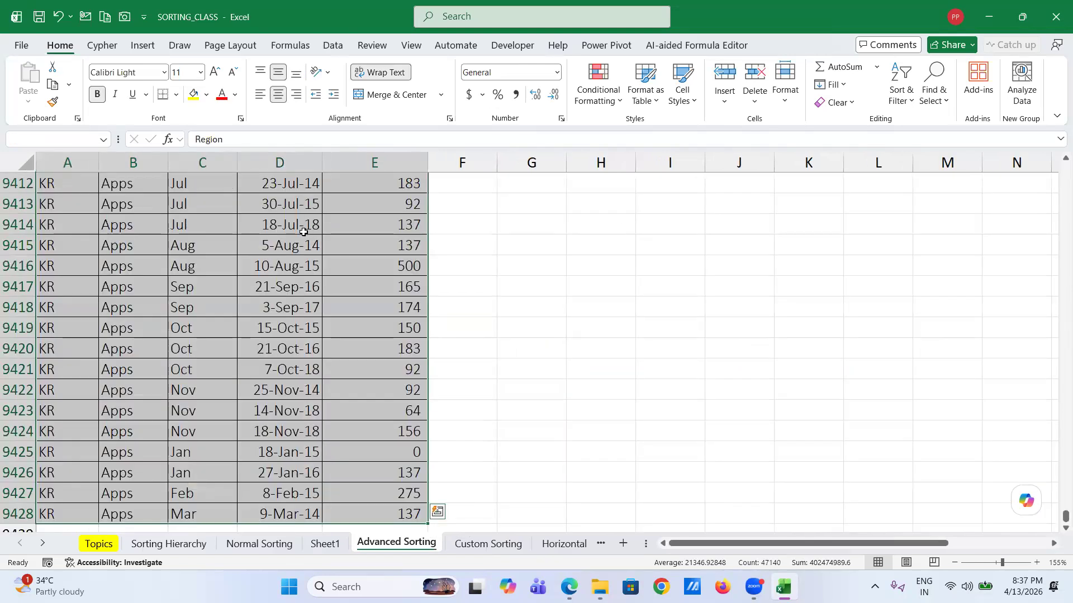
key(alt+d+s)
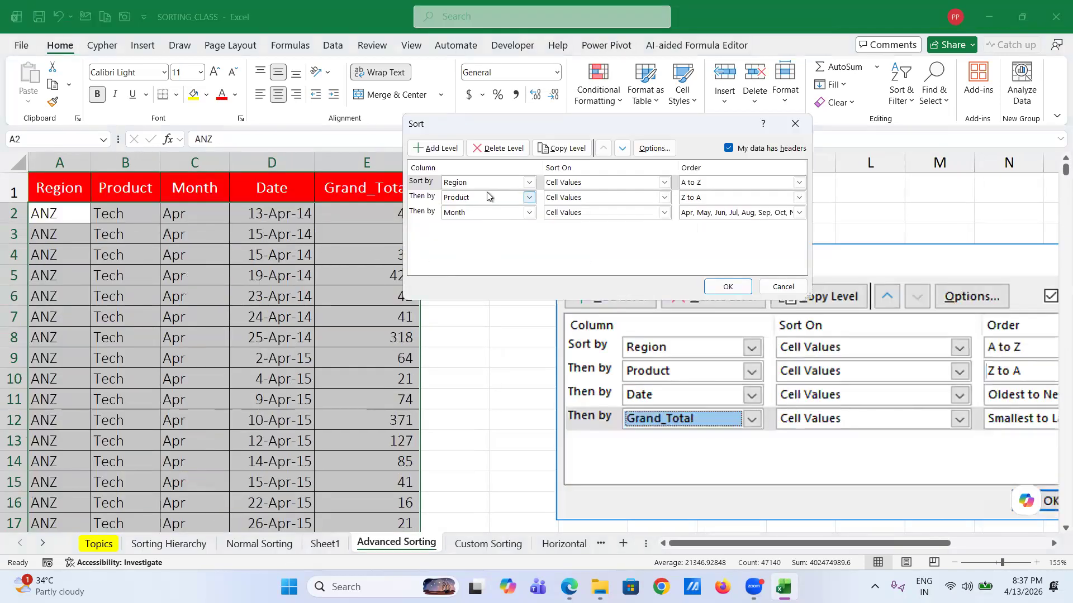
click(499, 149)
click(499, 149)
click(499, 149)
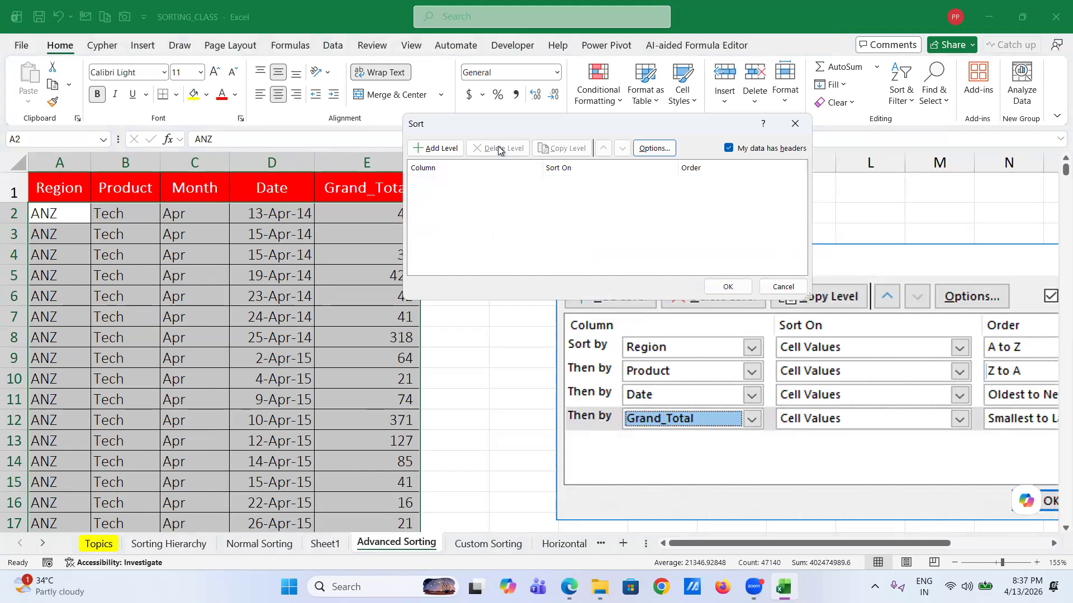
- Set up sort levels Region A to Z, then Product Z to A
click(428, 150)
click(531, 182)
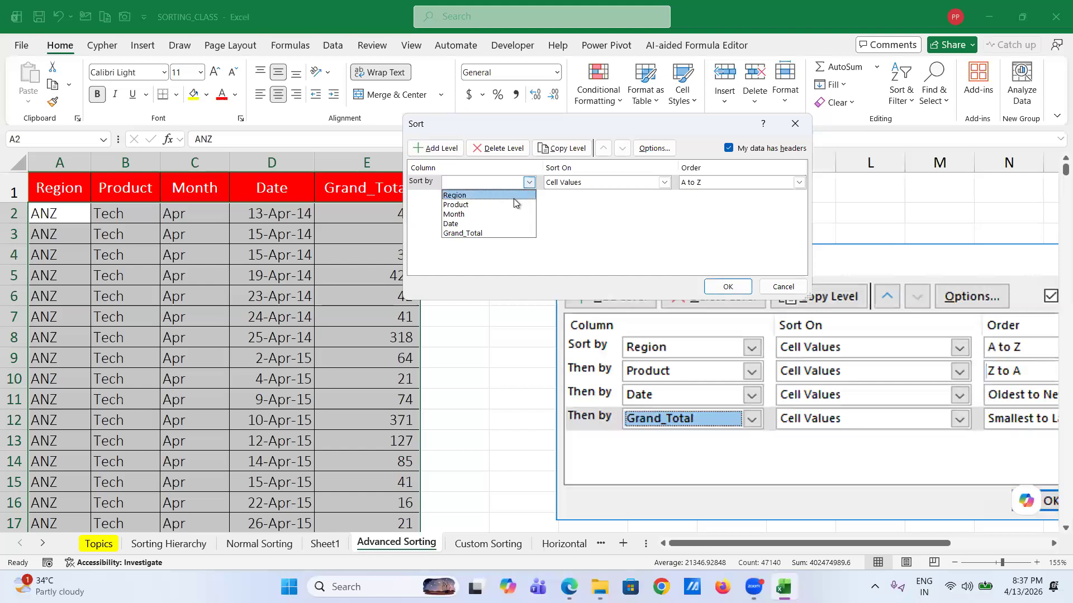
click(514, 199)
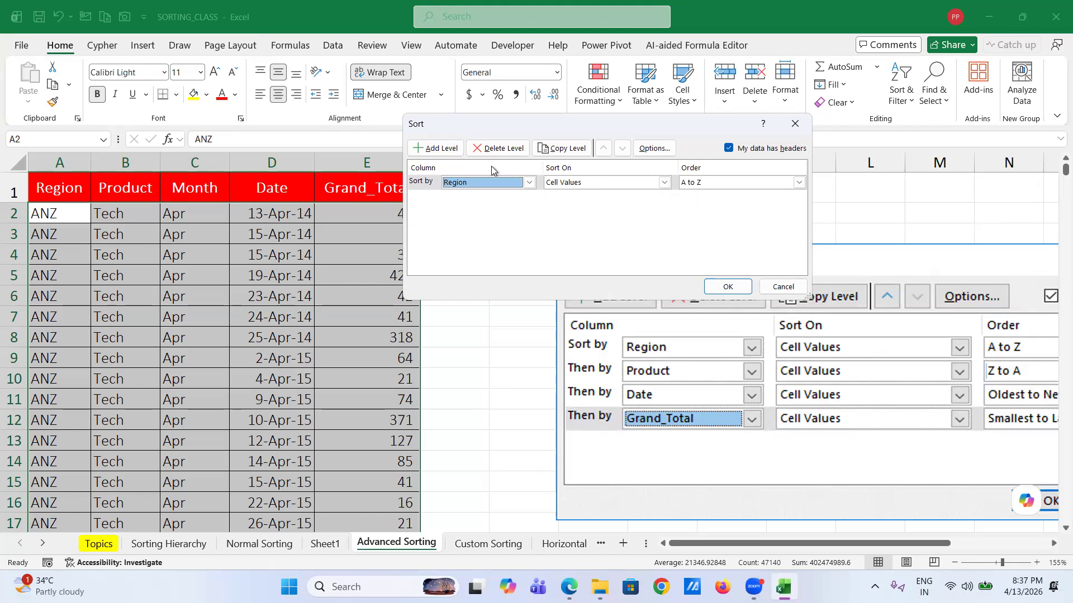
click(441, 148)
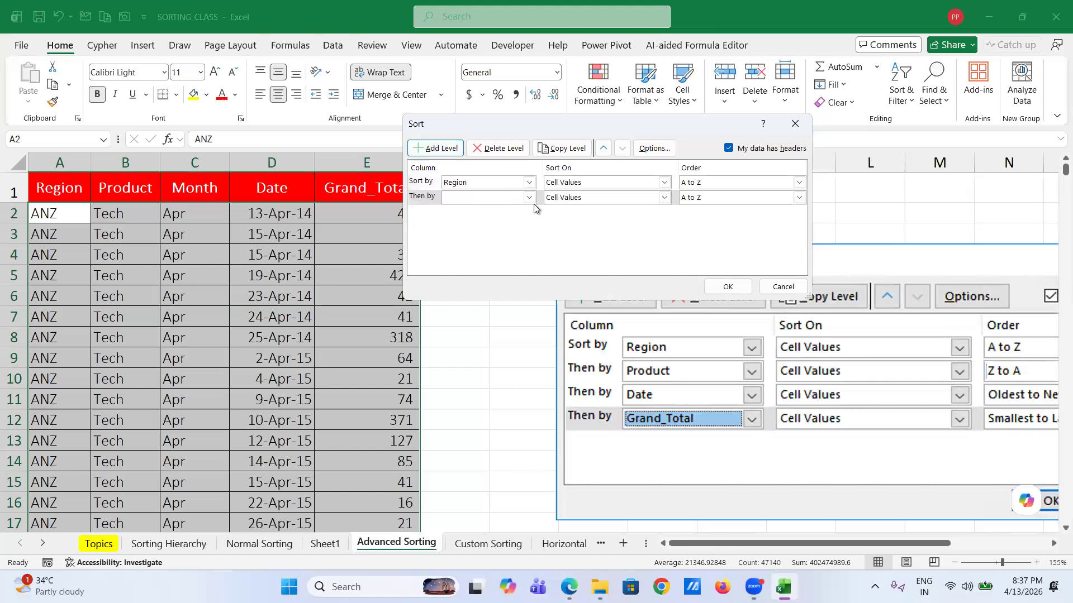
click(529, 198)
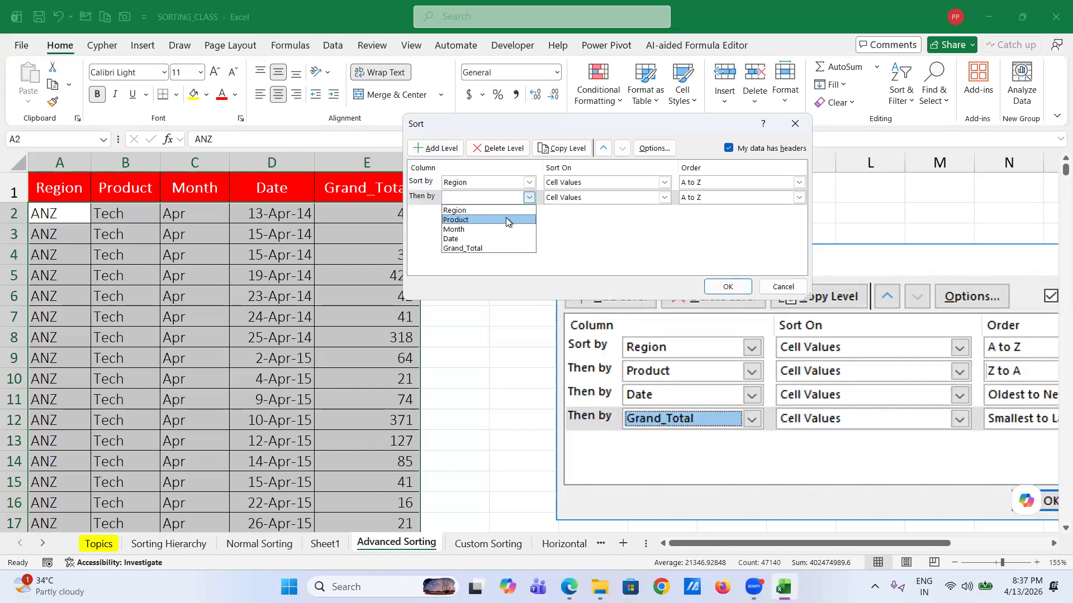
click(505, 219)
click(798, 198)
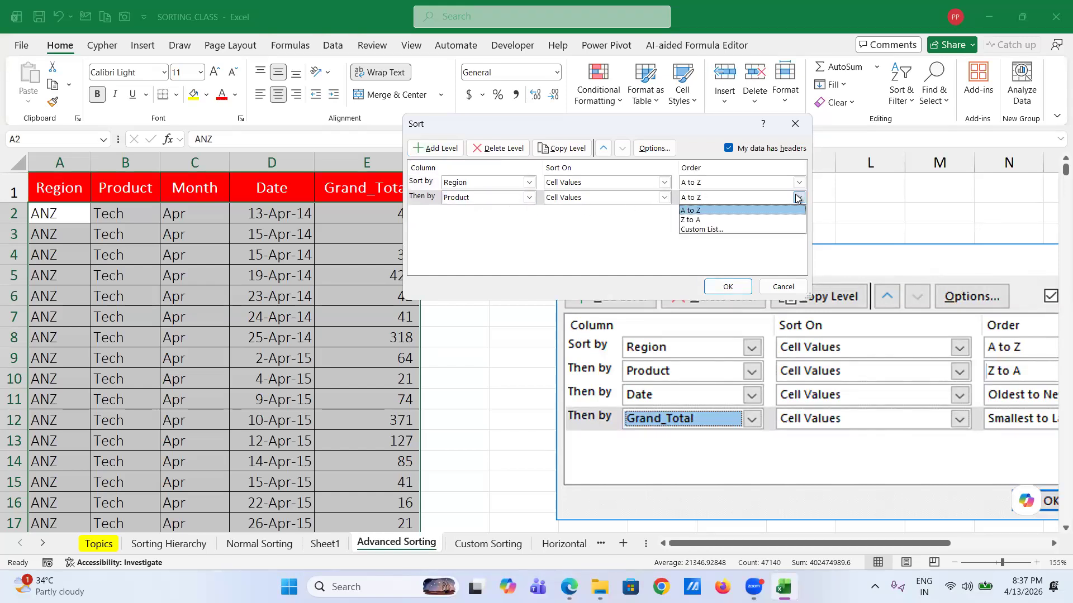
click(752, 219)
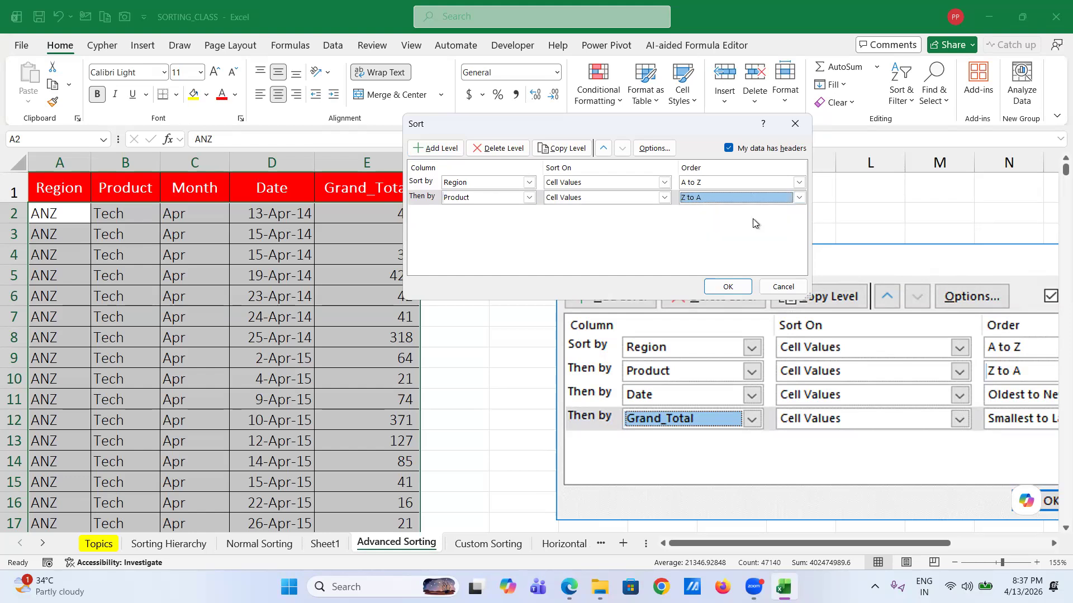
click(431, 148)
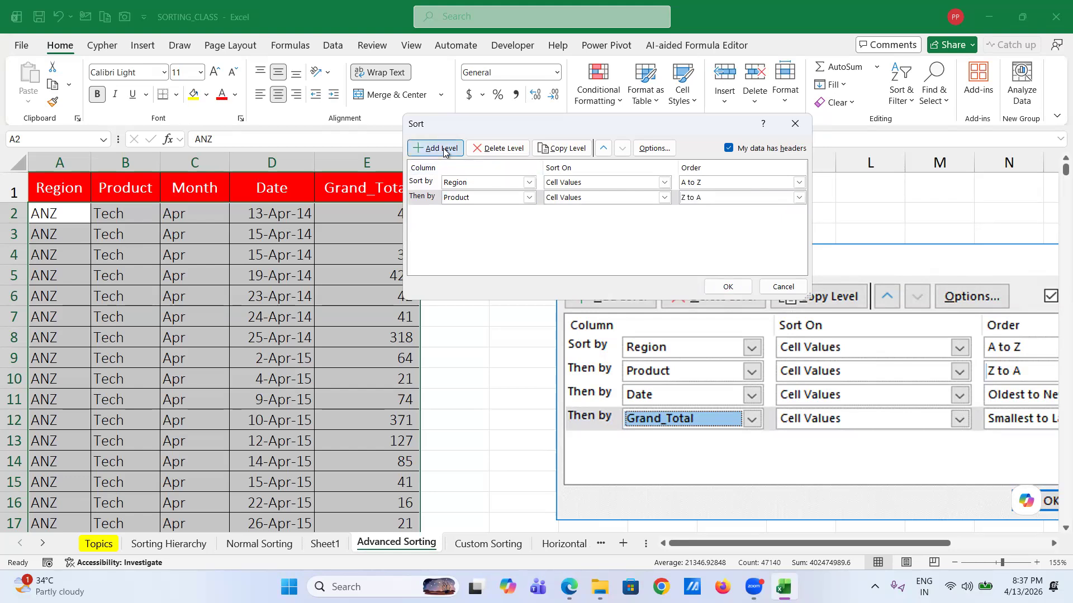
- Make the third sort level the Date column, ordered Newest to Oldest
click(528, 212)
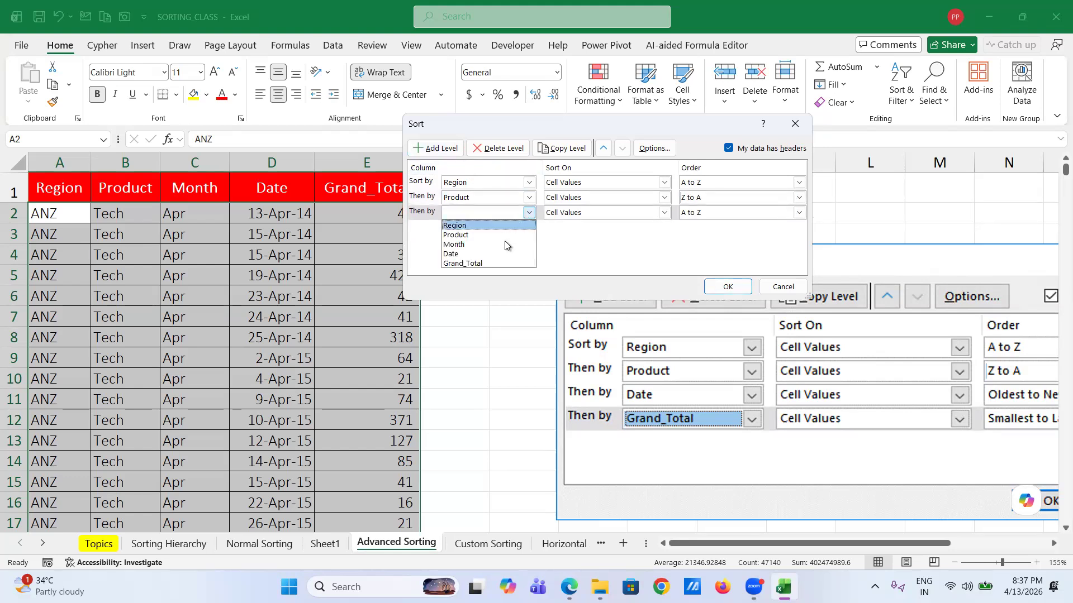
click(503, 246)
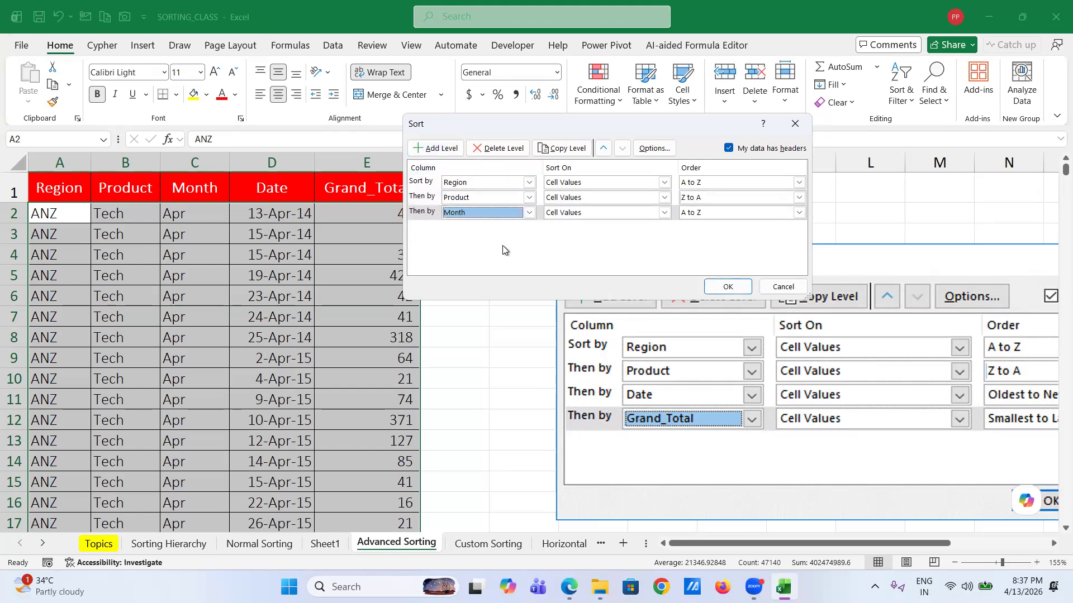
click(800, 213)
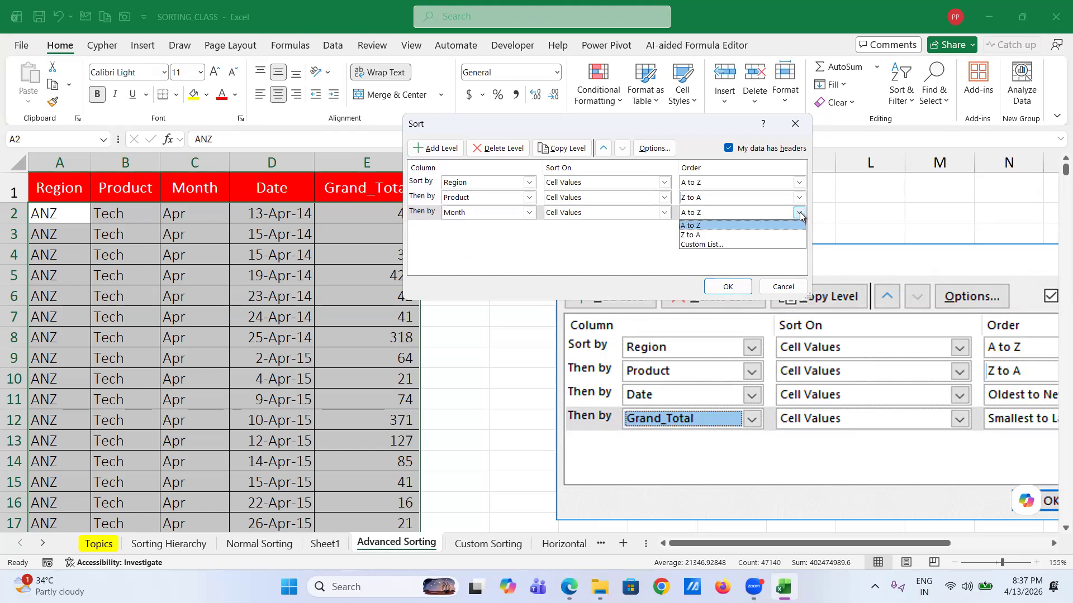
click(533, 212)
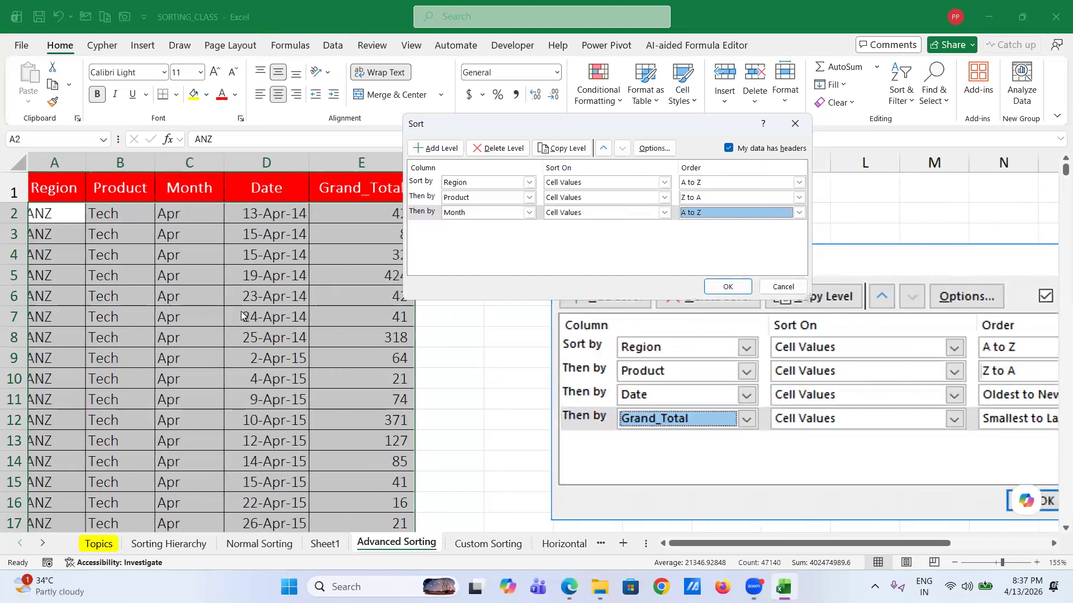
click(529, 213)
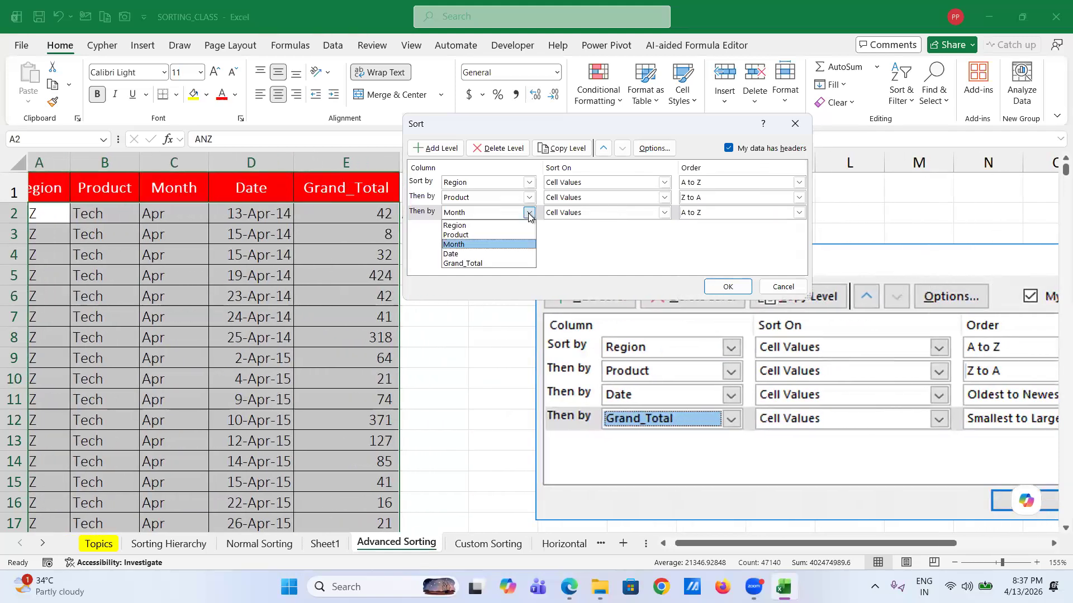
click(495, 256)
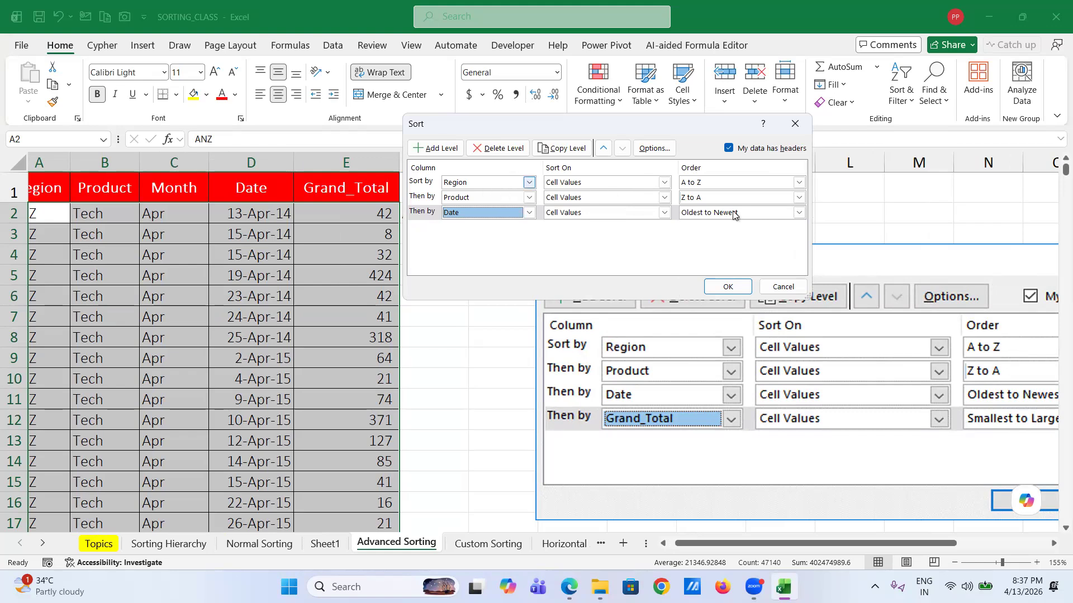
click(798, 214)
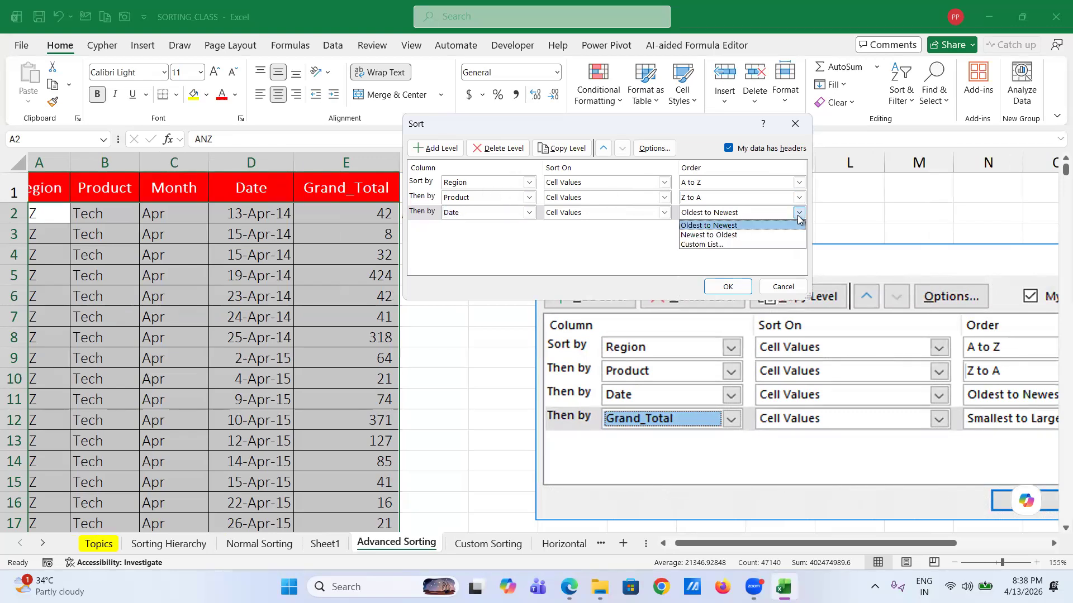
click(750, 236)
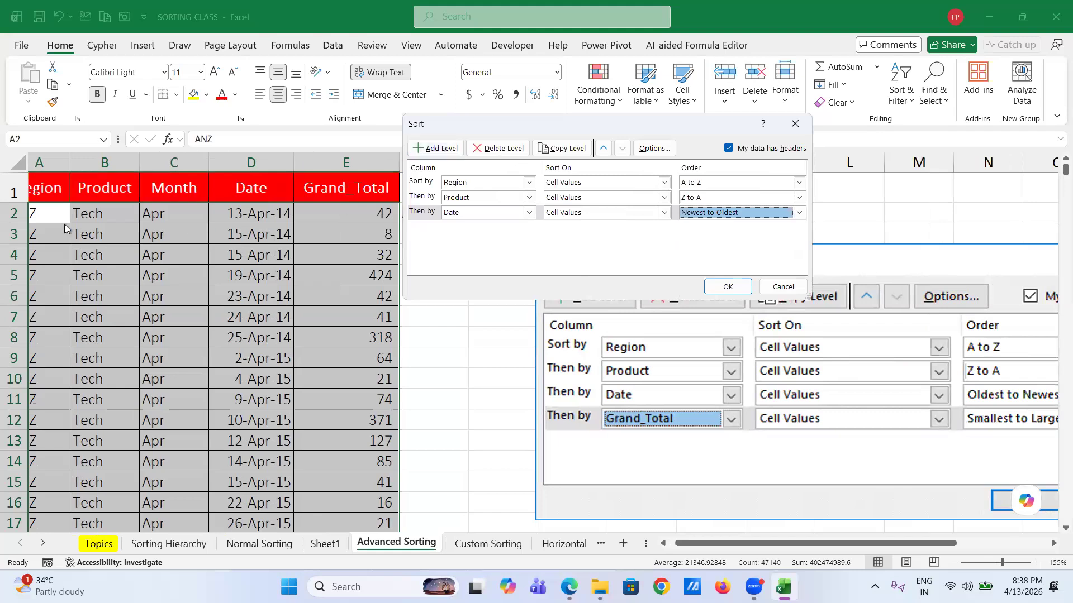
- Apply the Region, Product, Date sort so ANZ Tech 27-Dec-18 rows lead
scroll(56, 229, left, 1)
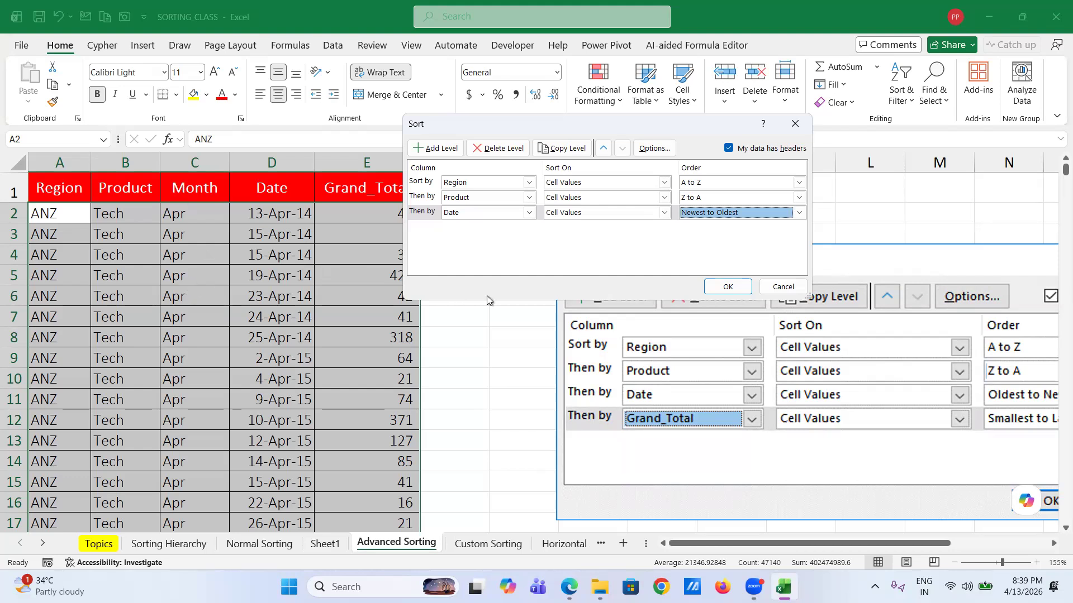
click(732, 287)
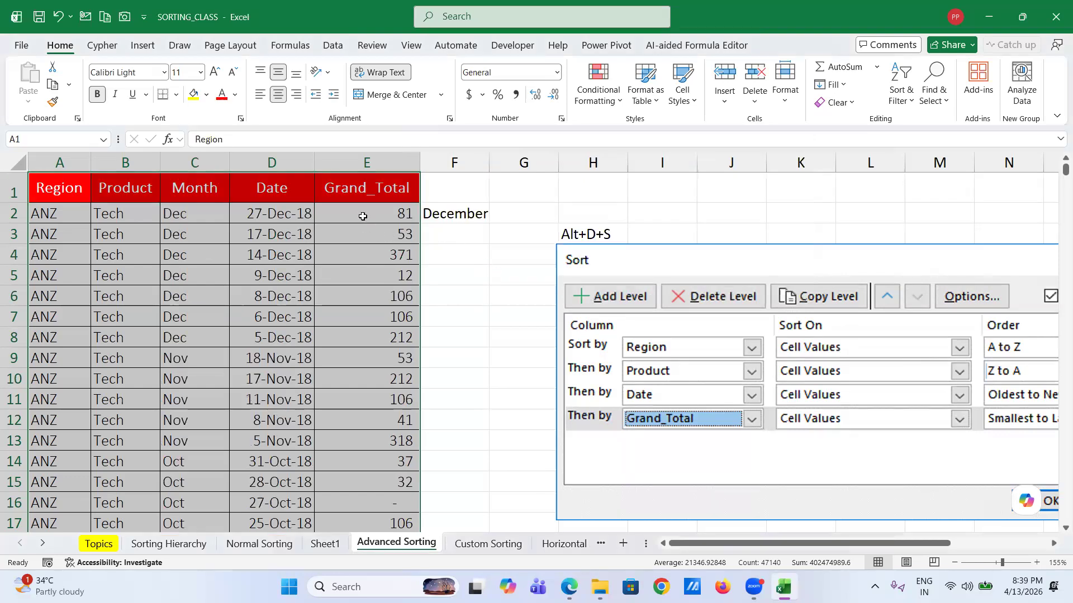
click(364, 215)
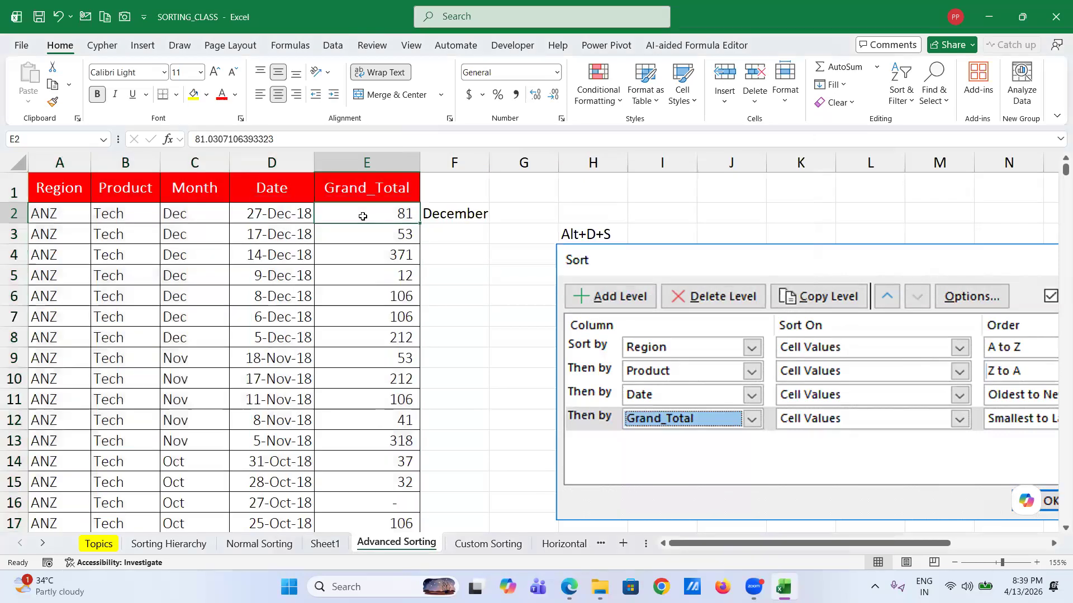
click(60, 217)
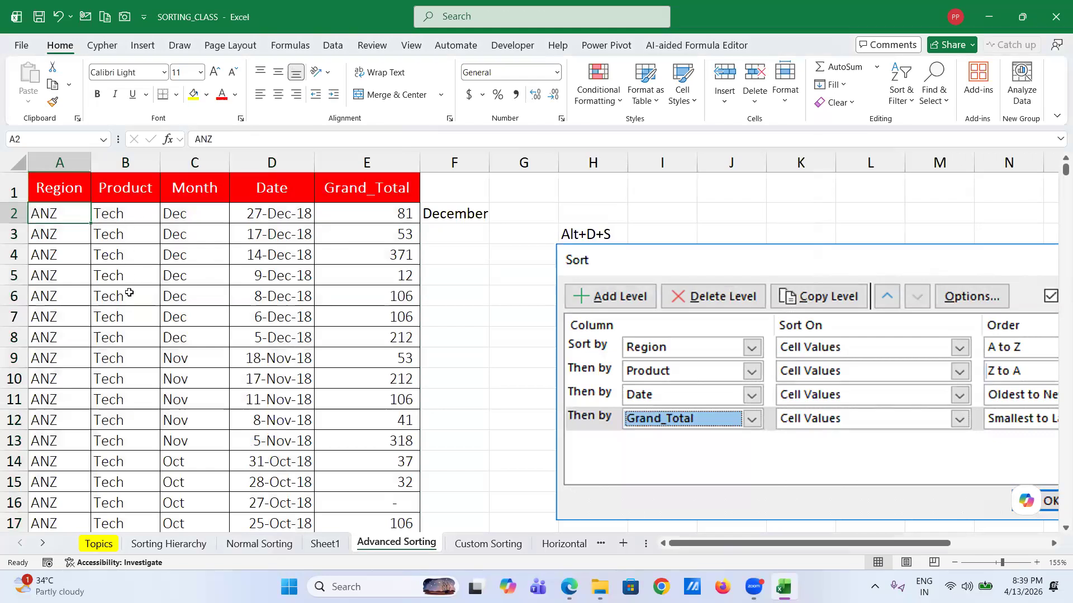
scroll(121, 391, down, 7)
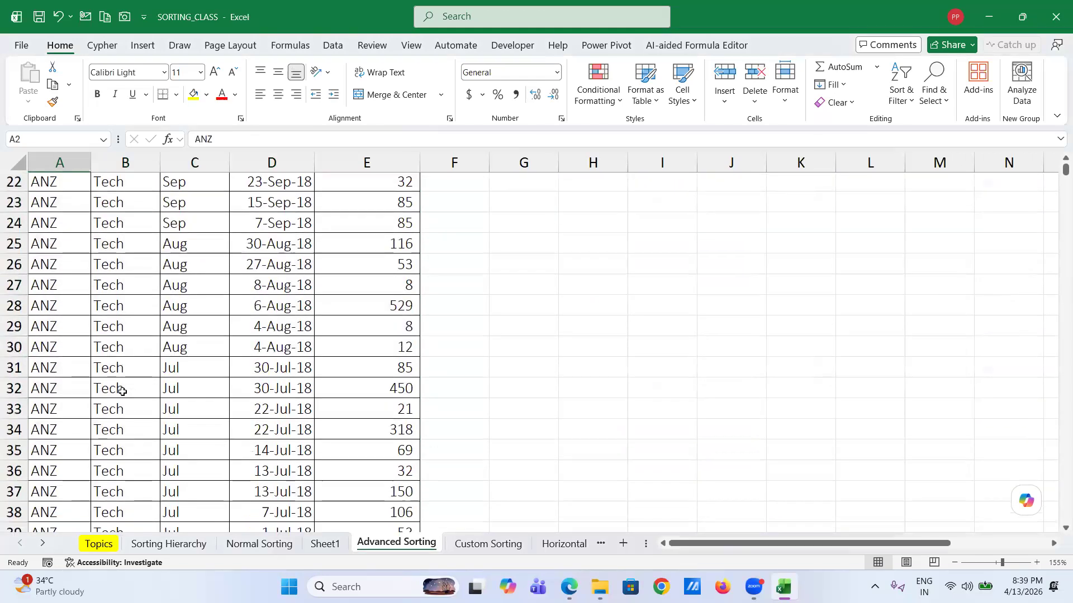
scroll(154, 390, up, 6)
scroll(218, 267, up, 1)
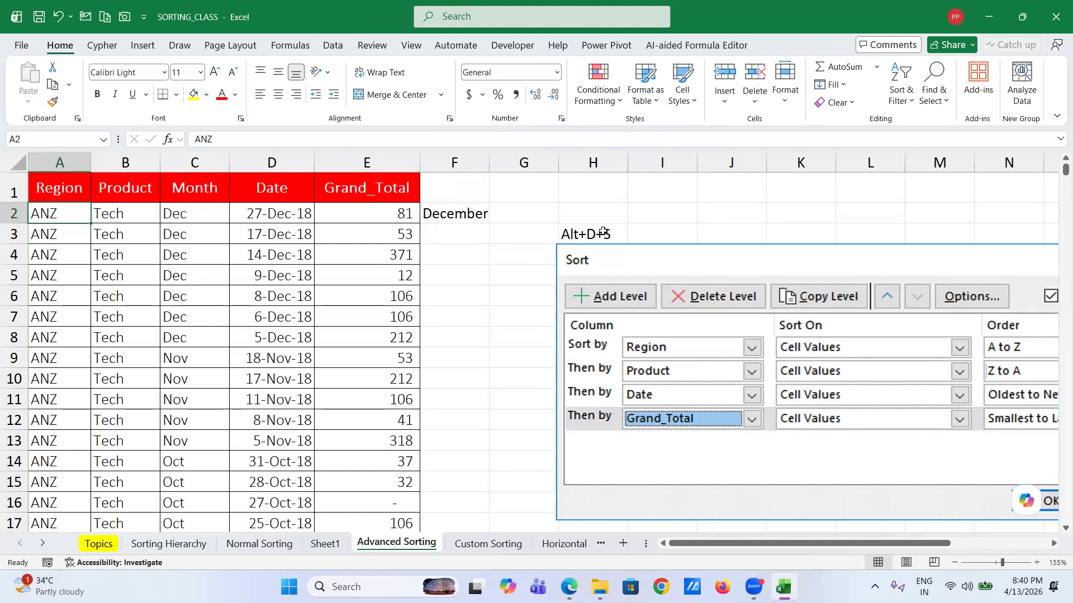
- Inspect the Month formula in C2 and its date in D2, then sort Month A to Z
click(603, 232)
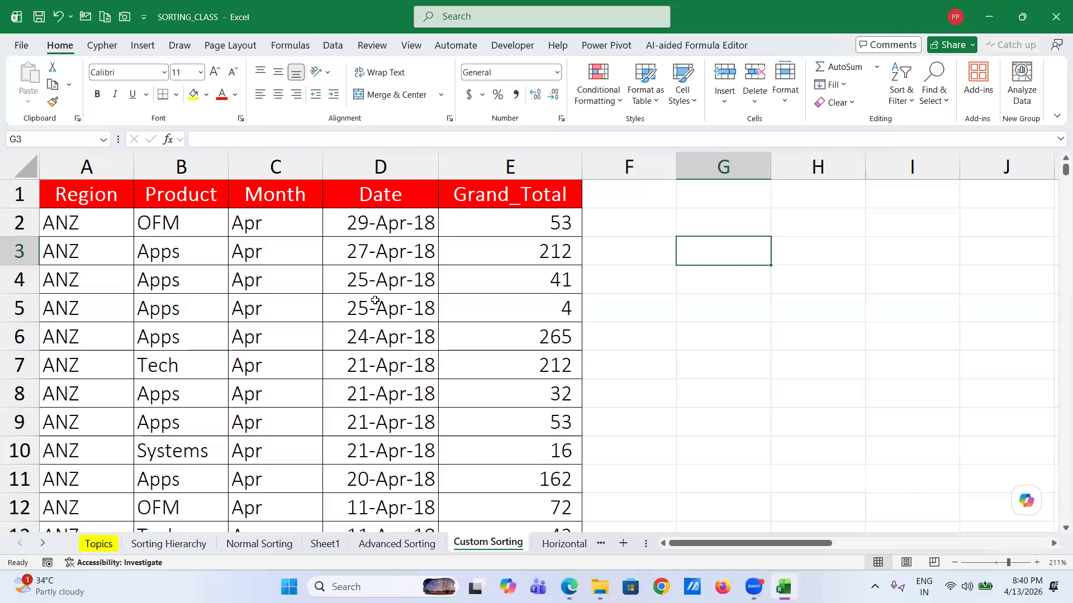
click(267, 223)
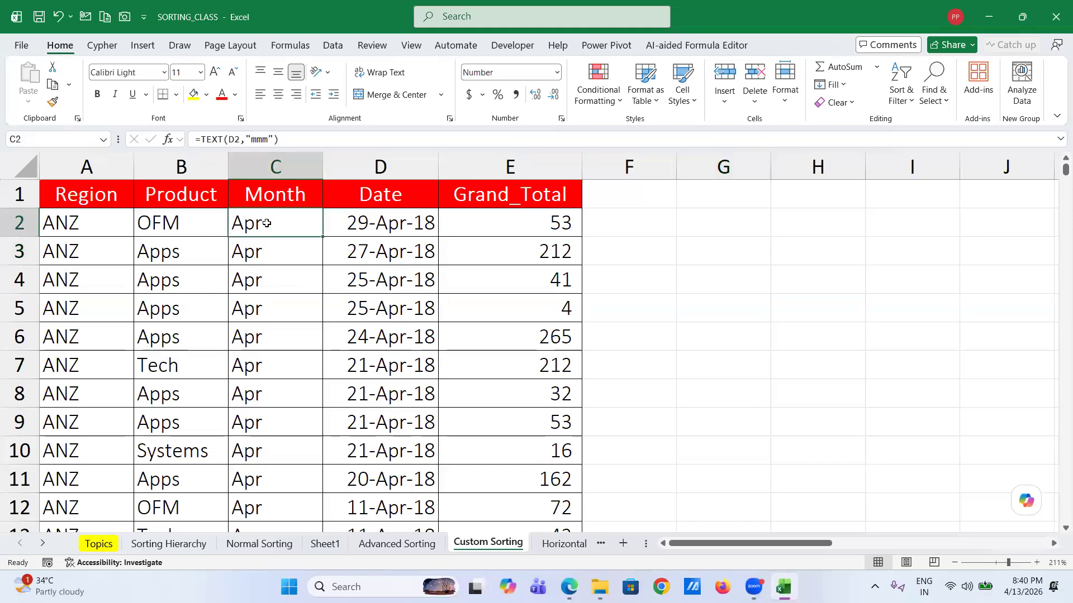
click(376, 227)
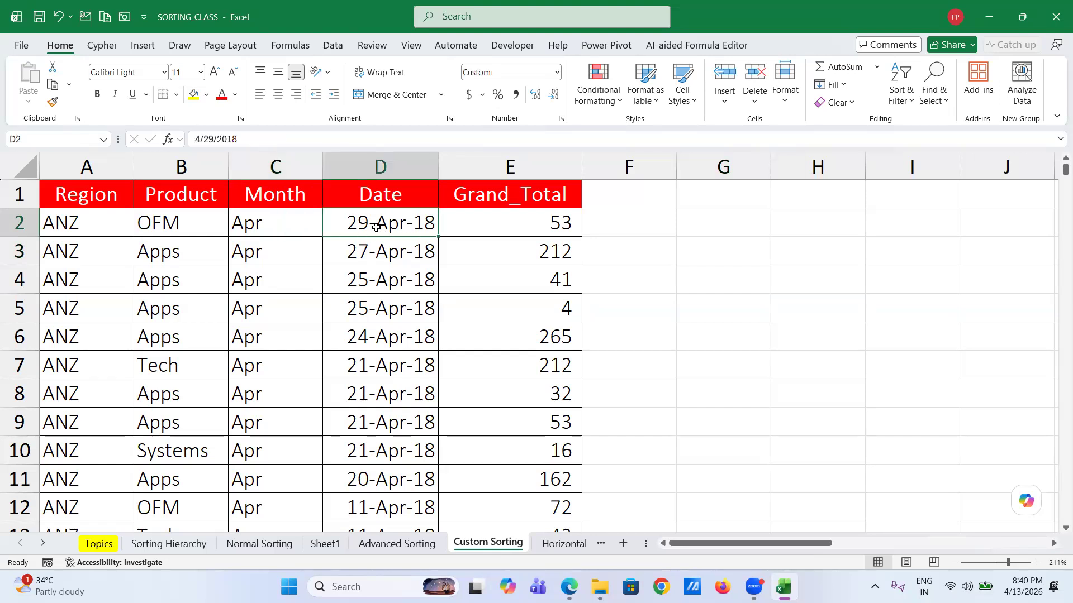
click(263, 228)
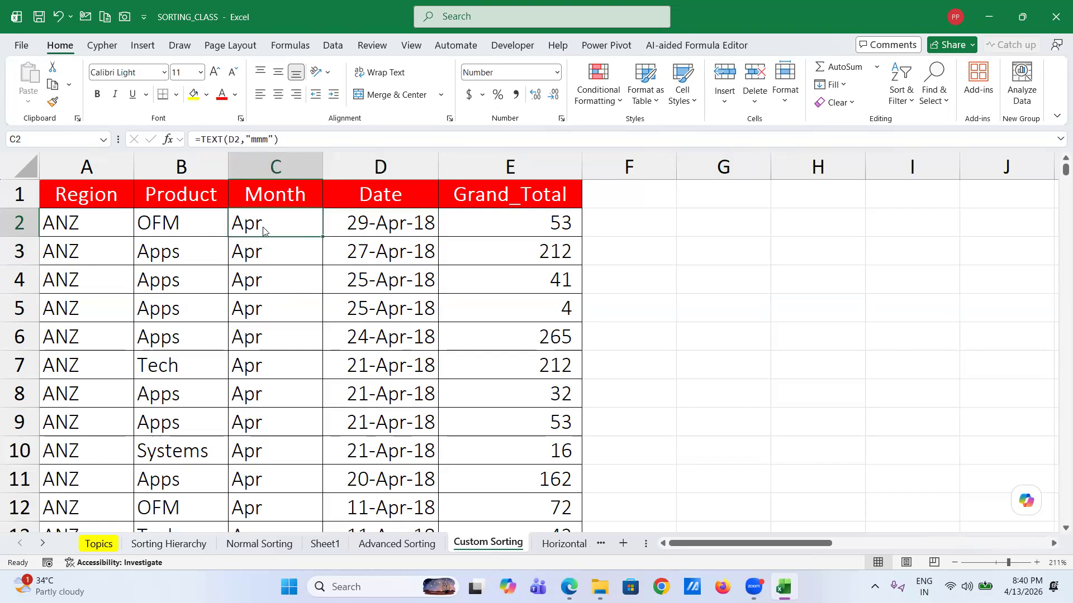
right_click(263, 229)
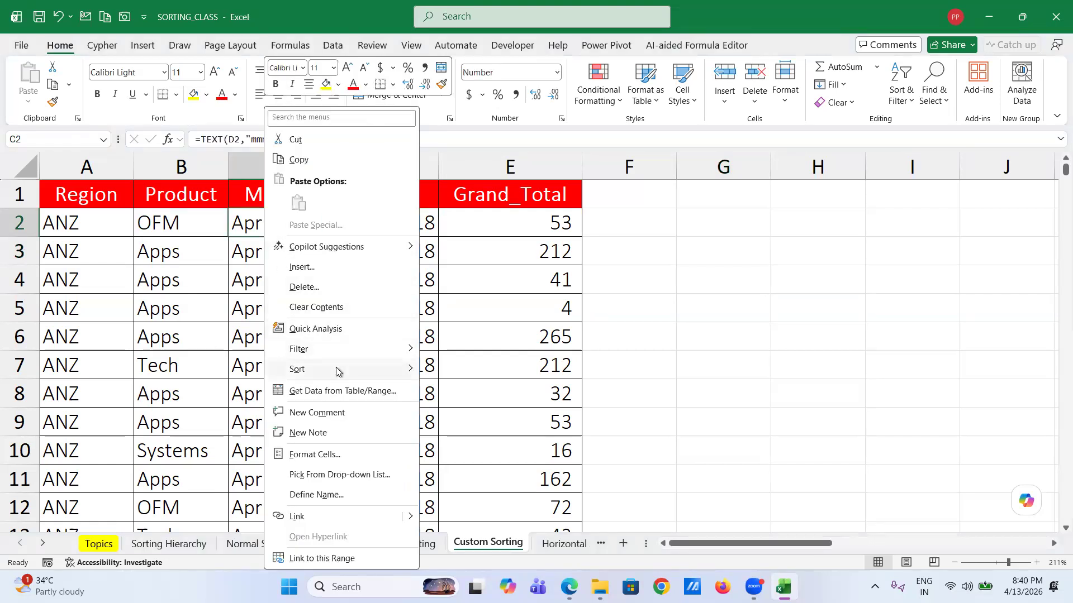
mouse_move(335, 369)
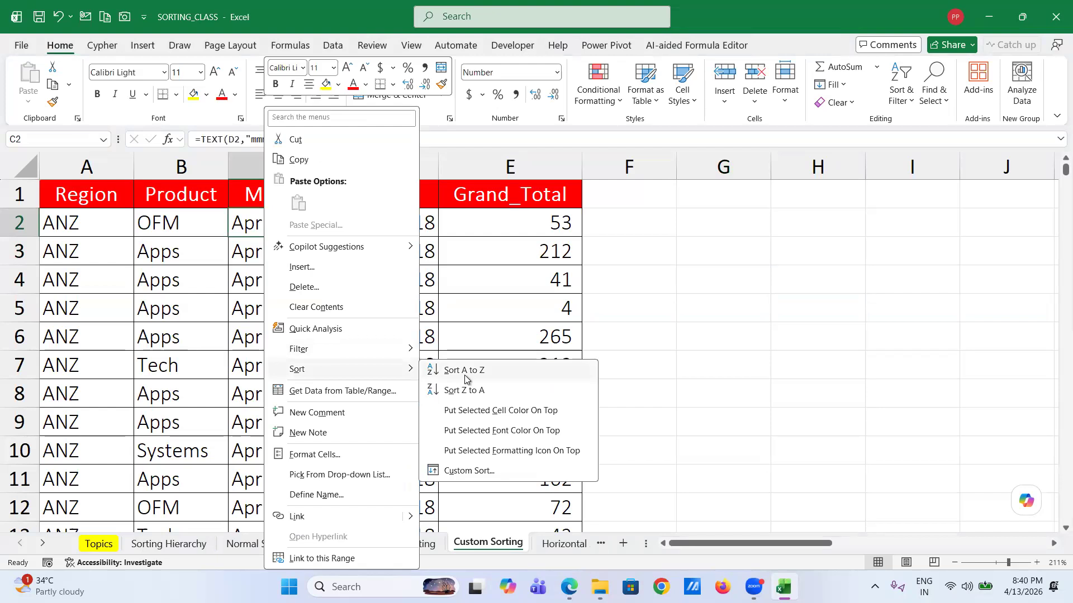
click(465, 370)
- Review Month cells C33 and C65 and the last data row of the sorted column
scroll(258, 359, down, 9)
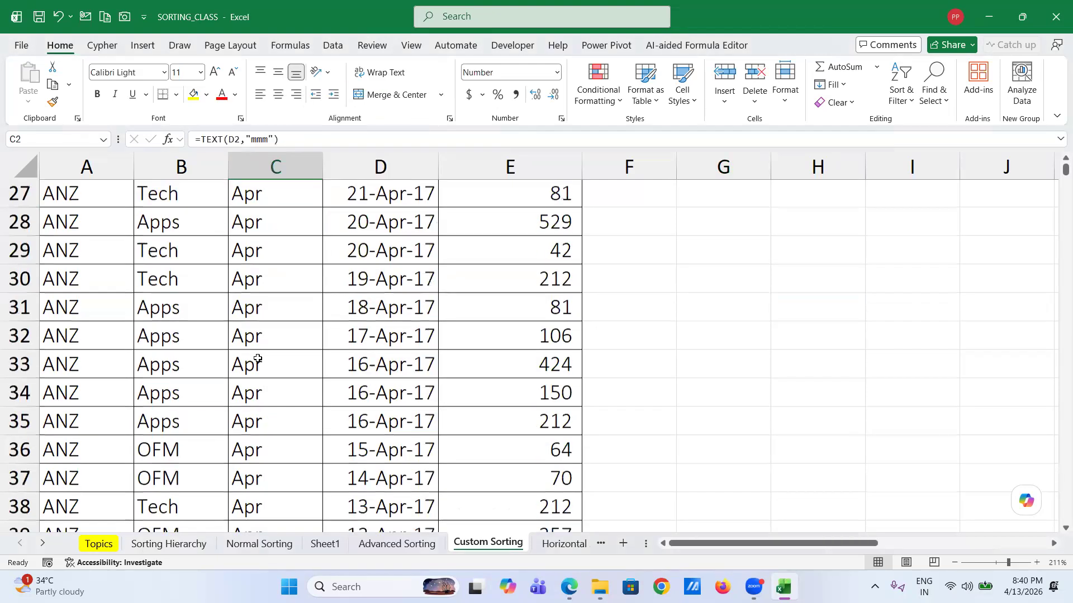
click(257, 359)
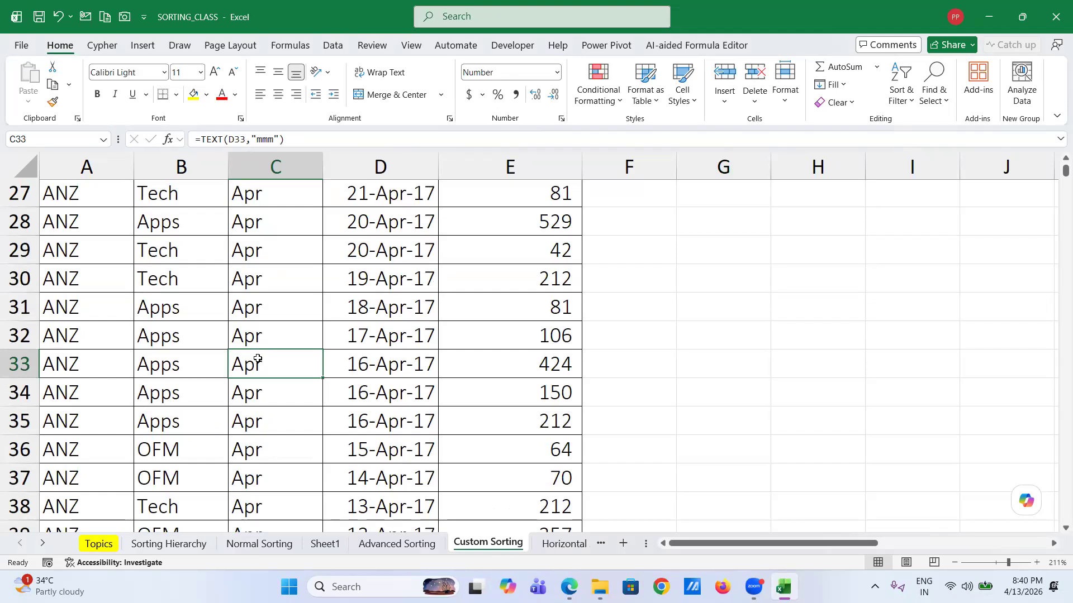
scroll(268, 397, down, 10)
click(268, 397)
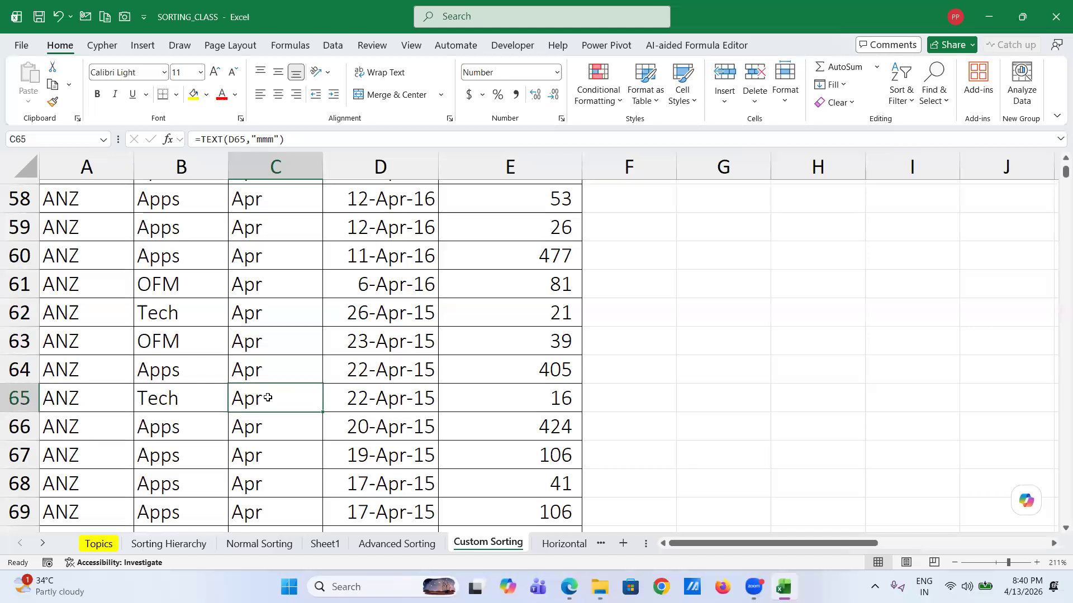
key(ctrl+Down)
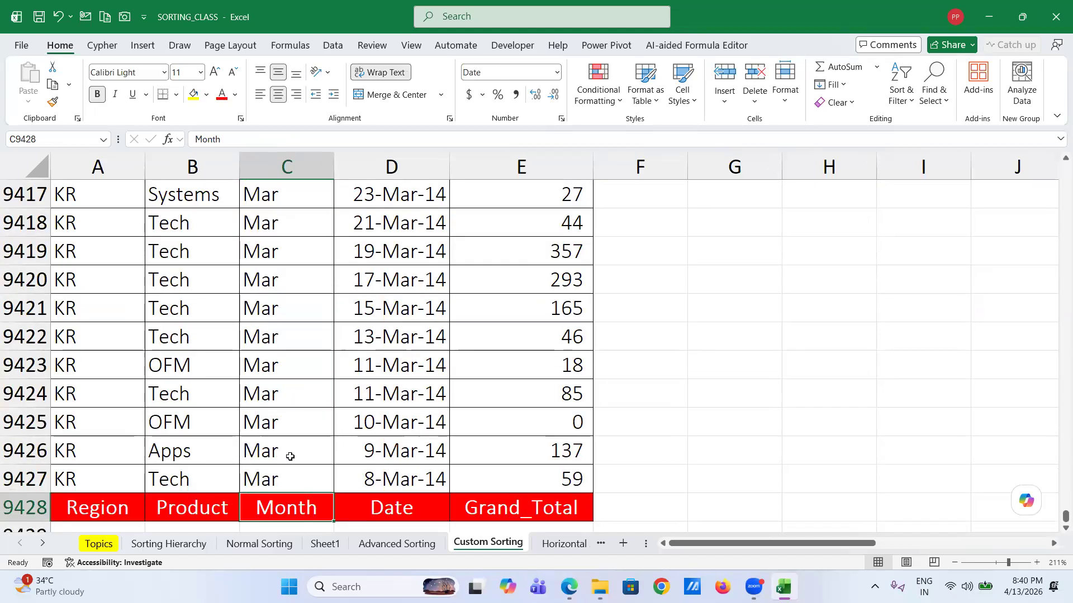
key(ctrl+Up)
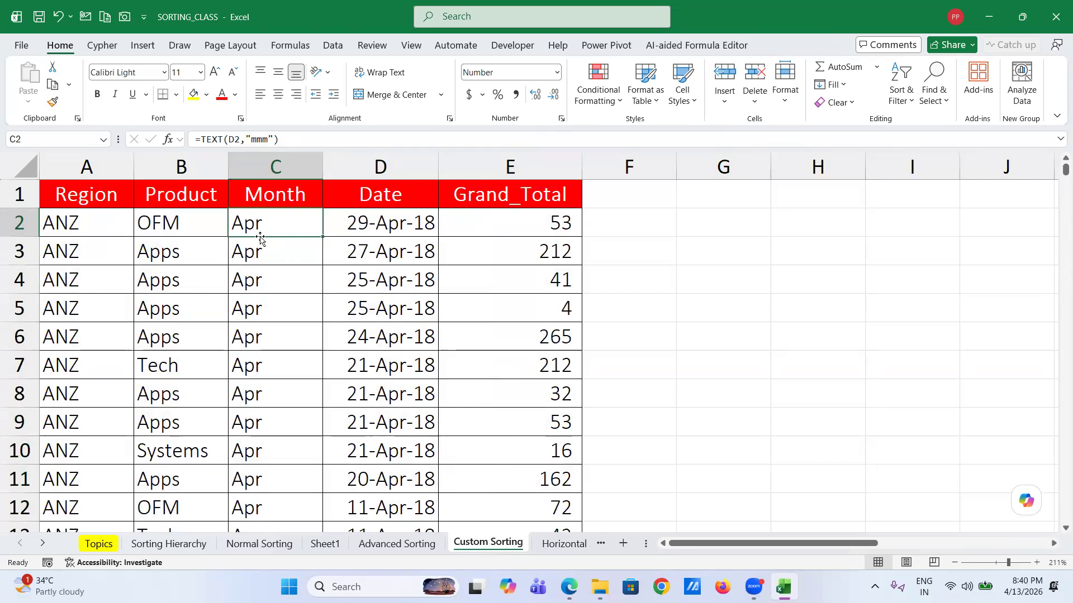
key(alt+d)
key(s)
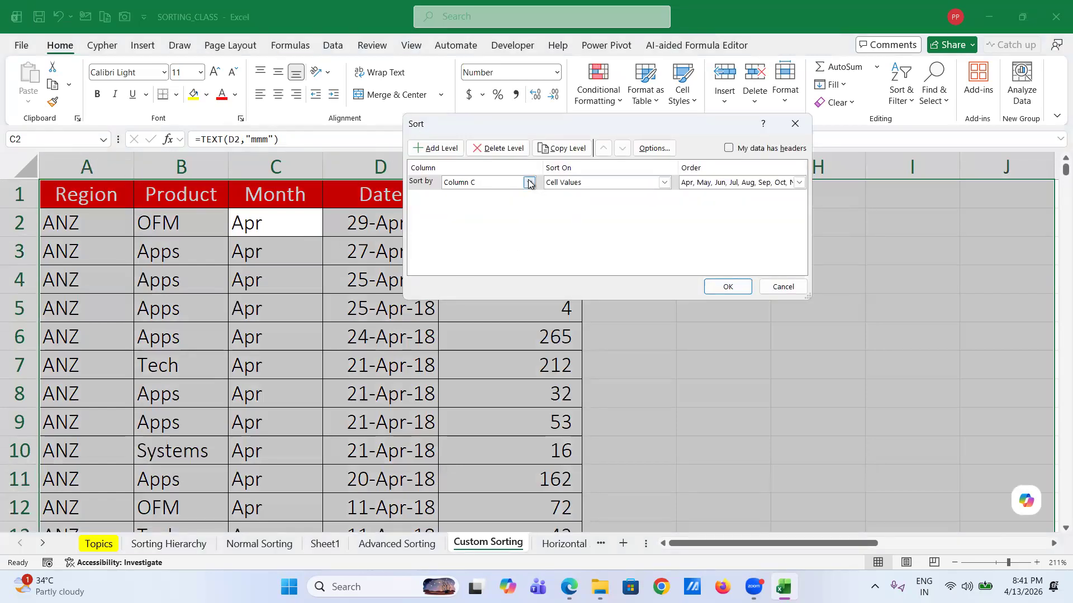
- Close the Column C sort settings unsorted and select the table from its header row down
click(529, 183)
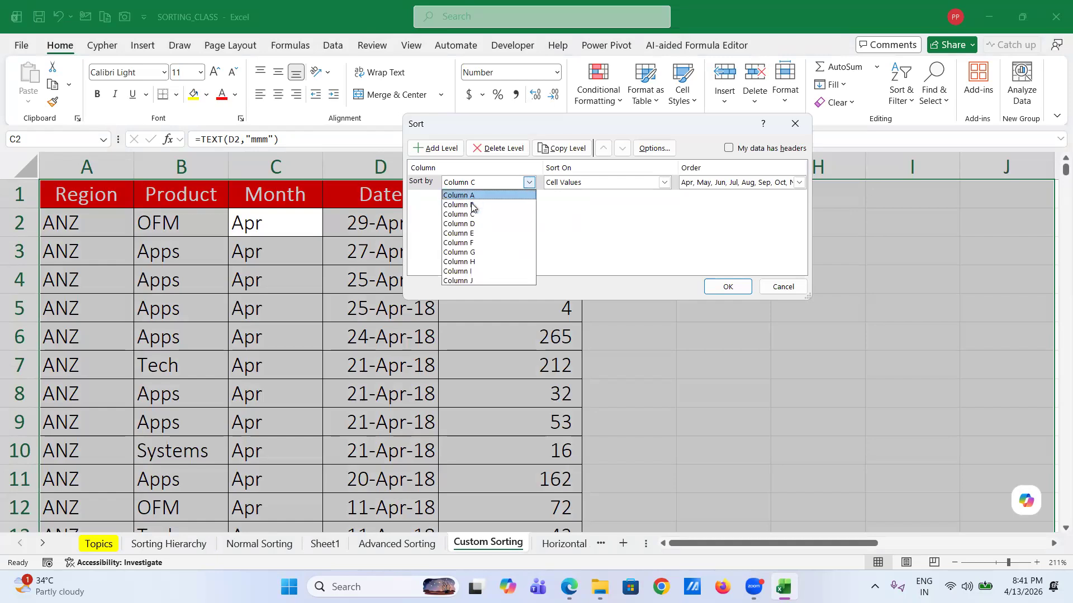
click(779, 296)
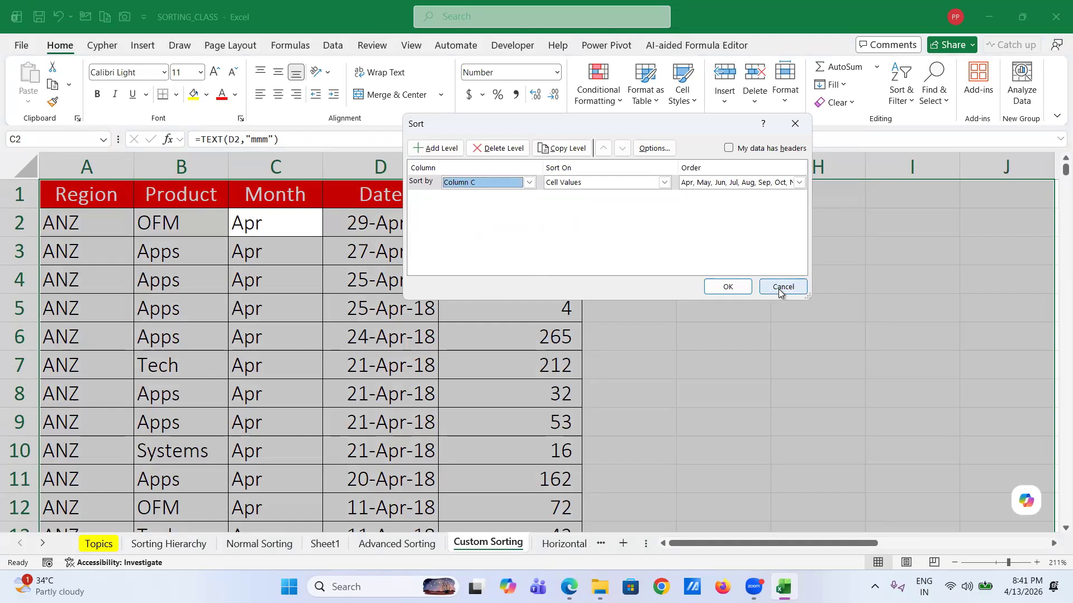
click(781, 287)
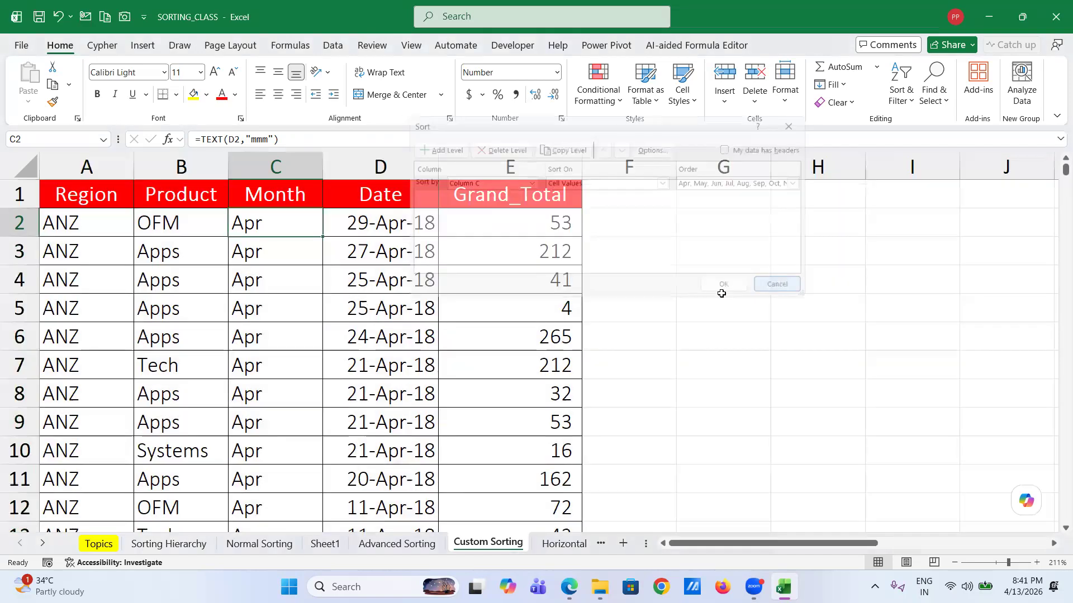
click(85, 193)
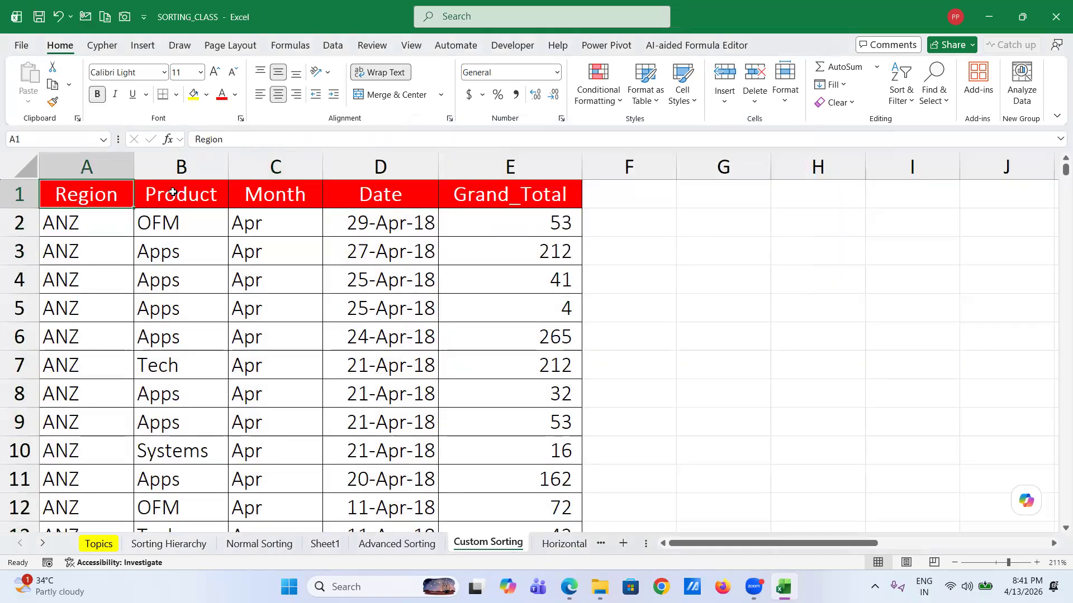
shift+click(500, 201)
key(ctrl+shift+Down)
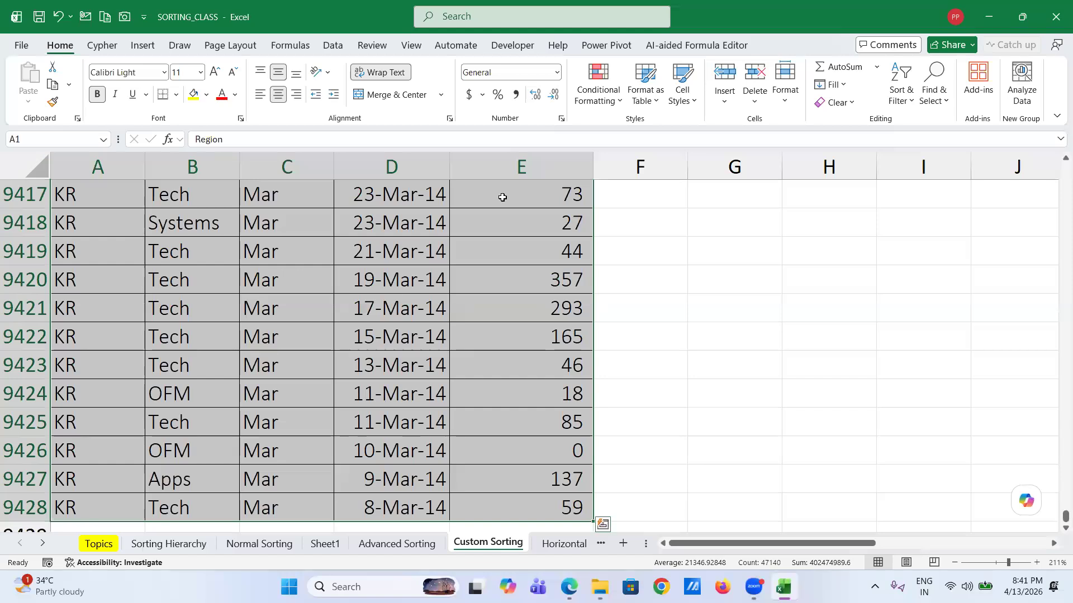
- Sort the selected table by Month in plain A to Z order
key(alt+d)
key(s)
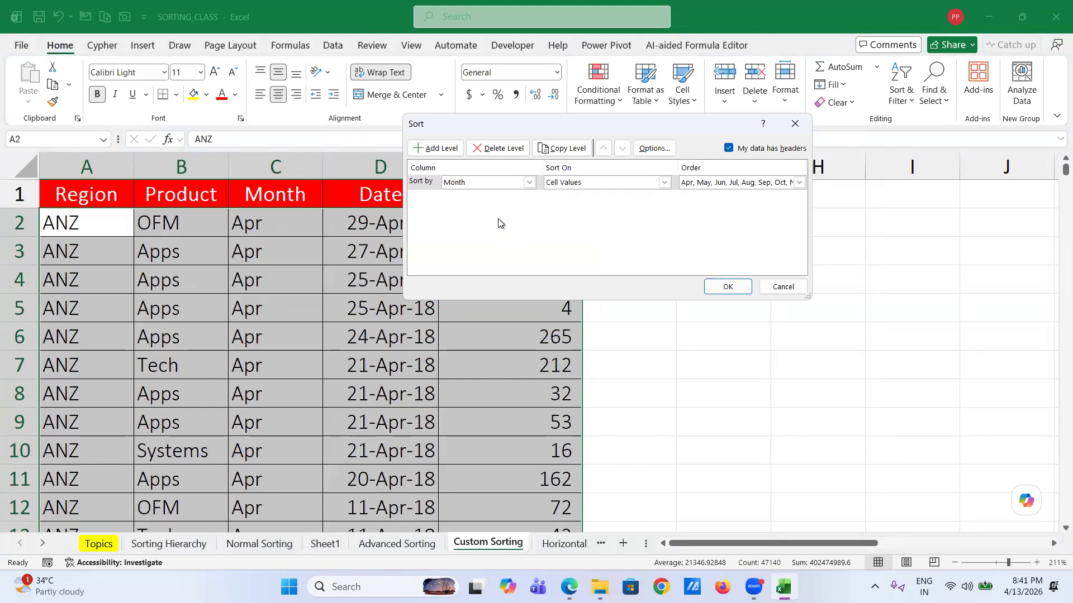
click(528, 183)
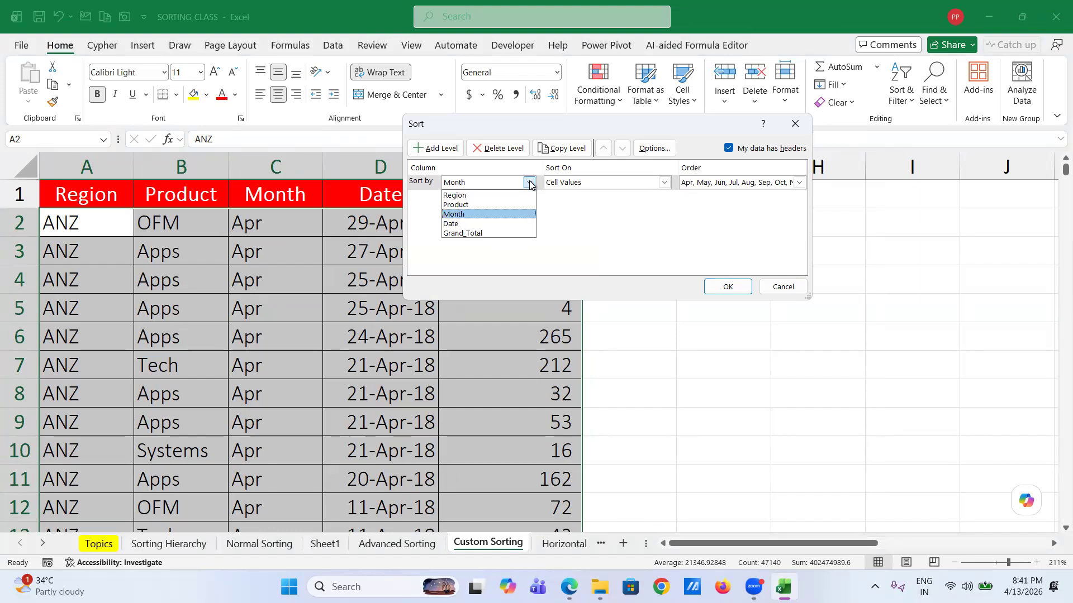
click(529, 184)
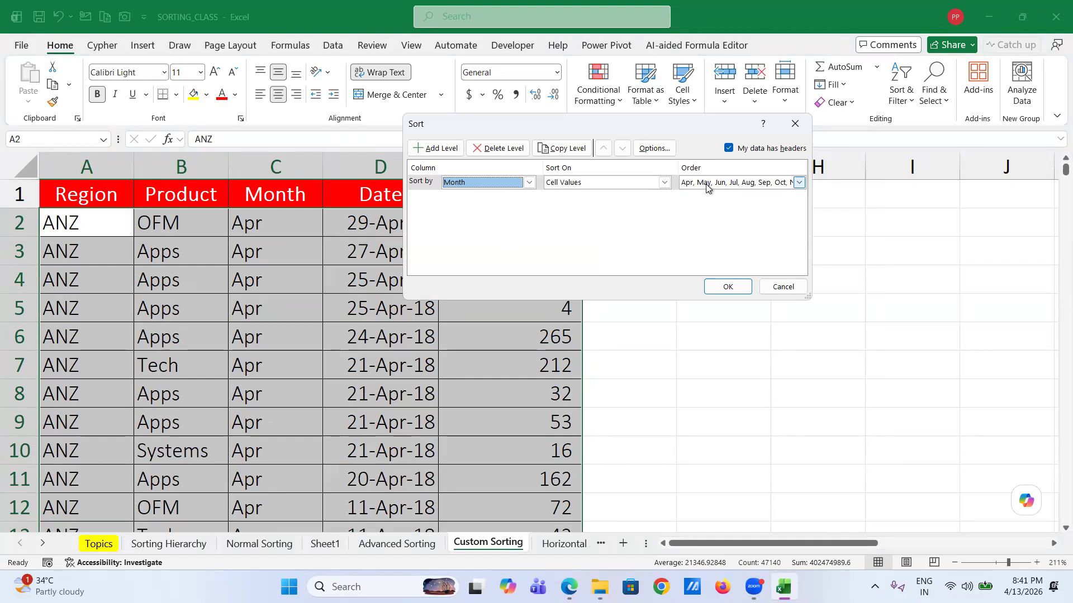
click(799, 183)
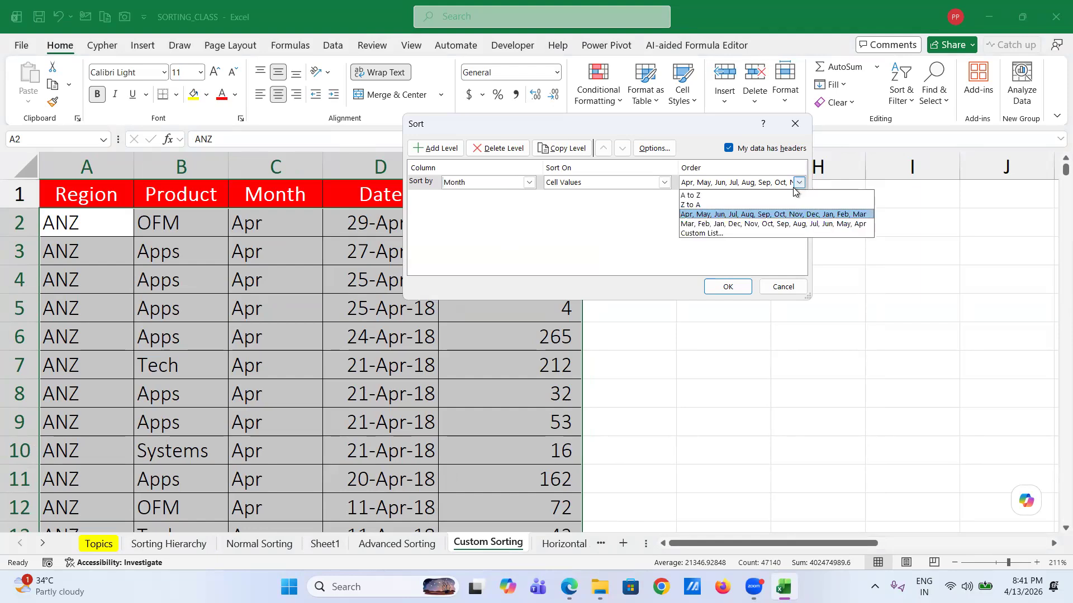
click(762, 196)
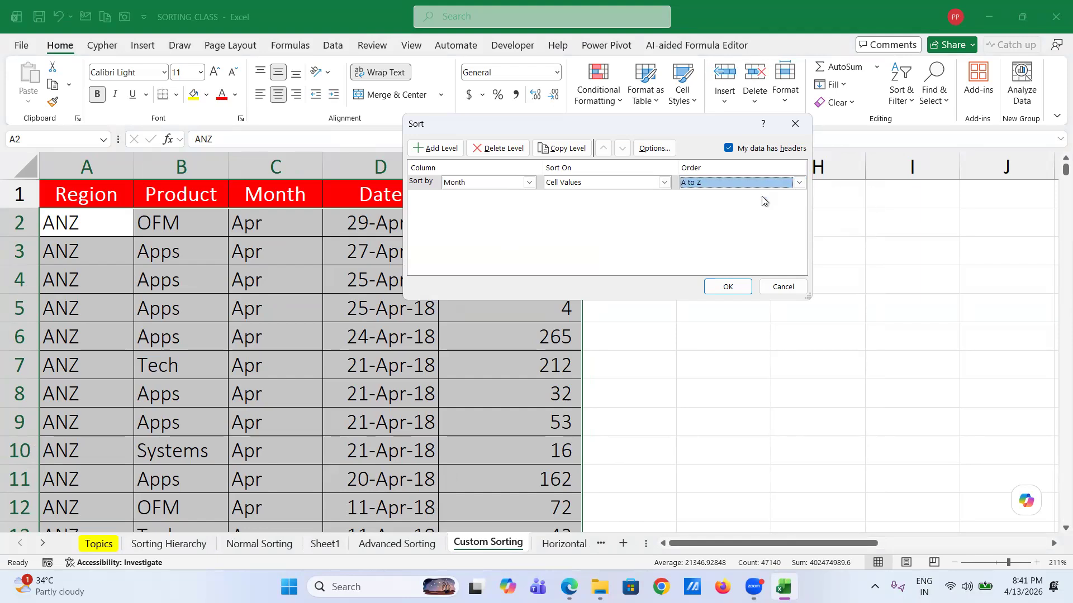
click(726, 287)
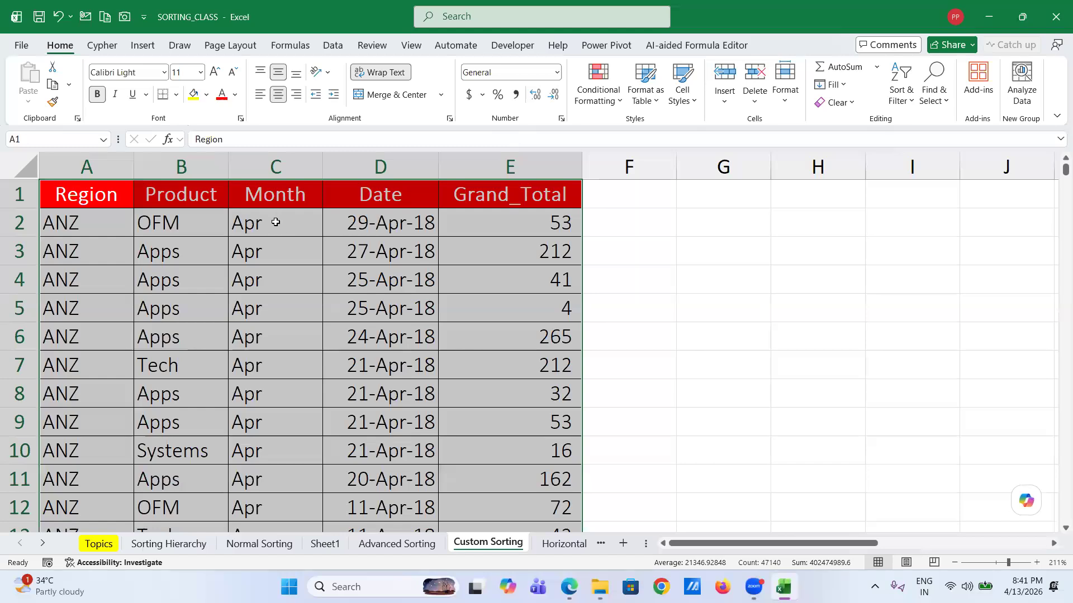
click(274, 221)
click(324, 543)
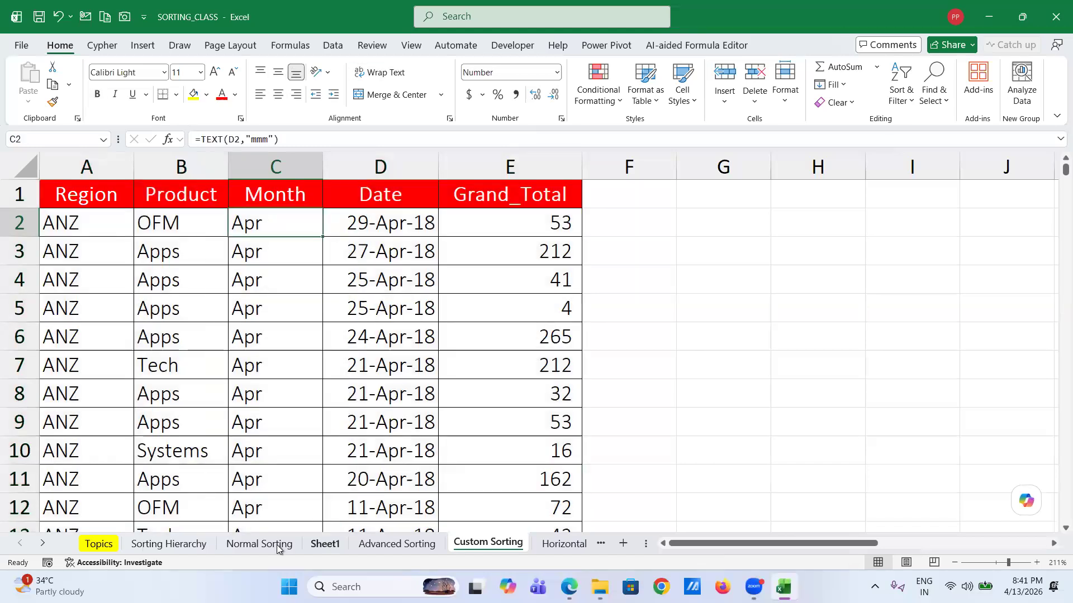
- Insert a new column D before Grand_Total and give it the header Month
scroll(290, 363, up, 4)
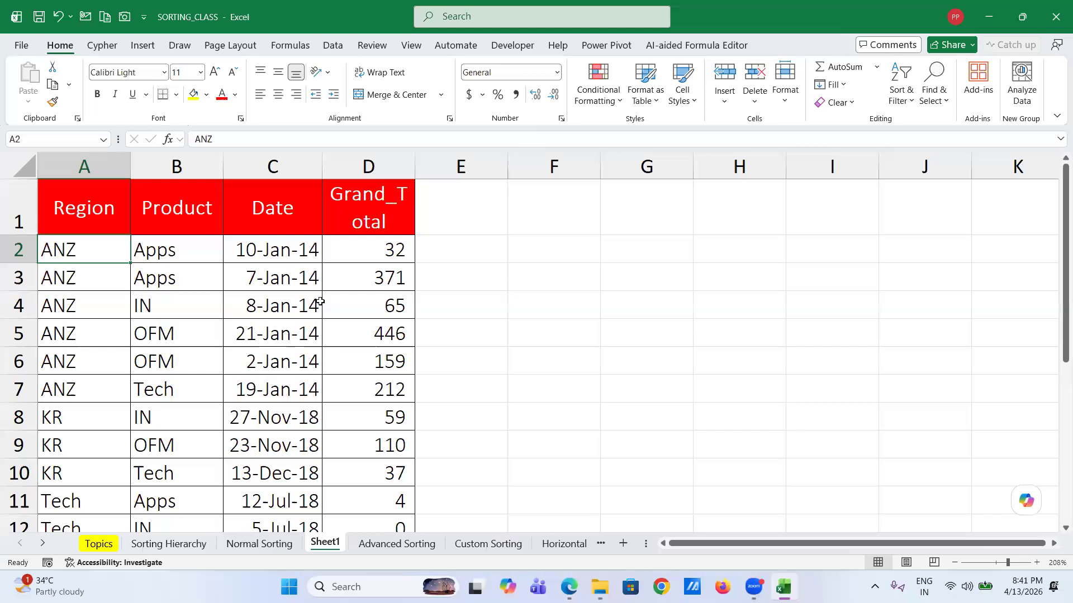
click(360, 163)
right_click(360, 165)
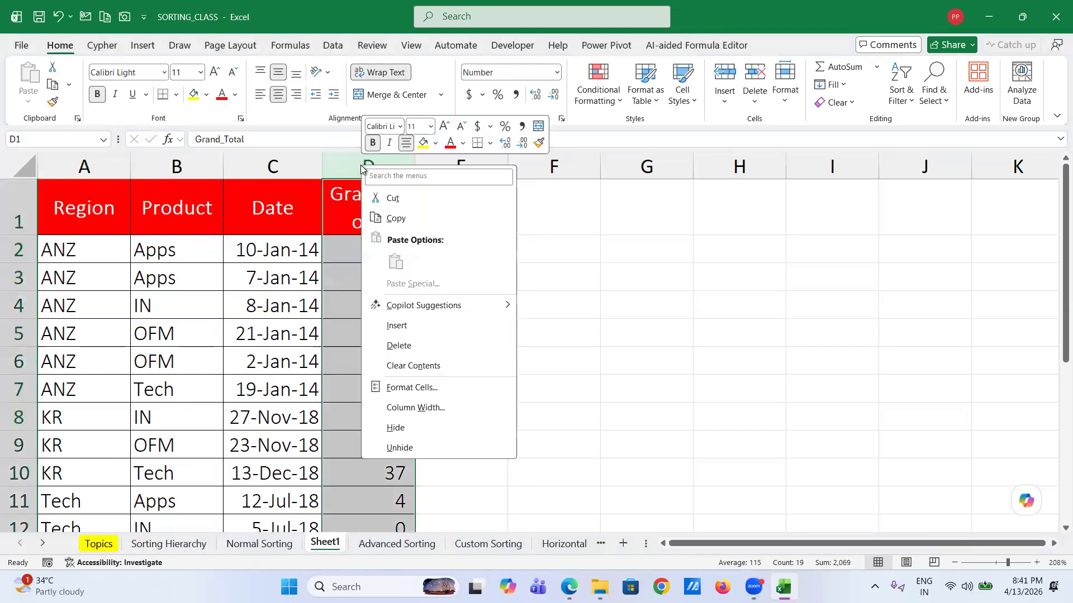
click(415, 328)
click(350, 229)
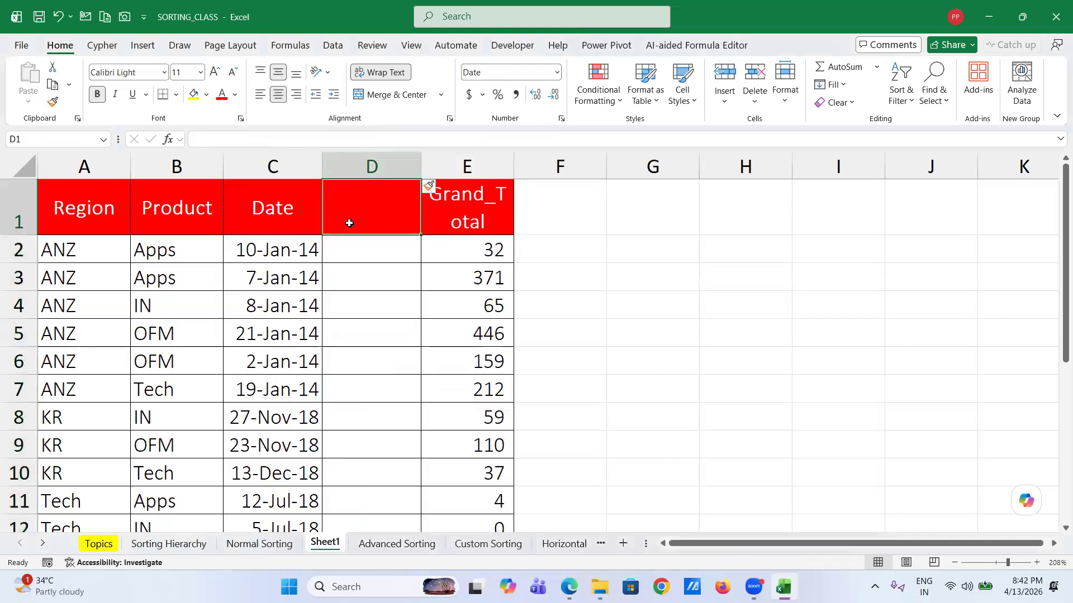
text(Month)
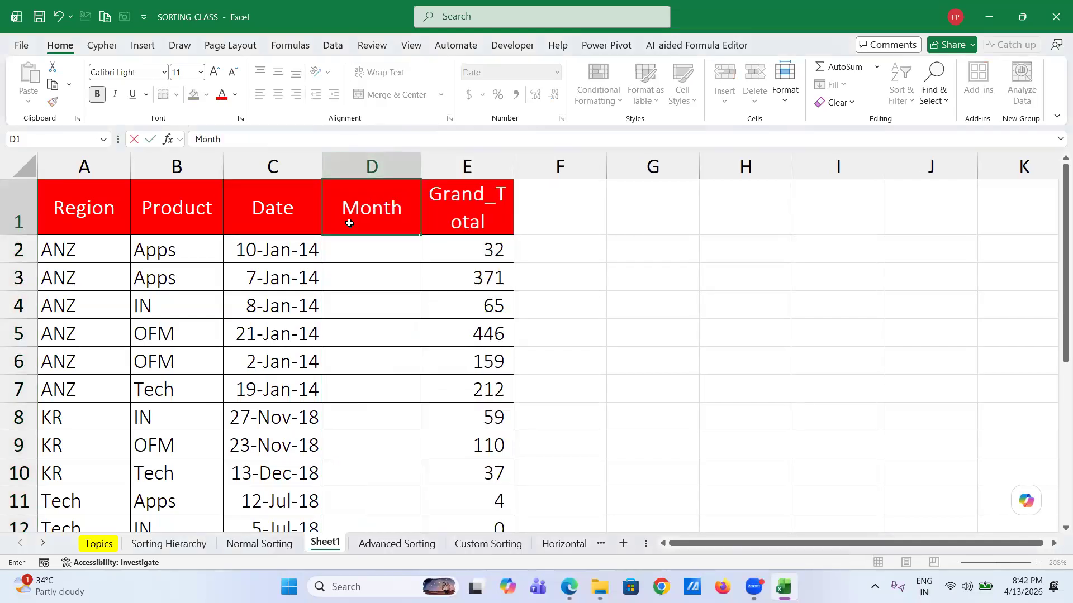
key(Return)
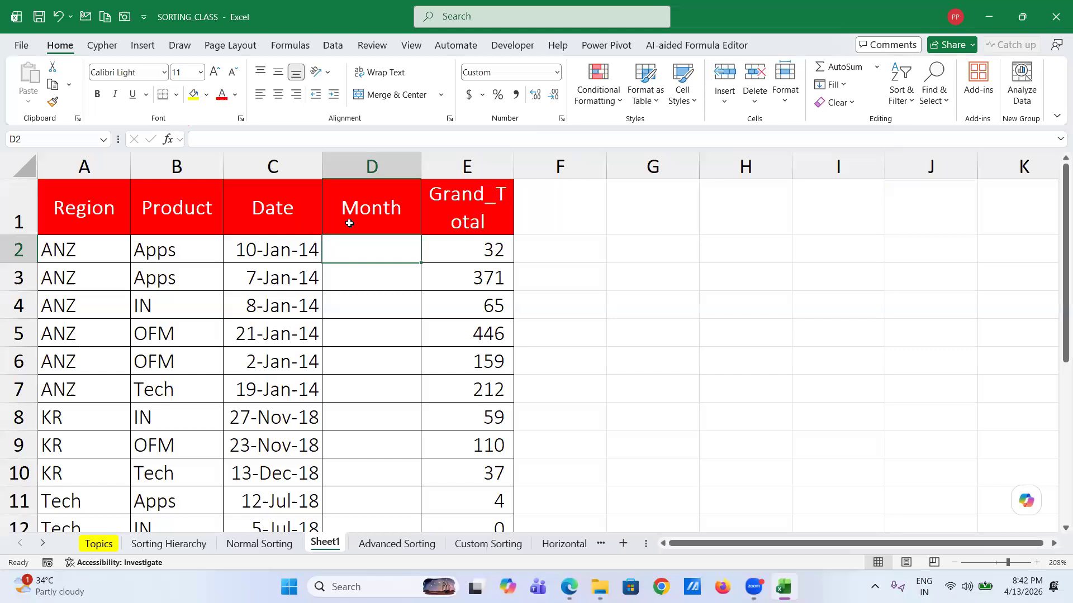
- Try =MONTH(C2) in D2, then clear it again
text(=mon)
key(Tab)
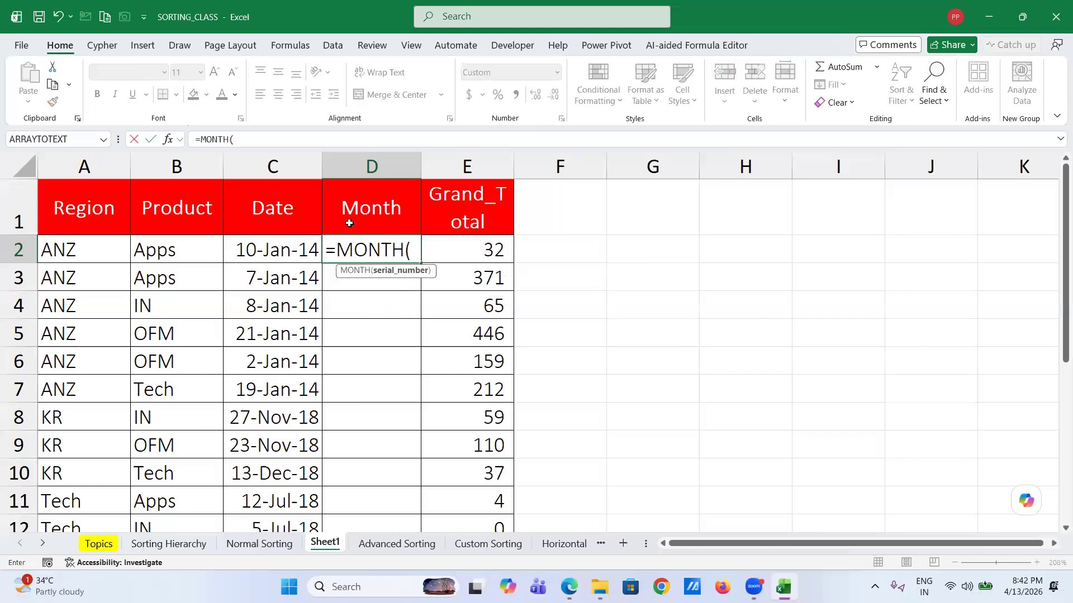
click(262, 248)
text())
key(Return)
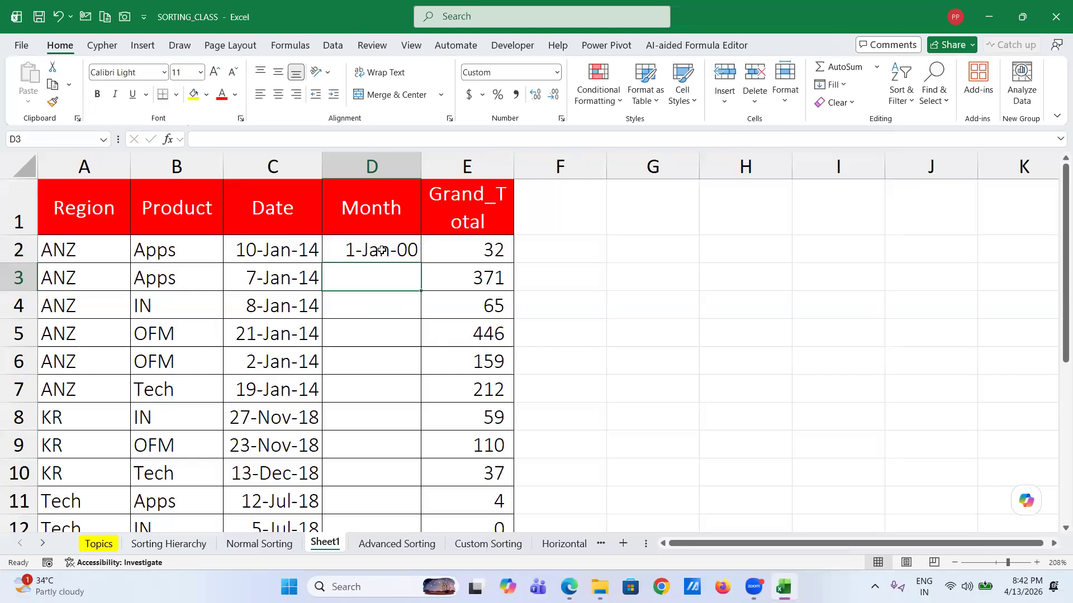
click(382, 251)
key(Delete)
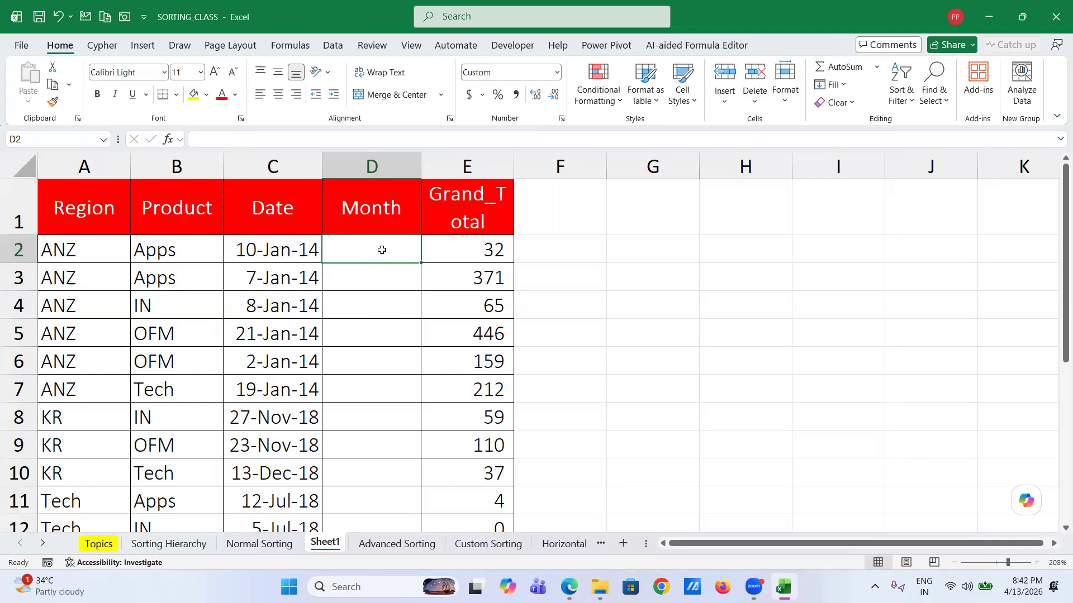
- Enter =TEXT(C2,"mmm") in D2 so it shows Jan
text(T)
key(BackSpace)
text(=)
key(BackSpace)
text(=)
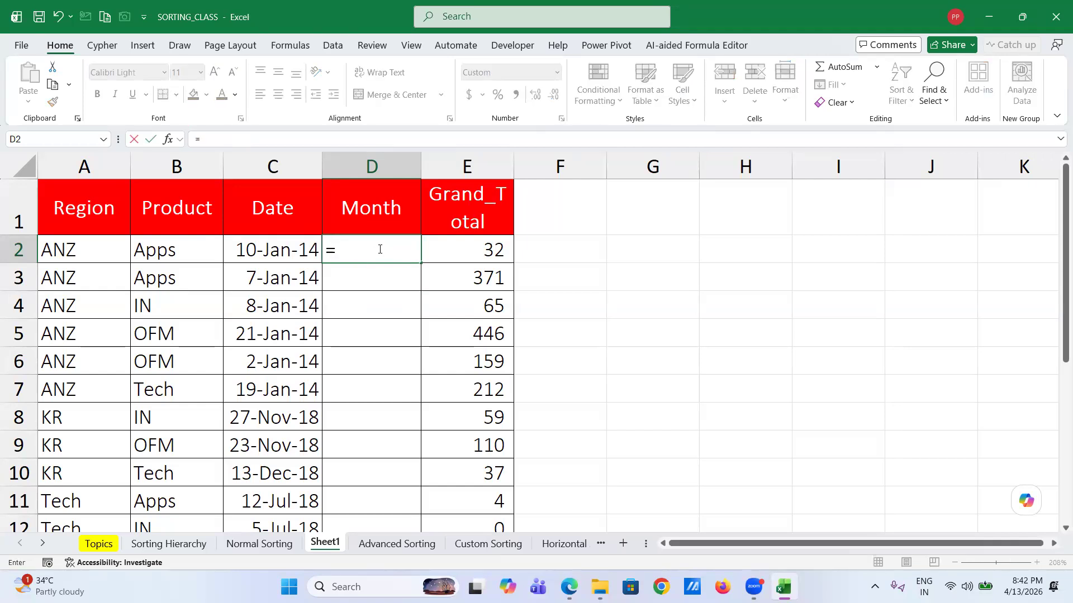
text(tex)
key(Tab)
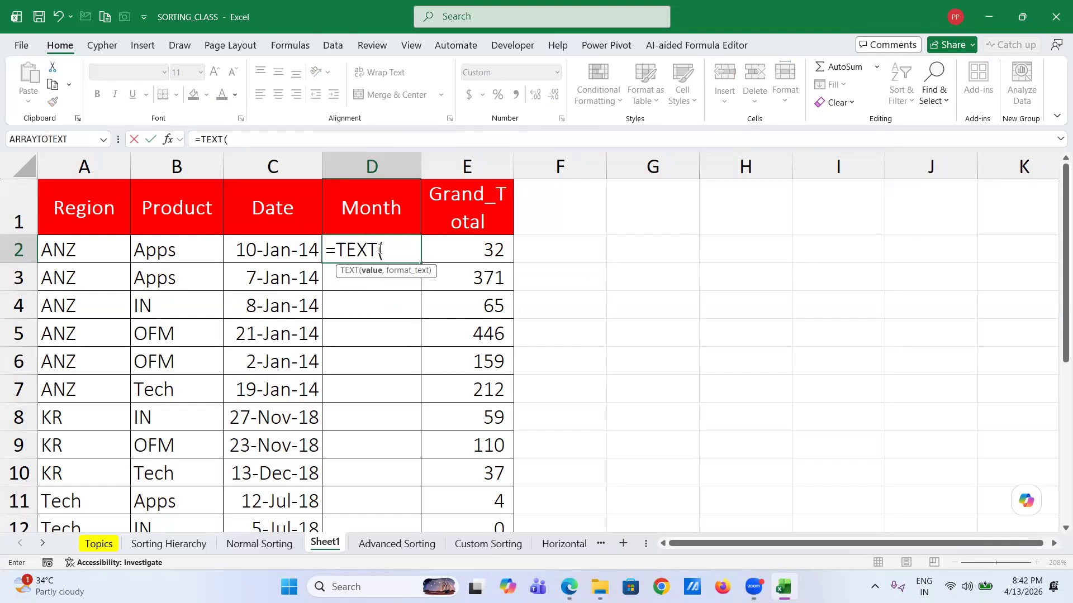
click(242, 252)
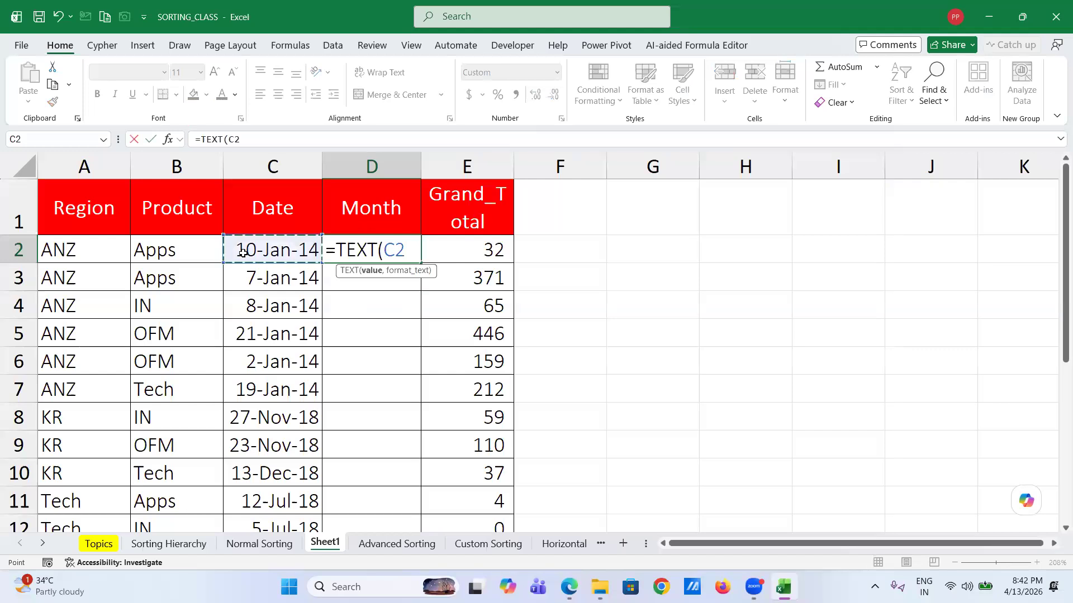
text(,)
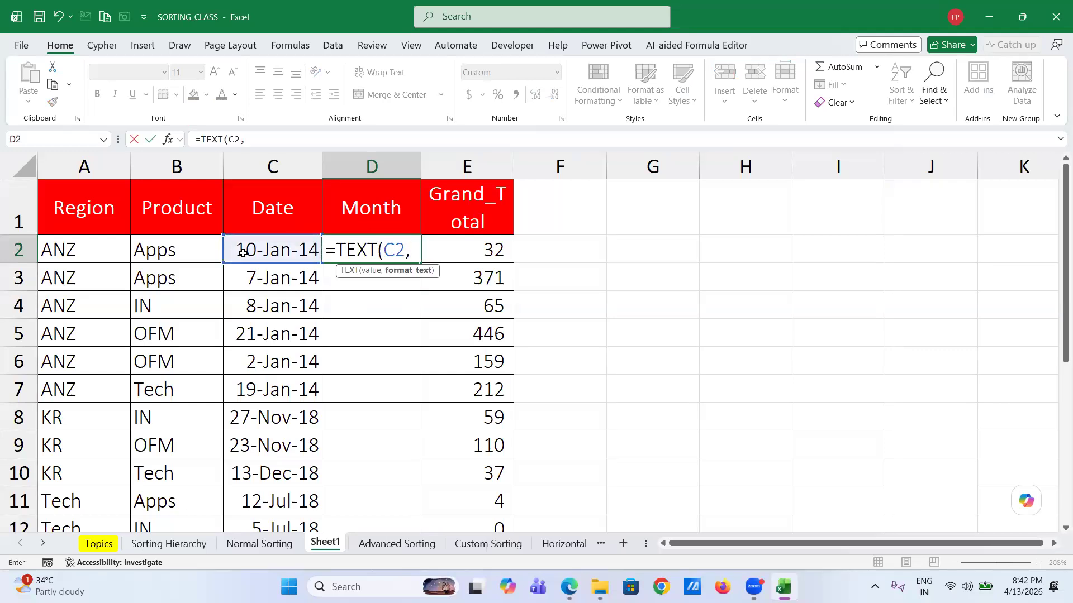
text("mmm"))
key(Return)
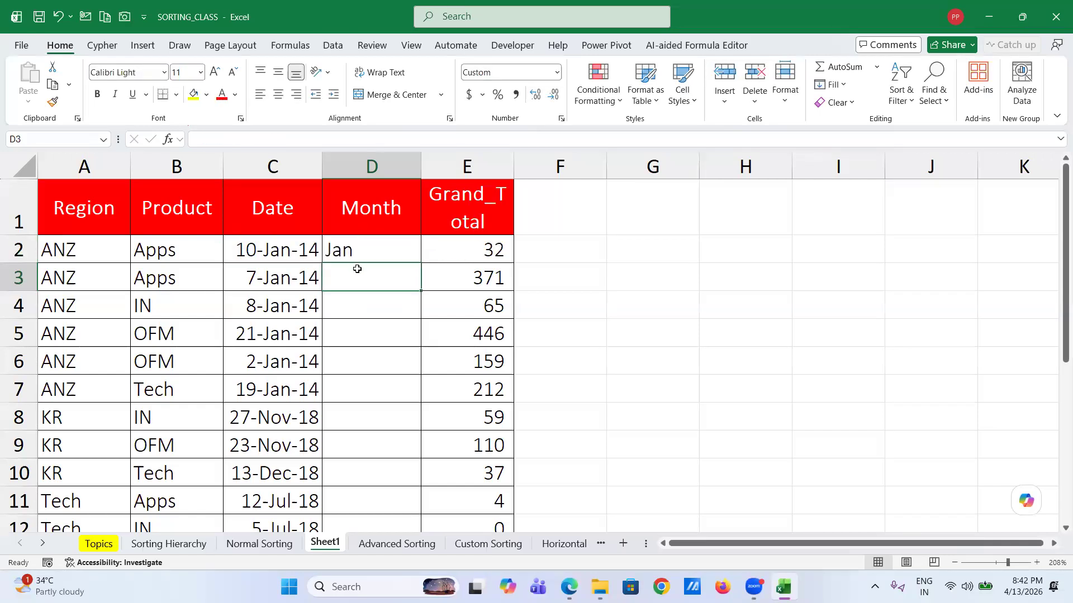
click(352, 249)
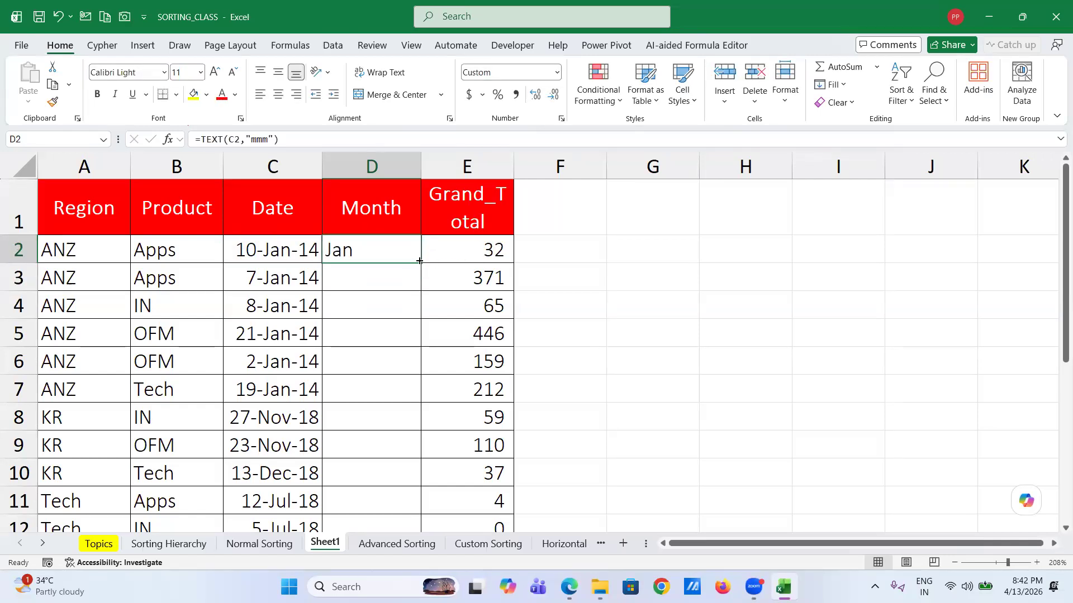
- Fill the TEXT month formula down column D to row 19
double_click(420, 261)
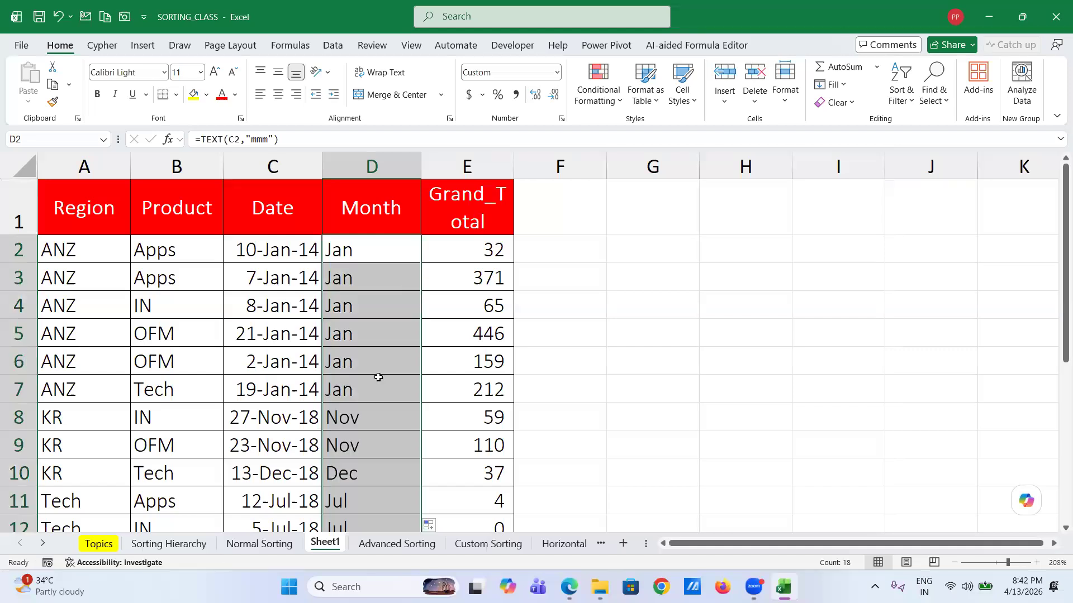
scroll(379, 377, down, 3)
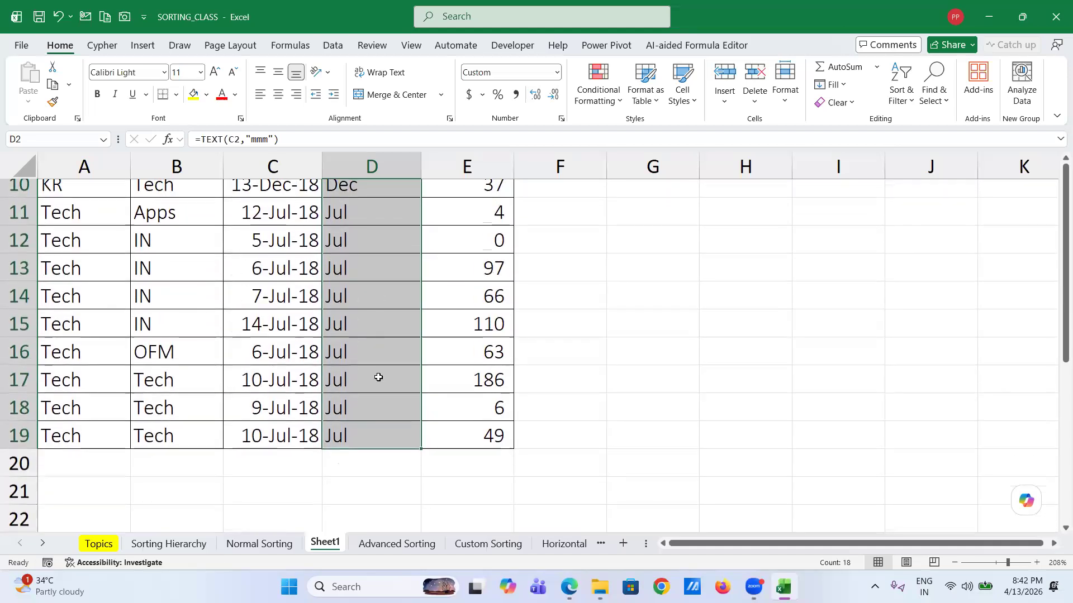
scroll(377, 376, up, 2)
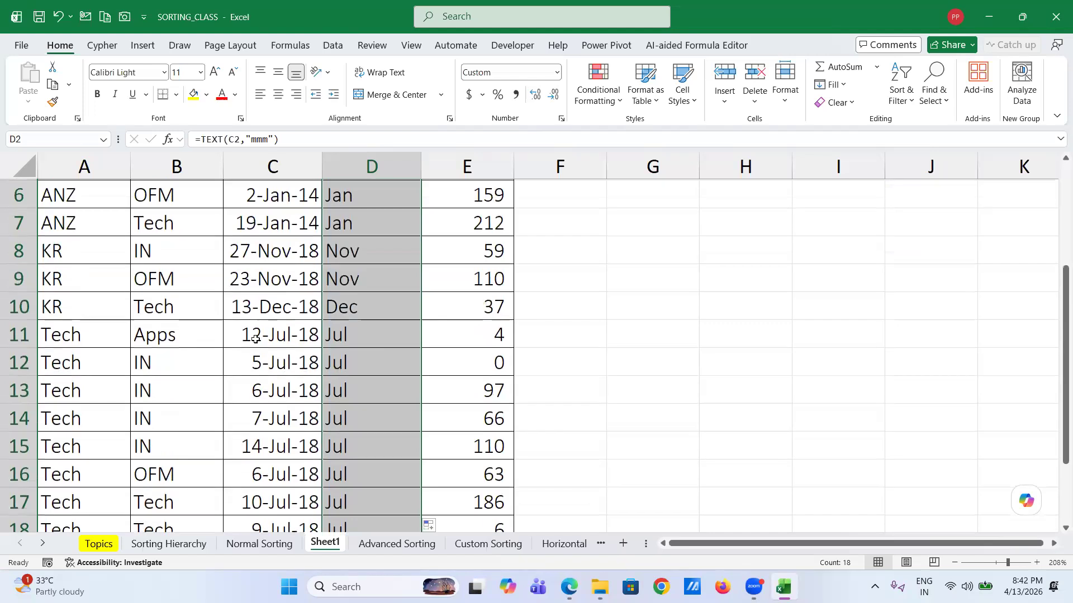
scroll(371, 361, up, 2)
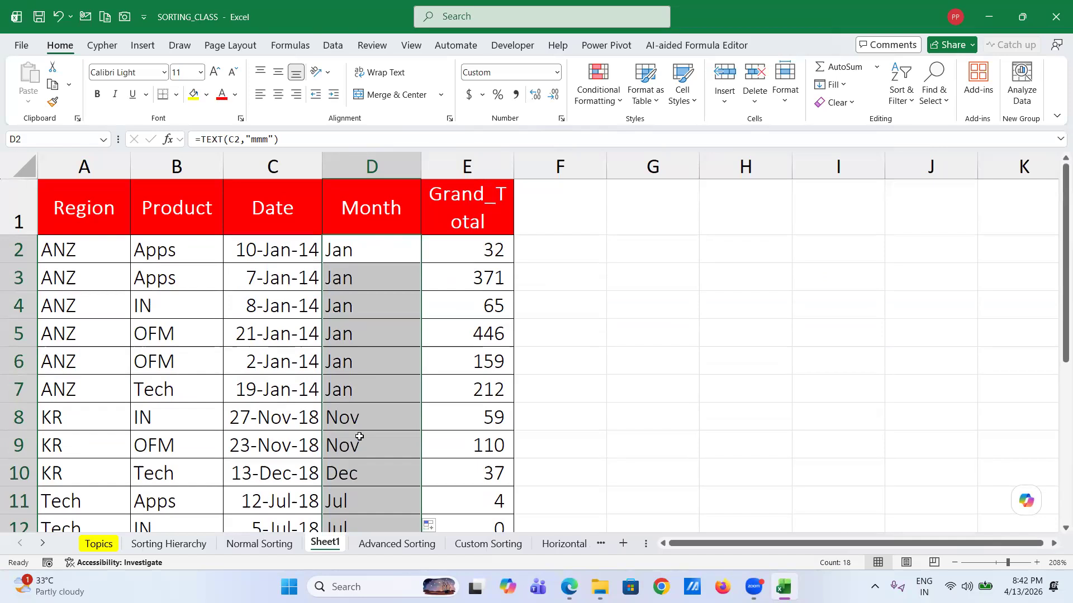
scroll(359, 436, down, 1)
scroll(359, 436, down, 2)
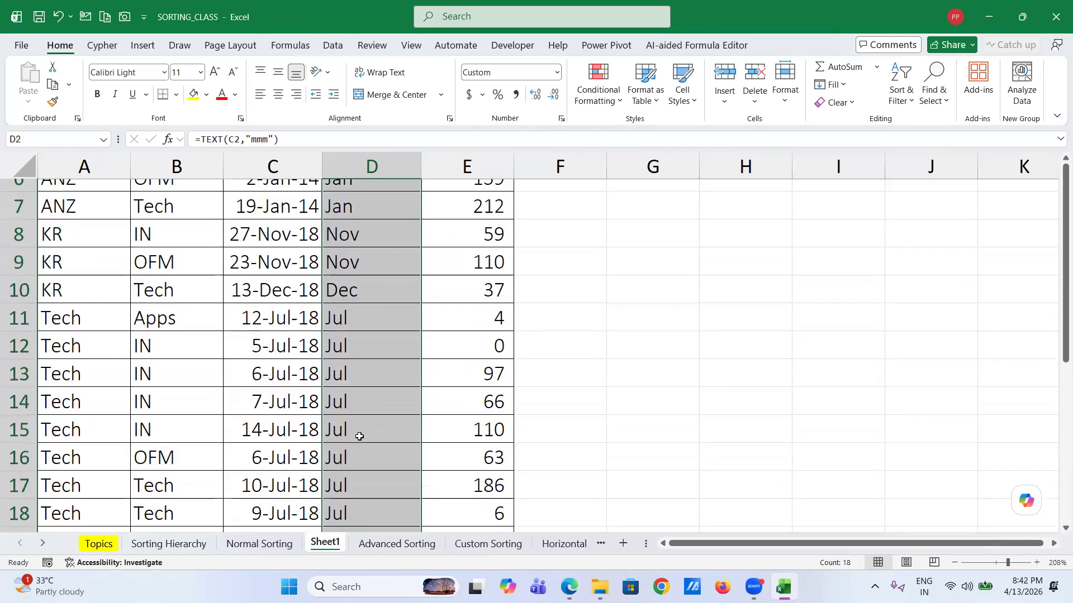
scroll(355, 430, up, 2)
scroll(365, 249, down, 1)
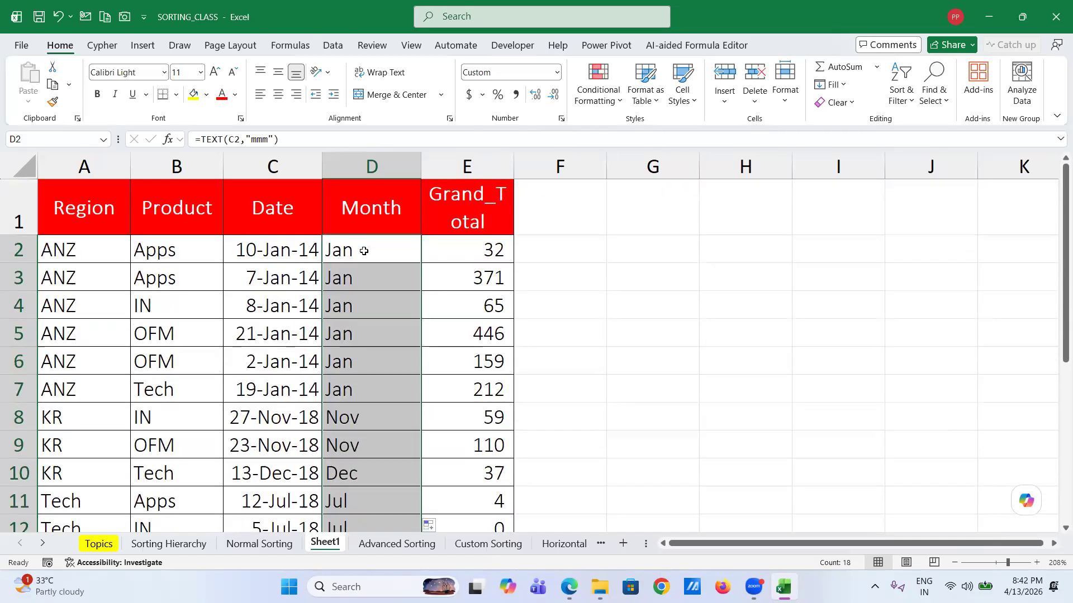
click(363, 251)
right_click(365, 252)
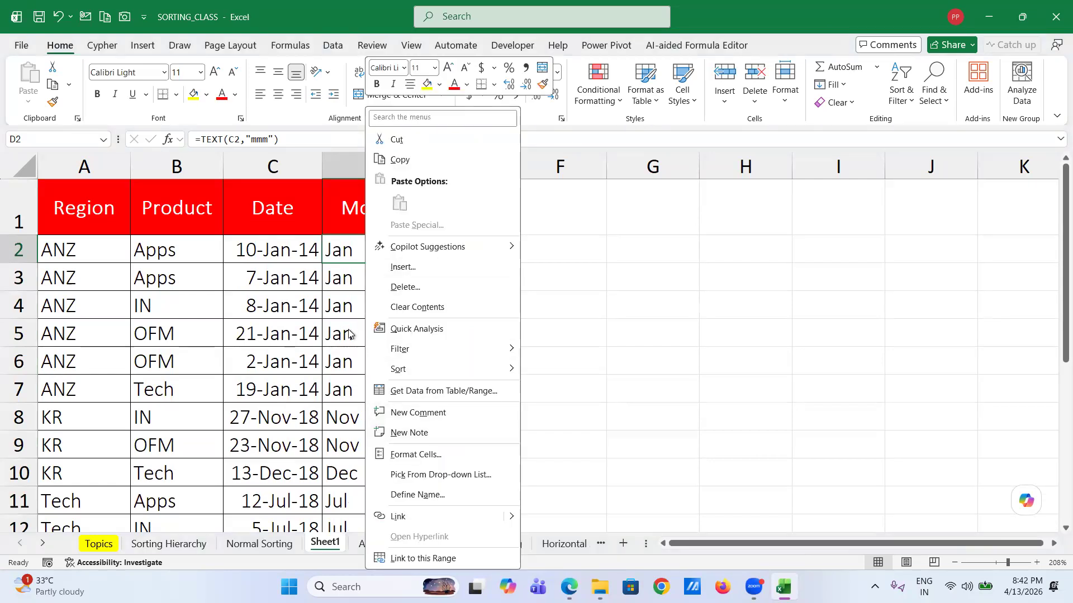
key(Escape)
scroll(362, 415, down, 2)
scroll(362, 415, down, 1)
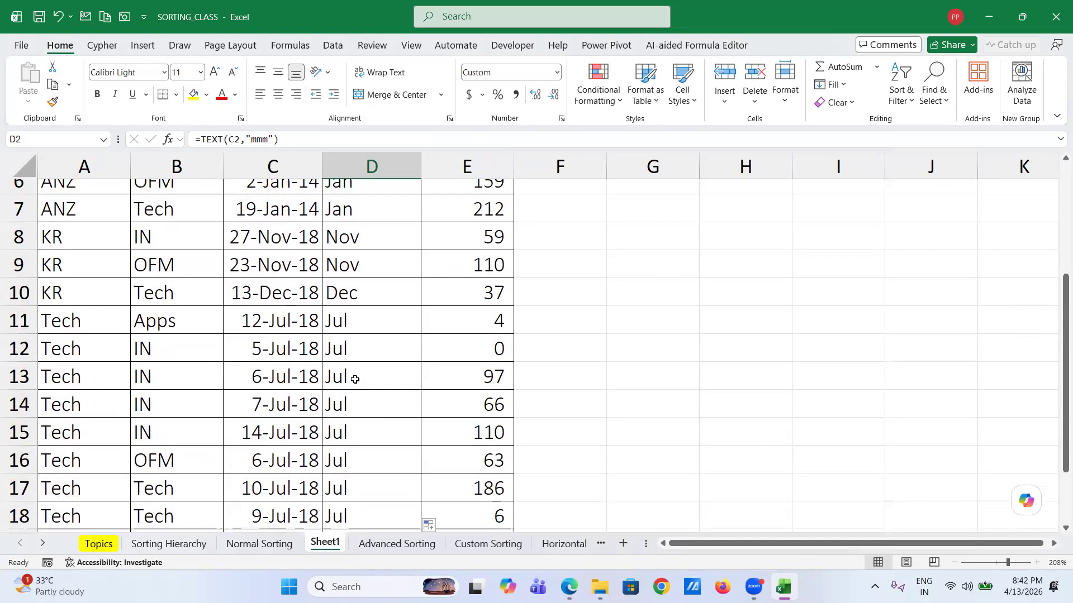
- Overwrite D13 with Apr and D16 with Aug
click(355, 379)
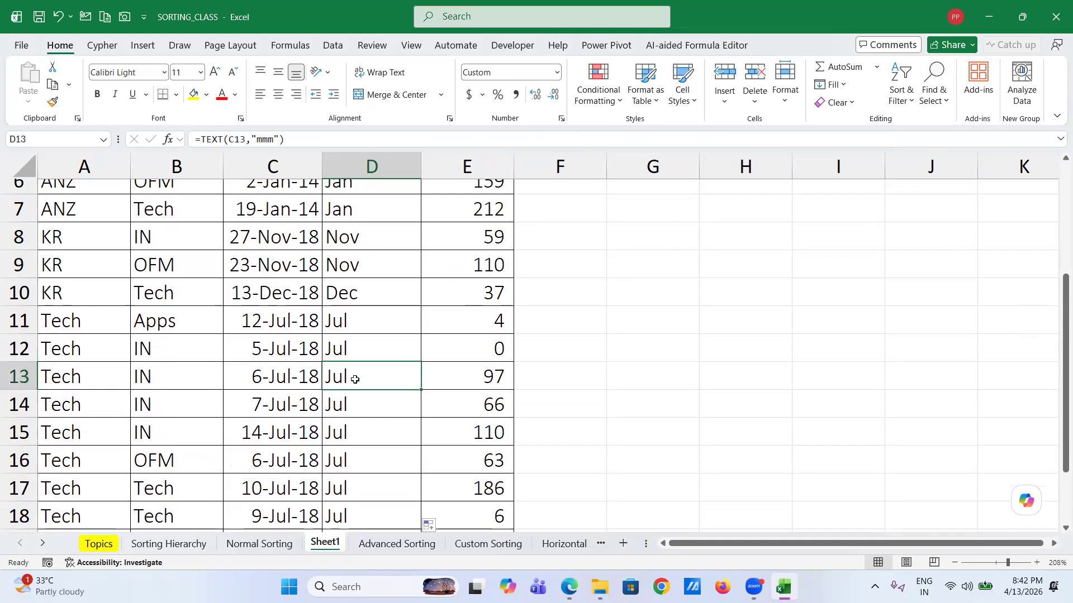
text(APR)
key(BackSpace)
key(BackSpace)
key(BackSpace)
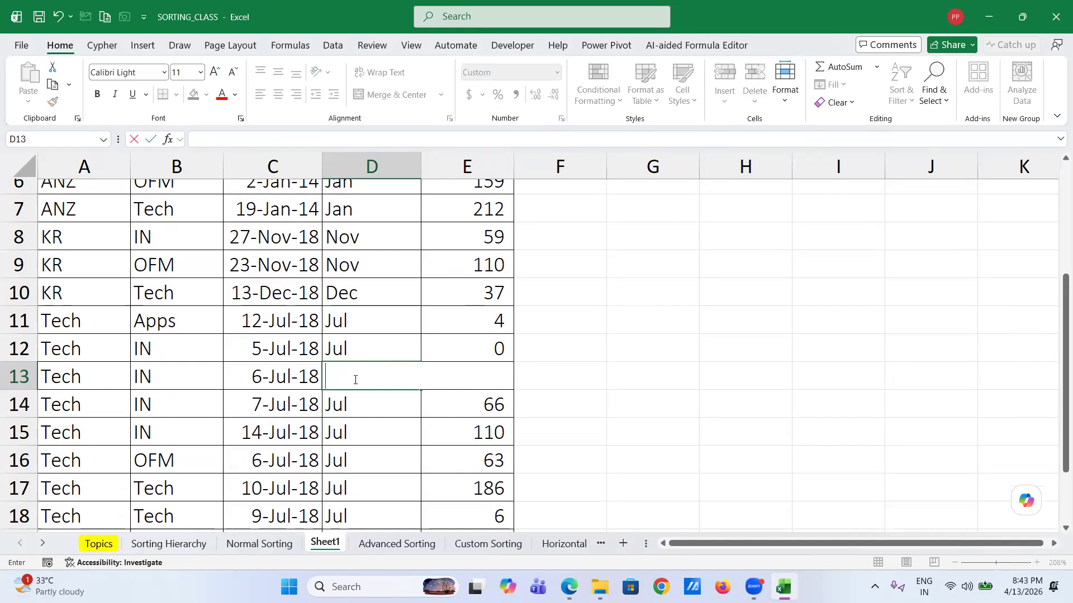
text(Ape)
key(BackSpace)
text(r)
key(Return)
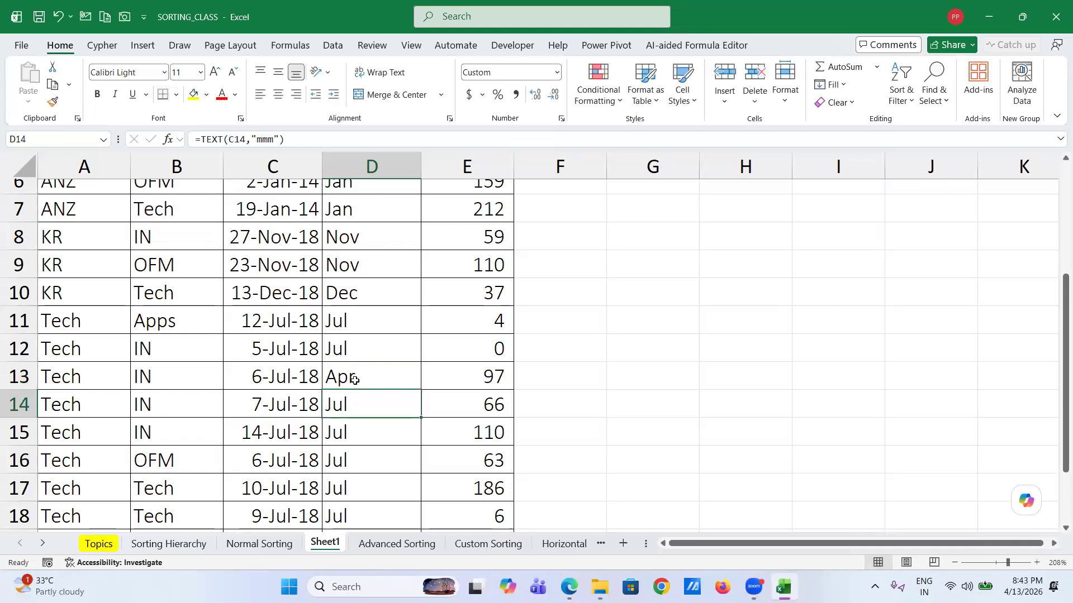
key(Down)
key(Down)
text(Aug)
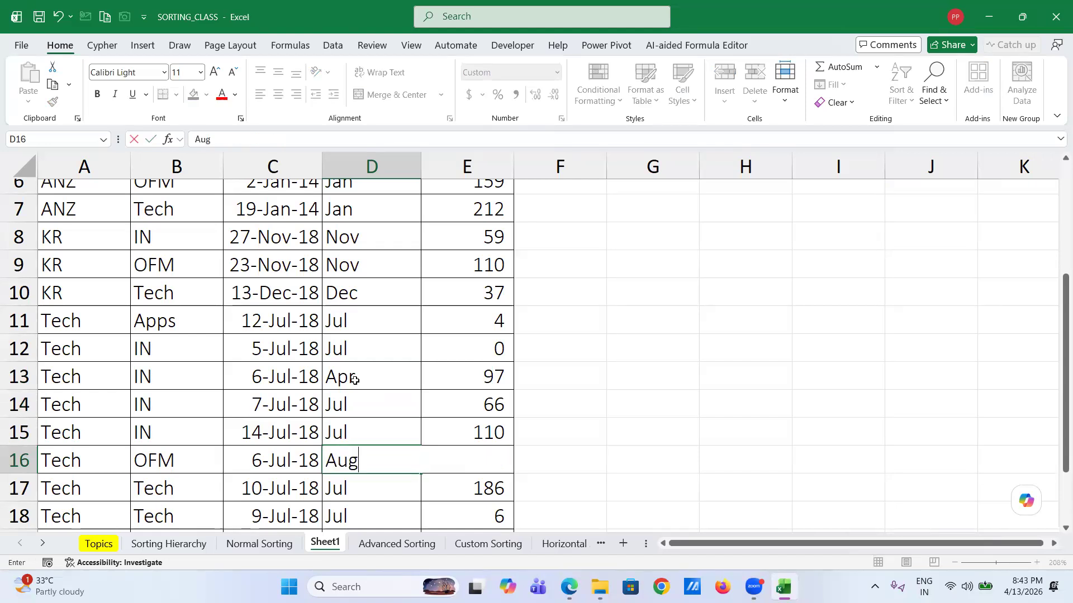
key(Return)
- Overwrite D19 with Aug, D5 with Feb and D2 with Oct
scroll(355, 380, down, 2)
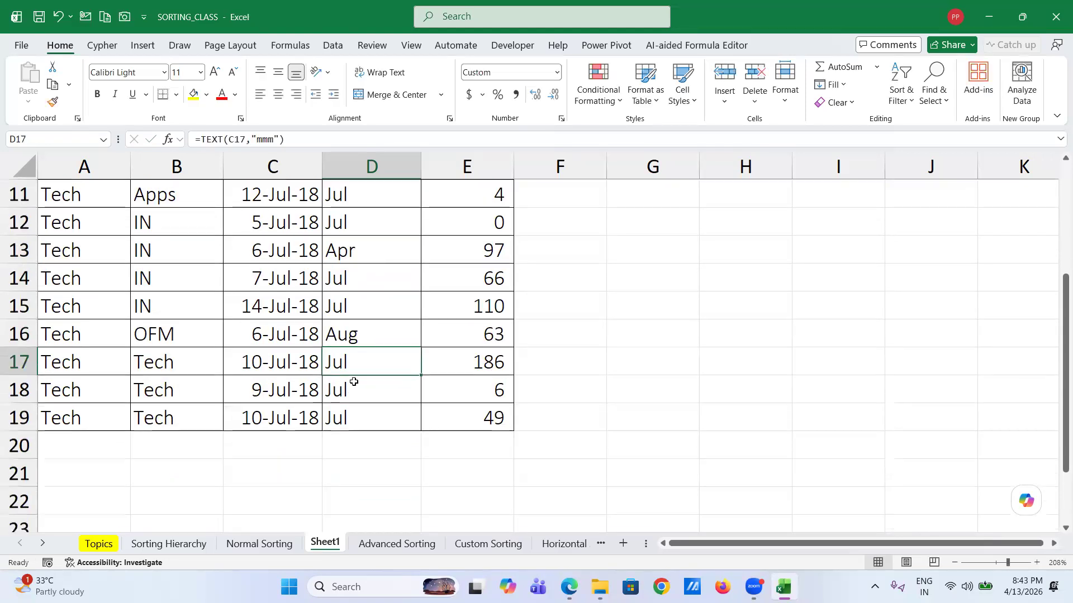
click(346, 420)
text(Aug)
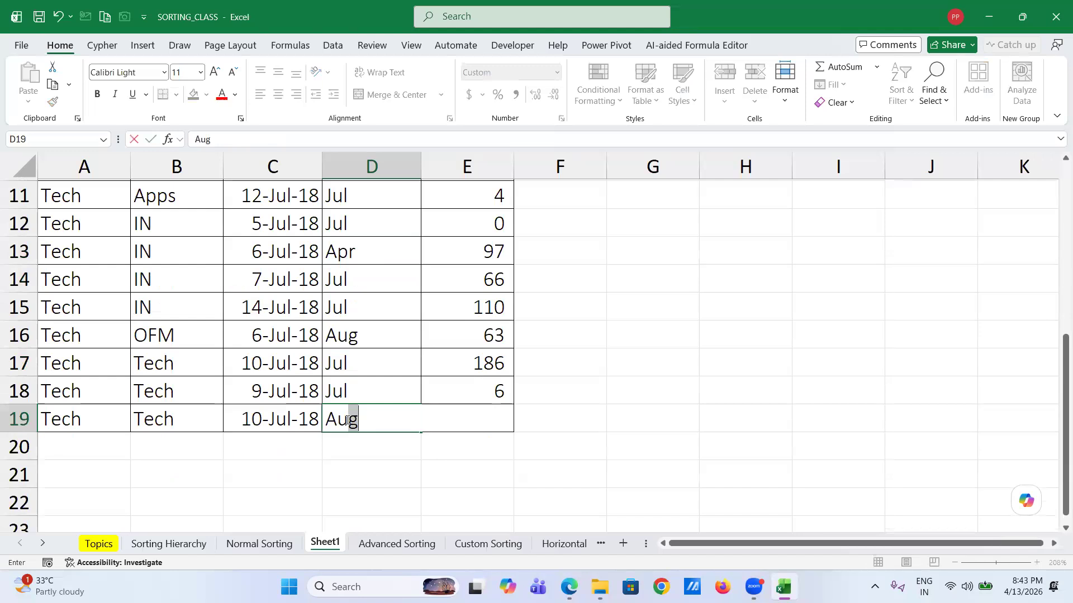
key(Return)
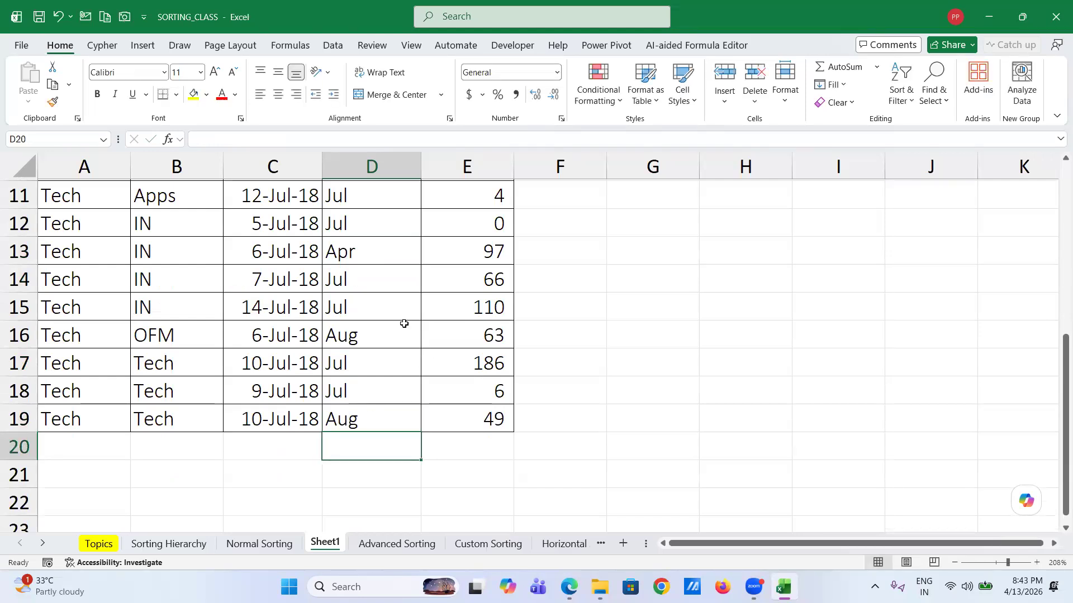
scroll(404, 324, up, 3)
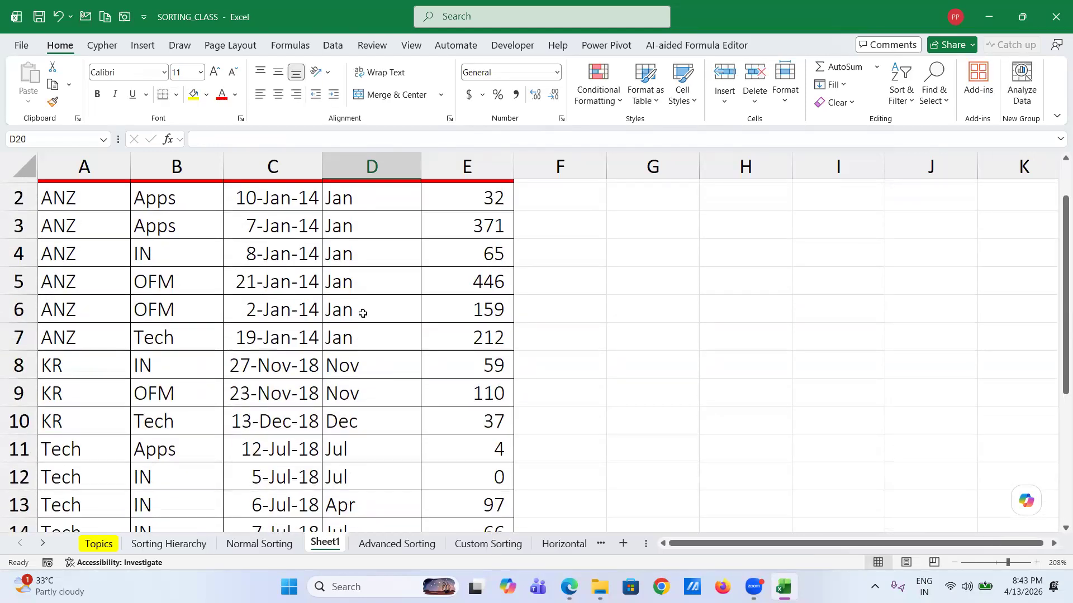
click(355, 286)
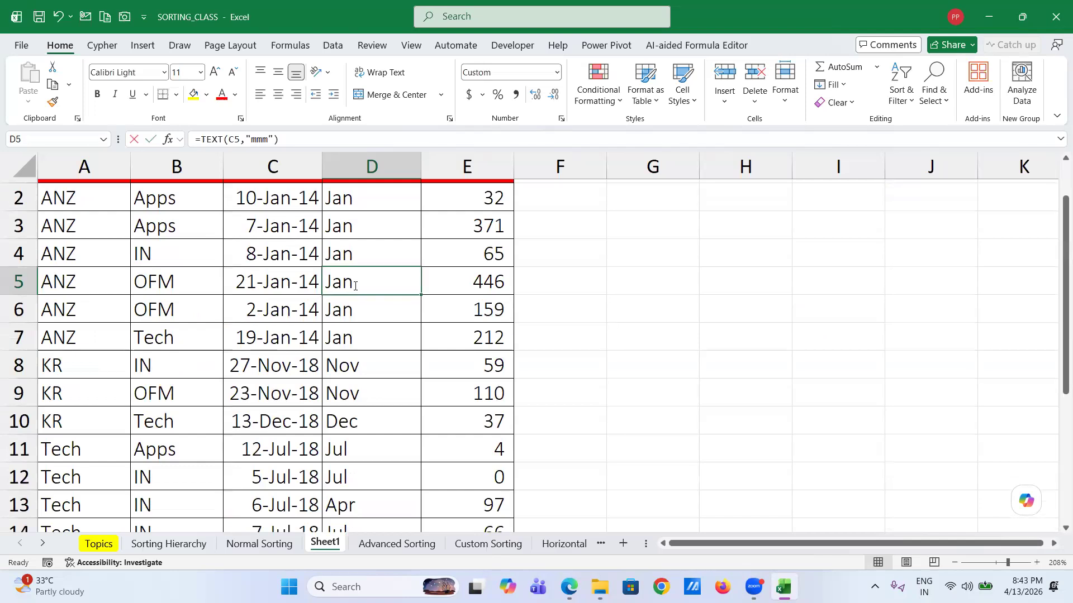
text(Feb)
key(Return)
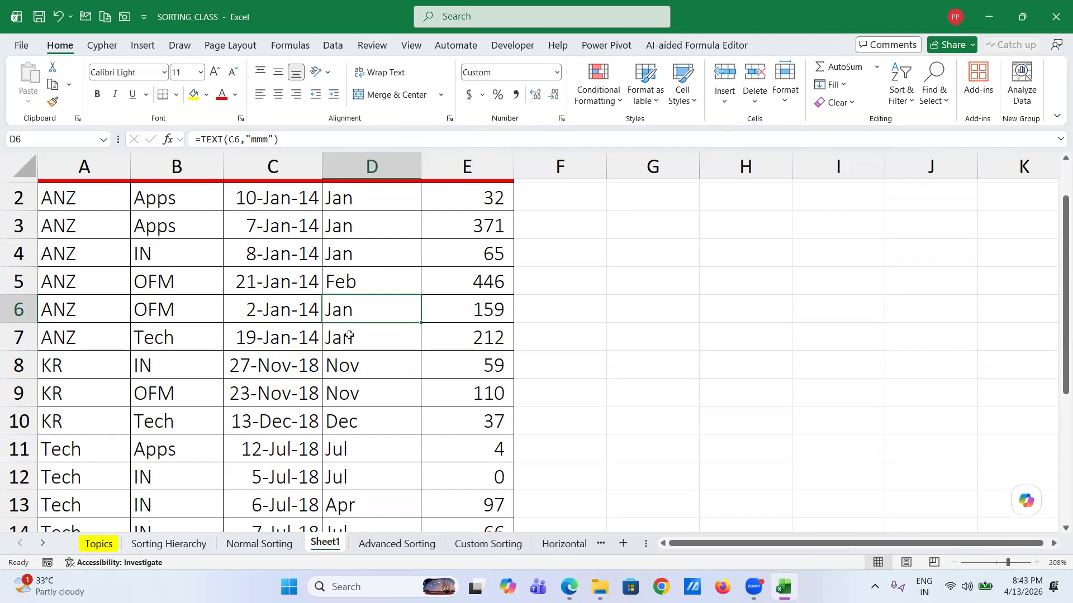
click(358, 205)
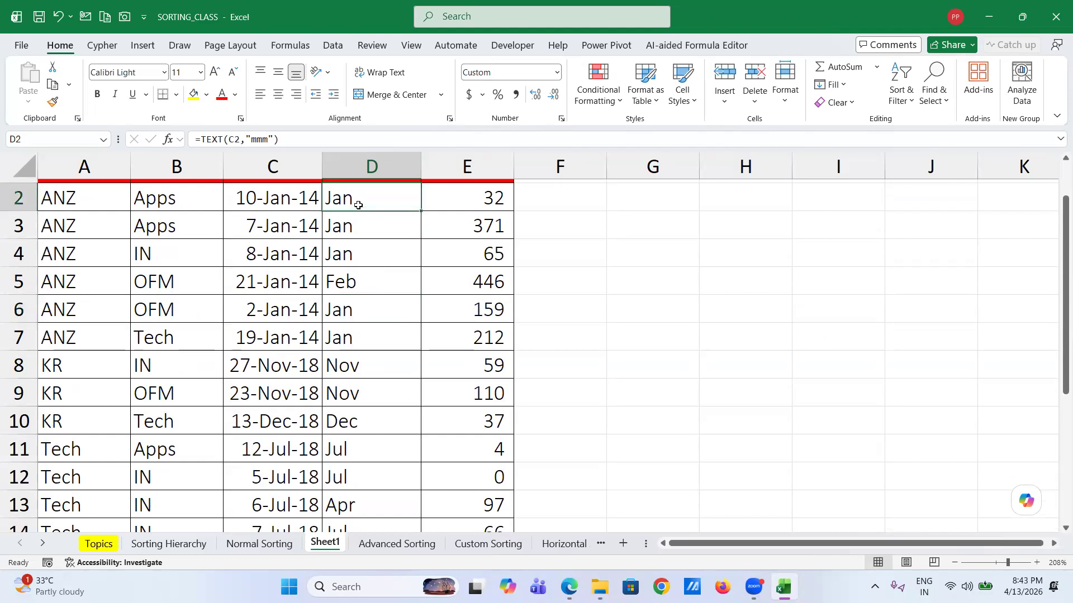
text(Oct)
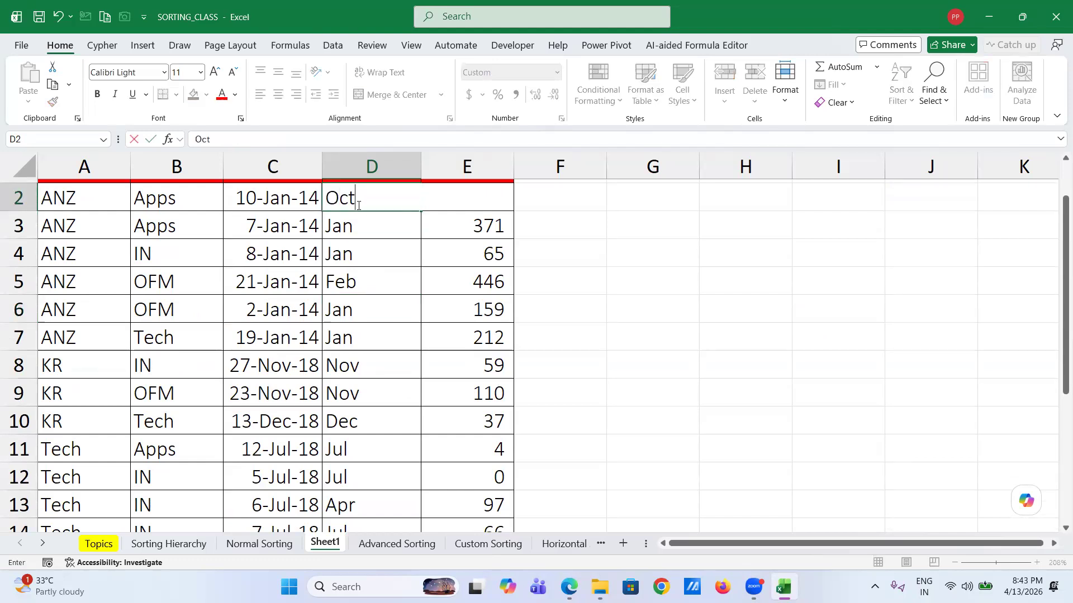
key(Return)
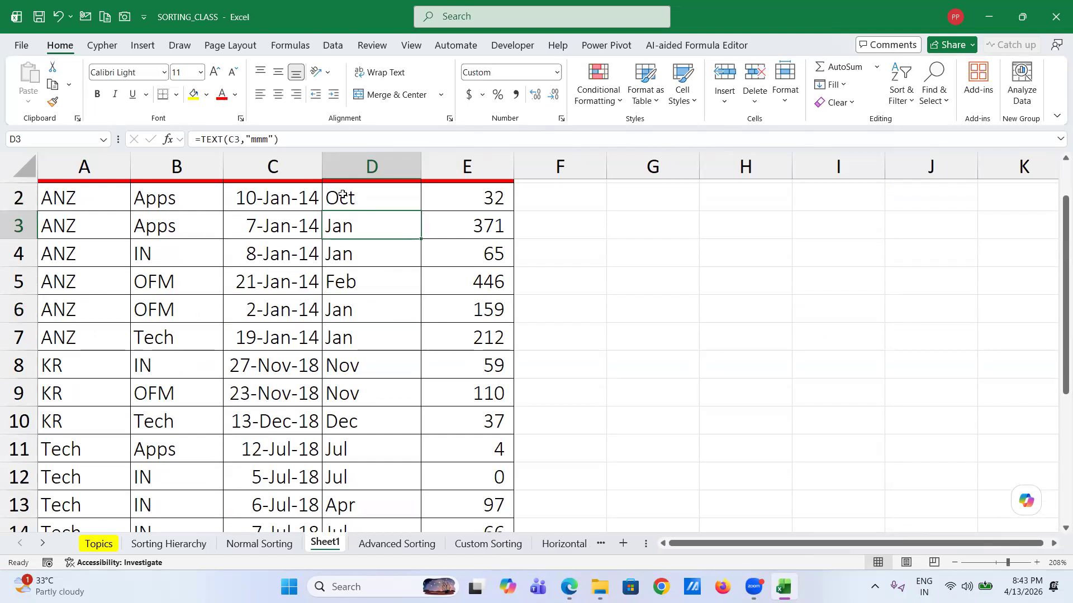
click(342, 198)
- Sort the table A to Z on the Month column
right_click(343, 199)
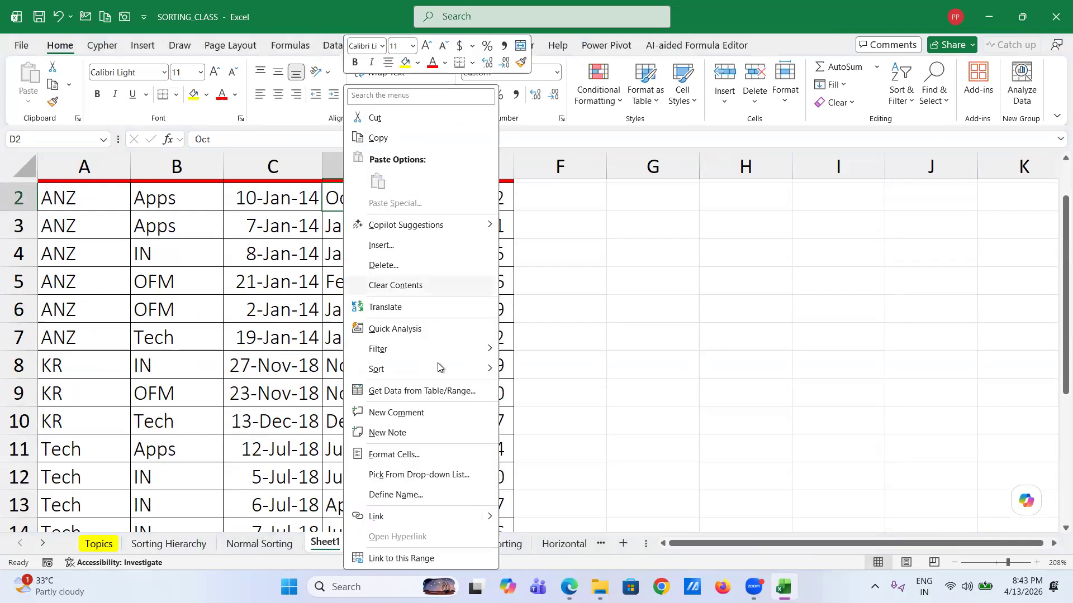
mouse_move(469, 370)
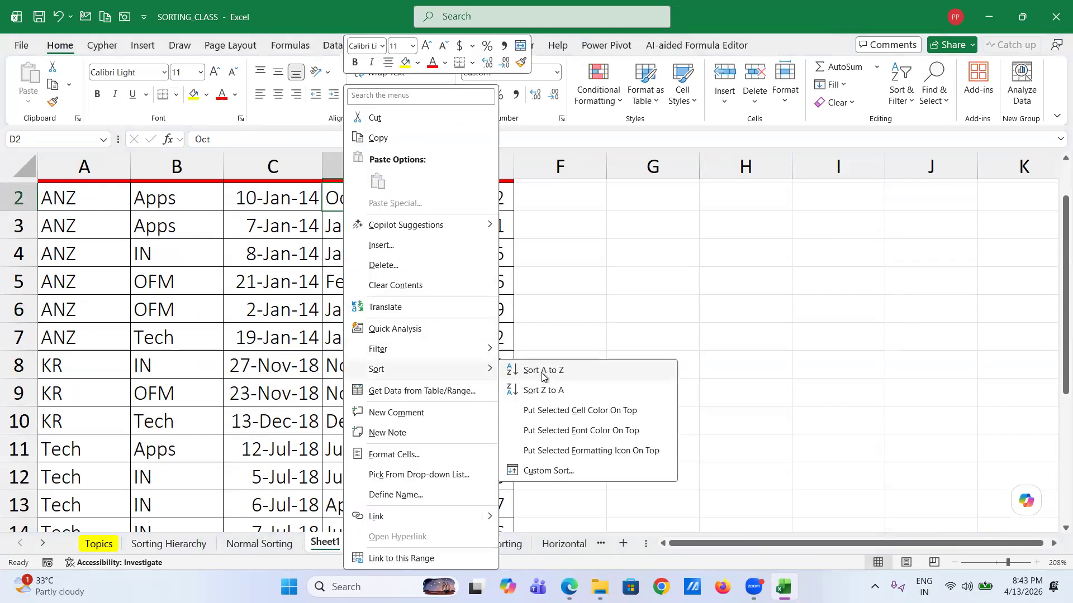
click(542, 373)
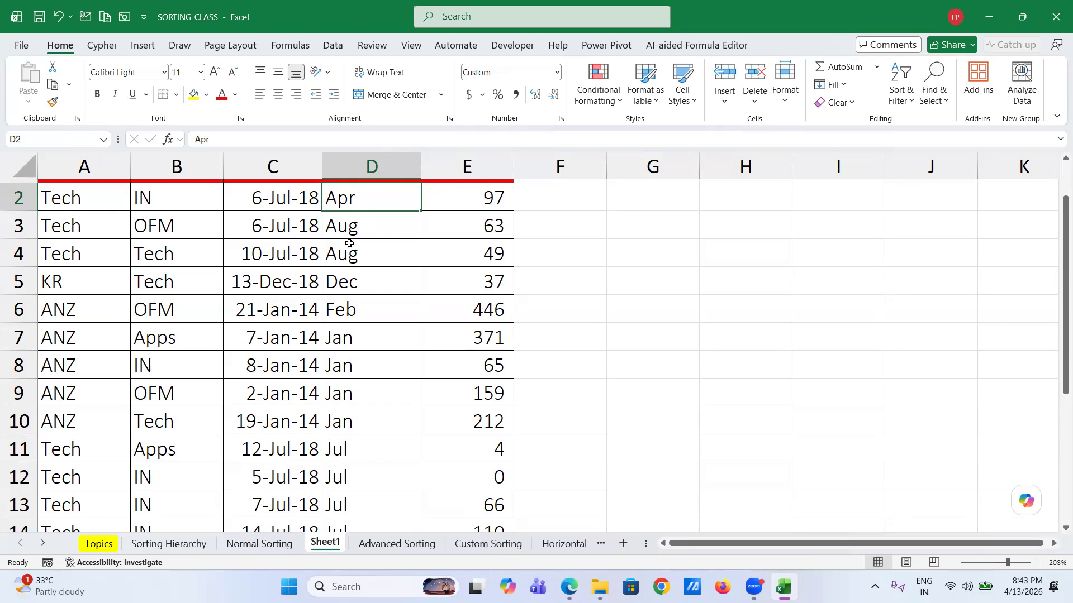
scroll(340, 366, down, 3)
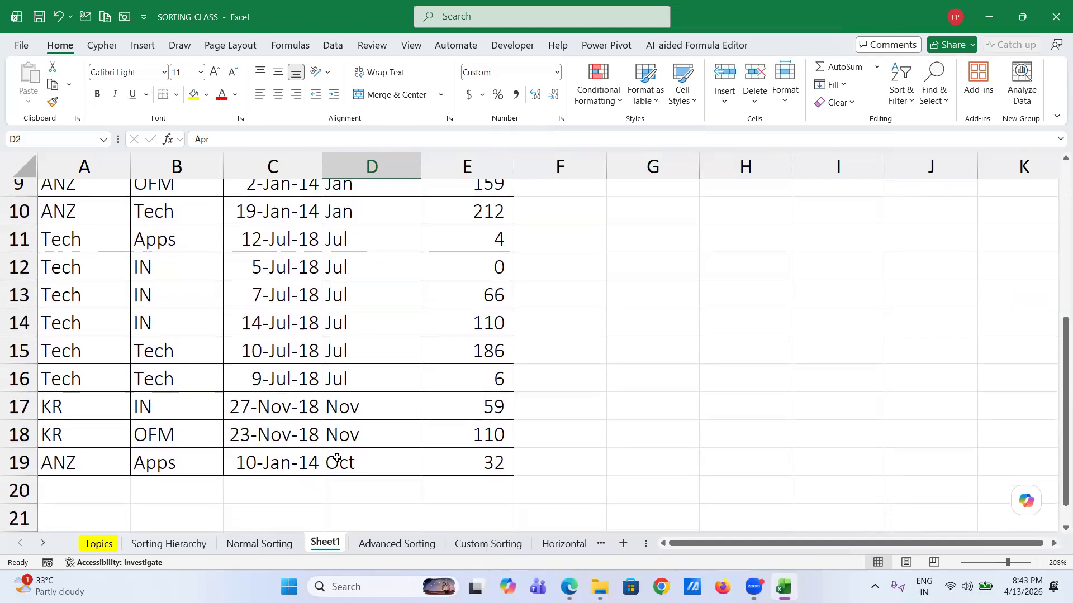
scroll(351, 384, up, 3)
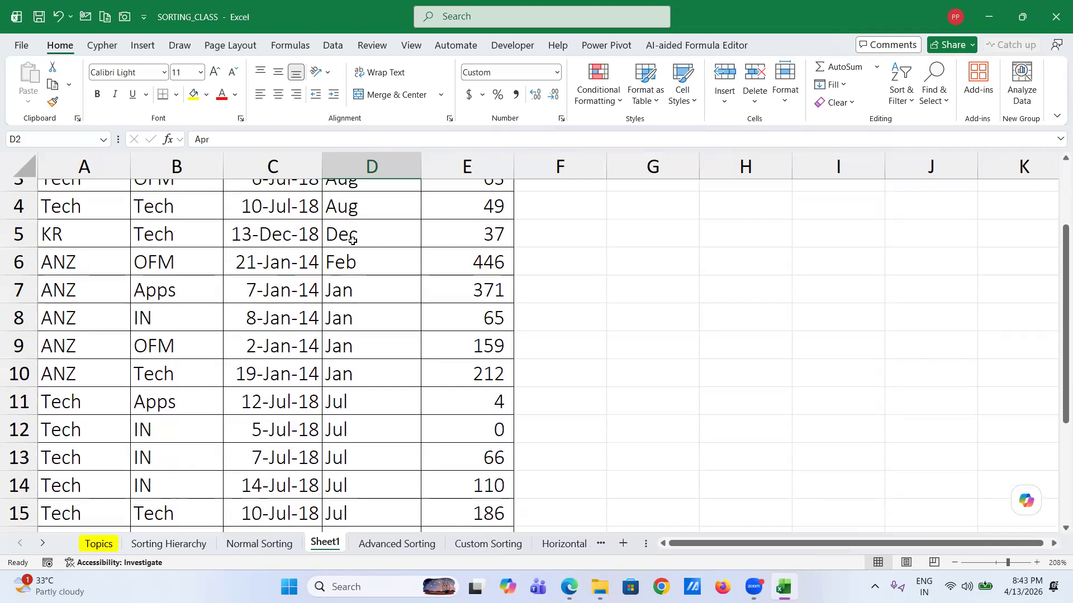
scroll(352, 240, up, 1)
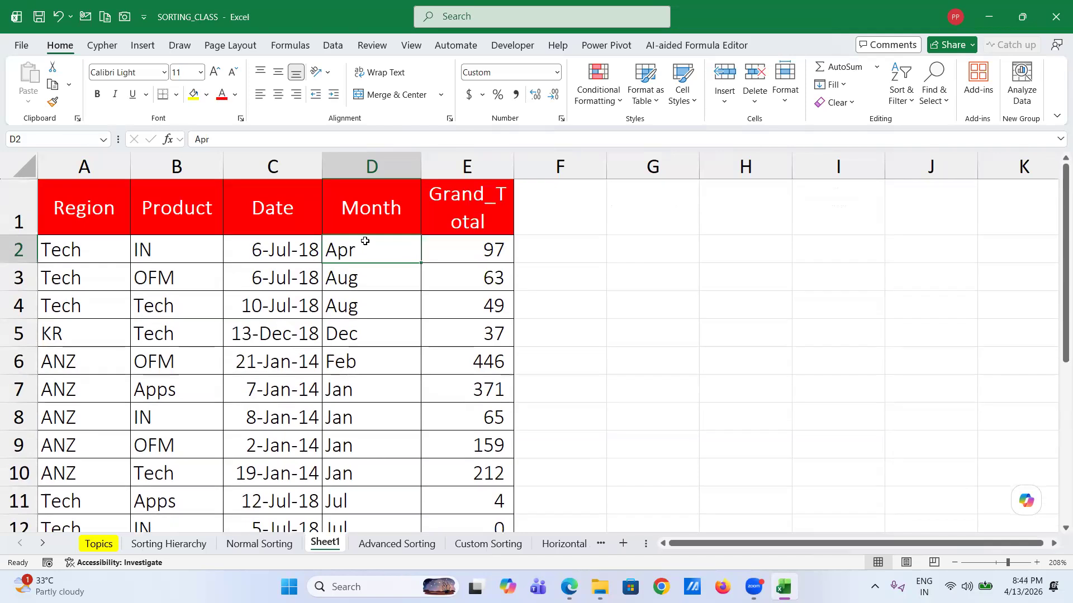
- Select the whole table A1:E19
click(96, 210)
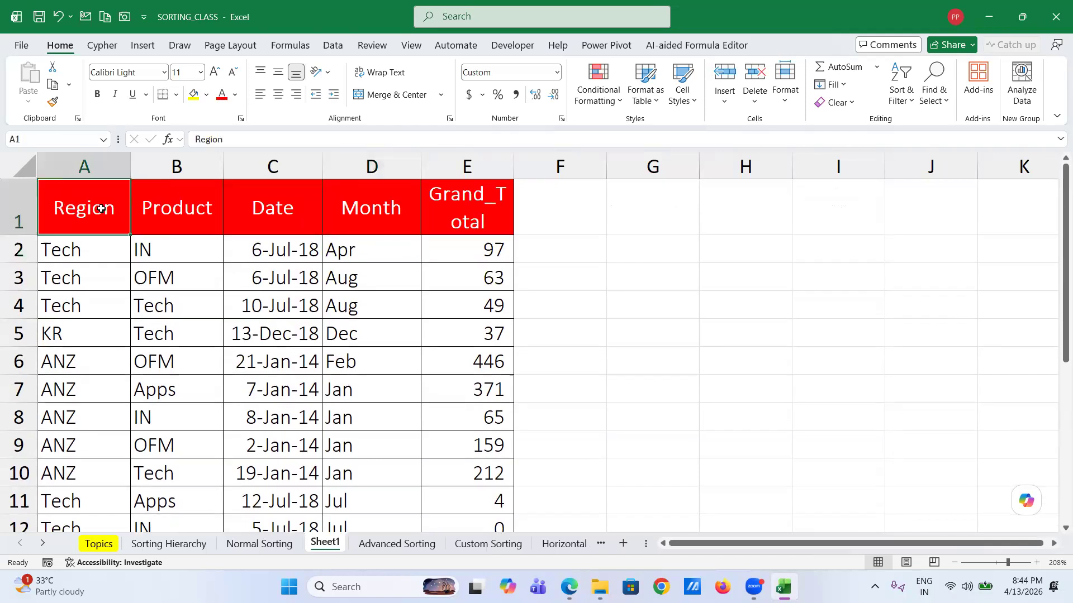
shift+click(473, 206)
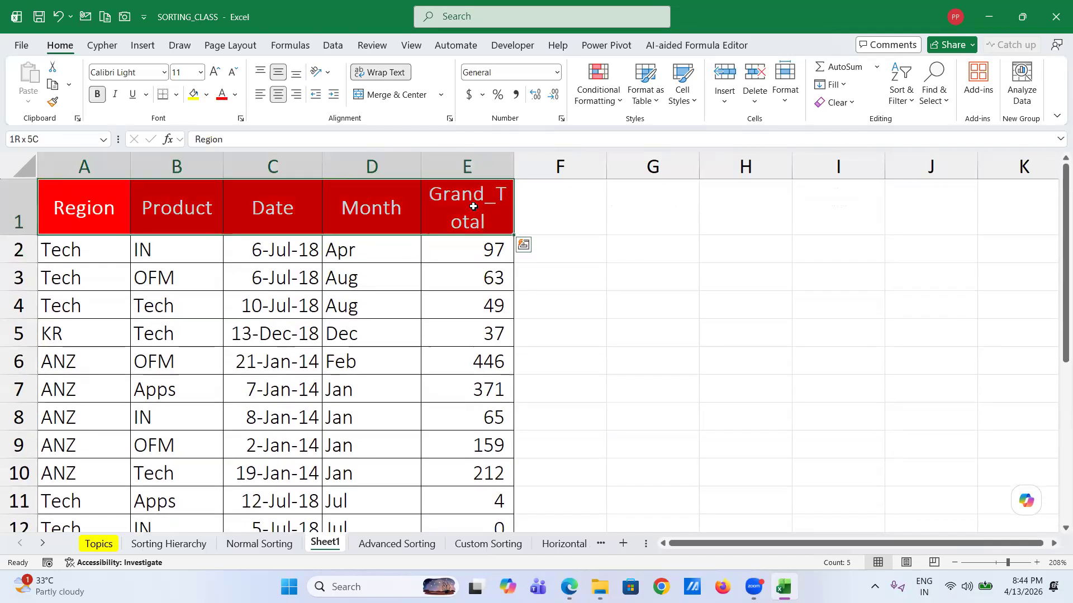
key(ctrl+shift+Down)
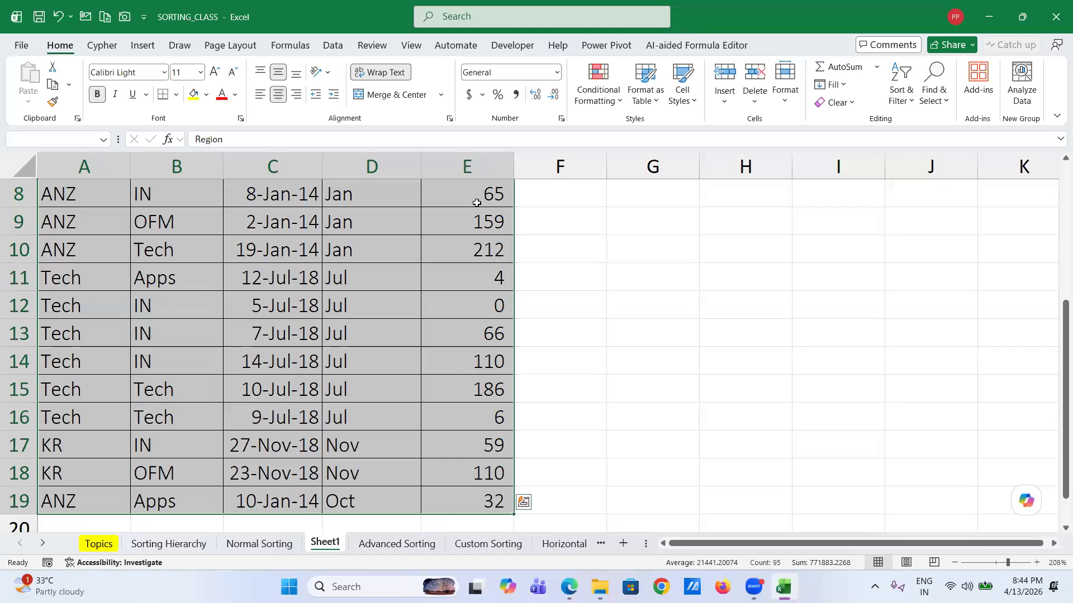
click(476, 203)
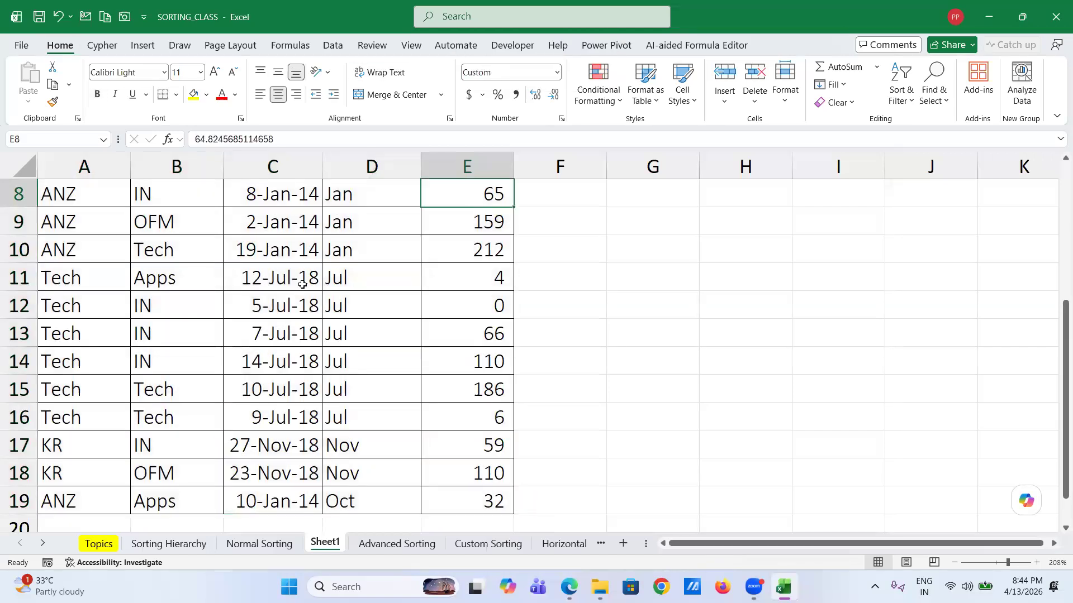
scroll(83, 211, up, 3)
click(83, 211)
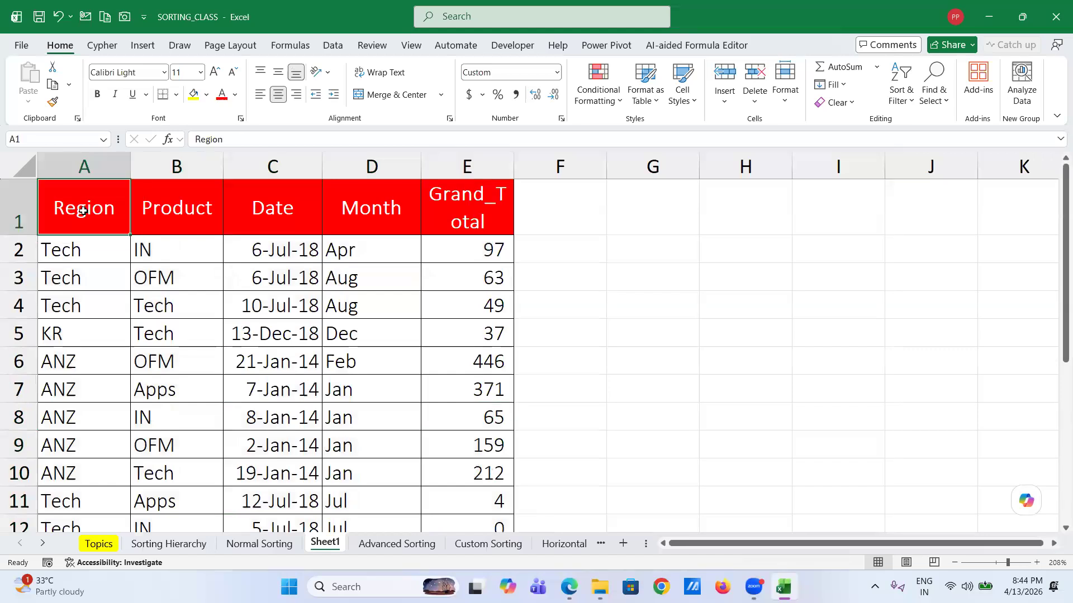
shift+click(486, 213)
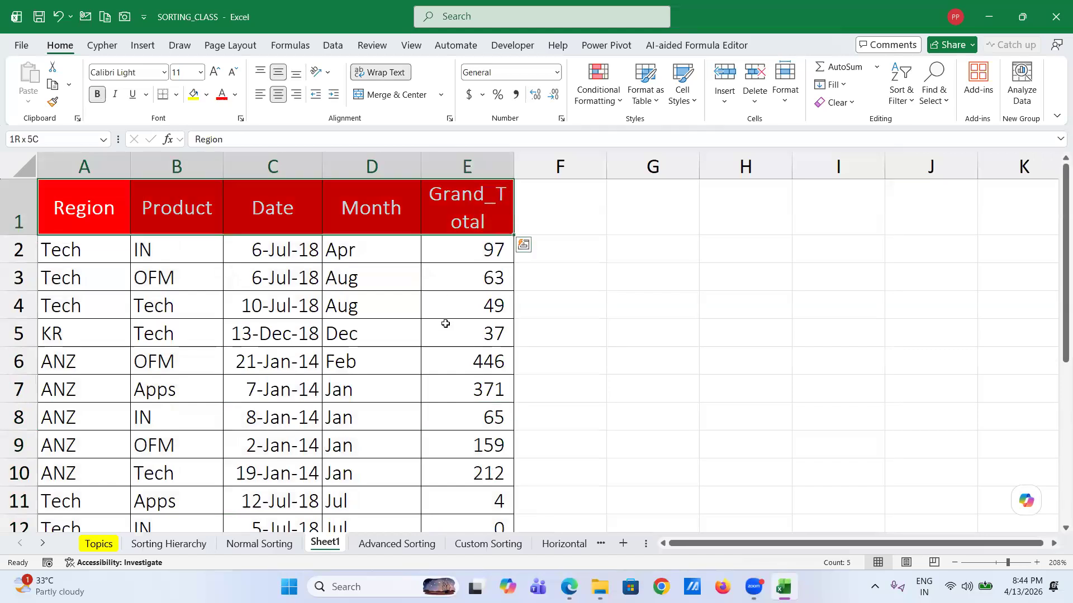
scroll(446, 324, down, 3)
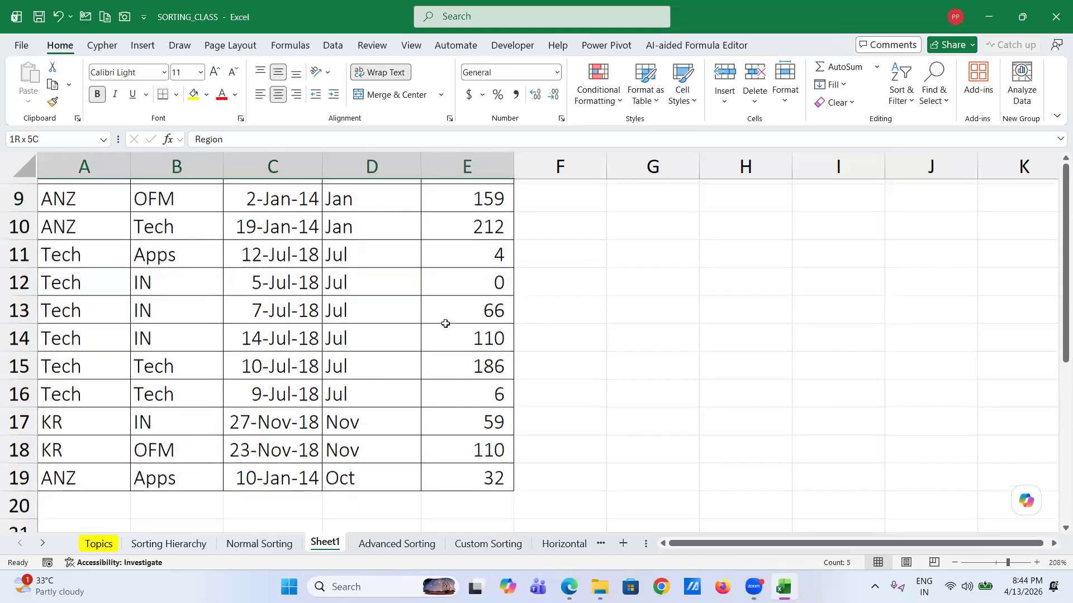
shift+click(481, 470)
- Sort A1:E19 by Month using the Apr, May, …, Mar custom list order
key(alt+d)
key(s)
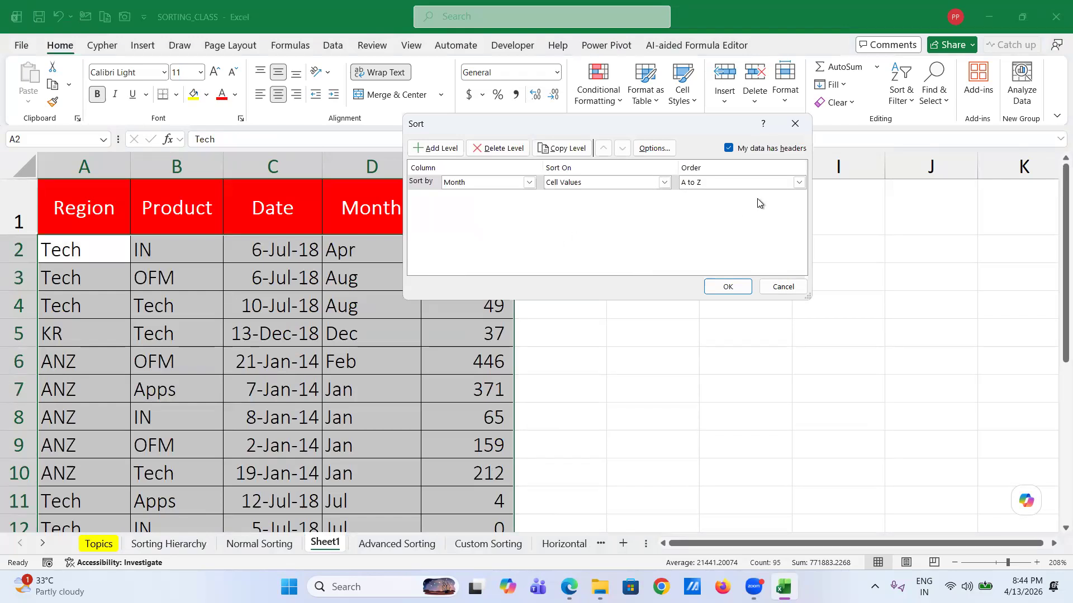
click(798, 182)
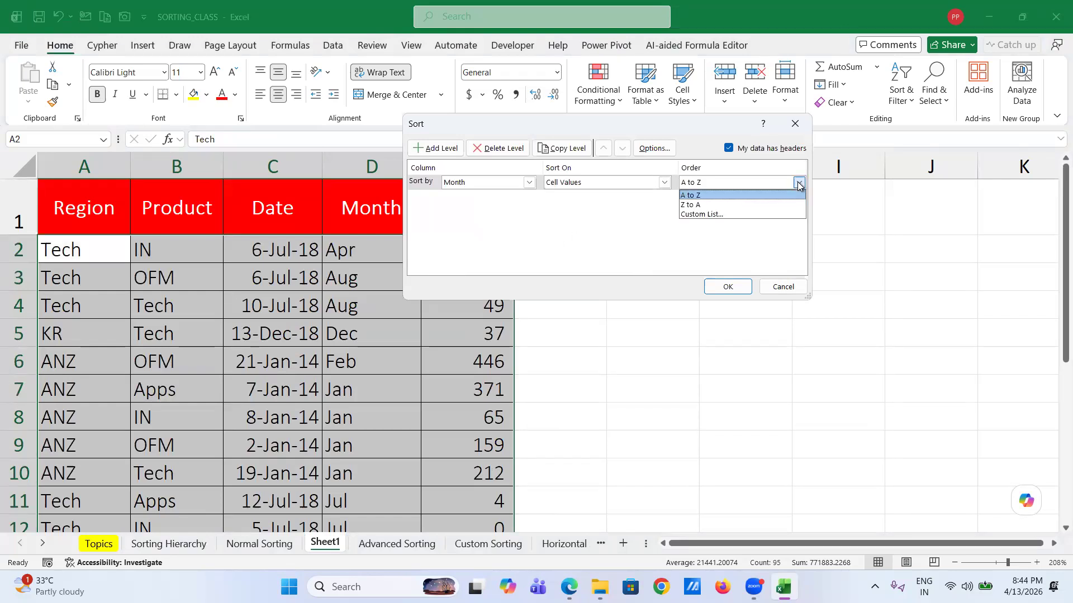
click(764, 215)
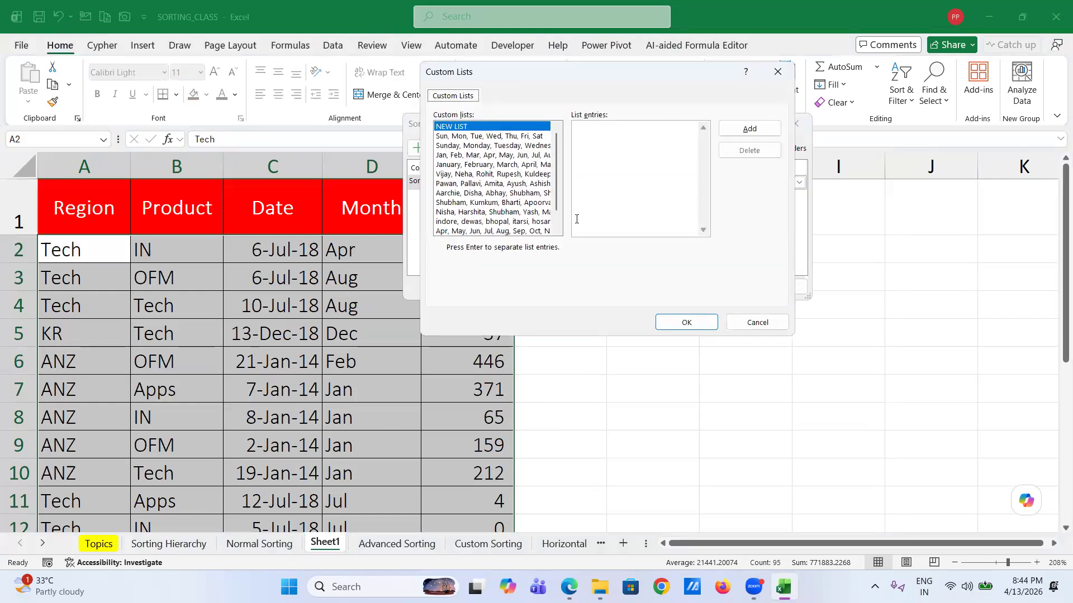
drag(556, 175, 555, 213)
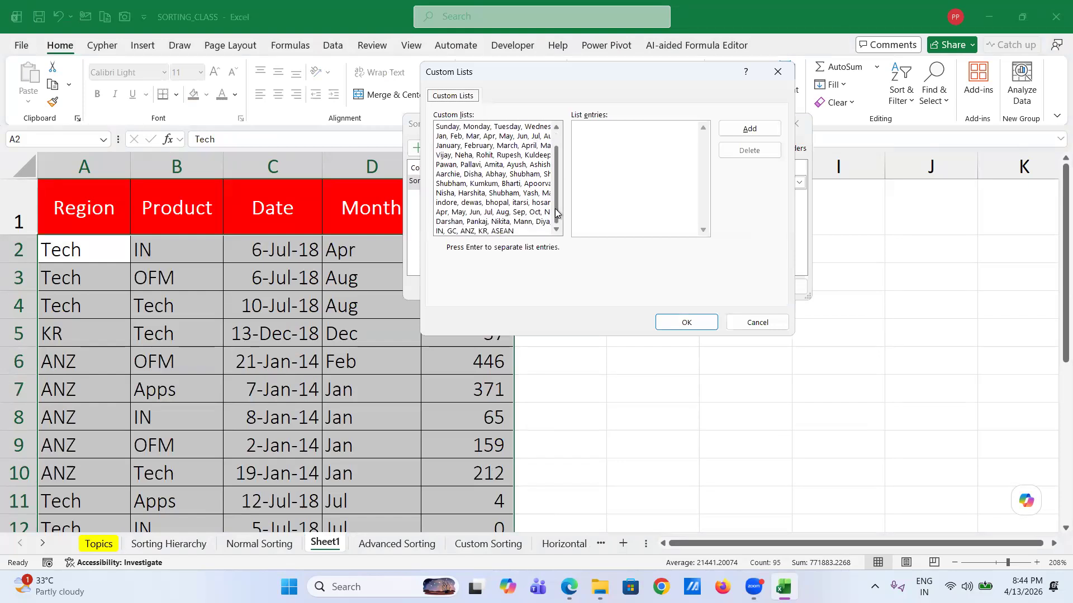
click(492, 213)
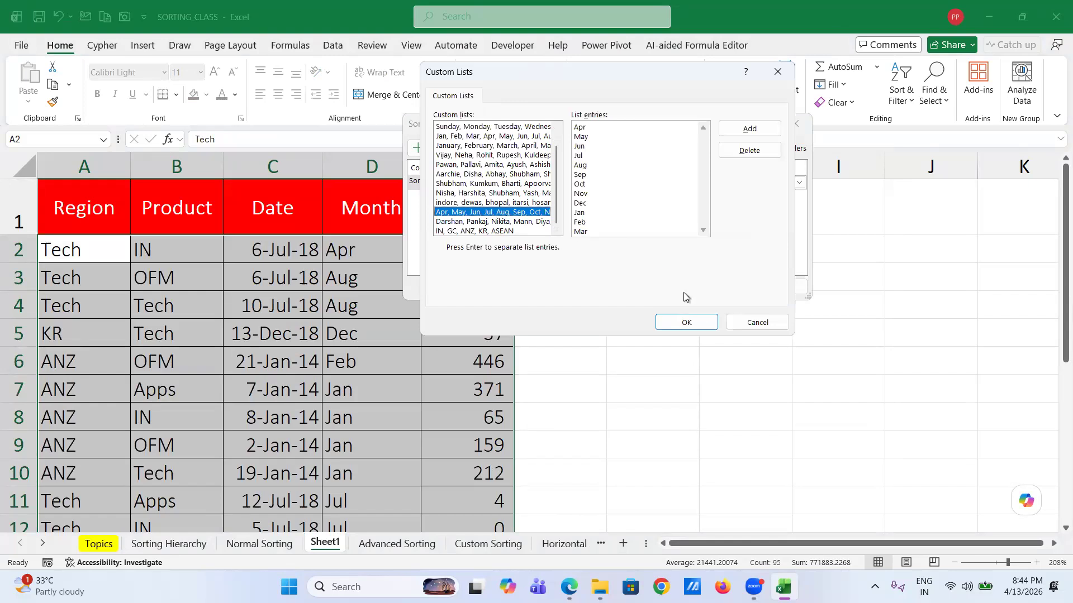
click(698, 323)
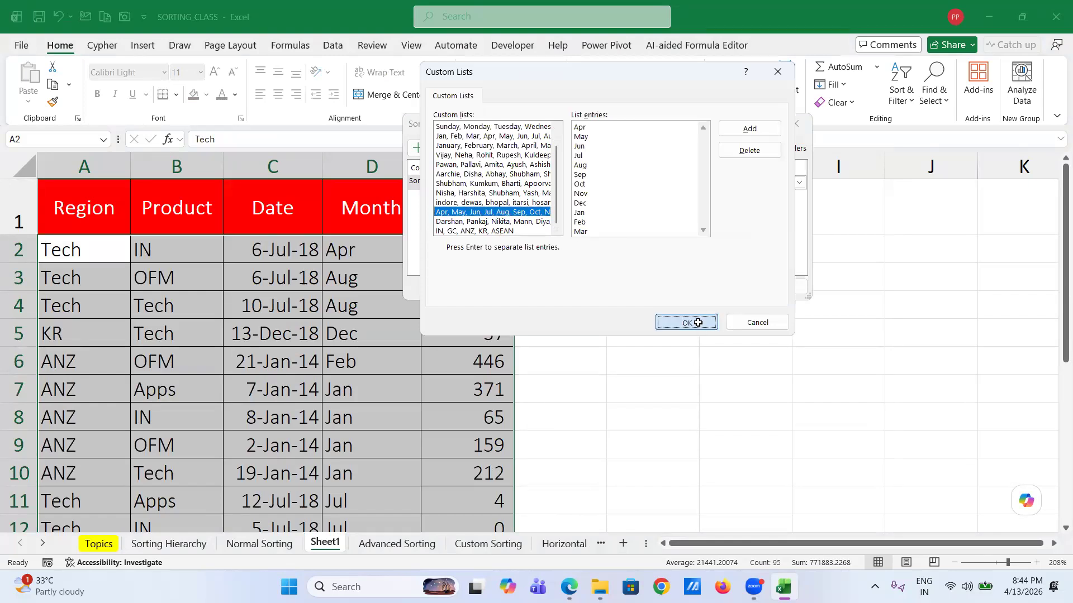
click(727, 288)
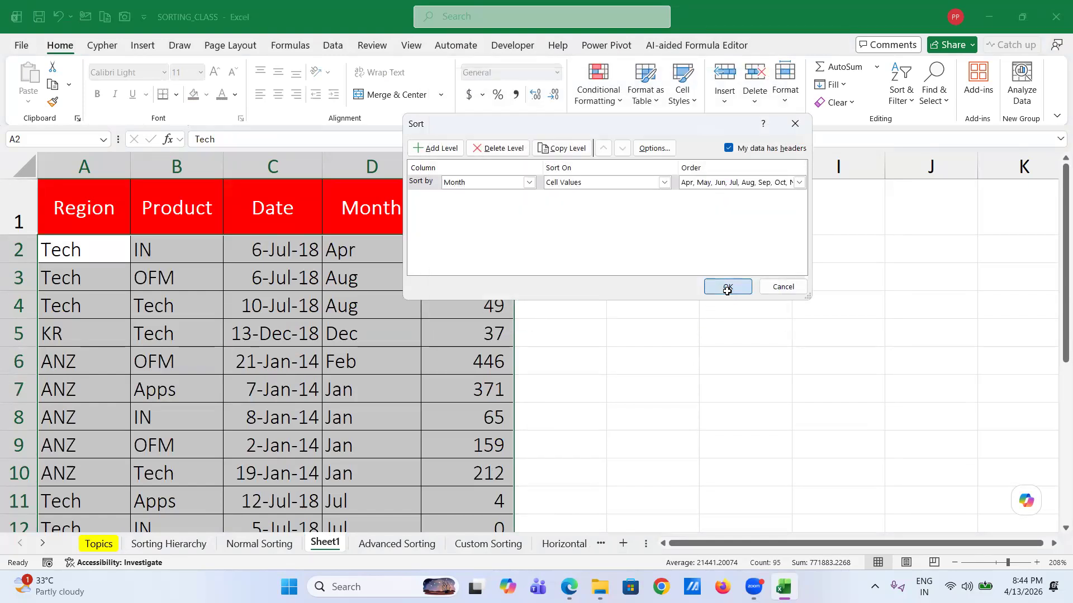
click(371, 255)
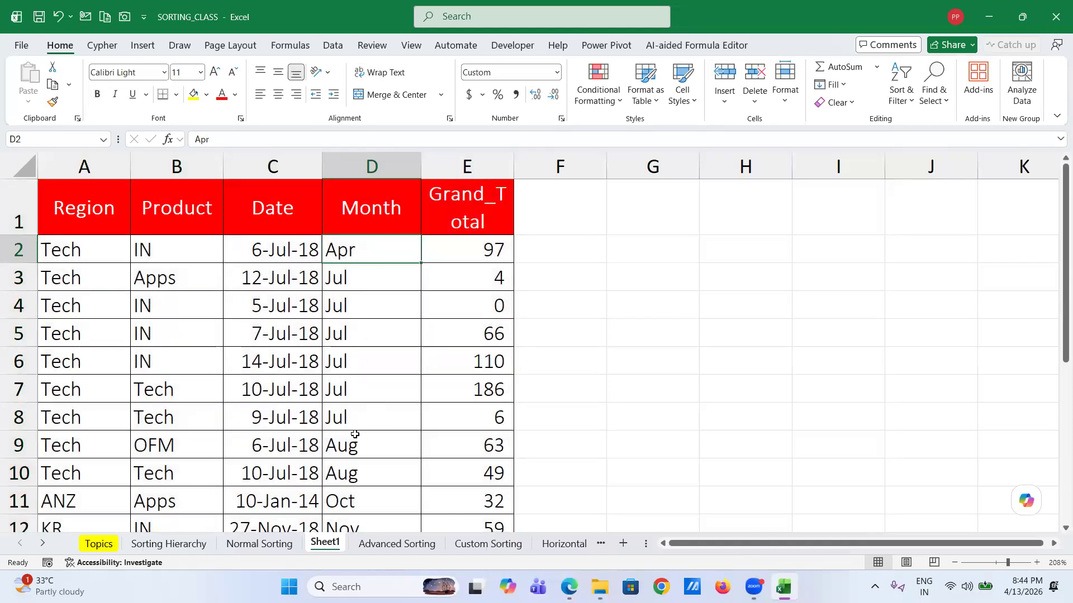
scroll(356, 432, down, 2)
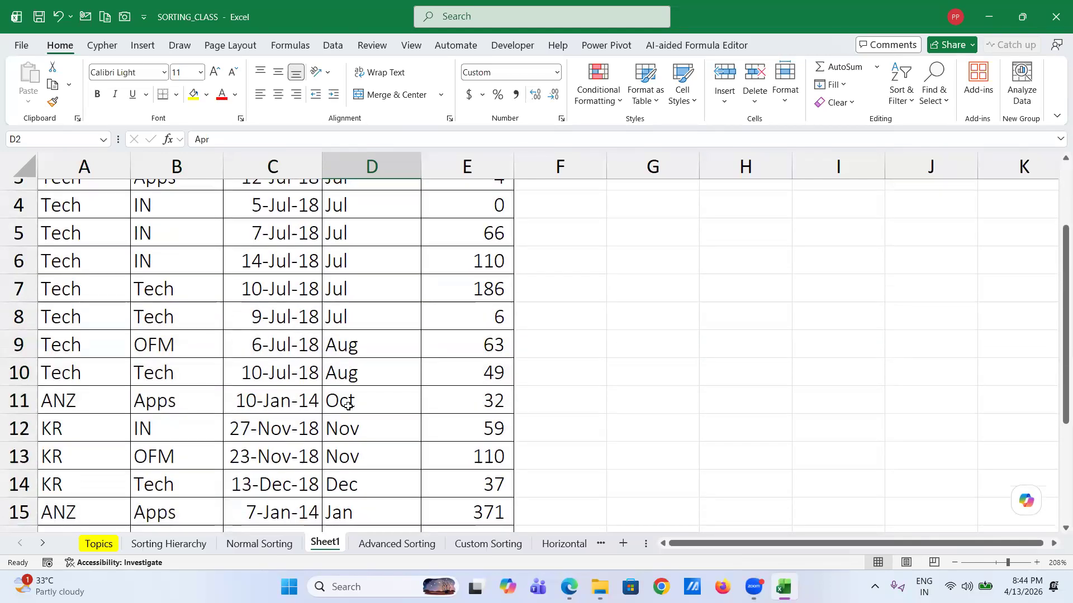
scroll(348, 406, down, 2)
click(350, 391)
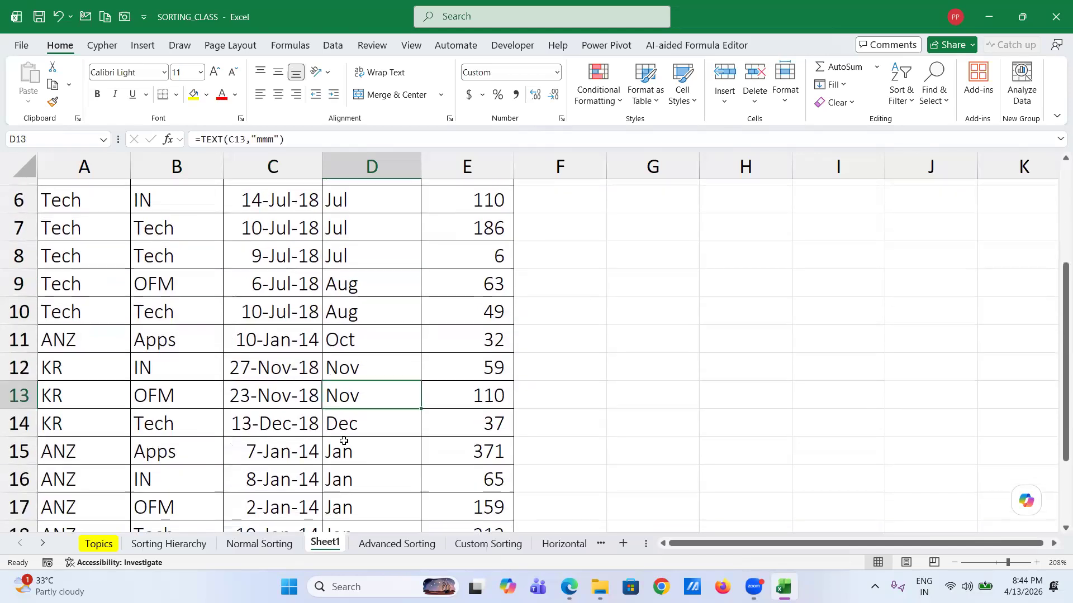
click(343, 424)
click(344, 458)
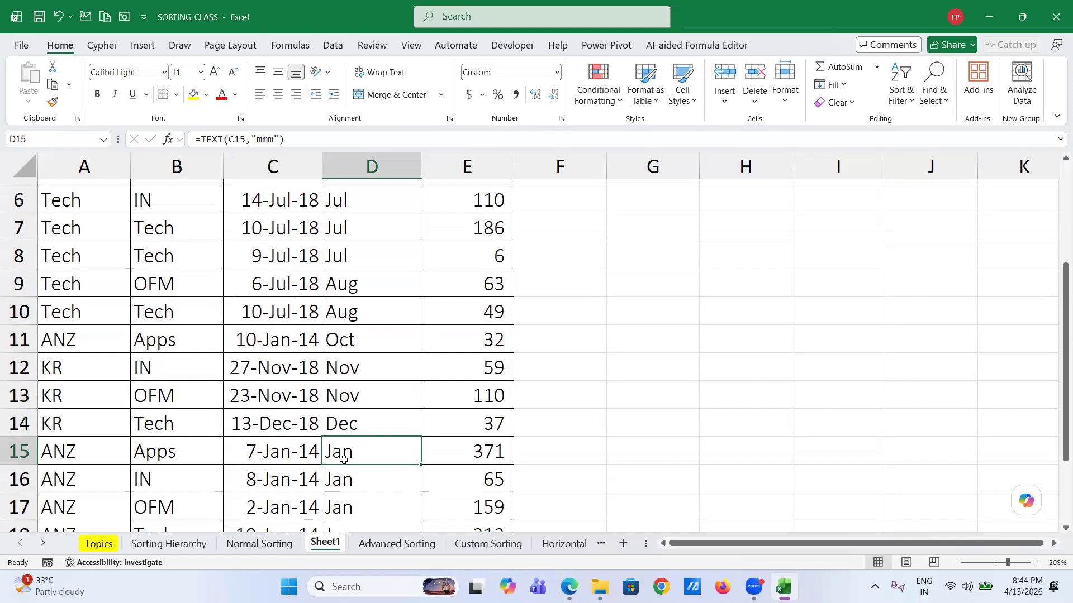
scroll(343, 459, down, 5)
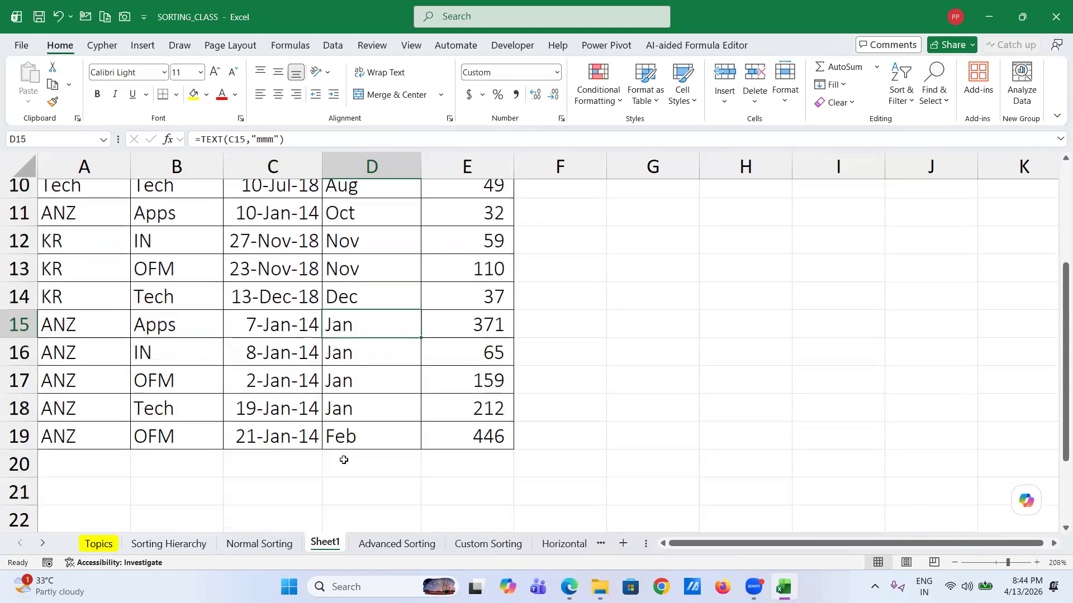
click(347, 429)
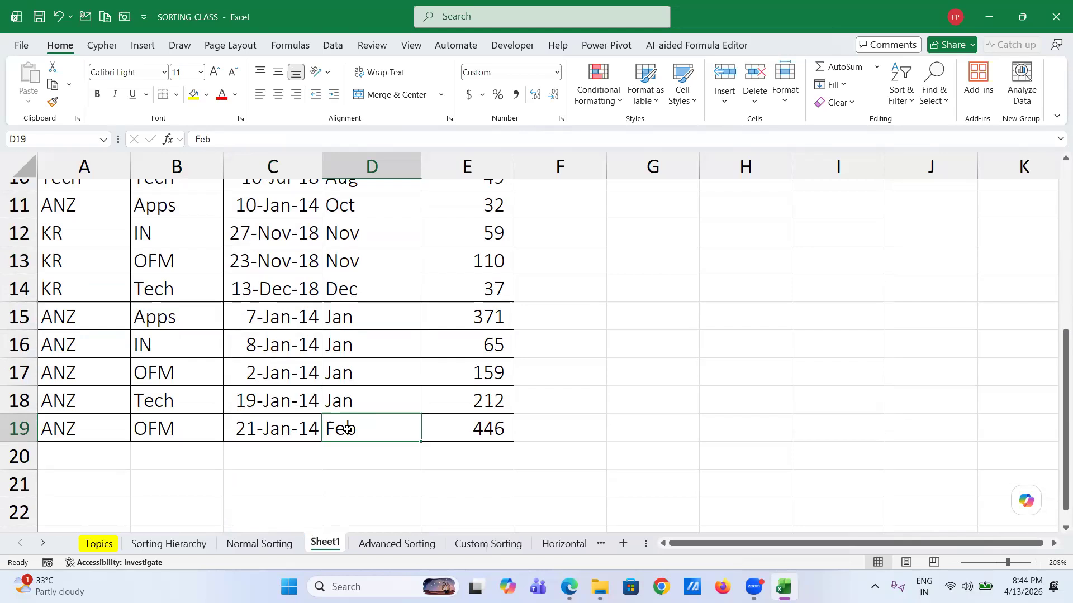
scroll(347, 430, up, 4)
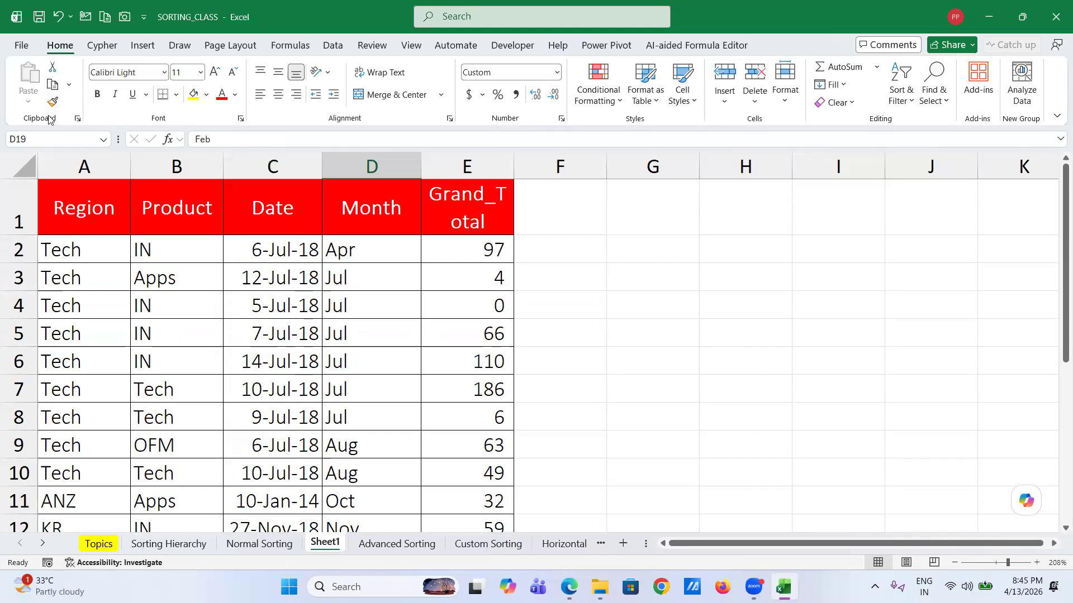
click(23, 46)
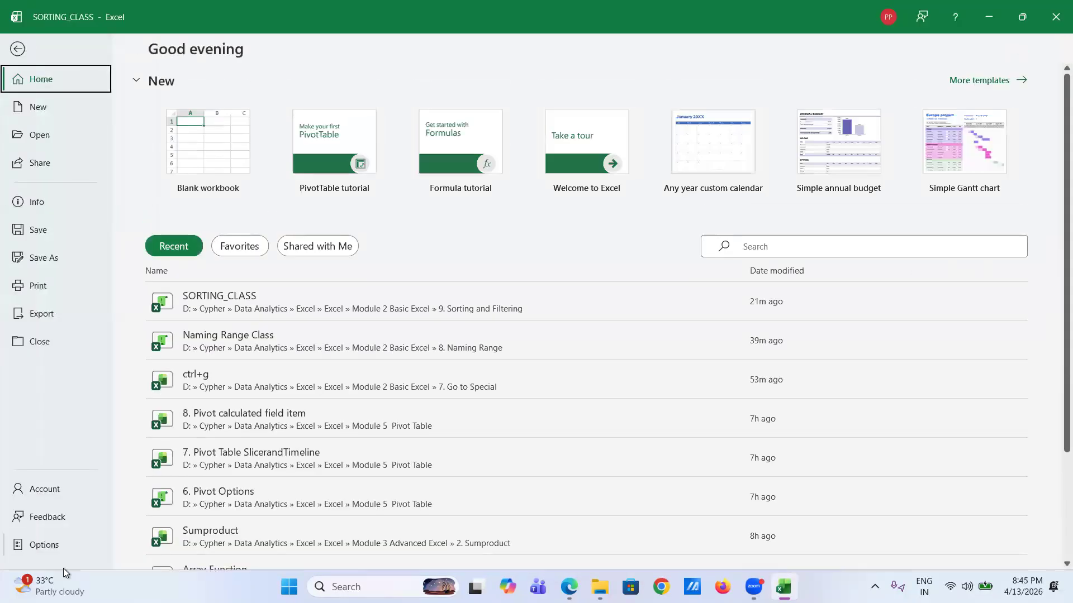
click(62, 567)
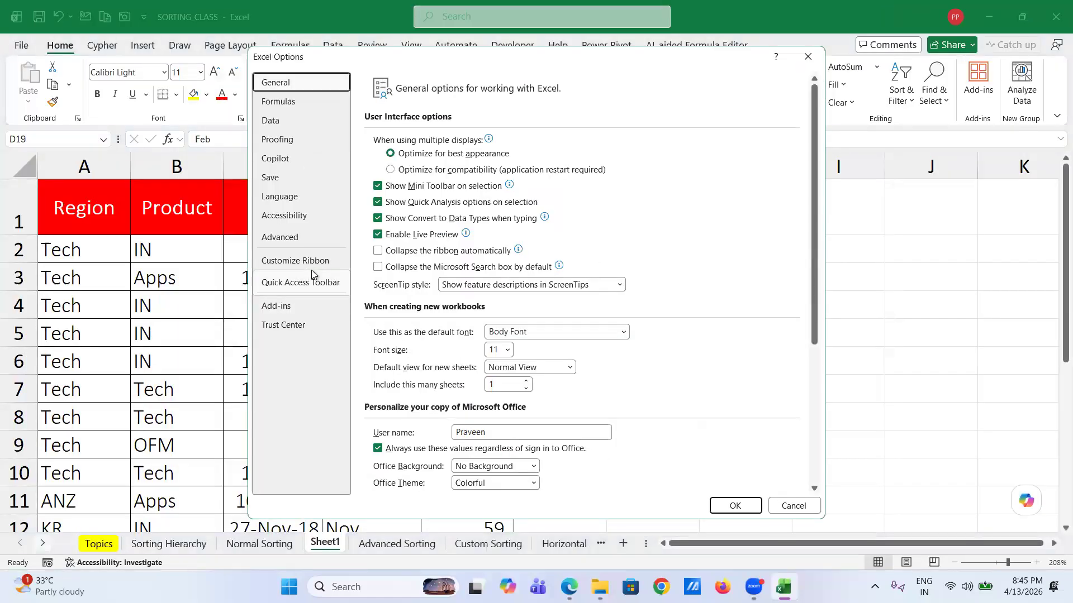
click(281, 101)
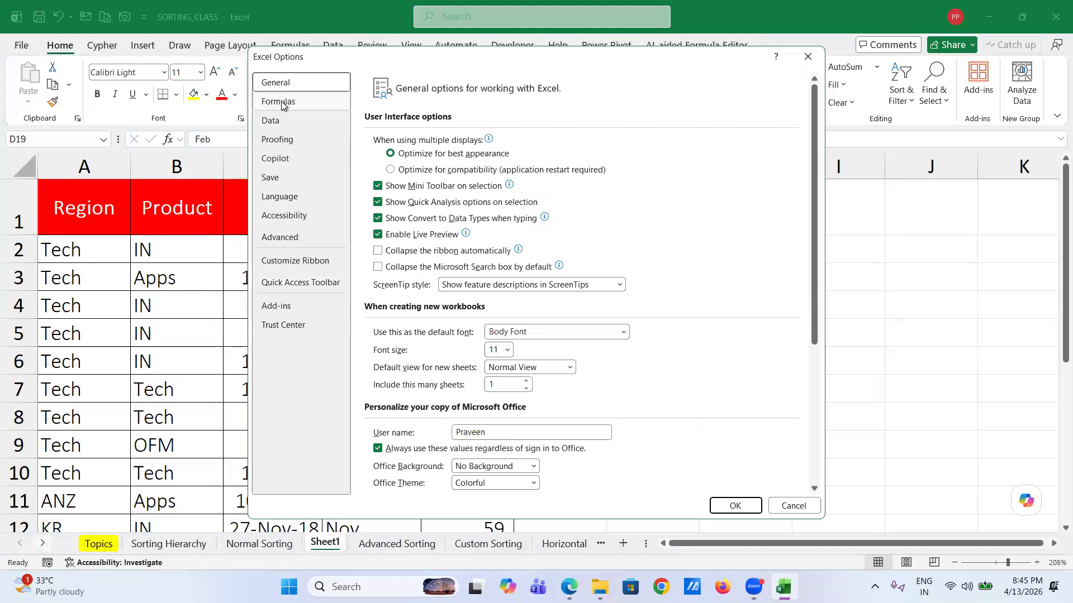
click(295, 239)
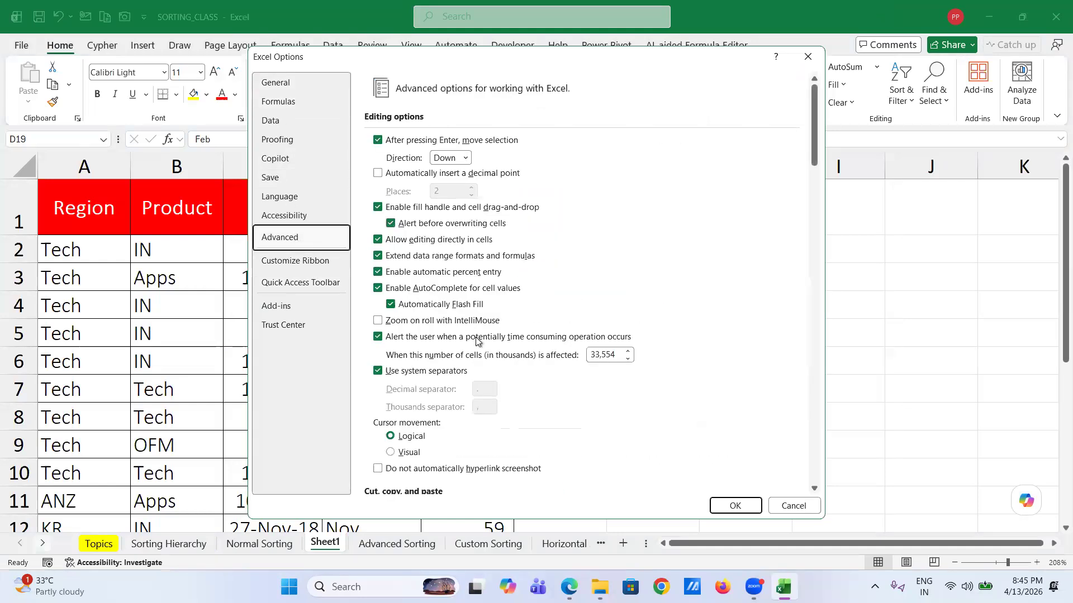
scroll(476, 338, down, 15)
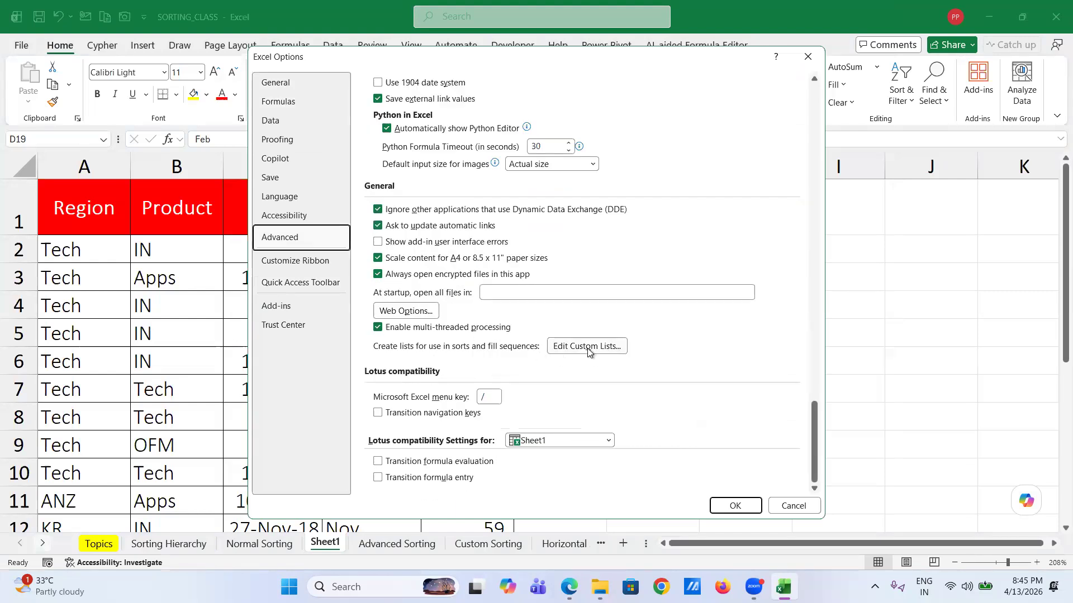
click(587, 347)
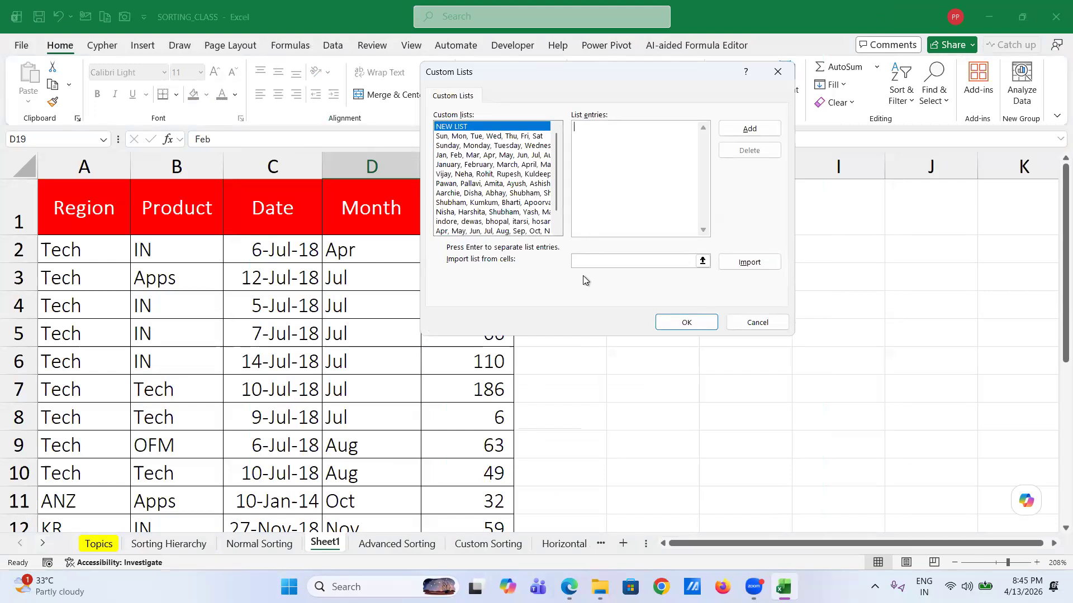
click(473, 231)
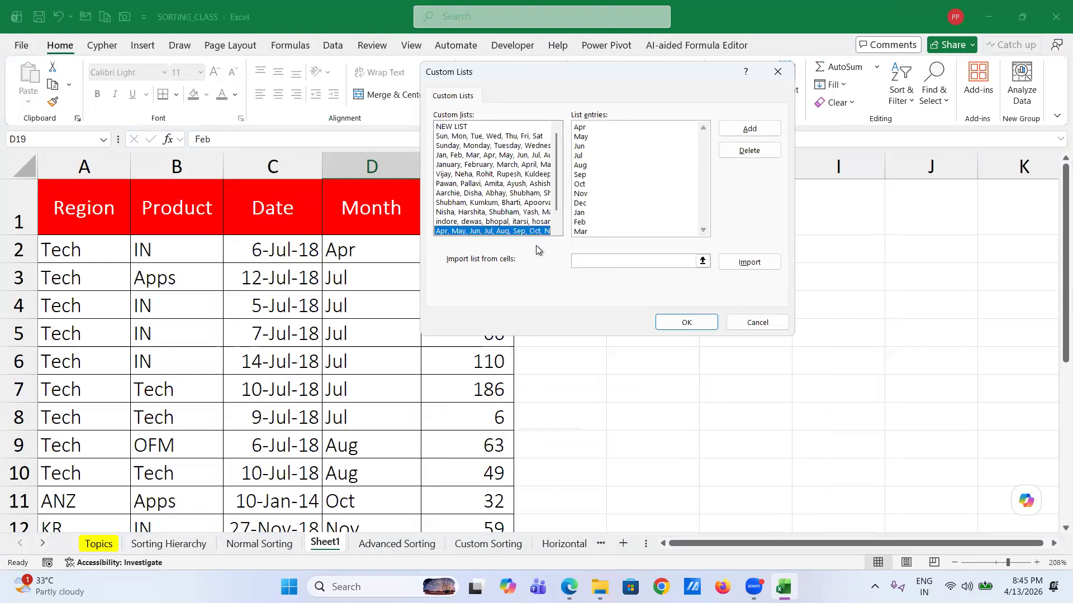
click(593, 260)
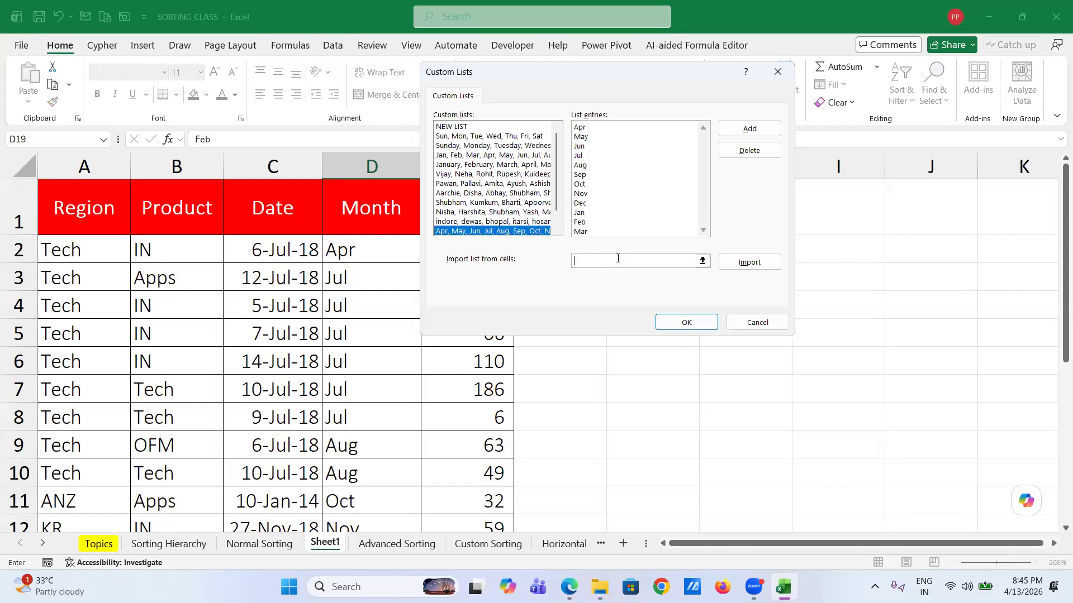
click(764, 327)
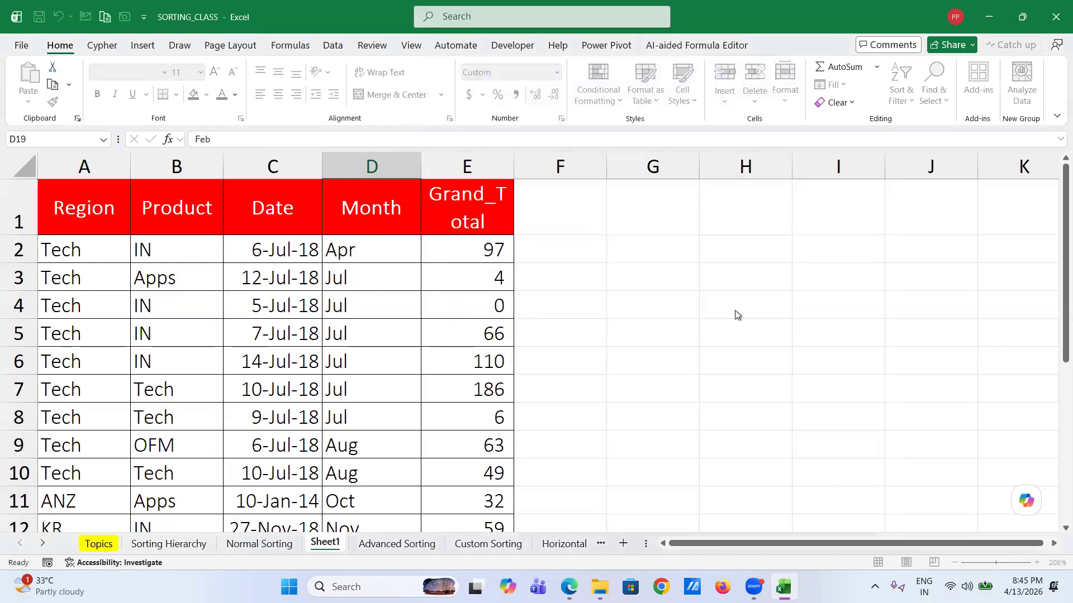
click(786, 505)
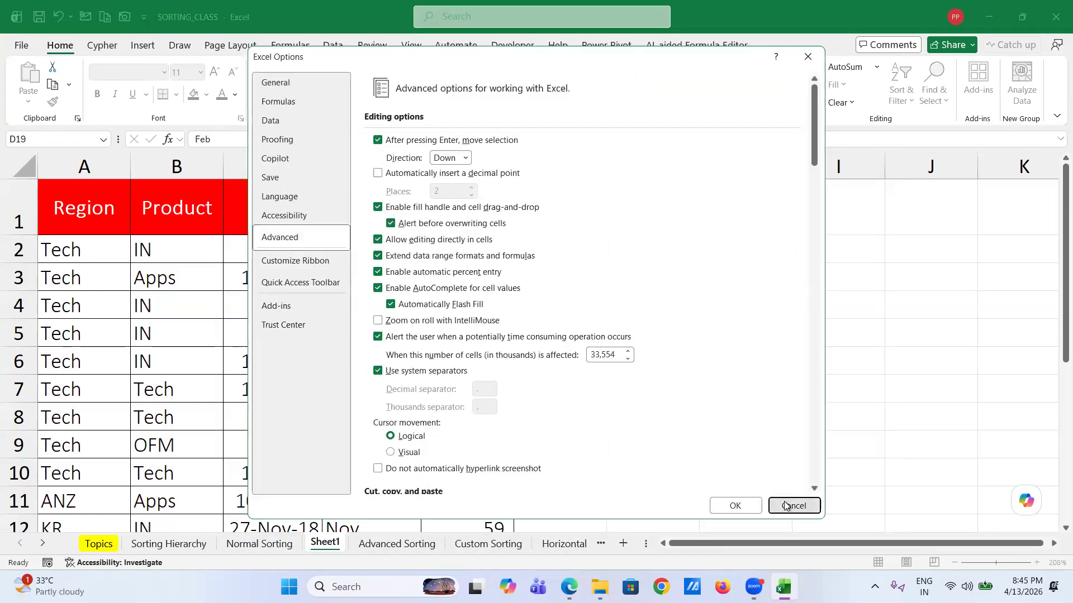
click(722, 327)
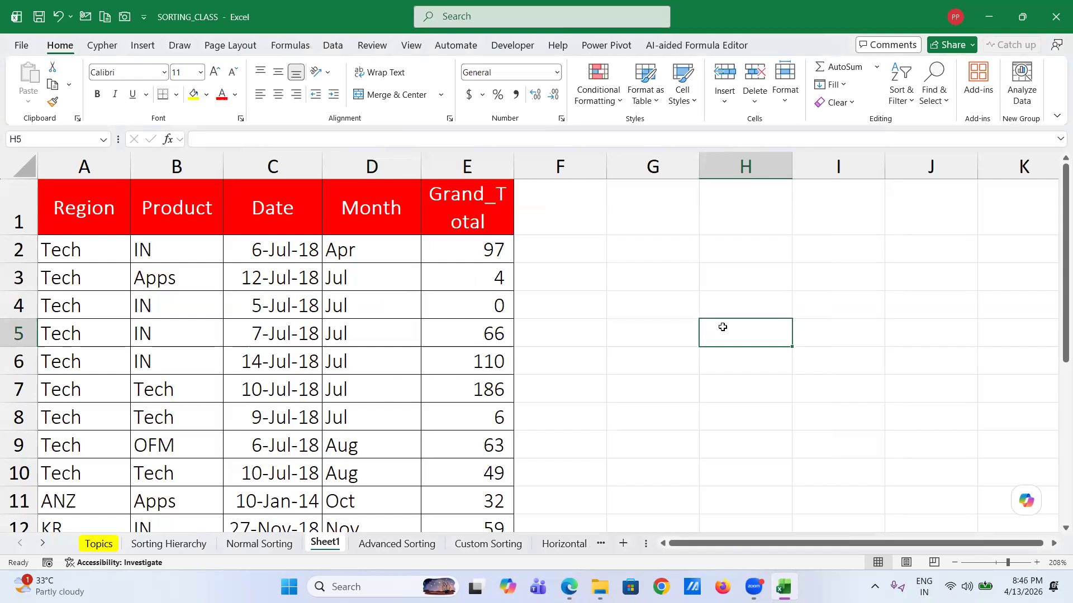
- Enter jan in H5 and fill it down to H11, giving jan through jul
text(jan)
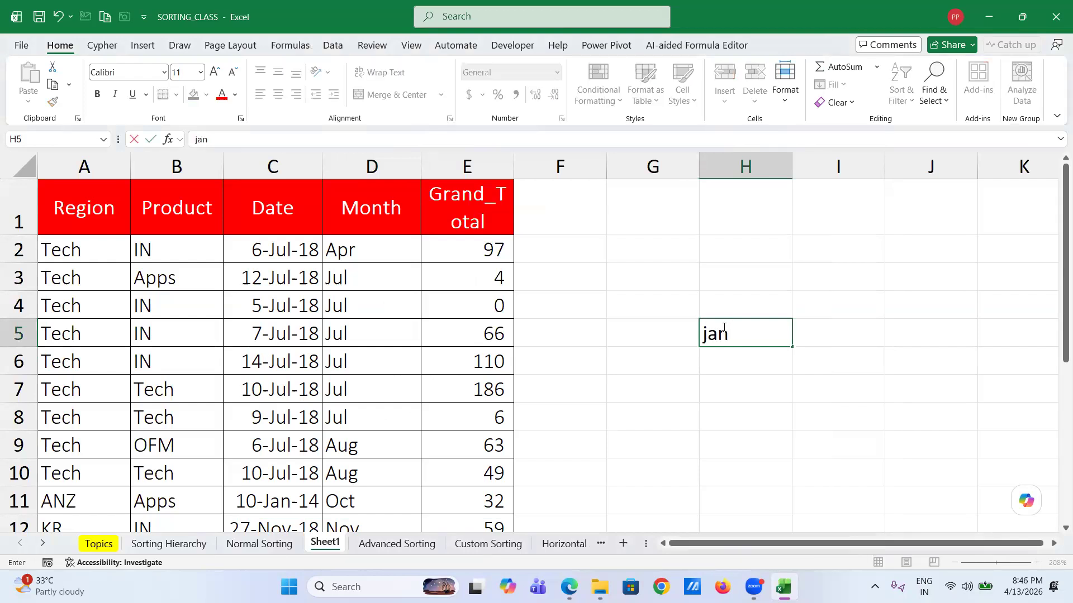
key(Return)
double_click(722, 328)
drag(822, 333, 802, 498)
click(749, 333)
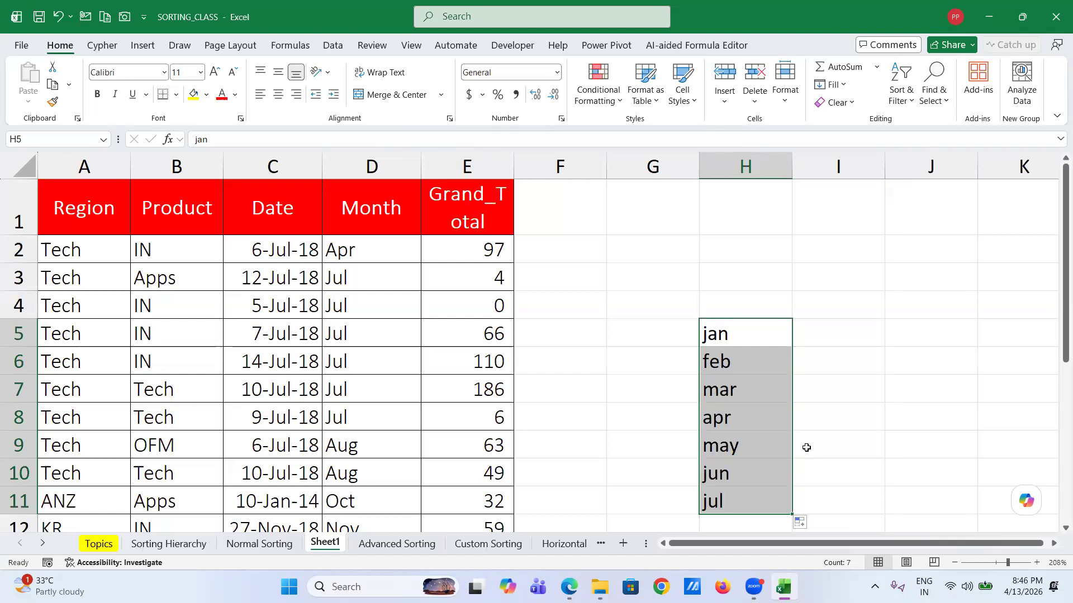
click(613, 332)
- Enter Friday in G5, fill down to Thursday in G11, then go to Custom Sorting
text(fri)
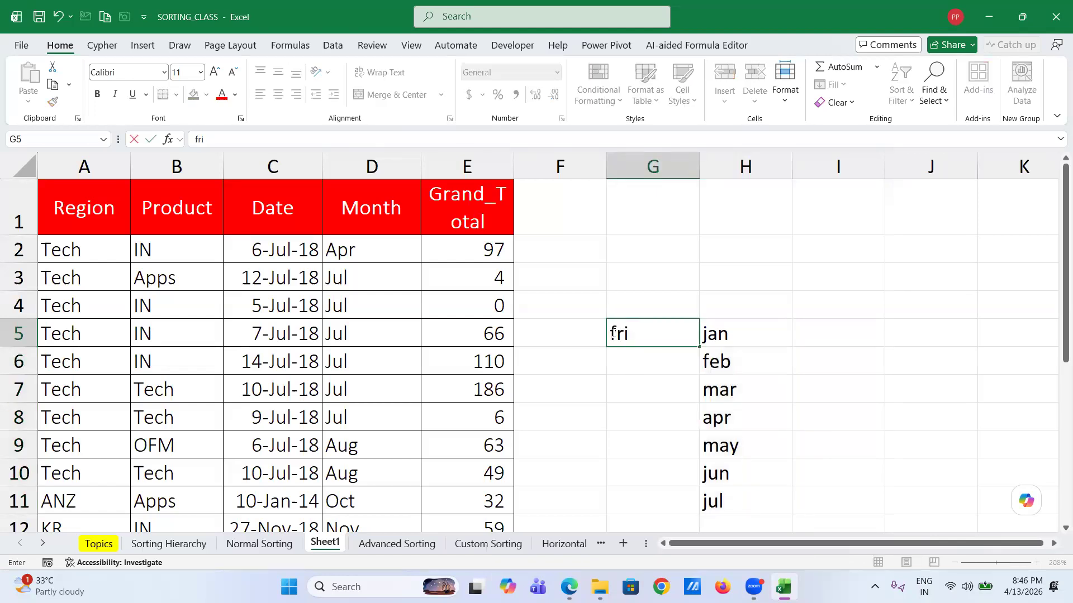
text(day\)
key(BackSpace)
key(Return)
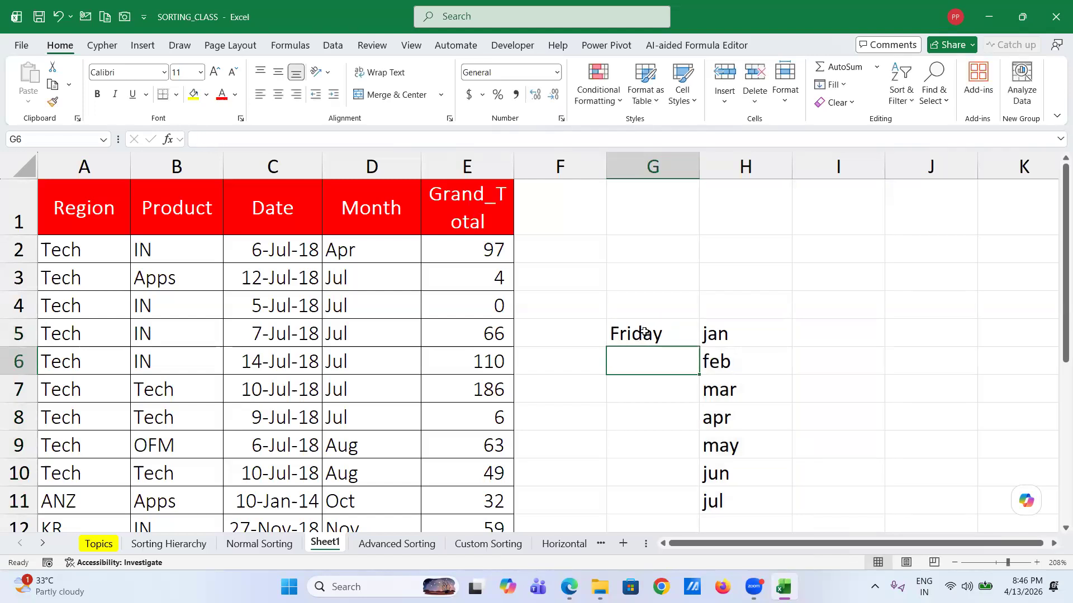
click(644, 333)
drag(697, 344, 697, 514)
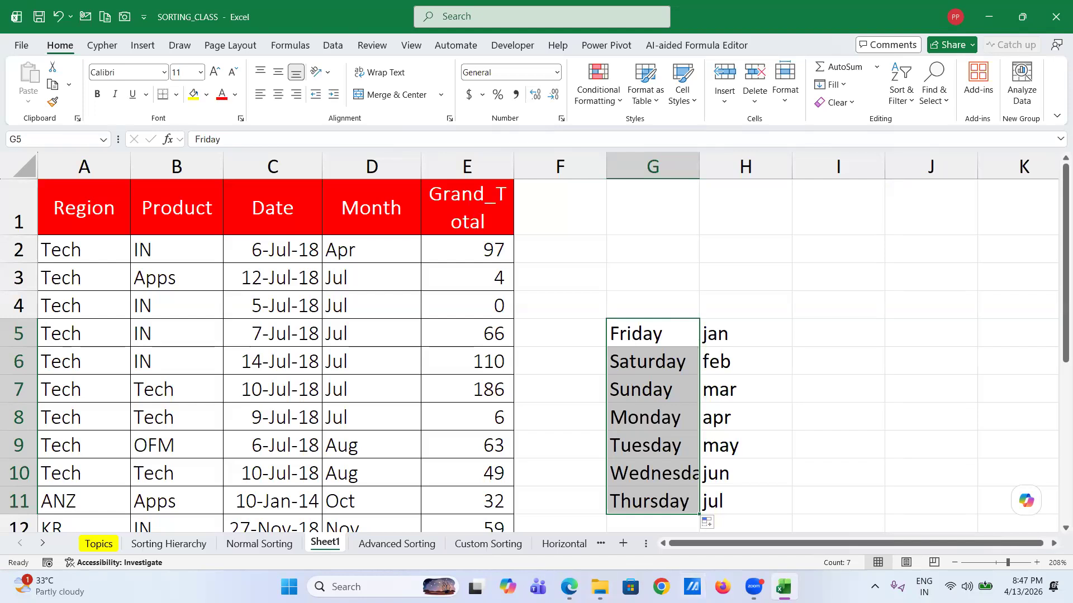
click(396, 543)
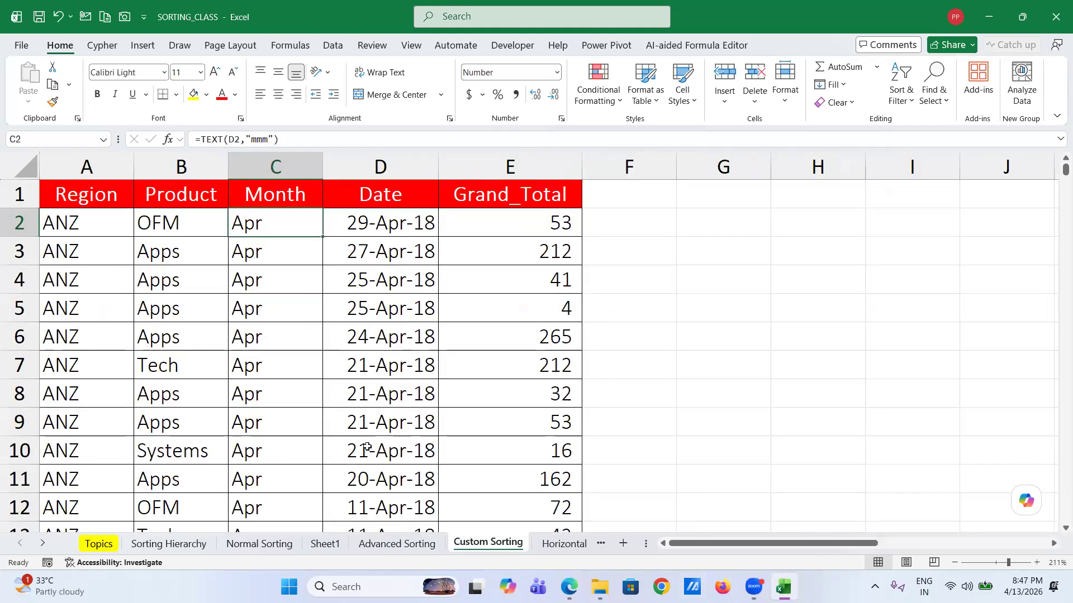
- On the Horizontal Sorting sheet, enter helper numbers 3, 4, 1, 2 in A1:D1
key(ctrl+Page_Down)
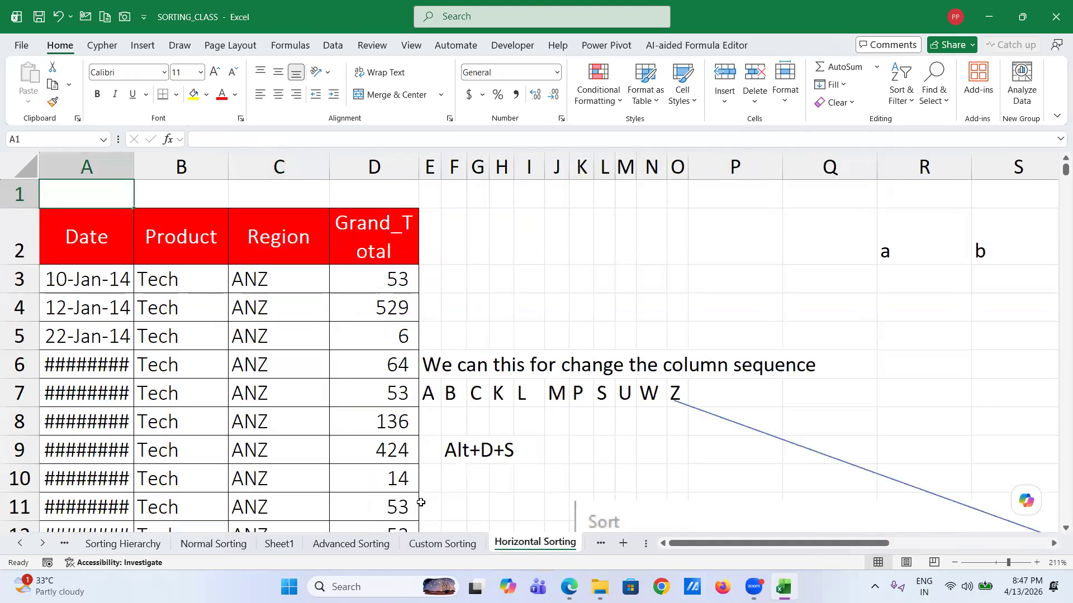
click(85, 234)
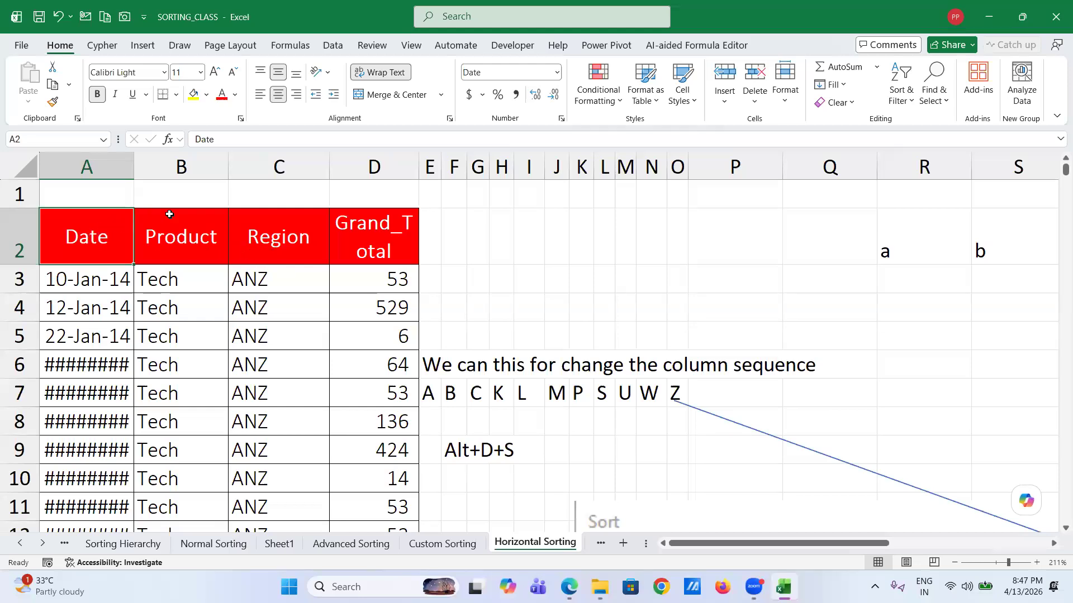
click(253, 195)
text(1)
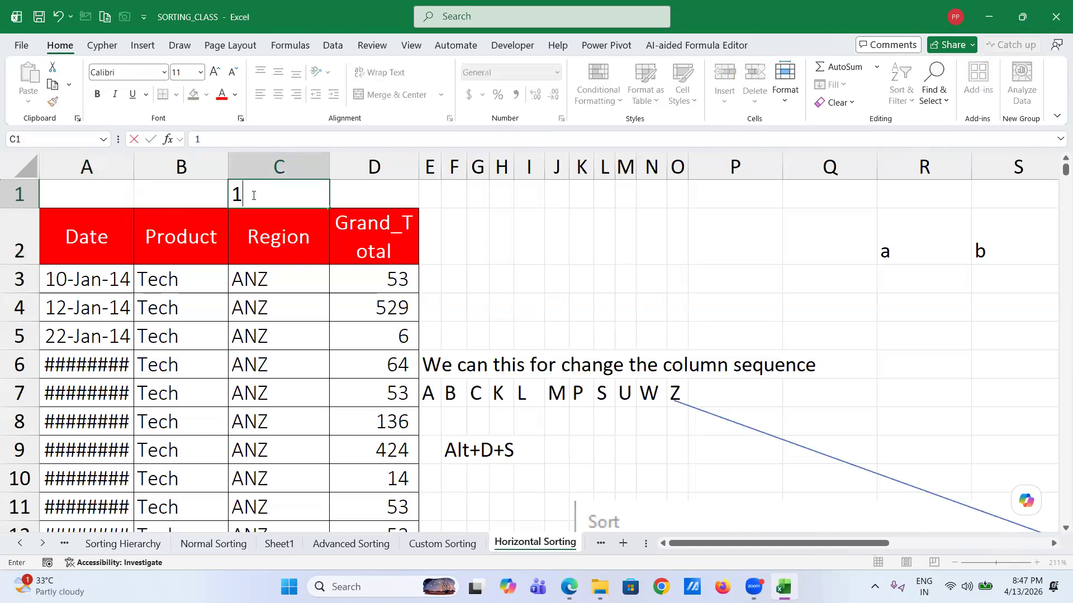
key(Return)
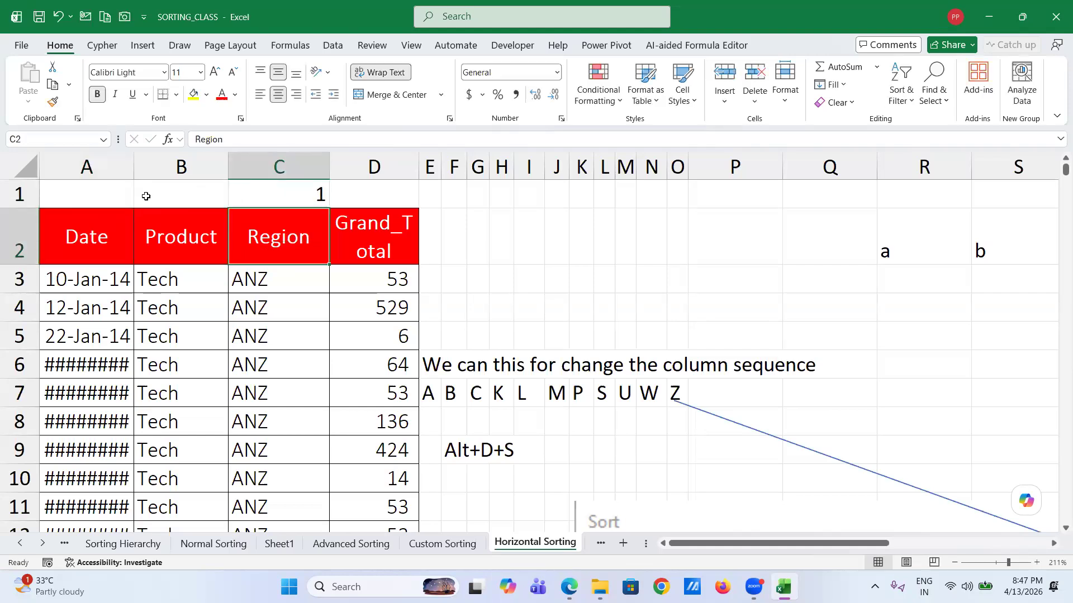
click(85, 190)
text(3)
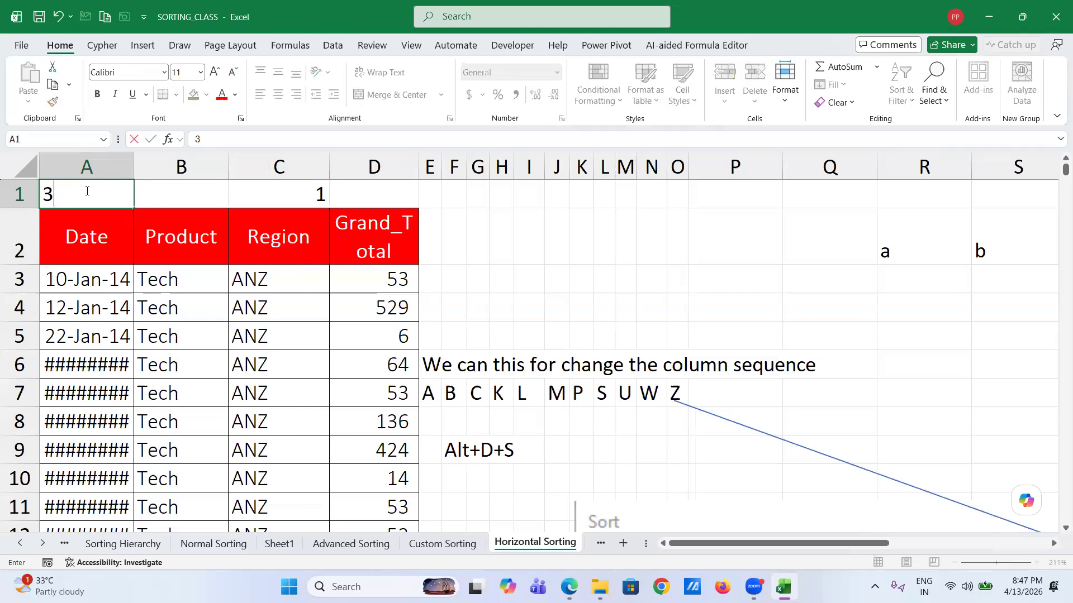
click(196, 197)
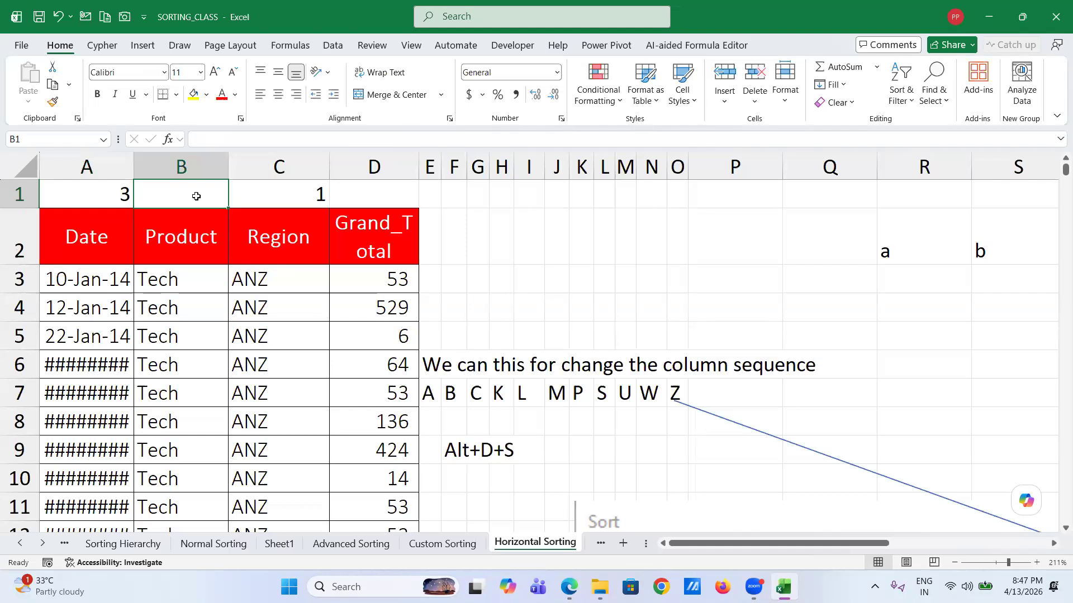
text(4)
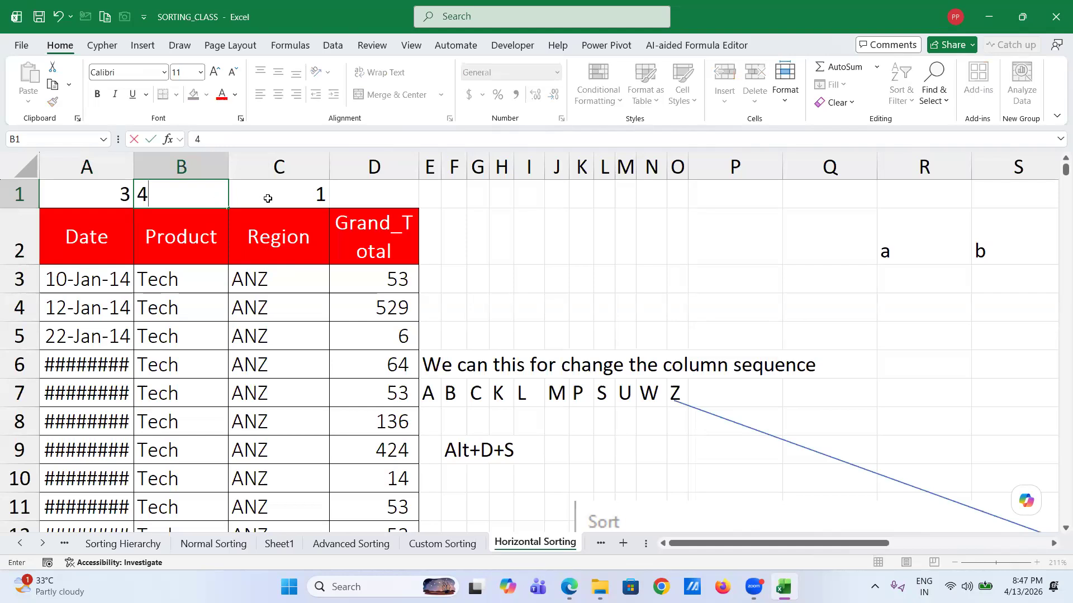
click(376, 193)
text(2)
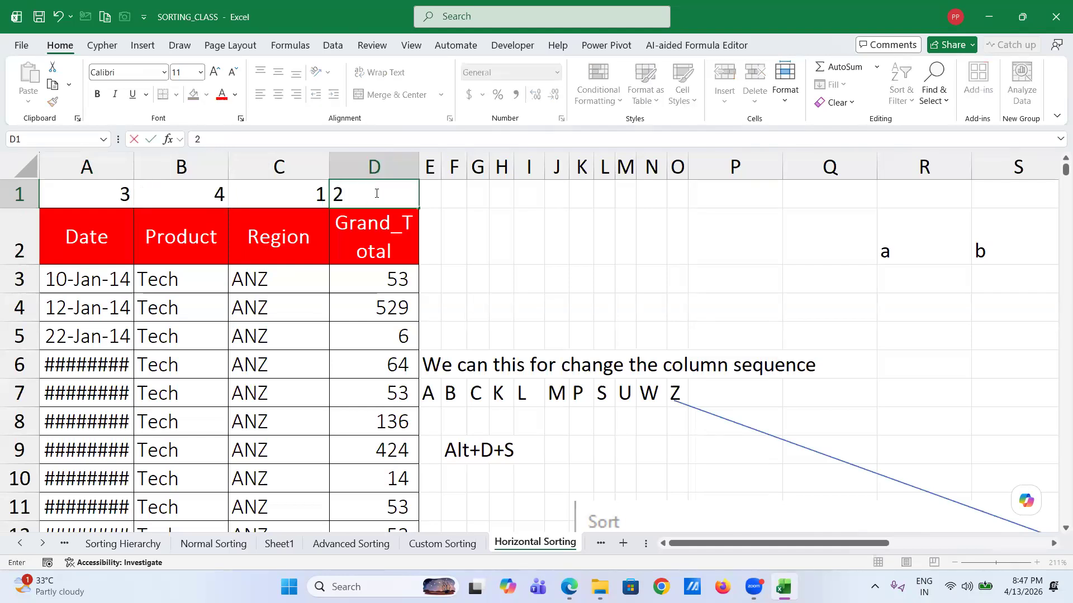
key(Return)
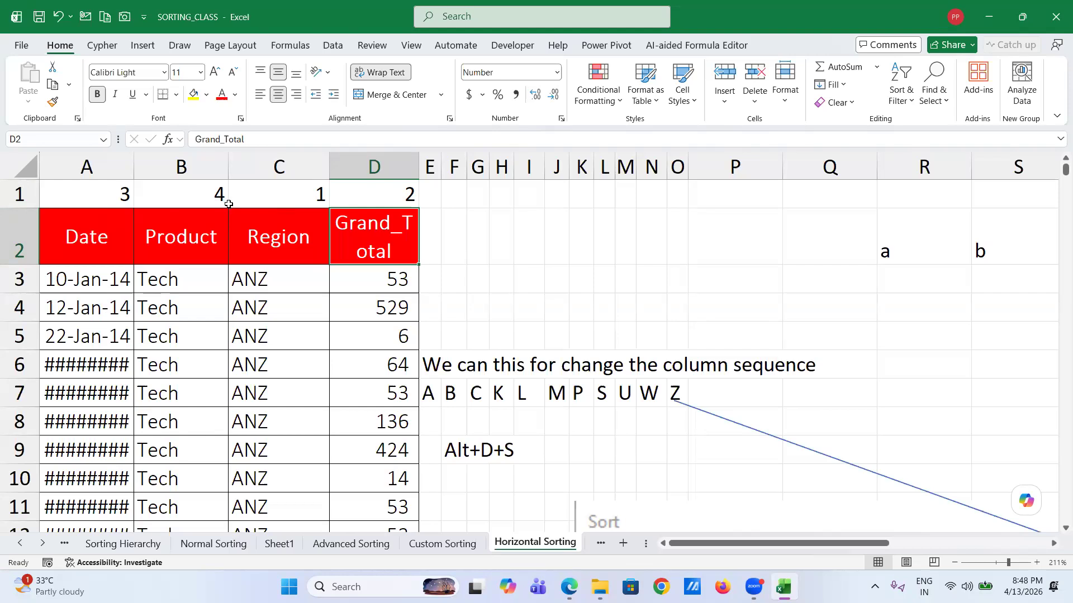
- Select the data from A1 across to column D and down to the last row
click(114, 190)
key(ctrl+shift+Right)
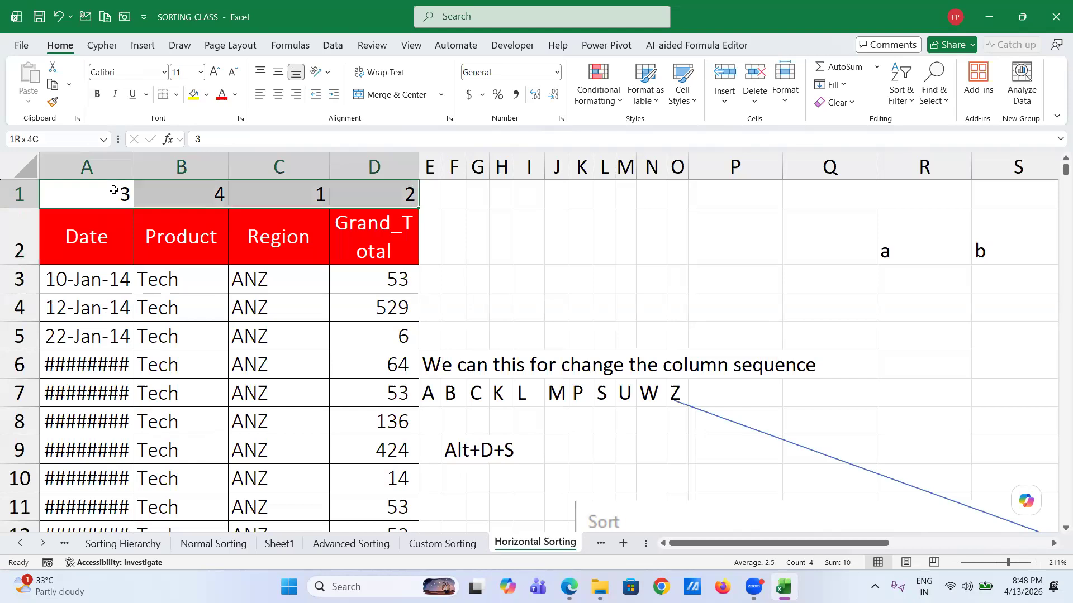
key(ctrl+shift+Down)
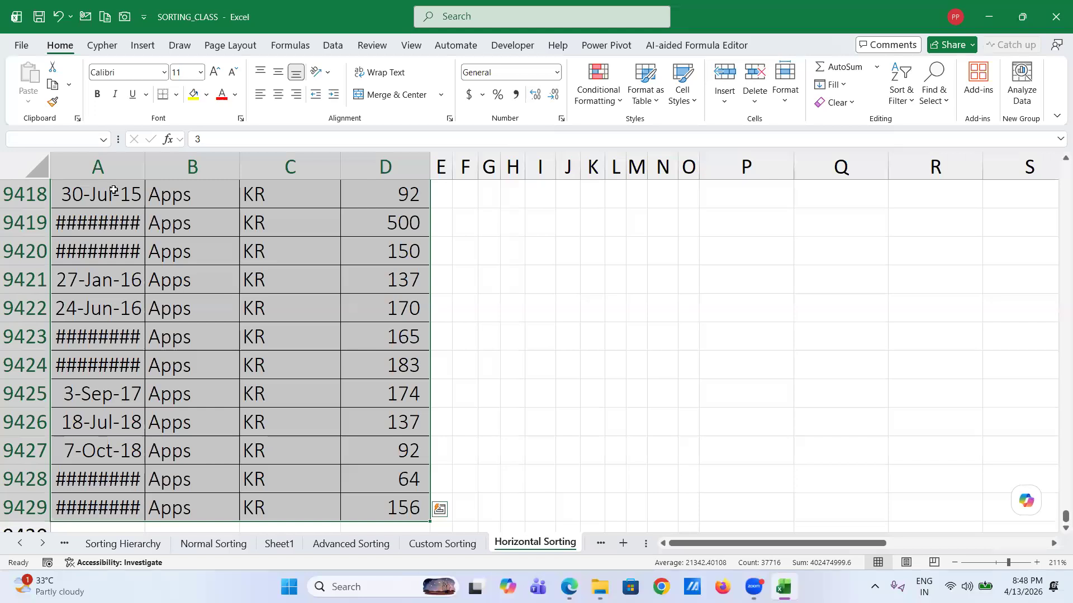
- Sort the selection left to right by Row 1, smallest to largest
key(alt+d)
key(s)
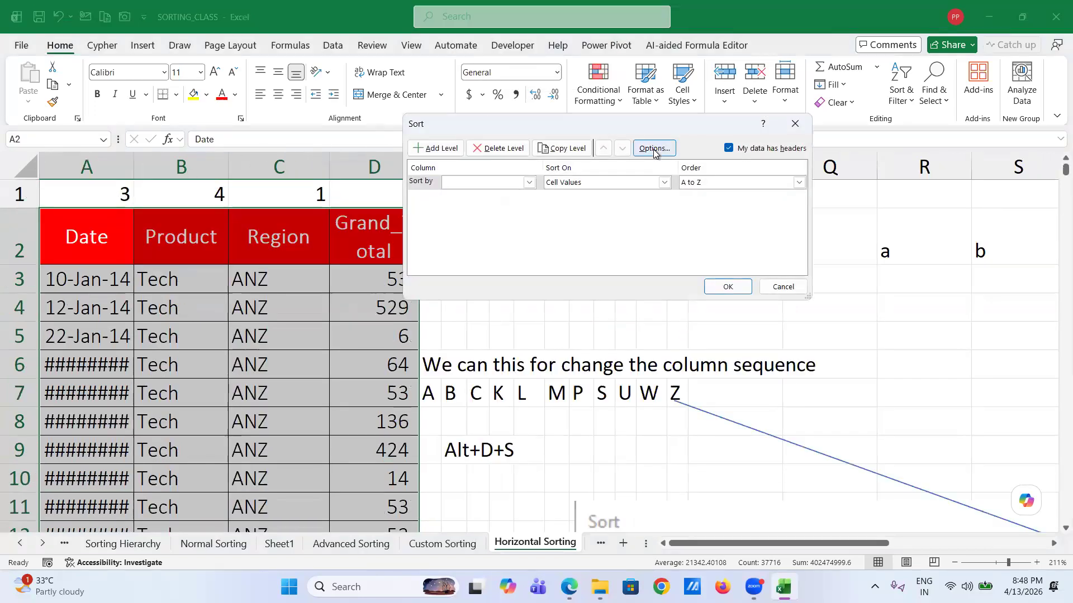
click(655, 147)
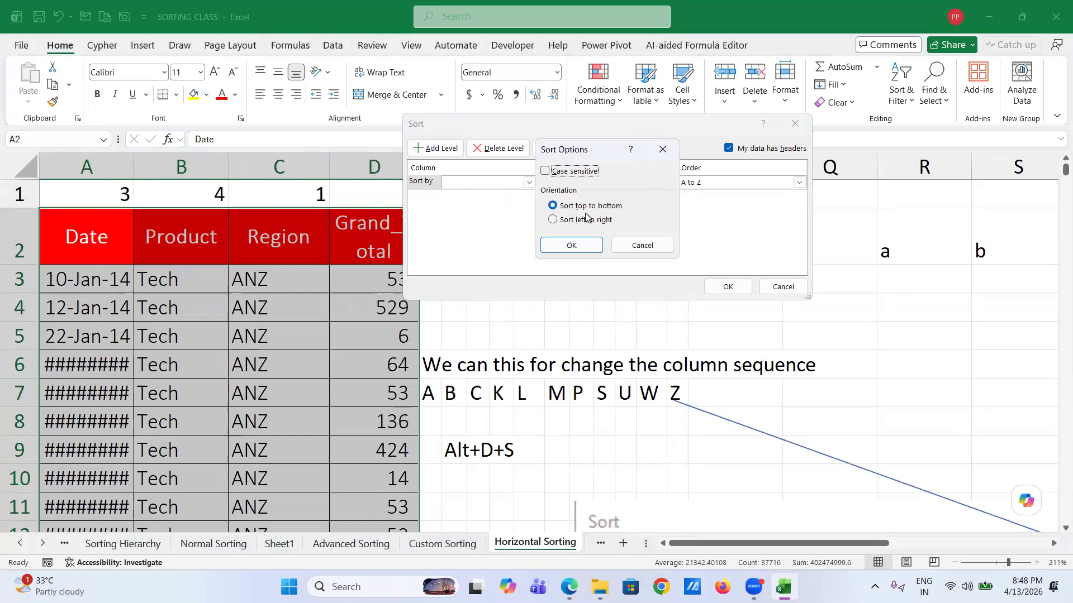
click(553, 220)
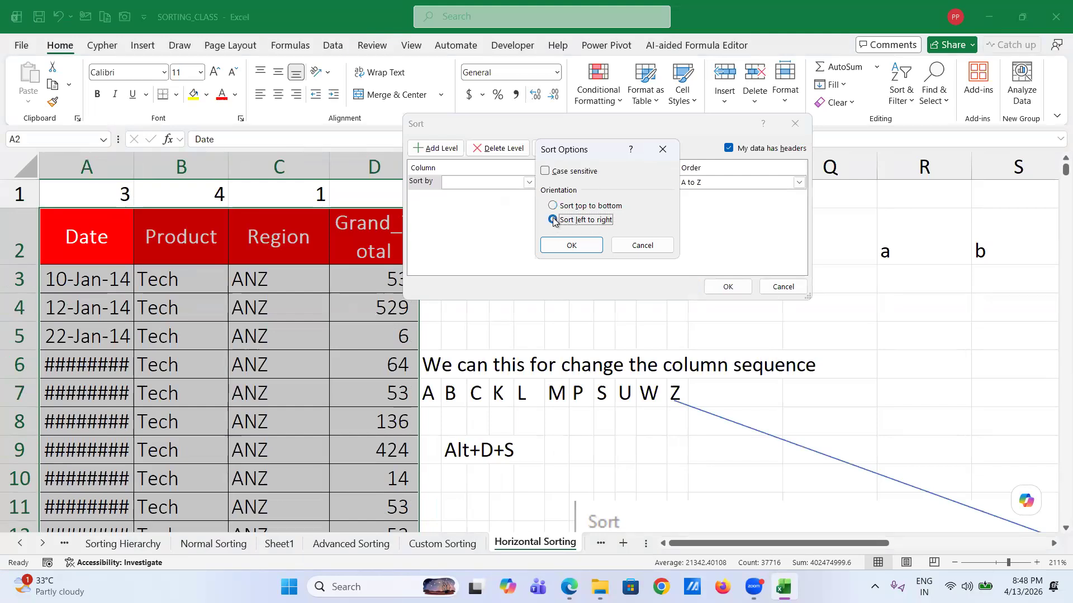
click(572, 246)
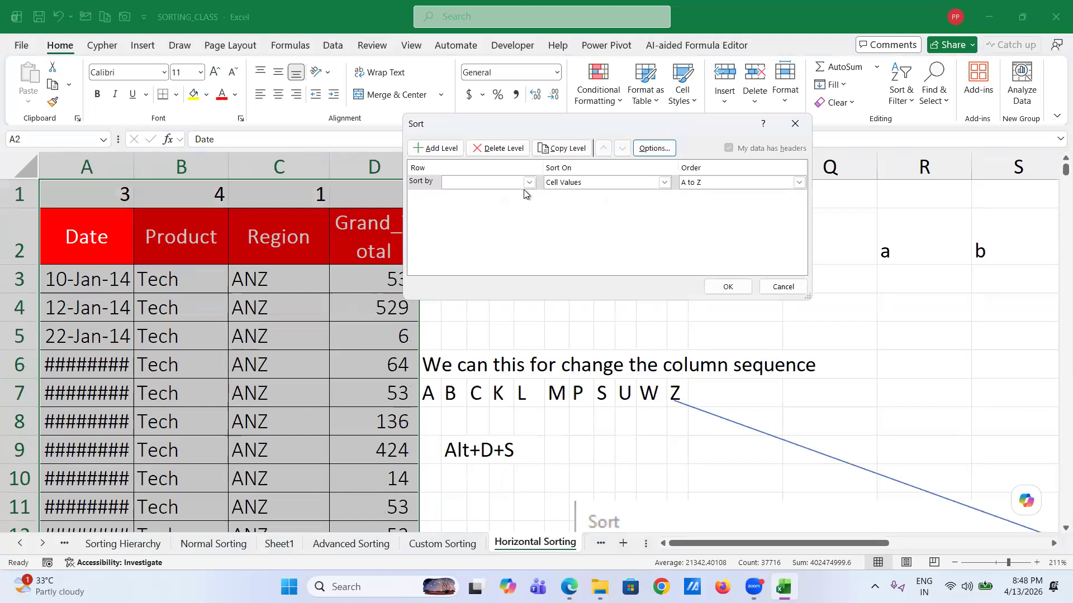
click(528, 183)
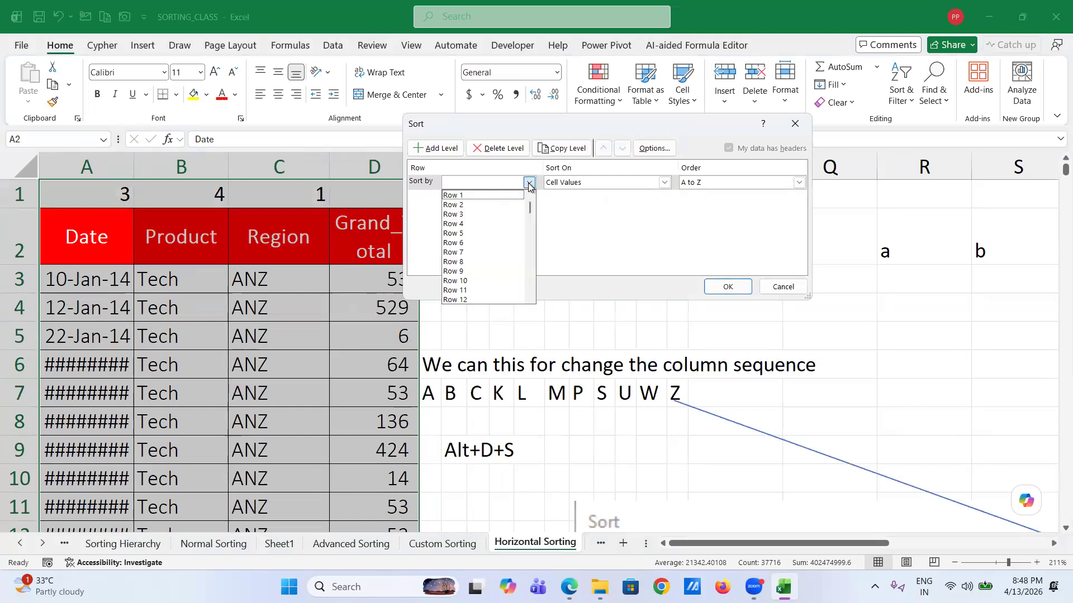
click(491, 196)
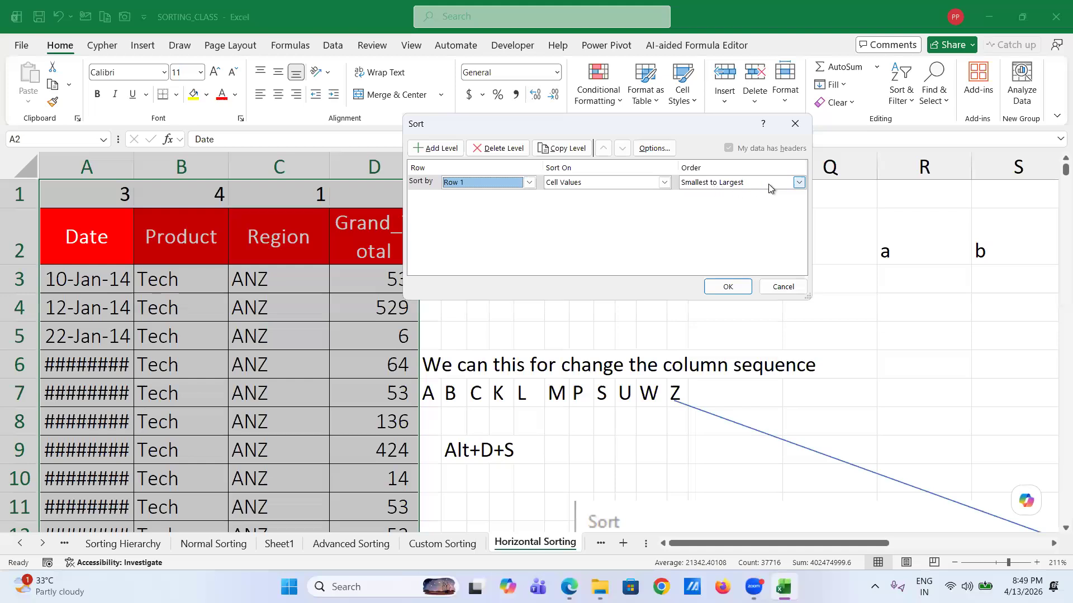
click(729, 288)
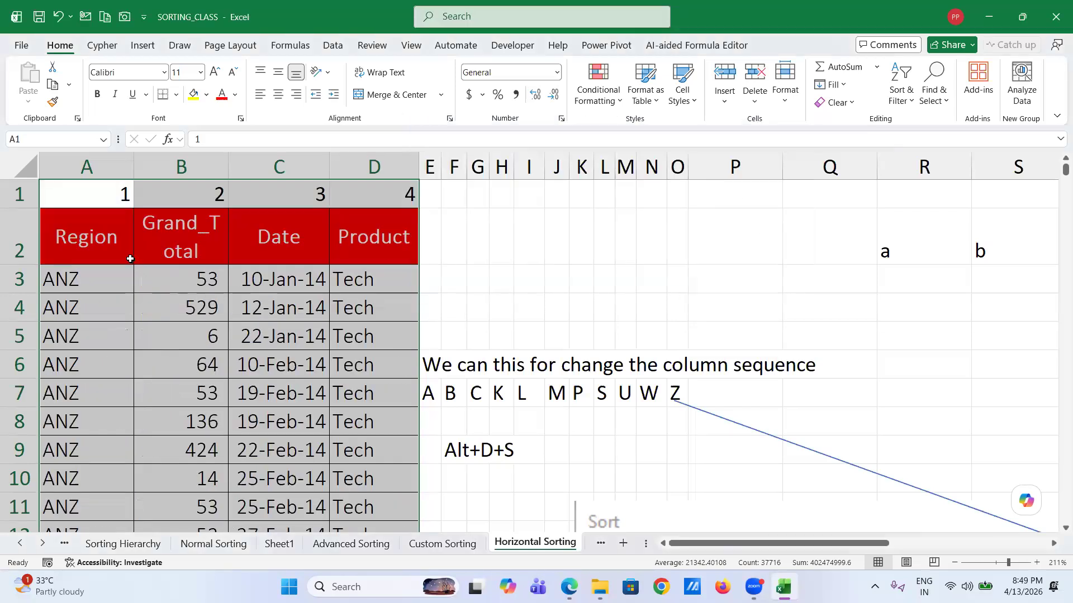
- Change the row 1 helpers to 2, 4, 1, 3 in A1:D1
click(110, 213)
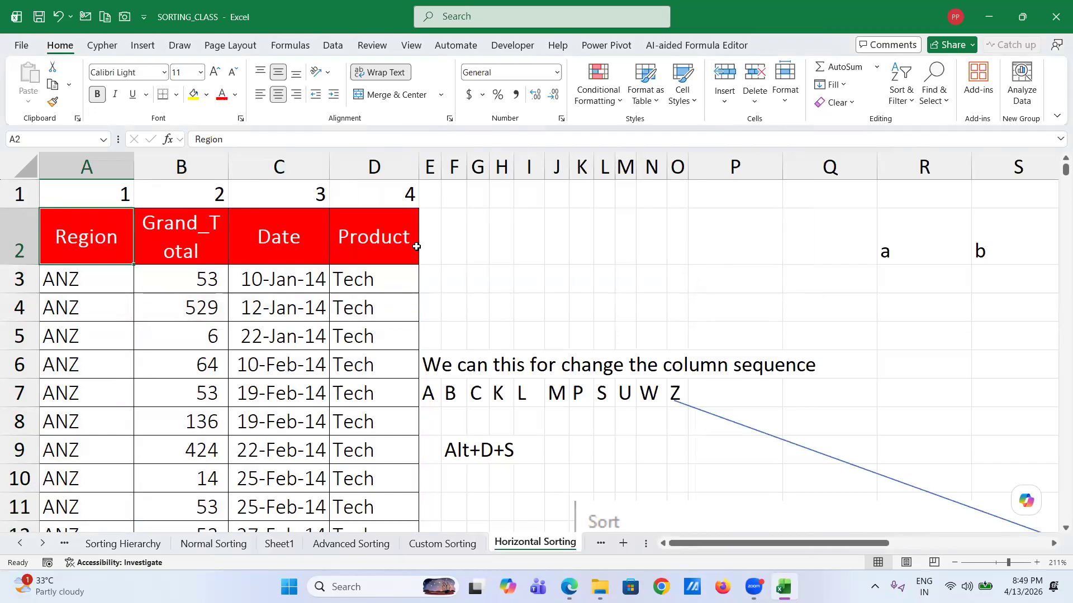
click(283, 196)
text(1)
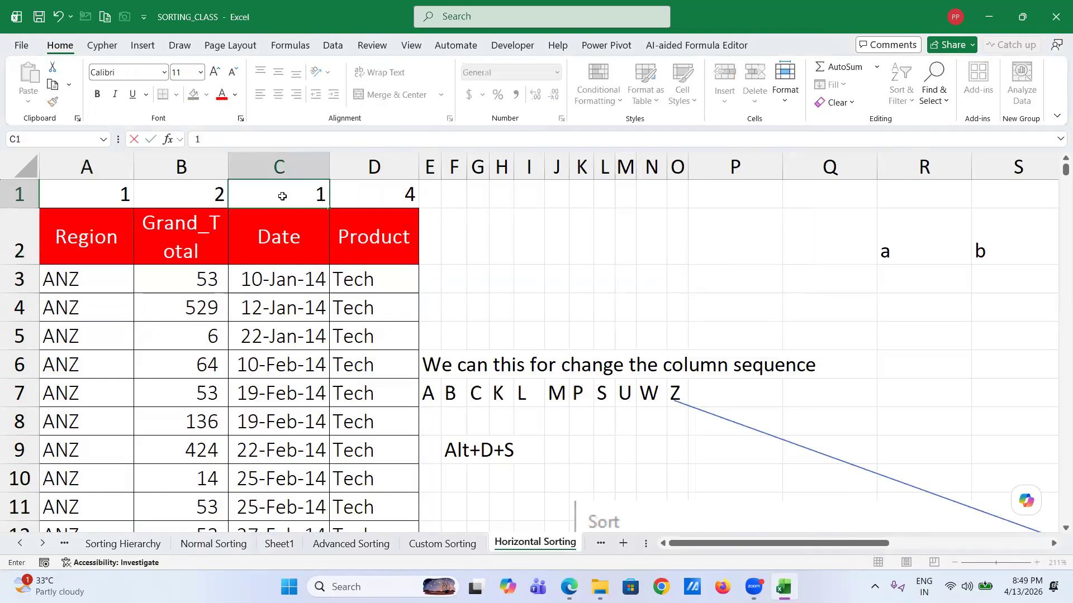
key(Return)
click(103, 193)
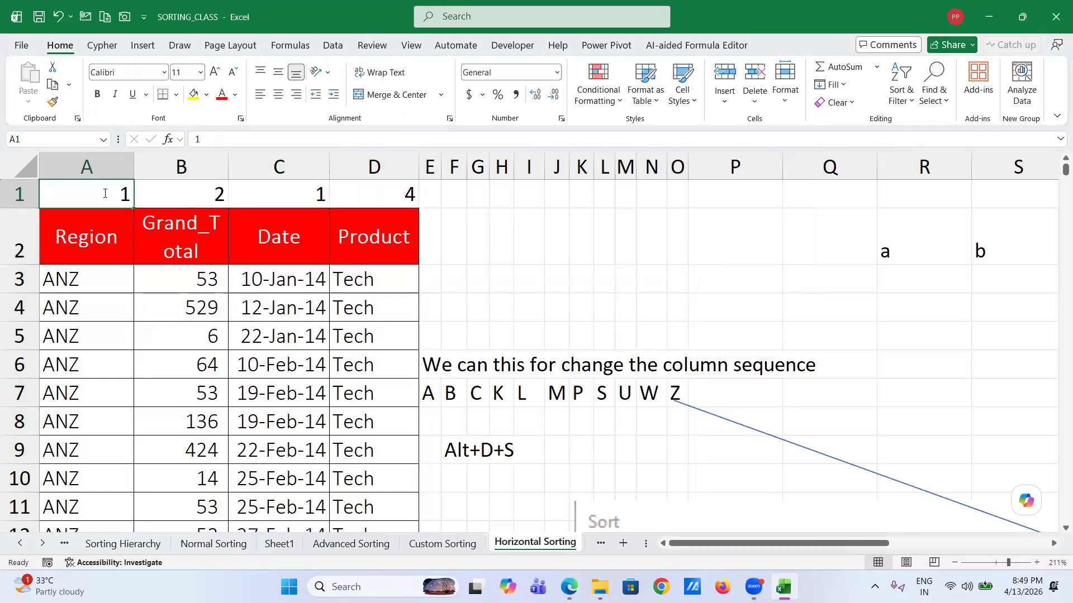
text(2)
key(Tab)
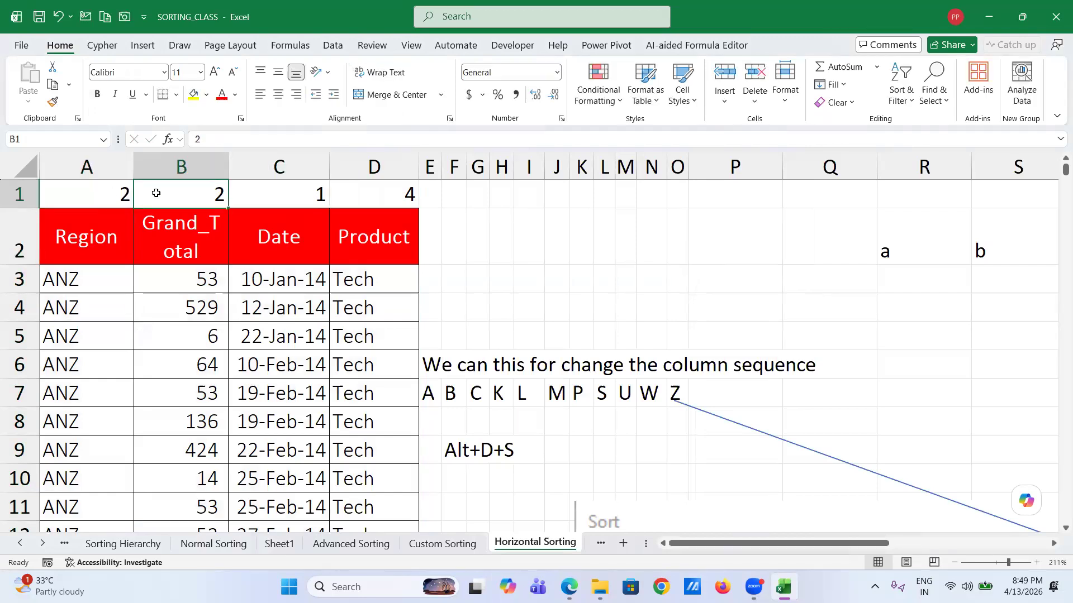
text(4)
key(Tab)
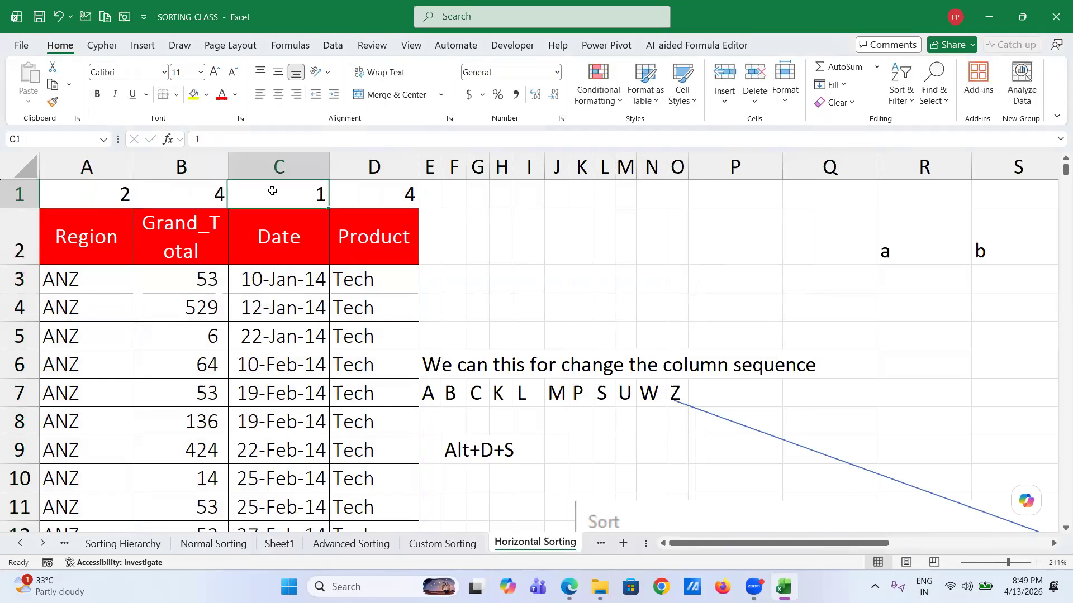
click(396, 194)
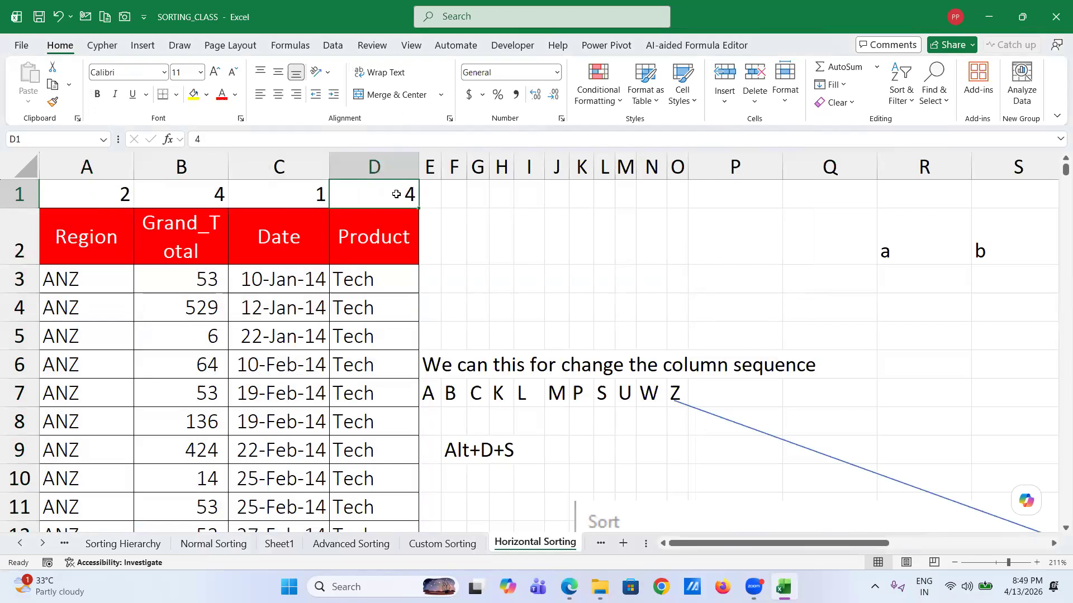
text(3)
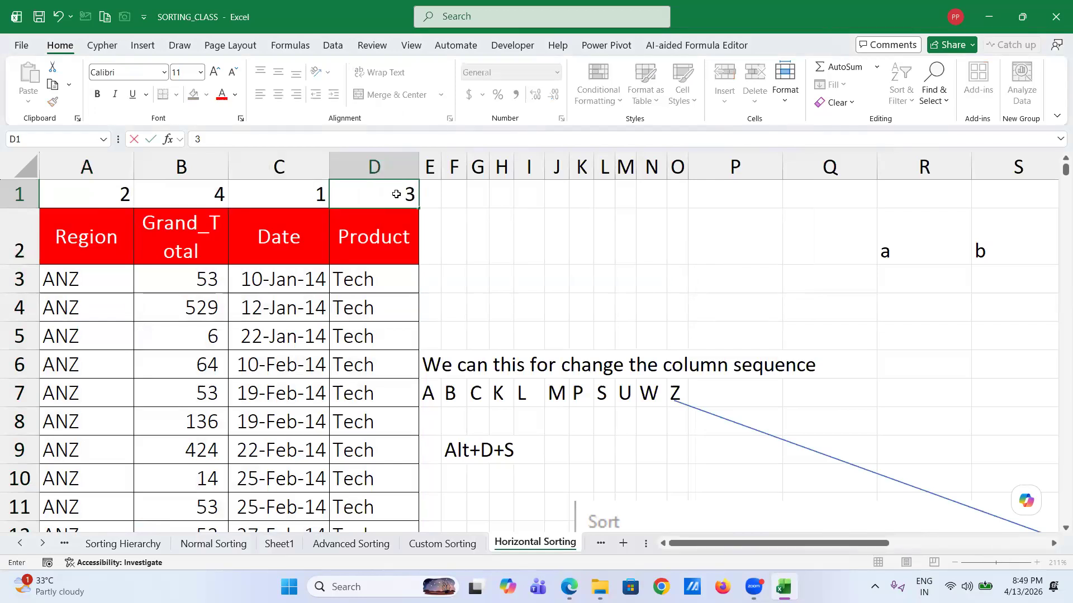
key(Return)
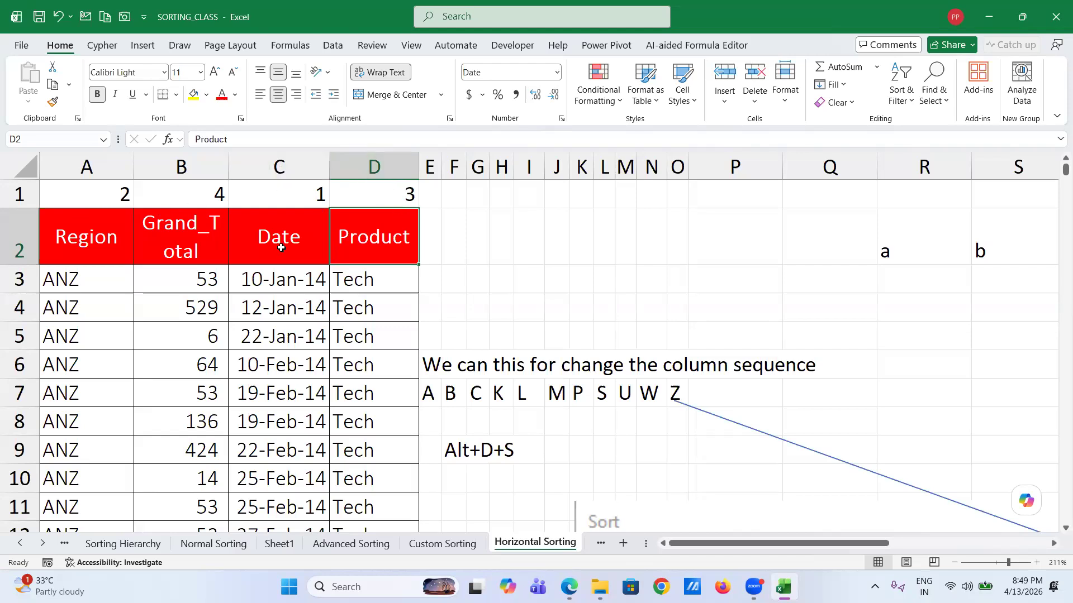
click(68, 194)
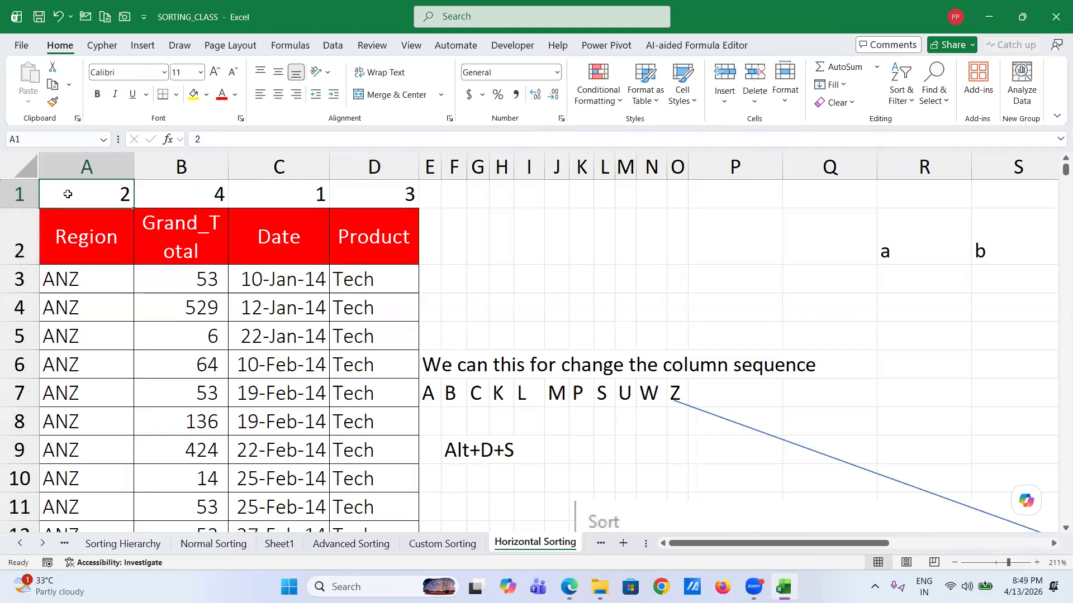
- Re-sort the columns by Row 1 into Date, Region, Product, Grand_Total
key(alt+d)
key(s)
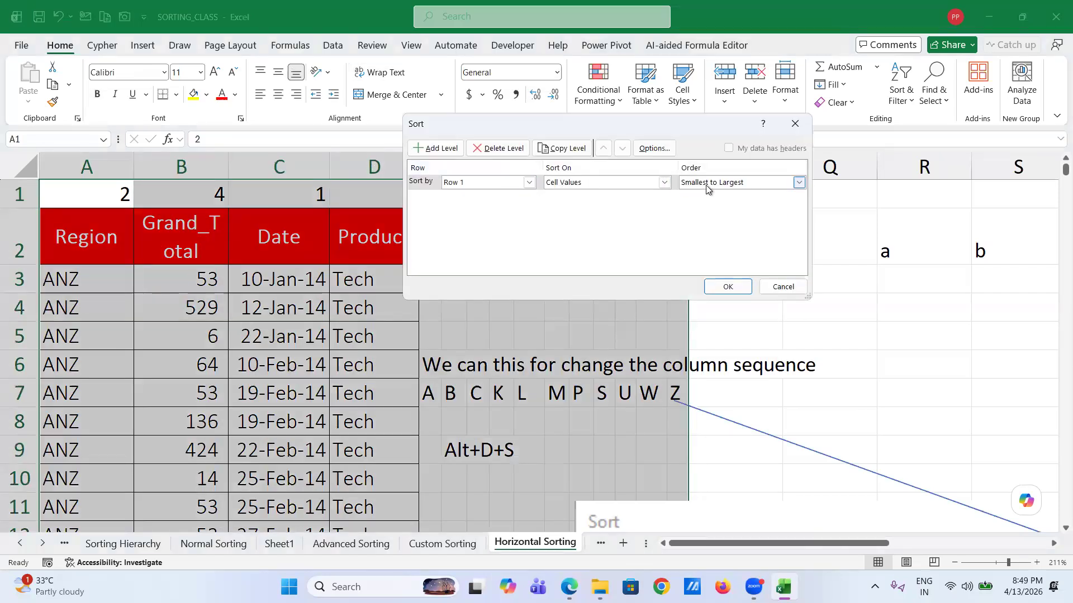
click(724, 288)
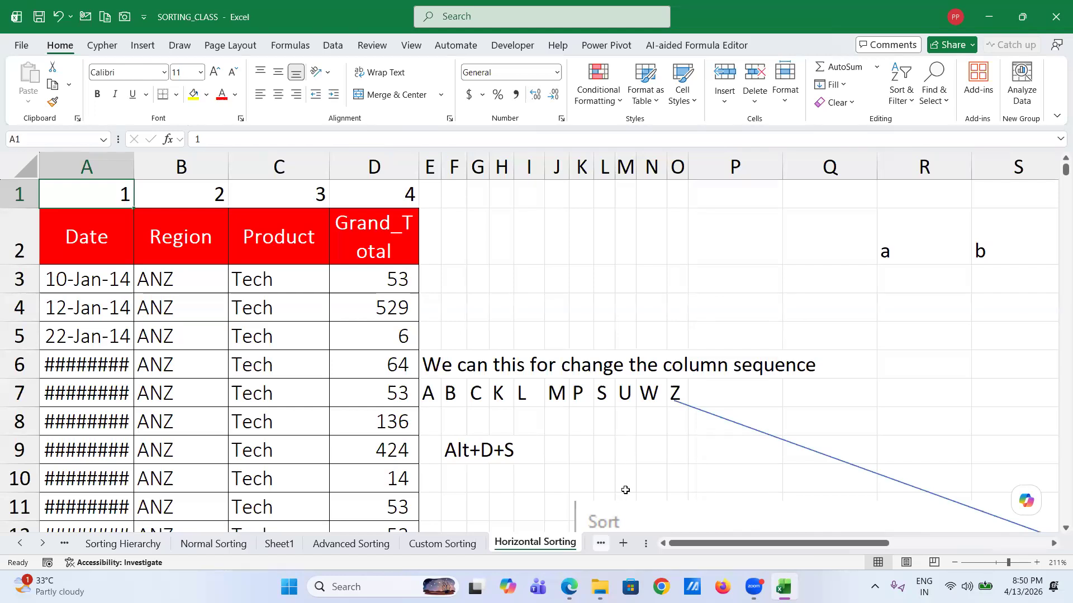
- Pass through the Selected Area, Filter and Cell,Font & Icon Sorting sheets to bold,Italic & Underline Sorting, then select cell F21
click(601, 544)
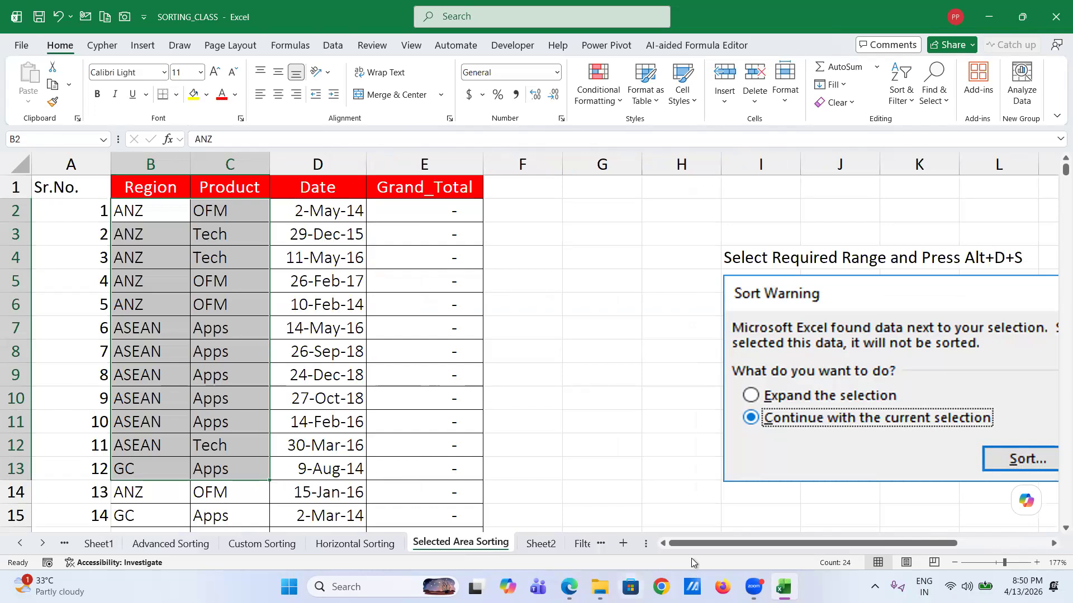
click(581, 543)
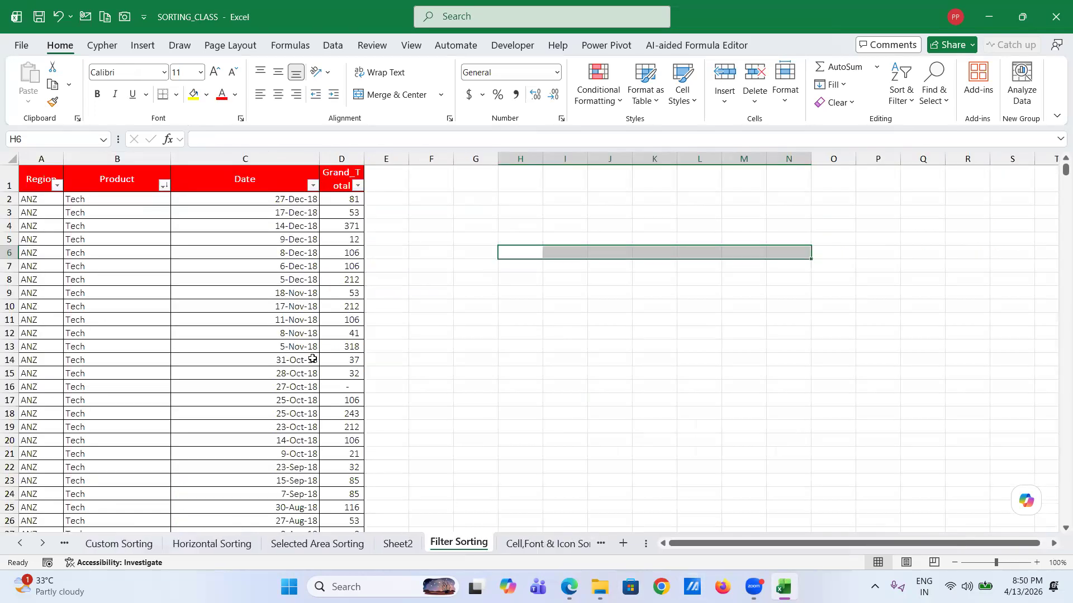
click(529, 545)
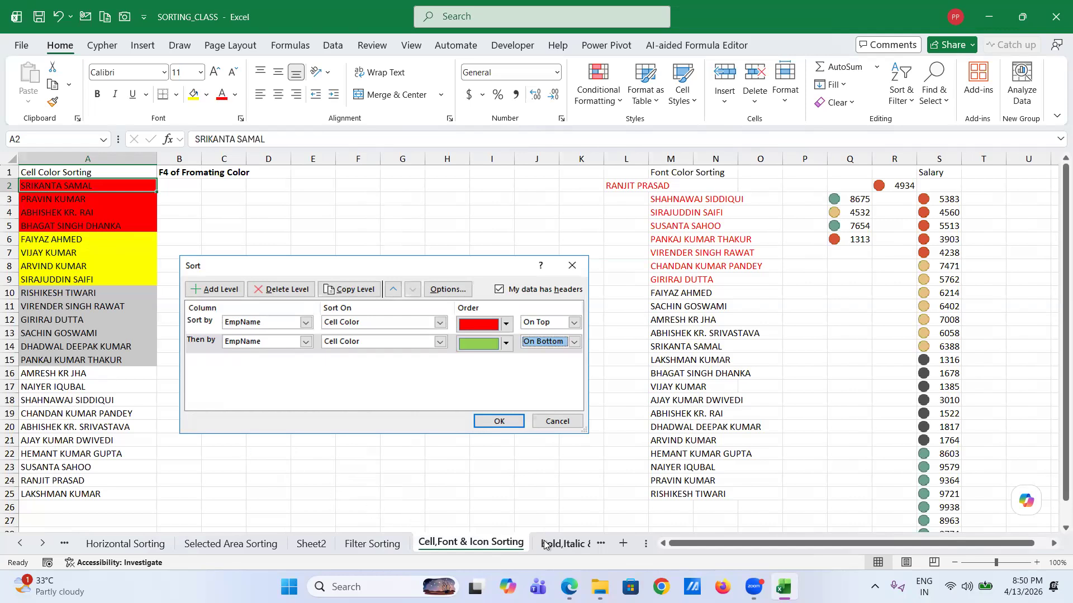
click(563, 546)
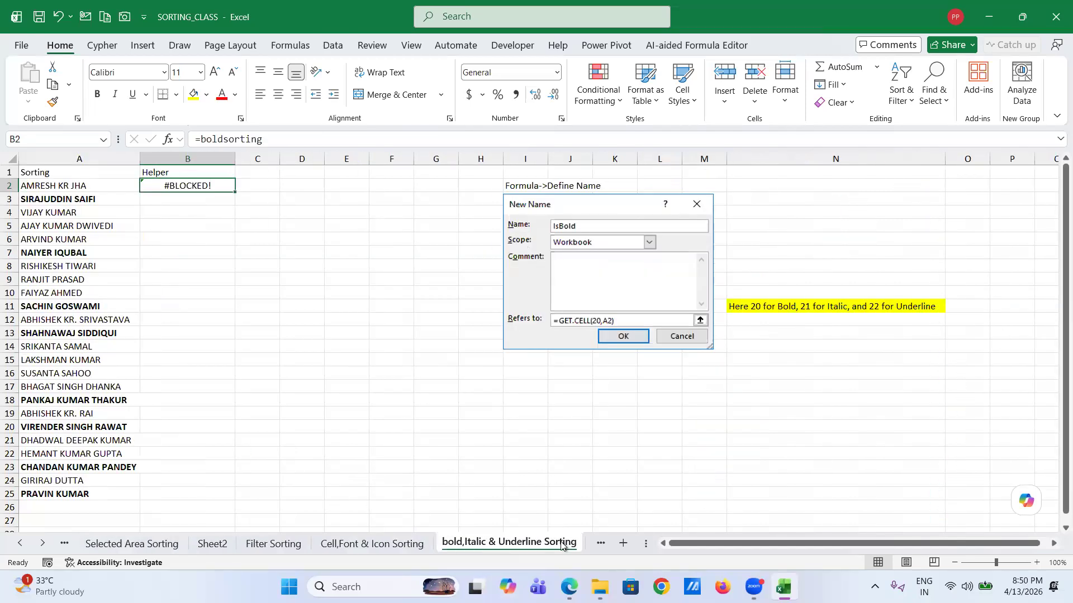
click(409, 437)
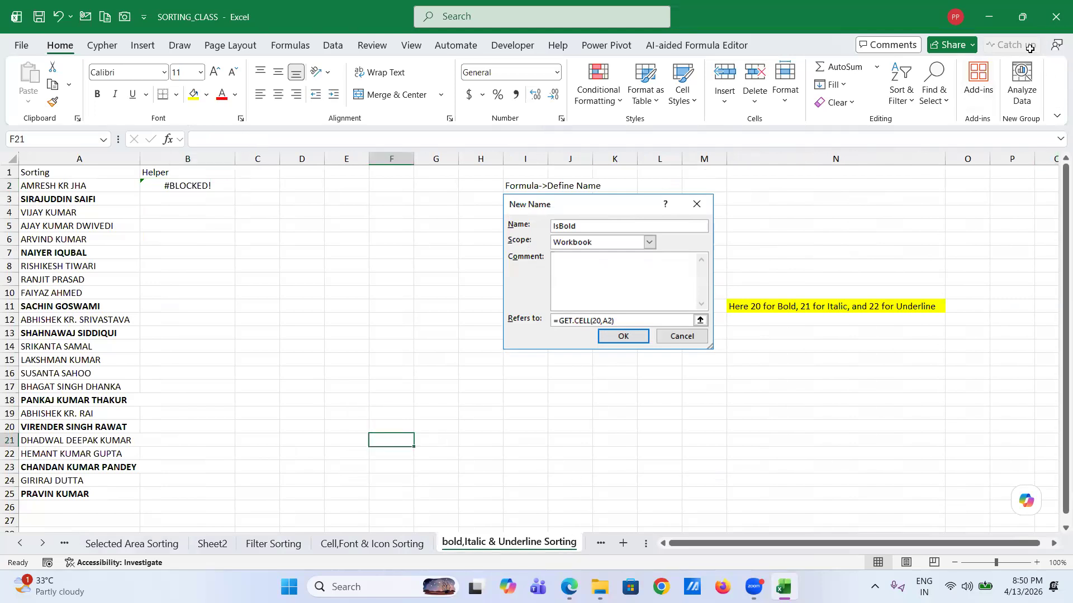